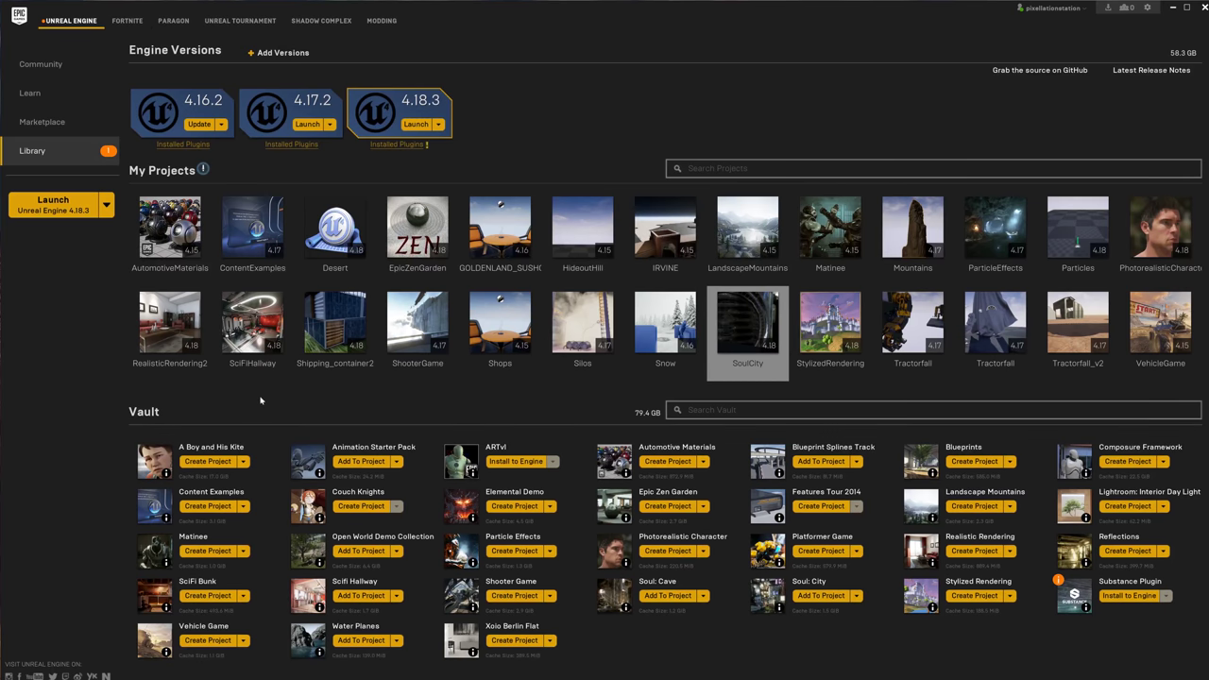
# - Open the home page of the Unreal Engine Marketplace
pyautogui.moveTo(416, 678)
pyautogui.moveTo(723, 676)
pyautogui.click(44, 121)
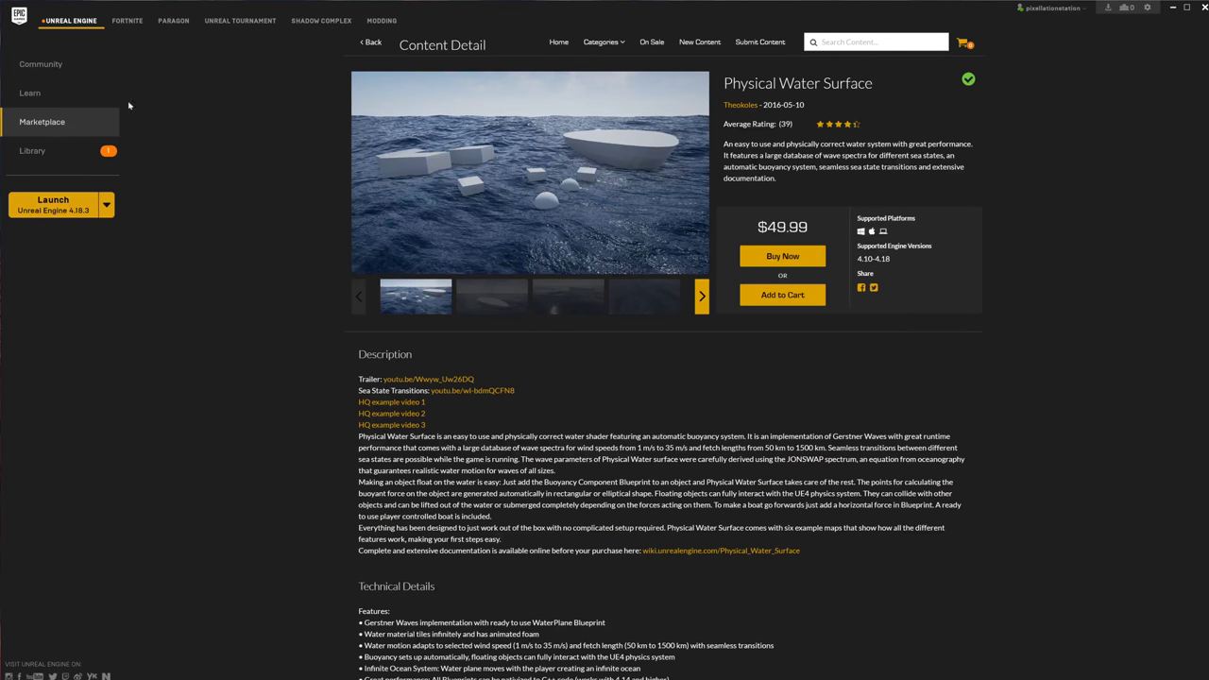
pyautogui.click(368, 42)
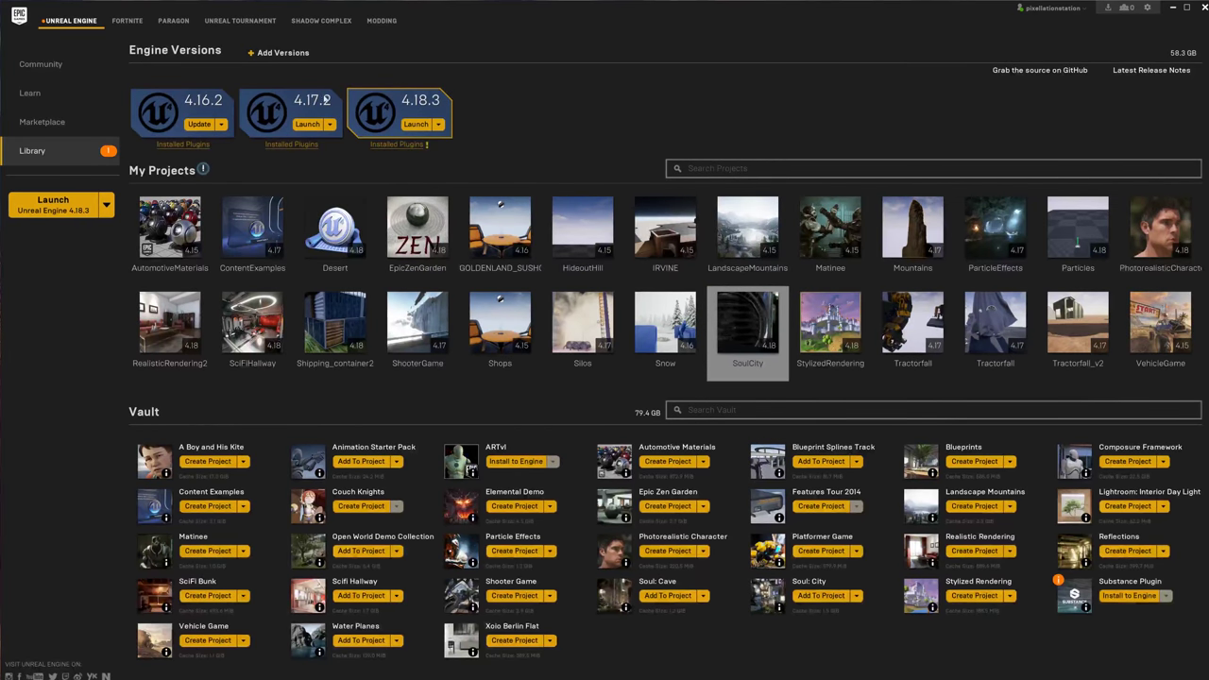
pyautogui.click(39, 123)
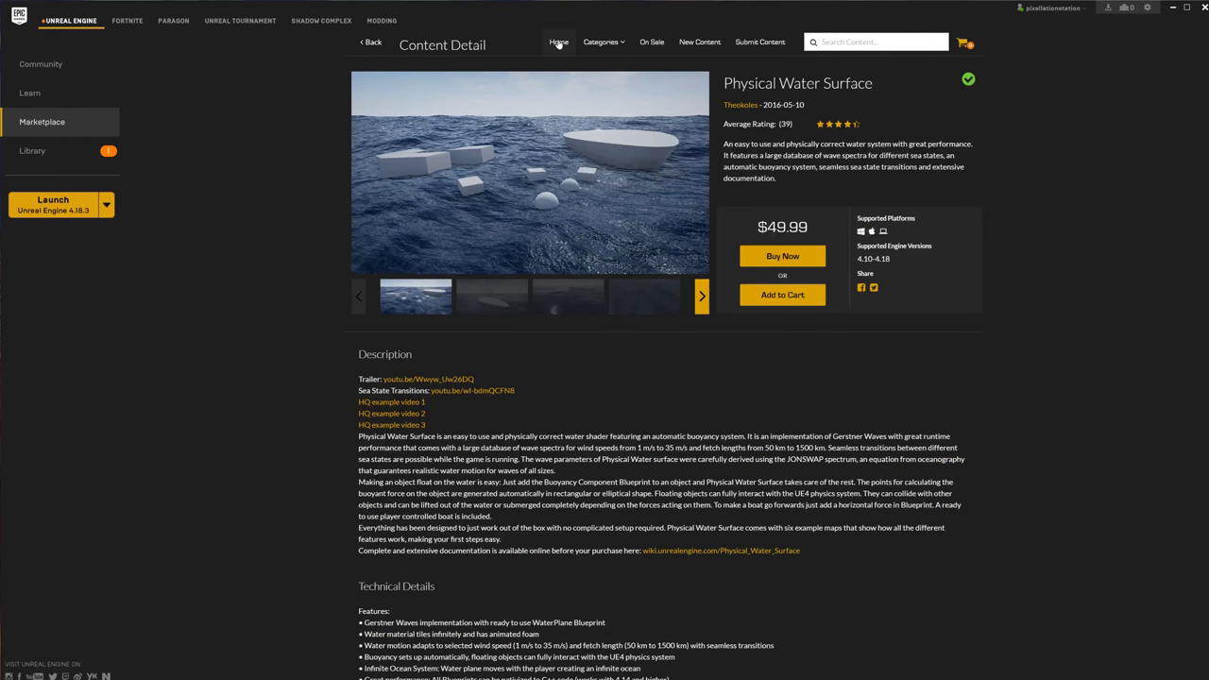
pyautogui.click(558, 44)
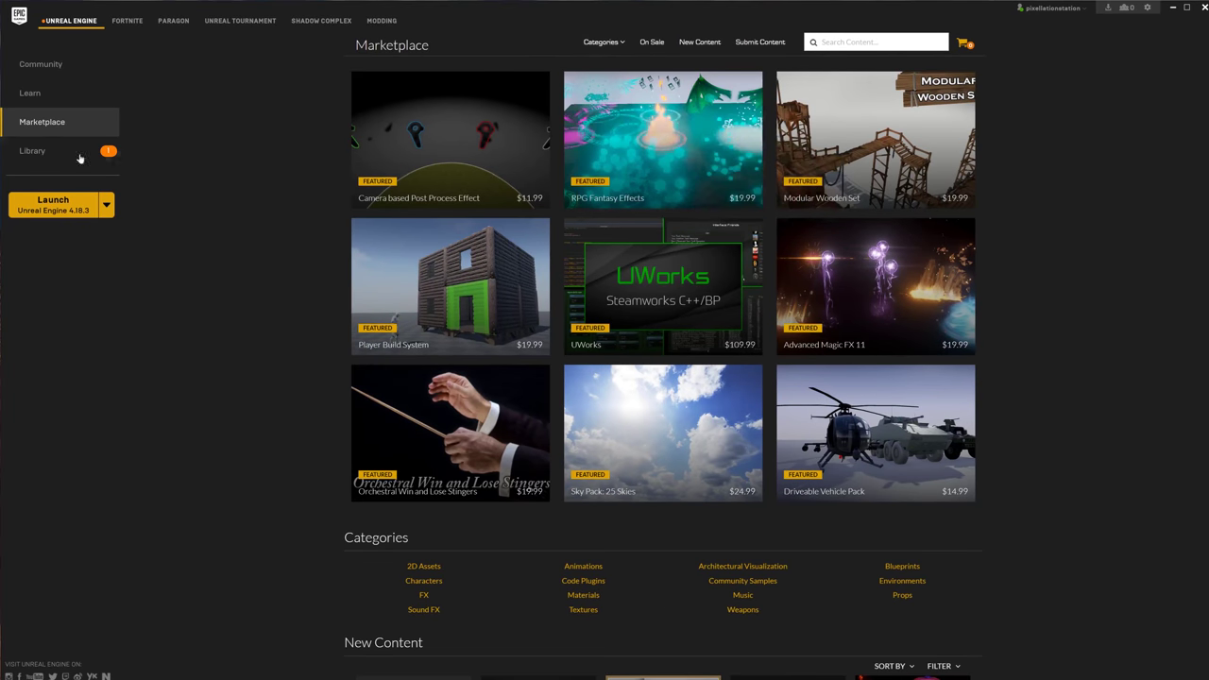
# - Look through the Engine Feature Samples in the Learn section, down to the Gameplay Concepts heading
pyautogui.click(51, 99)
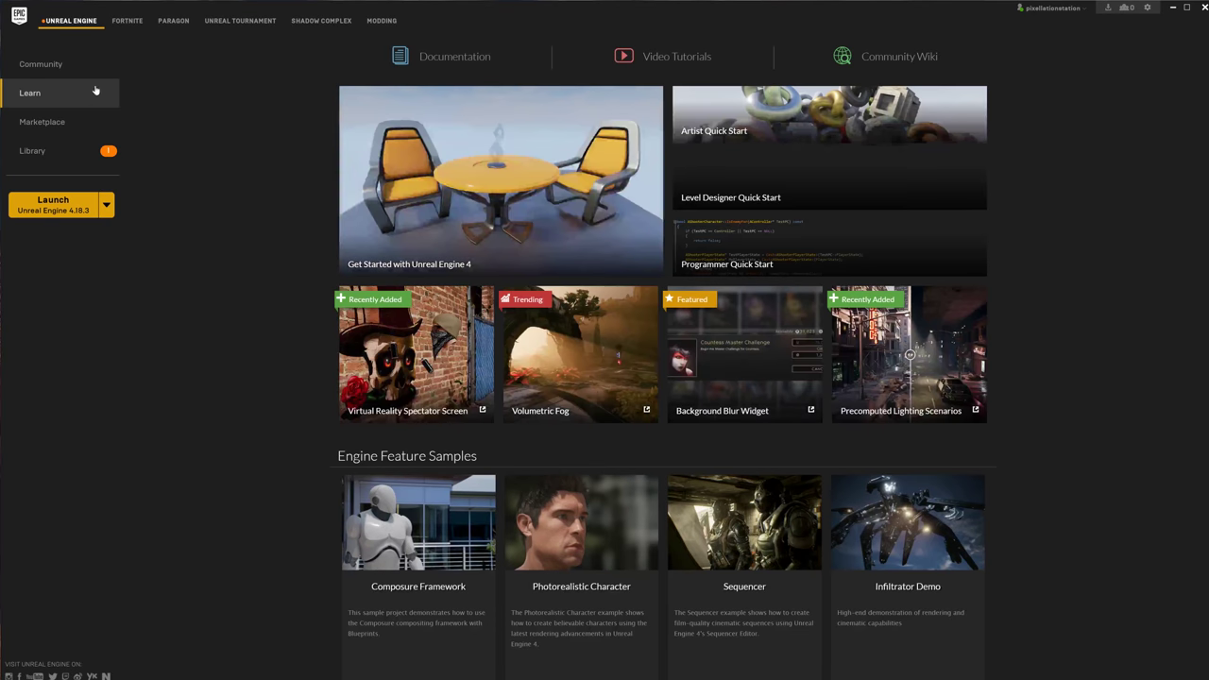
pyautogui.scroll(-8, 484, 282)
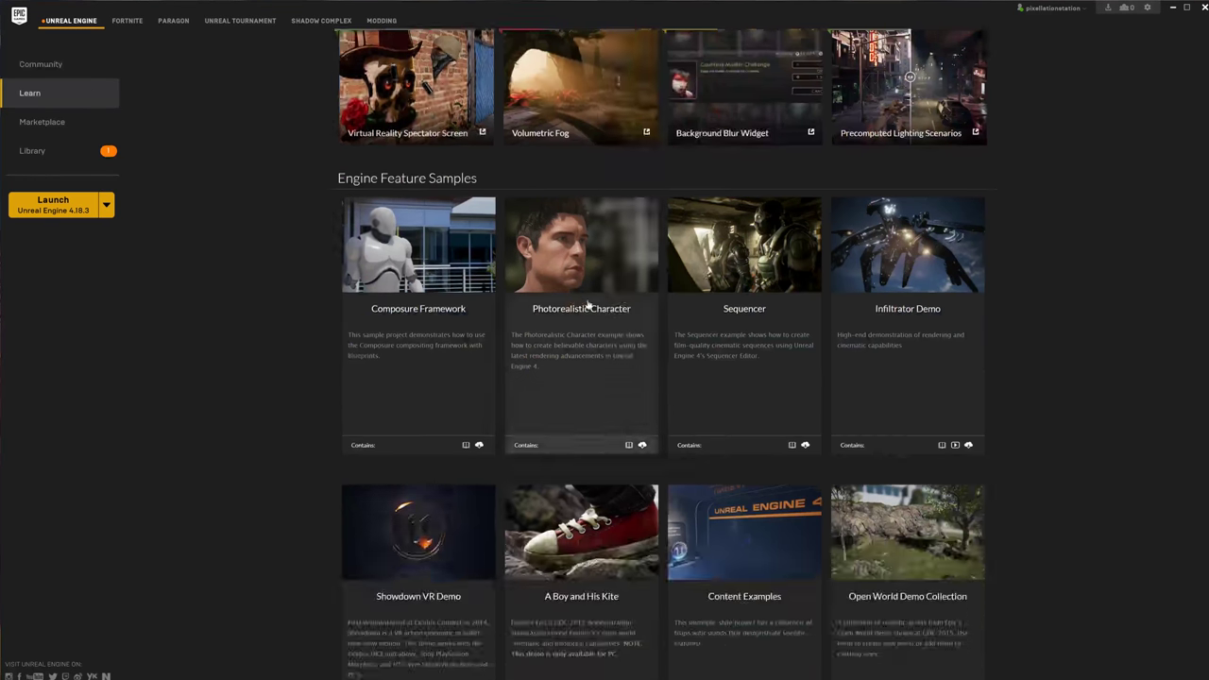
pyautogui.scroll(-2, 422, 242)
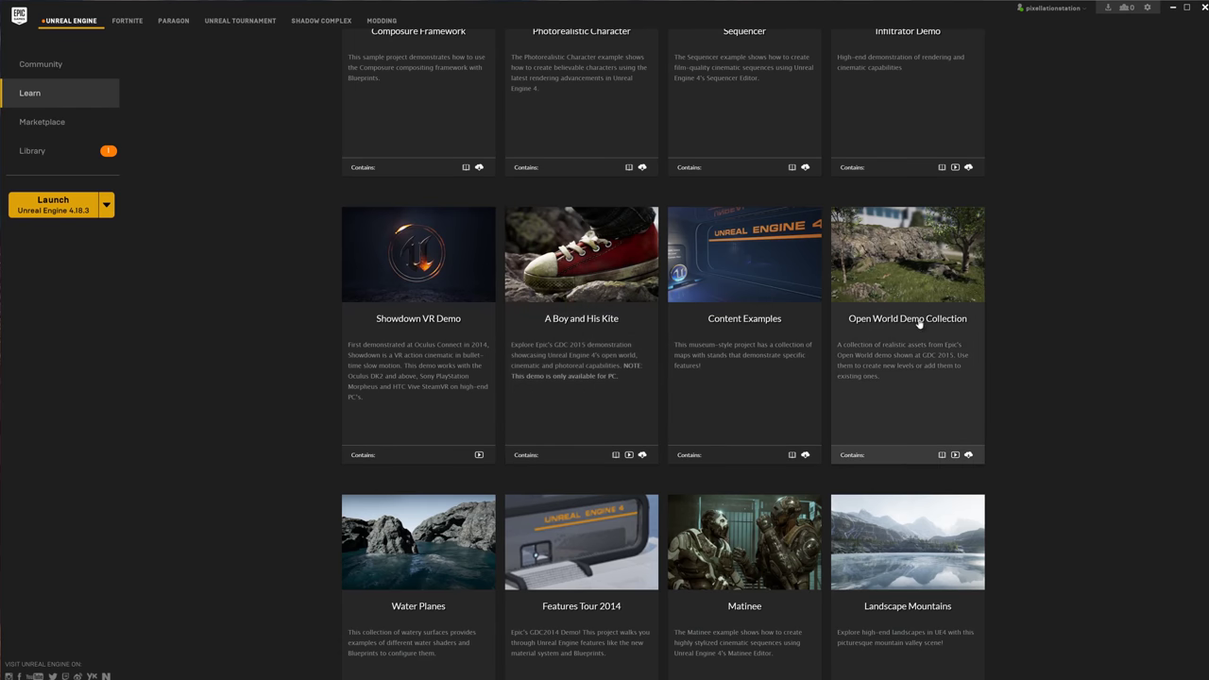
pyautogui.scroll(-3, 924, 260)
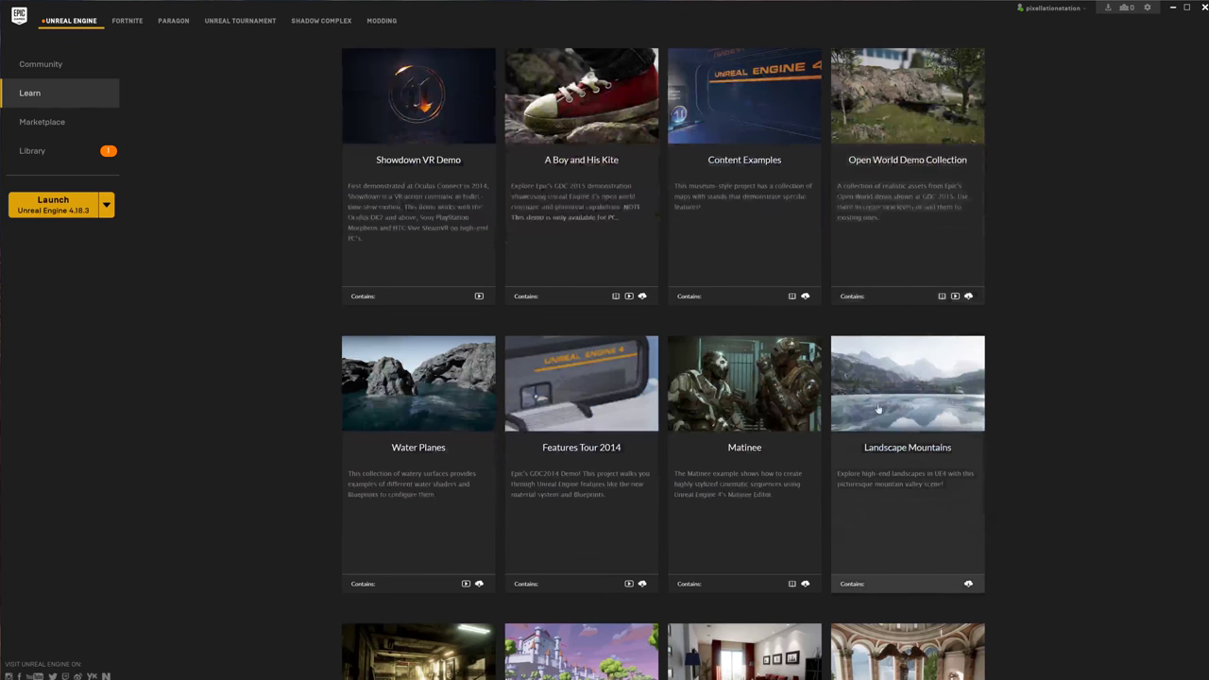
pyautogui.scroll(-2, 406, 425)
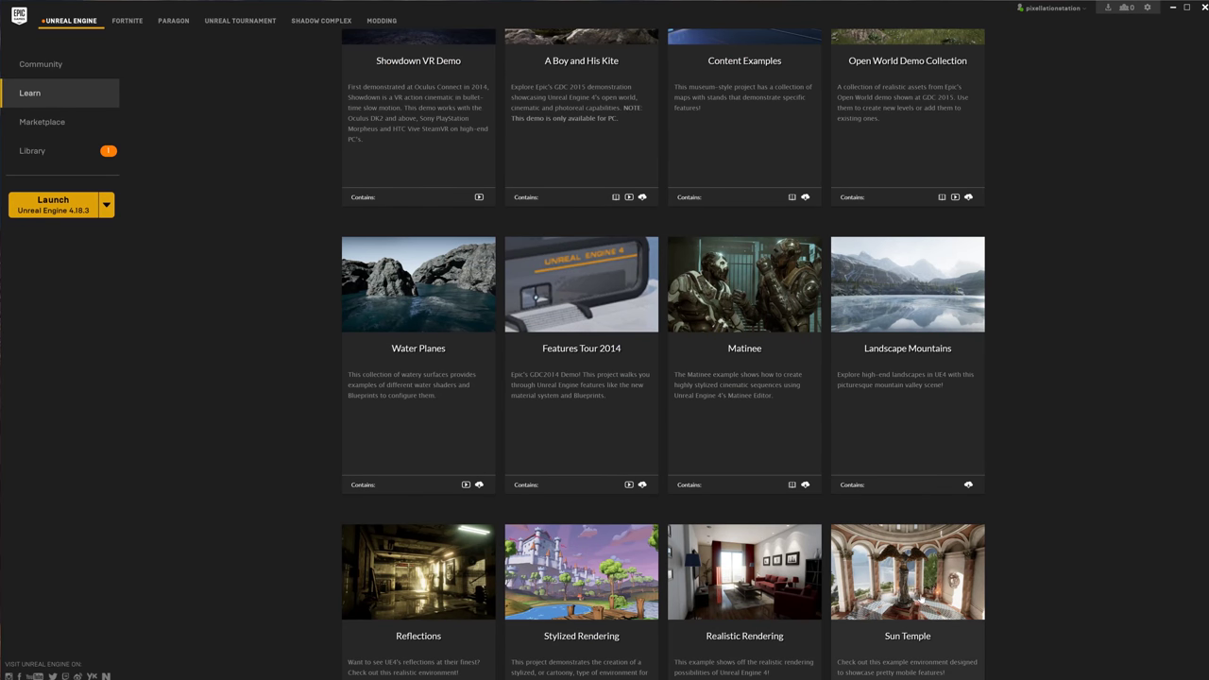
pyautogui.scroll(-3, 909, 561)
pyautogui.scroll(-6, 903, 546)
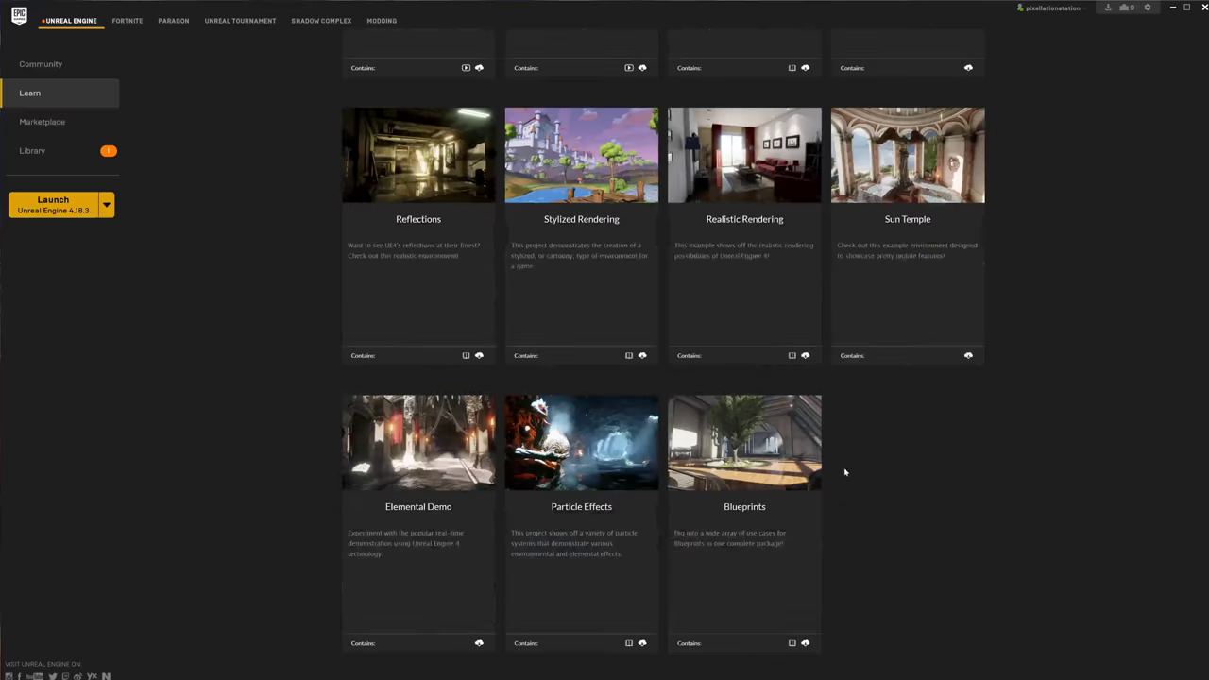
pyautogui.scroll(-6, 991, 481)
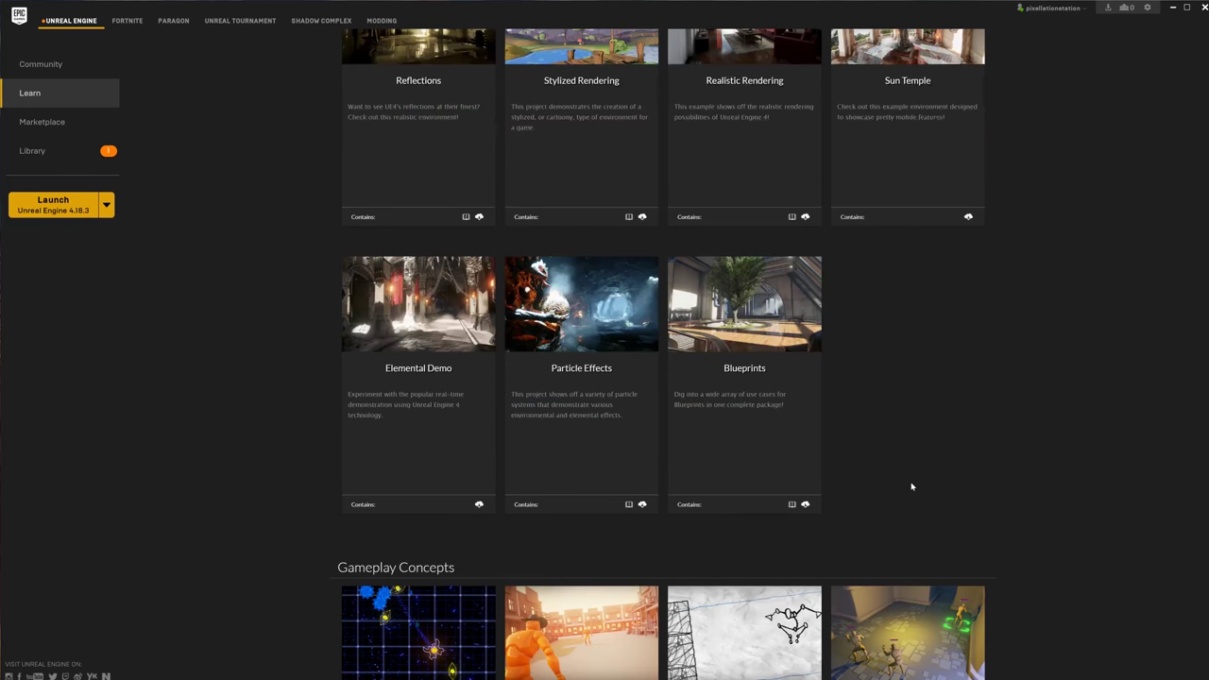
pyautogui.scroll(4, 1042, 371)
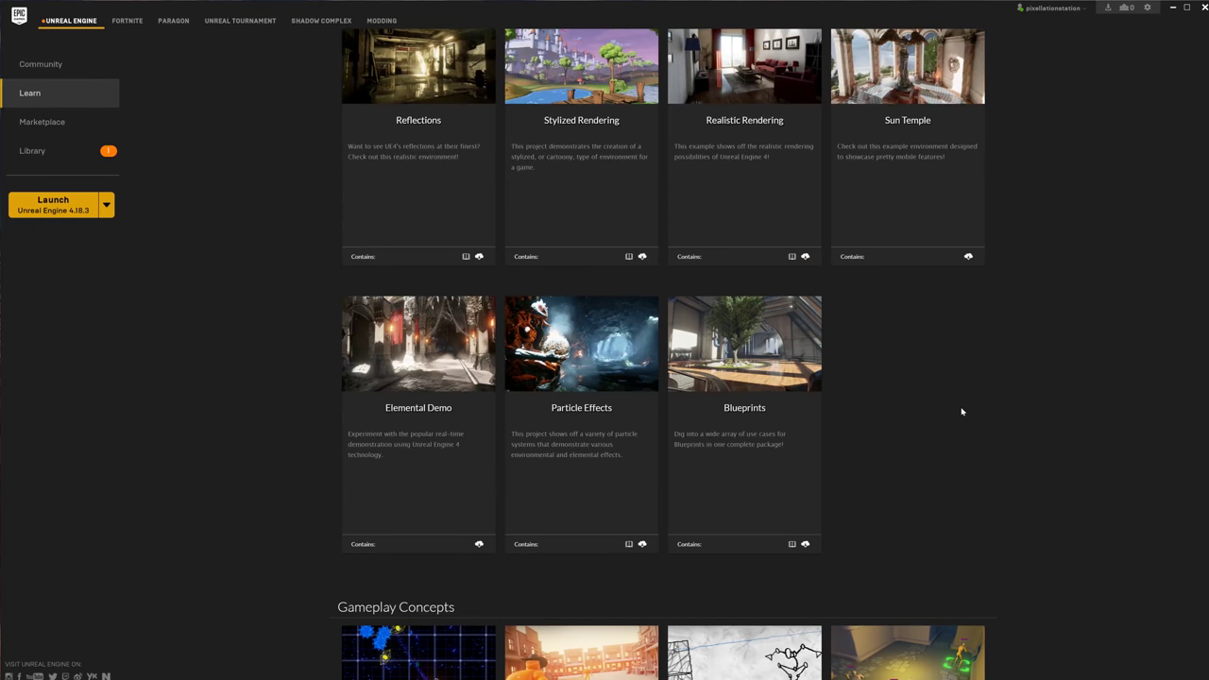
pyautogui.scroll(8, 945, 472)
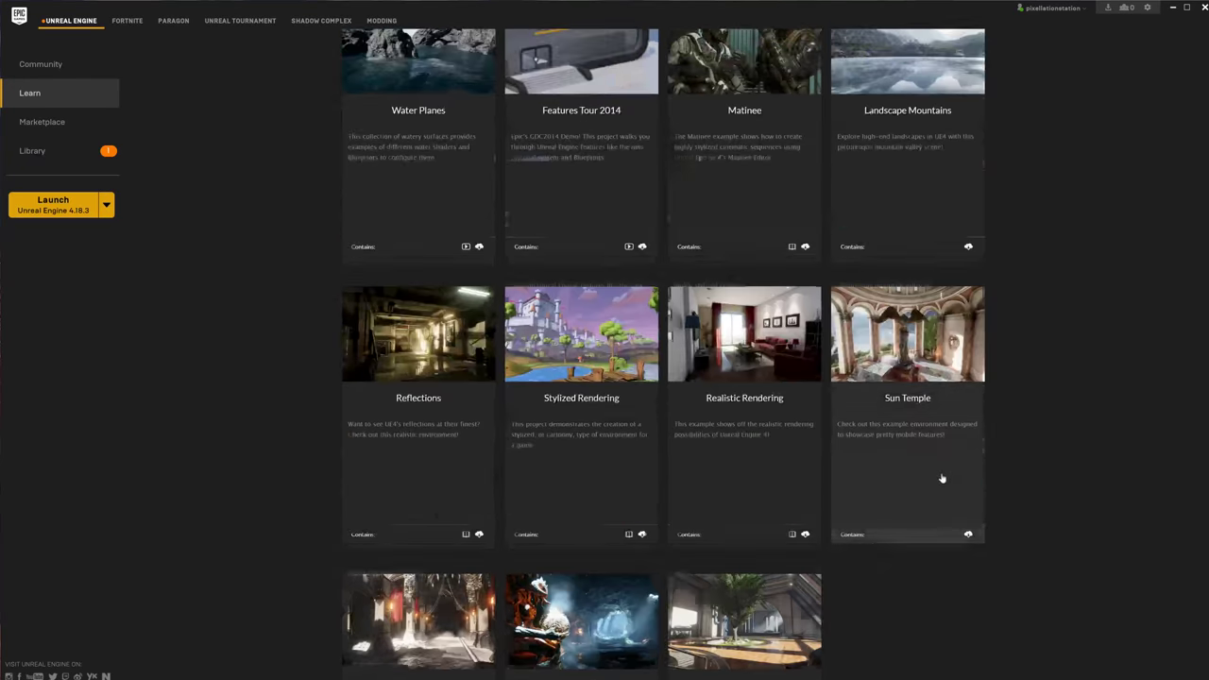
pyautogui.scroll(15, 941, 482)
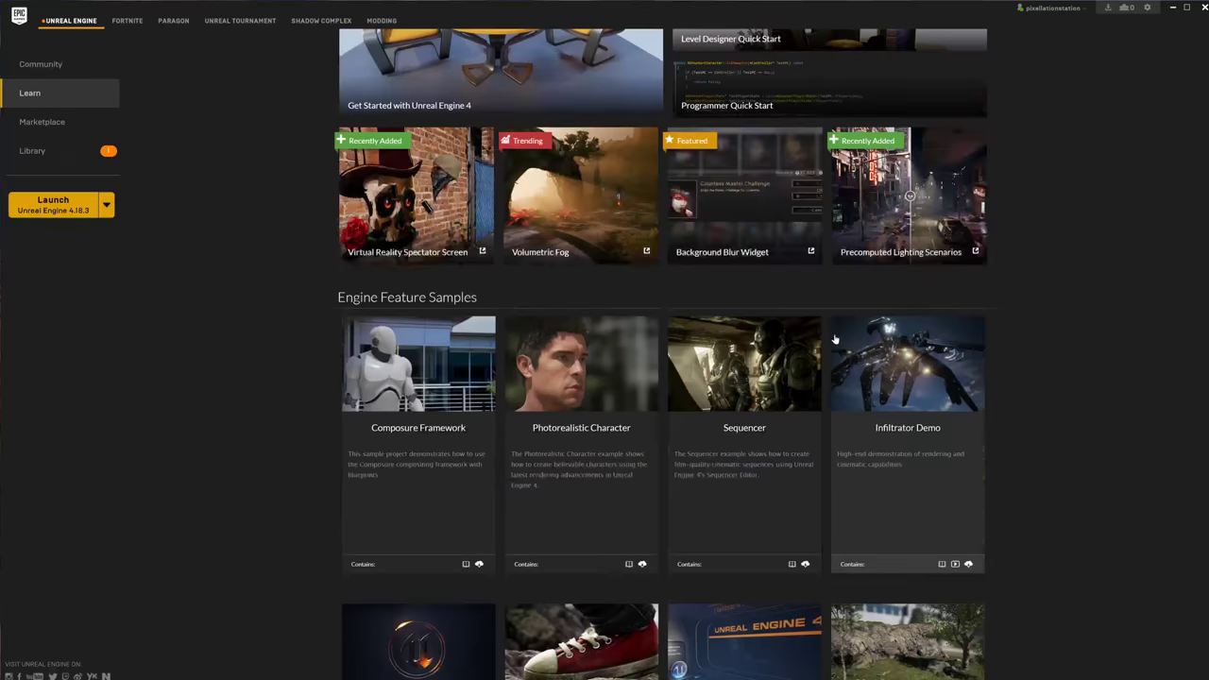
pyautogui.scroll(4, 834, 339)
# - Search the Marketplace for the Soul: City environment pack
pyautogui.click(64, 154)
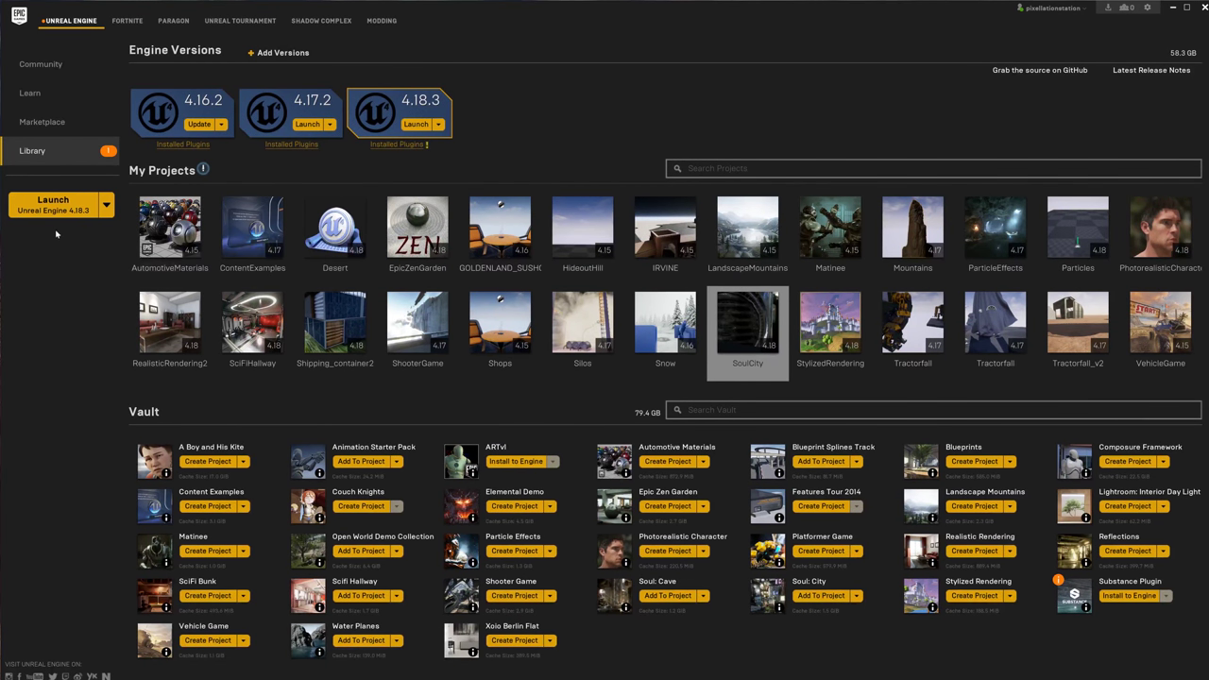
pyautogui.click(38, 123)
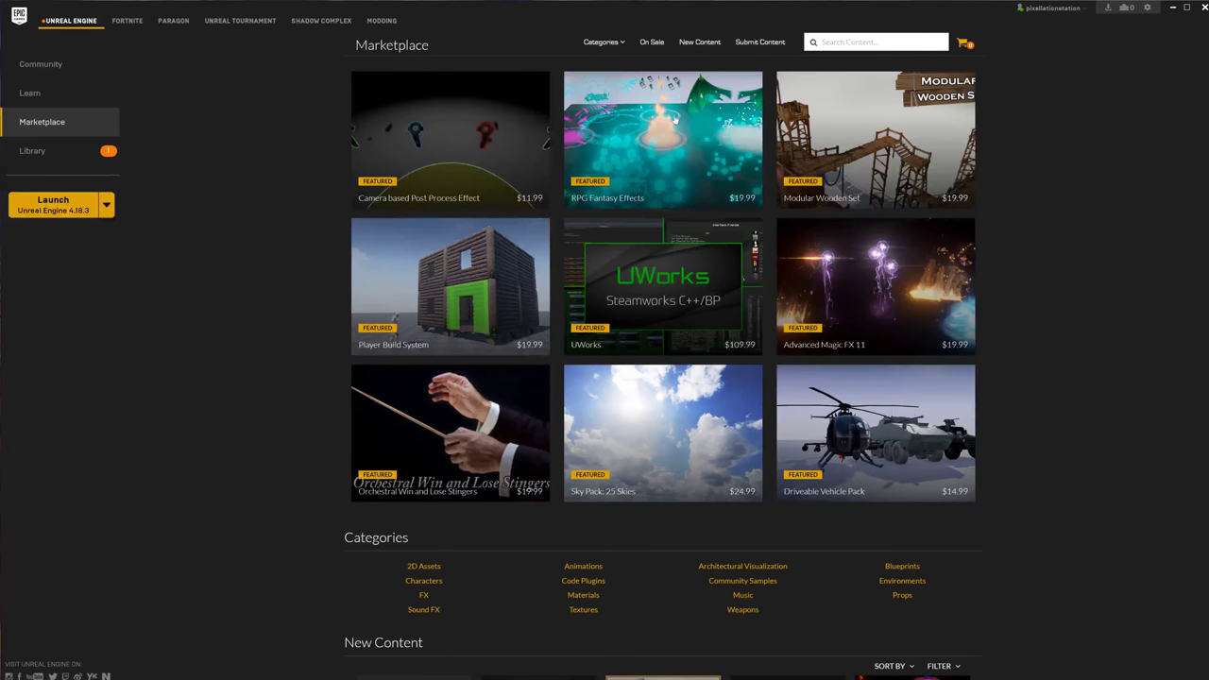
pyautogui.write('soulc')
pyautogui.click(824, 75)
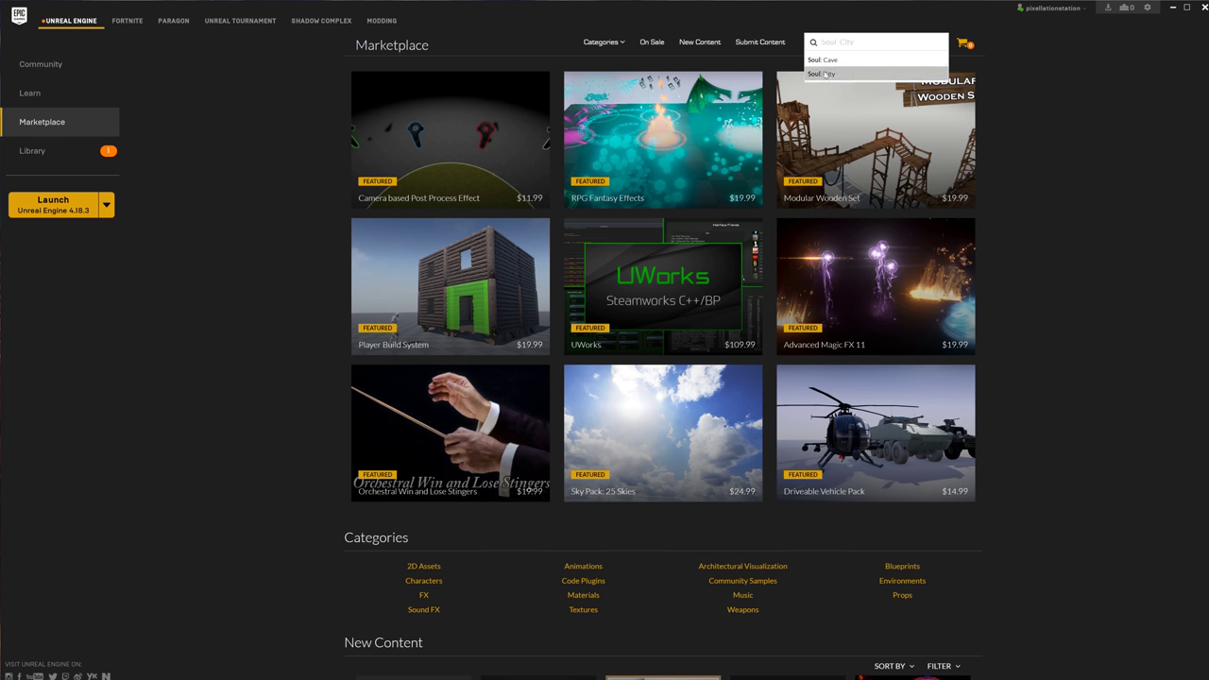
pyautogui.click(824, 74)
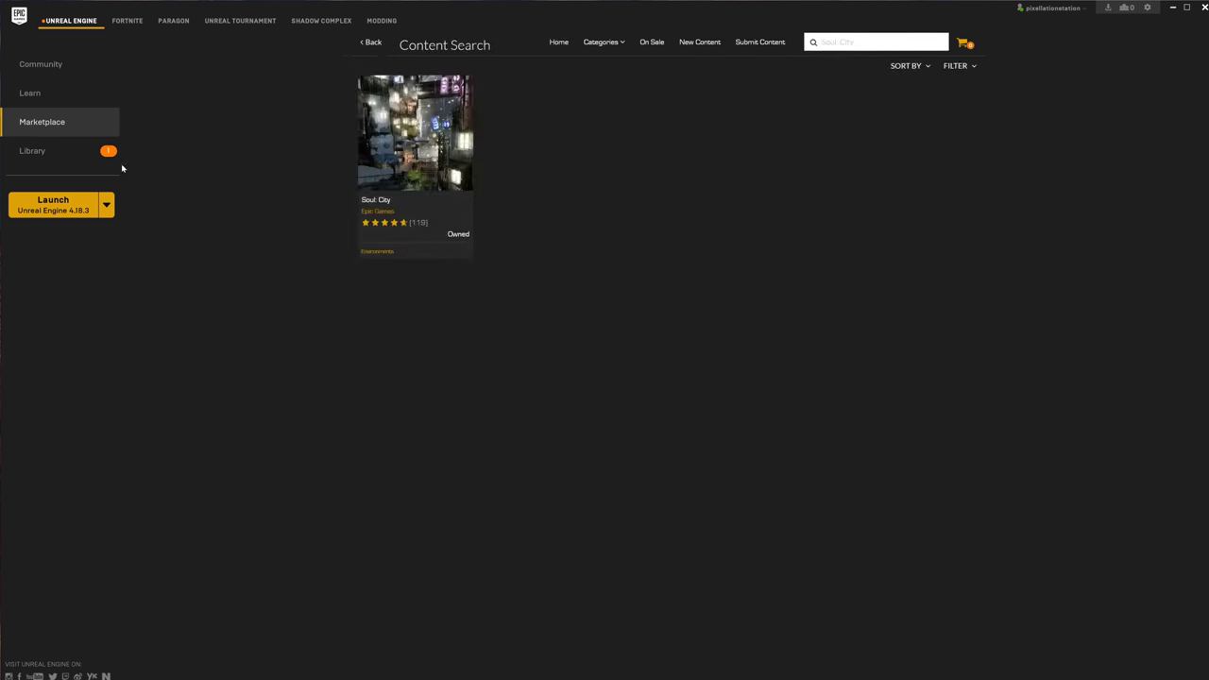
# - Launch Unreal Engine 4.18.3 from the Library and bring up the new project settings
pyautogui.click(57, 161)
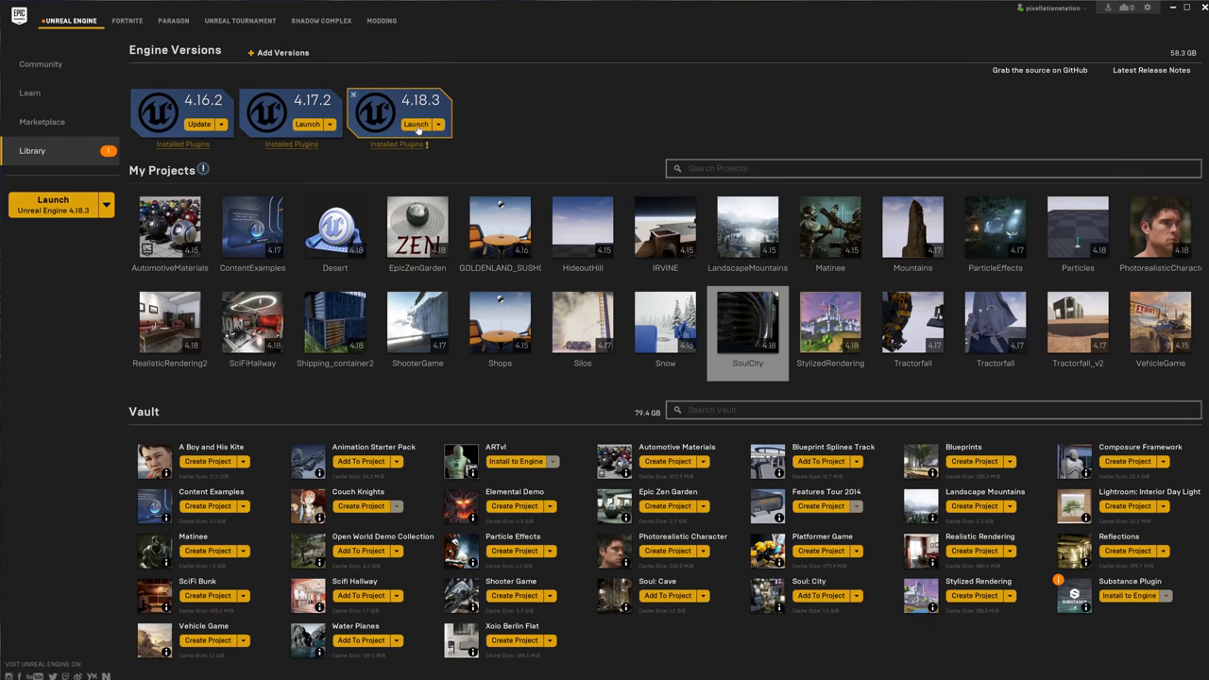
pyautogui.click(41, 212)
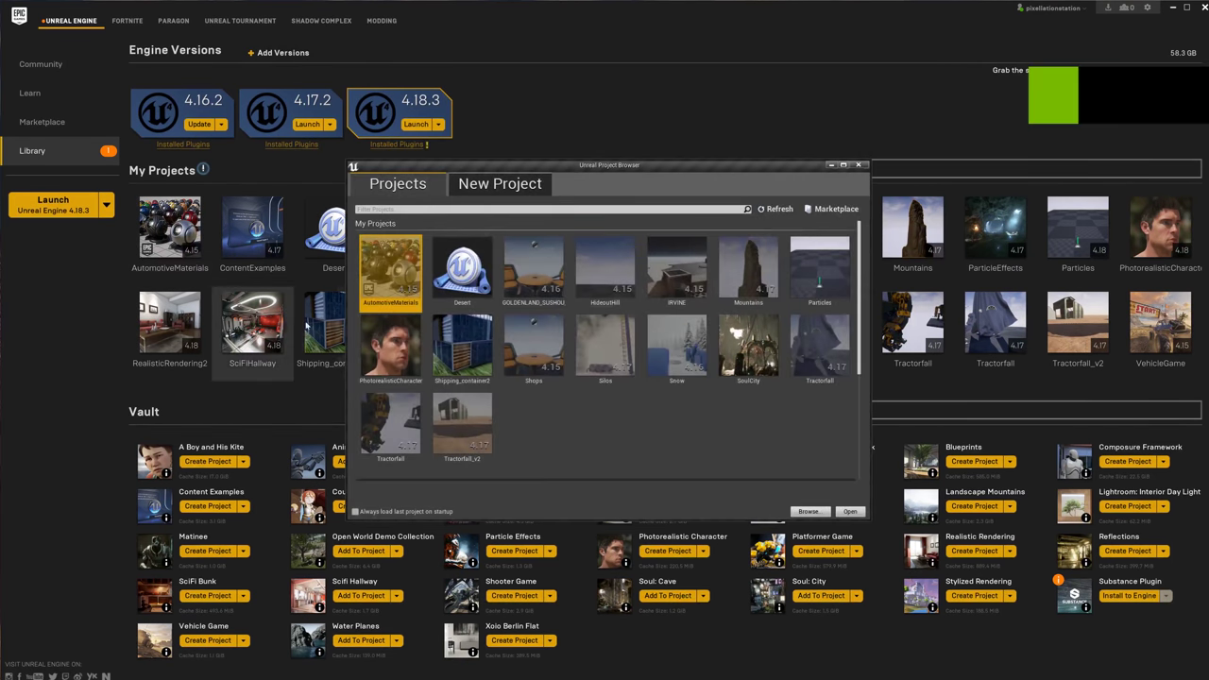
pyautogui.click(501, 193)
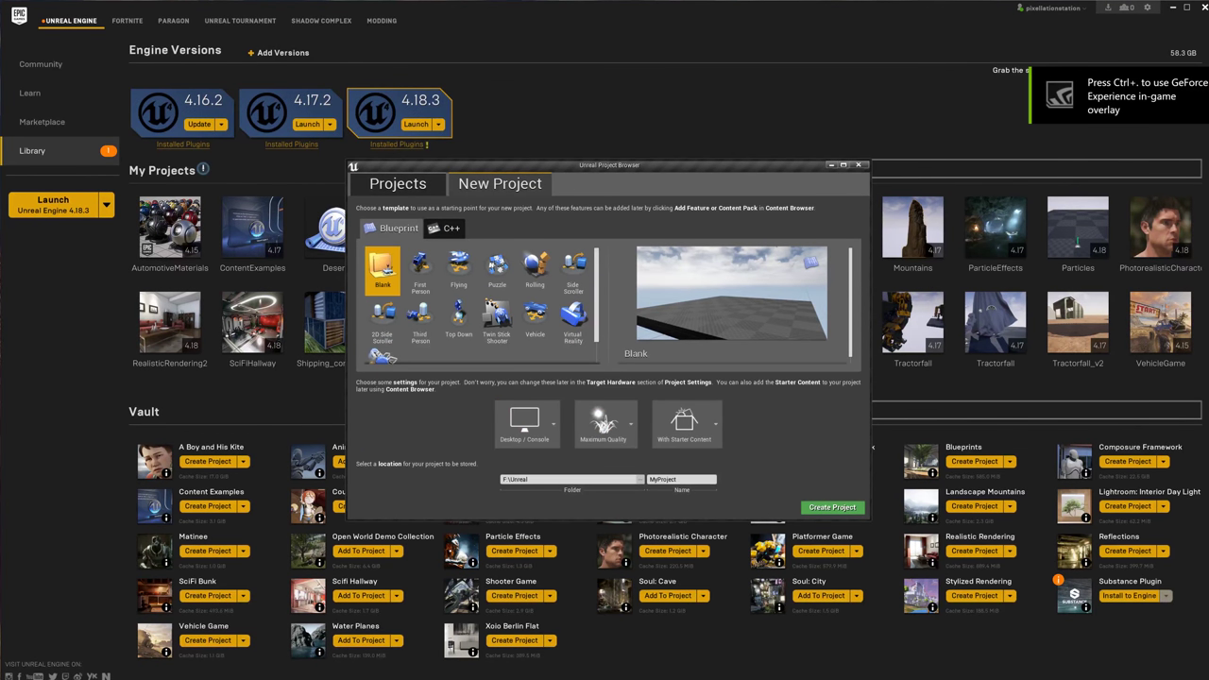
# - Name the blank Blueprint project ConceptArt_Paintover and create it with starter content
pyautogui.doubleClick(680, 478)
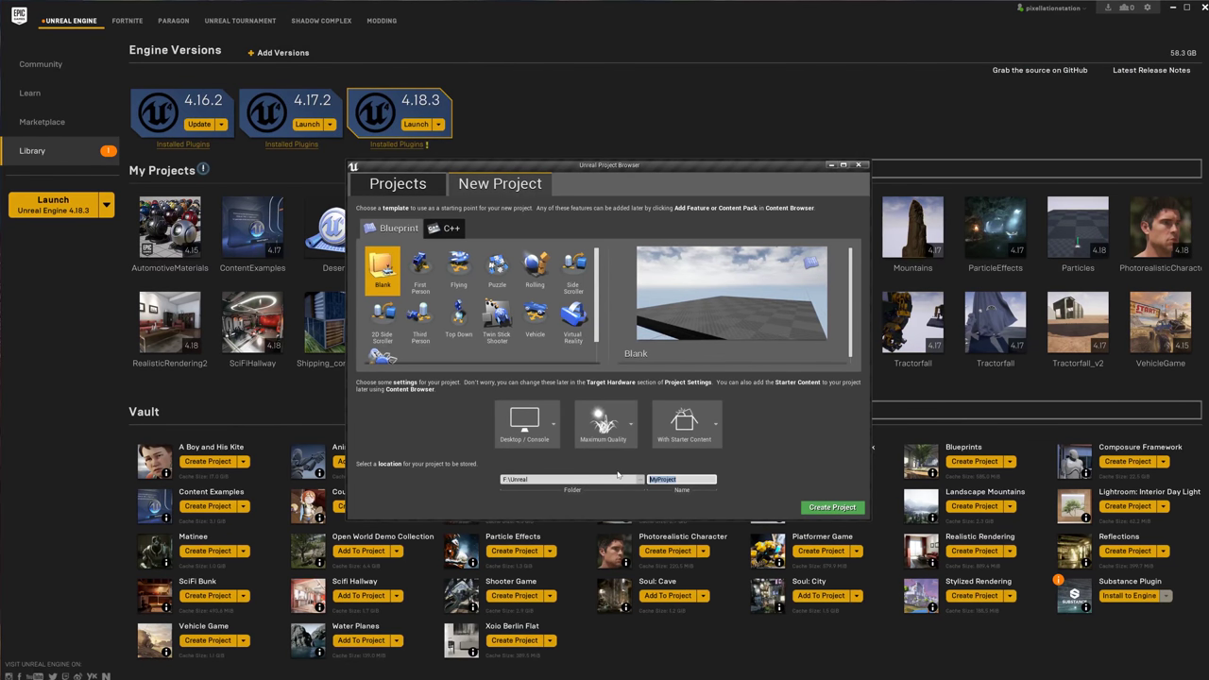
pyautogui.write('Concept')
pyautogui.write('Art_Paintover_v')
pyautogui.press('BackSpace')
pyautogui.press('BackSpace')
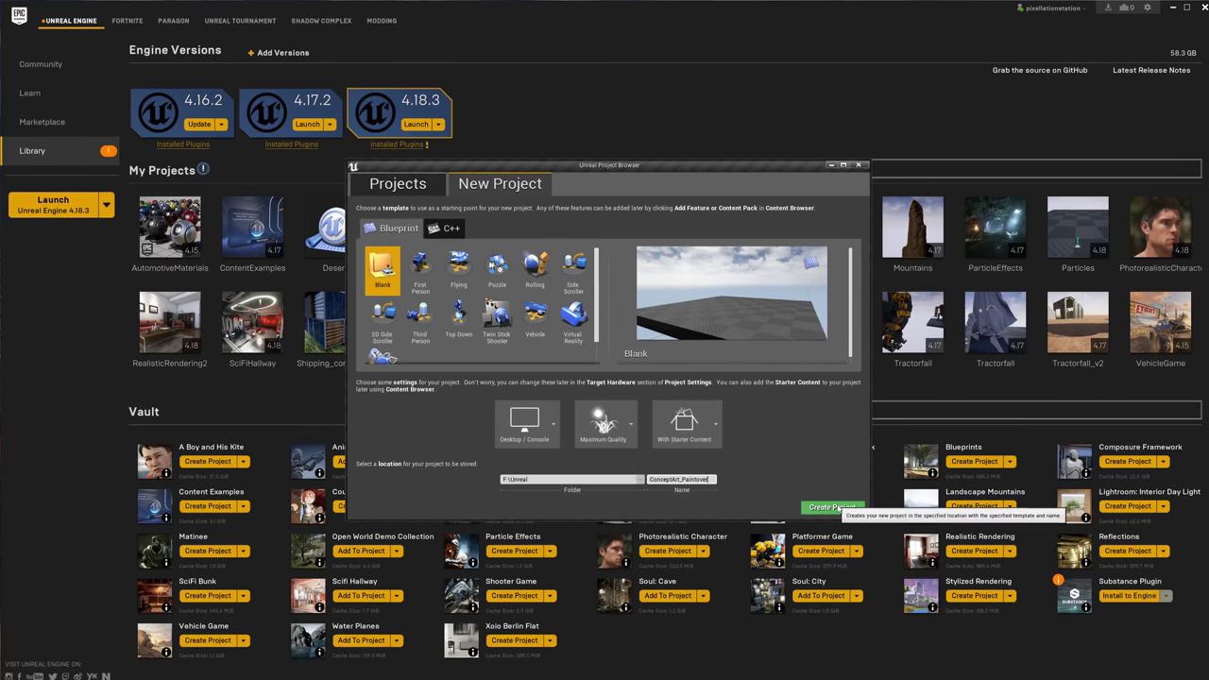
pyautogui.click(839, 509)
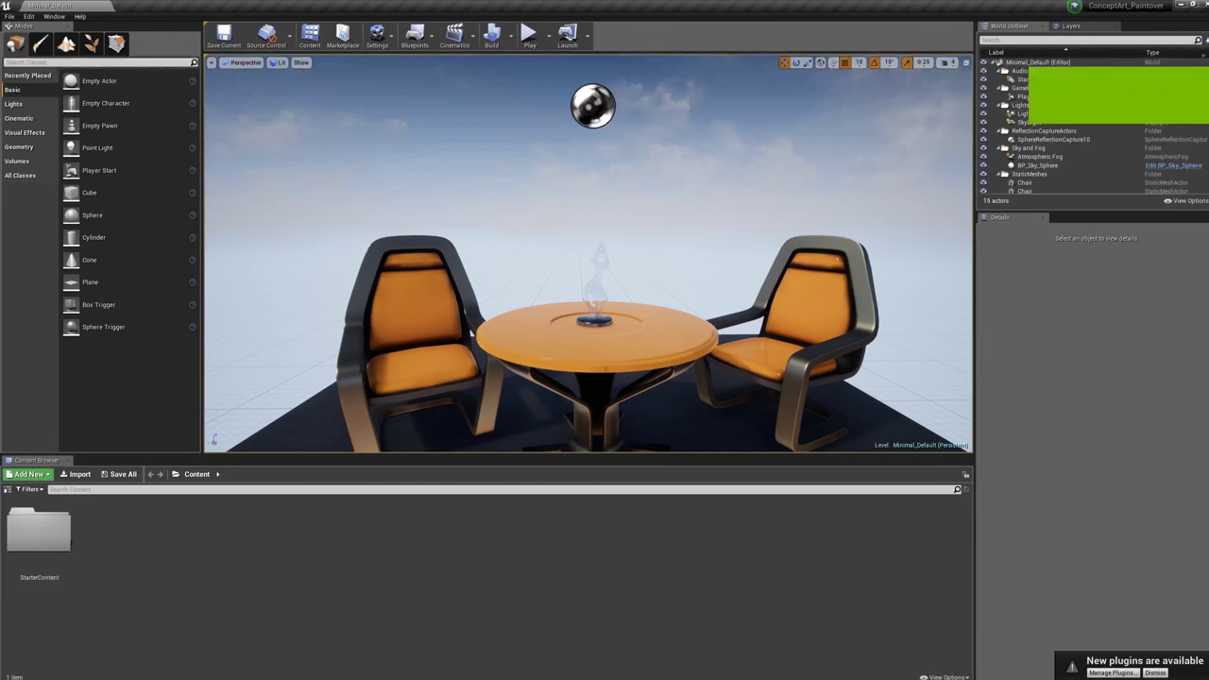
# - Open the Advanced_Lighting level from StarterContent's Maps folder and frame the colour-chart cube on the round platform
pyautogui.click(10, 17)
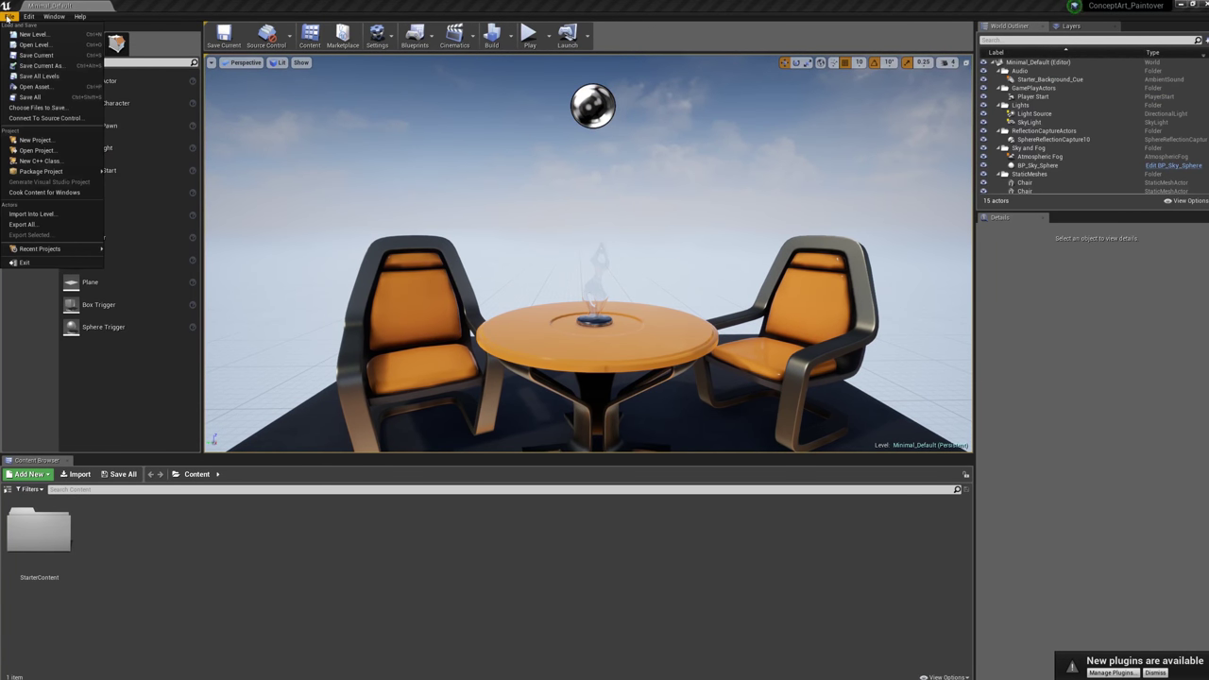
pyautogui.click(38, 39)
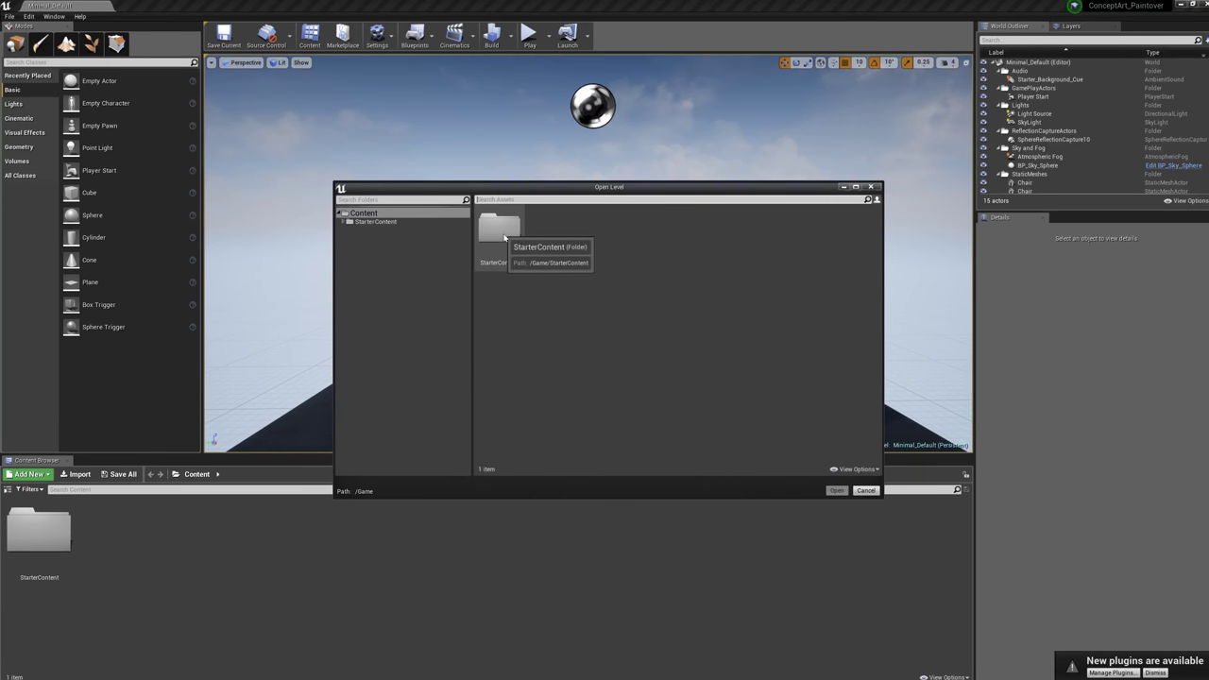
pyautogui.doubleClick(499, 228)
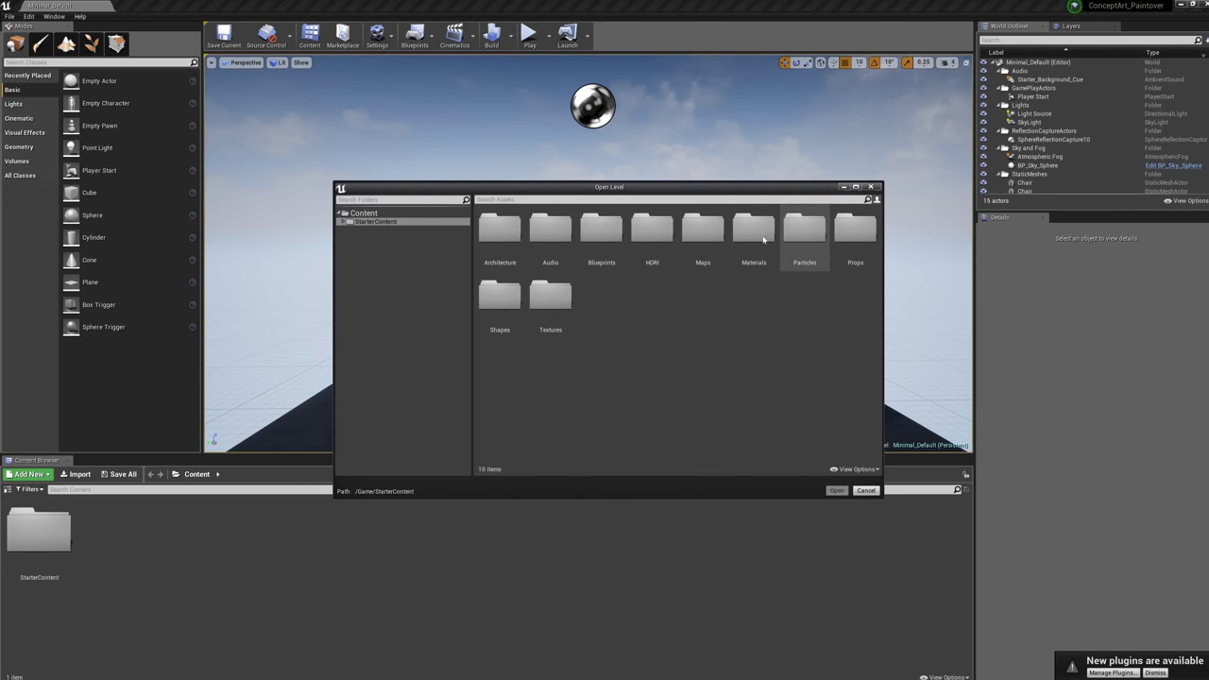
pyautogui.doubleClick(703, 228)
pyautogui.doubleClick(498, 232)
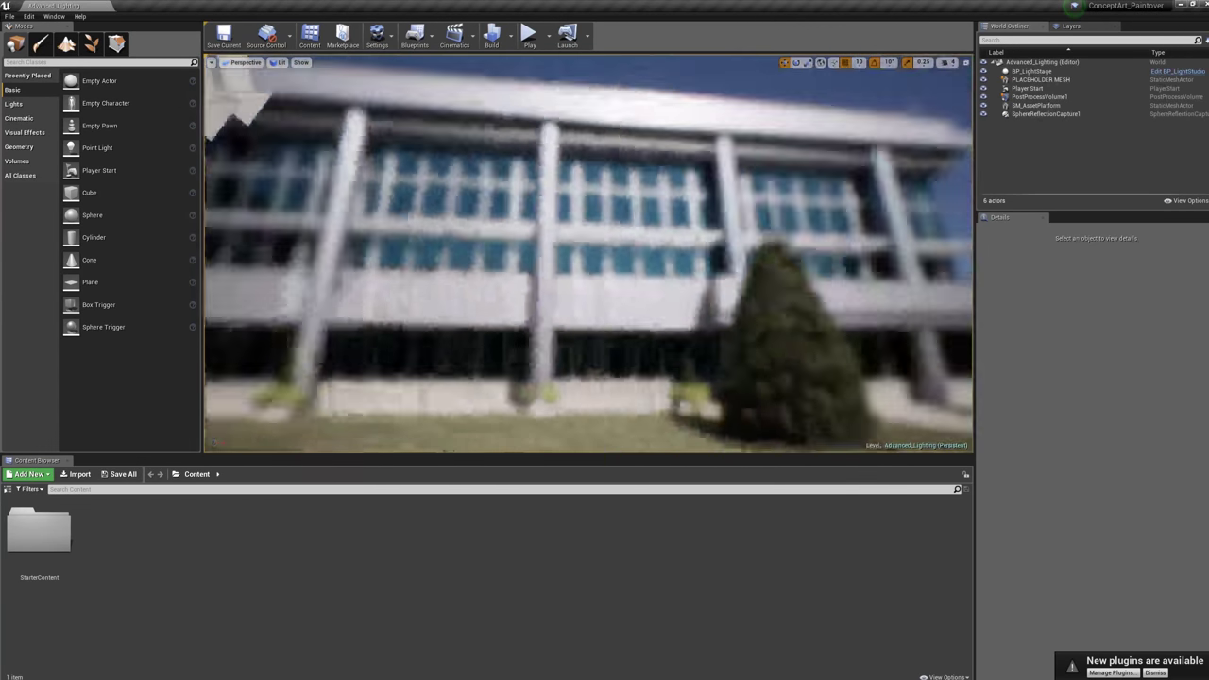
pyautogui.moveTo(588, 253); pyautogui.dragTo(805, 284, button='right')
pyautogui.moveTo(655, 283); pyautogui.dragTo(655, 353)
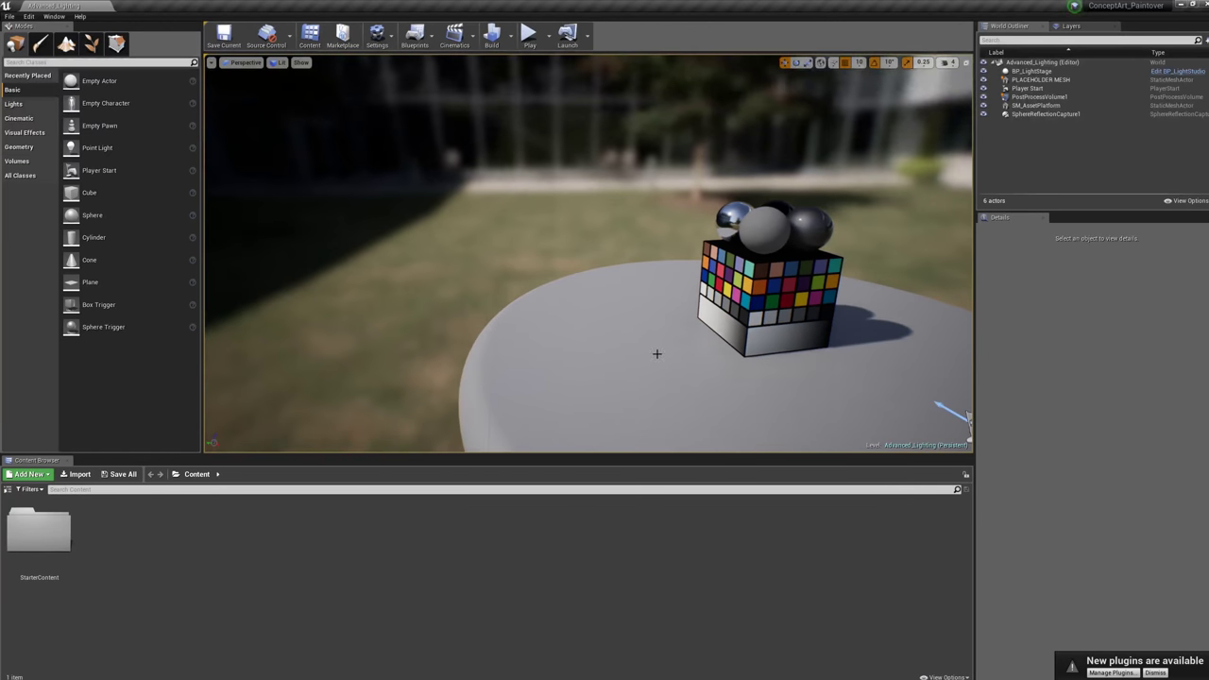
pyautogui.moveTo(655, 353); pyautogui.dragTo(633, 332, button='right')
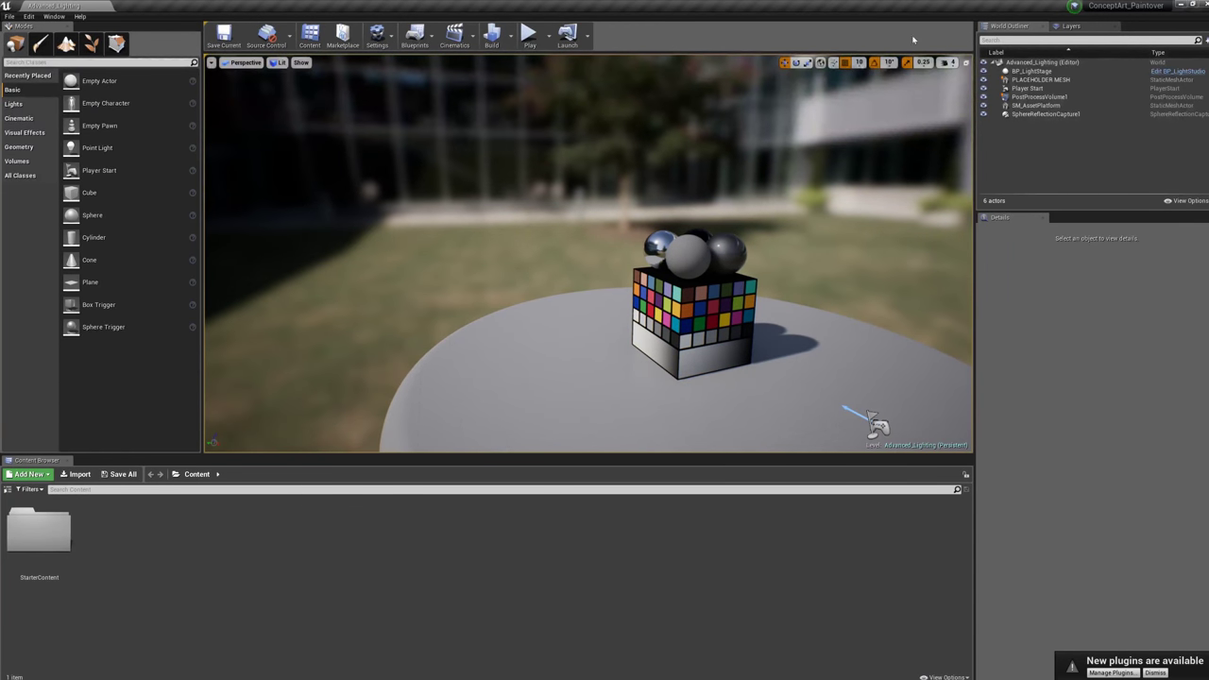
# - Switch to the Epic Games Launcher and add Soul: City from the Vault to the ConceptArt_Paintover project
pyautogui.click(1179, 6)
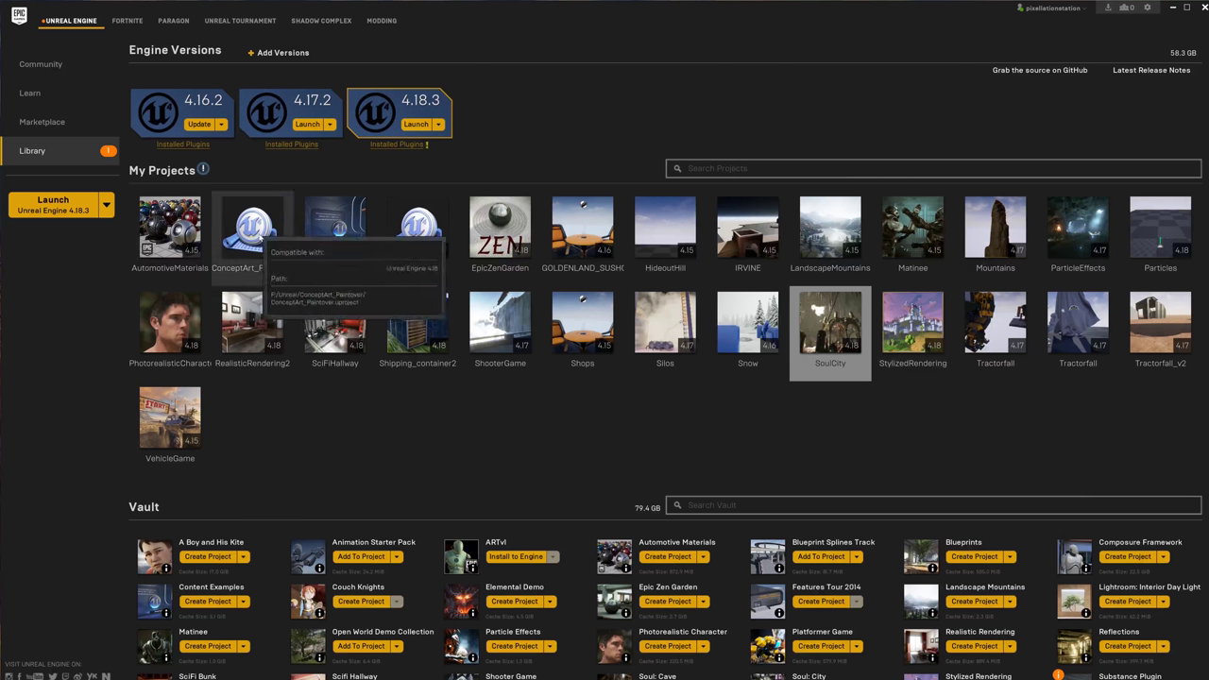
pyautogui.click(248, 272)
pyautogui.scroll(-2, 475, 447)
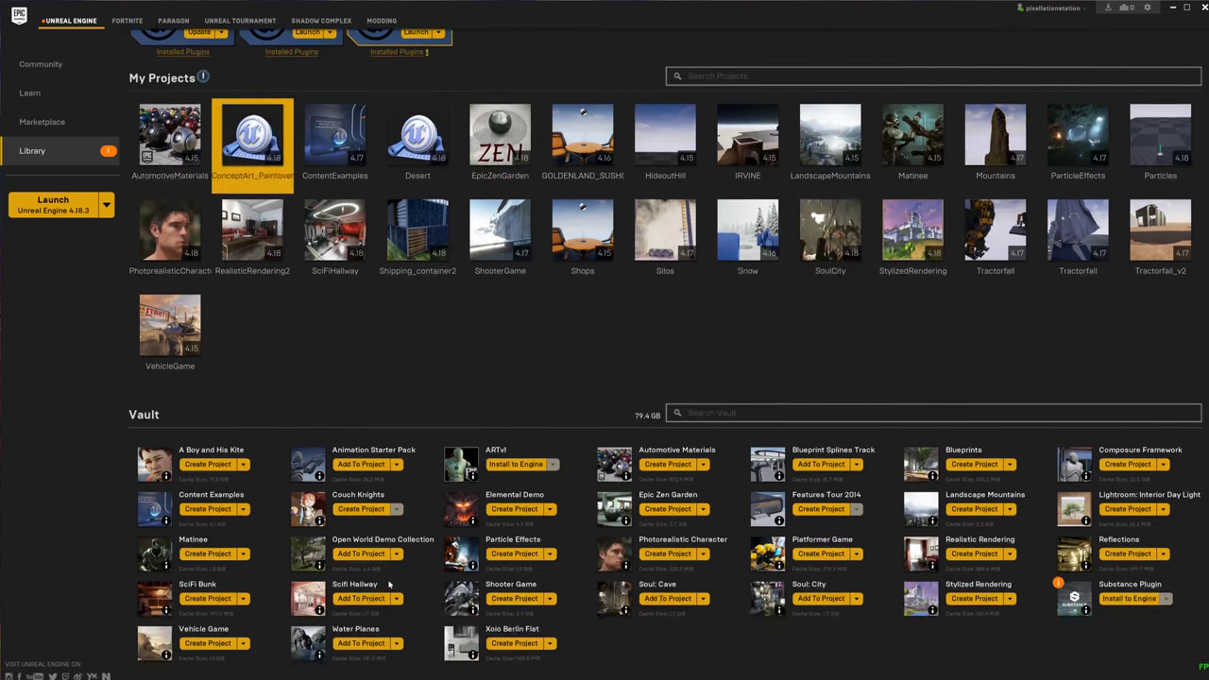
pyautogui.click(808, 599)
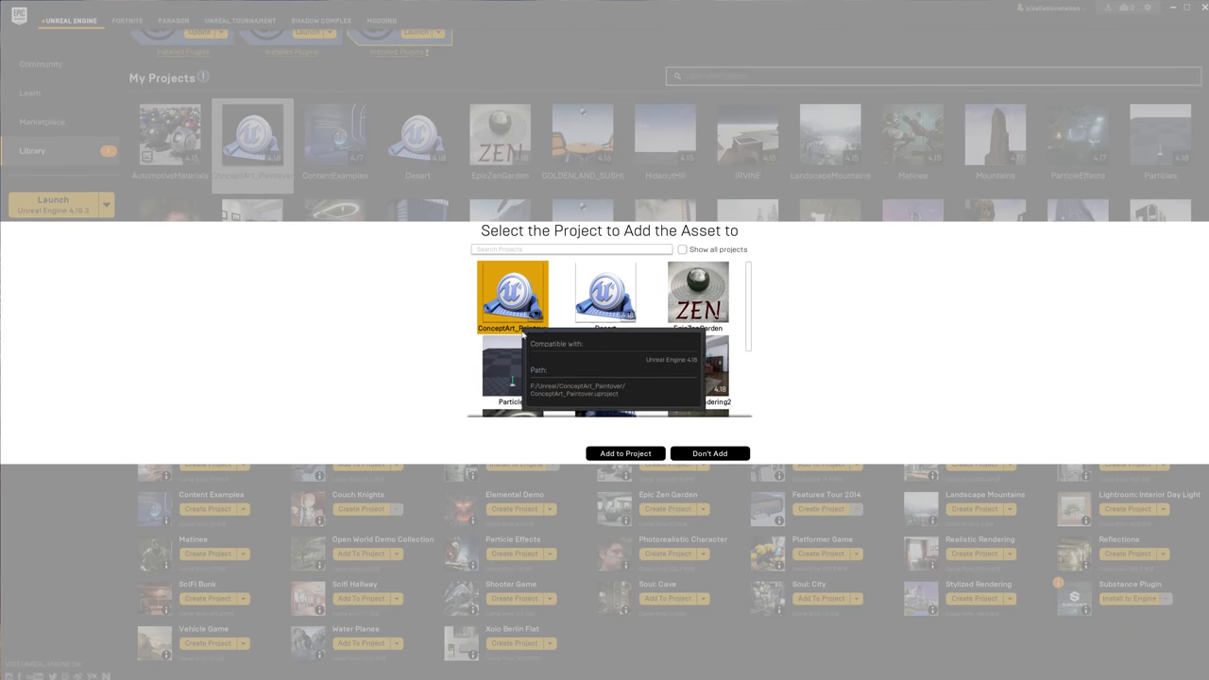
pyautogui.click(619, 453)
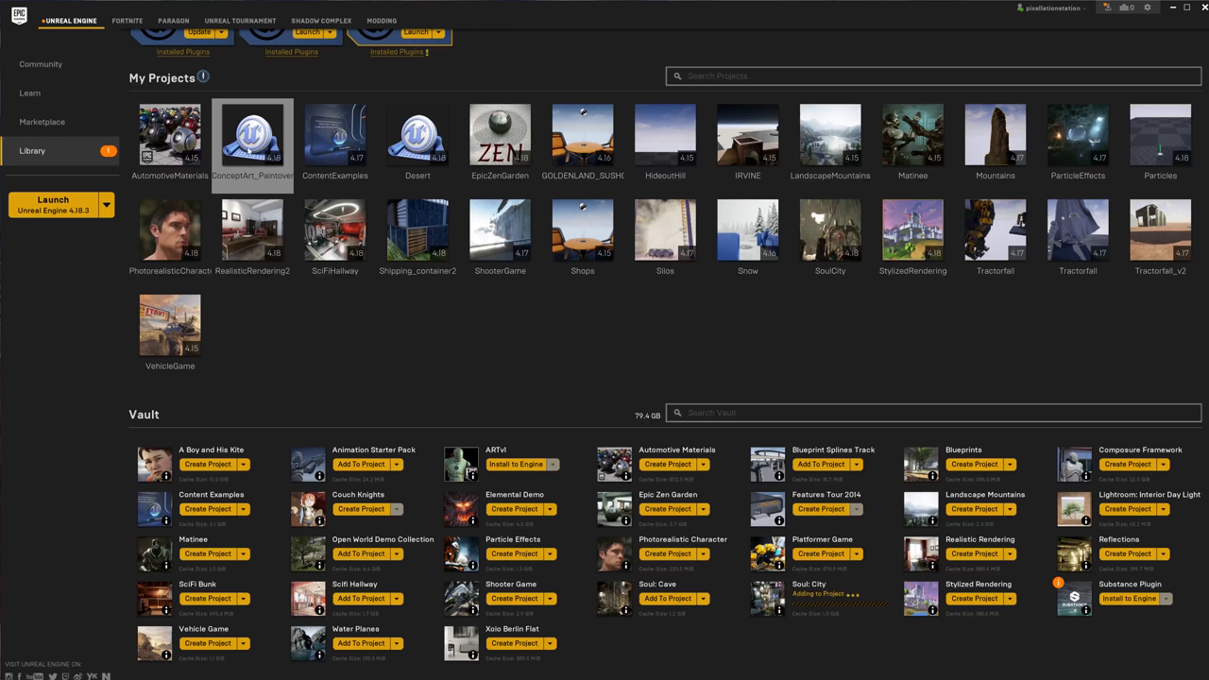
pyautogui.moveTo(257, 148)
pyautogui.moveTo(652, 676)
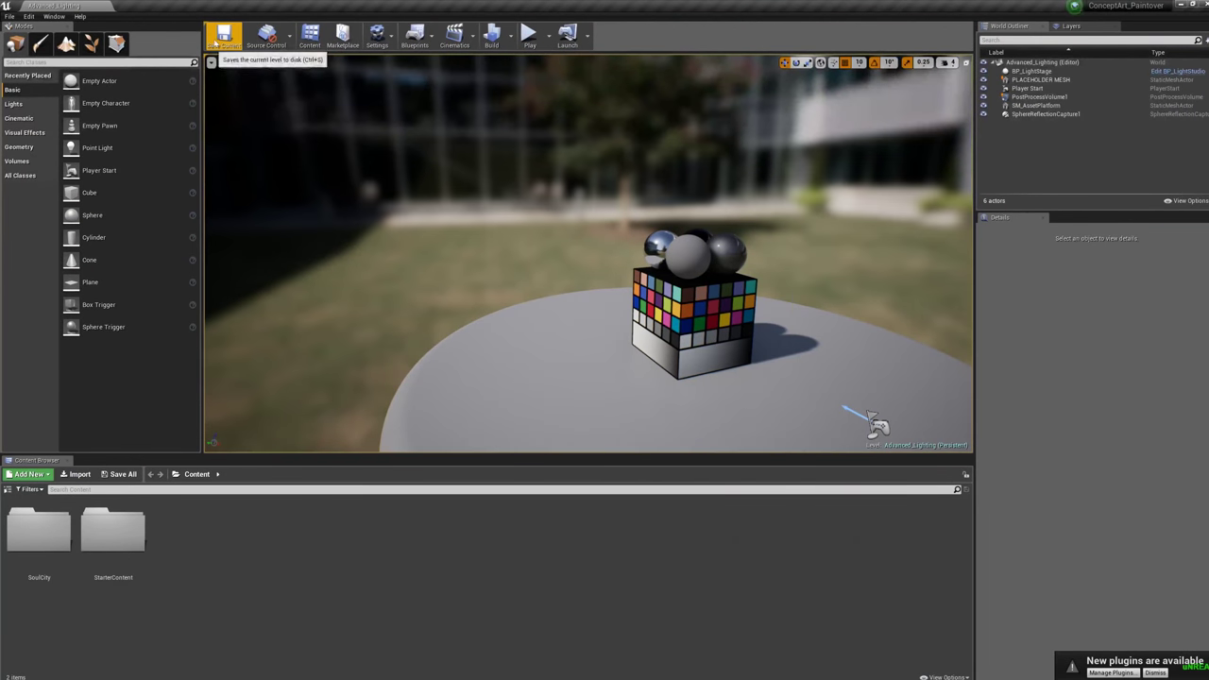
pyautogui.click(9, 16)
pyautogui.click(369, 184)
pyautogui.moveTo(369, 184); pyautogui.dragTo(396, 132, button='right')
pyautogui.moveTo(697, 324); pyautogui.dragTo(803, 384, button='right')
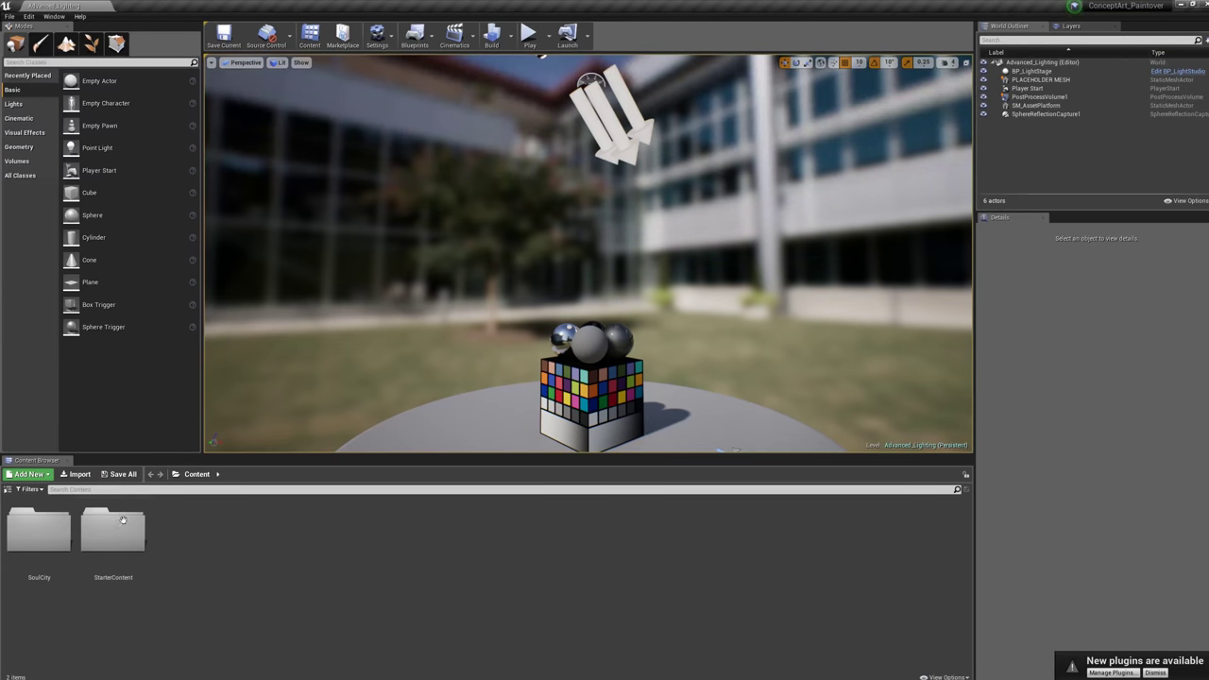
# - Look through the project's StarterContent folder and its Shapes meshes, and return to the Content root
pyautogui.doubleClick(55, 543)
pyautogui.click(196, 474)
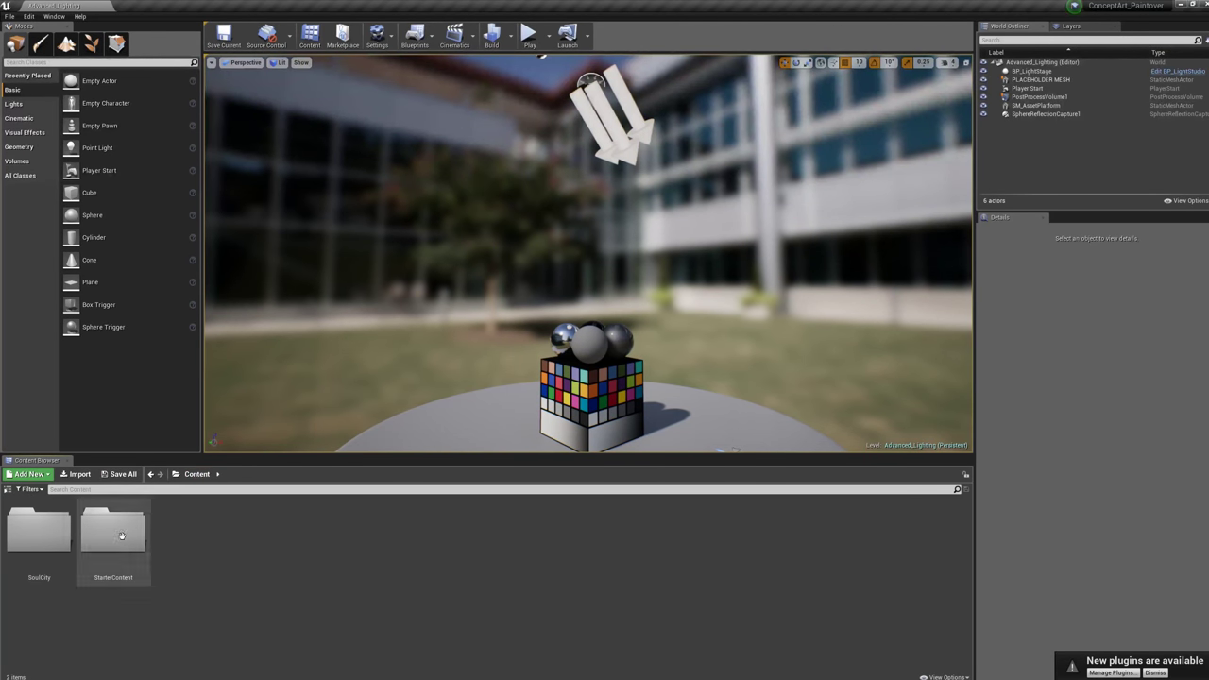
pyautogui.doubleClick(113, 529)
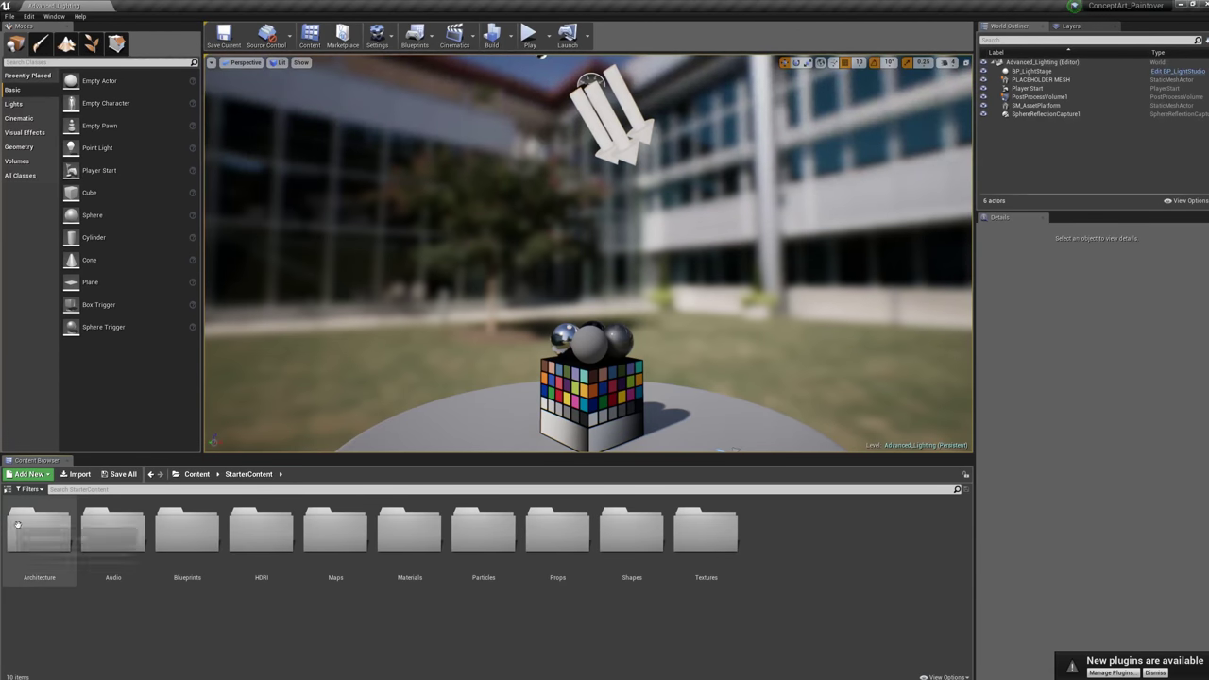
pyautogui.doubleClick(632, 534)
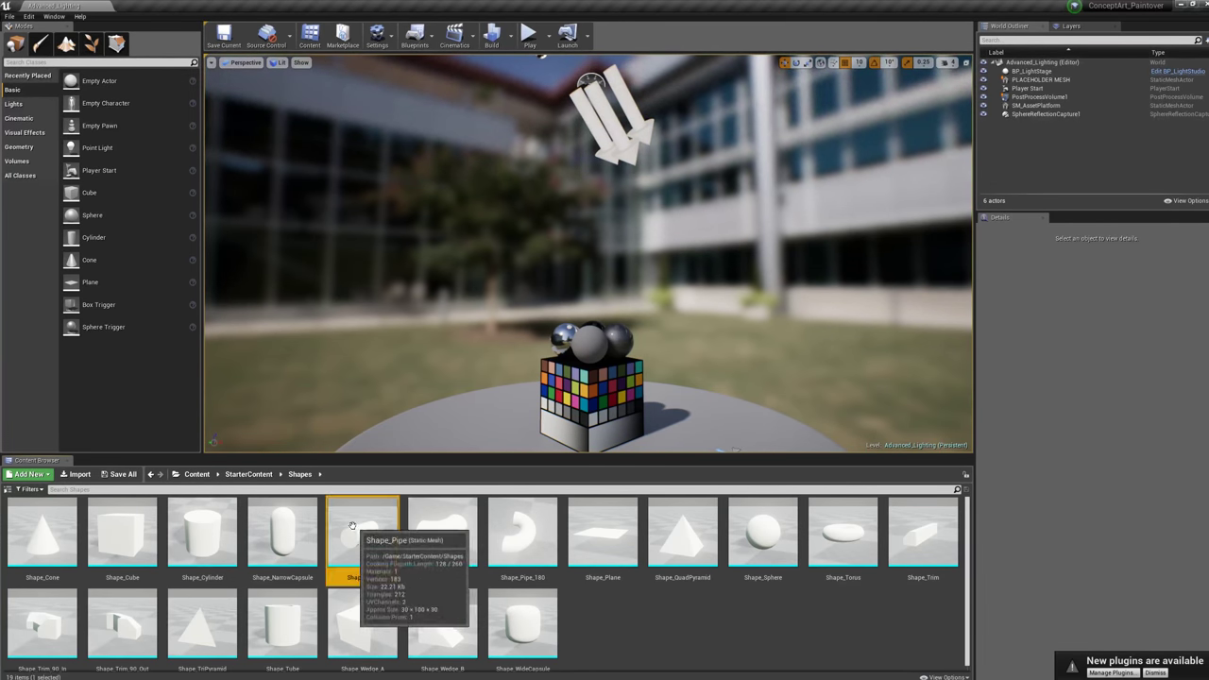
pyautogui.click(248, 474)
pyautogui.click(191, 474)
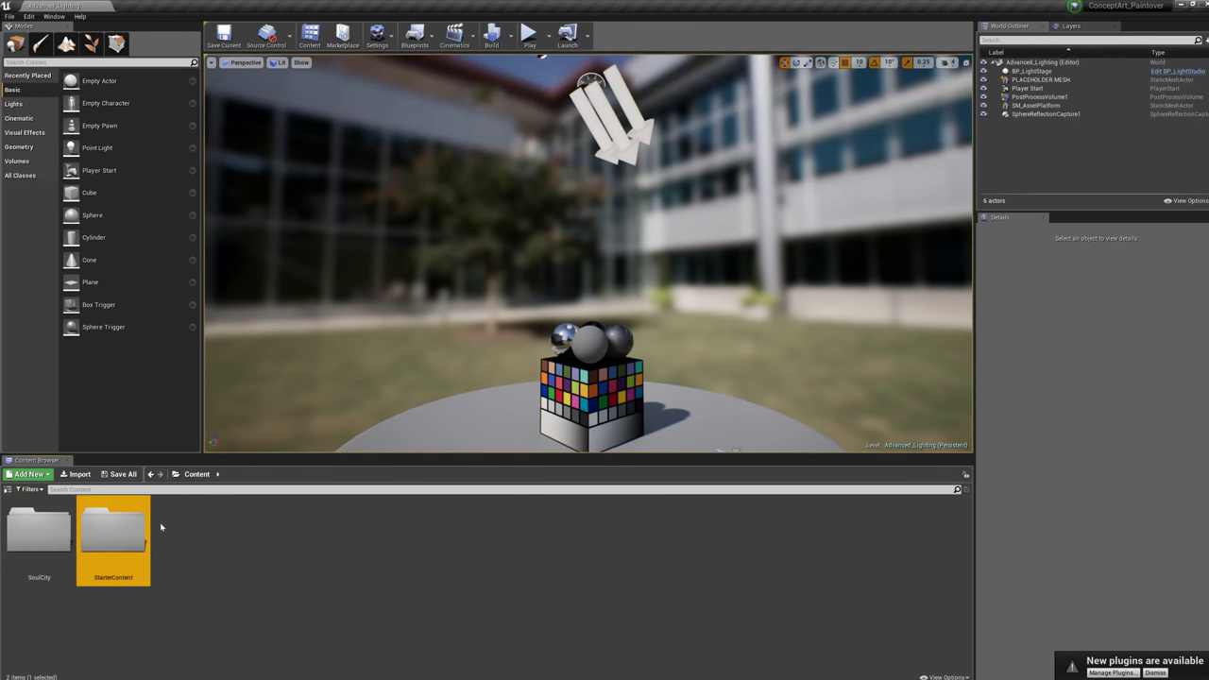
pyautogui.click(245, 548)
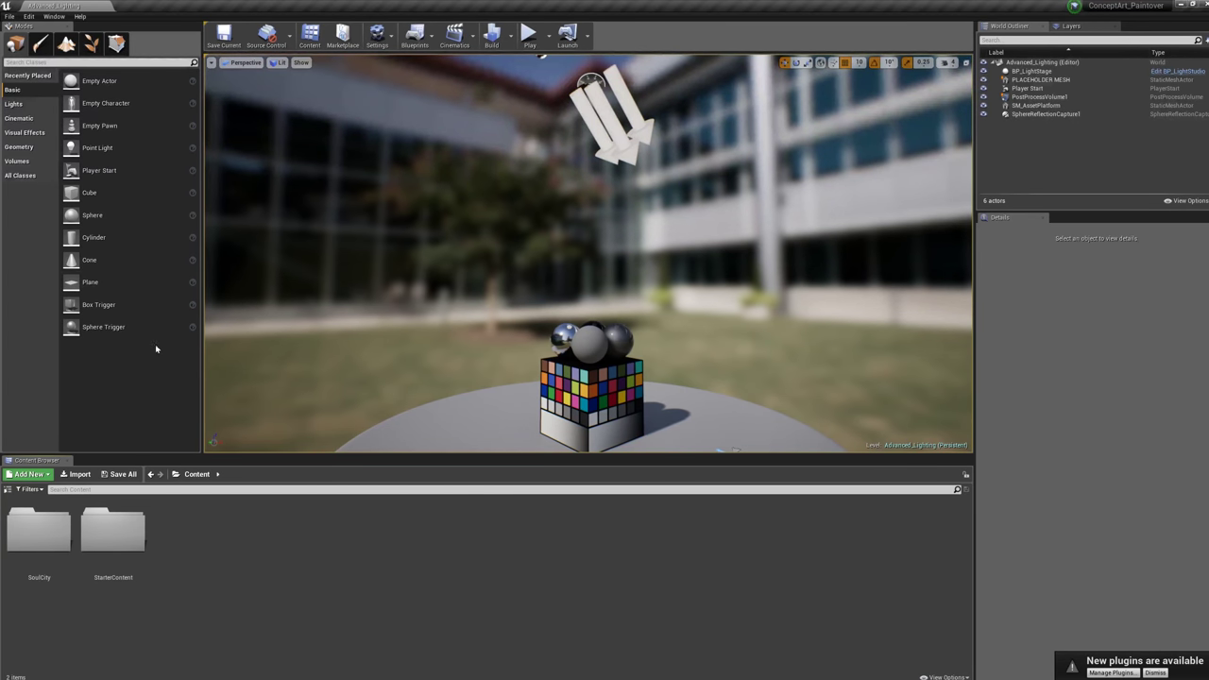
# - Examine the built-in placeable actors by category, including Basic, Lights, Visual Effects, Geometry, Volumes and All Classes
pyautogui.click(14, 104)
pyautogui.click(24, 120)
pyautogui.click(24, 132)
pyautogui.click(21, 118)
pyautogui.click(18, 109)
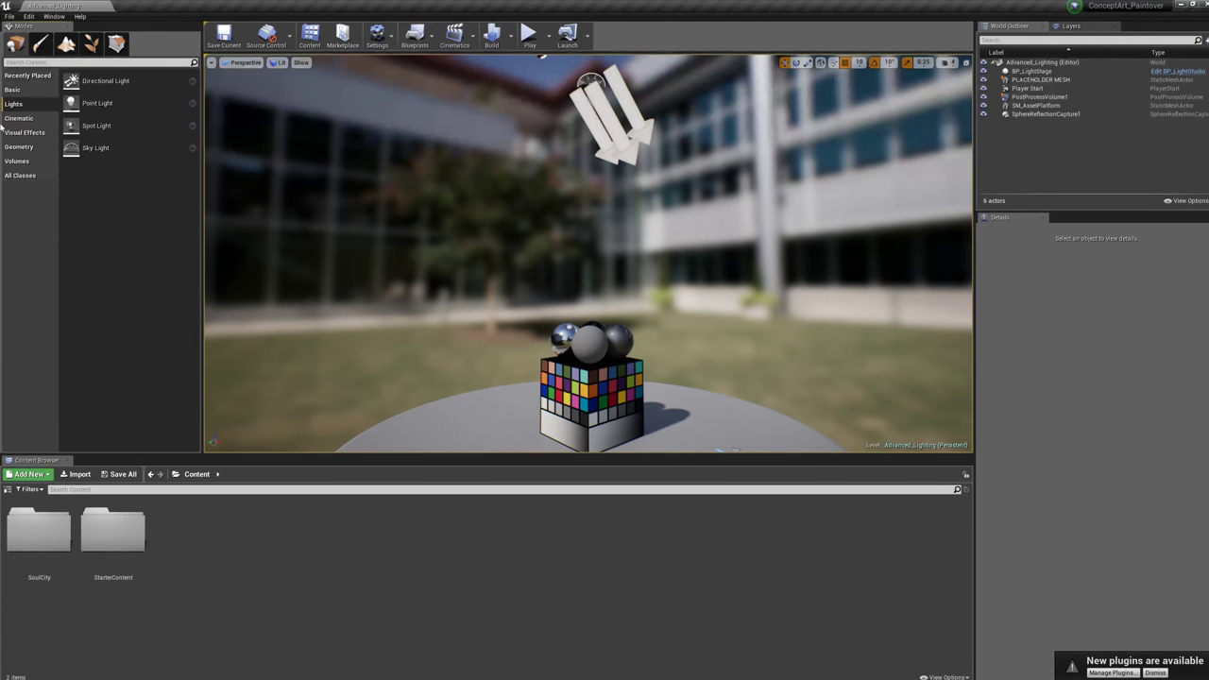
pyautogui.click(31, 161)
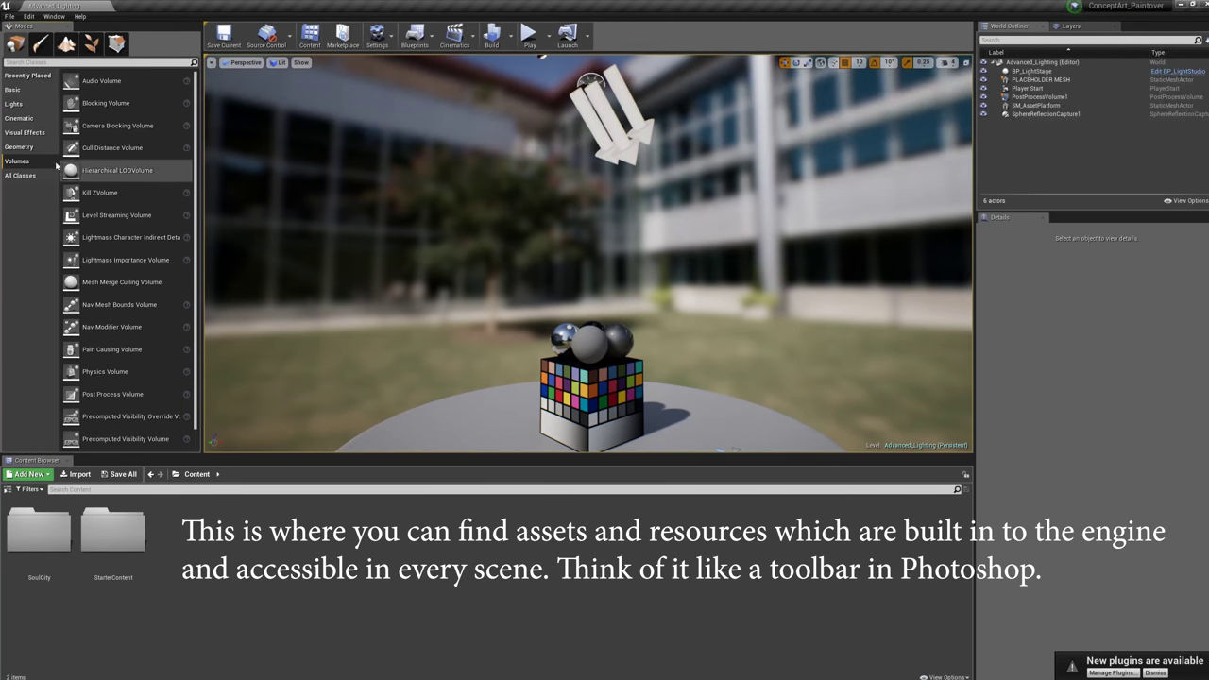
pyautogui.click(29, 147)
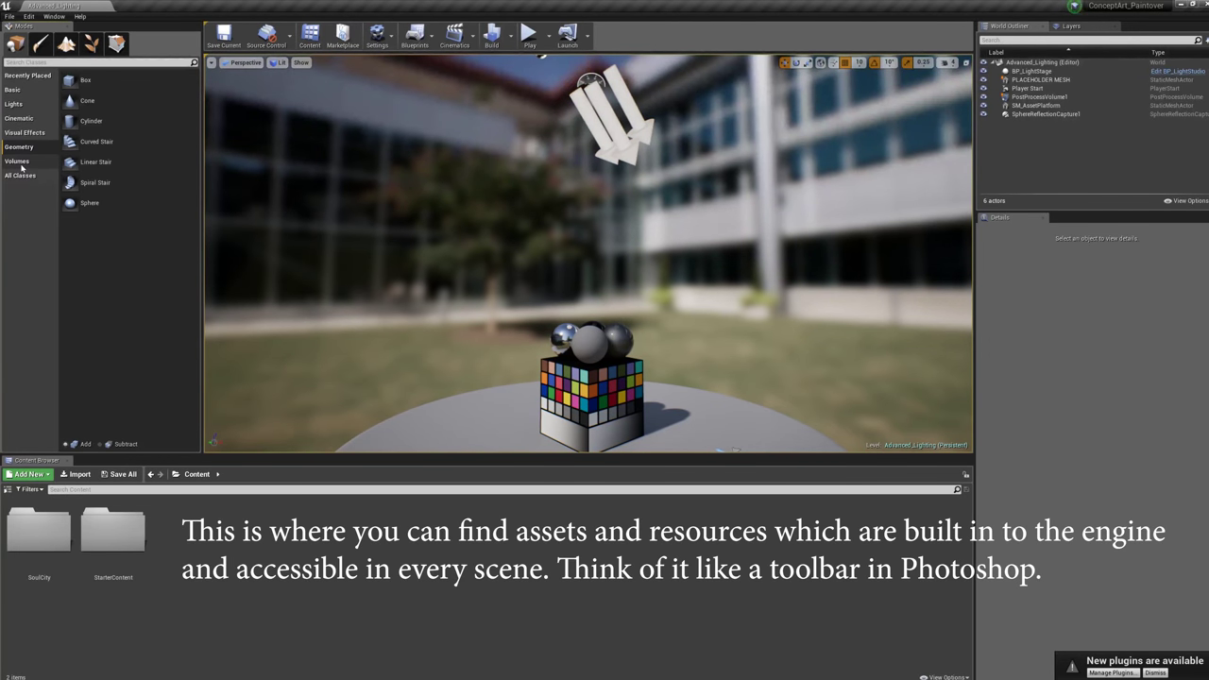
pyautogui.click(20, 162)
pyautogui.click(21, 174)
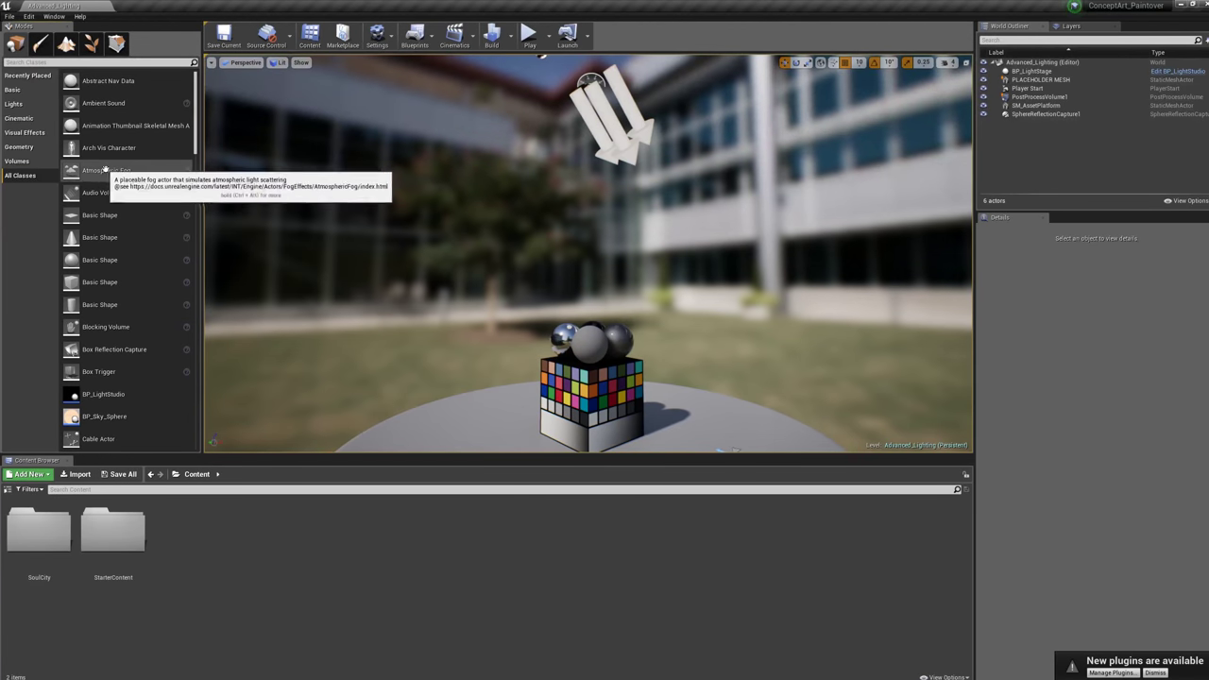
pyautogui.click(13, 89)
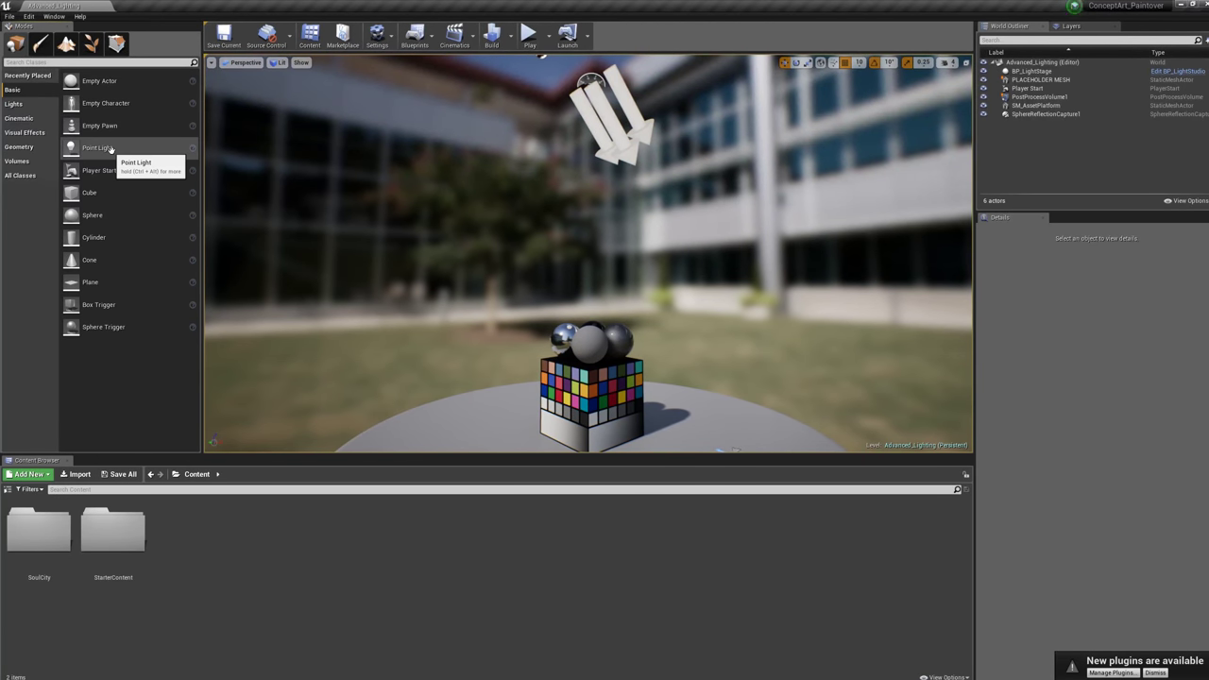
pyautogui.click(19, 146)
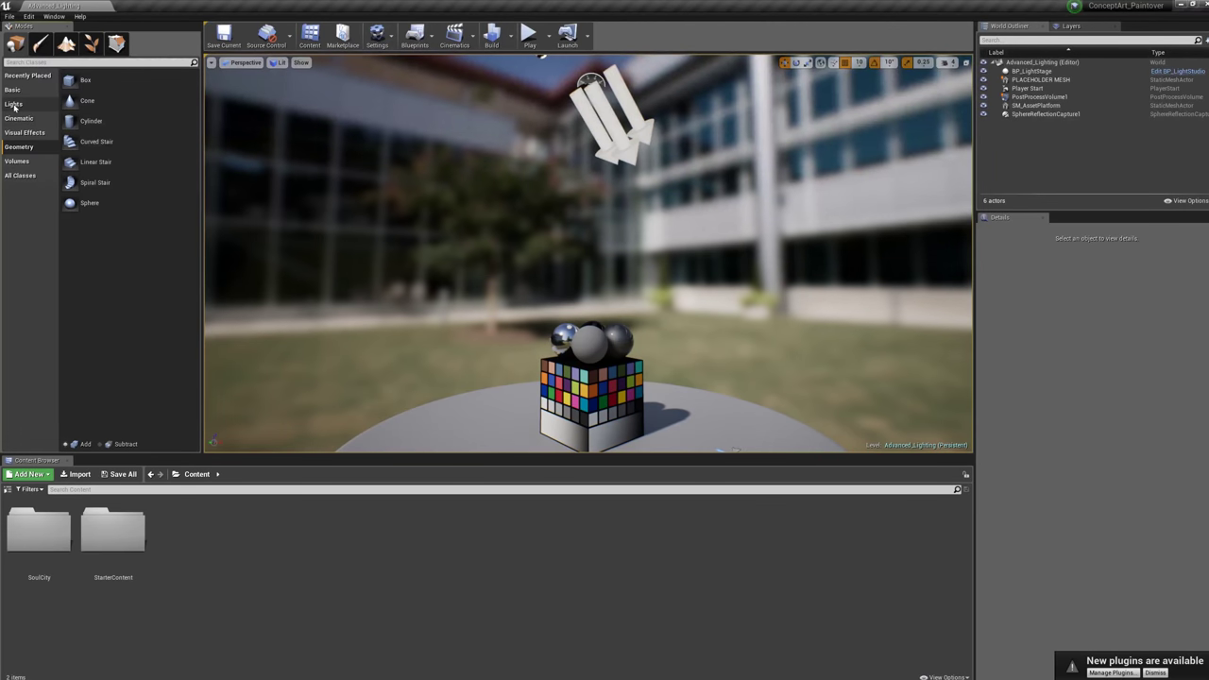
pyautogui.click(13, 105)
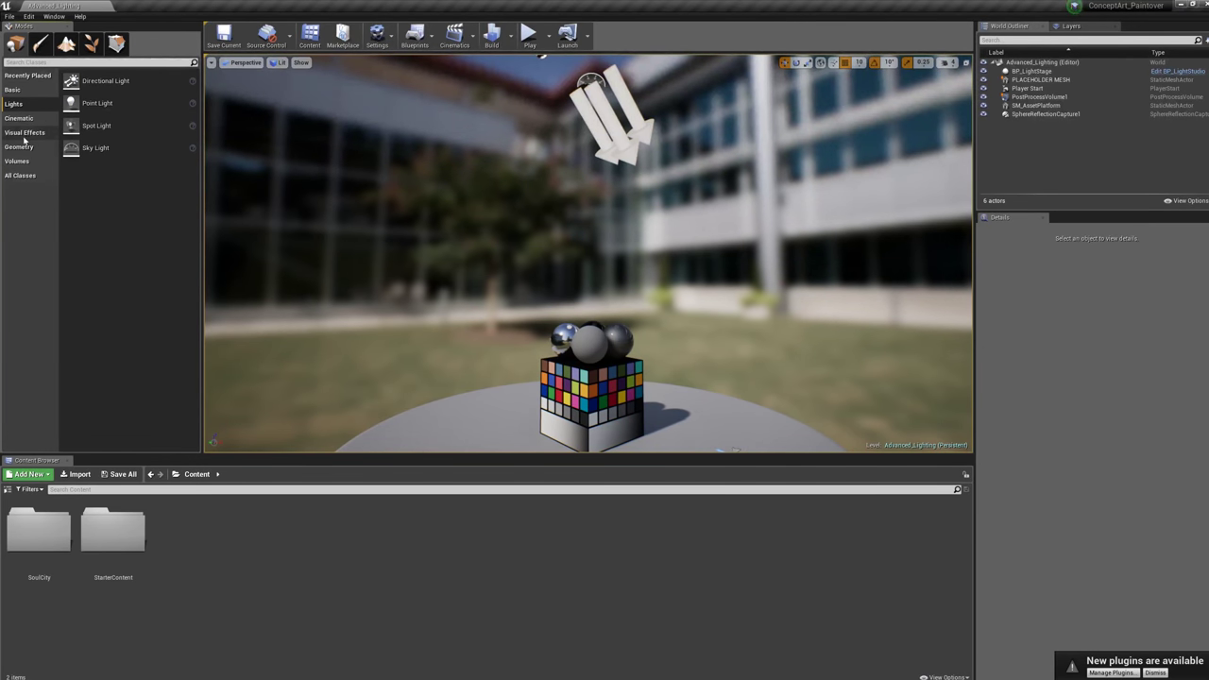
pyautogui.click(4, 134)
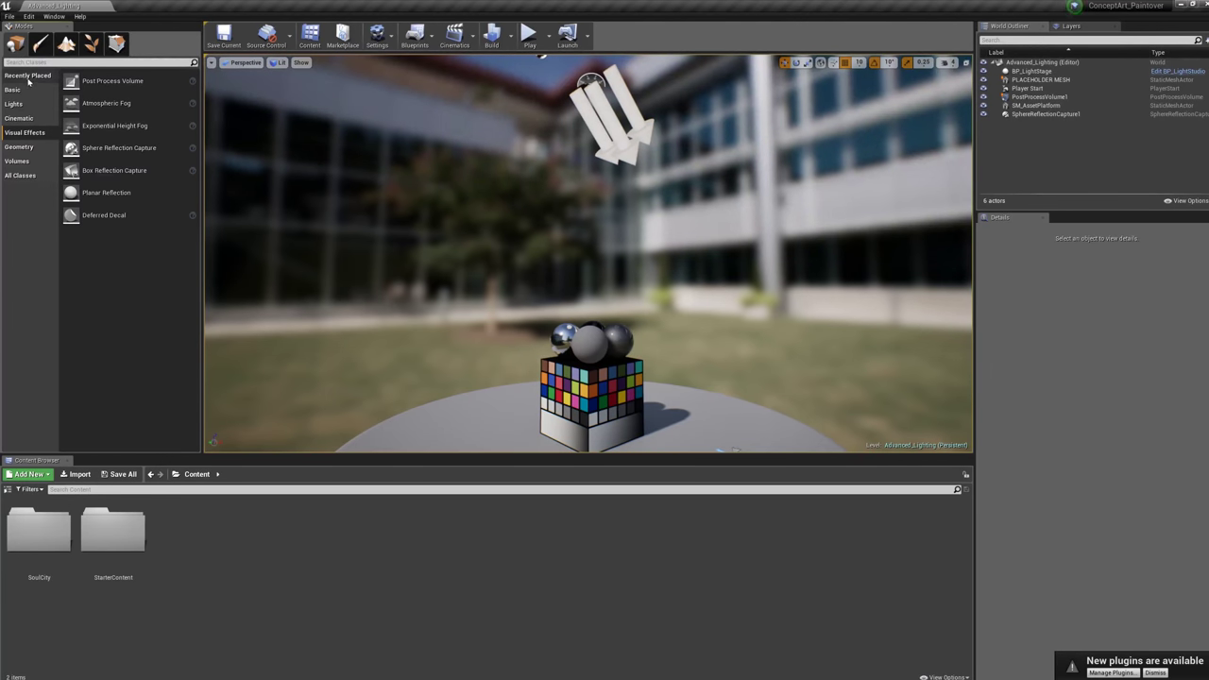
pyautogui.click(33, 75)
pyautogui.click(33, 176)
pyautogui.click(17, 162)
pyautogui.click(24, 92)
pyautogui.click(14, 104)
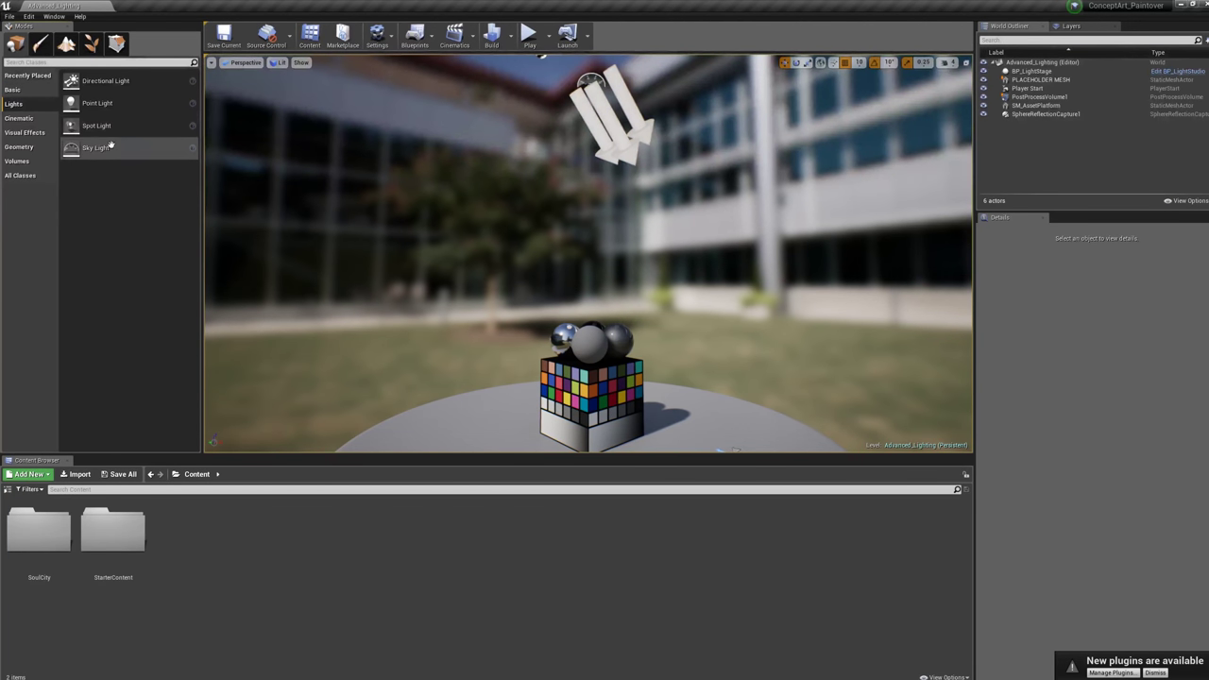
# - Inspect the Landscape, Foliage and Geometry Editing modes and return to Place mode
pyautogui.click(66, 43)
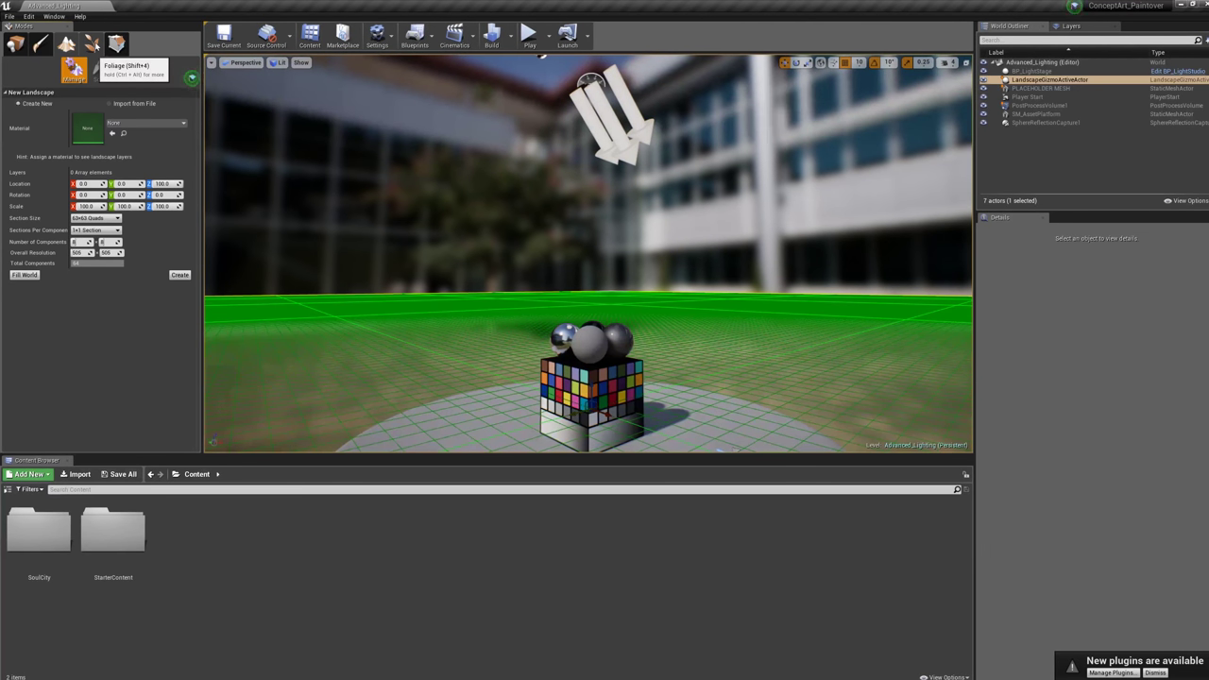
pyautogui.click(91, 45)
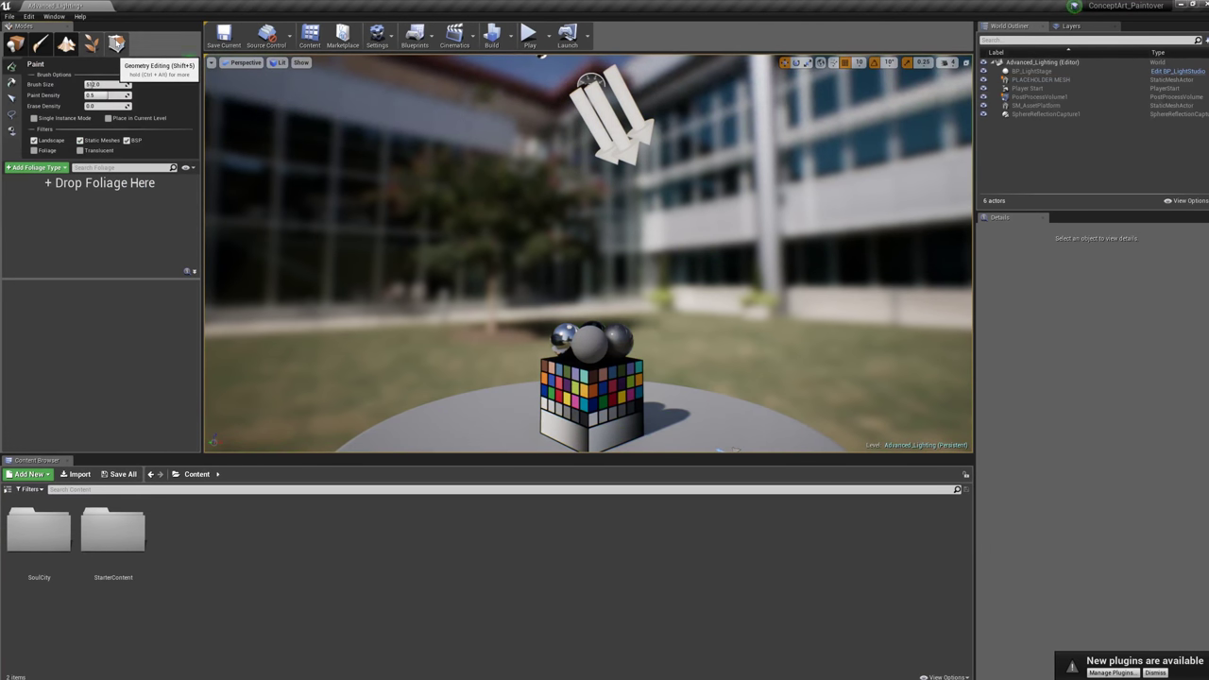
pyautogui.click(117, 44)
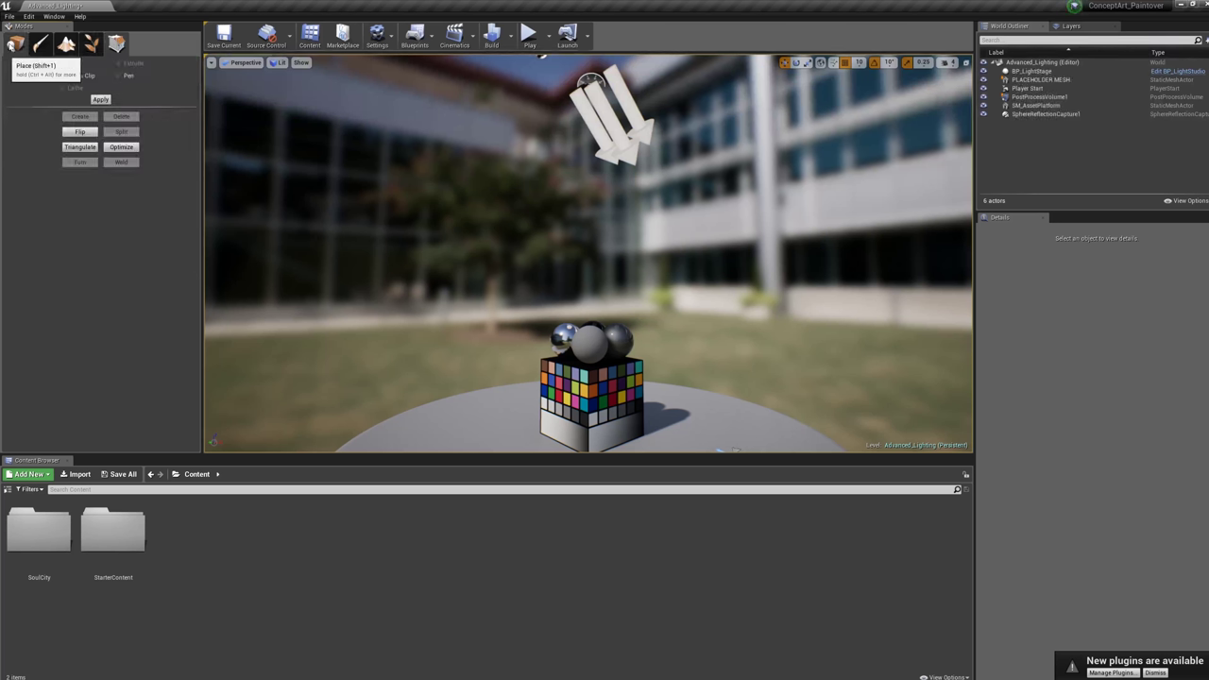
pyautogui.click(15, 45)
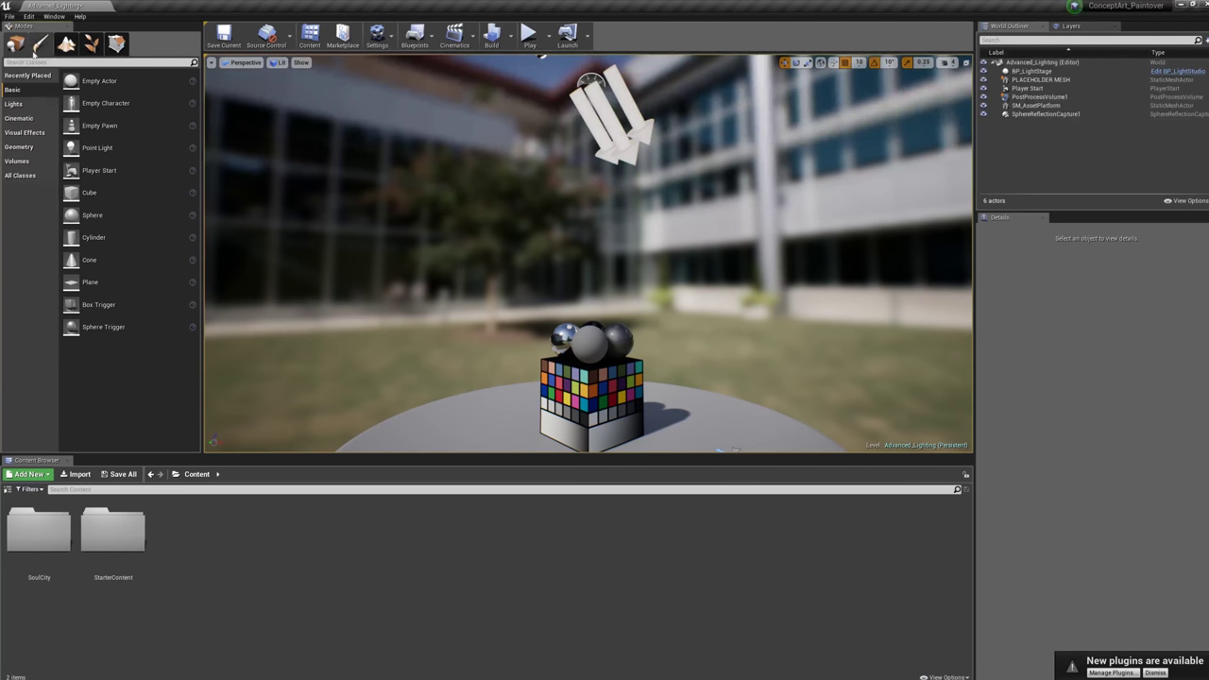
pyautogui.click(510, 40)
pyautogui.click(511, 40)
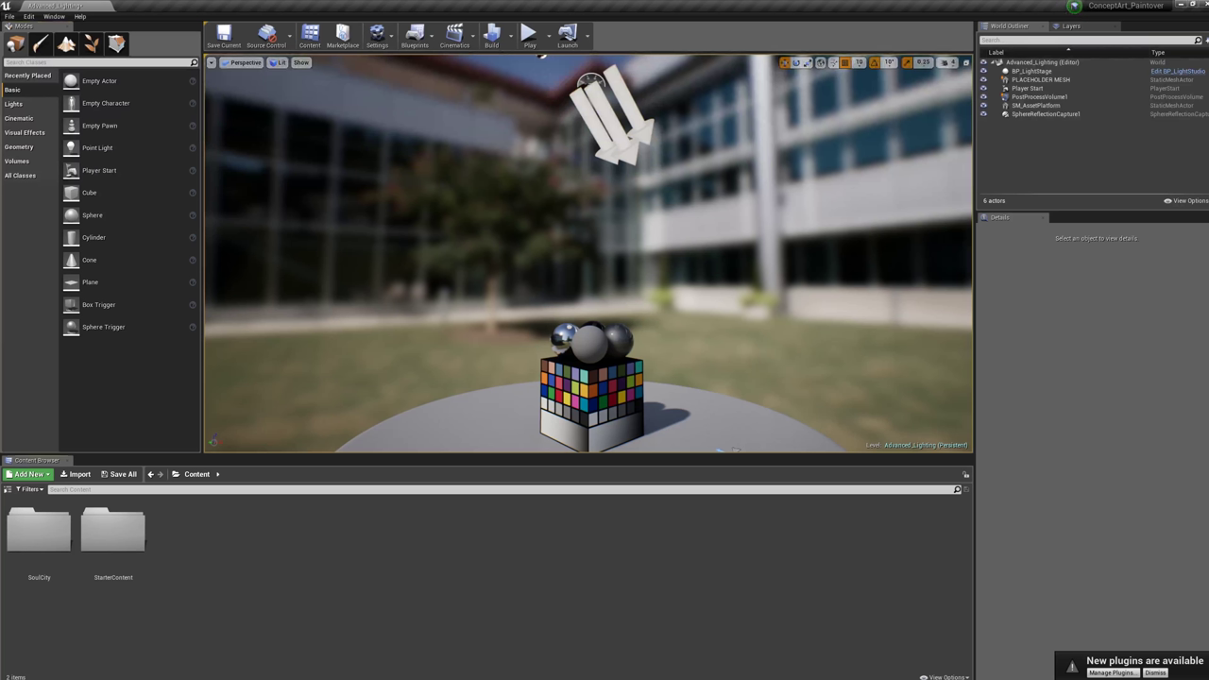
pyautogui.click(1180, 6)
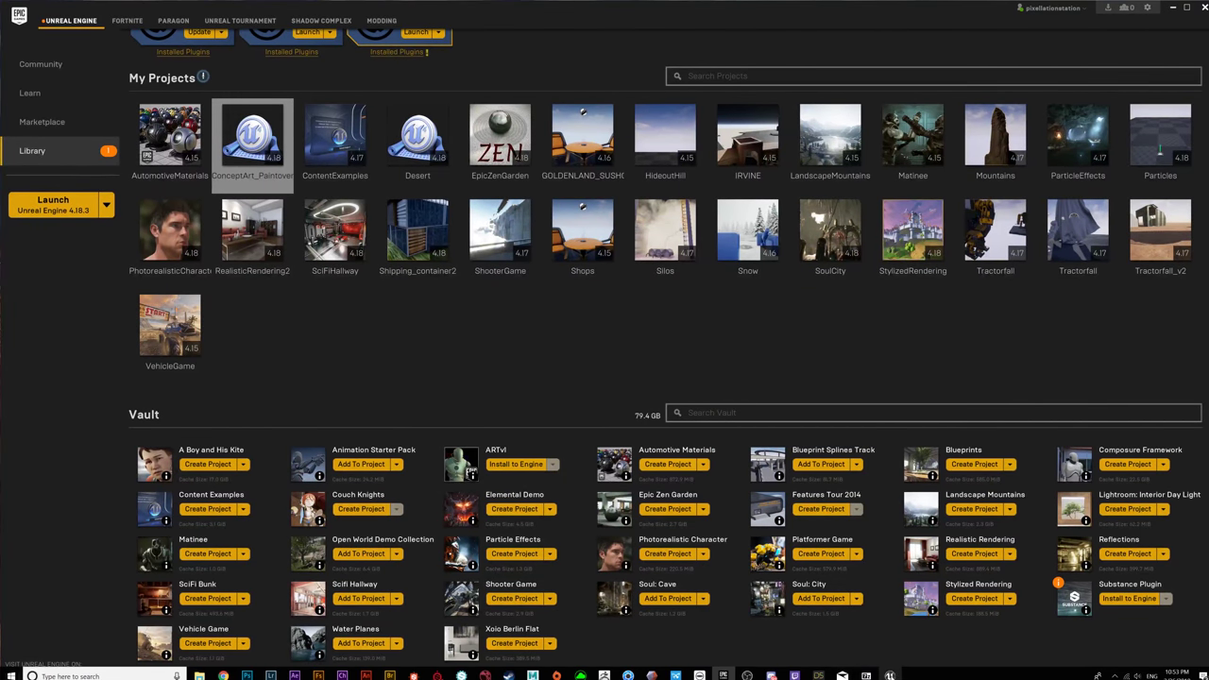
pyautogui.click(889, 676)
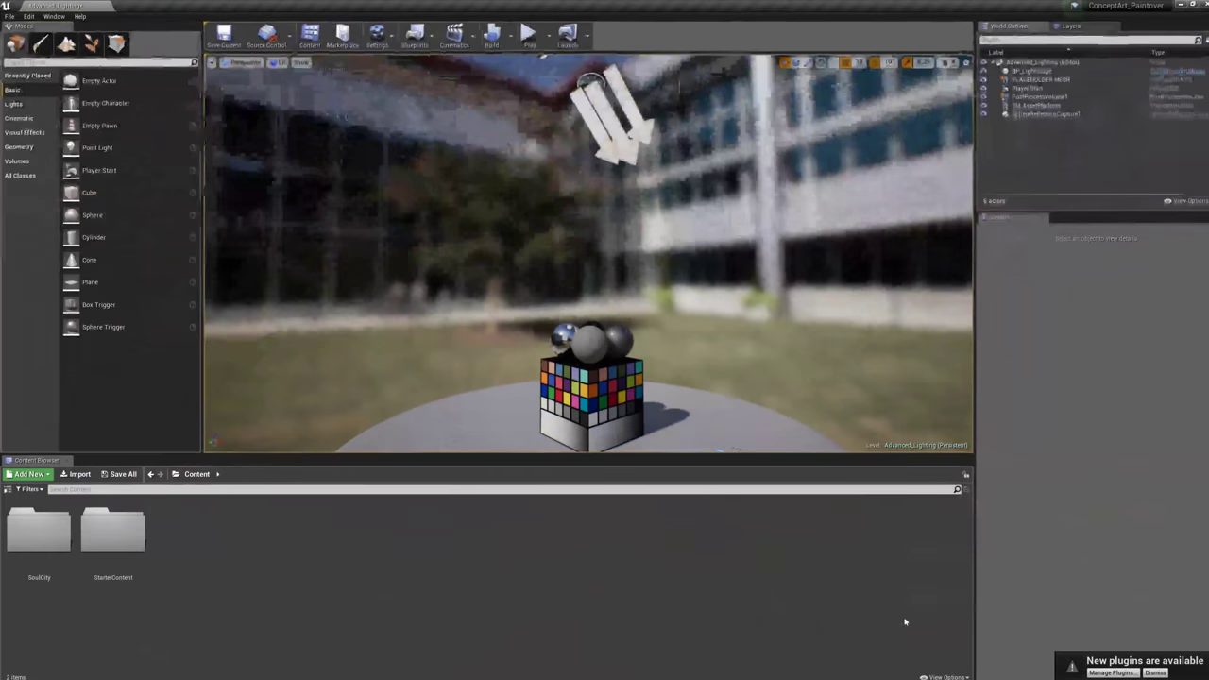
# - Open the LV_Soul_Slum level from SoulCity's Maps folder without saving the changes to Advanced_Lighting
pyautogui.doubleClick(32, 521)
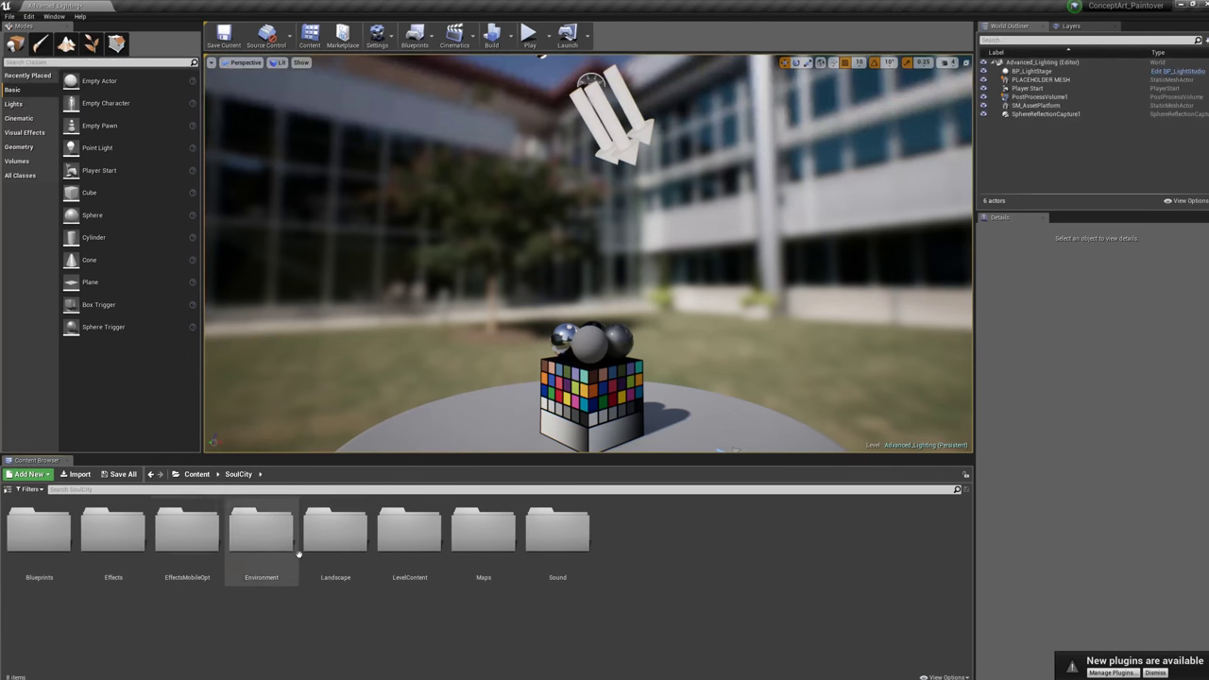
pyautogui.doubleClick(459, 539)
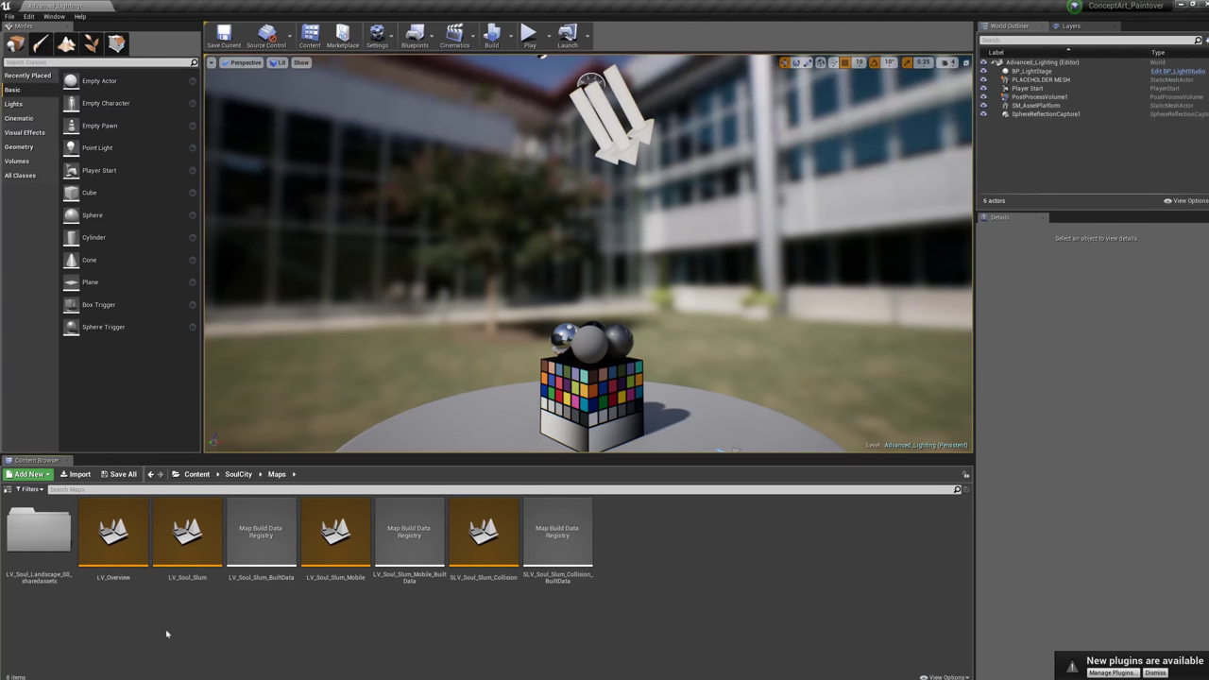
pyautogui.click(183, 539)
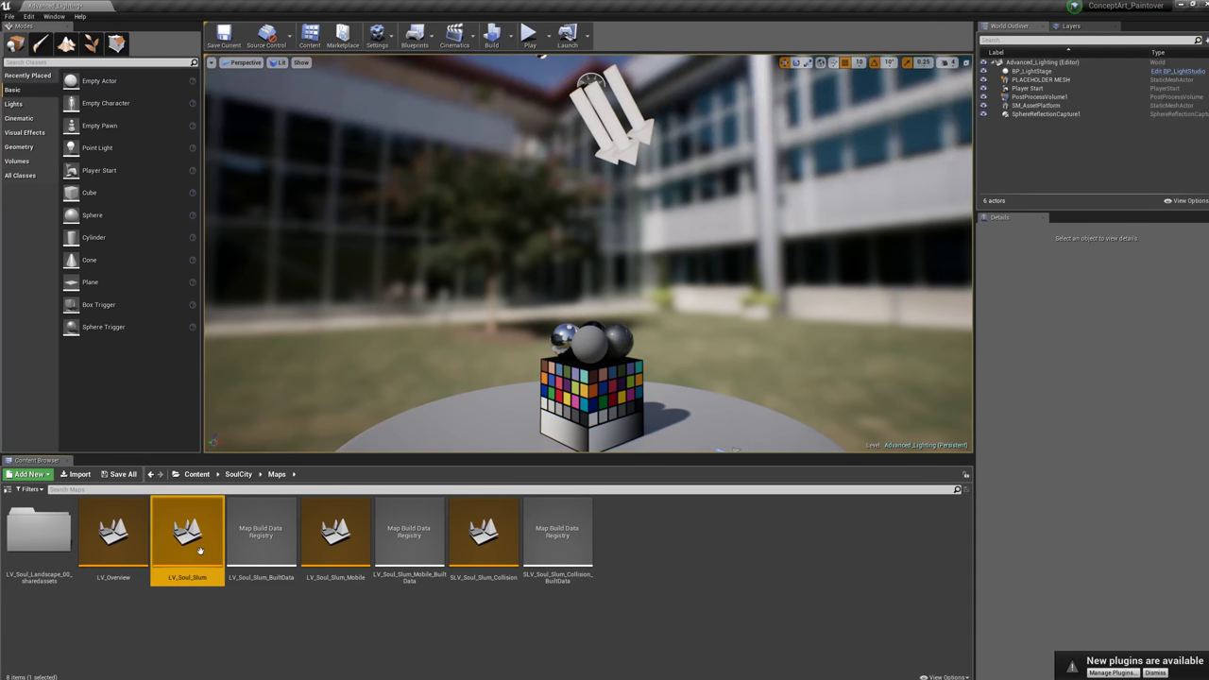
pyautogui.doubleClick(182, 539)
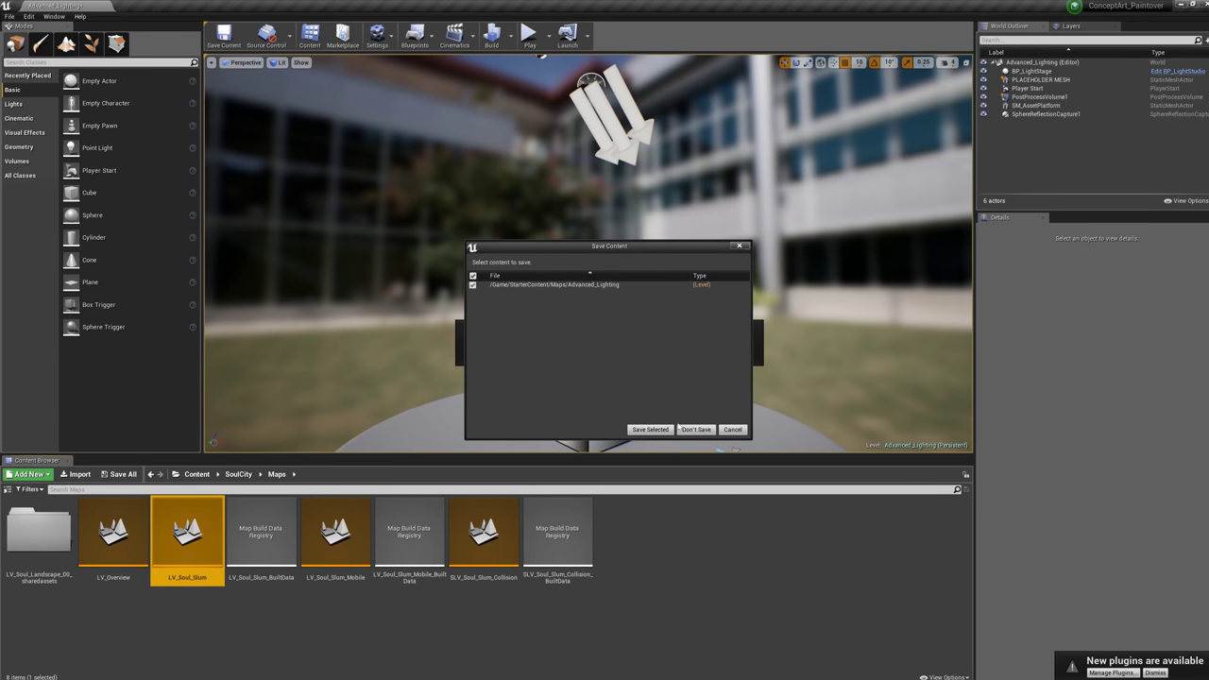
pyautogui.click(696, 430)
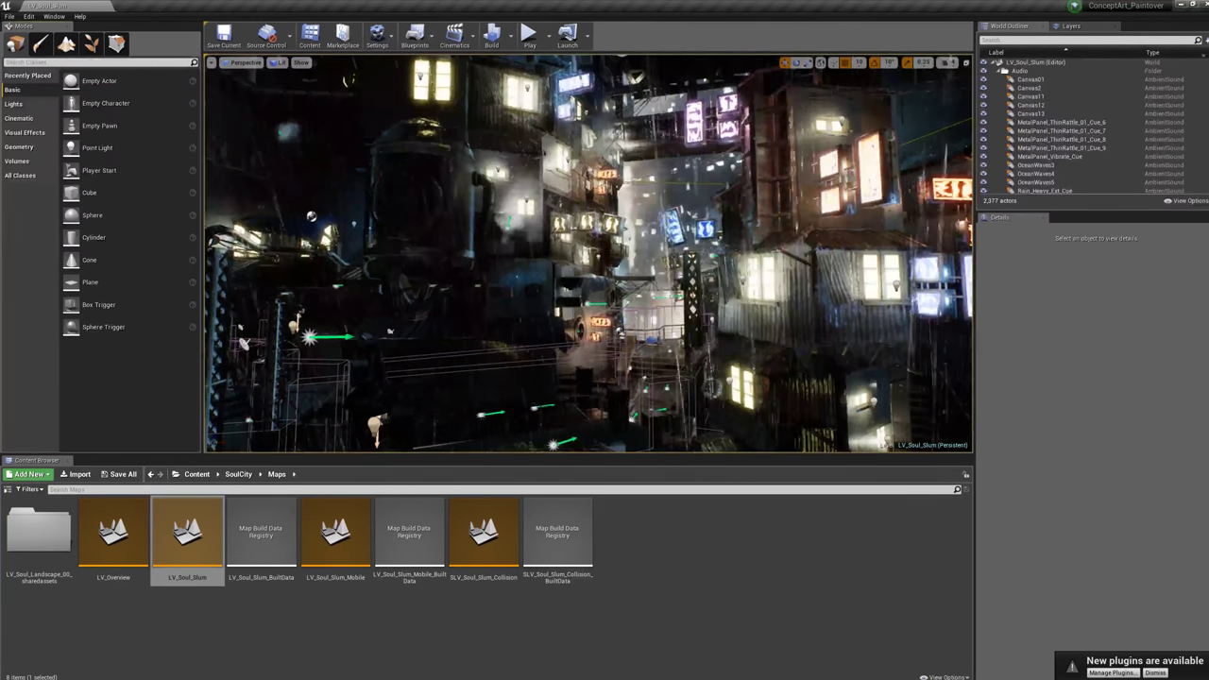
# - Fly through the LV_Soul_Slum level to examine its neon-lit street, buildings and skyline from different camera angles
pyautogui.moveTo(587, 254); pyautogui.dragTo(751, 264, button='right')
pyautogui.moveTo(620, 231); pyautogui.dragTo(503, 248, button='right')
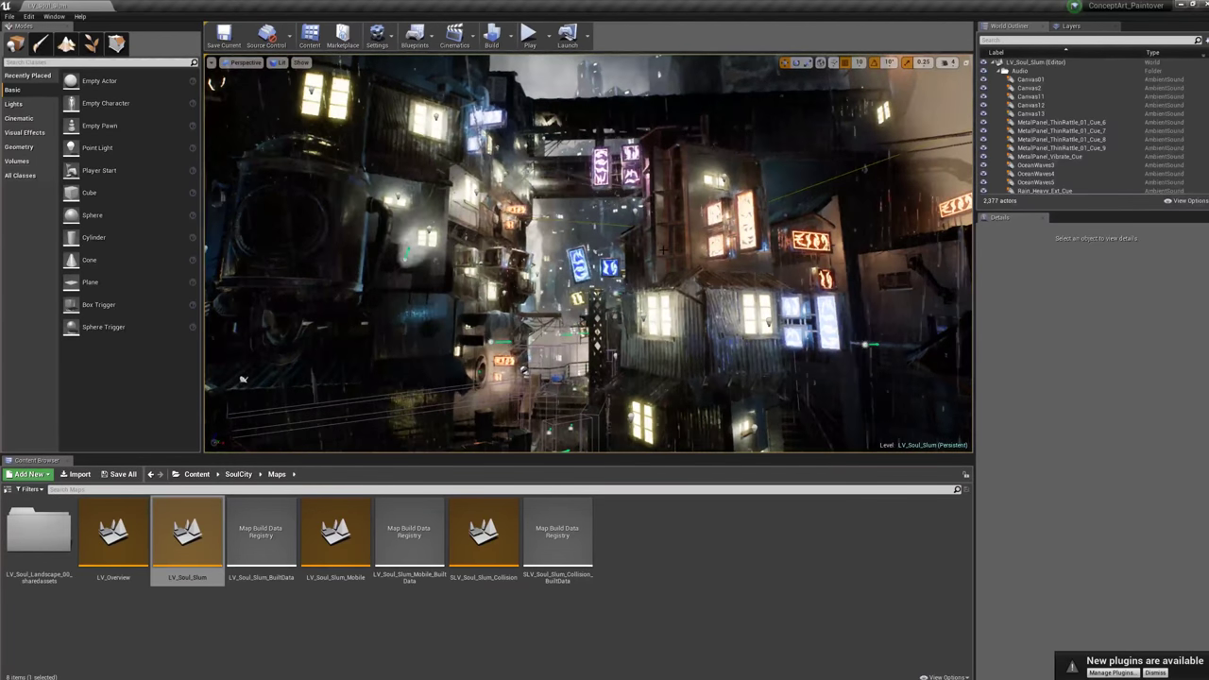
pyautogui.moveTo(663, 250); pyautogui.dragTo(165, 66, button='right')
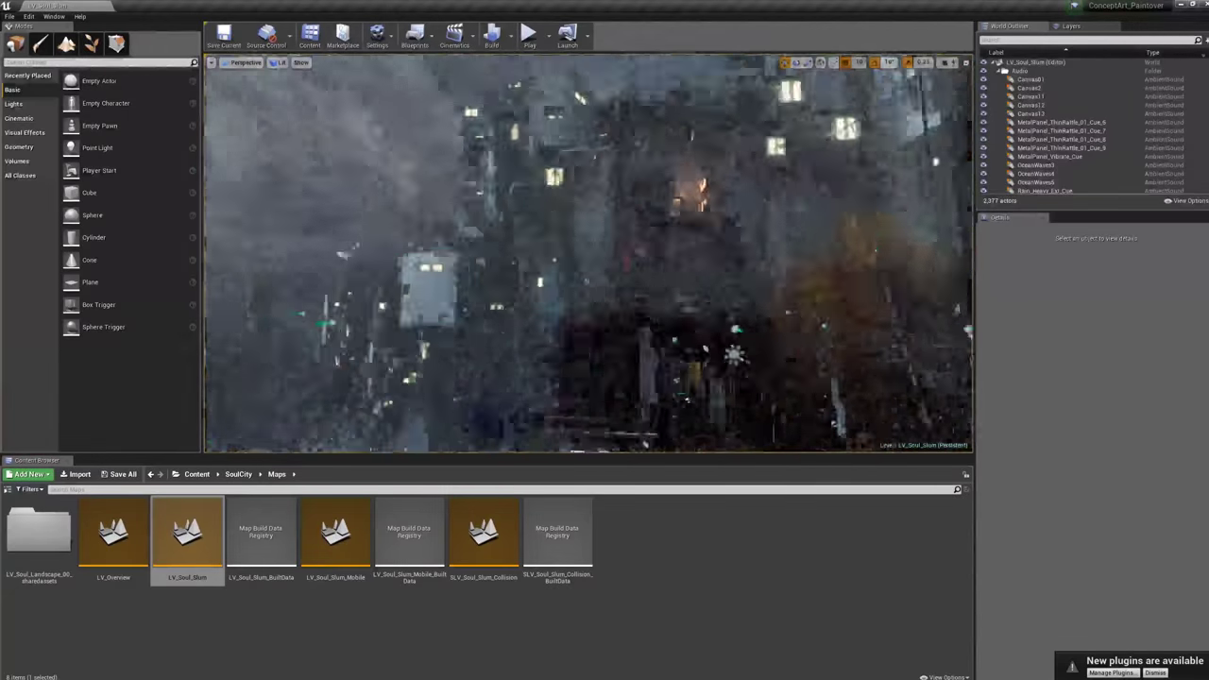
pyautogui.moveTo(588, 253); pyautogui.dragTo(588, 170, button='right')
pyautogui.moveTo(661, 250); pyautogui.dragTo(639, 245, button='right')
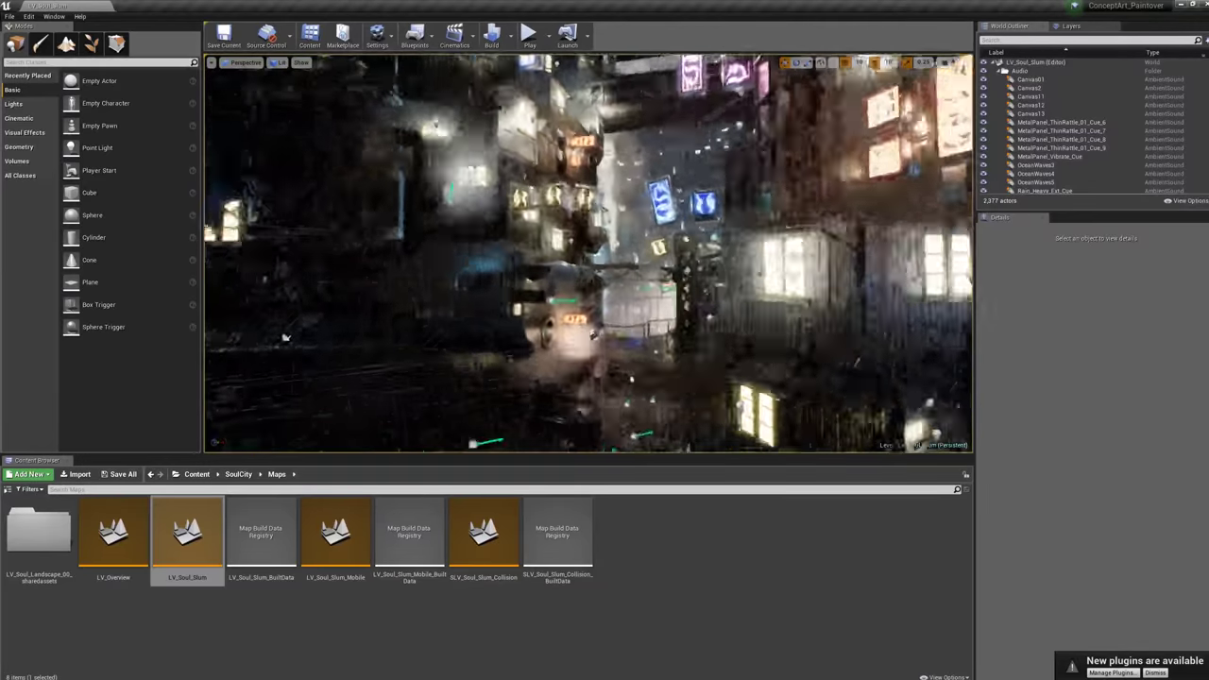
pyautogui.moveTo(587, 253); pyautogui.dragTo(472, 248, button='right')
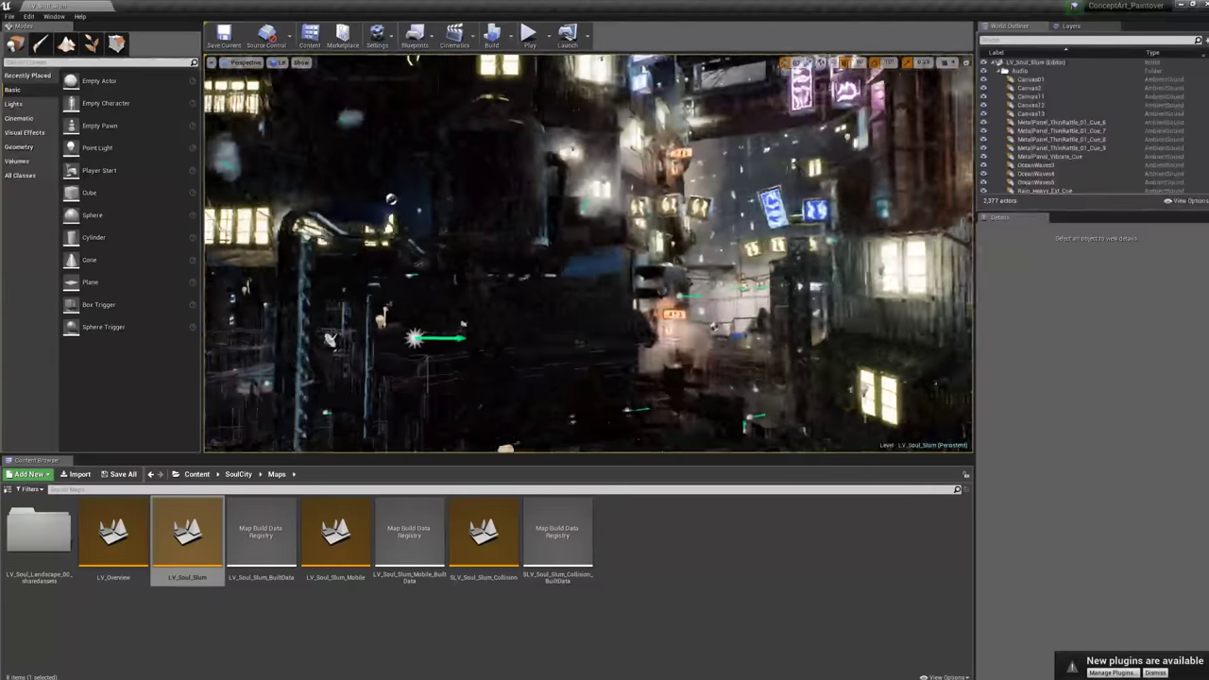
pyautogui.moveTo(588, 253); pyautogui.dragTo(661, 253, button='right')
pyautogui.press('w')
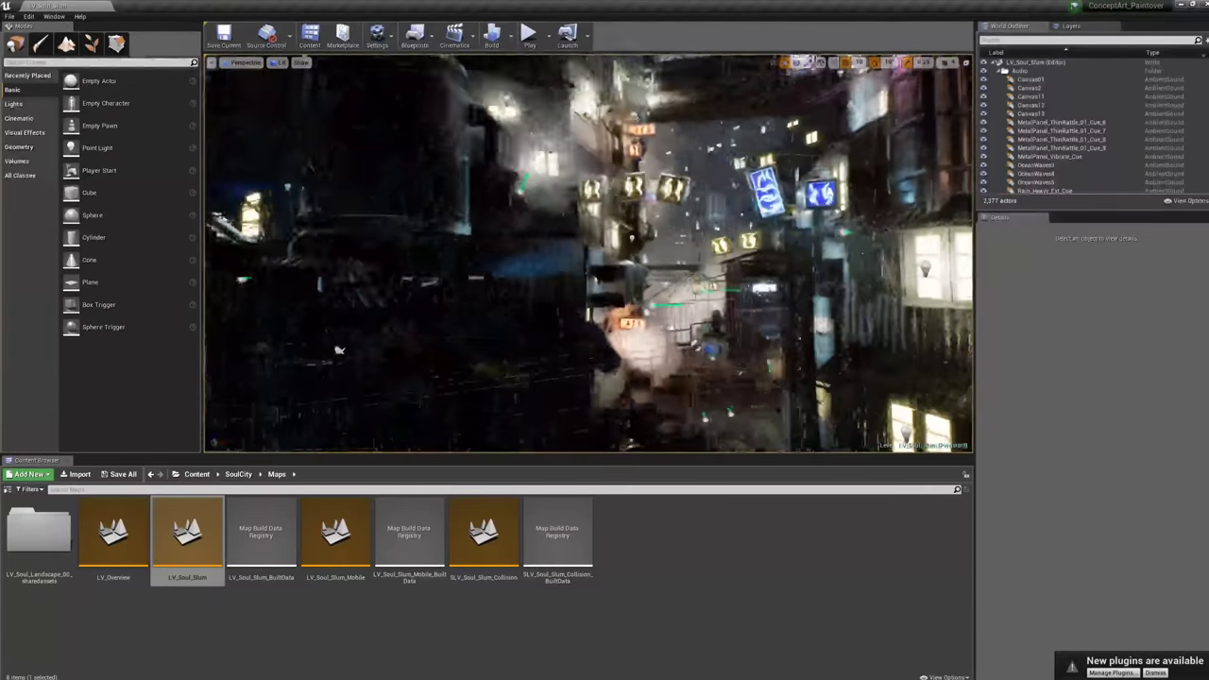
pyautogui.moveTo(587, 253); pyautogui.dragTo(587, 260, button='right')
pyautogui.press('s')
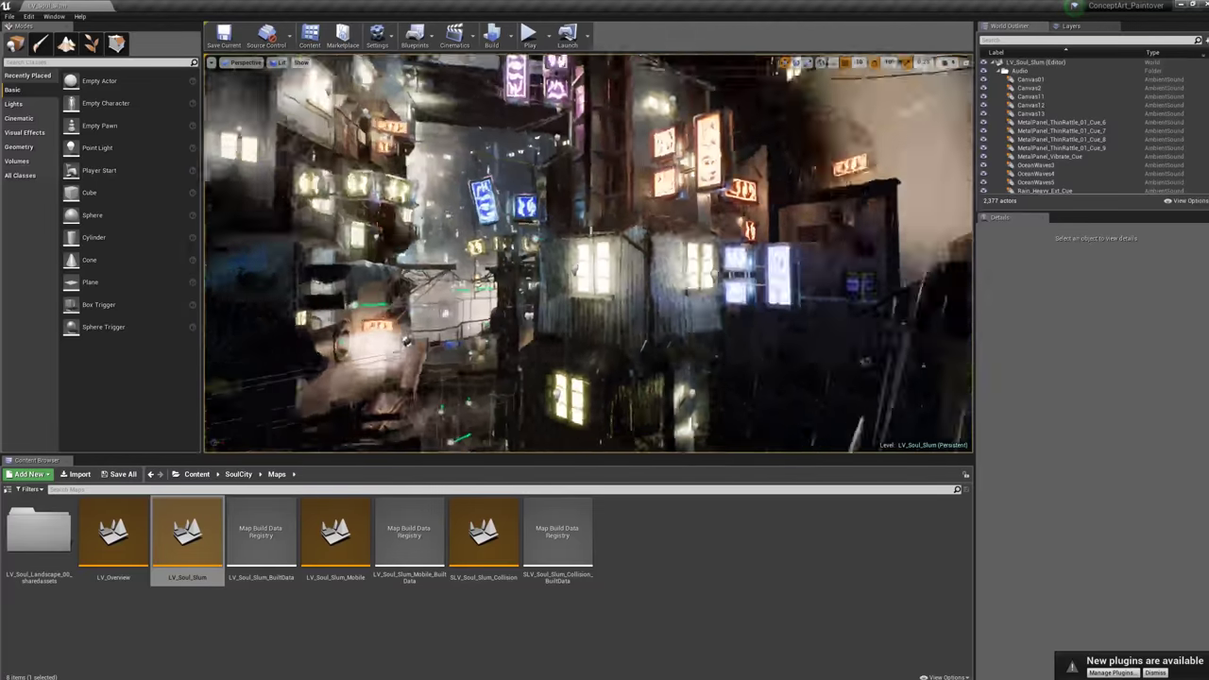
pyautogui.moveTo(588, 253); pyautogui.dragTo(671, 253, button='right')
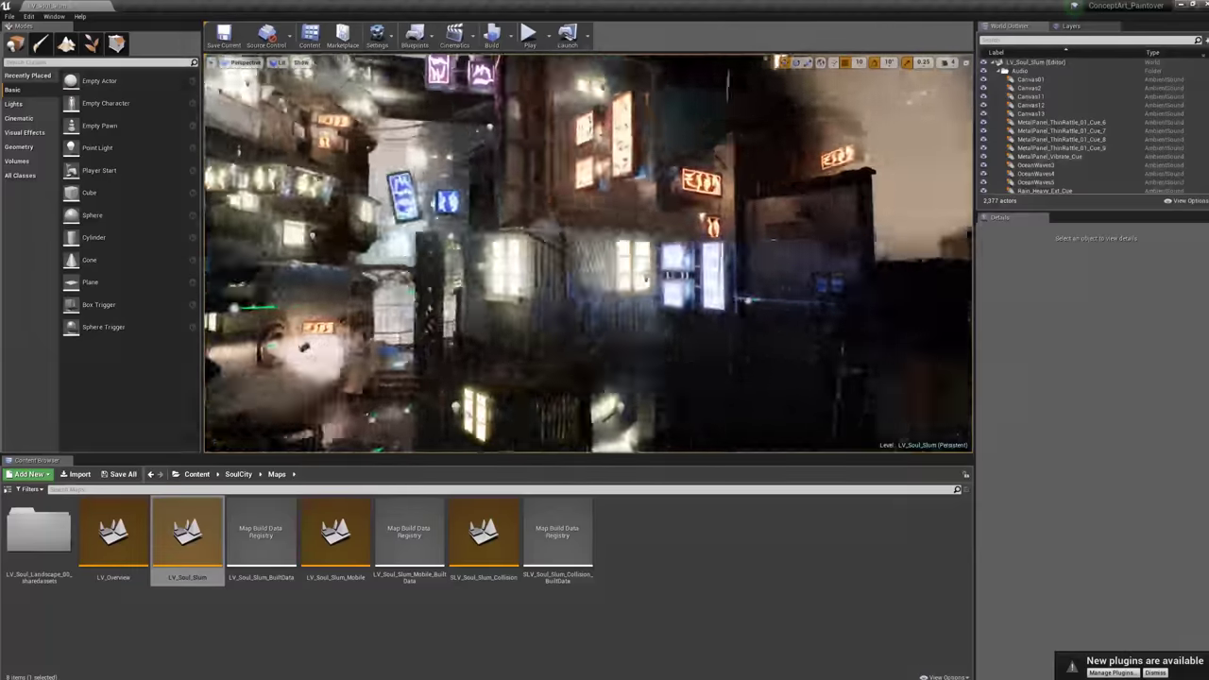
pyautogui.moveTo(587, 253); pyautogui.dragTo(576, 161, button='right')
pyautogui.moveTo(587, 253); pyautogui.dragTo(529, 142, button='right')
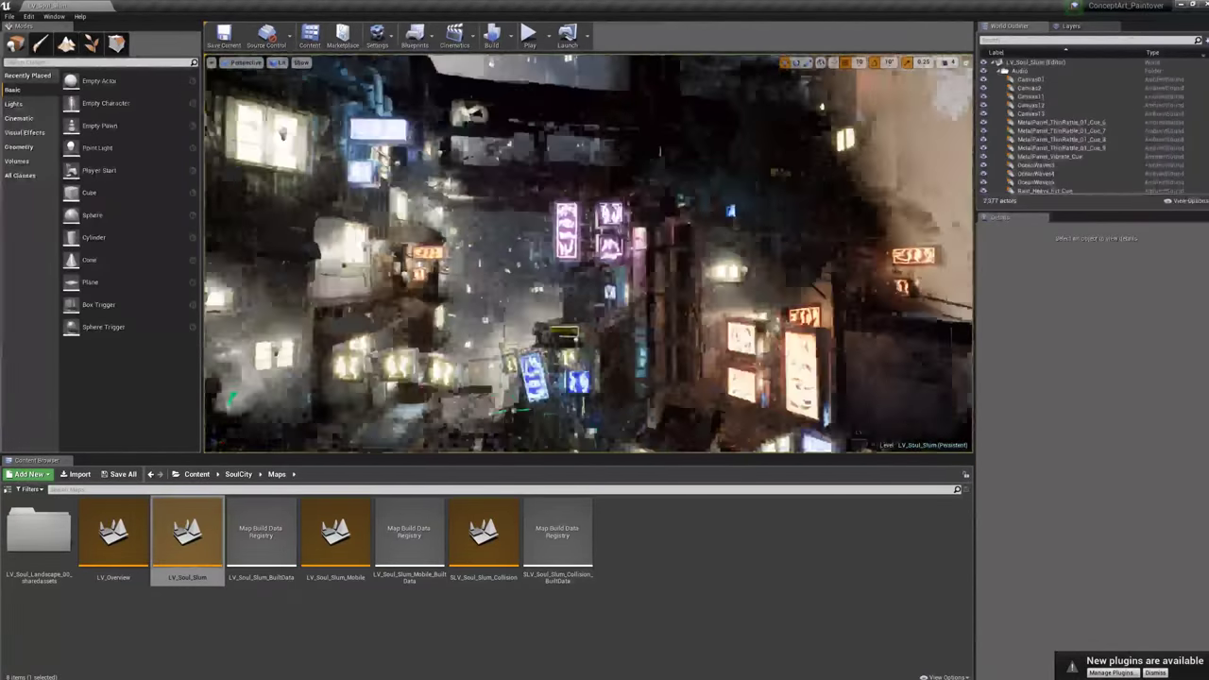
# - Frame a low street-level view looking up at the orange-lit tower above the bridge
pyautogui.moveTo(587, 253); pyautogui.dragTo(519, 319, button='right')
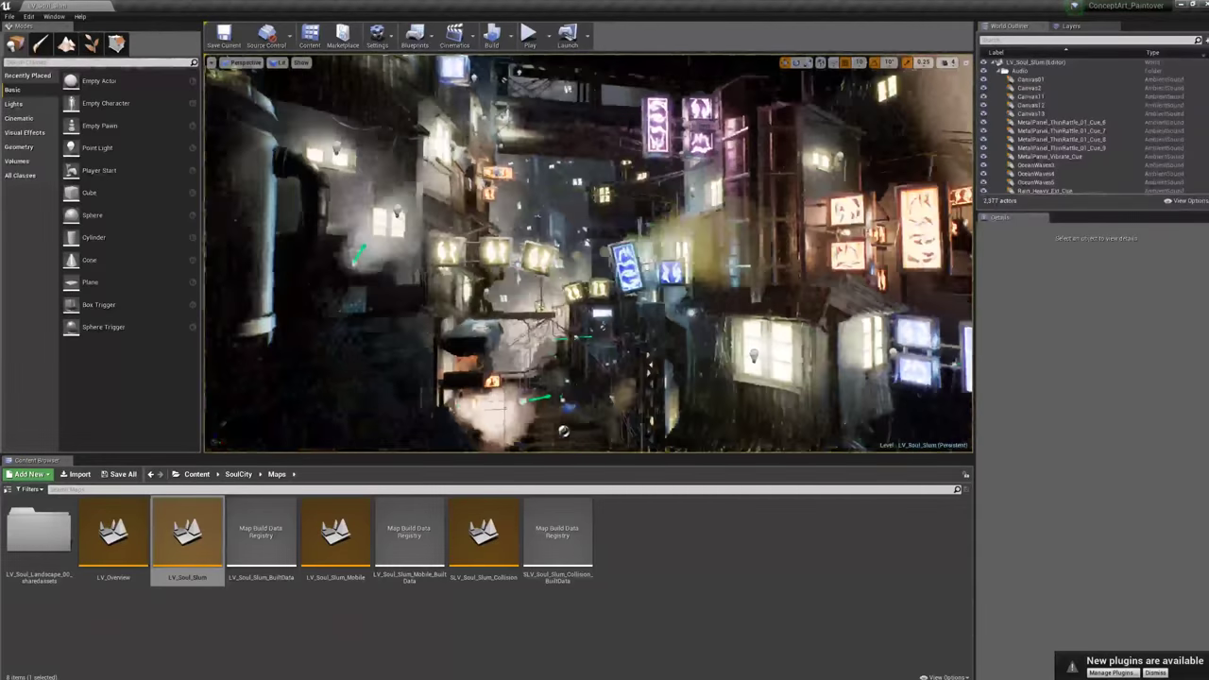
pyautogui.moveTo(587, 253); pyautogui.dragTo(654, 294, button='right')
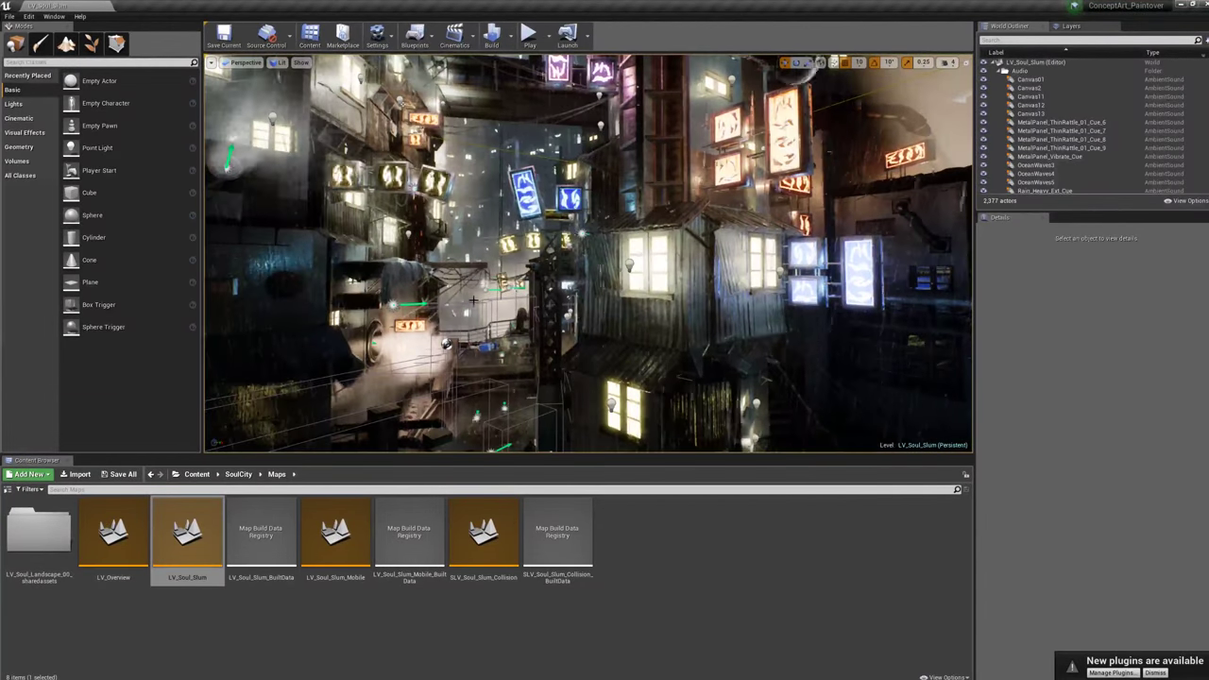
pyautogui.moveTo(548, 302); pyautogui.dragTo(619, 295, button='right')
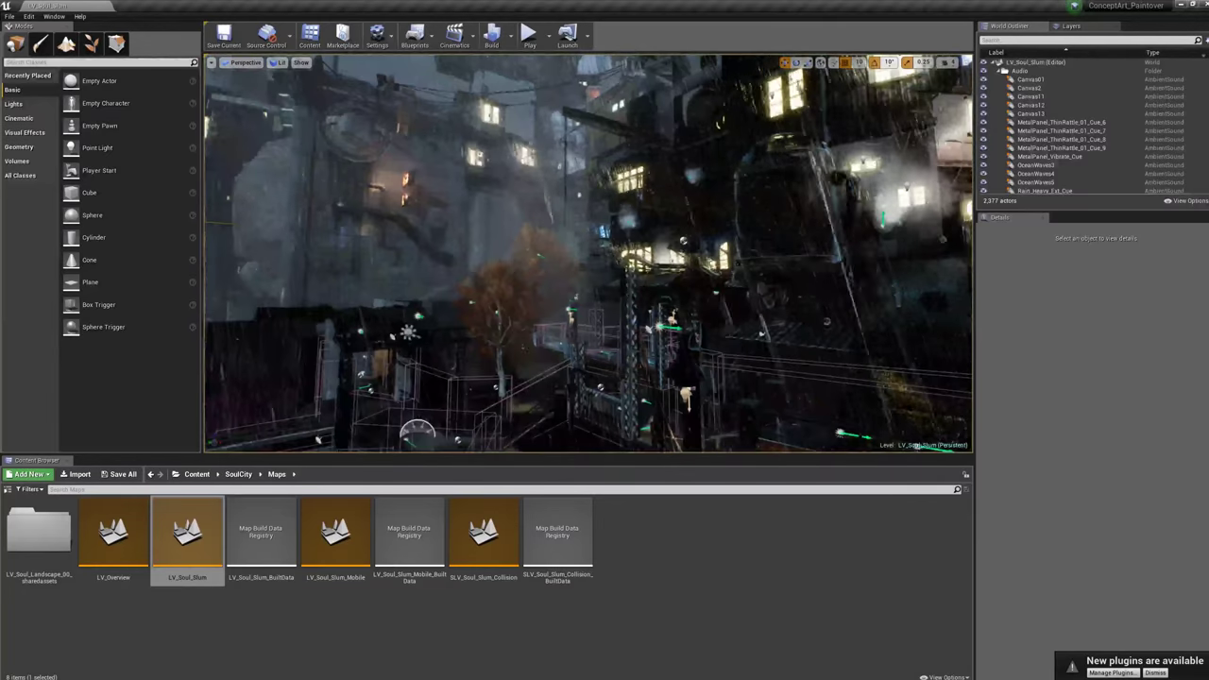
pyautogui.moveTo(587, 253); pyautogui.dragTo(746, 253, button='right')
pyautogui.moveTo(730, 422); pyautogui.dragTo(331, 357, button='right')
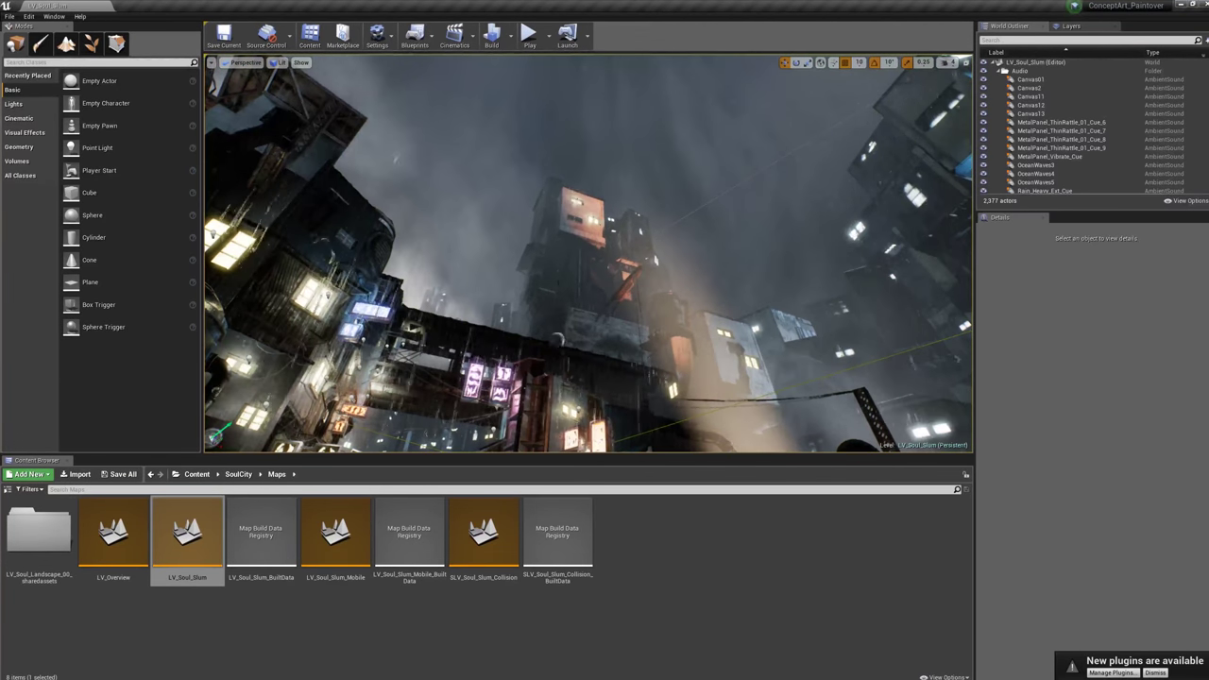
pyautogui.moveTo(330, 357); pyautogui.dragTo(317, 351, button='right')
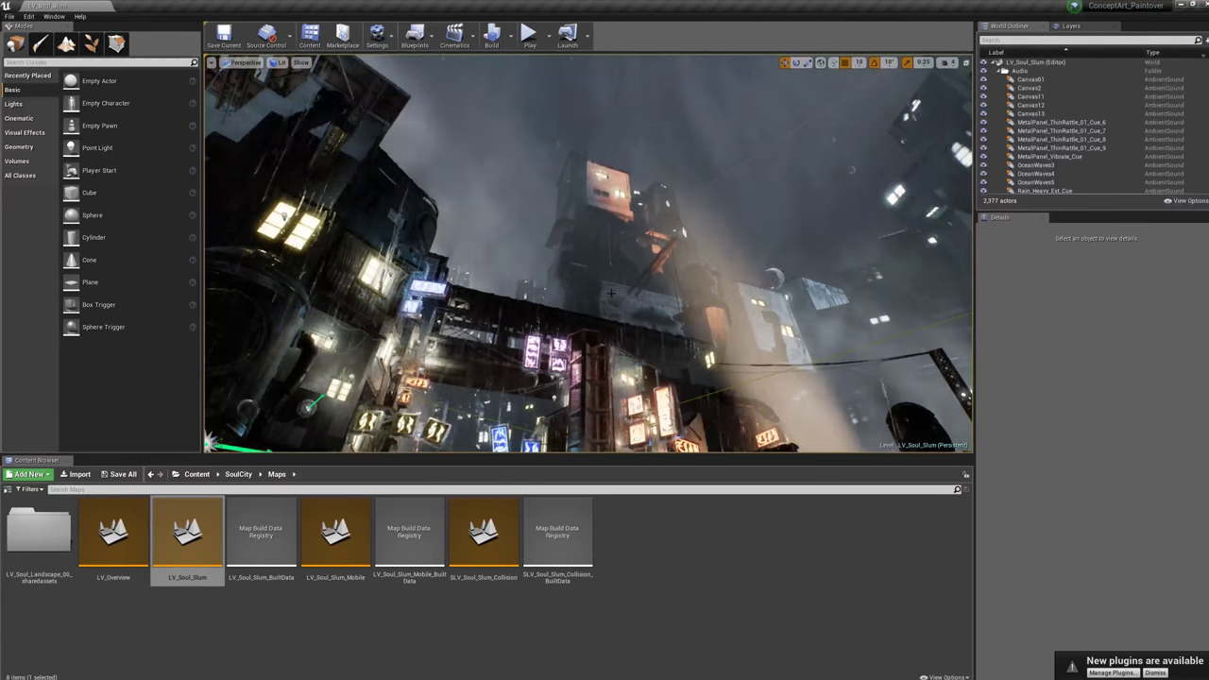
# - Hide BP_simpleFogSheet_7, BP_simpleFogSheet_9 and the S_EV_SimpleLightBeam_4 mesh in front of the tower
pyautogui.click(580, 197)
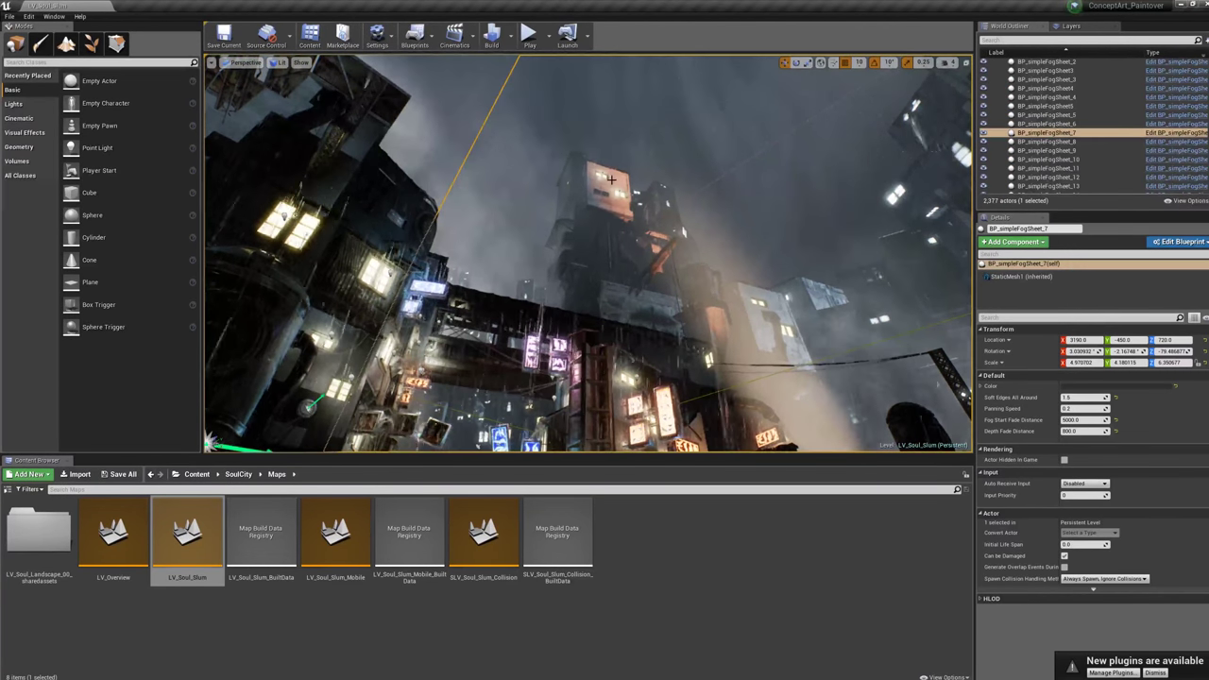
pyautogui.doubleClick(794, 169)
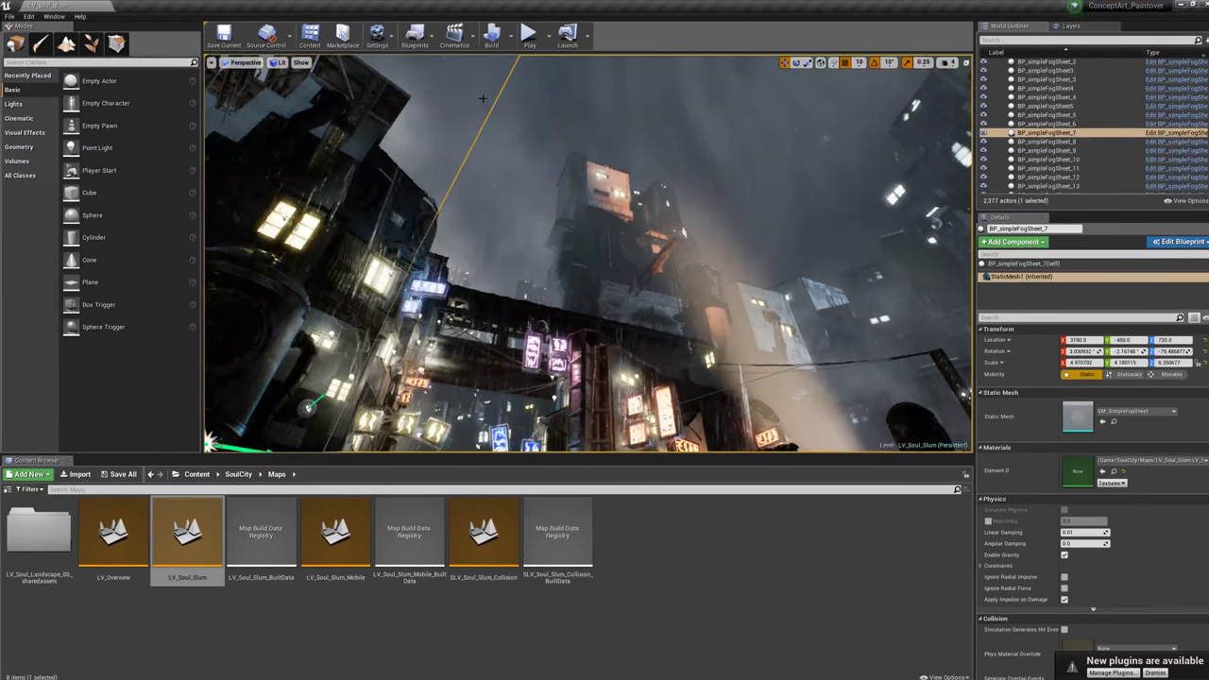
pyautogui.moveTo(503, 118); pyautogui.dragTo(351, 160, button='right')
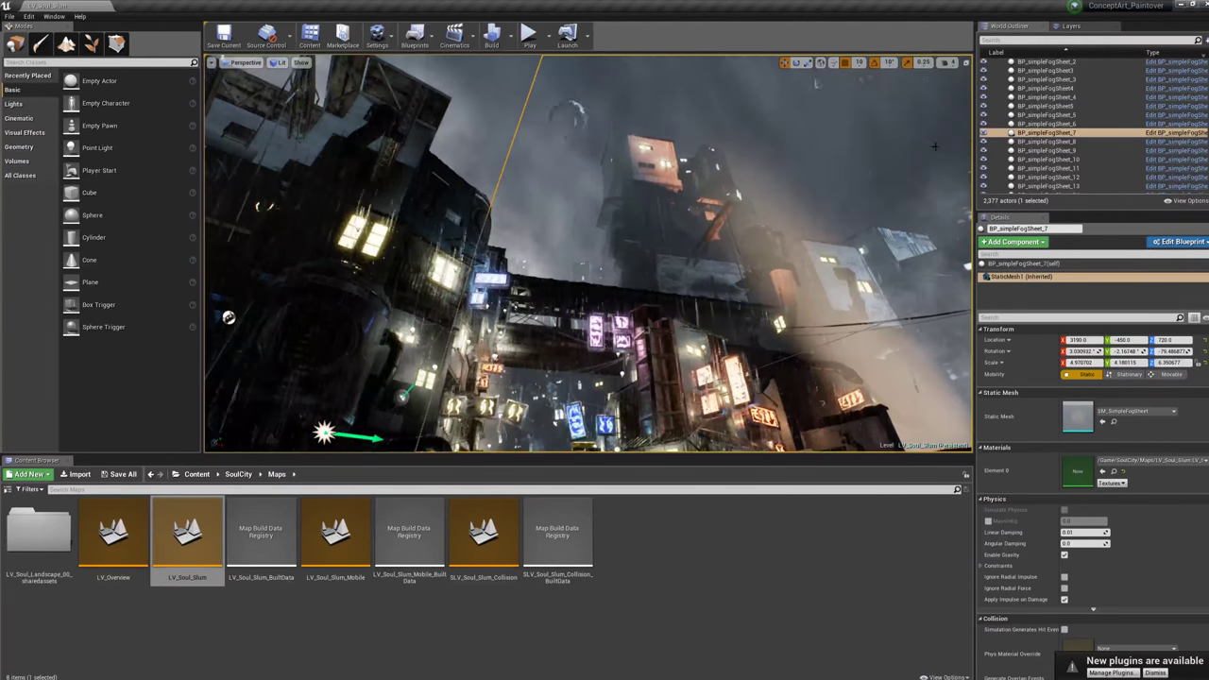
pyautogui.click(983, 133)
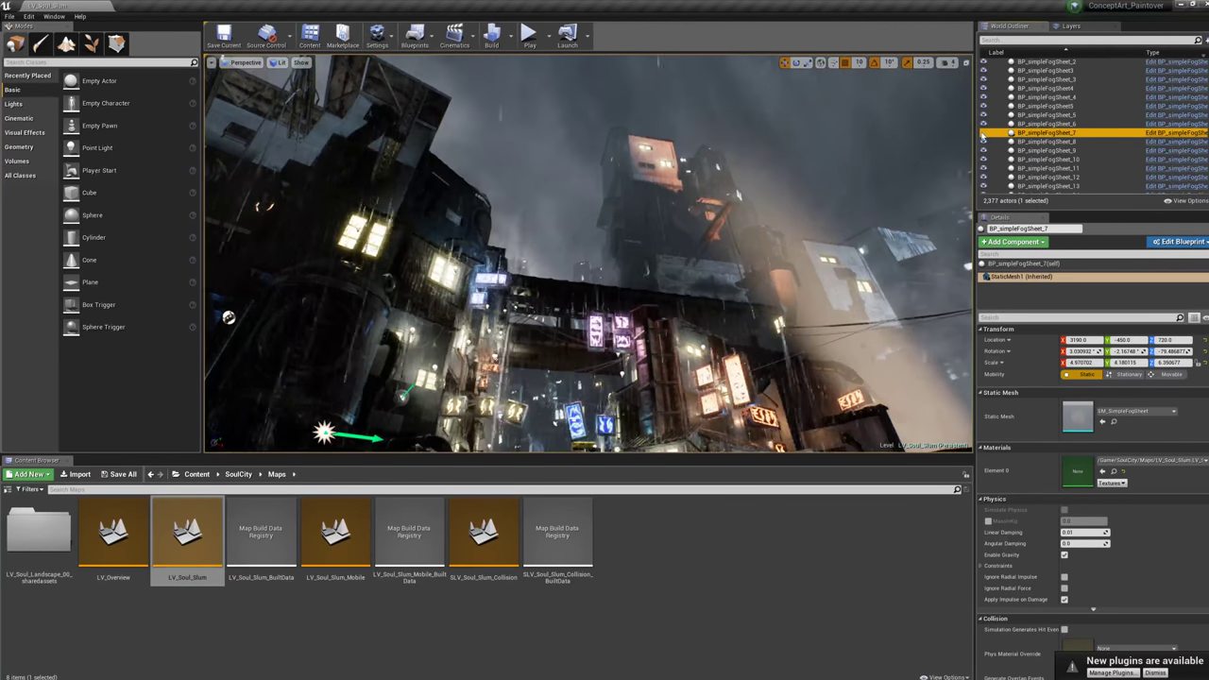
pyautogui.click(628, 155)
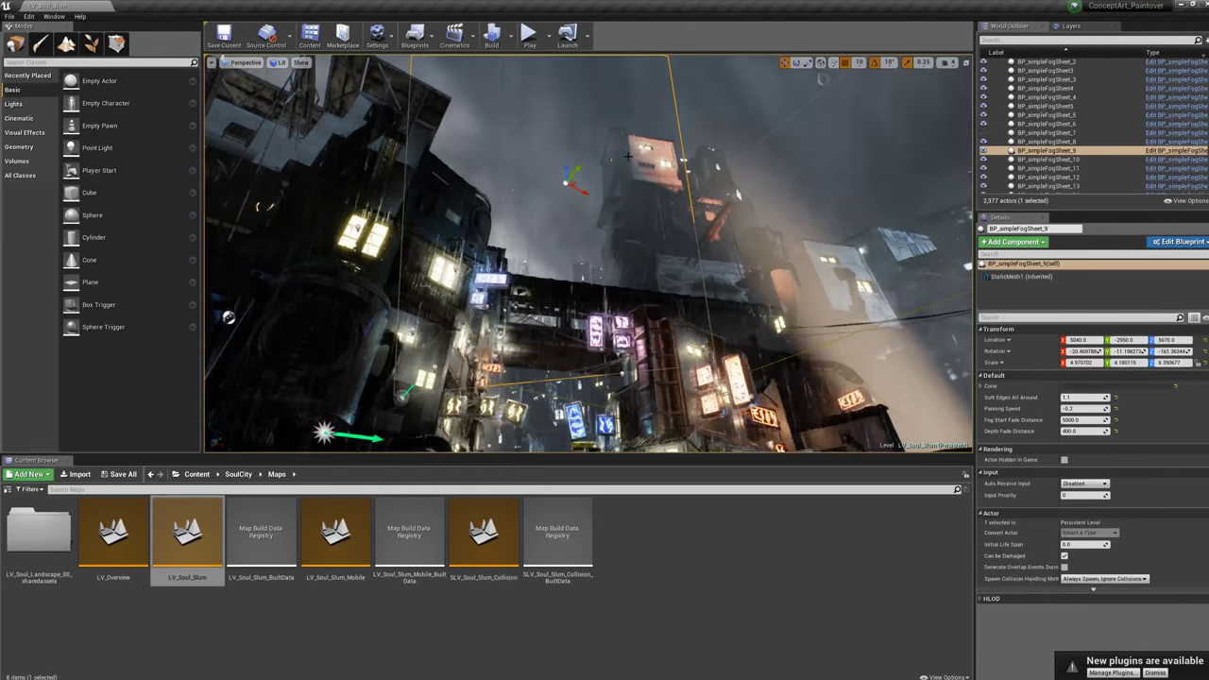
pyautogui.click(983, 150)
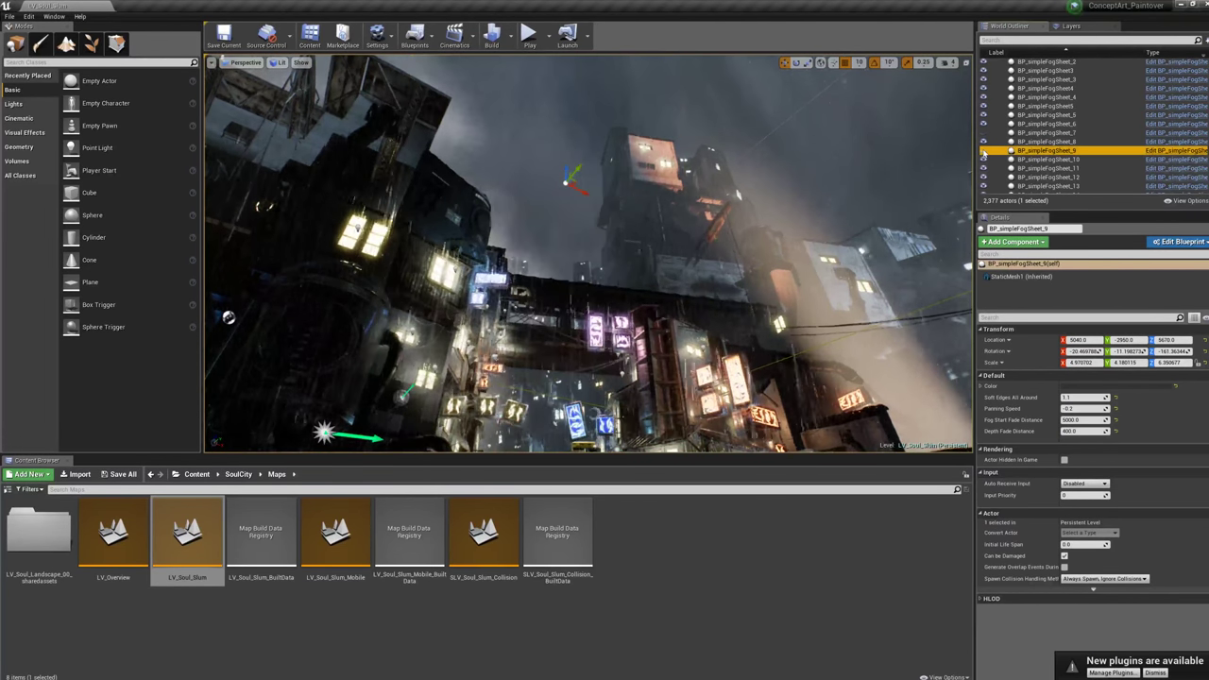
pyautogui.click(640, 149)
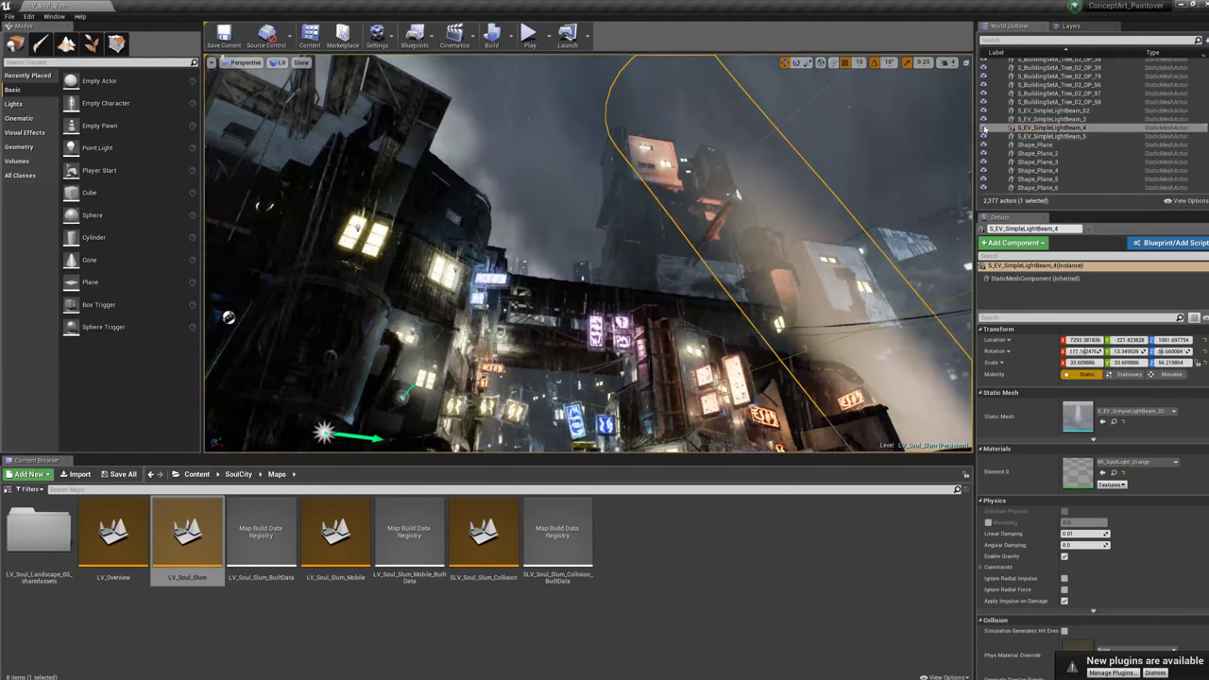
pyautogui.click(983, 128)
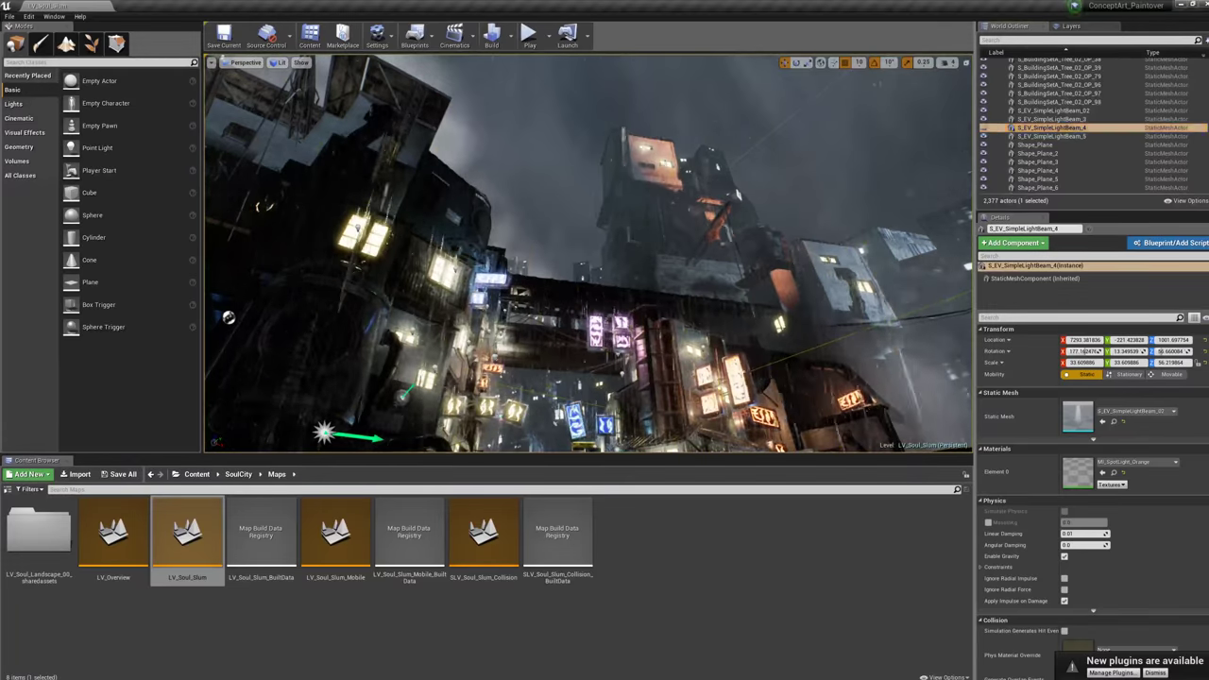
# - Gather the P_RainStorm emitters on a layer named rain and hide that layer
pyautogui.click(646, 148)
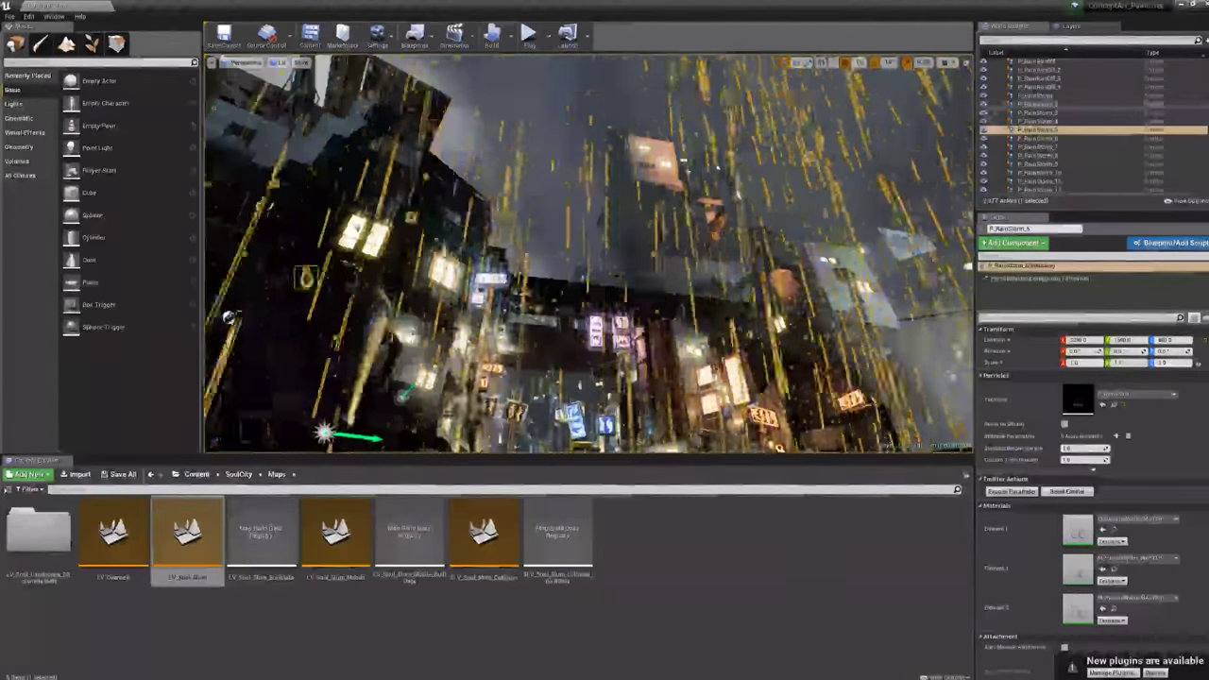
pyautogui.click(1045, 95)
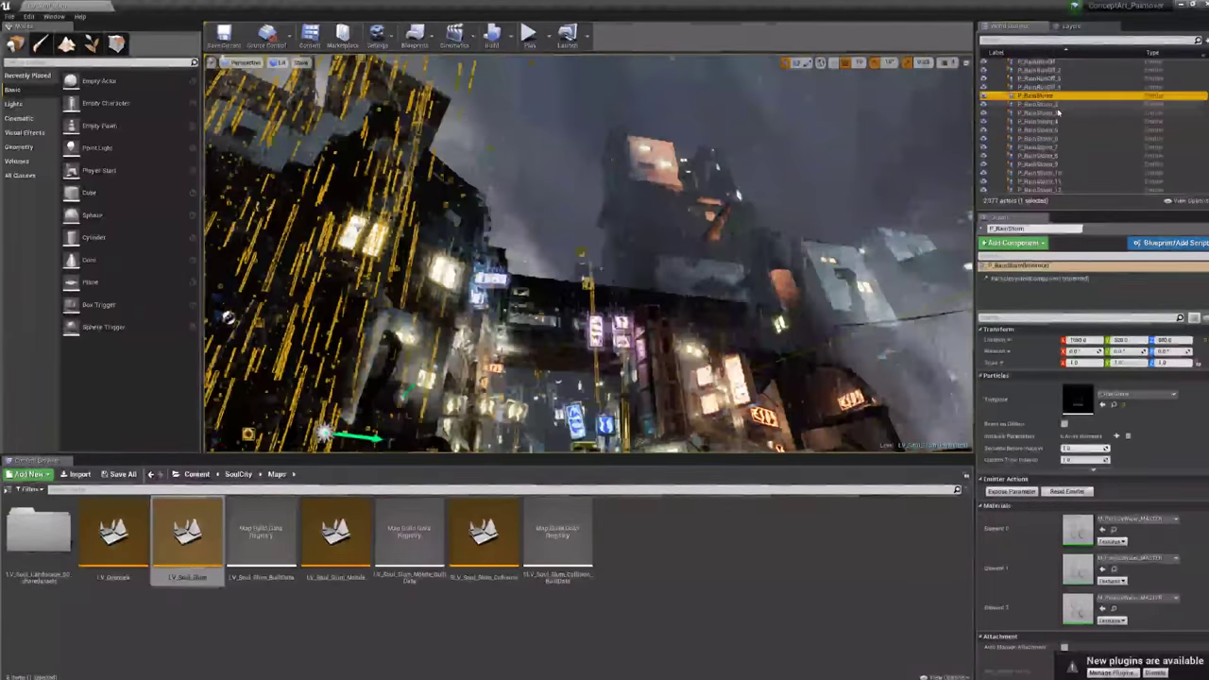
pyautogui.scroll(-3, 1053, 104)
pyautogui.scroll(-5, 1062, 111)
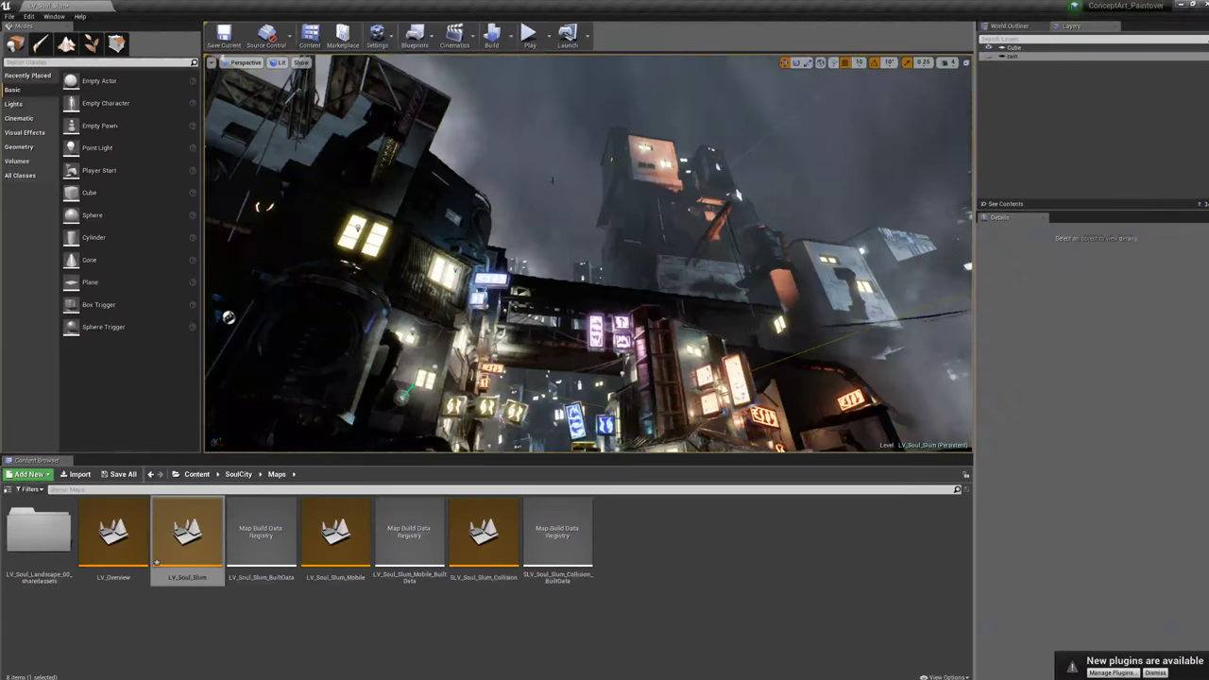
# - Examine how the scene is divided into meshes by selecting the large background tower and the sign-covered building below the bridge
pyautogui.click(628, 151)
pyautogui.click(663, 160)
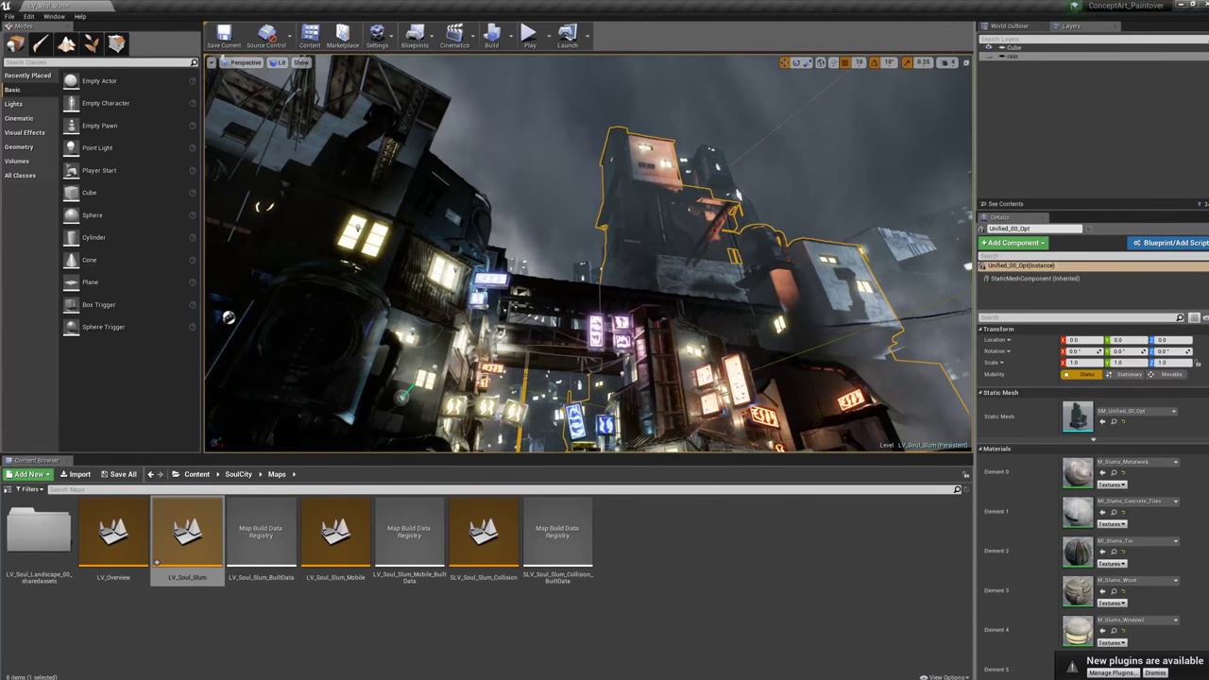
pyautogui.click(676, 340)
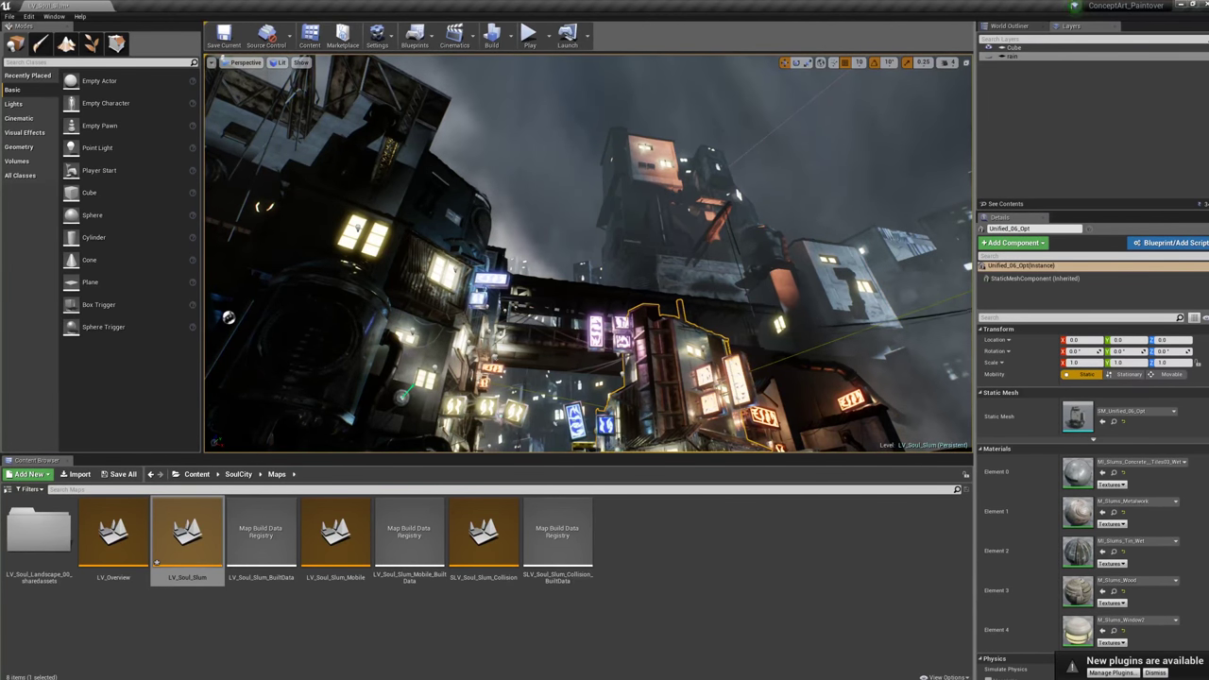
pyautogui.click(659, 179)
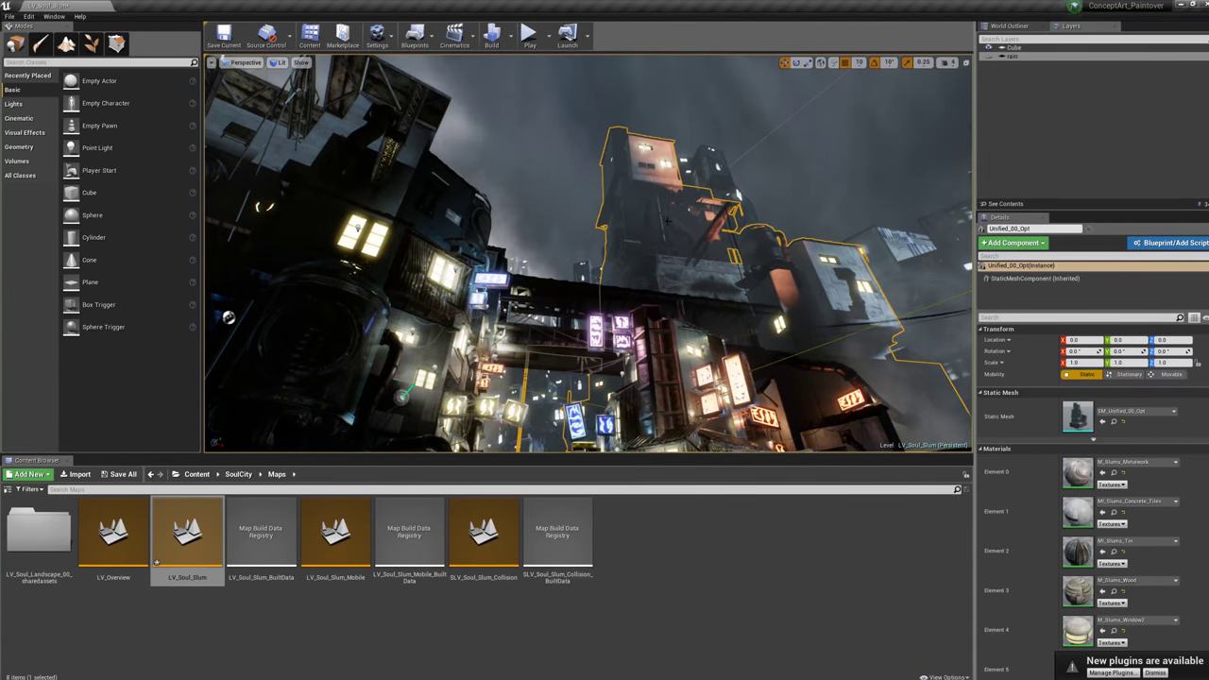
# - Try moving the SM_ShantyLODFar14 building behind the tower upward and sideways, and undo both moves
pyautogui.moveTo(666, 224); pyautogui.dragTo(576, 231, button='right')
pyautogui.click(701, 156)
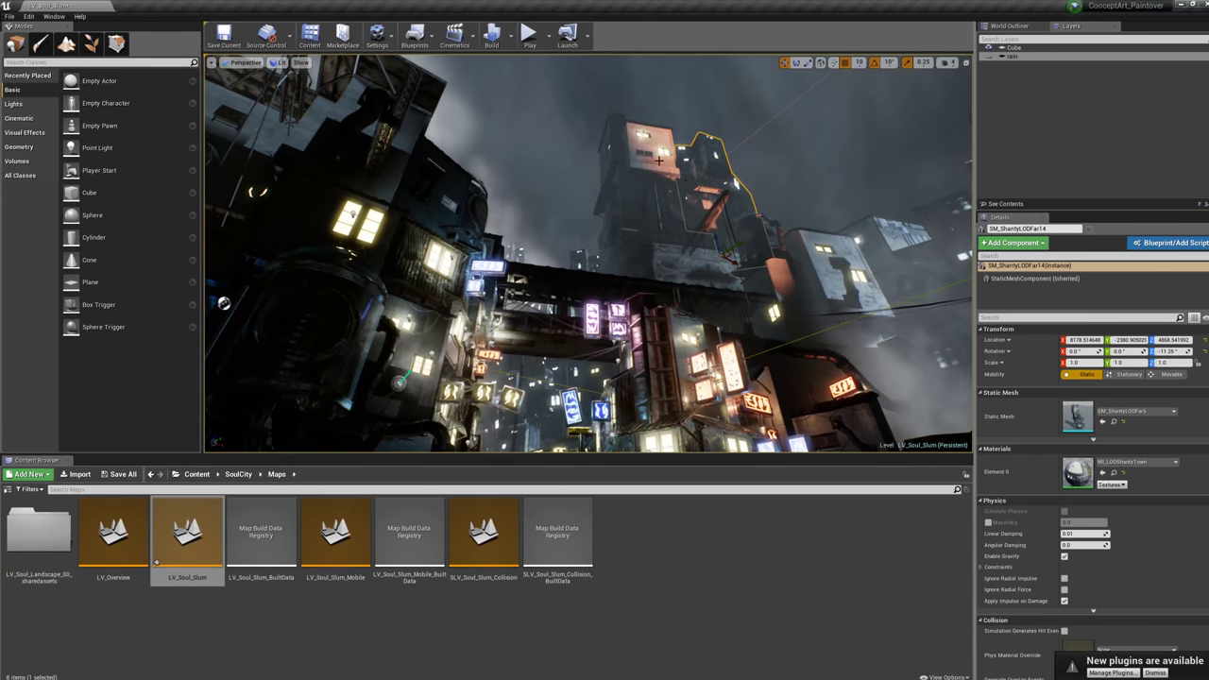
pyautogui.click(693, 143)
pyautogui.click(723, 163)
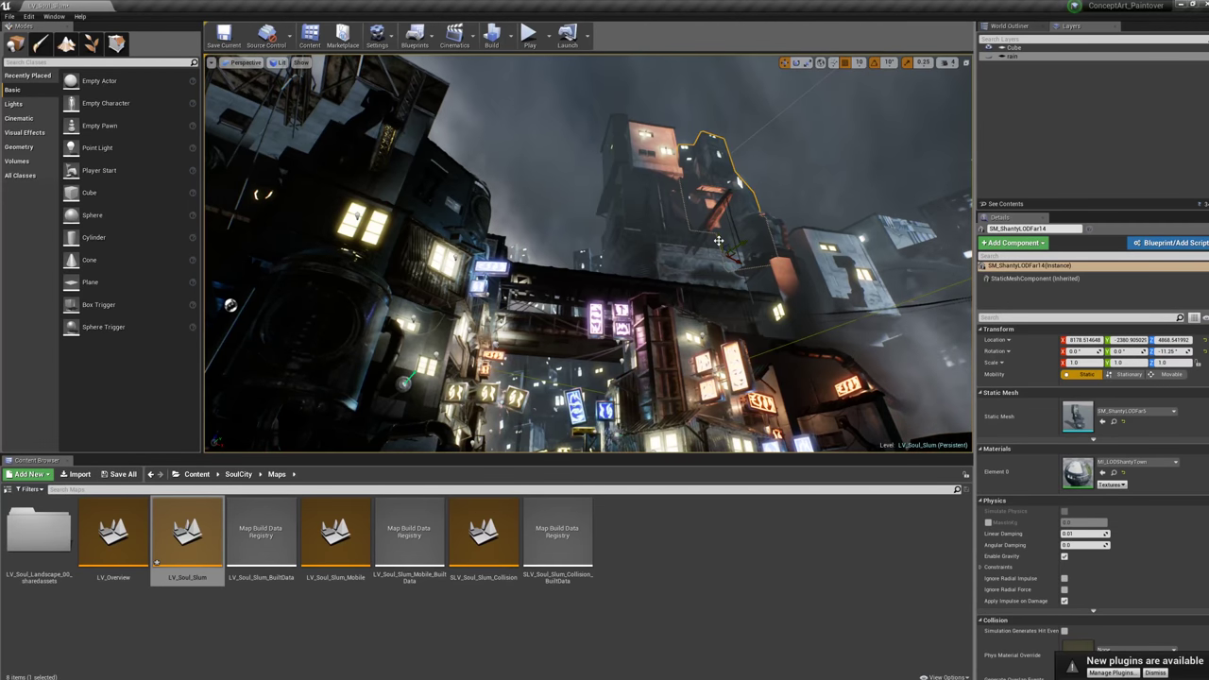
pyautogui.moveTo(720, 241); pyautogui.dragTo(710, 189)
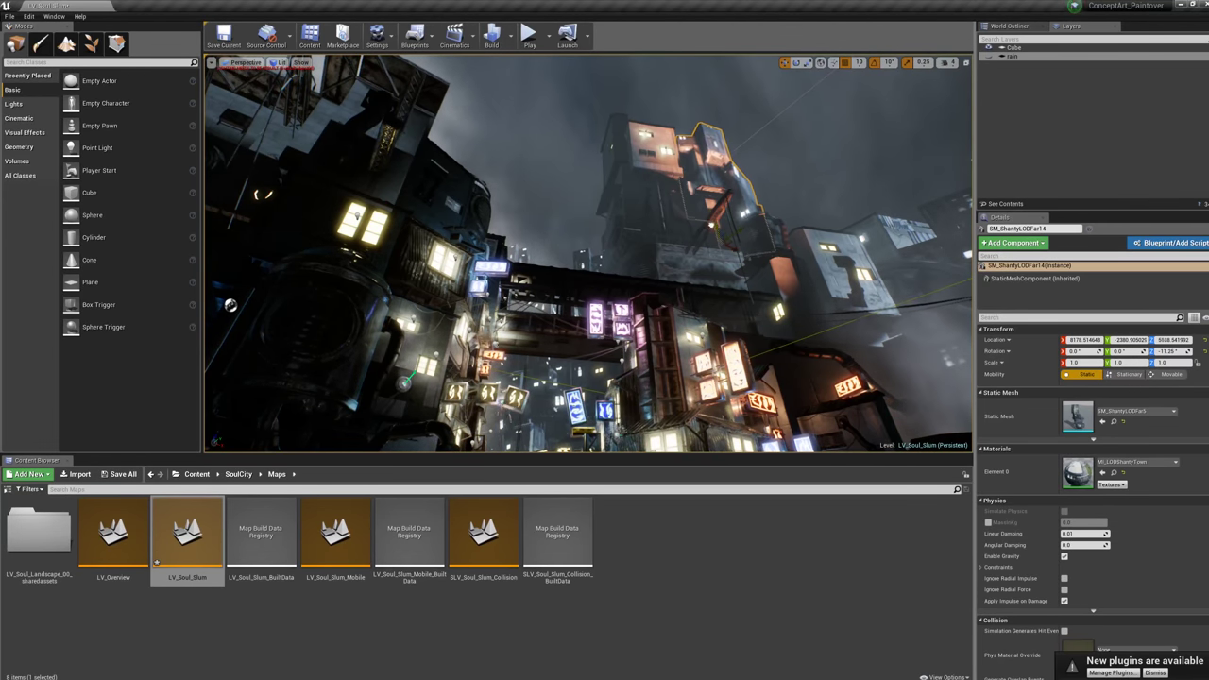
pyautogui.hotkey('ctrl', 'z')
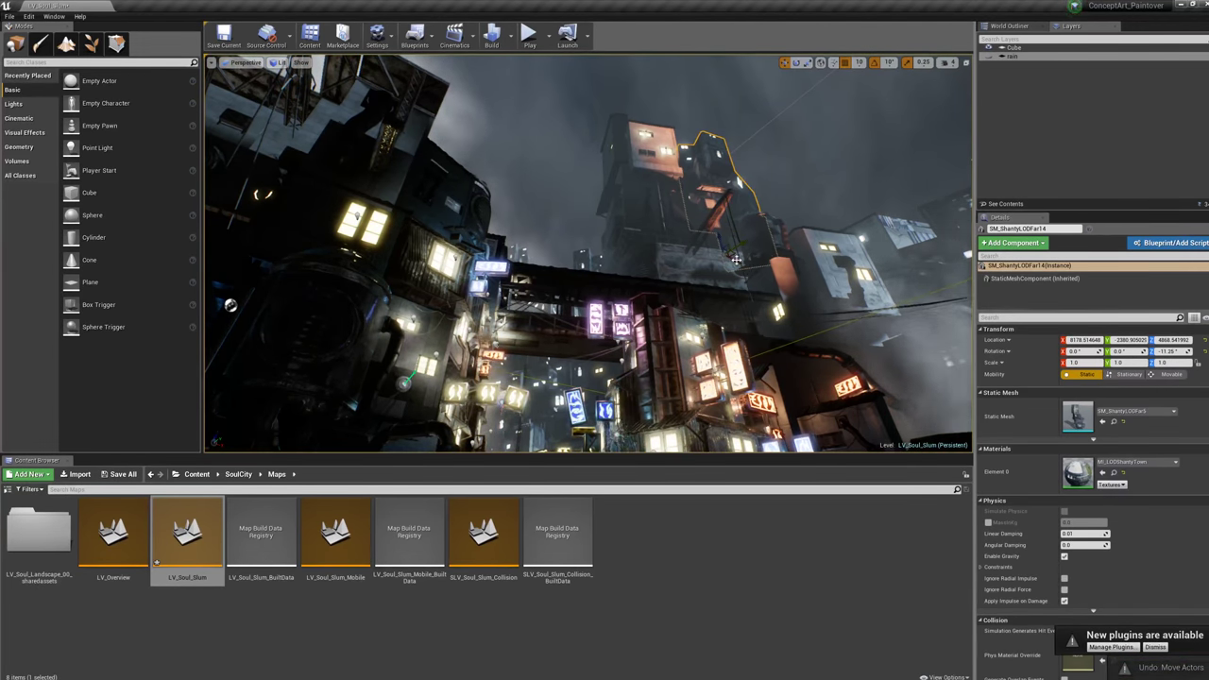
pyautogui.moveTo(738, 248); pyautogui.dragTo(832, 204)
pyautogui.hotkey('ctrl', 'z')
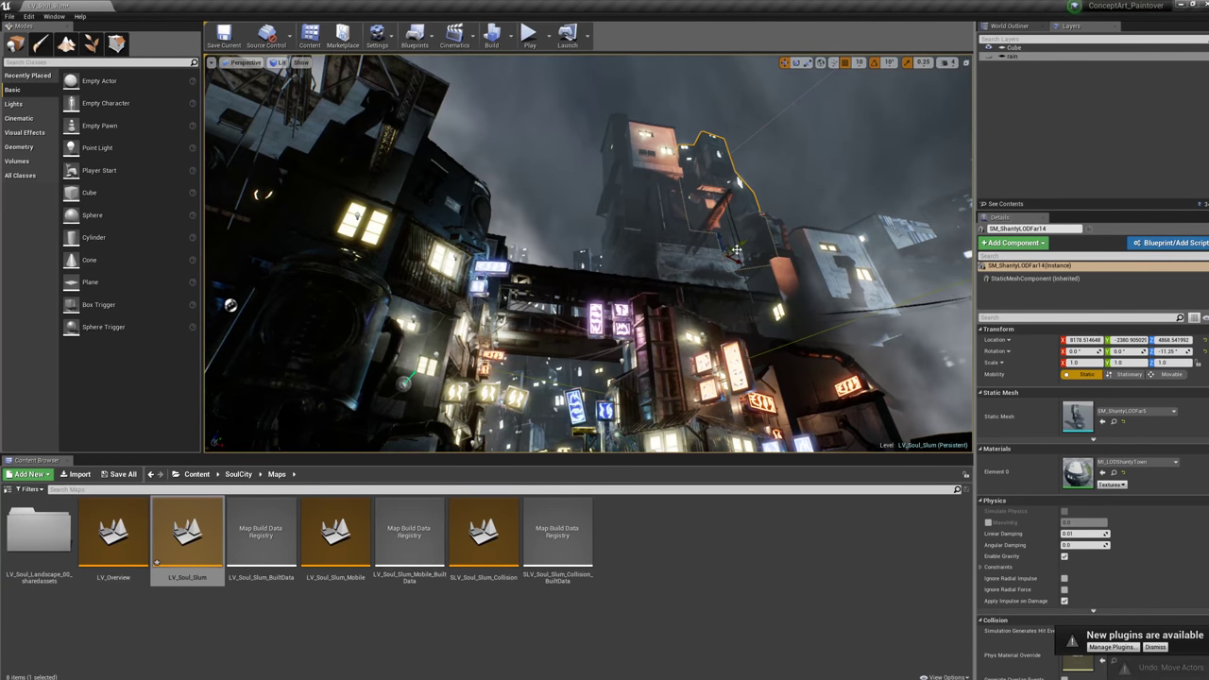
# - Try rotating the SM_ShantyLODFar14 building and undo the rotation
pyautogui.press('e')
pyautogui.press('w')
pyautogui.press('e')
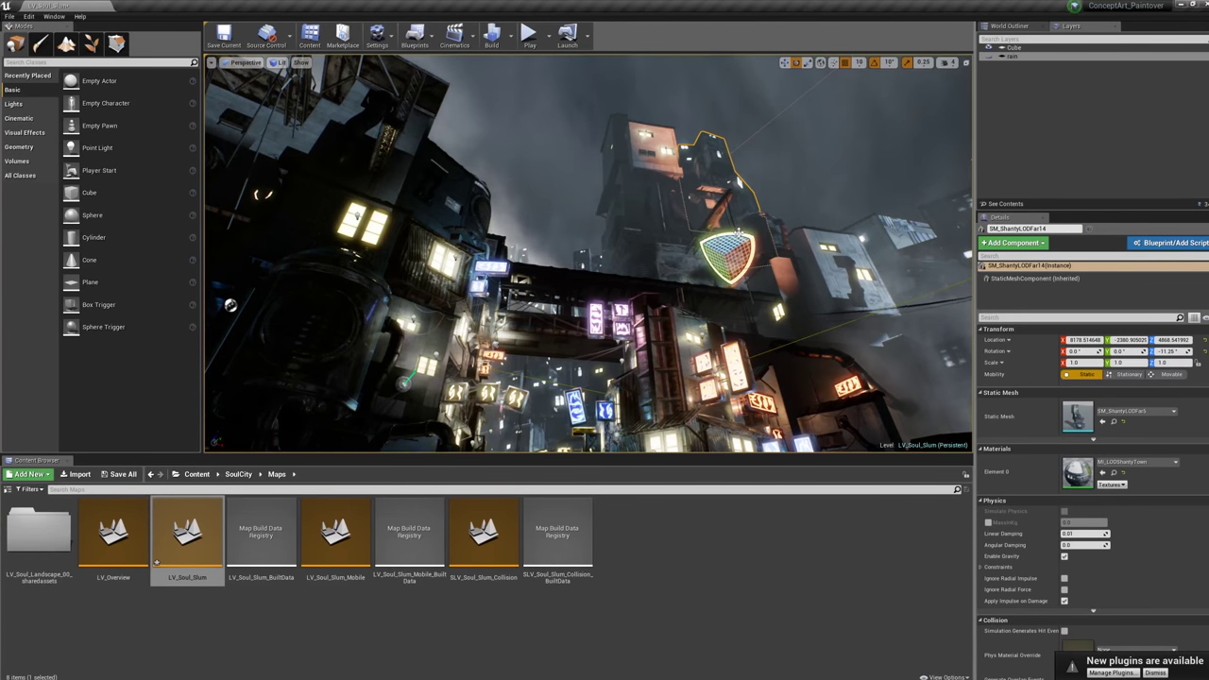
pyautogui.moveTo(738, 241)
pyautogui.mouseDown()
pyautogui.moveTo(783, 244)
pyautogui.moveTo(734, 241)
pyautogui.mouseUp()
pyautogui.hotkey('ctrl', 'z')
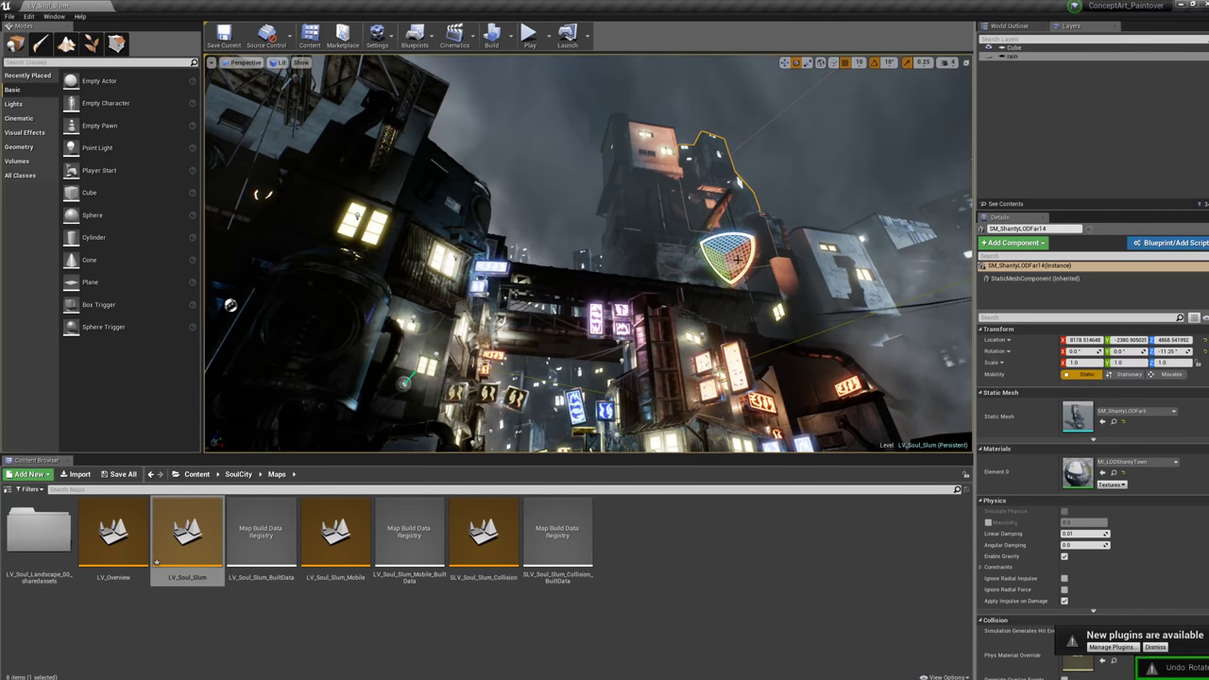
# - Try scaling the SM_ShantyLODFar14 building freehand along different axes, undoing each change
pyautogui.press('w')
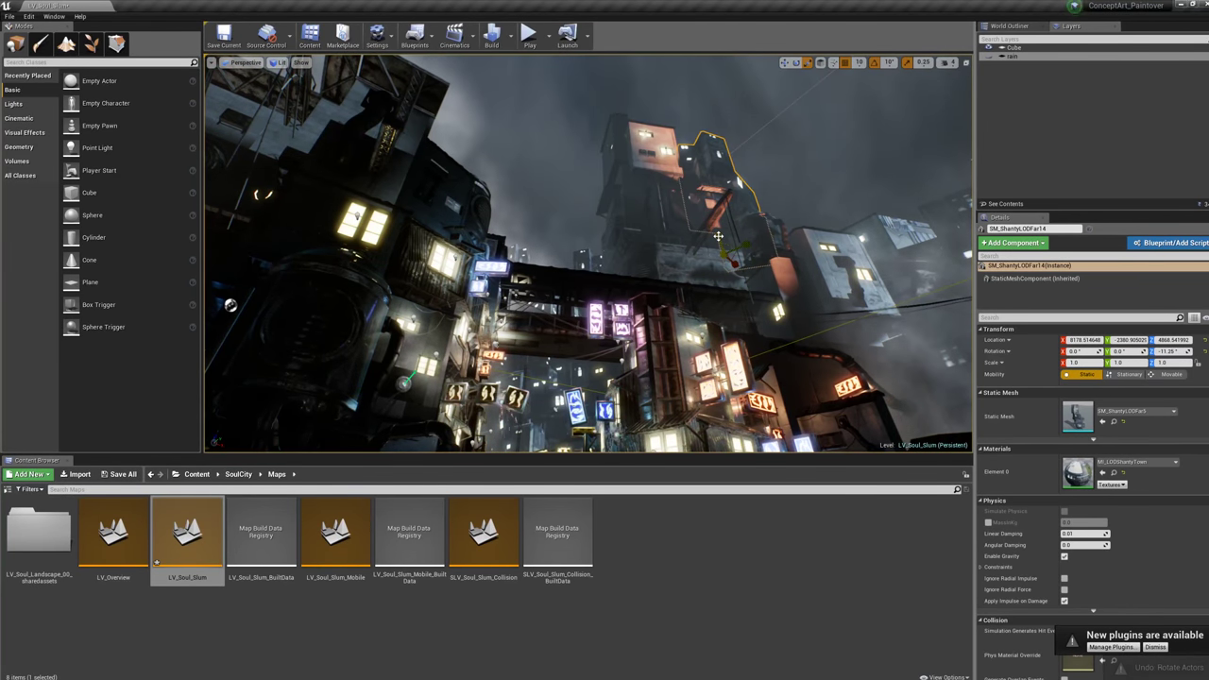
pyautogui.moveTo(718, 237)
pyautogui.mouseDown()
pyautogui.moveTo(718, 155)
pyautogui.moveTo(719, 213)
pyautogui.mouseUp()
pyautogui.hotkey('ctrl', 'z')
pyautogui.hotkey('ctrl', 'z')
pyautogui.hotkey('ctrl', 'z')
pyautogui.hotkey('ctrl', 'z')
pyautogui.moveTo(738, 265); pyautogui.dragTo(661, 255)
pyautogui.hotkey('ctrl', 'z')
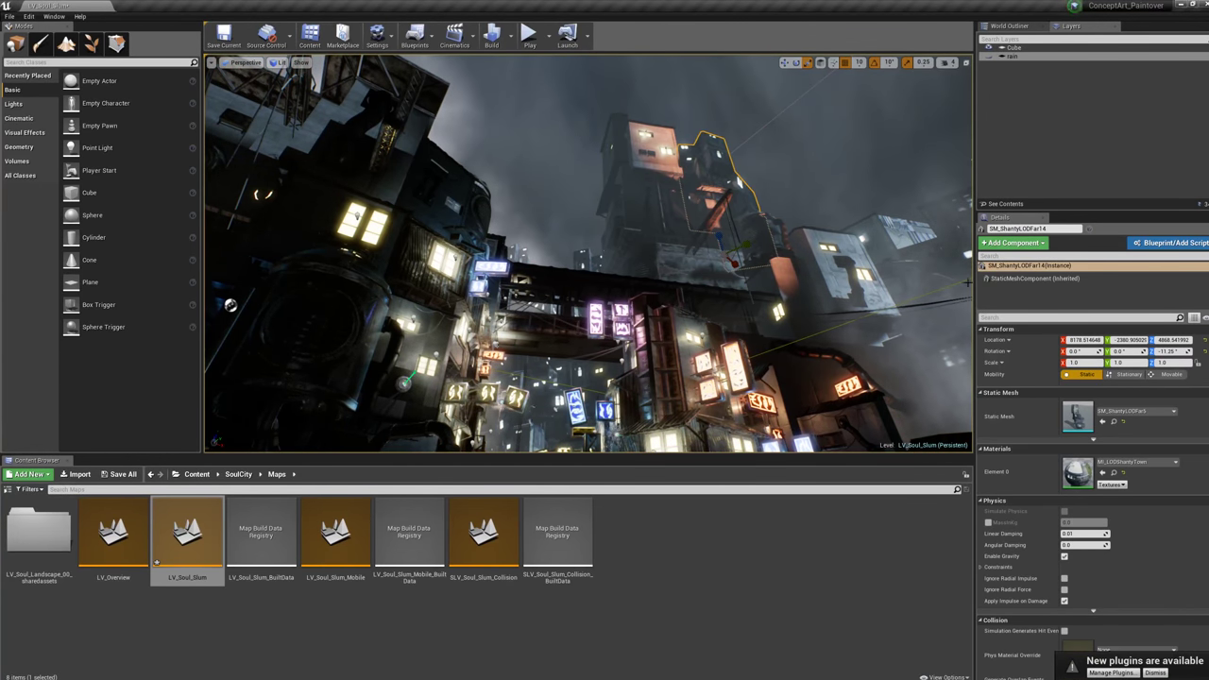
pyautogui.moveTo(723, 254)
pyautogui.mouseDown()
pyautogui.moveTo(751, 230)
pyautogui.moveTo(732, 246)
pyautogui.mouseUp()
pyautogui.hotkey('ctrl', 'z')
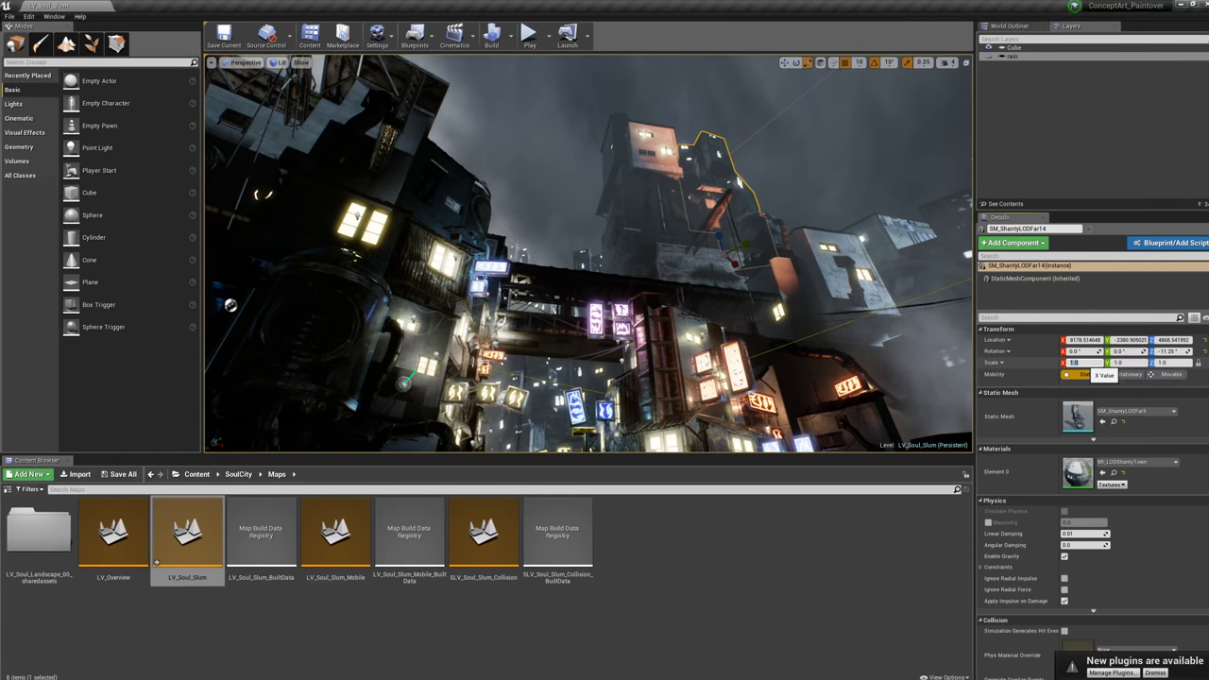
# - Try uniform scale values of 3 and 2 on SM_ShantyLODFar14, and return its scale to 1
pyautogui.press('Return')
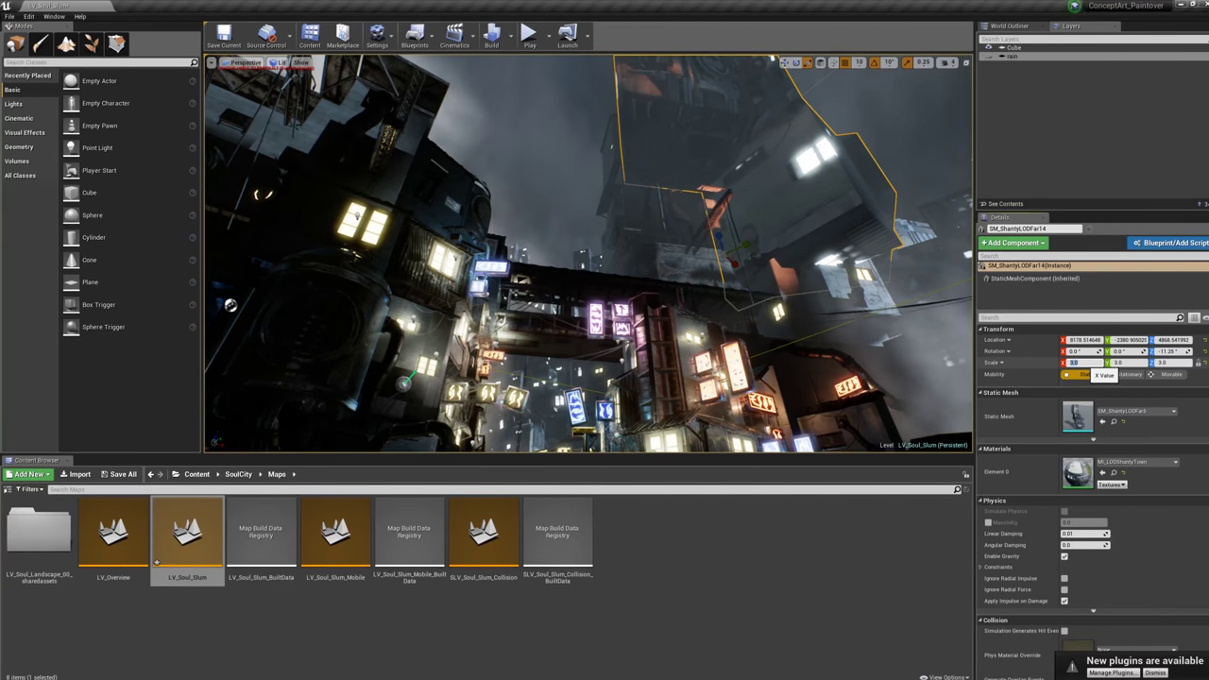
pyautogui.write('2')
pyautogui.press('Return')
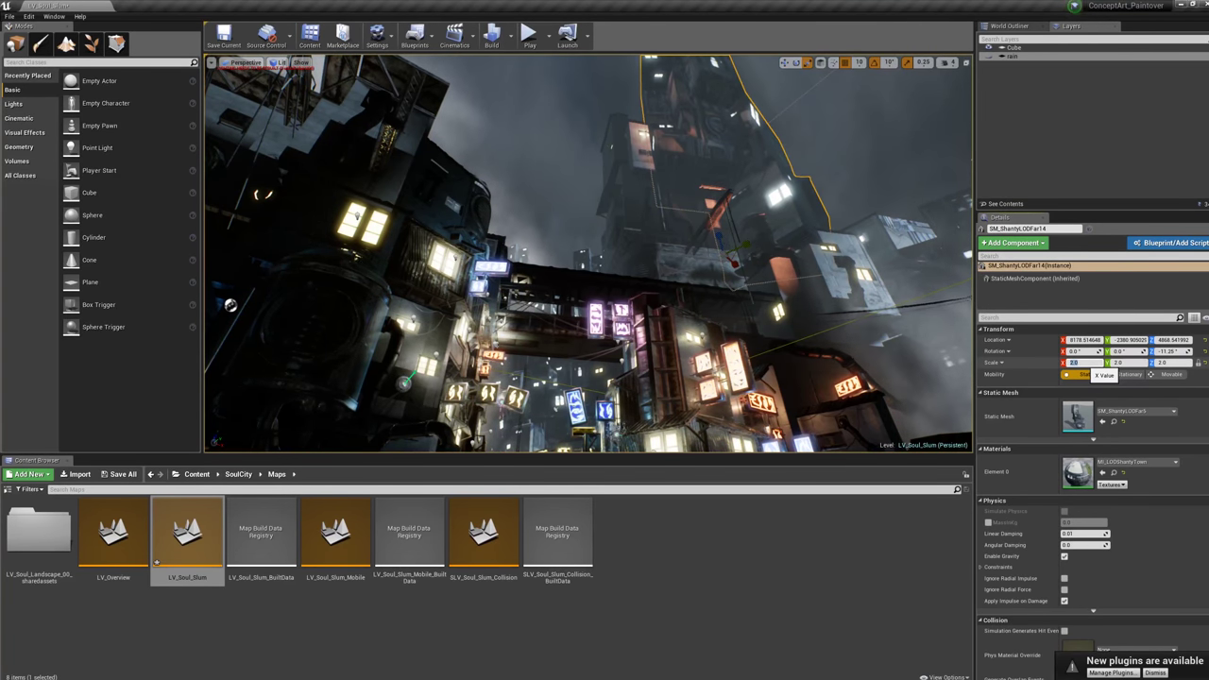
pyautogui.write('1')
pyautogui.press('Return')
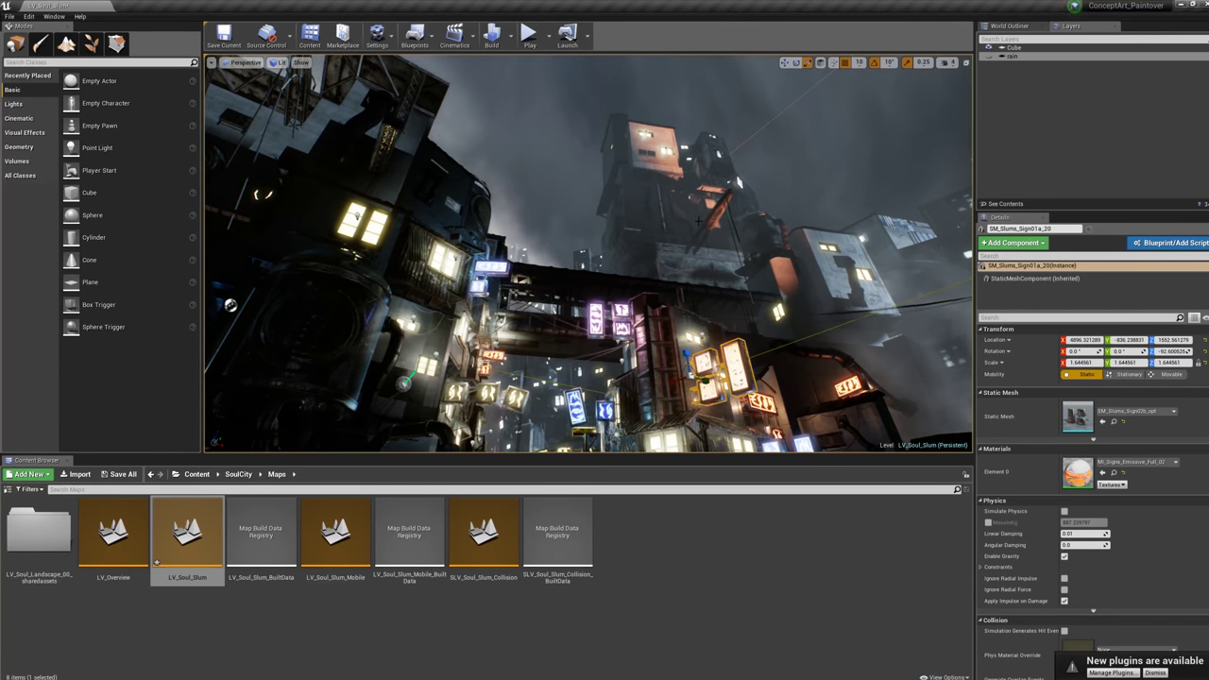
# - Select the large tower mesh and the bridge mesh to check which separate pieces make up the scene
pyautogui.click(661, 176)
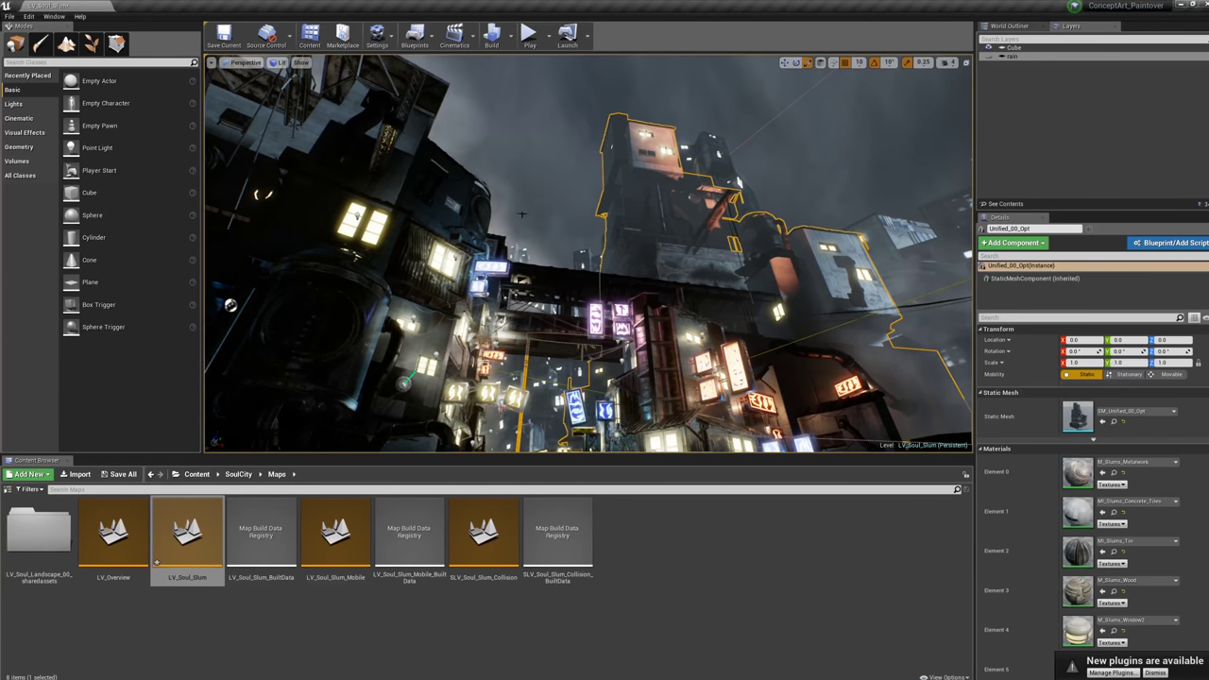
pyautogui.click(461, 259)
pyautogui.click(534, 283)
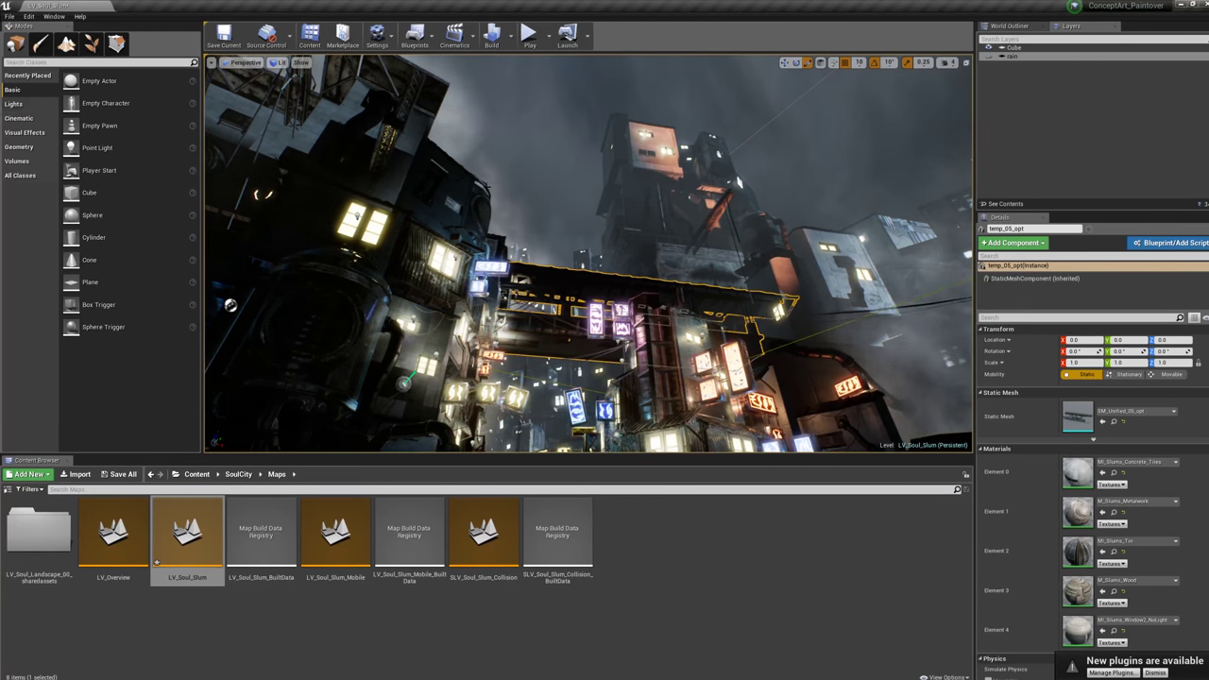
# - Place a point light beside the bridge's far end, with intensity about 26970 and attenuation radius about 3353
pyautogui.click(26, 105)
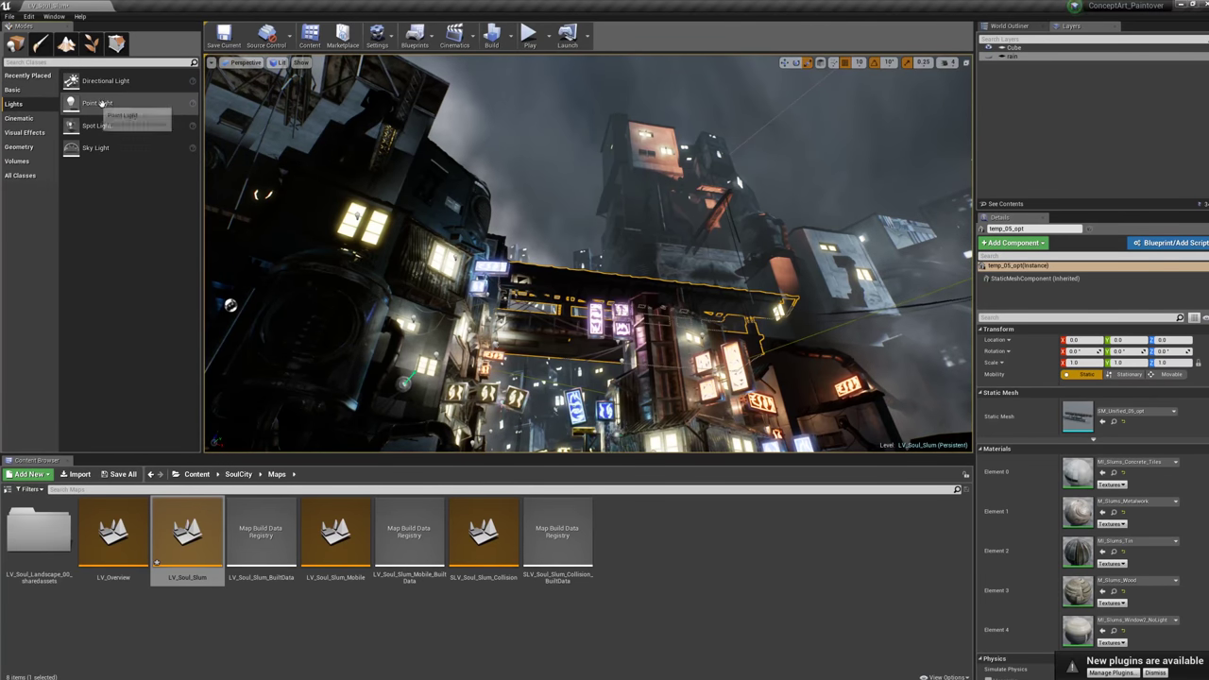
pyautogui.moveTo(97, 104); pyautogui.dragTo(776, 333)
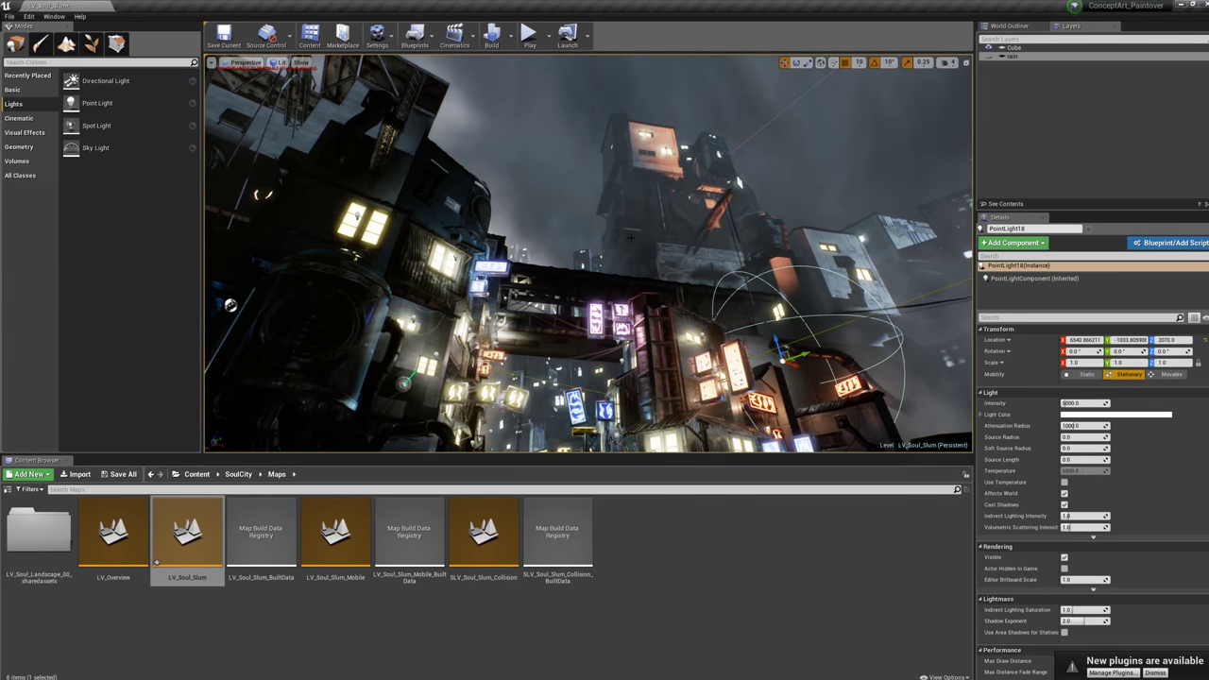
pyautogui.moveTo(805, 355)
pyautogui.mouseDown()
pyautogui.moveTo(838, 357)
pyautogui.moveTo(814, 356)
pyautogui.mouseUp()
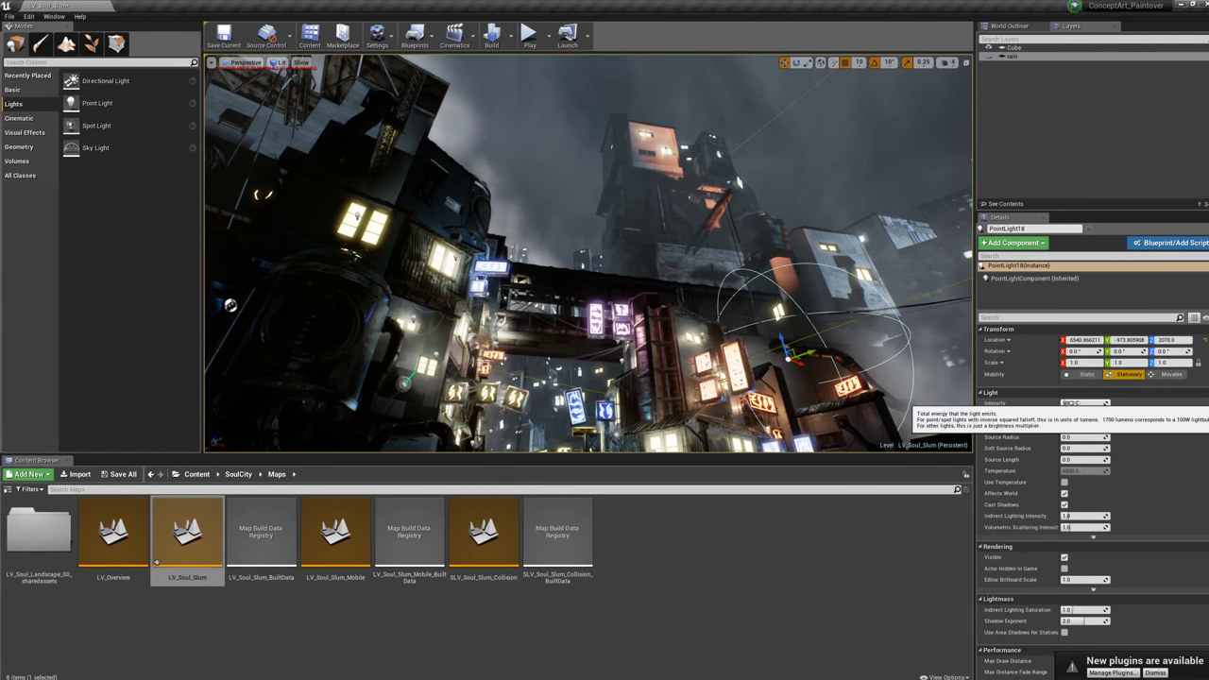
pyautogui.moveTo(1083, 403)
pyautogui.mouseDown()
pyautogui.moveTo(1124, 403)
pyautogui.moveTo(1087, 403)
pyautogui.moveTo(1081, 426)
pyautogui.moveTo(1113, 426)
pyautogui.moveTo(1072, 403)
pyautogui.moveTo(1088, 403)
pyautogui.mouseUp()
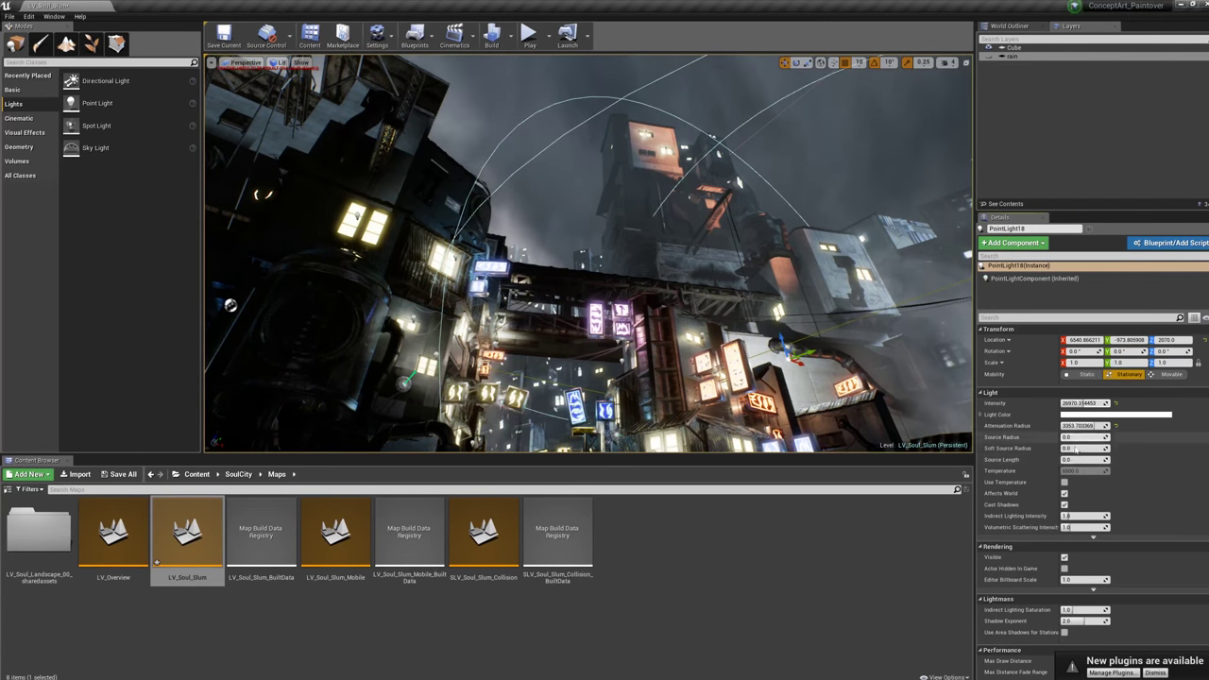
# - Turn off Use Inverse Squared Falloff in the point light's advanced light settings
pyautogui.scroll(-3, 1075, 495)
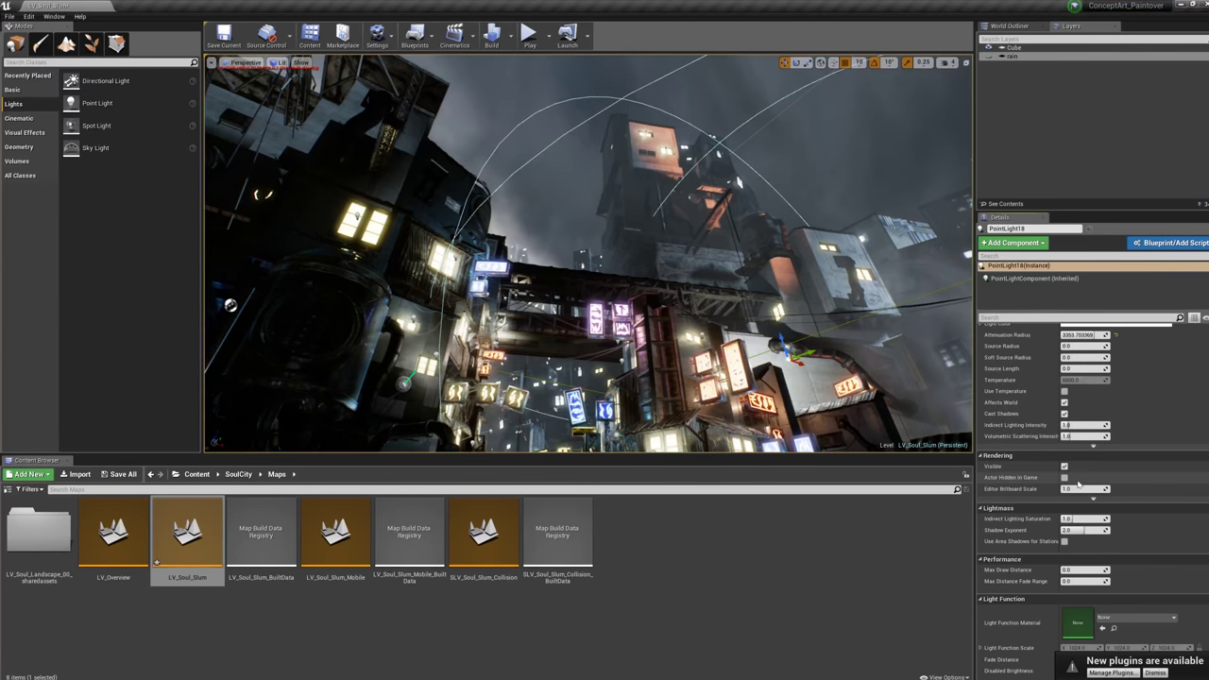
pyautogui.scroll(-4, 1067, 472)
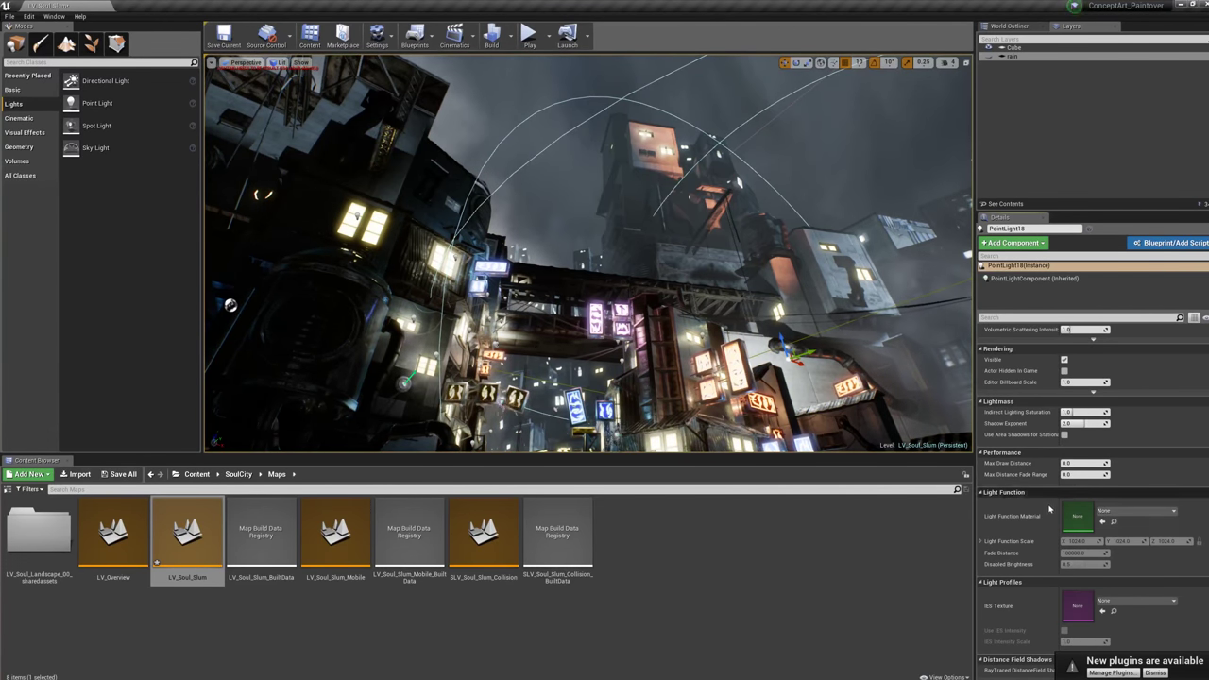
pyautogui.scroll(4, 1076, 461)
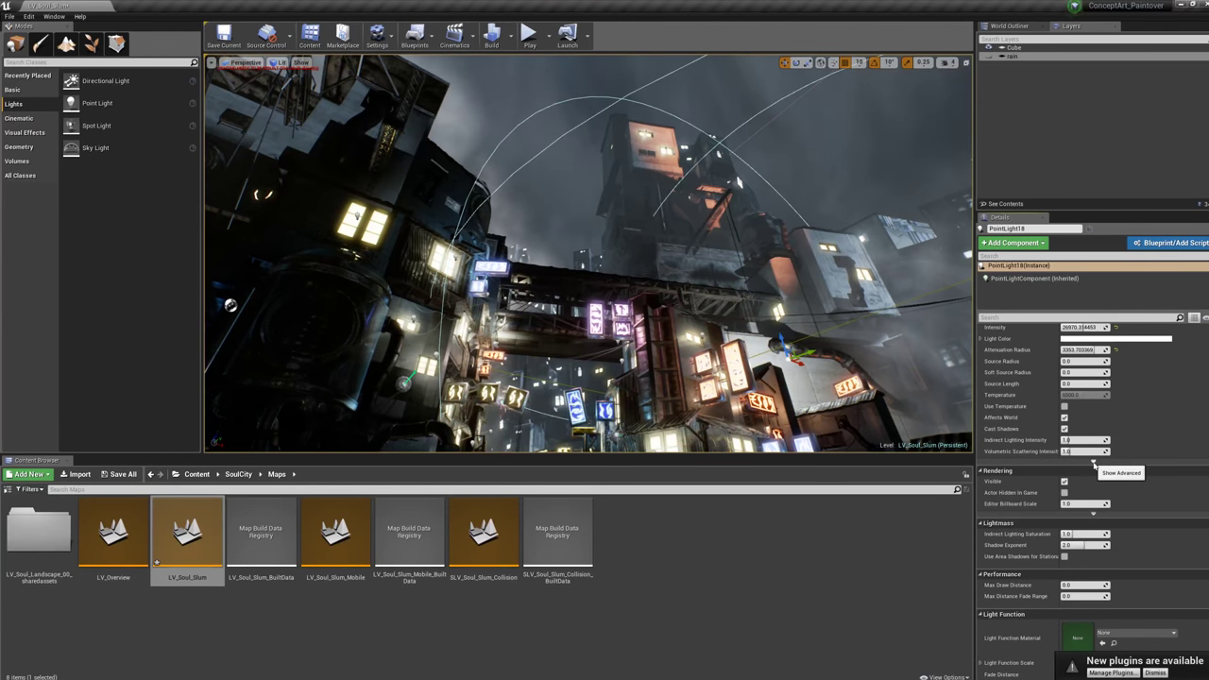
pyautogui.click(1094, 462)
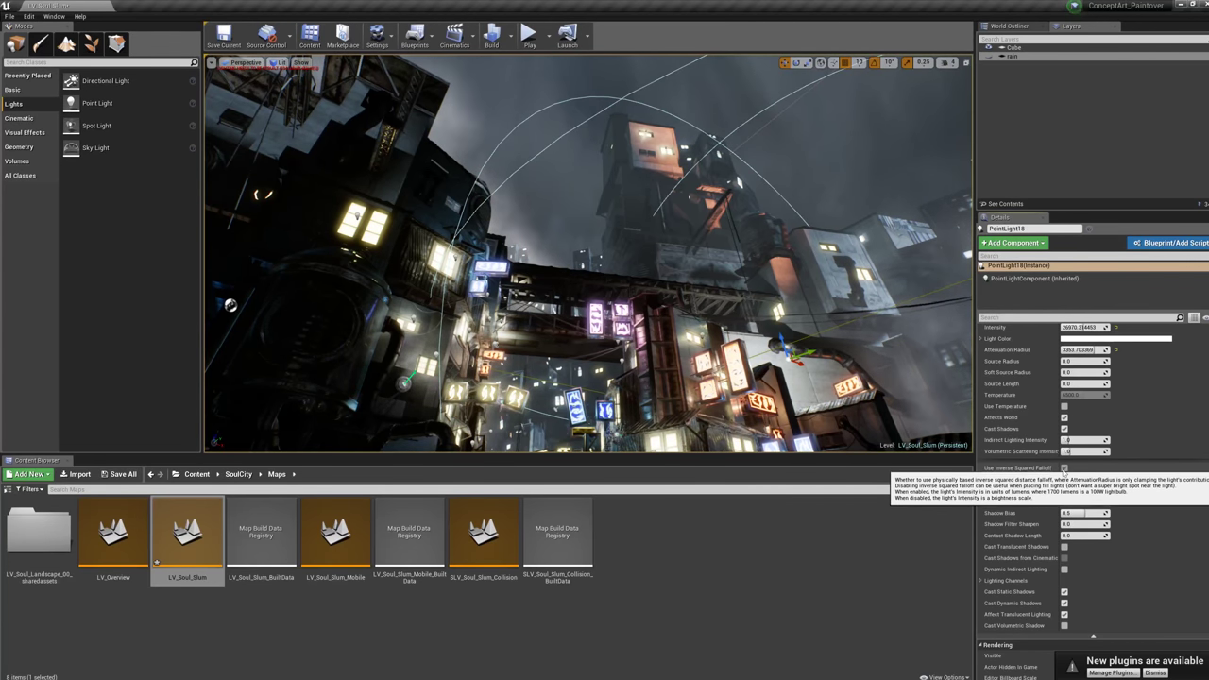
pyautogui.click(1065, 469)
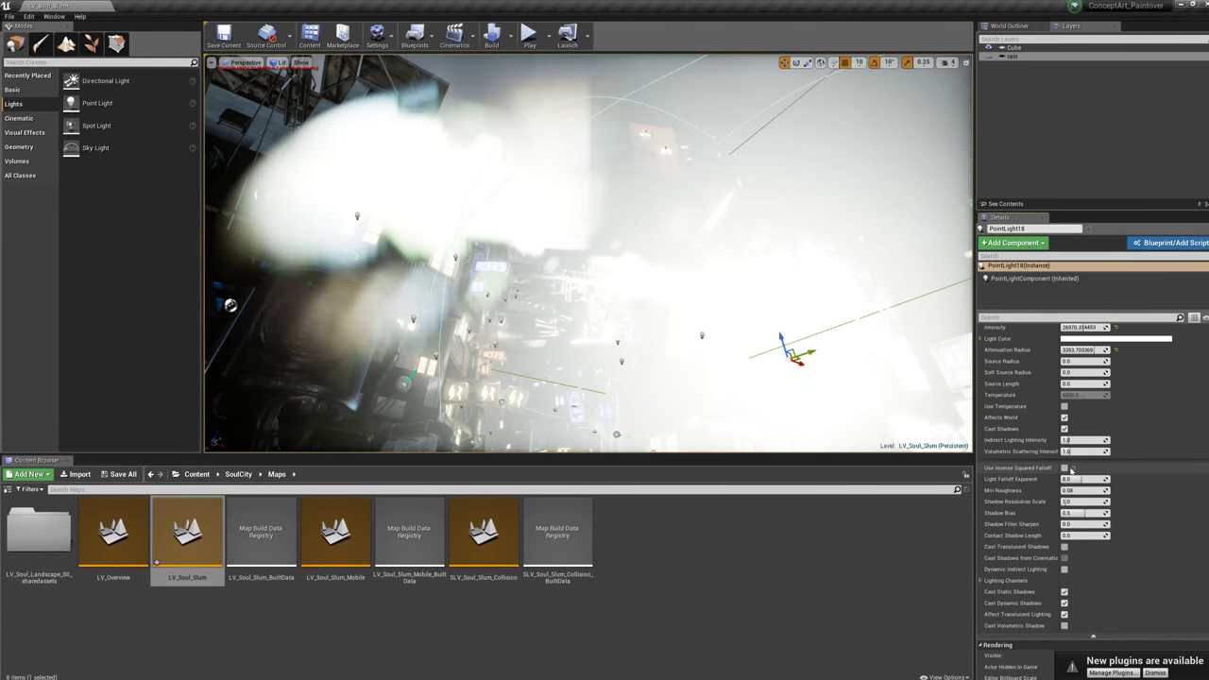
# - Lower the point light's intensity to 5 and raise the light to Z 2500
pyautogui.scroll(2, 1147, 469)
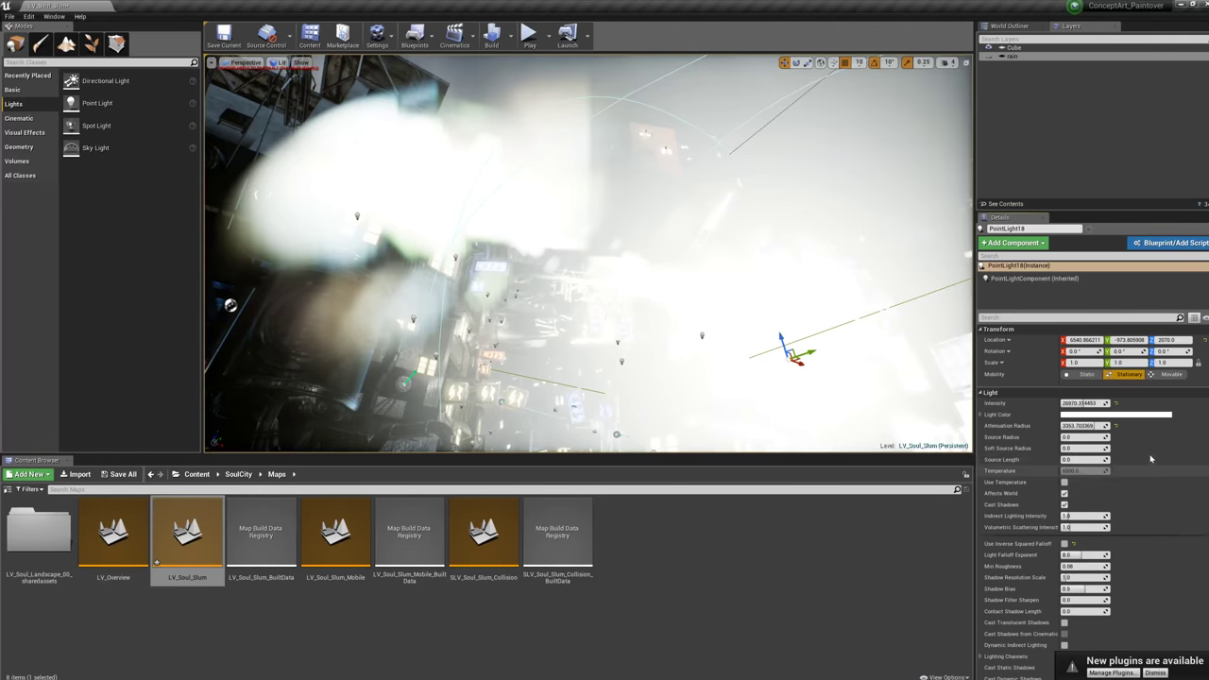
pyautogui.moveTo(1081, 403); pyautogui.dragTo(997, 403)
pyautogui.click(1072, 403)
pyautogui.write('90')
pyautogui.press('Return')
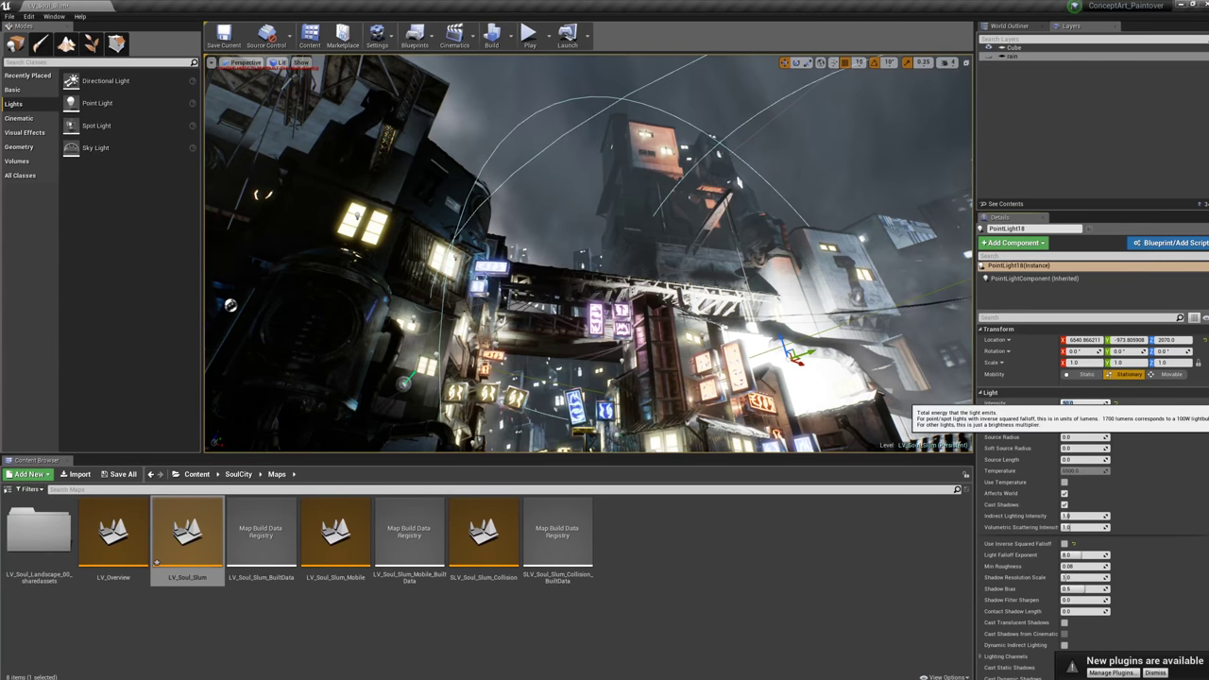
pyautogui.write('25')
pyautogui.press('Return')
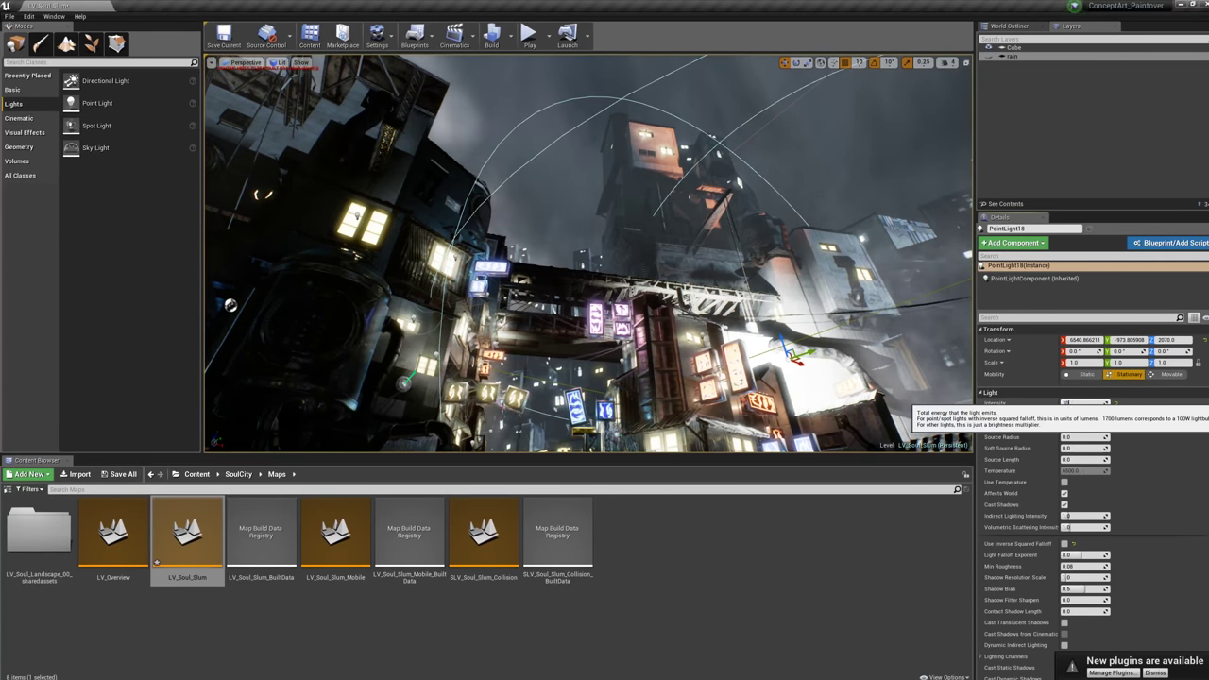
pyautogui.moveTo(1053, 403); pyautogui.dragTo(1063, 403)
pyautogui.press('Return')
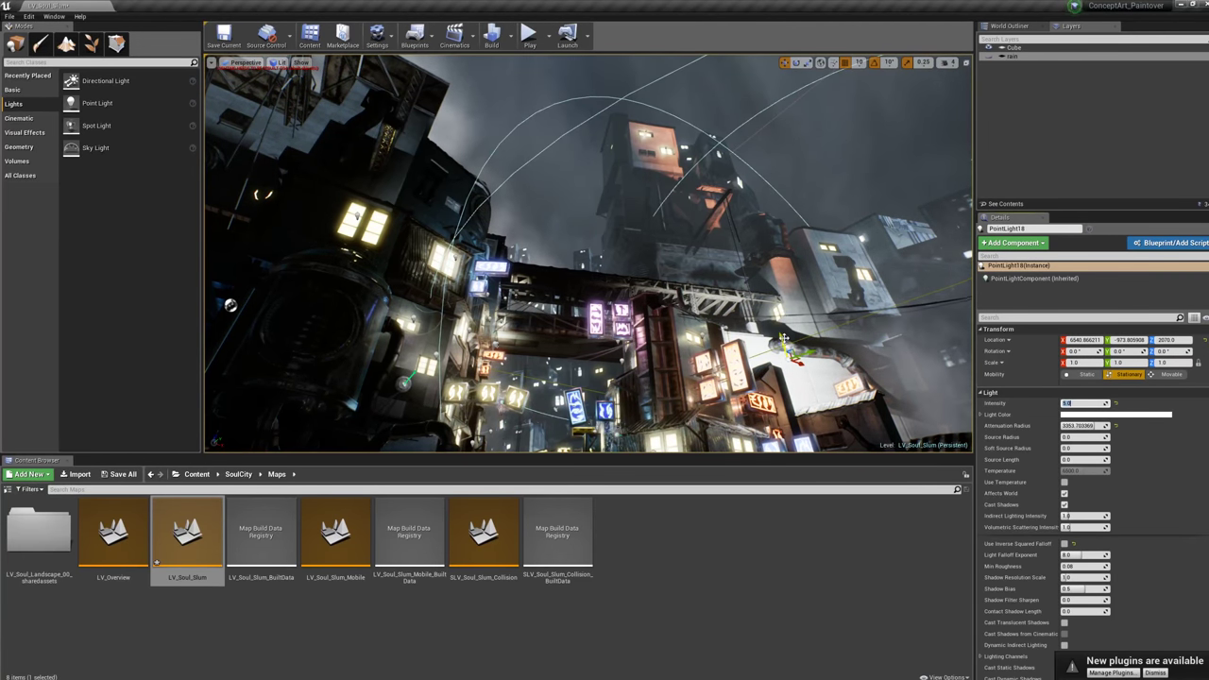
pyautogui.moveTo(783, 338); pyautogui.dragTo(829, 311)
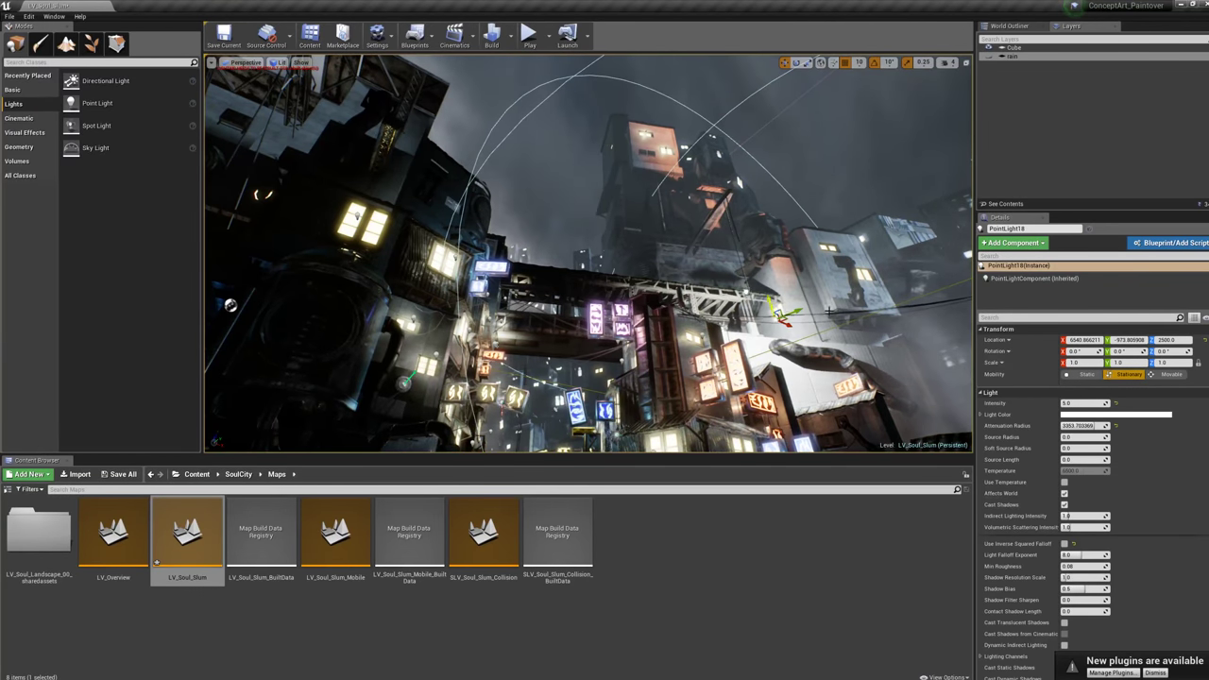
# - Color the point light purple, and set its source radius to about 377 and source length to about 3650
pyautogui.click(1107, 413)
pyautogui.moveTo(1022, 487); pyautogui.dragTo(1025, 448)
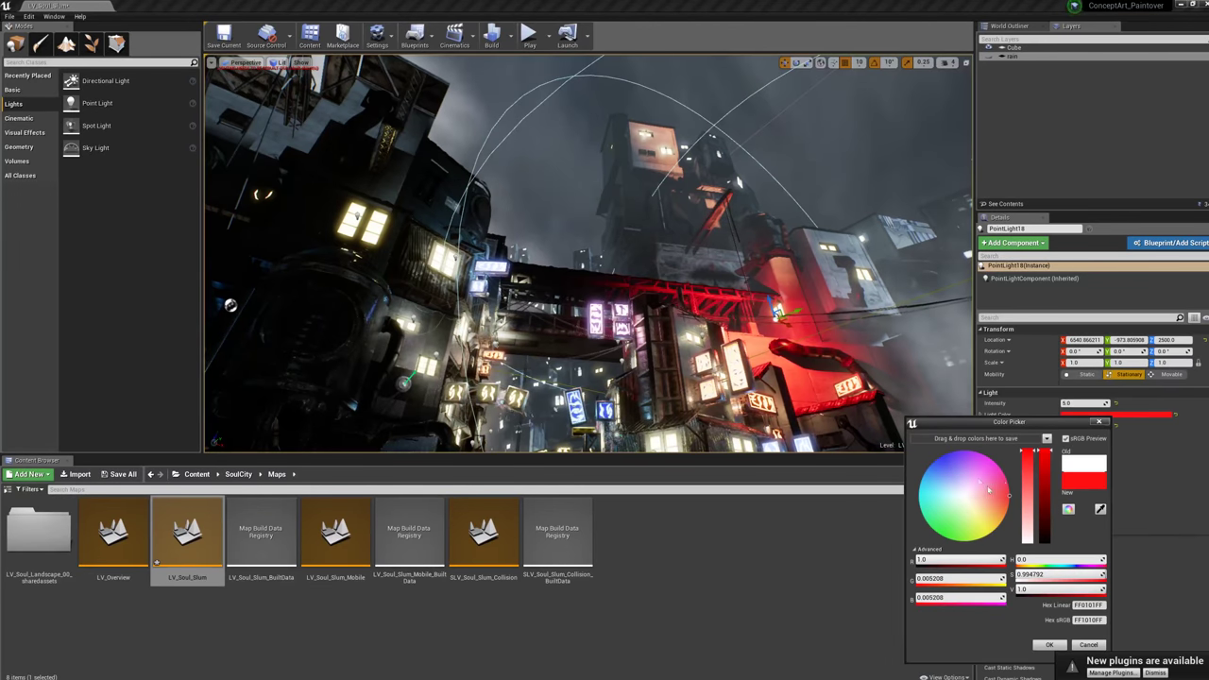
pyautogui.moveTo(978, 480)
pyautogui.mouseDown()
pyautogui.moveTo(949, 464)
pyautogui.moveTo(950, 449)
pyautogui.moveTo(973, 456)
pyautogui.mouseUp()
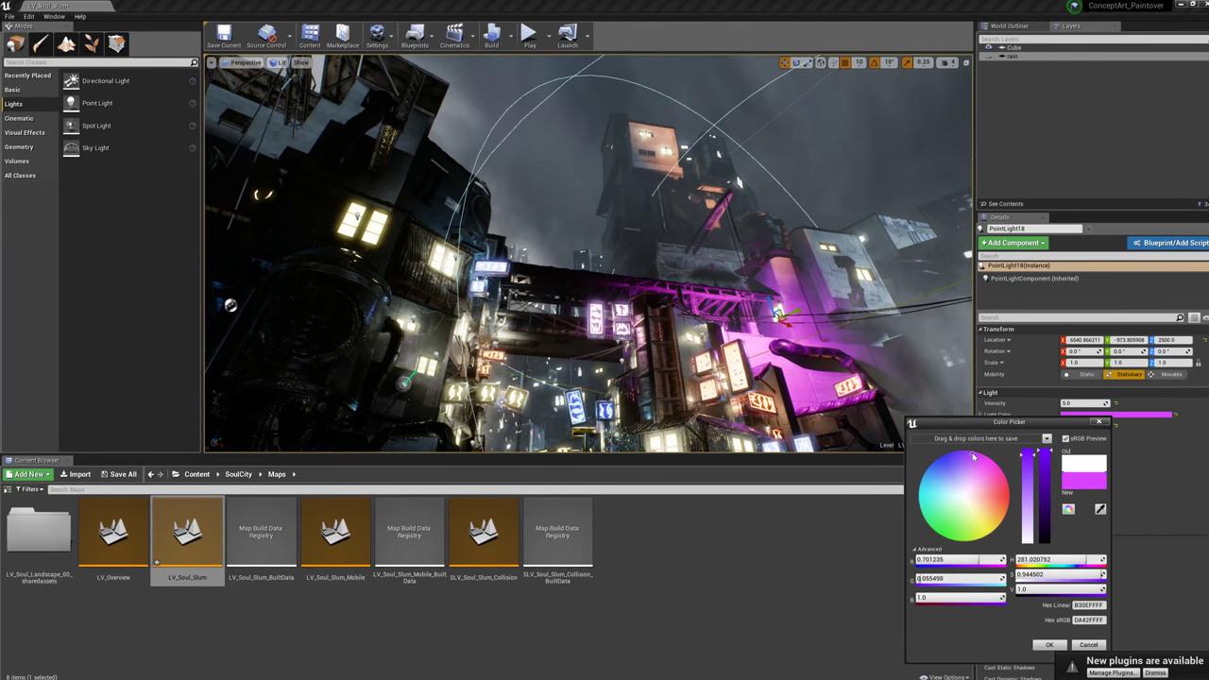
pyautogui.click(1049, 645)
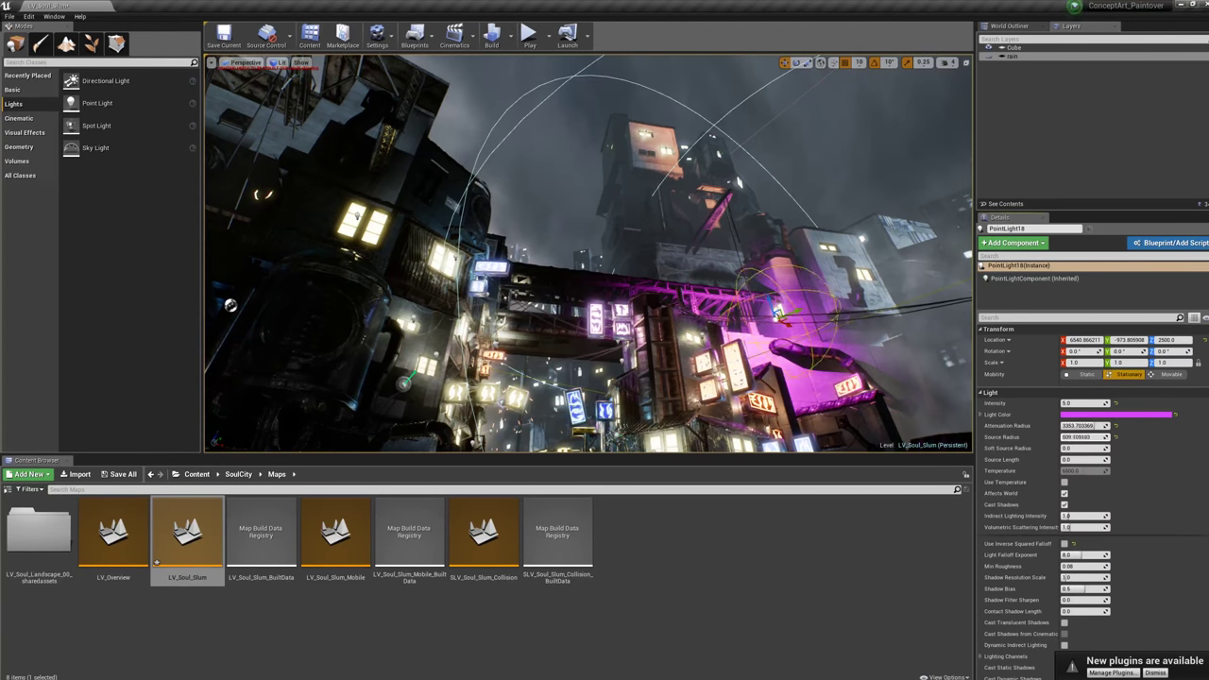
pyautogui.moveTo(1084, 437); pyautogui.dragTo(1116, 459)
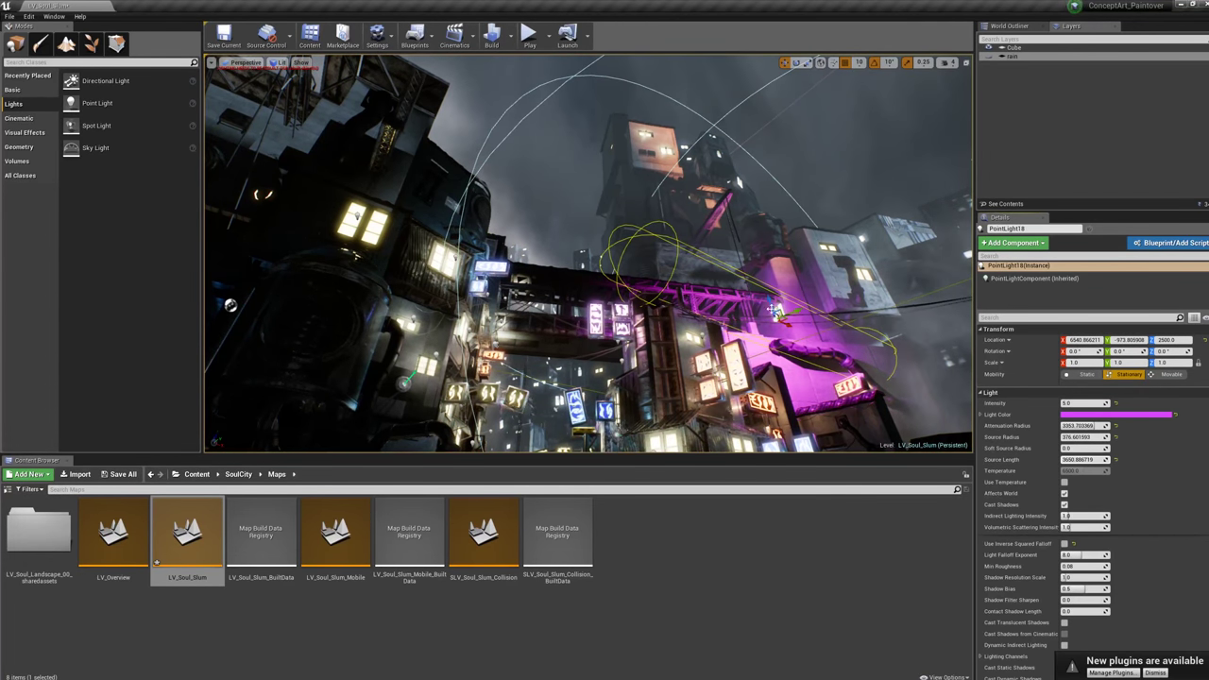
# - Rotate the point light about 20° around Z and move it above the tall tower, to about Z 6490
pyautogui.moveTo(769, 304); pyautogui.dragTo(773, 304, button='right')
pyautogui.moveTo(773, 303); pyautogui.dragTo(710, 236)
pyautogui.press('e')
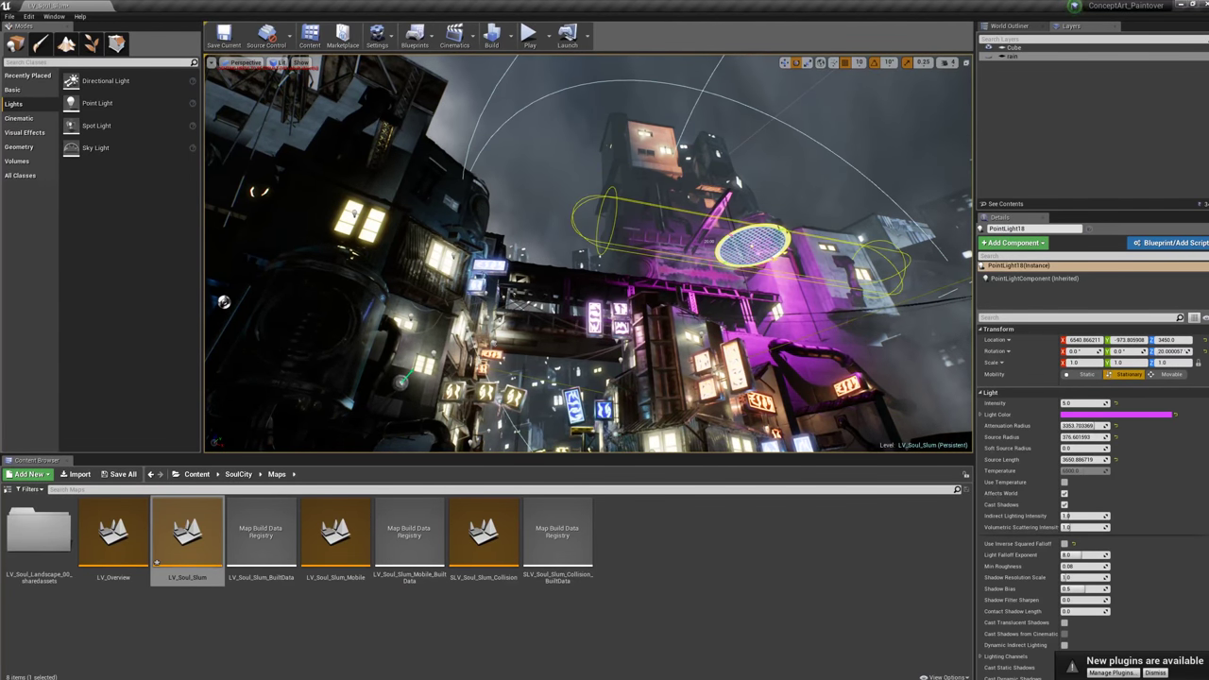
pyautogui.press('w')
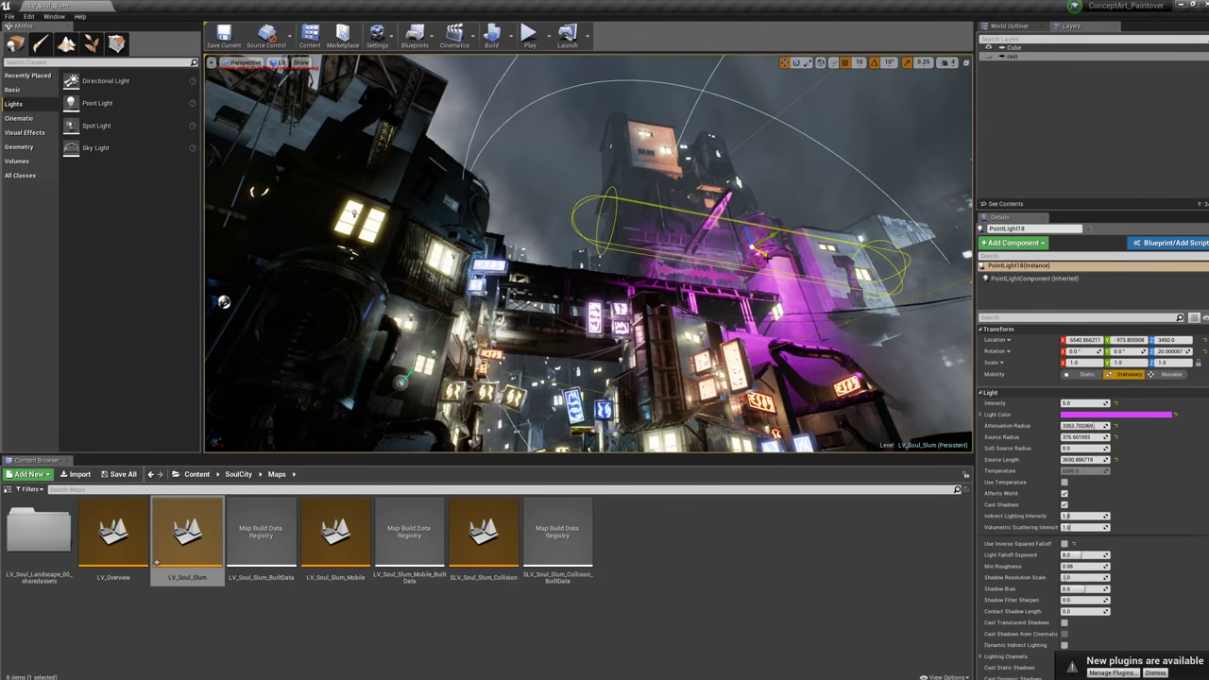
pyautogui.moveTo(767, 258); pyautogui.dragTo(707, 100)
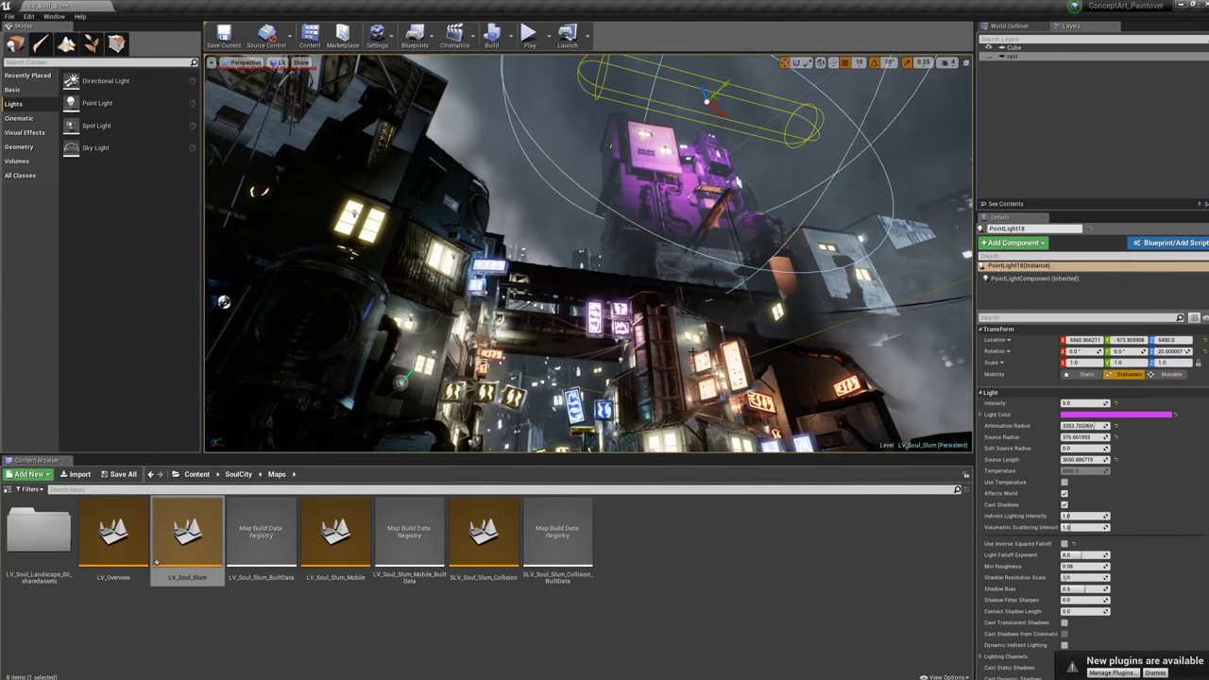
# - Add a spot light, rotate it toward the white building beside the tower, and move it in front of the orange-lit pipe
pyautogui.moveTo(95, 126); pyautogui.dragTo(628, 295)
pyautogui.moveTo(766, 337); pyautogui.dragTo(856, 247)
pyautogui.press('w')
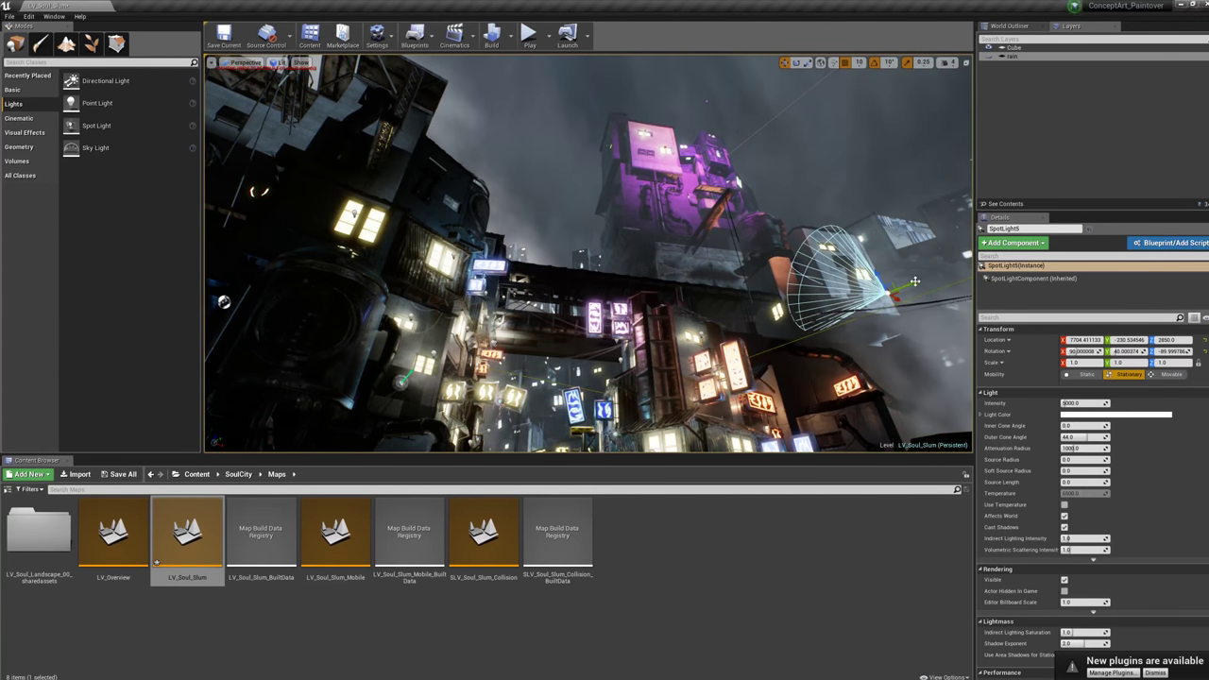
pyautogui.moveTo(914, 282); pyautogui.dragTo(857, 307)
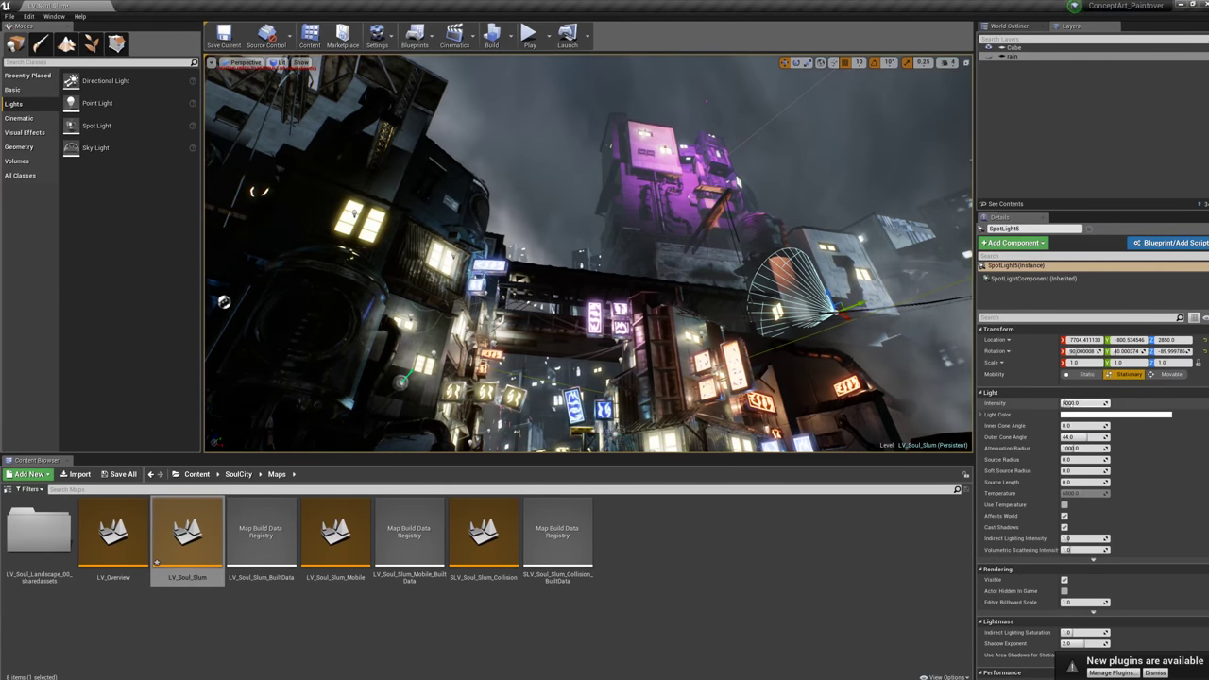
# - Try intensity values of 100000 and 250000 on the spot light
pyautogui.write('100000')
pyautogui.press('Return')
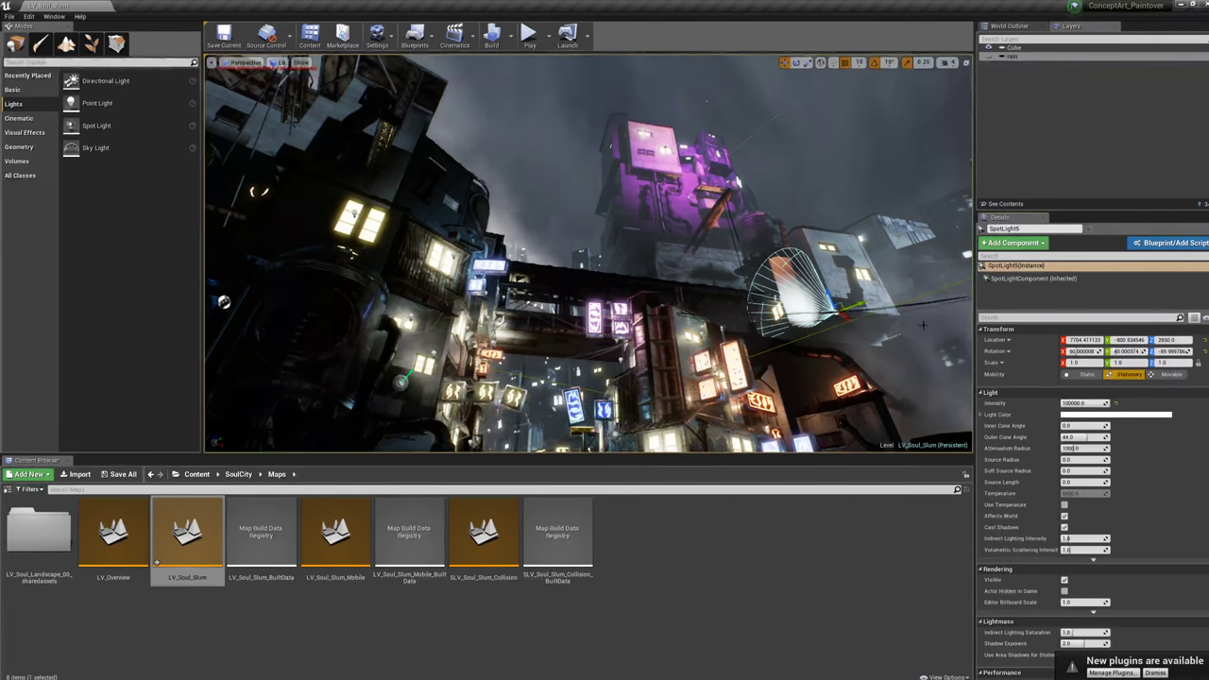
pyautogui.moveTo(1094, 403)
pyautogui.mouseDown()
pyautogui.moveTo(1065, 403)
pyautogui.moveTo(1108, 403)
pyautogui.mouseUp()
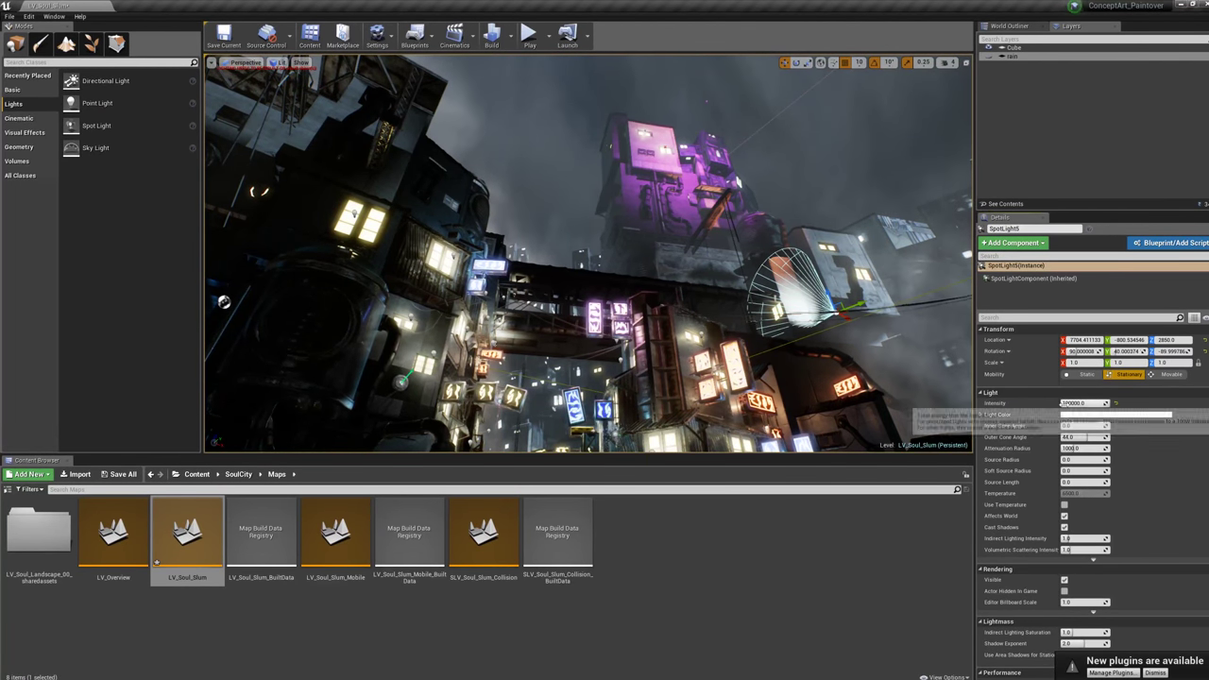
pyautogui.click(1072, 403)
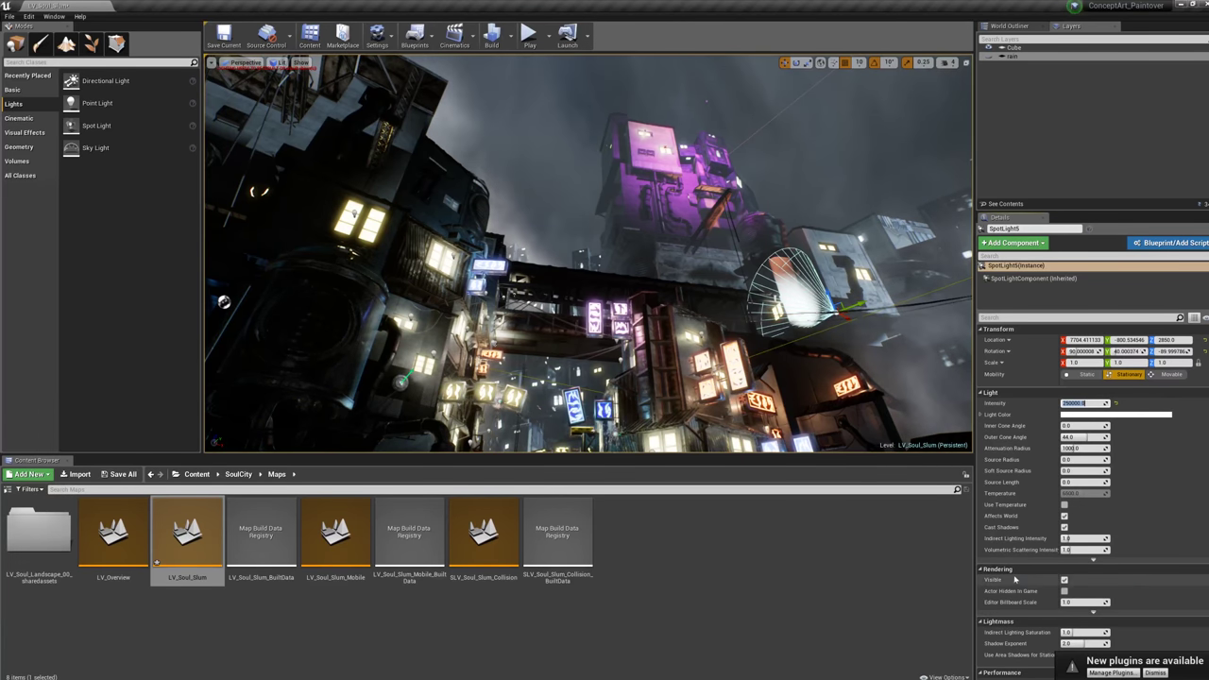
# - Turn off the spot light's Use Inverse Squared Falloff and set its intensity to about 1600
pyautogui.scroll(-2, 1107, 515)
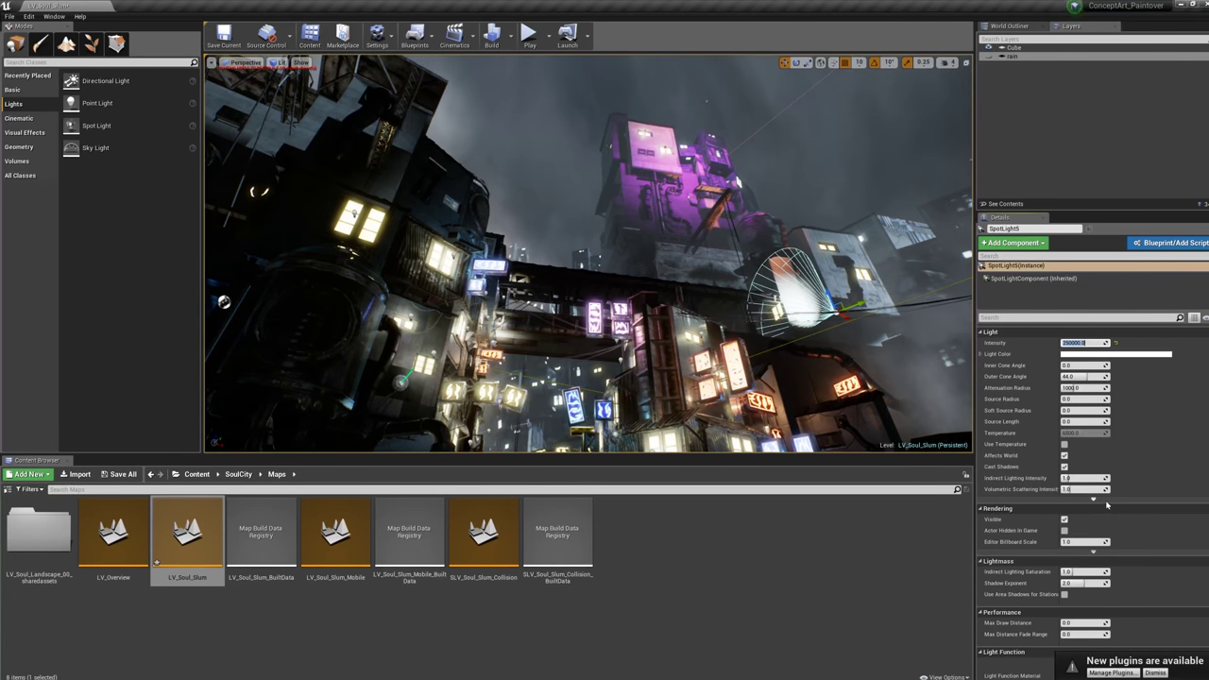
pyautogui.click(1107, 505)
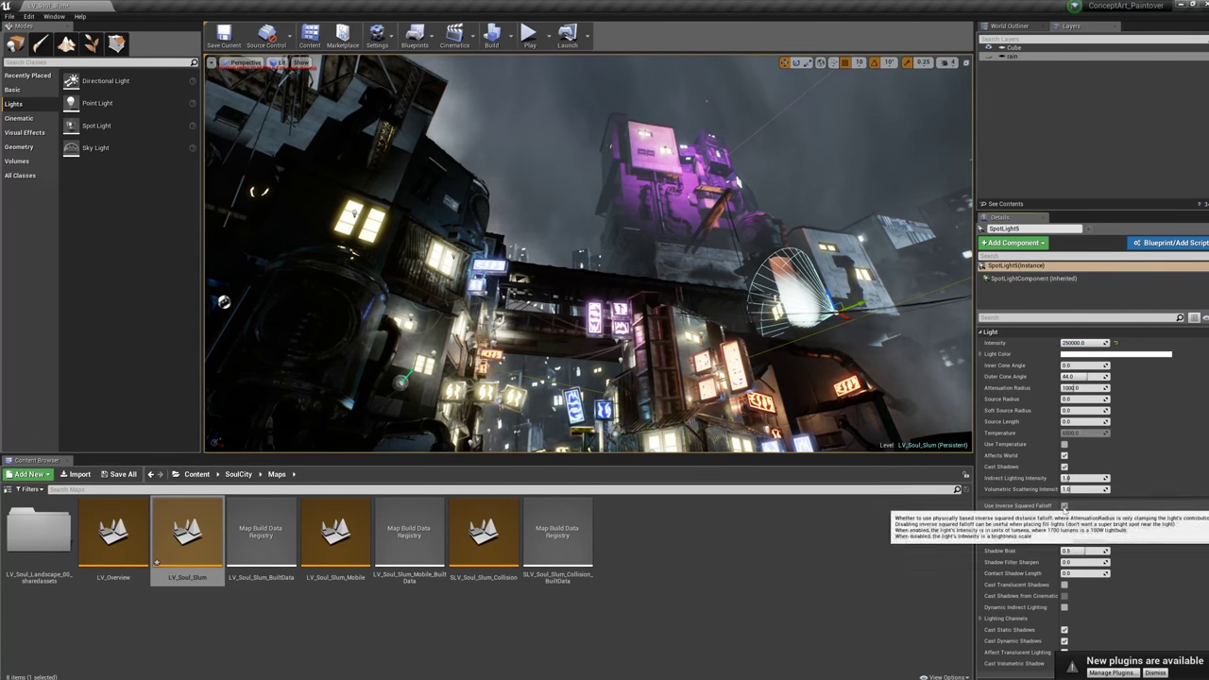
pyautogui.click(1064, 506)
pyautogui.moveTo(1083, 343); pyautogui.dragTo(1060, 343)
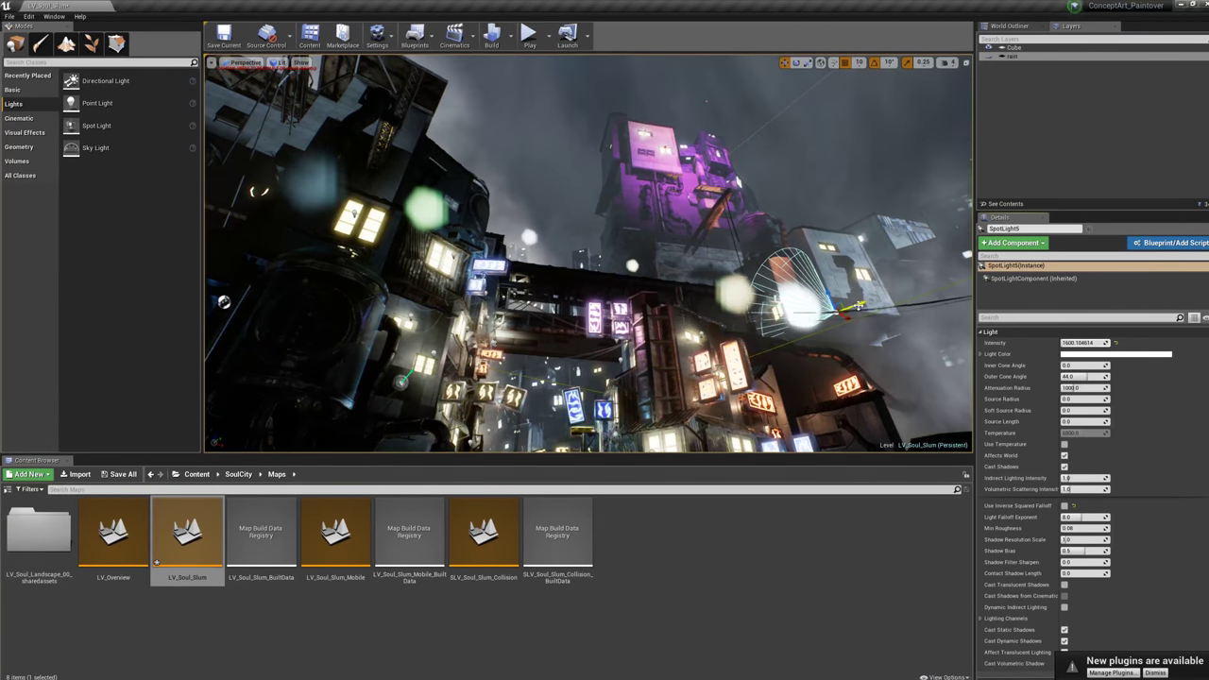
# - Increase the spot light's attenuation radius to about 3251 and move the light farther from the white building
pyautogui.moveTo(855, 305); pyautogui.dragTo(934, 274)
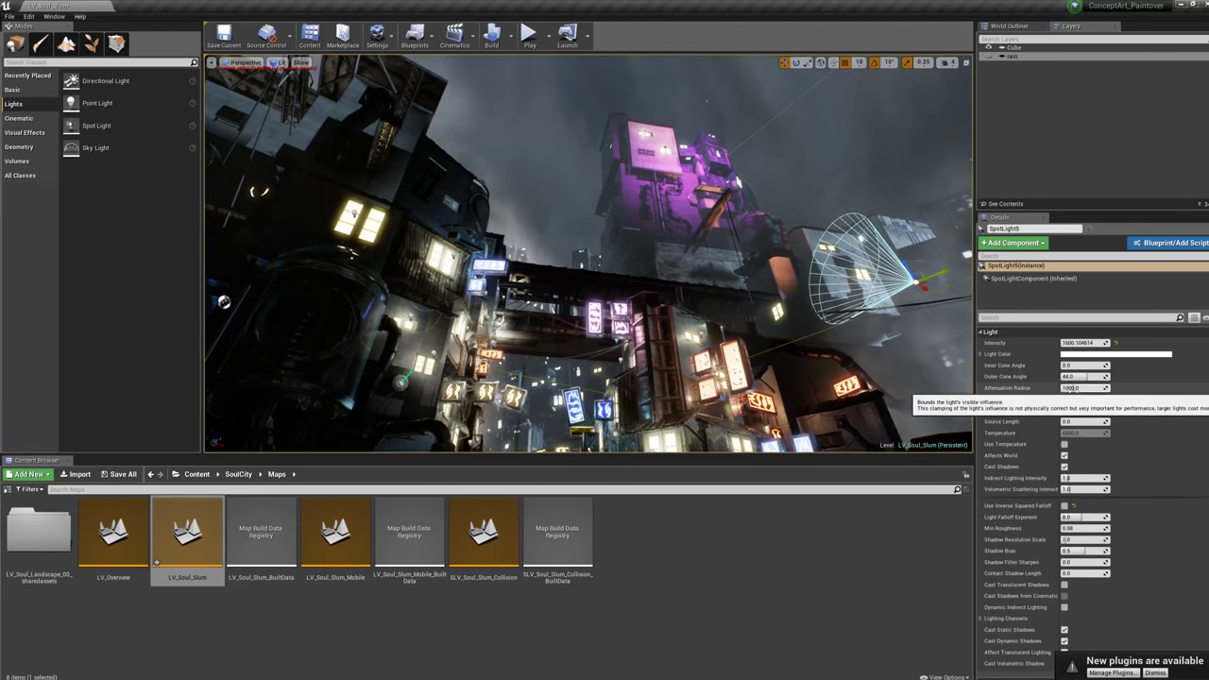
pyautogui.moveTo(1084, 387); pyautogui.dragTo(1180, 387)
pyautogui.moveTo(936, 274); pyautogui.dragTo(1048, 234)
# - Rotate the spot light and shift it slightly so its cone falls on the front of the white building beside the tower
pyautogui.press('e')
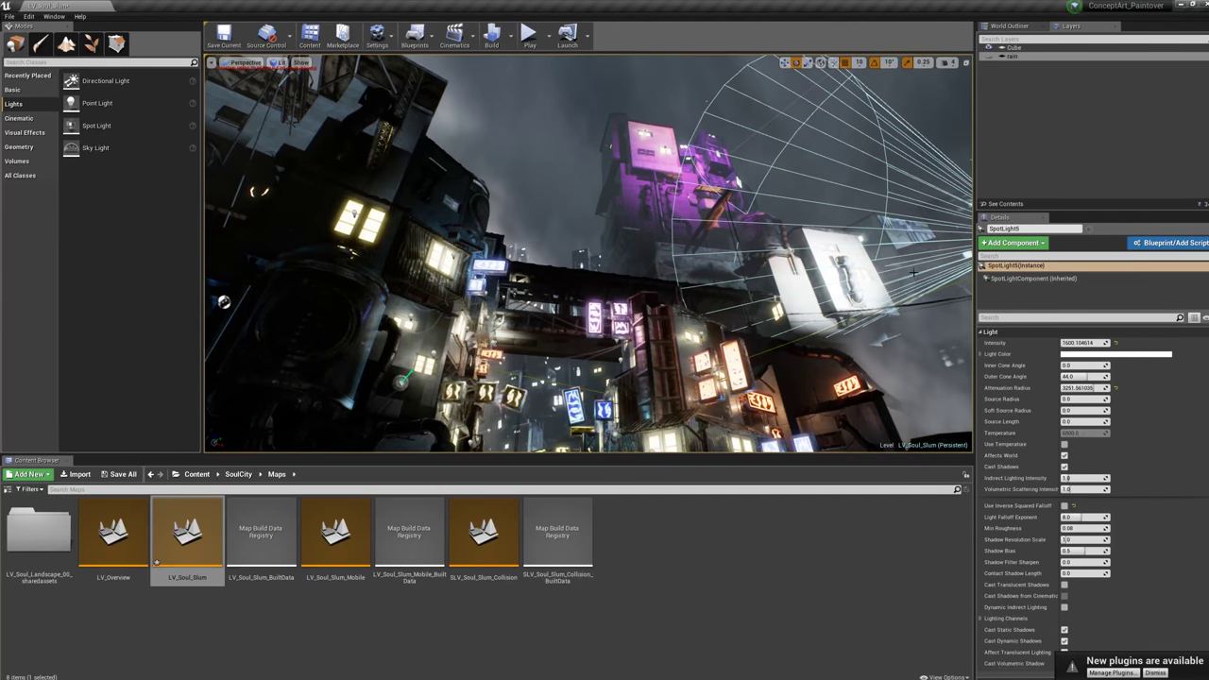
pyautogui.moveTo(875, 270); pyautogui.dragTo(867, 303, button='right')
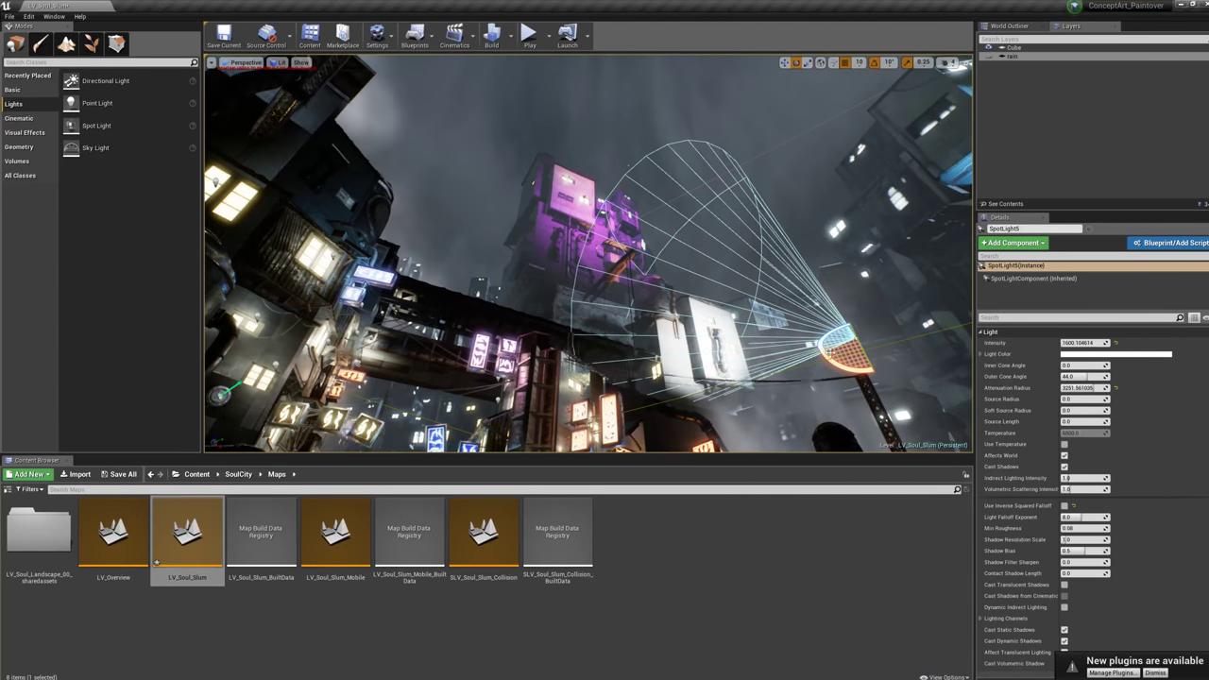
pyautogui.moveTo(829, 353); pyautogui.dragTo(867, 383)
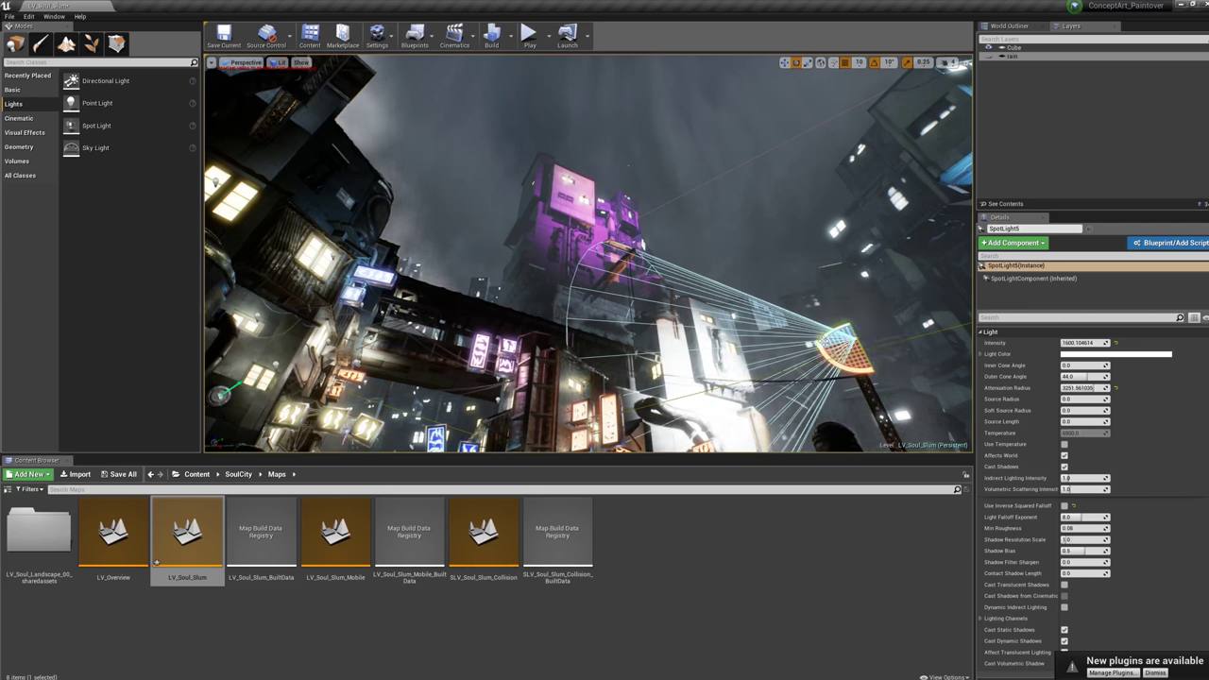
pyautogui.moveTo(855, 350); pyautogui.dragTo(822, 342)
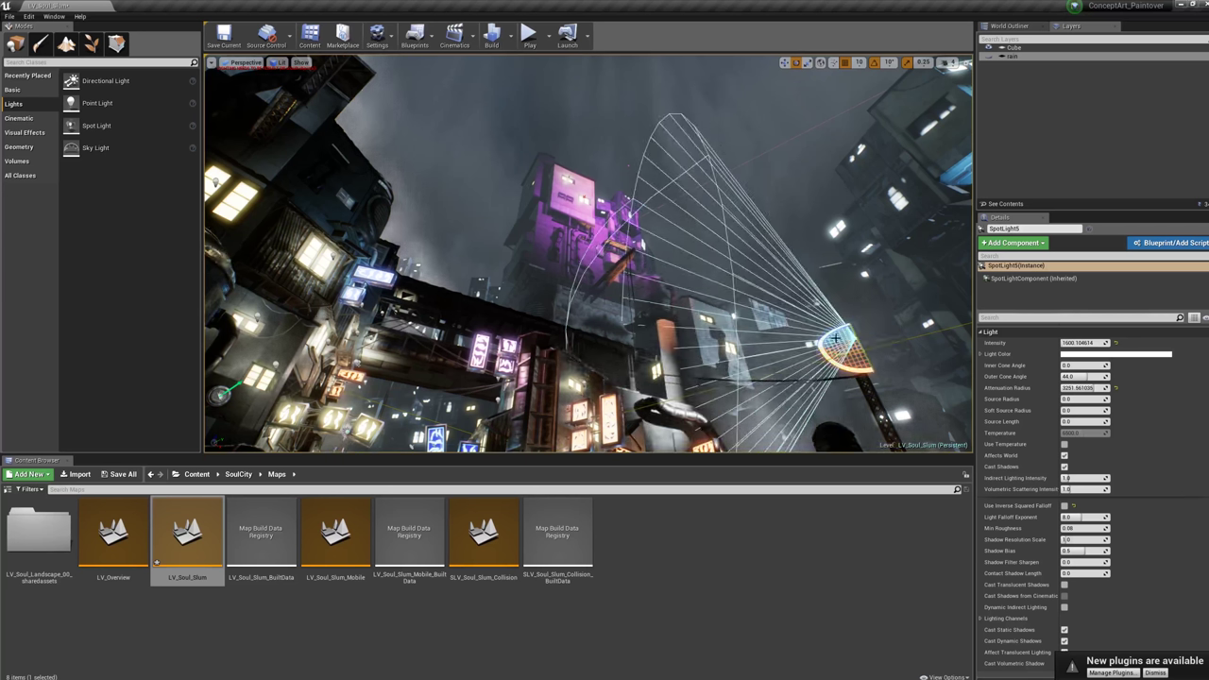
pyautogui.moveTo(831, 367); pyautogui.dragTo(847, 376, button='right')
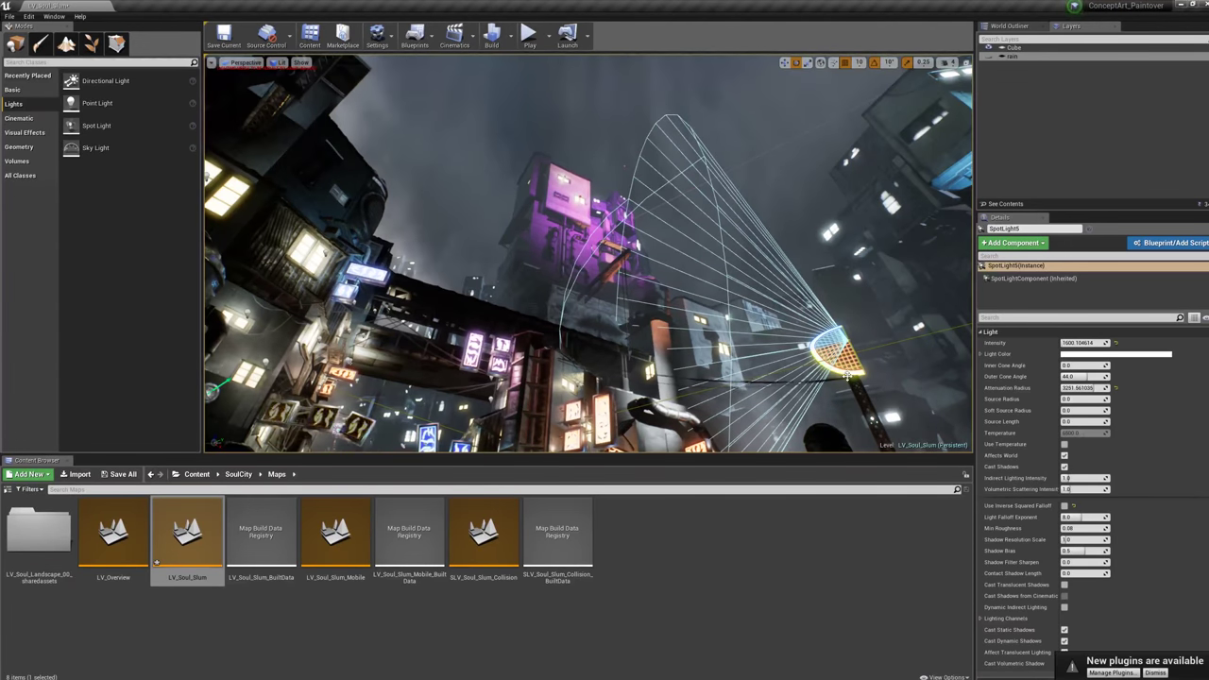
pyautogui.moveTo(831, 309)
pyautogui.mouseDown()
pyautogui.moveTo(846, 306)
pyautogui.moveTo(854, 346)
pyautogui.moveTo(777, 392)
pyautogui.moveTo(800, 426)
pyautogui.moveTo(826, 403)
pyautogui.moveTo(902, 382)
pyautogui.moveTo(866, 360)
pyautogui.moveTo(935, 348)
pyautogui.moveTo(883, 361)
pyautogui.mouseUp()
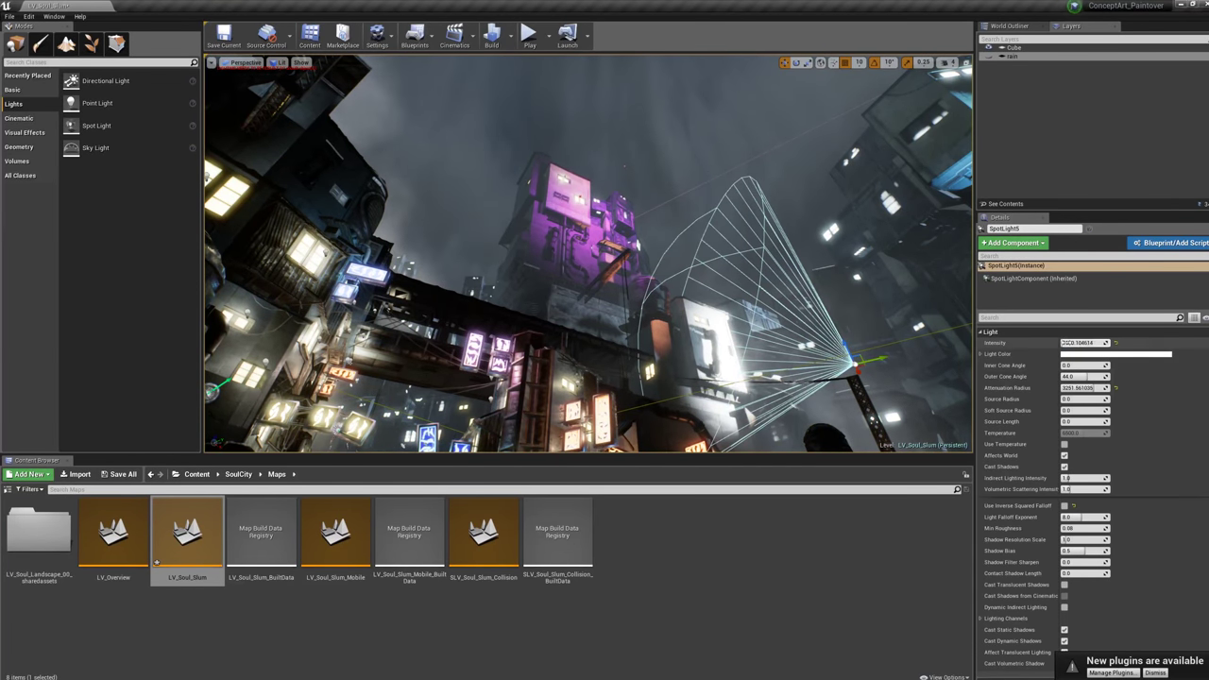
# - Set the spot light's intensity to 250 and its light color to a saturated orange
pyautogui.click(1067, 343)
pyautogui.write('250')
pyautogui.press('Return')
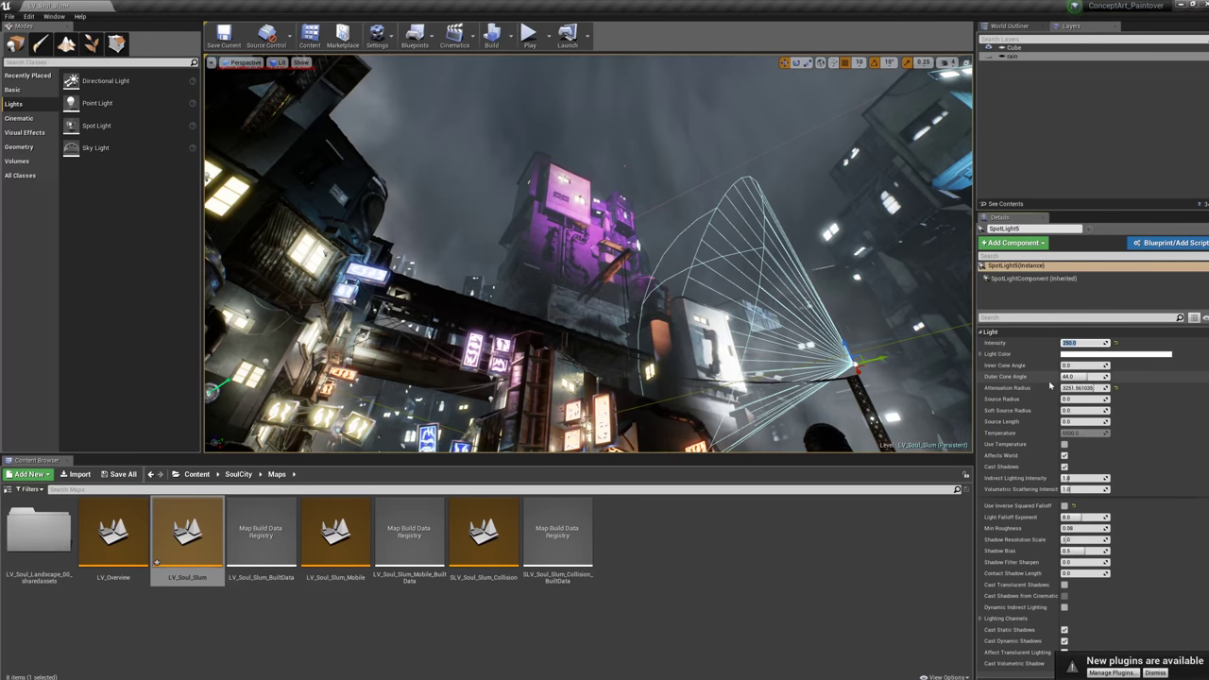
pyautogui.click(1114, 354)
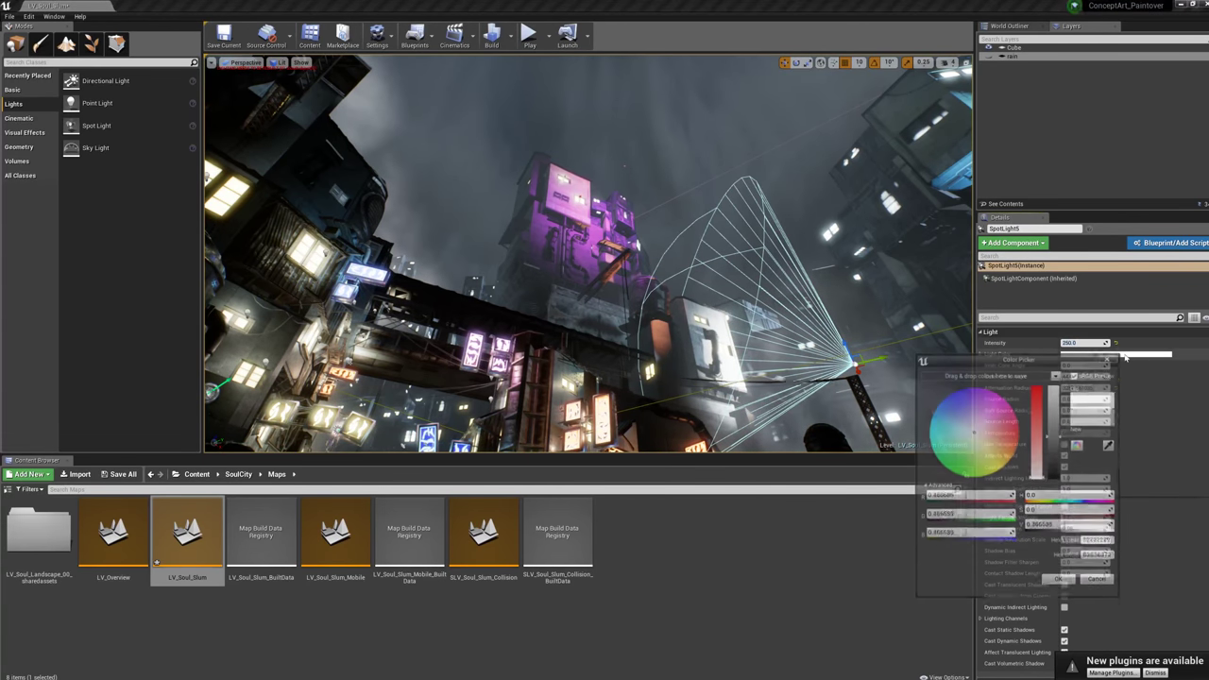
pyautogui.click(1014, 444)
pyautogui.moveTo(1016, 443); pyautogui.dragTo(1052, 451)
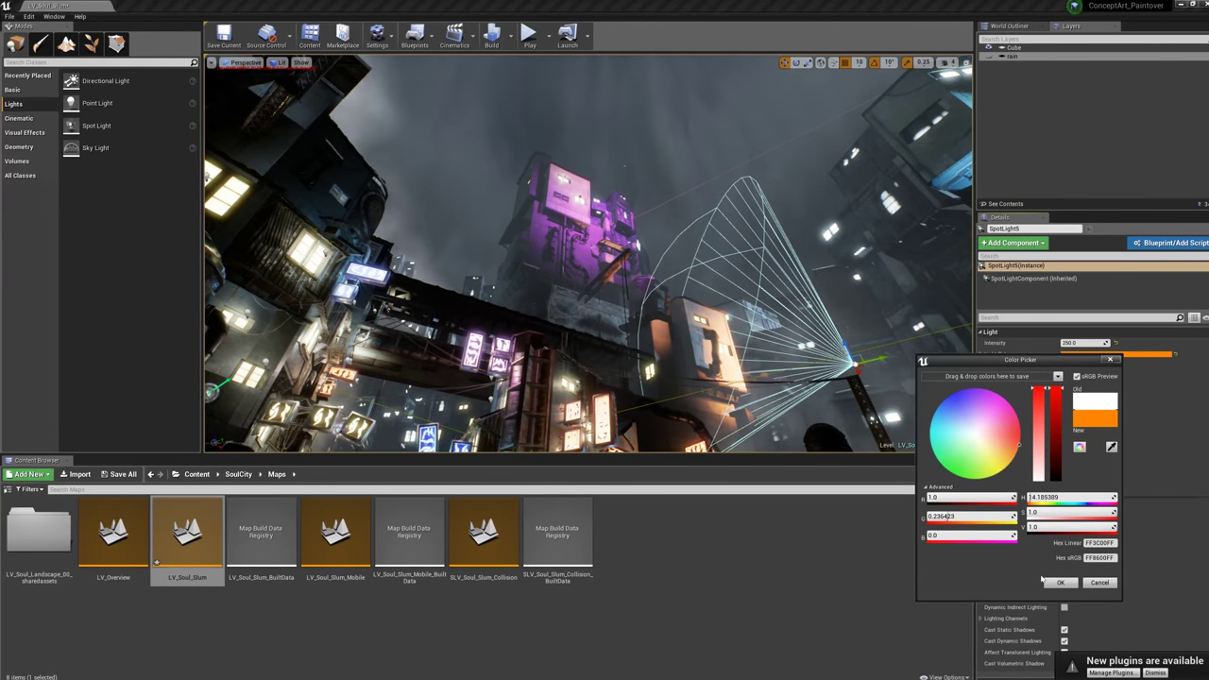
pyautogui.click(1059, 581)
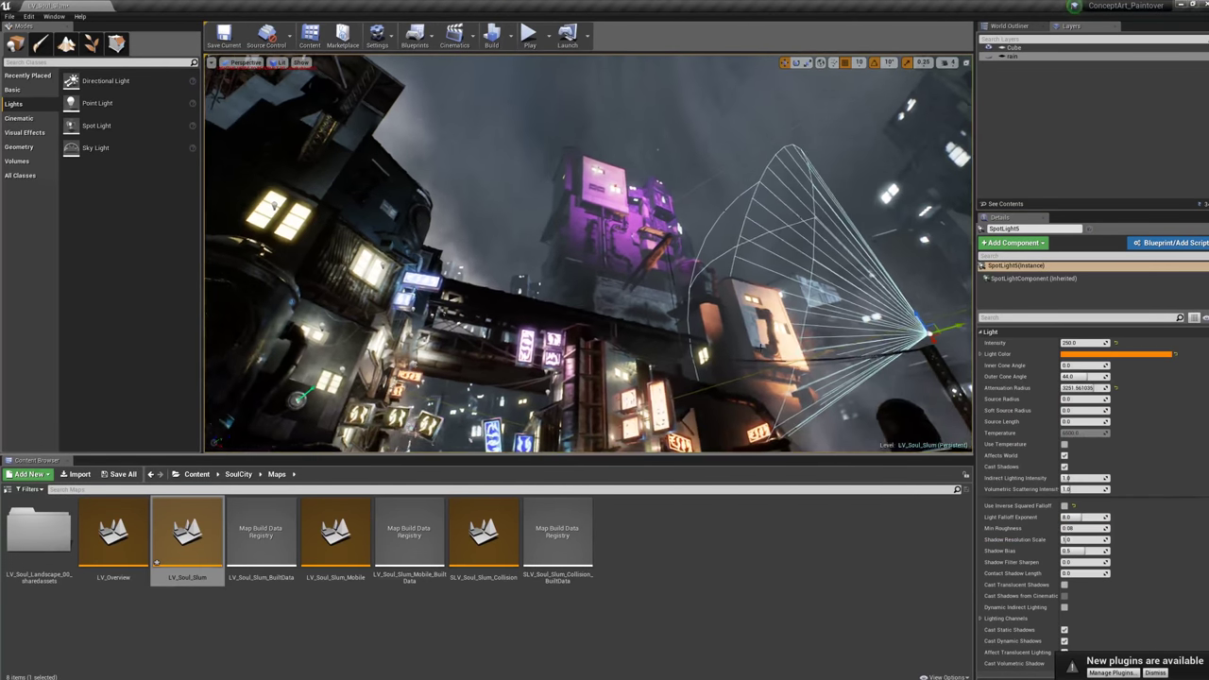
# - Find and select the purple point light above the tower, PointLight18
pyautogui.moveTo(690, 231); pyautogui.dragTo(736, 279, button='right')
pyautogui.click(690, 232)
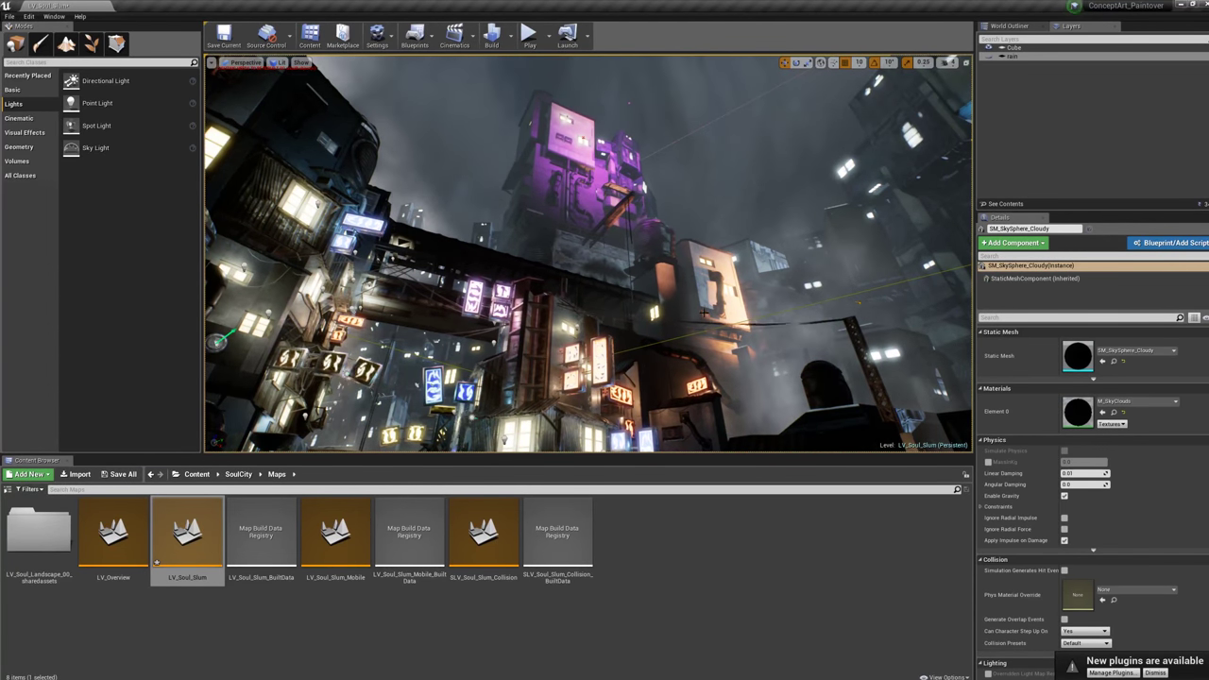
pyautogui.click(751, 354)
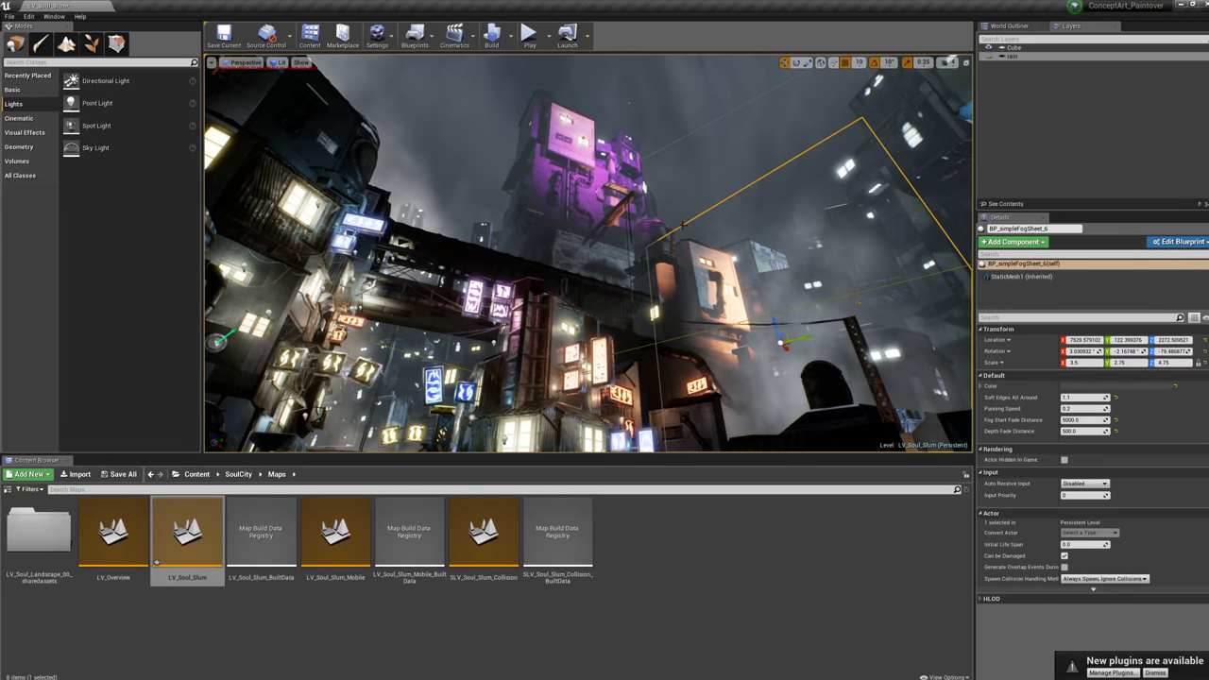
pyautogui.click(597, 178)
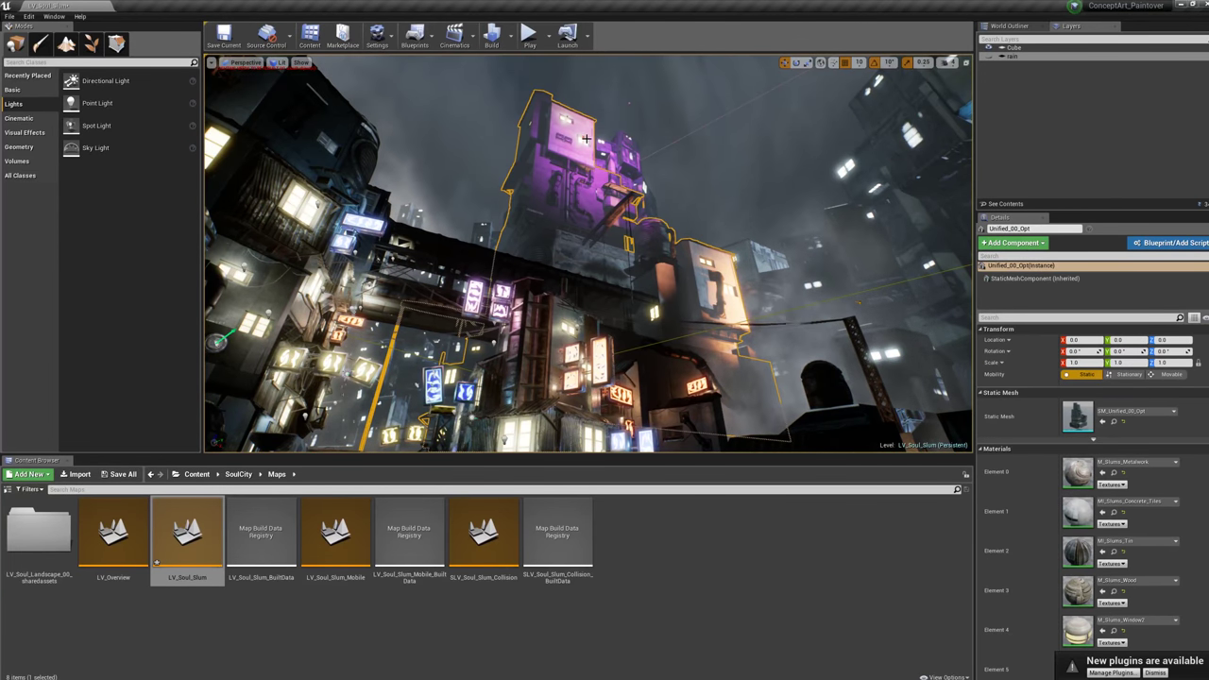
pyautogui.click(583, 138)
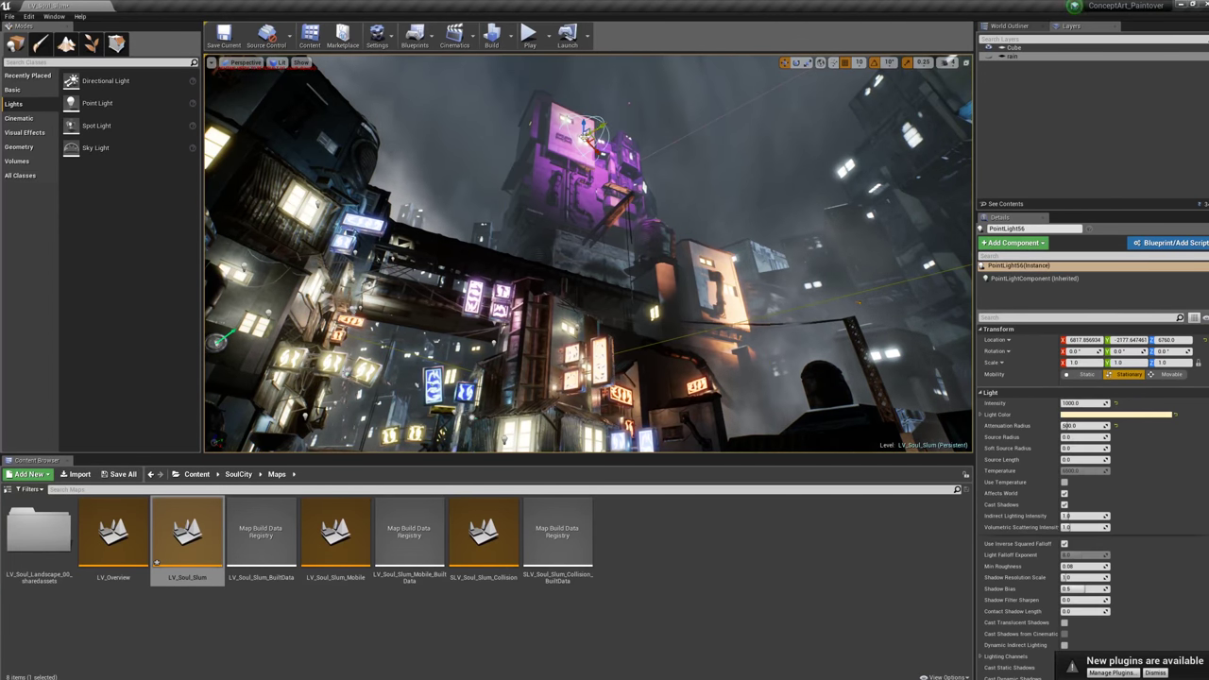
pyautogui.click(533, 160)
pyautogui.click(1008, 27)
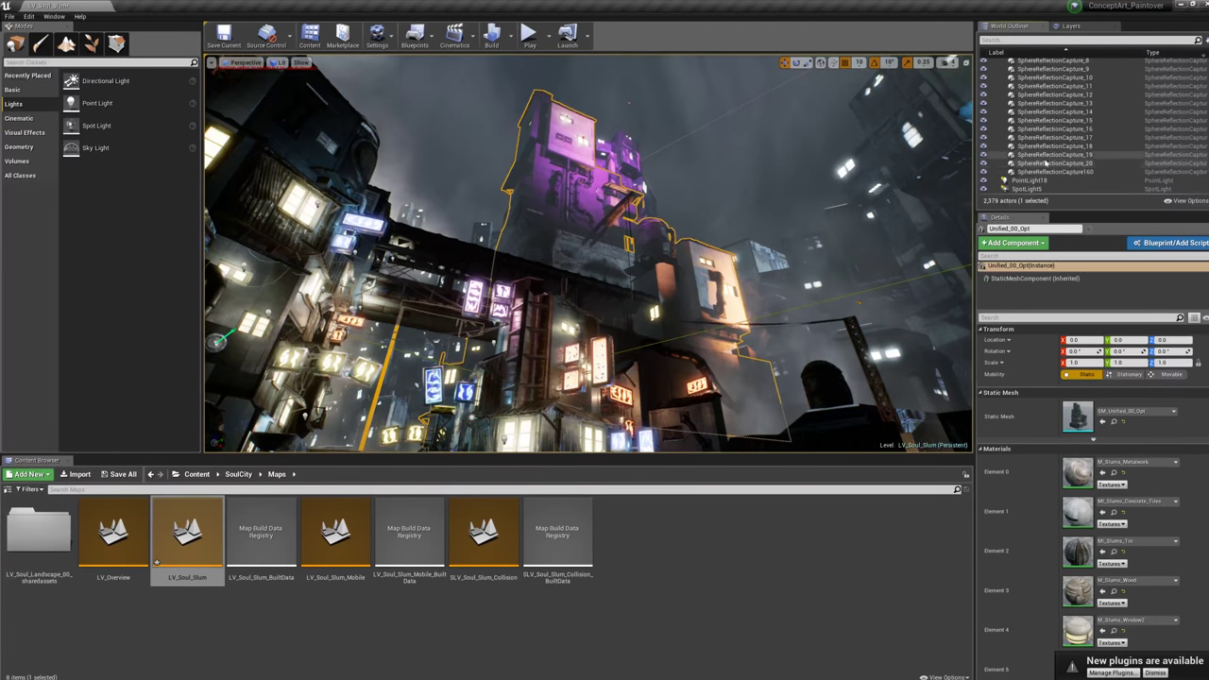
pyautogui.click(1033, 179)
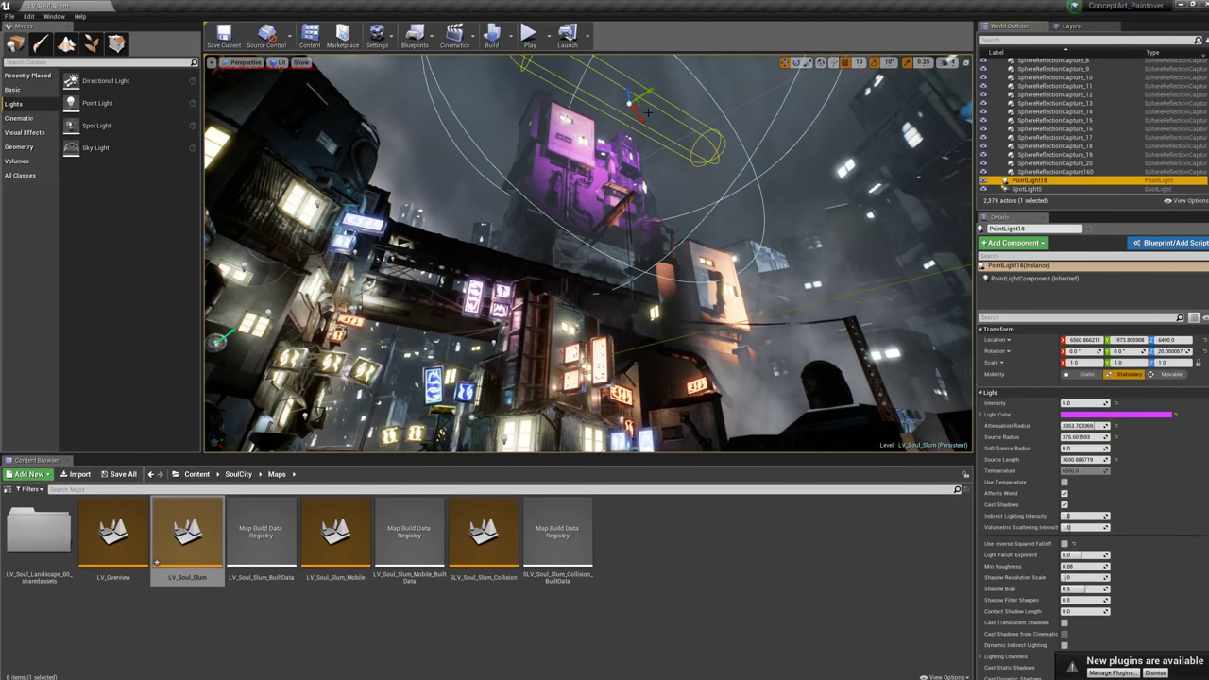
# - Move the purple point light lower along the tower, to about X 7161, Y -994, Z 5830
pyautogui.moveTo(637, 117)
pyautogui.mouseDown()
pyautogui.moveTo(612, 80)
pyautogui.moveTo(654, 125)
pyautogui.moveTo(671, 121)
pyautogui.moveTo(638, 133)
pyautogui.moveTo(656, 139)
pyautogui.moveTo(657, 119)
pyautogui.moveTo(648, 129)
pyautogui.mouseUp()
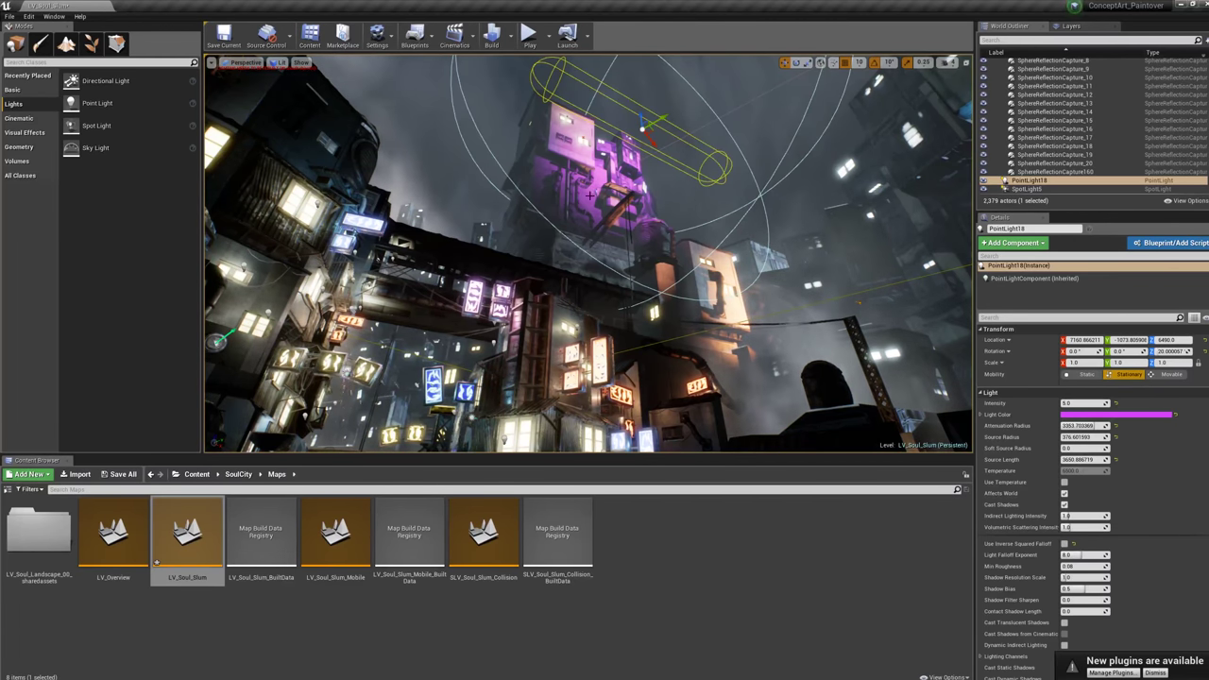
pyautogui.moveTo(660, 121); pyautogui.dragTo(906, 83)
pyautogui.hotkey('ctrl', 'z')
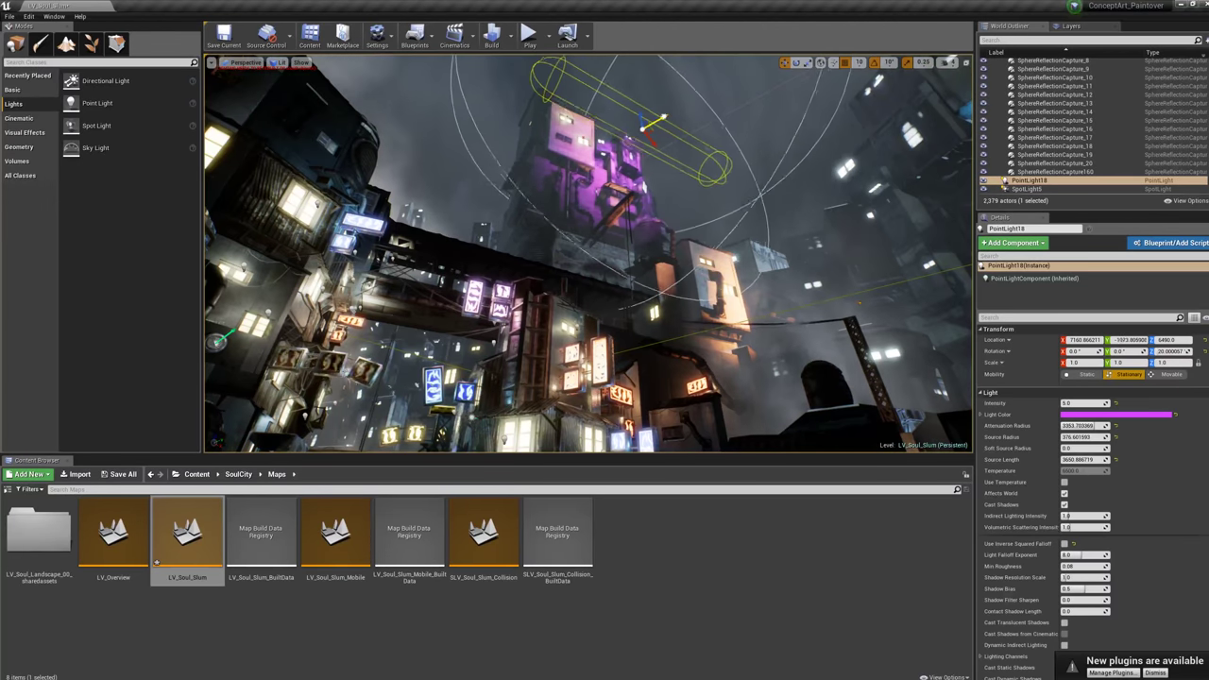
pyautogui.moveTo(666, 117); pyautogui.dragTo(651, 149)
pyautogui.moveTo(573, 200); pyautogui.dragTo(587, 140, button='right')
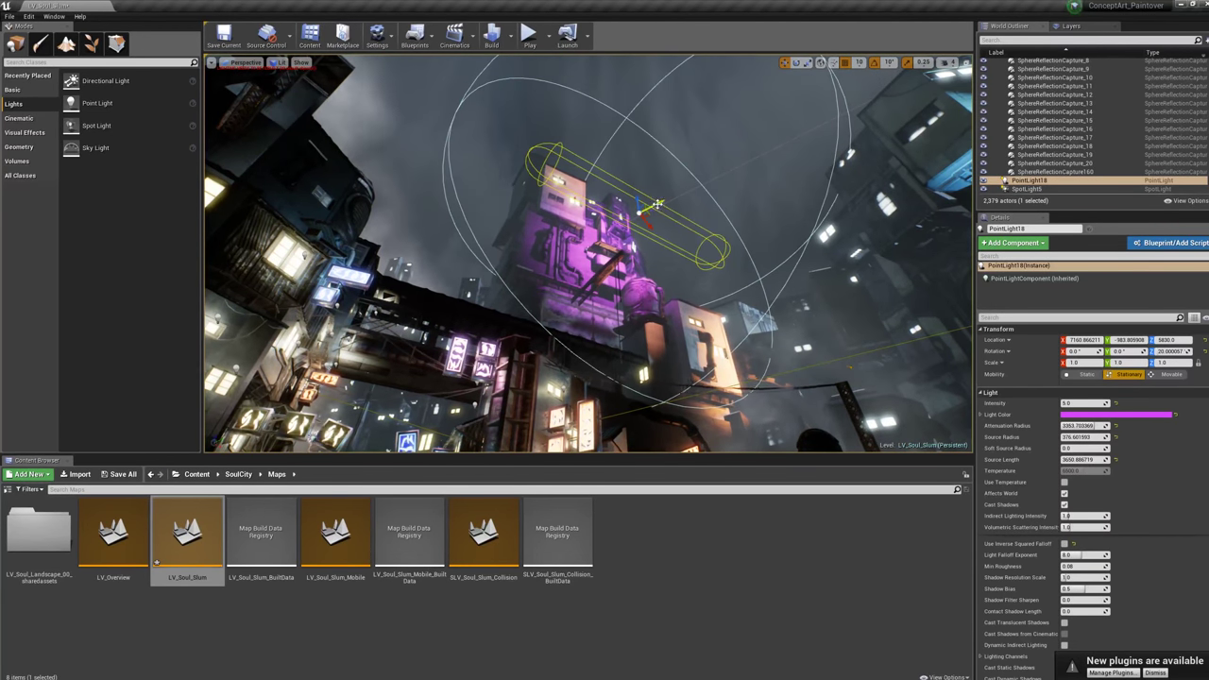
pyautogui.moveTo(661, 203); pyautogui.dragTo(701, 197)
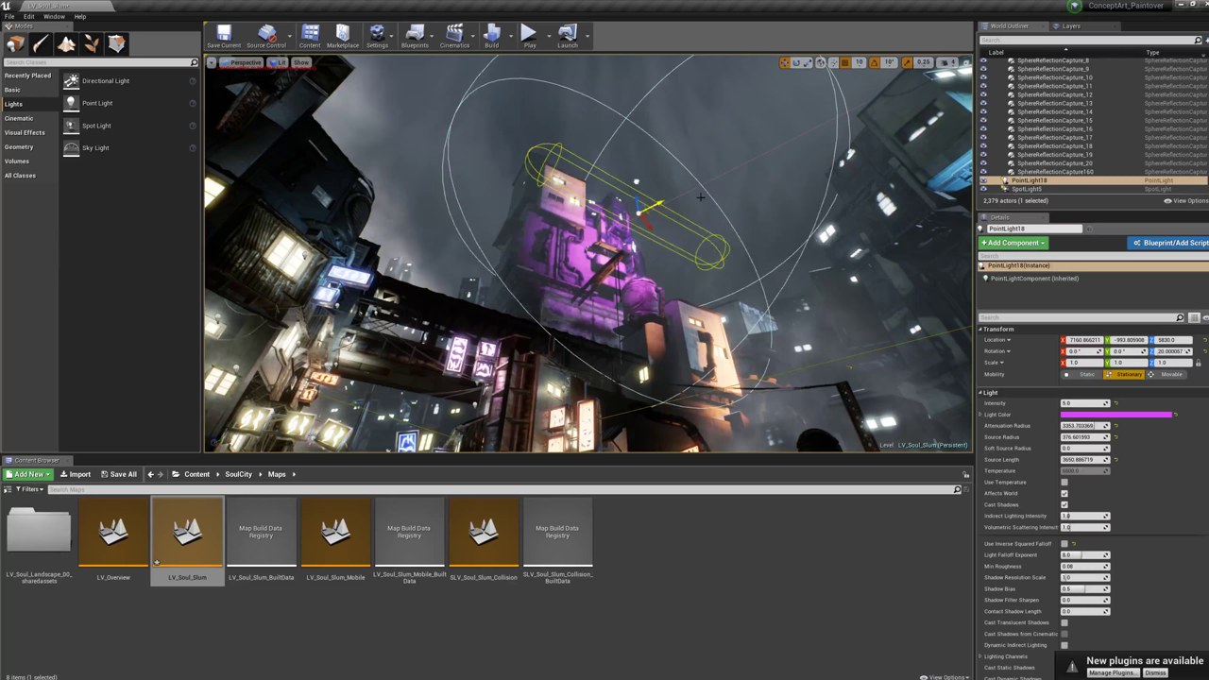
# - Set the mobility of both the purple point light and the orange spot light to Movable
pyautogui.click(1171, 375)
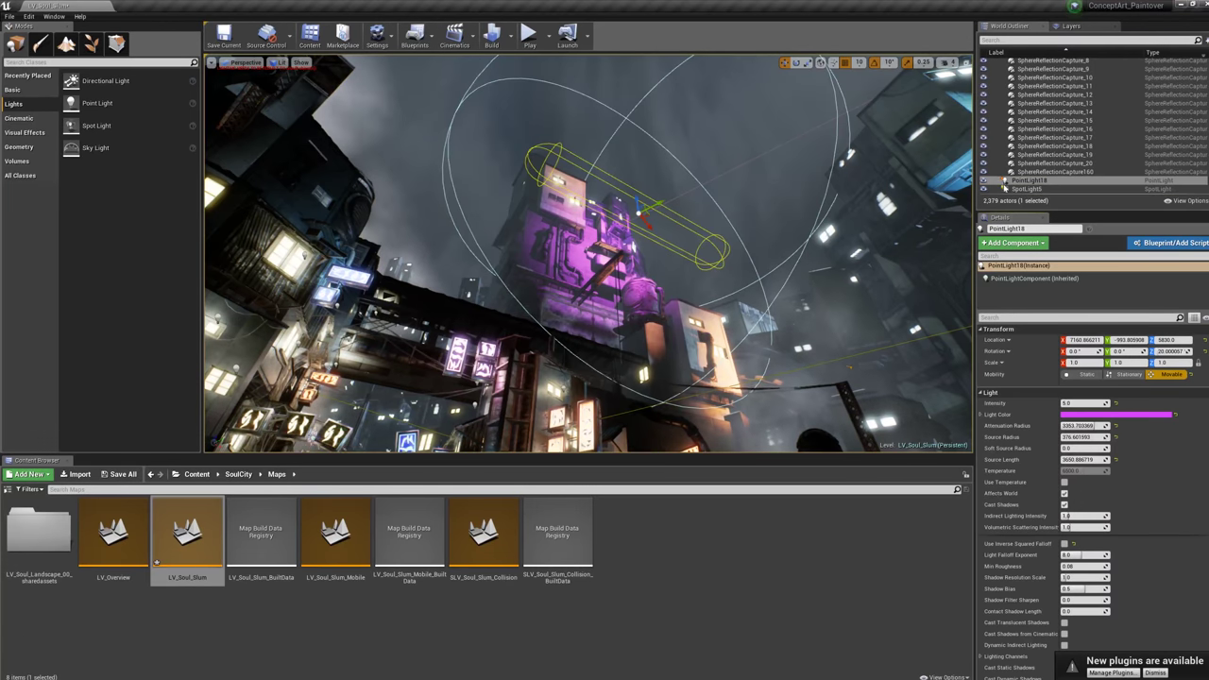
pyautogui.click(1005, 189)
pyautogui.click(1005, 181)
pyautogui.click(1016, 188)
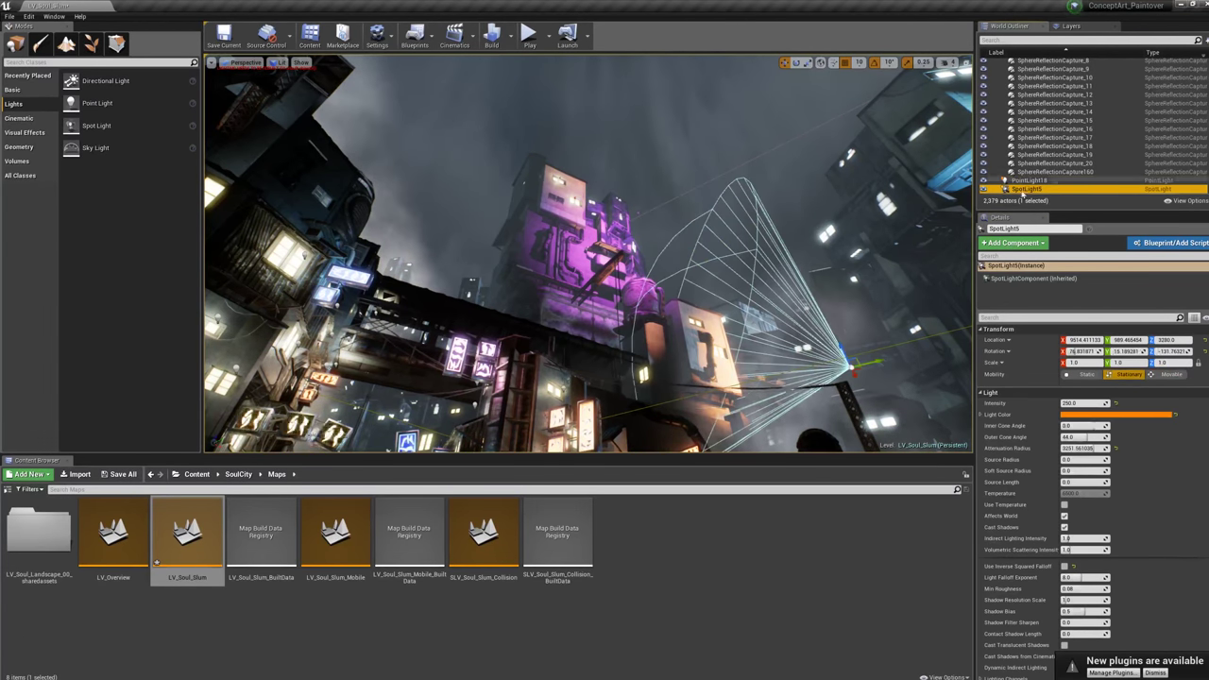
pyautogui.click(1168, 374)
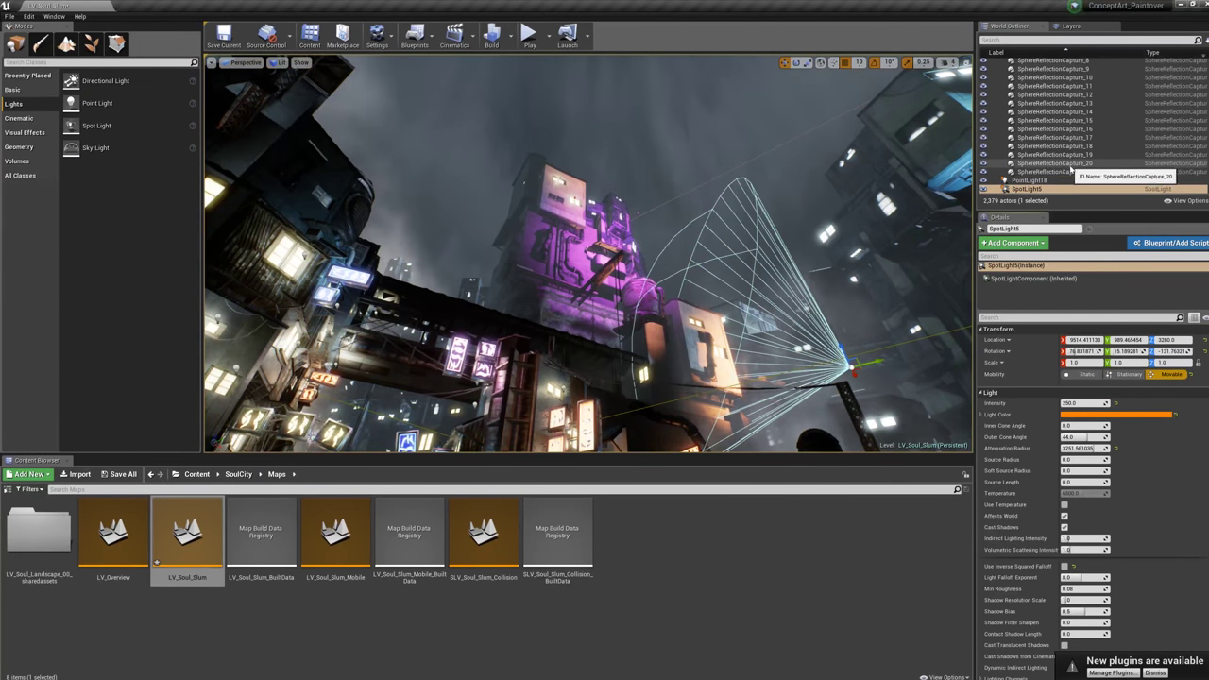
pyautogui.scroll(5, 1029, 141)
pyautogui.scroll(10, 1028, 141)
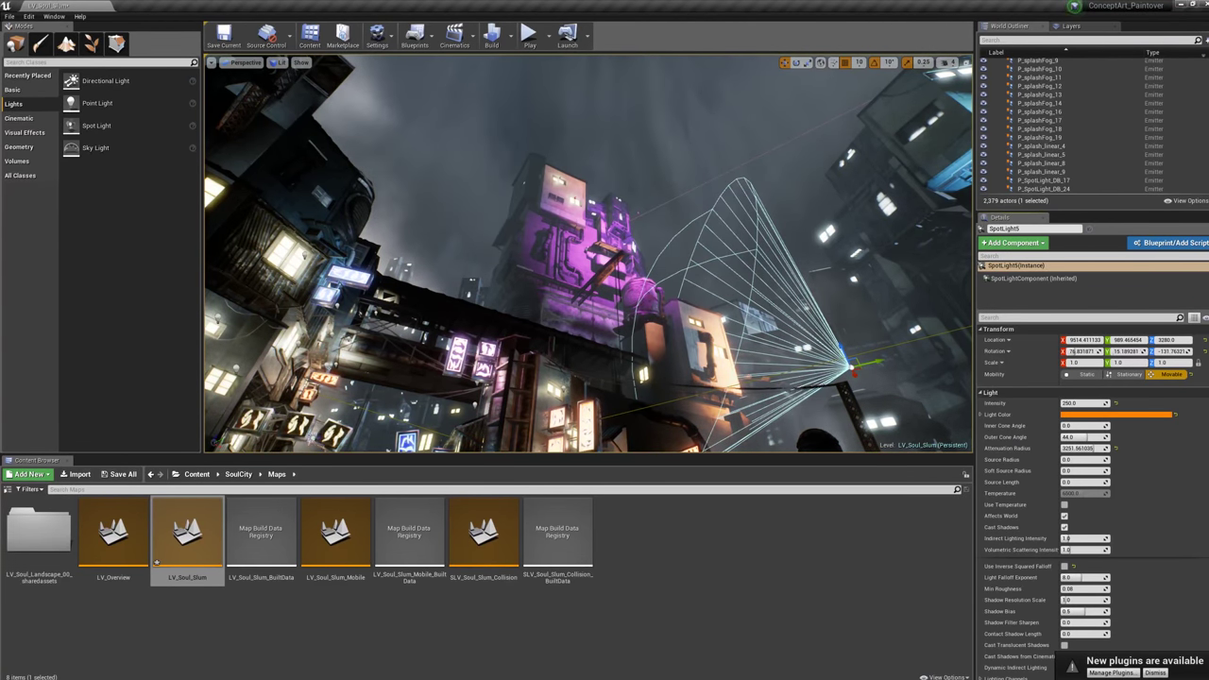
pyautogui.scroll(15, 1028, 142)
pyautogui.moveTo(1202, 62); pyautogui.dragTo(1203, 198)
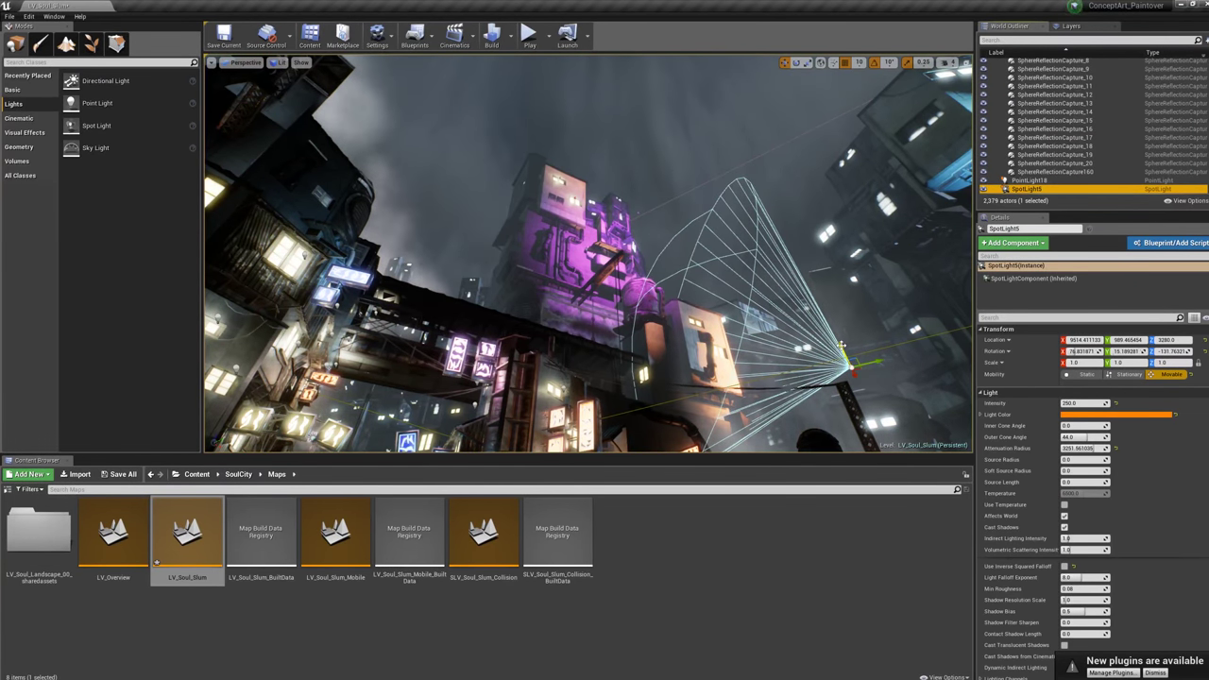
# - Move the orange spot light up to the purple tower, to about X 8294, Y -861, Z 5220, and adjust its rotation
pyautogui.moveTo(840, 346); pyautogui.dragTo(716, 297)
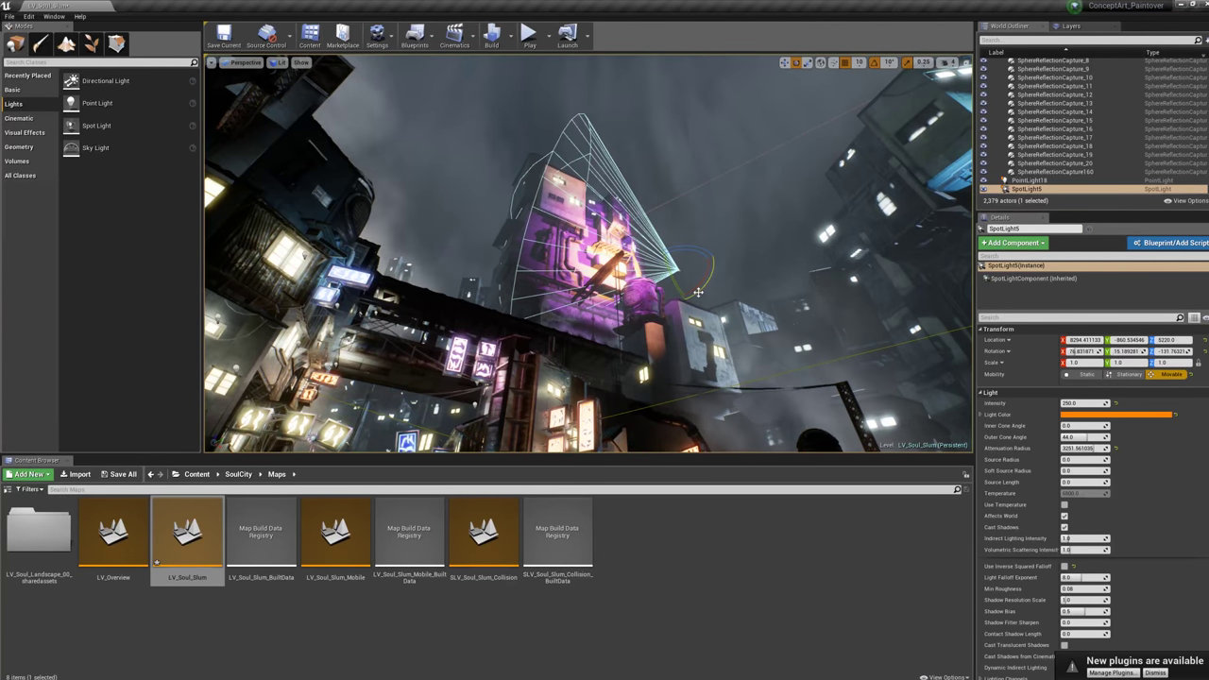
pyautogui.moveTo(698, 292)
pyautogui.mouseDown()
pyautogui.moveTo(700, 236)
pyautogui.moveTo(677, 281)
pyautogui.mouseUp()
pyautogui.moveTo(677, 282); pyautogui.dragTo(658, 310, button='right')
# - Duplicate the shanty building SM_ShantyLODFar14 onto the tower's top, at about X 7279, Y -2611, Z 7149, and rotate the copy
pyautogui.click(567, 302)
pyautogui.click(562, 150)
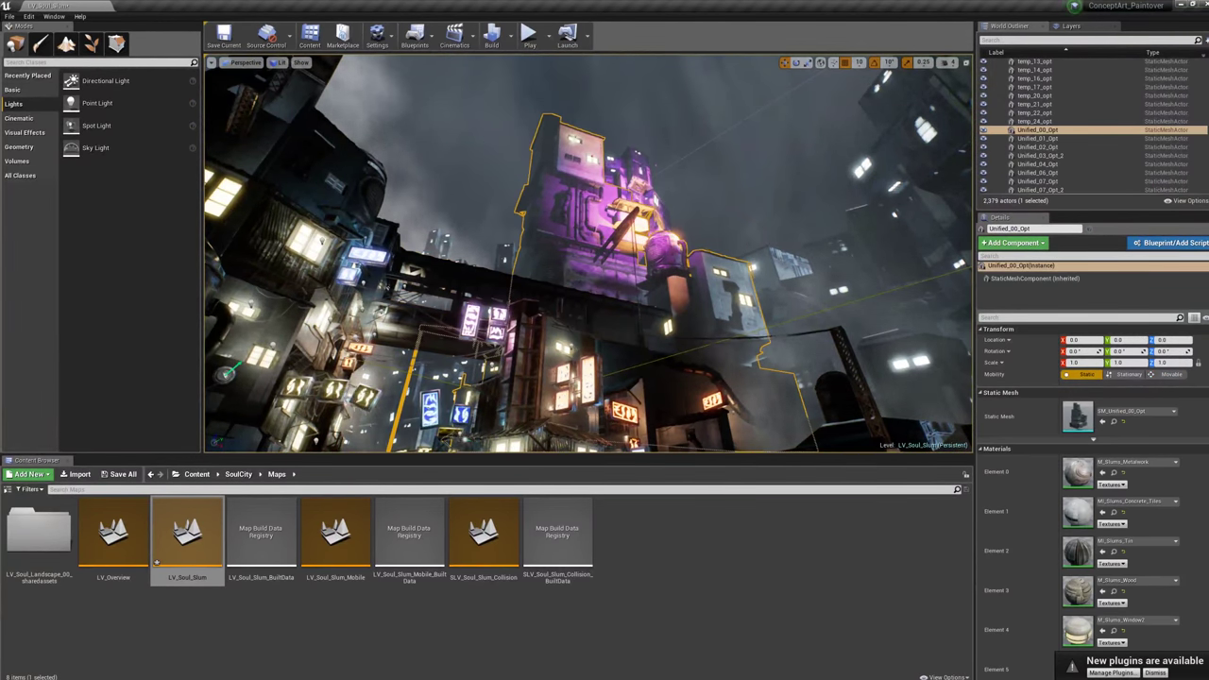
pyautogui.click(510, 166)
pyautogui.moveTo(546, 169); pyautogui.dragTo(546, 208)
pyautogui.click(523, 150)
pyautogui.click(613, 225)
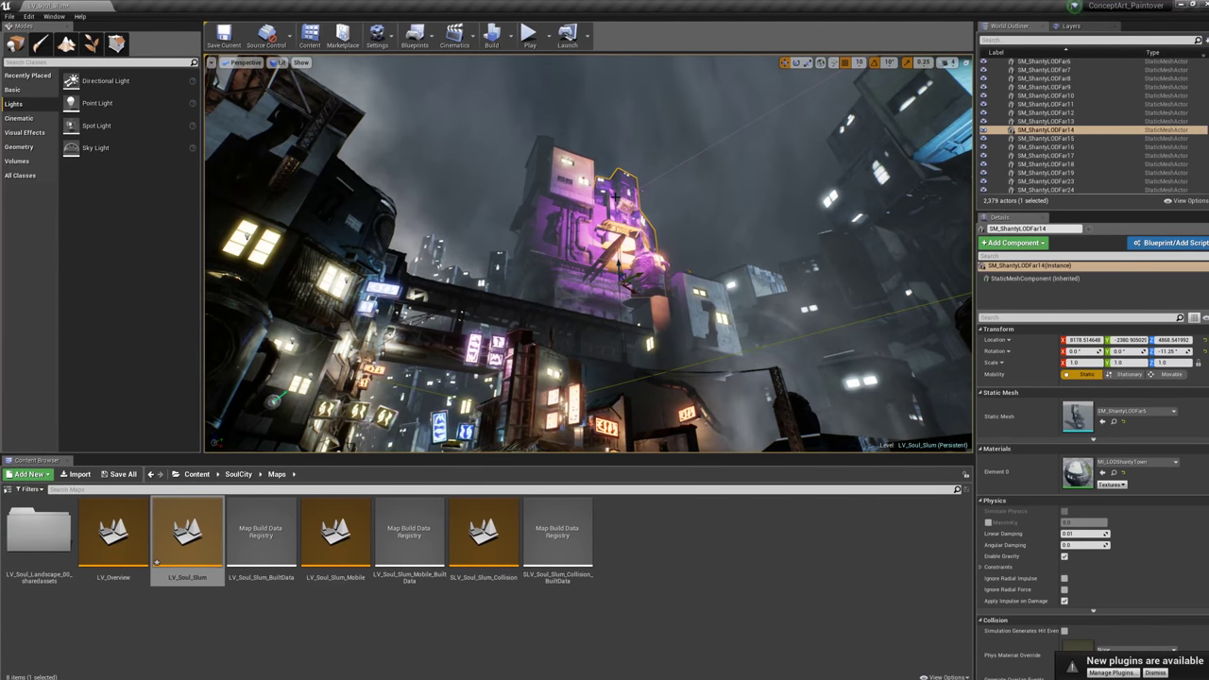
pyautogui.moveTo(613, 225); pyautogui.dragTo(561, 248, button='right')
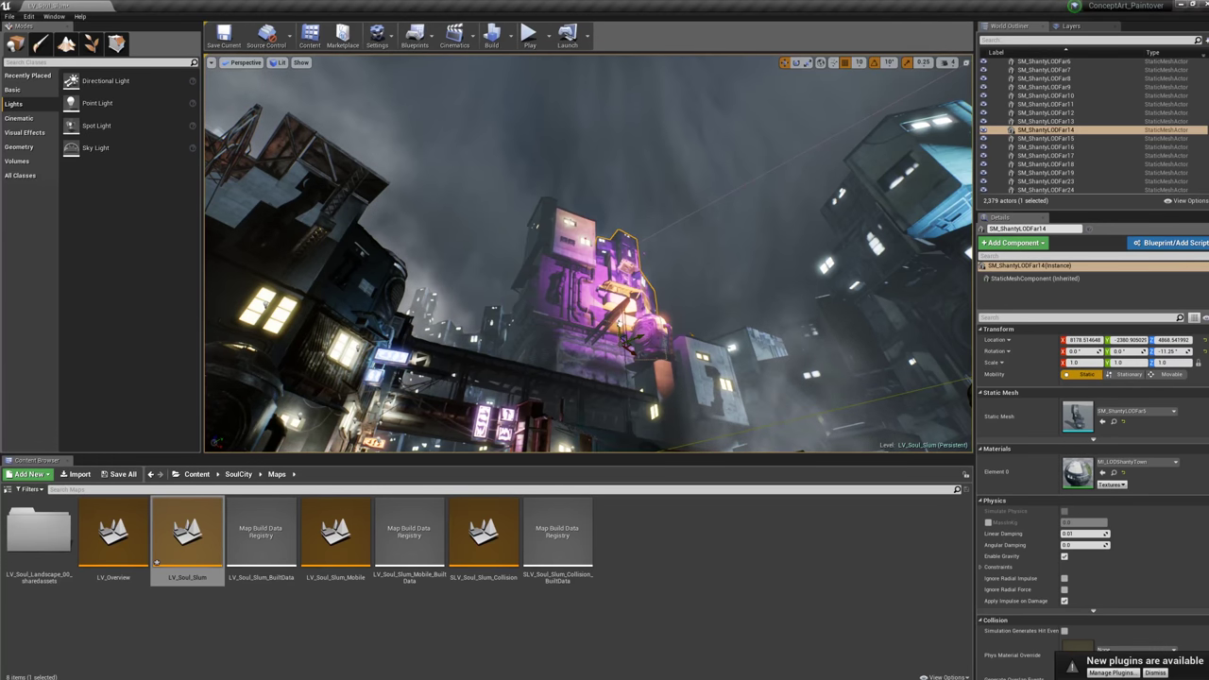
pyautogui.keyDown('alt'); pyautogui.moveTo(629, 330); pyautogui.dragTo(624, 264); pyautogui.keyUp('alt')
pyautogui.press('e')
pyautogui.press('w')
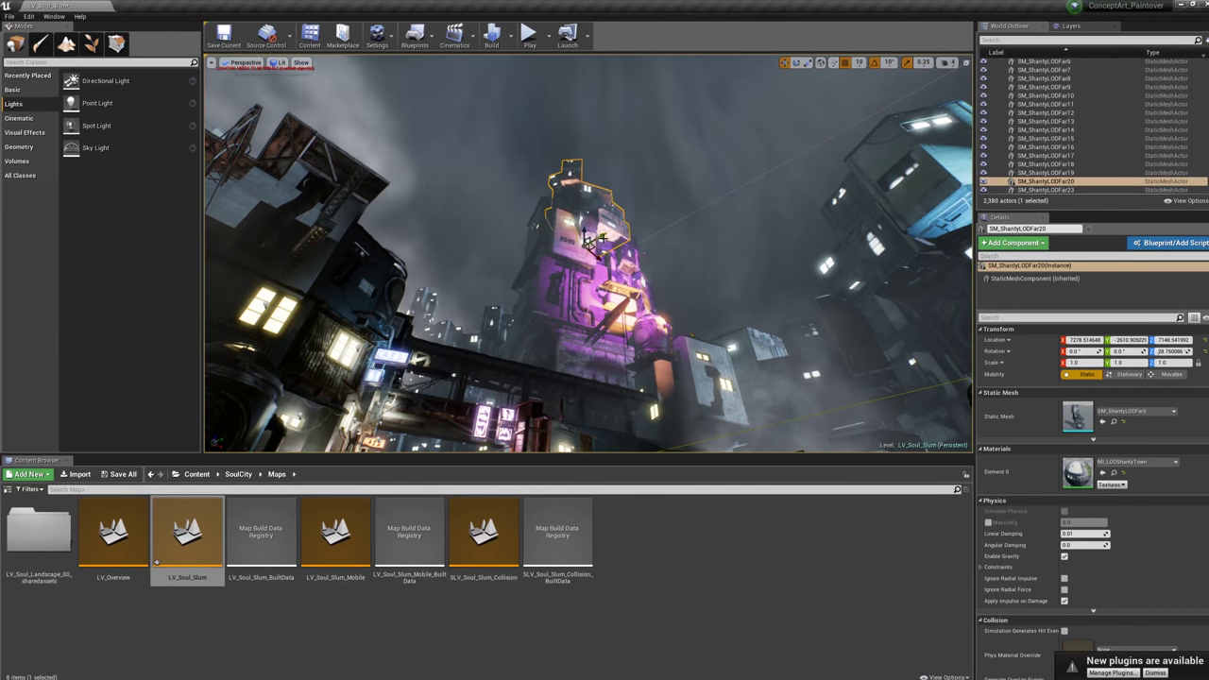
# - Stack two more copies of the shanty building on the tower, rotating the uppermost one to about -141° around Z
pyautogui.moveTo(587, 222)
pyautogui.keyDown('alt'); pyautogui.mouseDown()
pyautogui.moveTo(593, 182)
pyautogui.moveTo(566, 226)
pyautogui.moveTo(538, 200)
pyautogui.moveTo(565, 189)
pyautogui.moveTo(586, 202)
pyautogui.mouseUp(); pyautogui.keyUp('alt')
pyautogui.moveTo(586, 202); pyautogui.dragTo(607, 377, button='right')
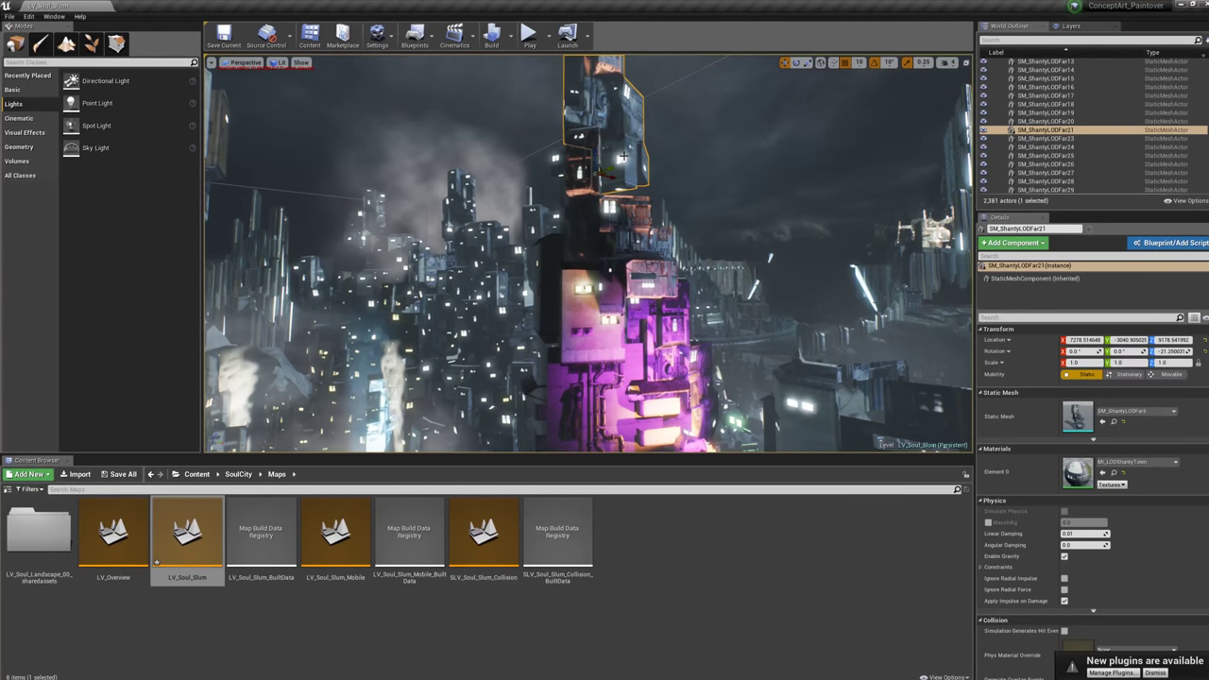
pyautogui.moveTo(612, 170); pyautogui.dragTo(618, 132)
pyautogui.moveTo(630, 262); pyautogui.dragTo(630, 181, button='middle')
pyautogui.press('e')
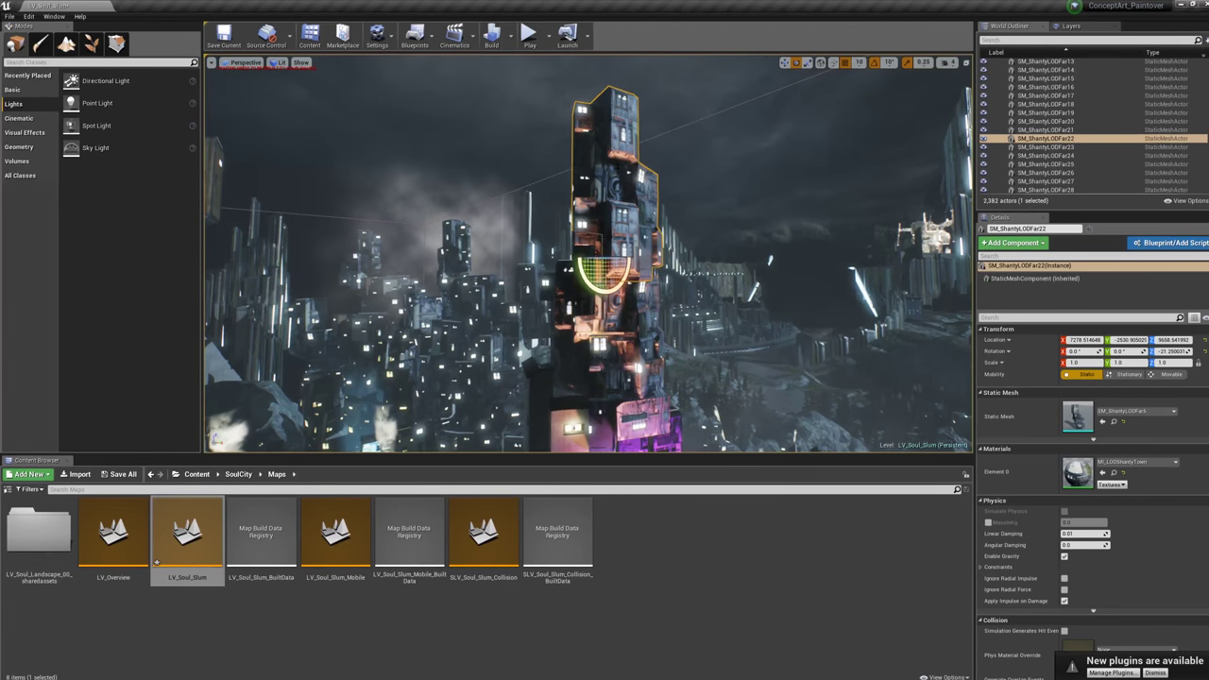
pyautogui.moveTo(602, 257); pyautogui.dragTo(552, 260)
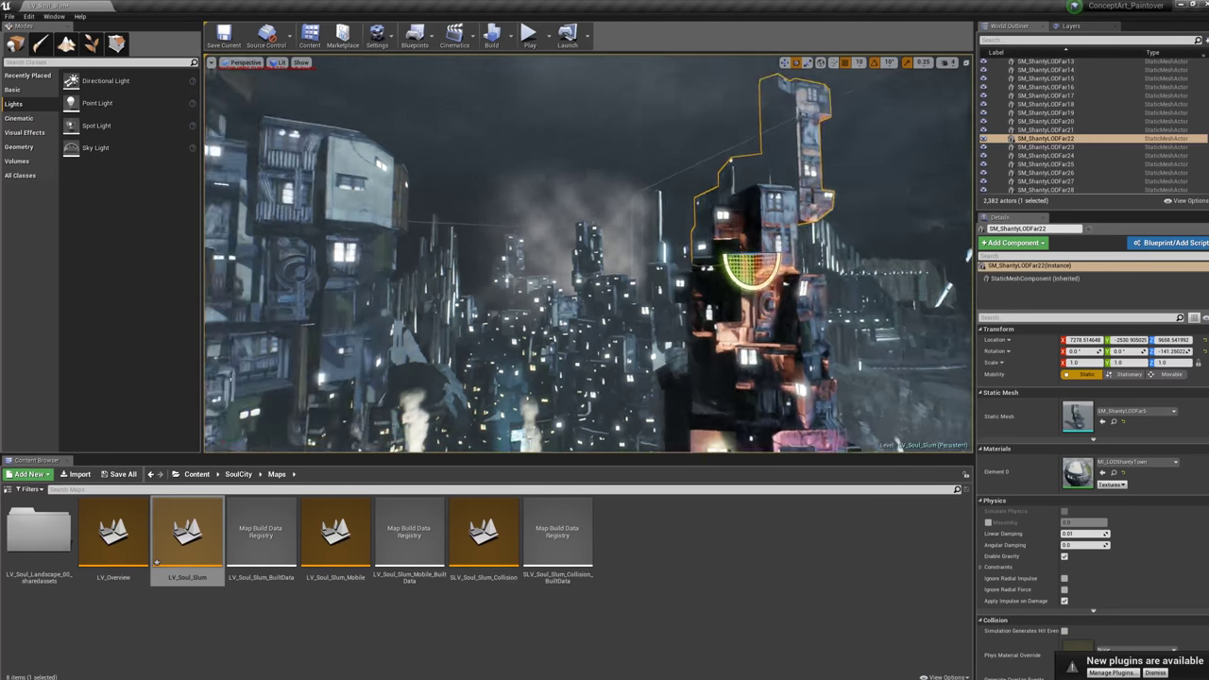
# - Inspect the stacked tower from behind and select its uppermost shanty building, SM_ShantyLODFar22
pyautogui.moveTo(697, 338); pyautogui.dragTo(850, 337, button='right')
pyautogui.press('s')
pyautogui.moveTo(534, 193); pyautogui.dragTo(534, 192, button='right')
pyautogui.press('a')
pyautogui.moveTo(663, 334); pyautogui.dragTo(608, 319, button='right')
pyautogui.click(690, 347)
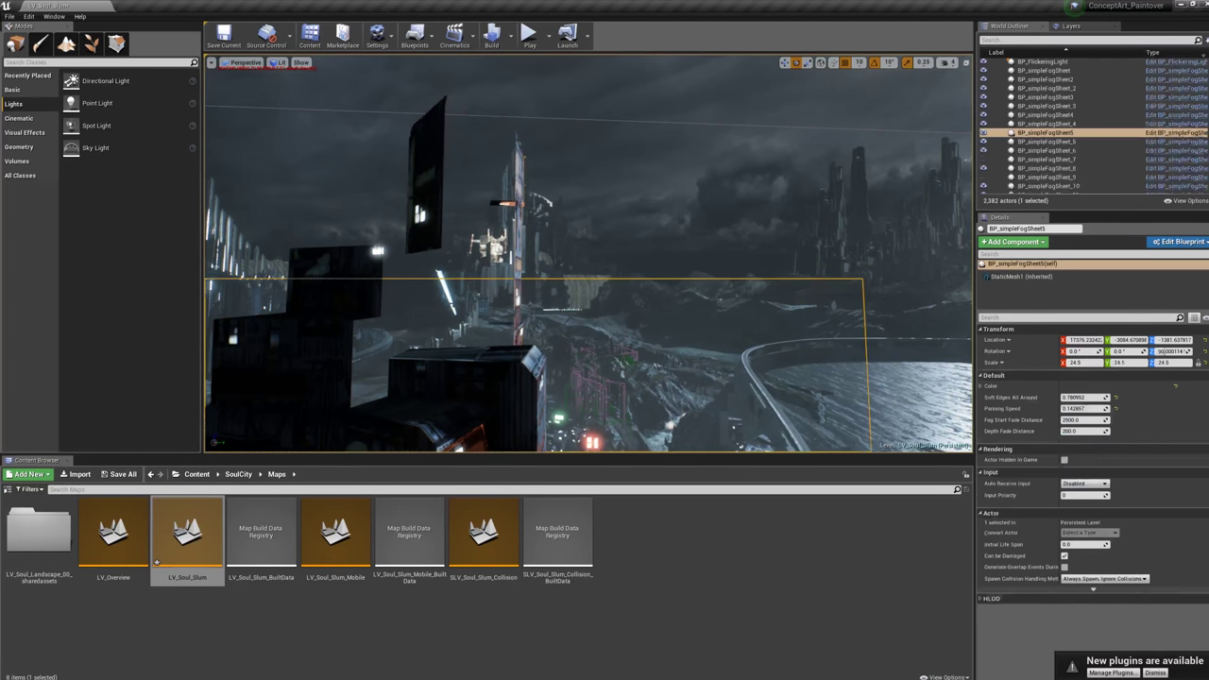
pyautogui.rightClick(533, 319)
pyautogui.click(472, 376)
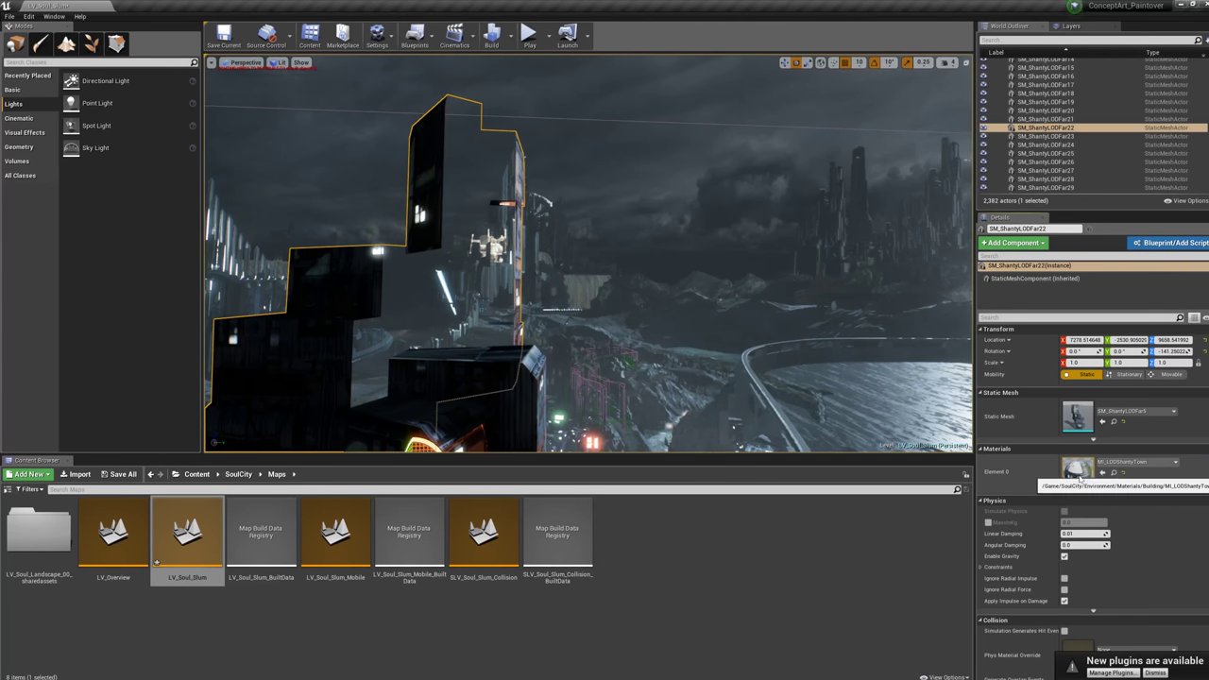
# - Open the top shanty building's material instance MI_LODShantyTown and examine it on the preview sphere from several angles
pyautogui.moveTo(1071, 461)
pyautogui.scroll(-2, 588, 253)
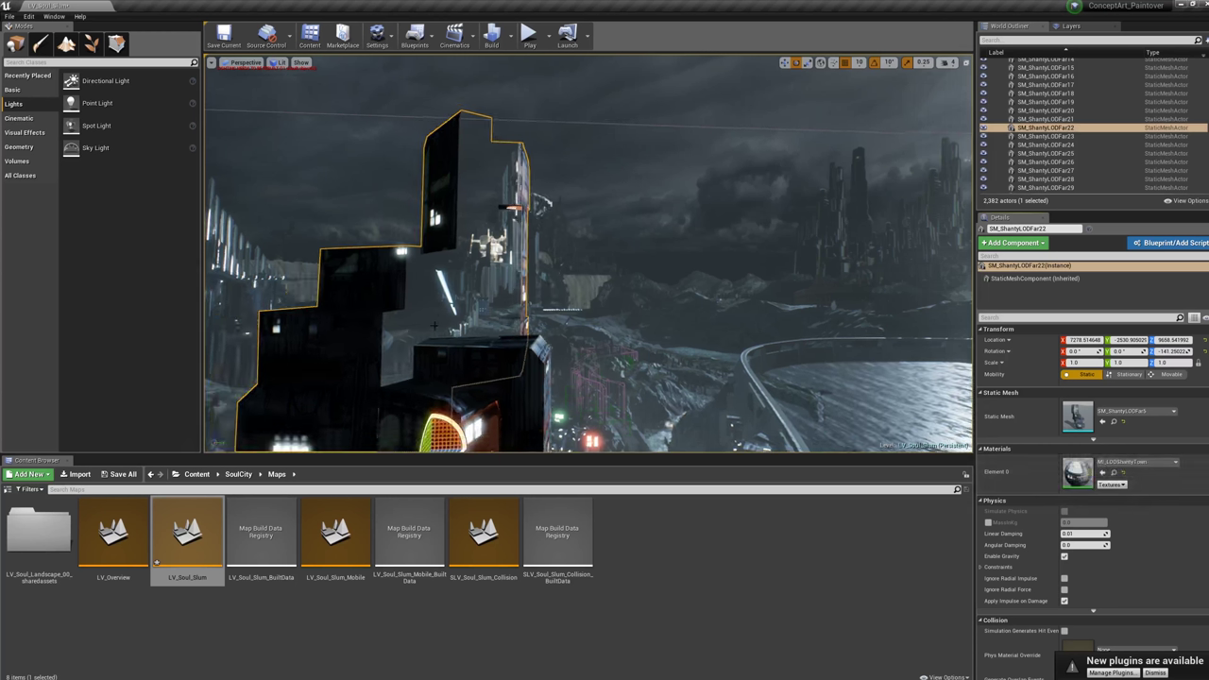
pyautogui.moveTo(588, 253); pyautogui.dragTo(543, 249, button='right')
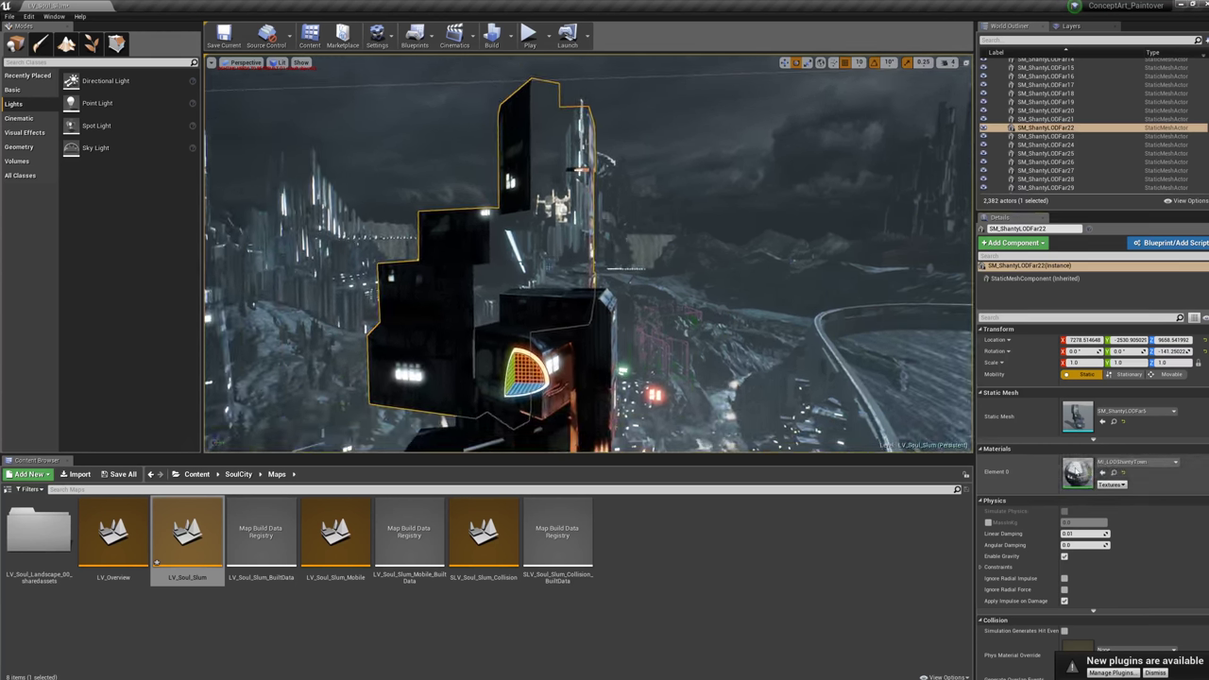
pyautogui.doubleClick(1084, 469)
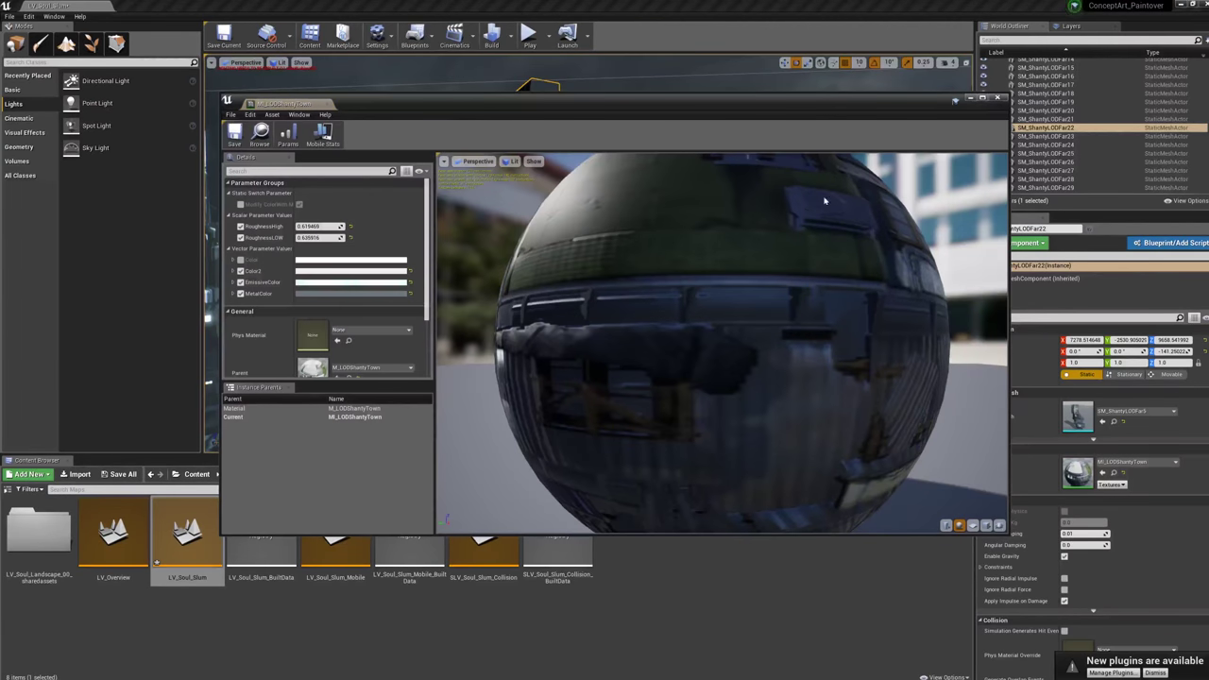
pyautogui.click(983, 98)
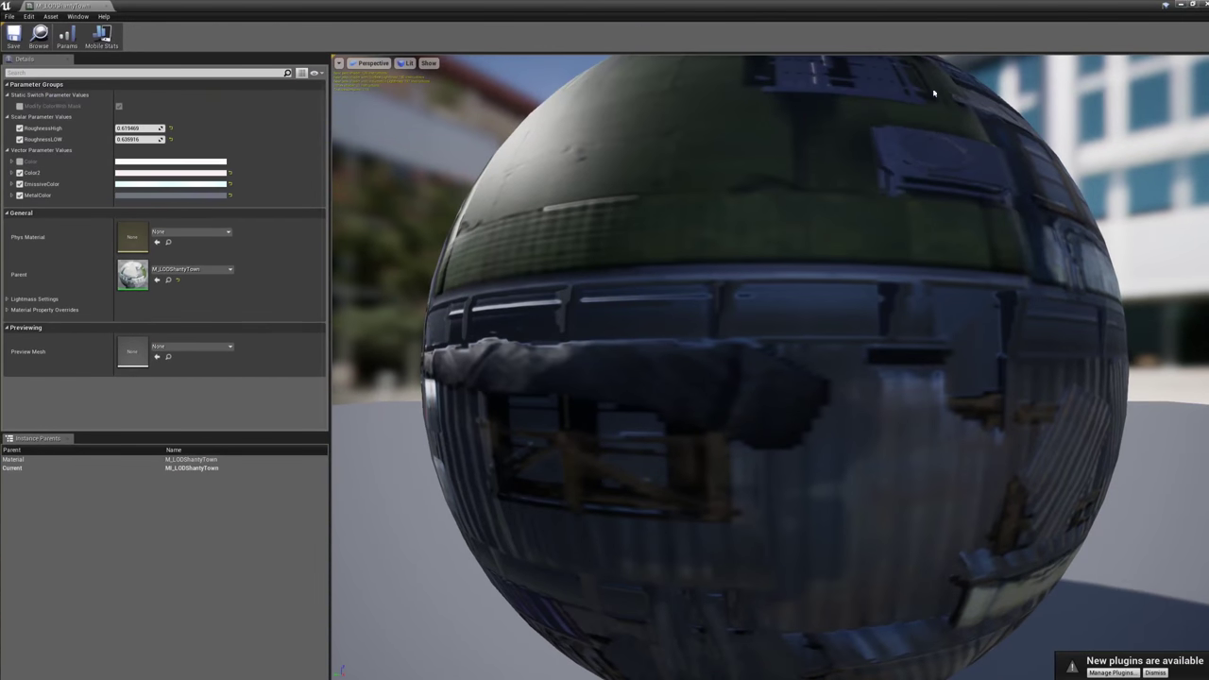
pyautogui.moveTo(907, 256); pyautogui.dragTo(849, 349)
pyautogui.scroll(-5, 840, 271)
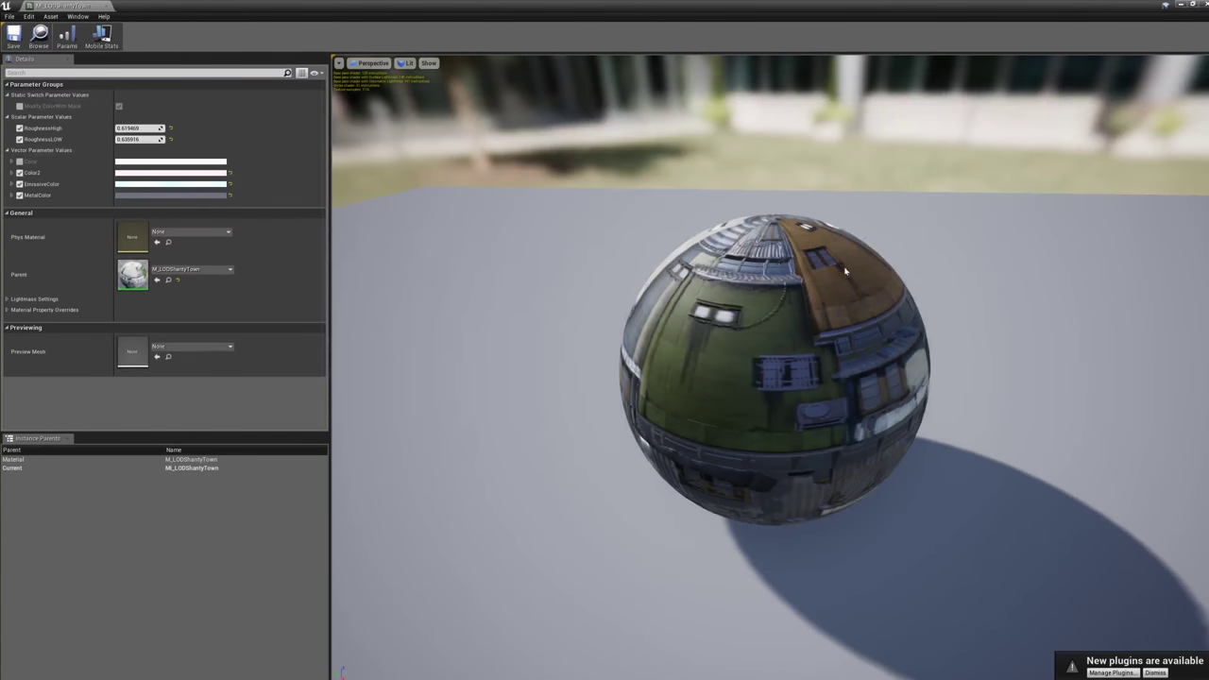
pyautogui.moveTo(557, 210); pyautogui.dragTo(520, 260)
pyautogui.moveTo(839, 361); pyautogui.dragTo(753, 342)
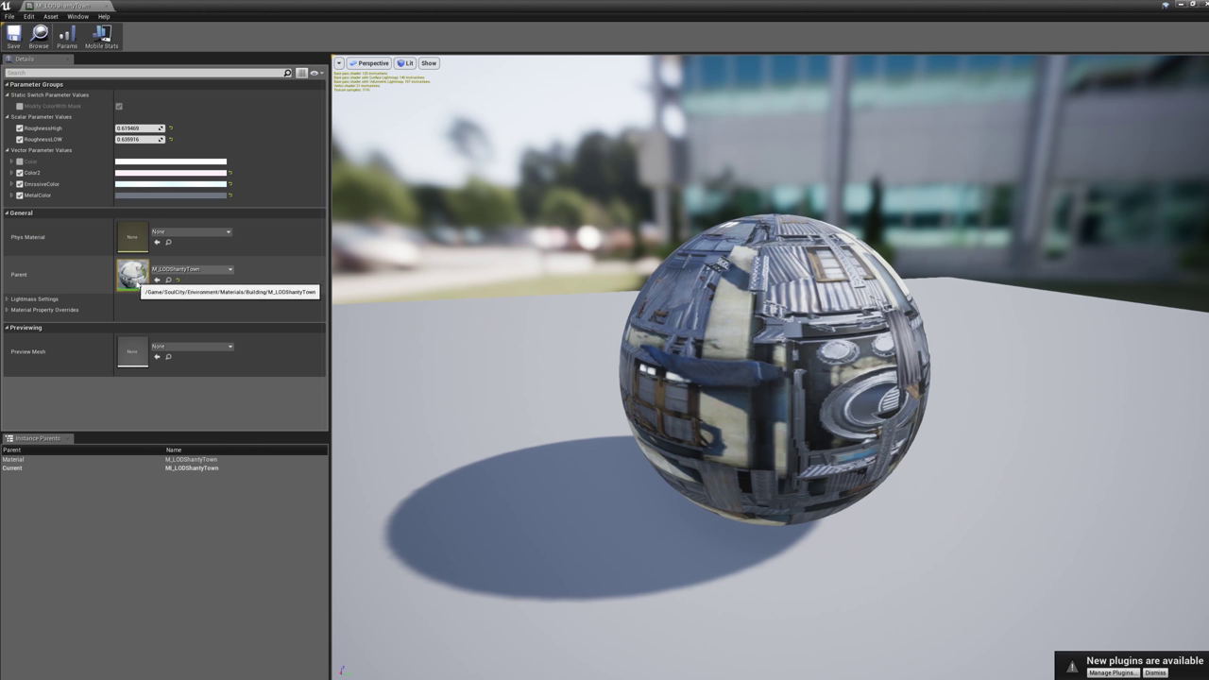
# - Make the parent material M_LODShantyTown two-sided, apply the change and return to the level
pyautogui.doubleClick(132, 274)
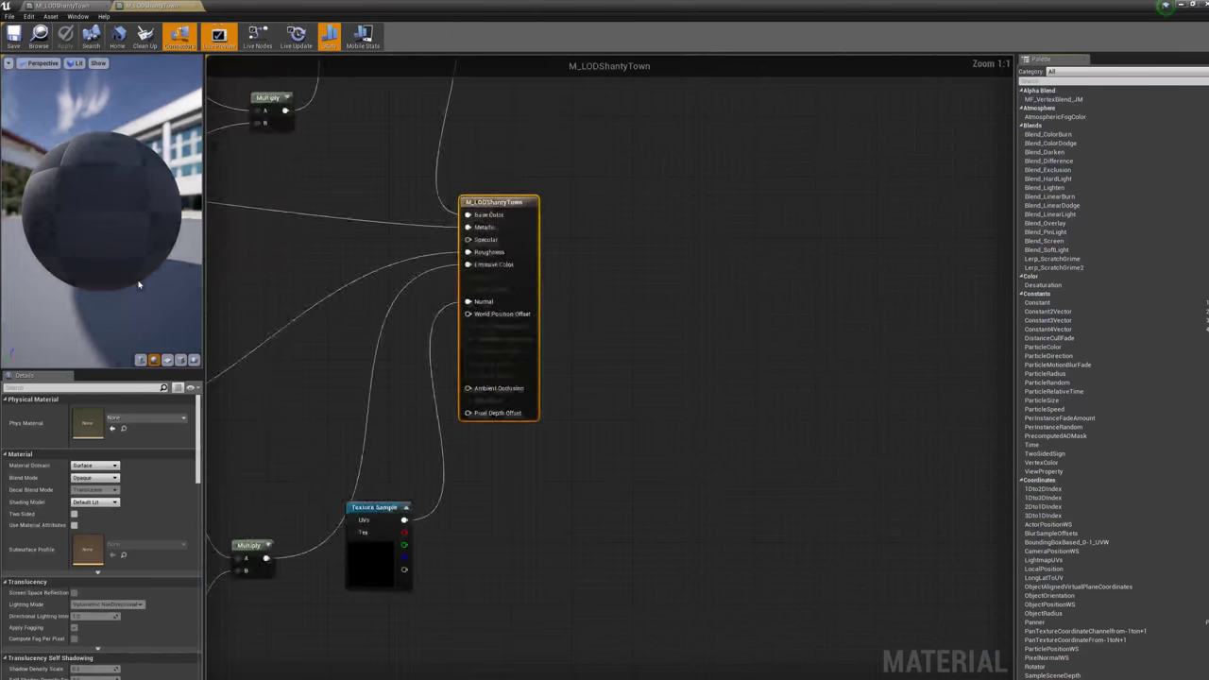
pyautogui.scroll(3, 431, 338)
pyautogui.scroll(-6, 604, 299)
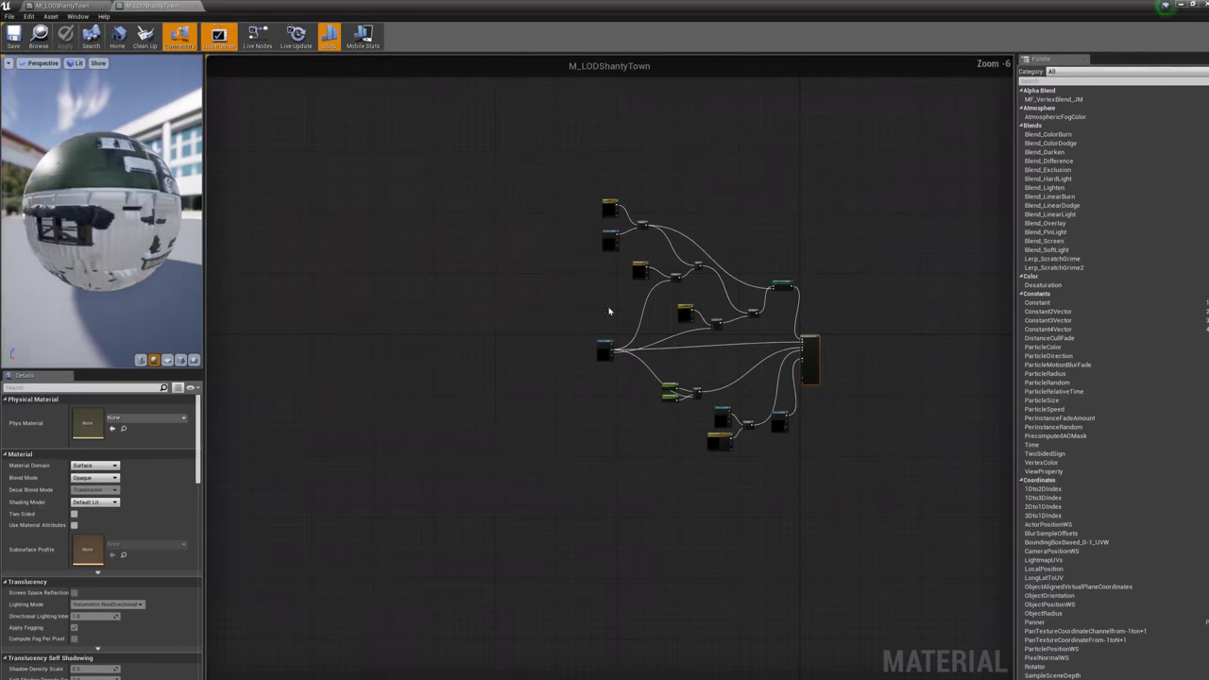
pyautogui.scroll(3, 502, 299)
pyautogui.scroll(-1, 492, 318)
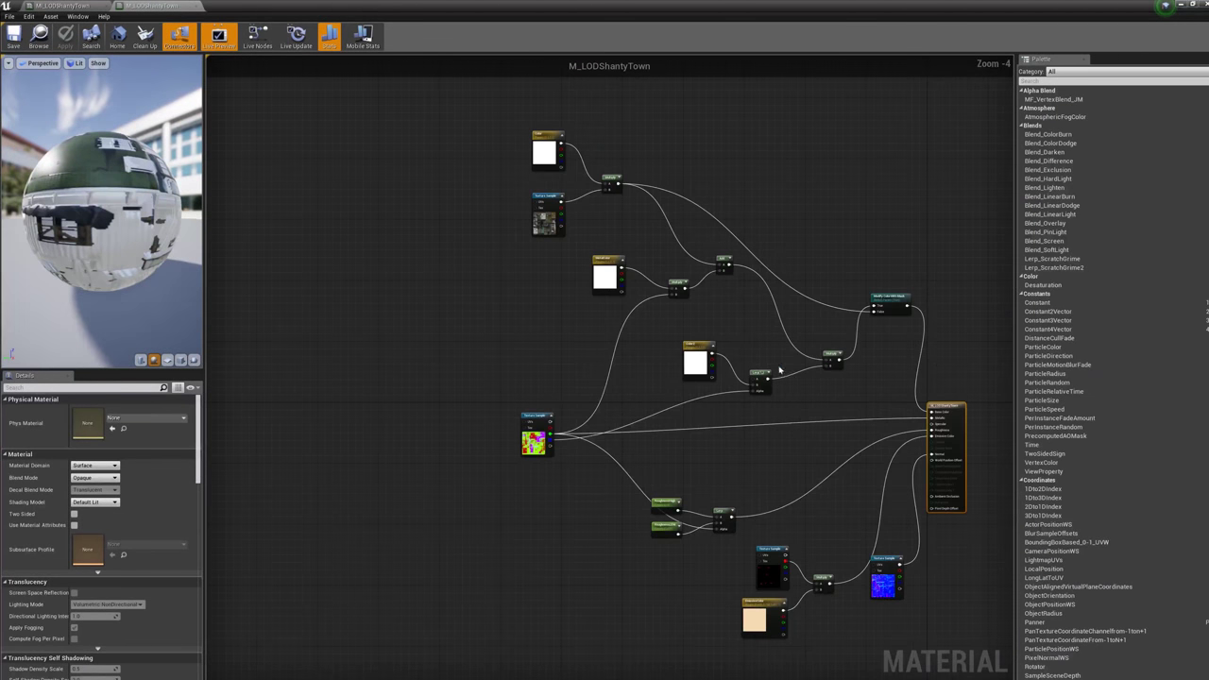
pyautogui.moveTo(786, 374); pyautogui.dragTo(728, 361, button='right')
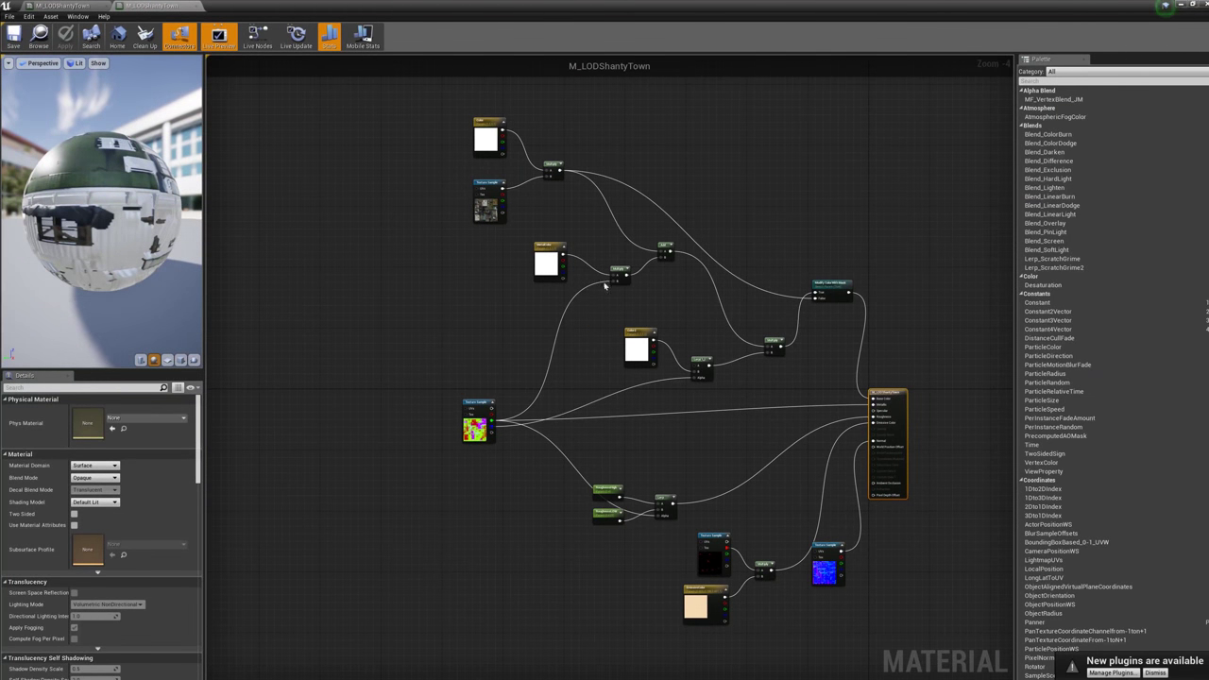
pyautogui.moveTo(476, 544); pyautogui.dragTo(455, 530, button='right')
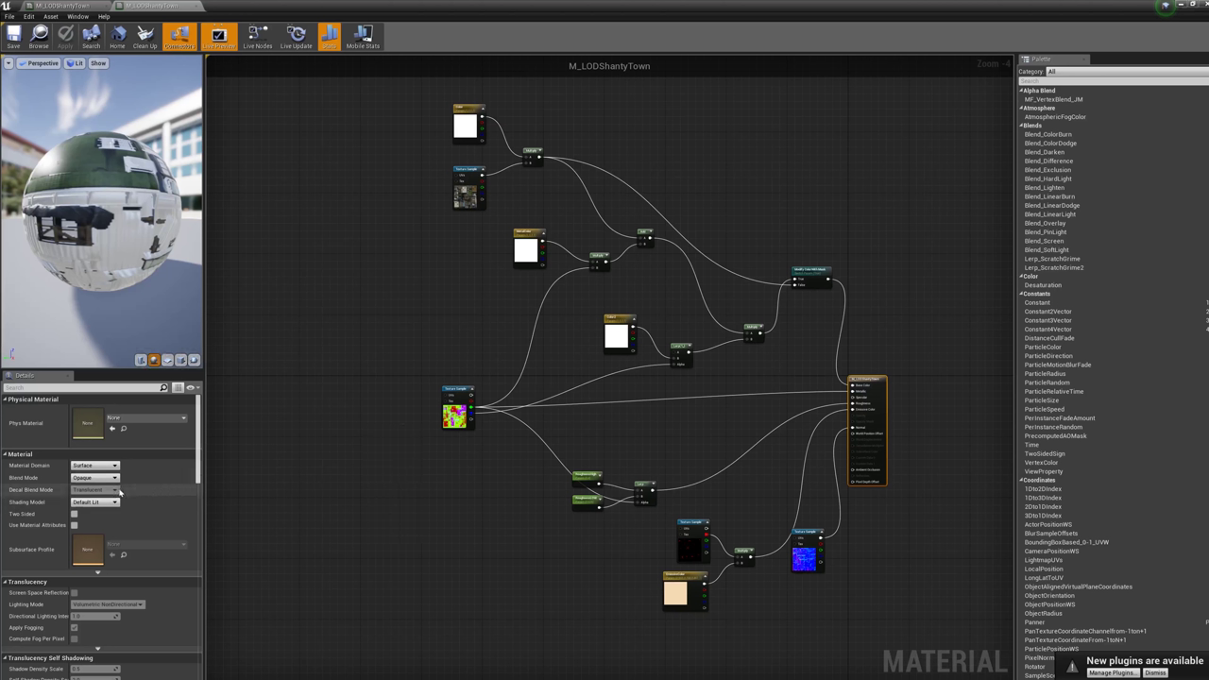
pyautogui.click(74, 515)
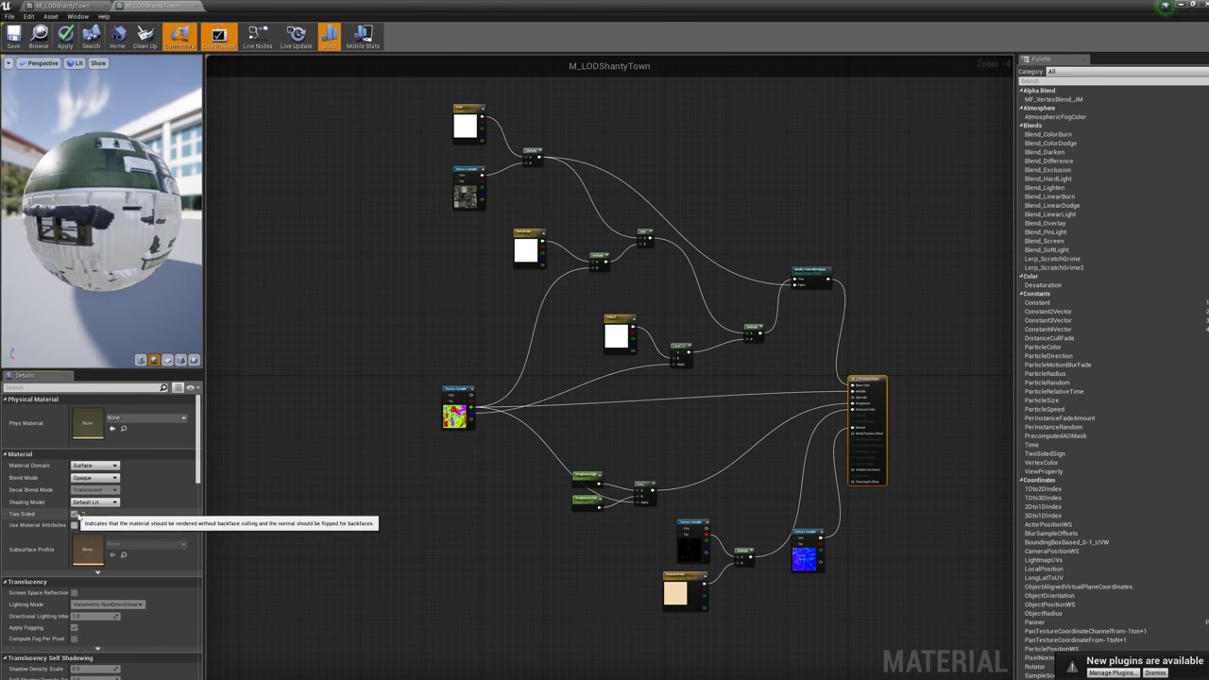
pyautogui.click(65, 38)
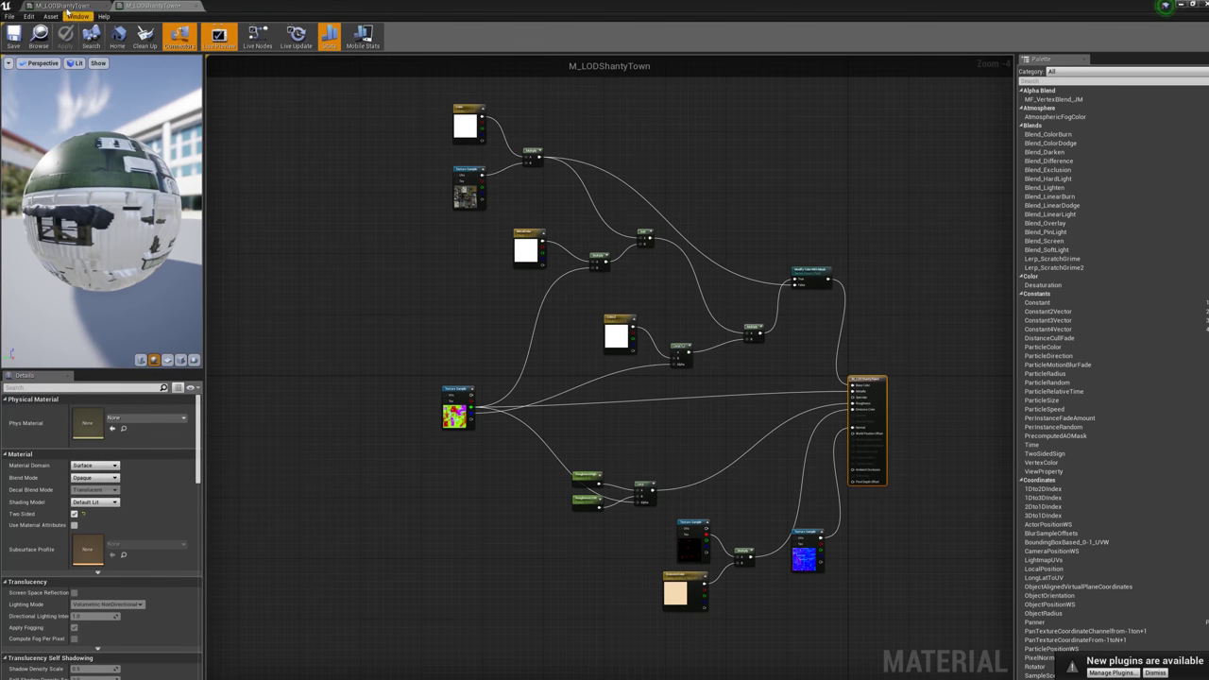
pyautogui.click(1180, 5)
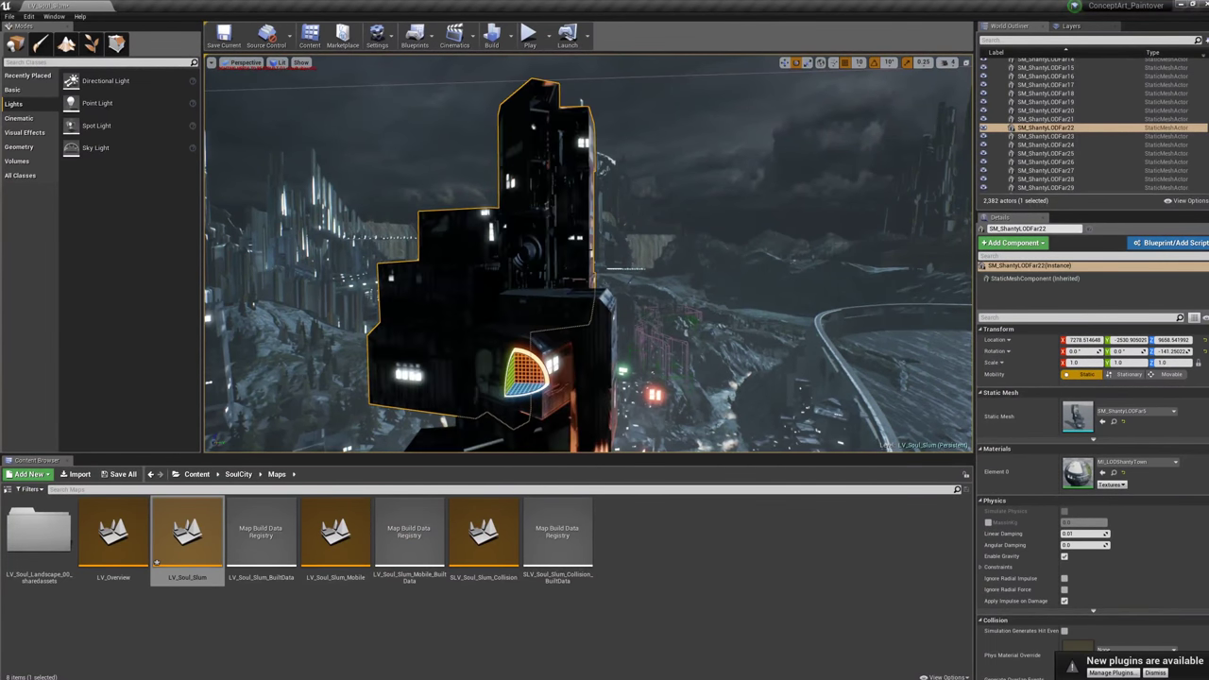
# - Select the tower building Unified_00_Opt from its open back side and look through its material slots
pyautogui.press('d')
pyautogui.moveTo(588, 253); pyautogui.dragTo(529, 444, button='right')
pyautogui.press('d')
pyautogui.press('s')
pyautogui.press('q')
pyautogui.press('q')
pyautogui.click(464, 360)
pyautogui.press('w')
pyautogui.keyDown('alt'); pyautogui.moveTo(425, 330); pyautogui.dragTo(509, 317); pyautogui.keyUp('alt')
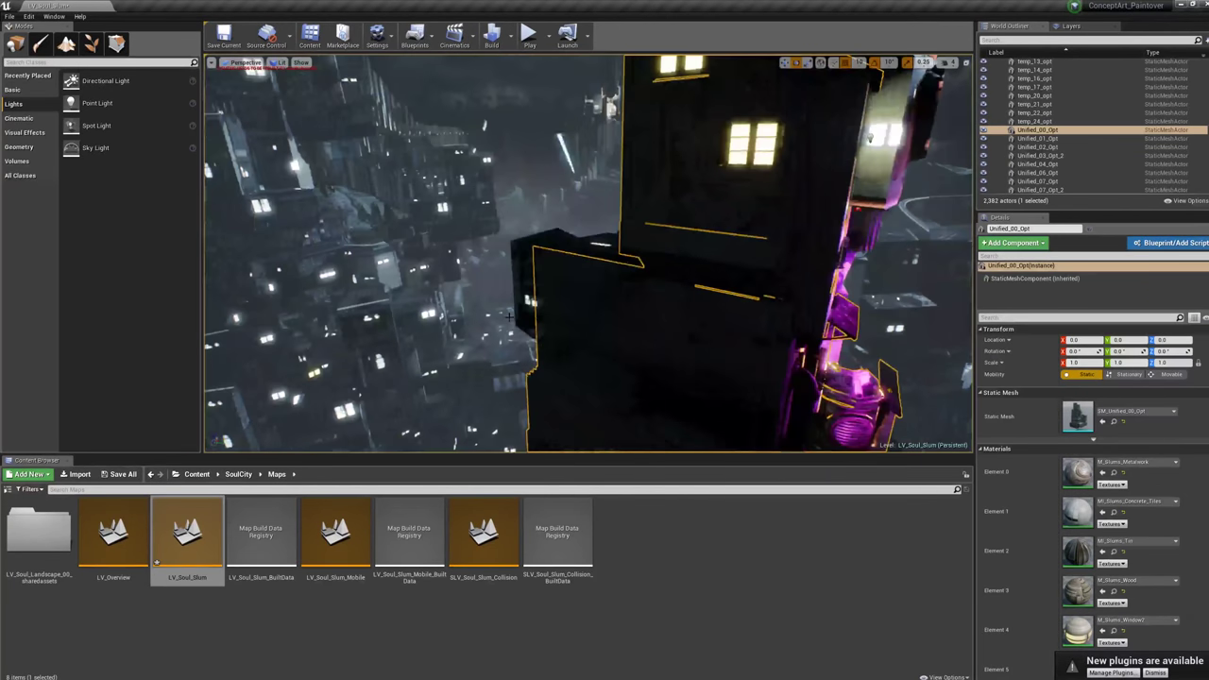
pyautogui.moveTo(513, 320); pyautogui.dragTo(557, 349, button='right')
pyautogui.press('w')
pyautogui.scroll(-3, 1194, 576)
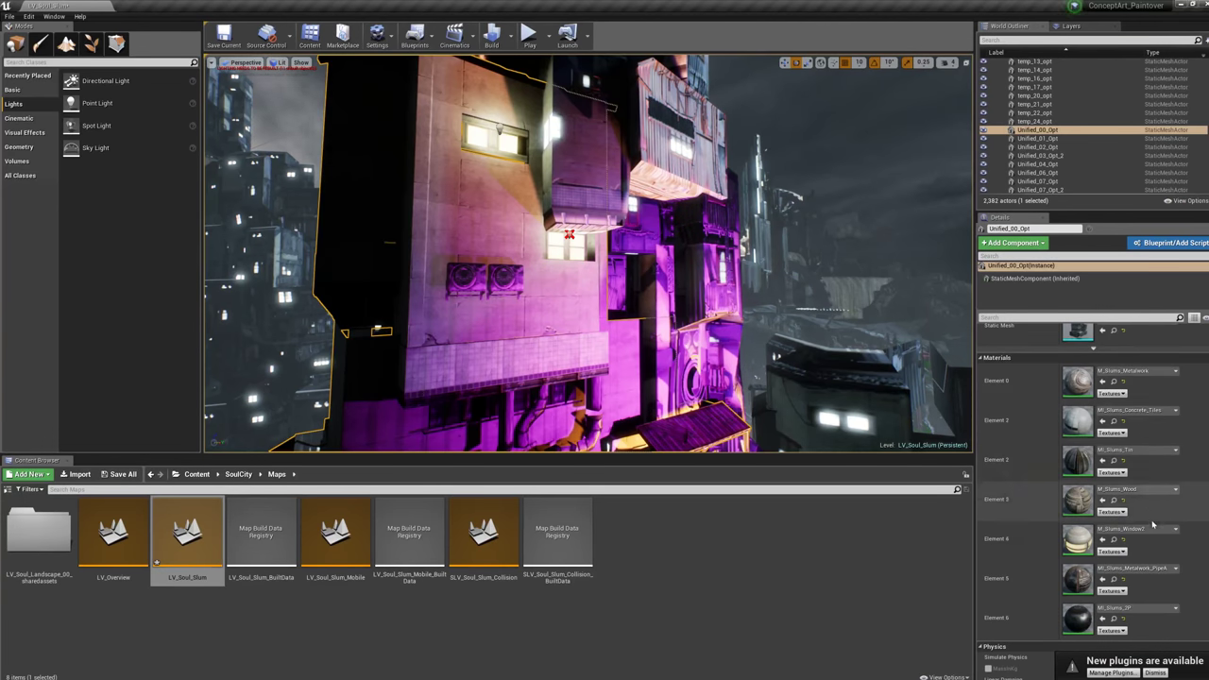
pyautogui.scroll(-2, 1148, 548)
pyautogui.scroll(3, 1143, 548)
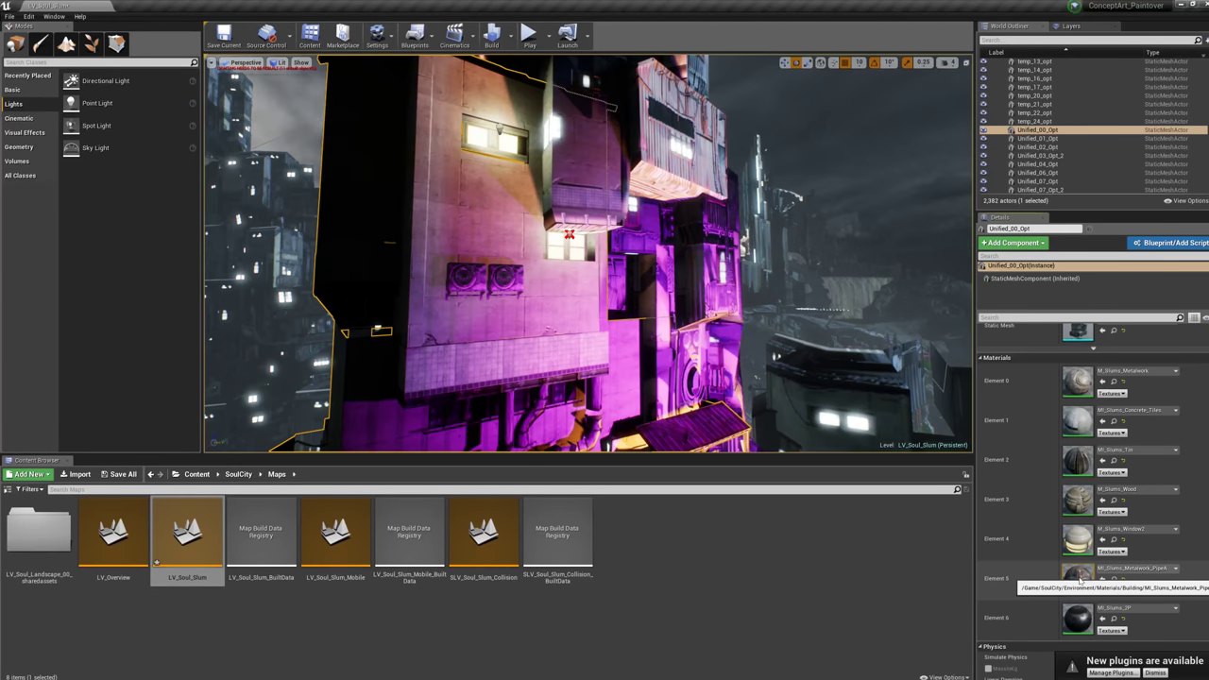
# - Make M_Slums_Metalwork, the parent of the building's pipe metalwork material, two-sided, apply it and return to the level
pyautogui.doubleClick(1079, 575)
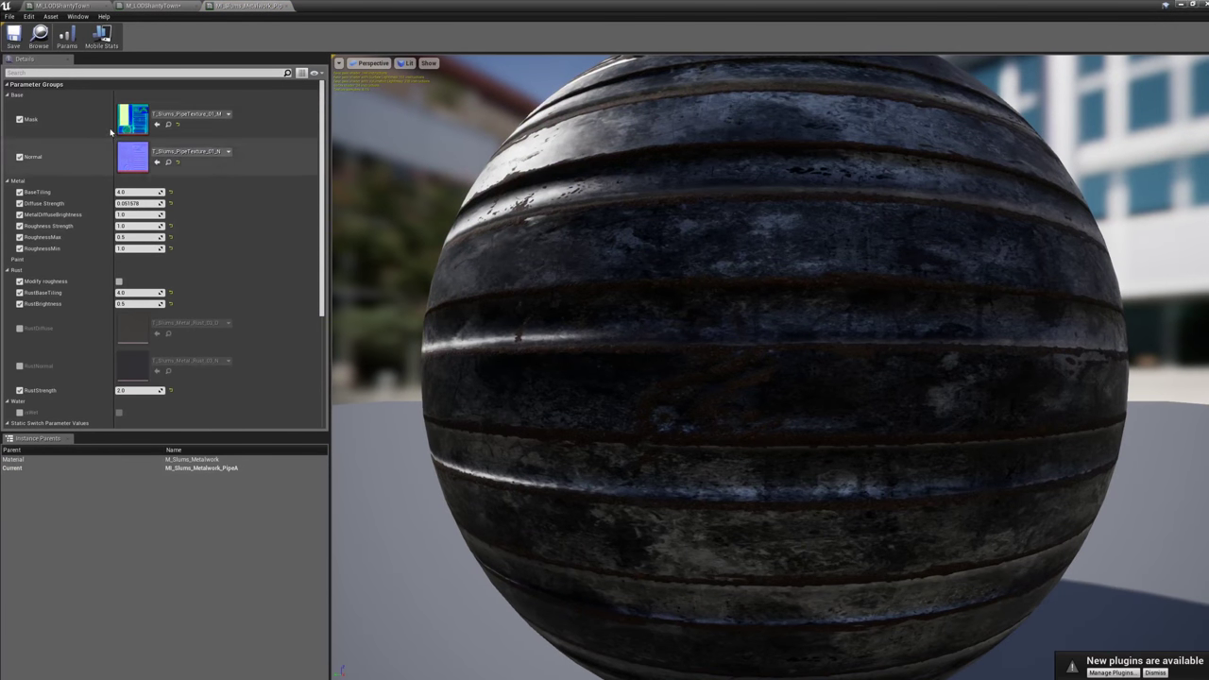
pyautogui.scroll(-4, 121, 274)
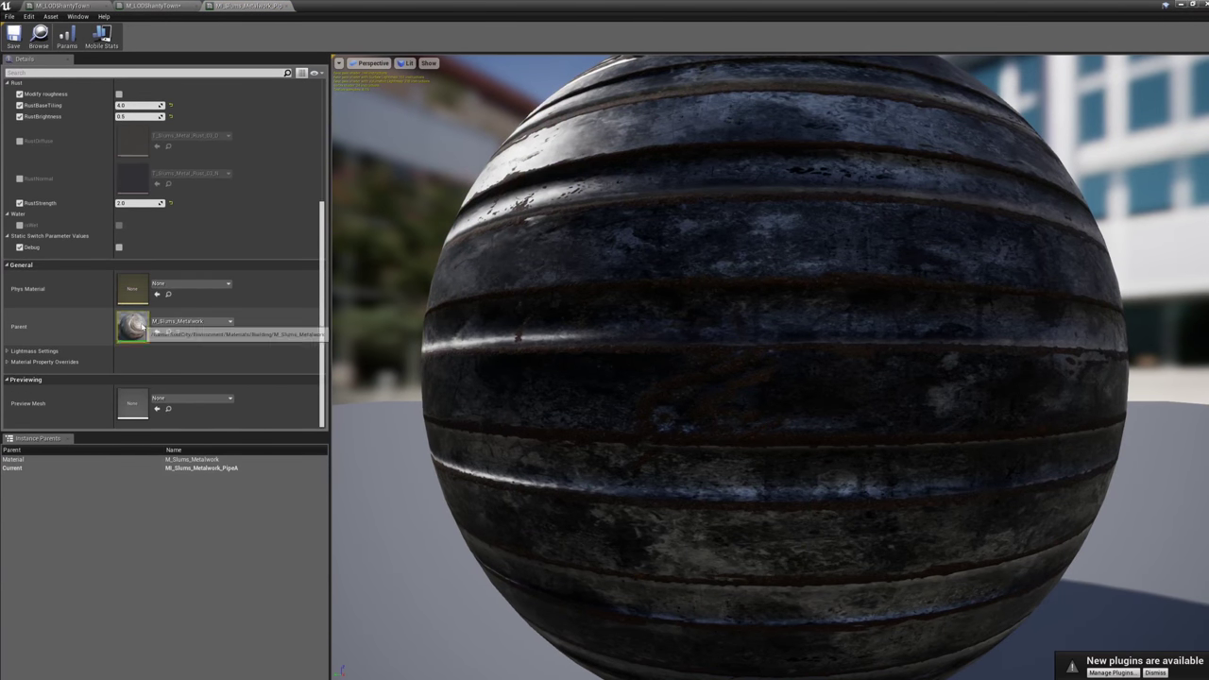
pyautogui.doubleClick(133, 326)
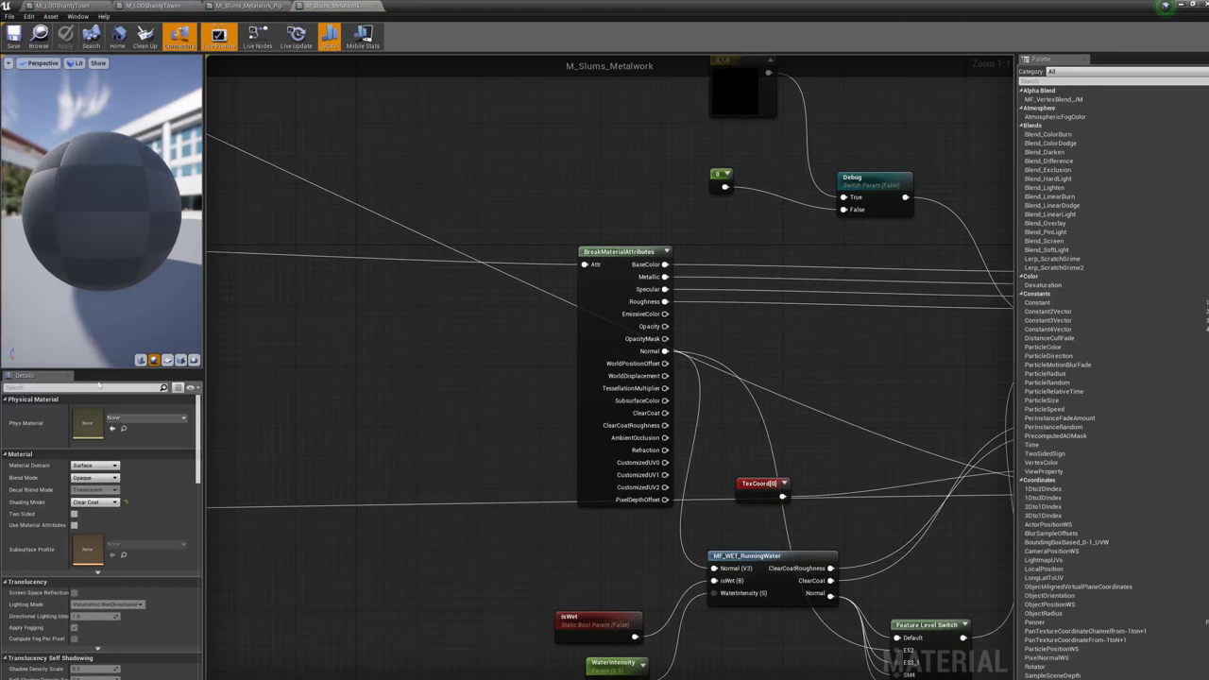
pyautogui.click(73, 514)
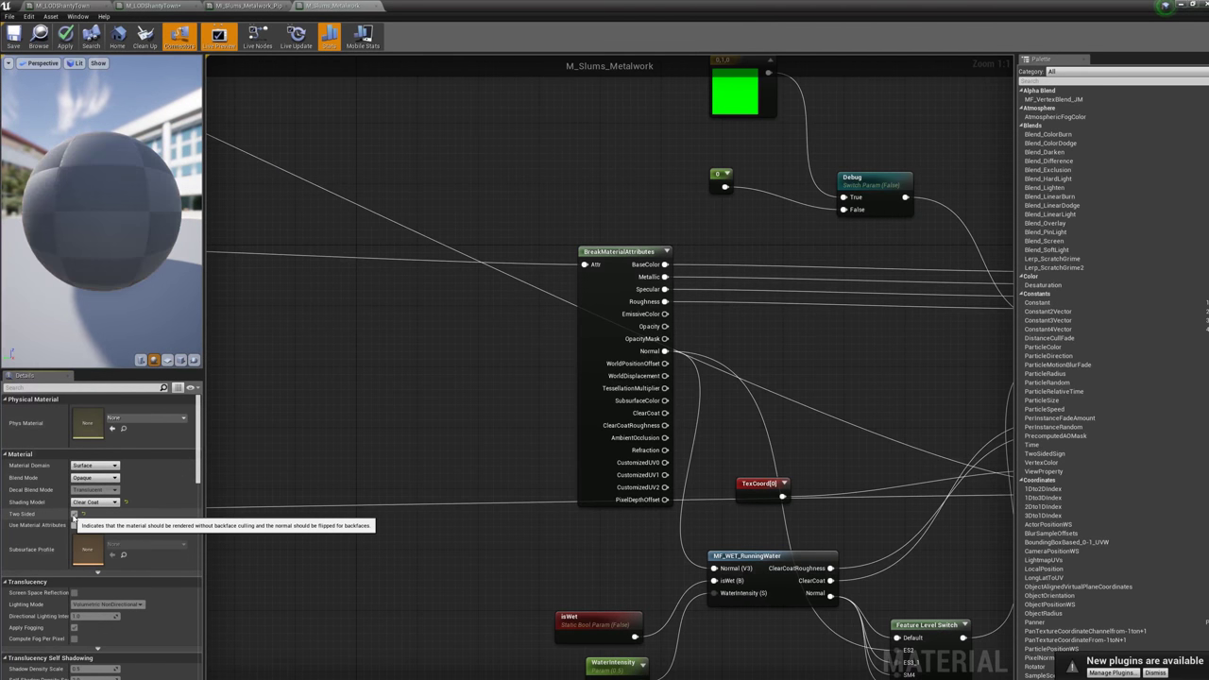
pyautogui.click(65, 37)
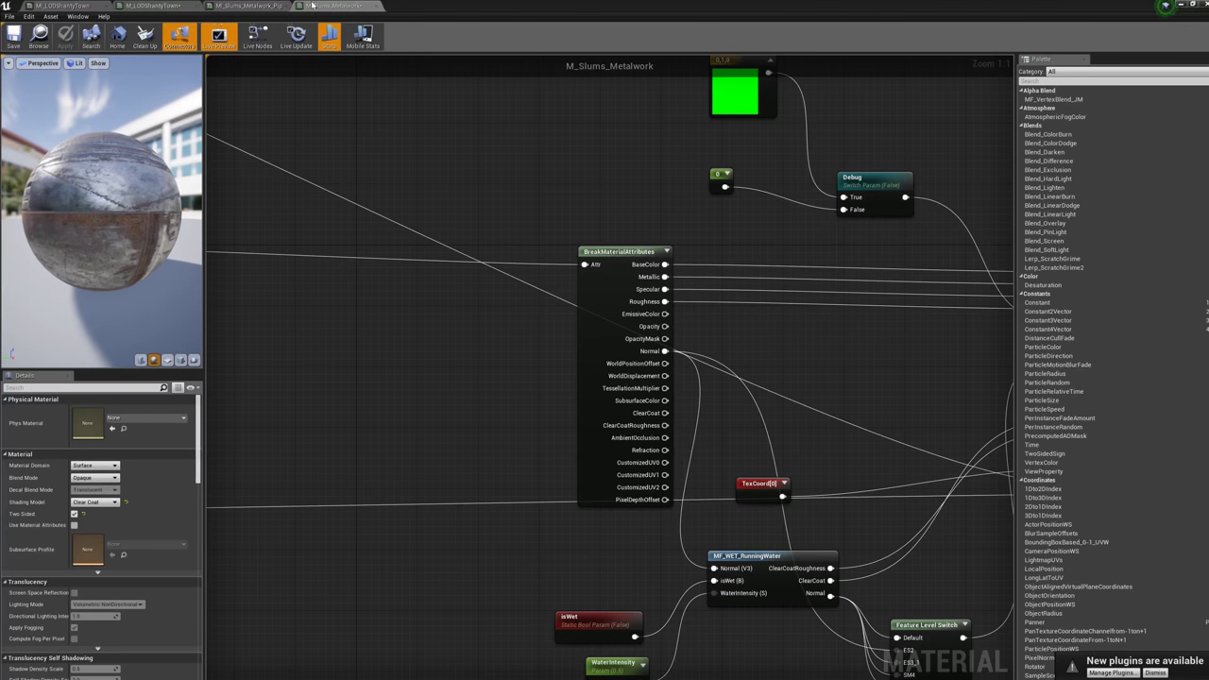
pyautogui.click(247, 6)
pyautogui.click(156, 6)
pyautogui.click(71, 6)
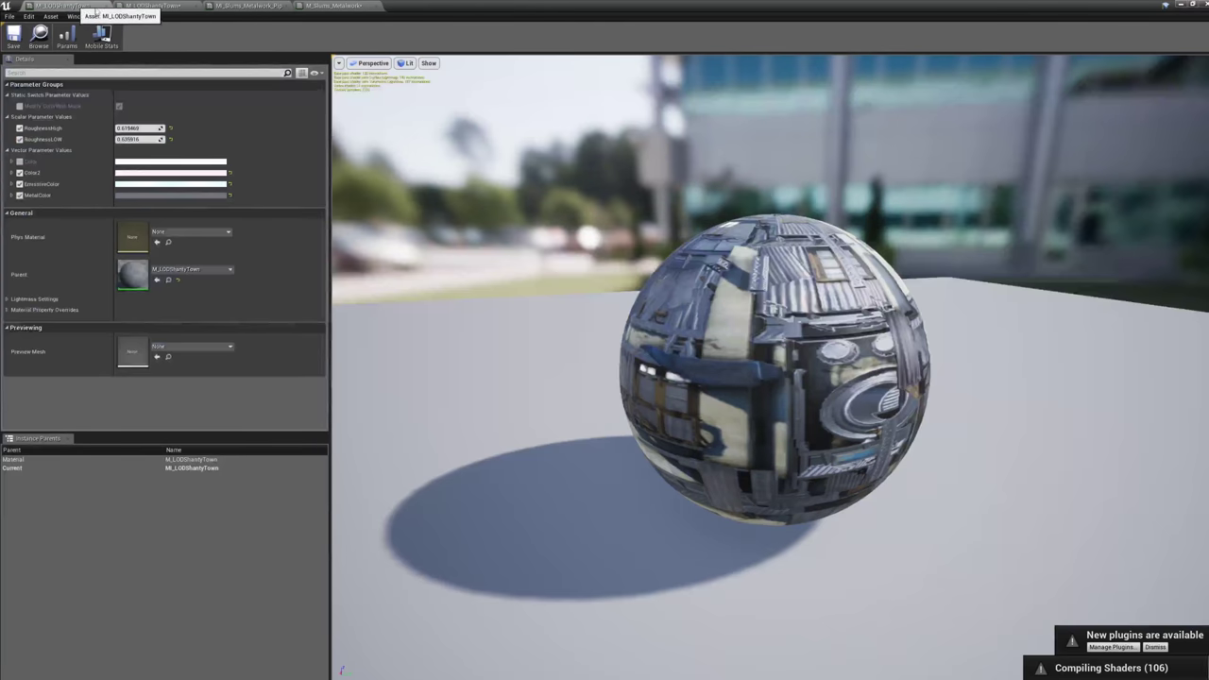
pyautogui.click(1180, 4)
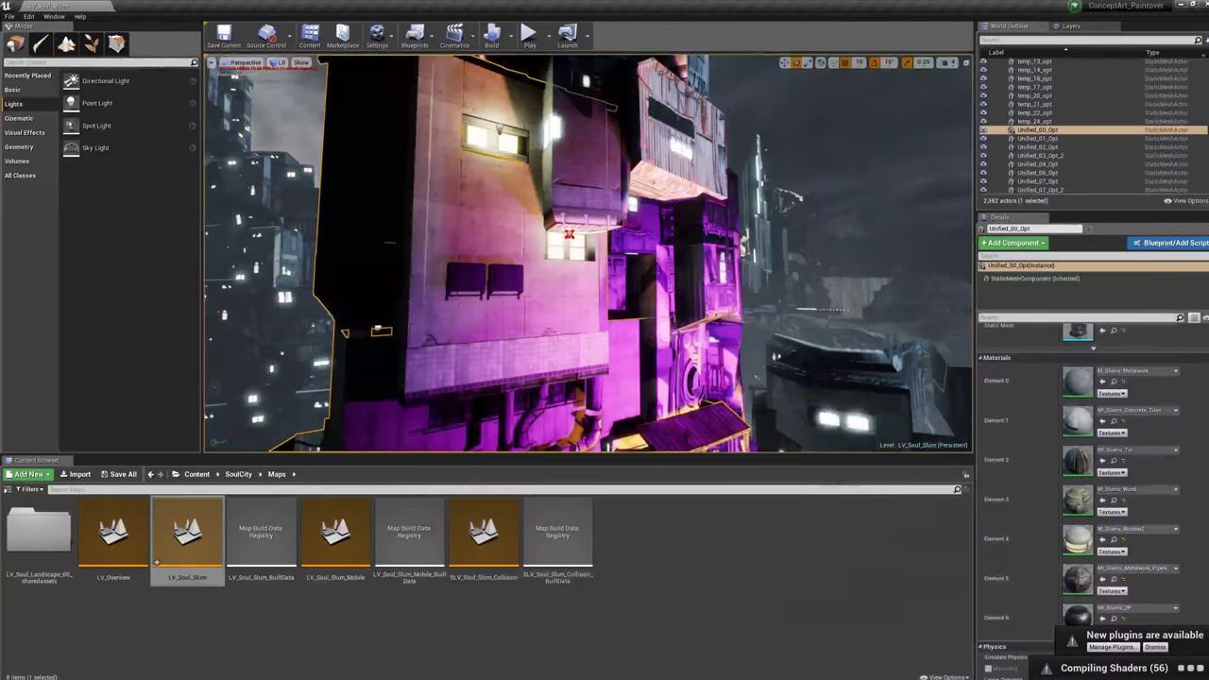
# - Examine the back of the tower and Unified_00_Opt's surfaces, and view the whole tower from street level
pyautogui.moveTo(769, 281); pyautogui.dragTo(944, 281, button='right')
pyautogui.moveTo(823, 375); pyautogui.dragTo(708, 378, button='right')
pyautogui.moveTo(429, 336); pyautogui.dragTo(397, 444, button='right')
pyautogui.click(748, 215)
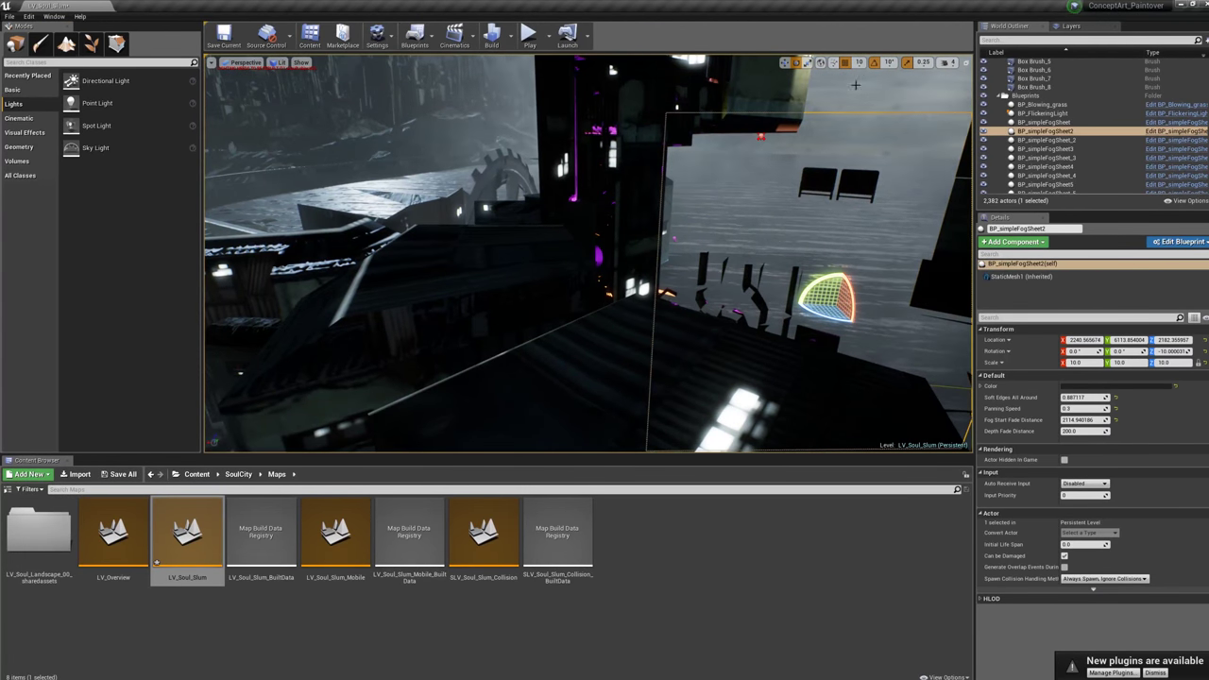
pyautogui.press('f')
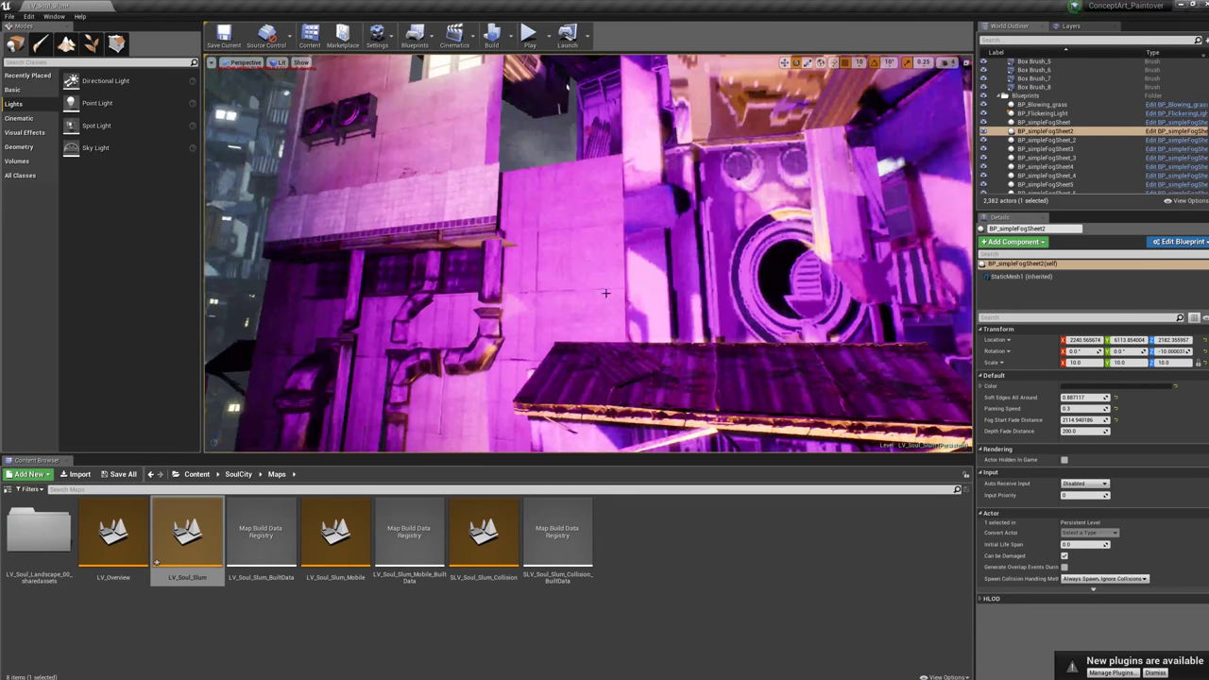
pyautogui.click(569, 87)
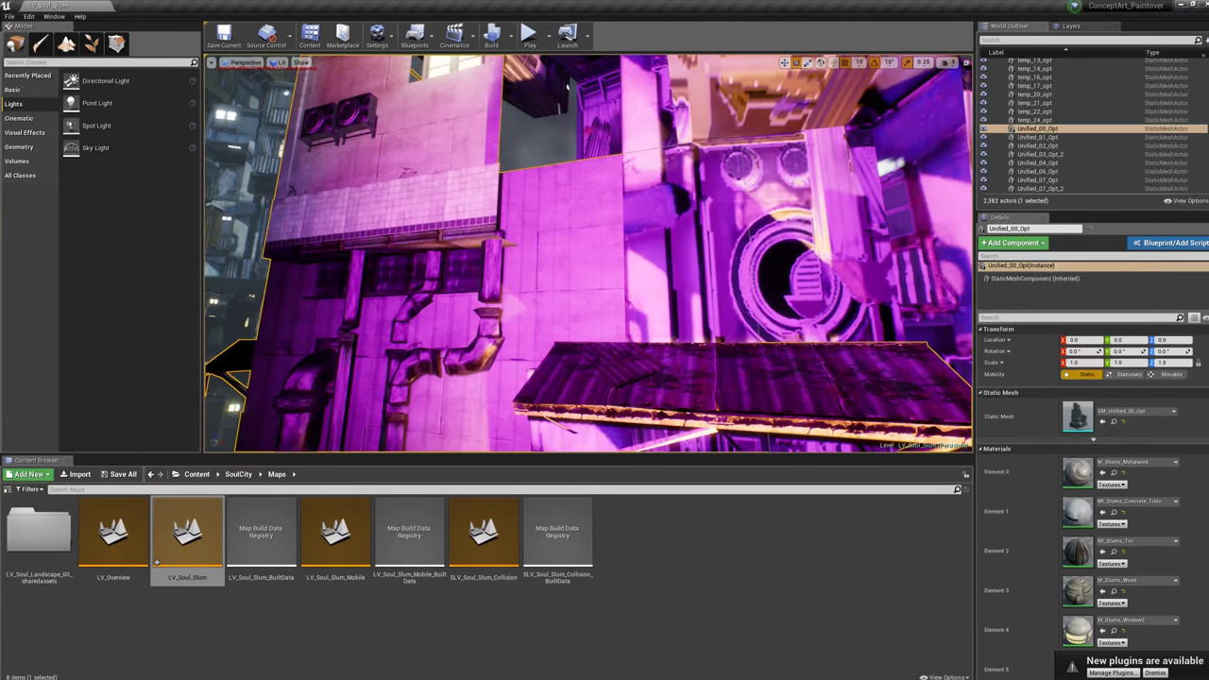
pyautogui.scroll(-3, 1093, 500)
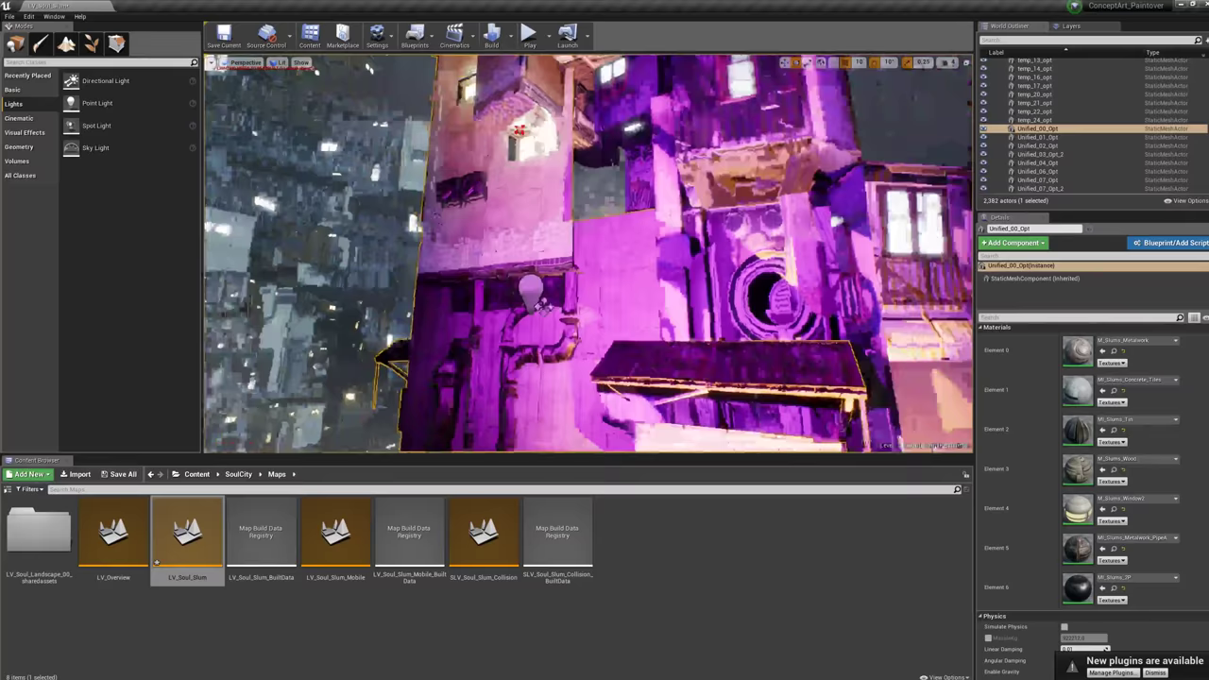
pyautogui.moveTo(689, 344)
pyautogui.mouseDown(button='right')
pyautogui.moveTo(604, 344)
pyautogui.moveTo(679, 311)
pyautogui.moveTo(718, 335)
pyautogui.moveTo(690, 345)
pyautogui.mouseUp(button='right')
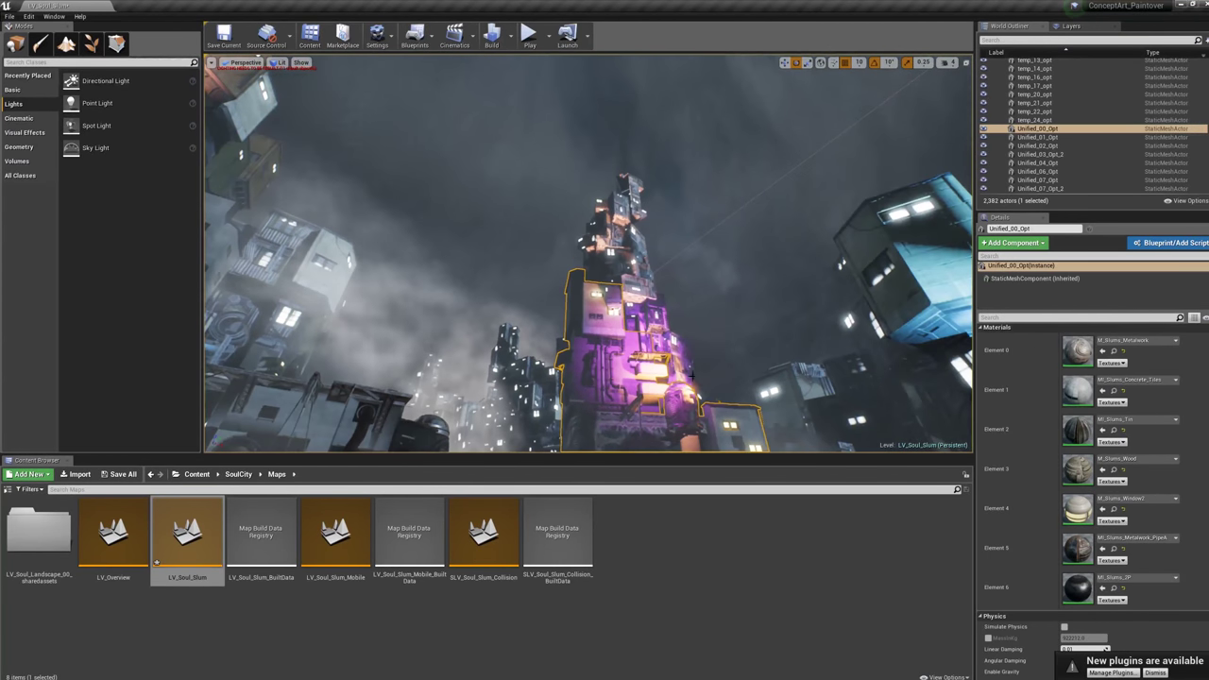
pyautogui.moveTo(691, 376); pyautogui.dragTo(666, 301, button='right')
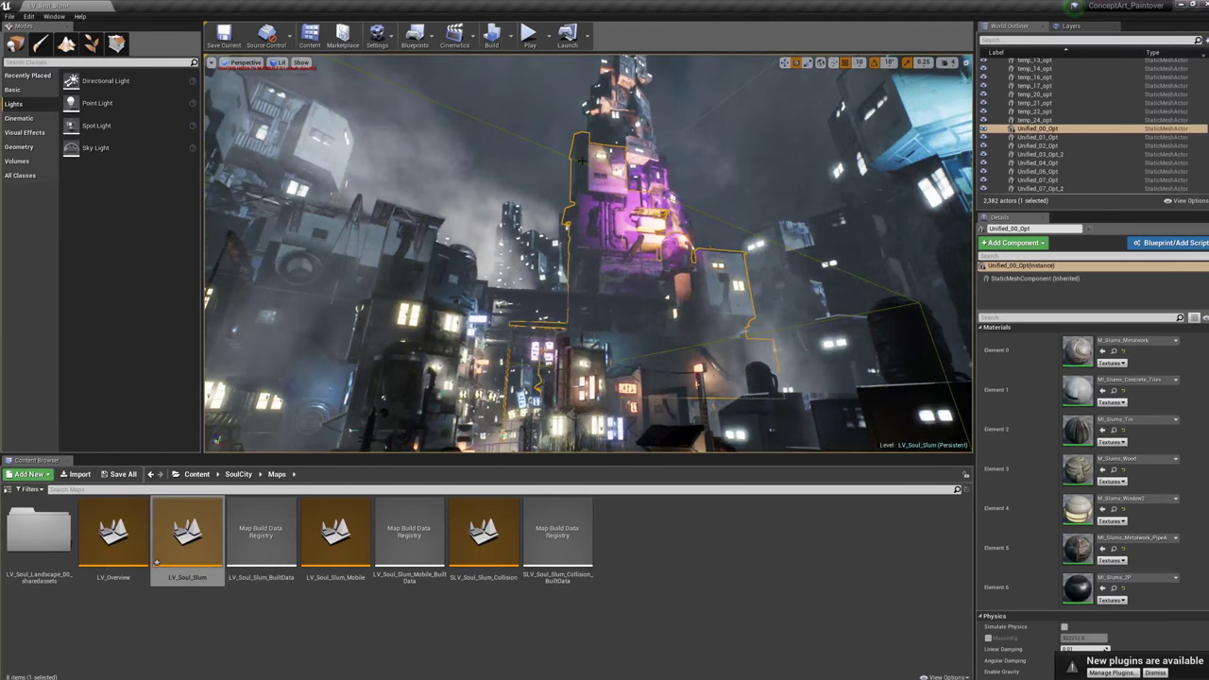
# - Pick the fog sheet in front of the tower and hide the BP_simpleFogSheet actors listed above and below it
pyautogui.click(556, 125)
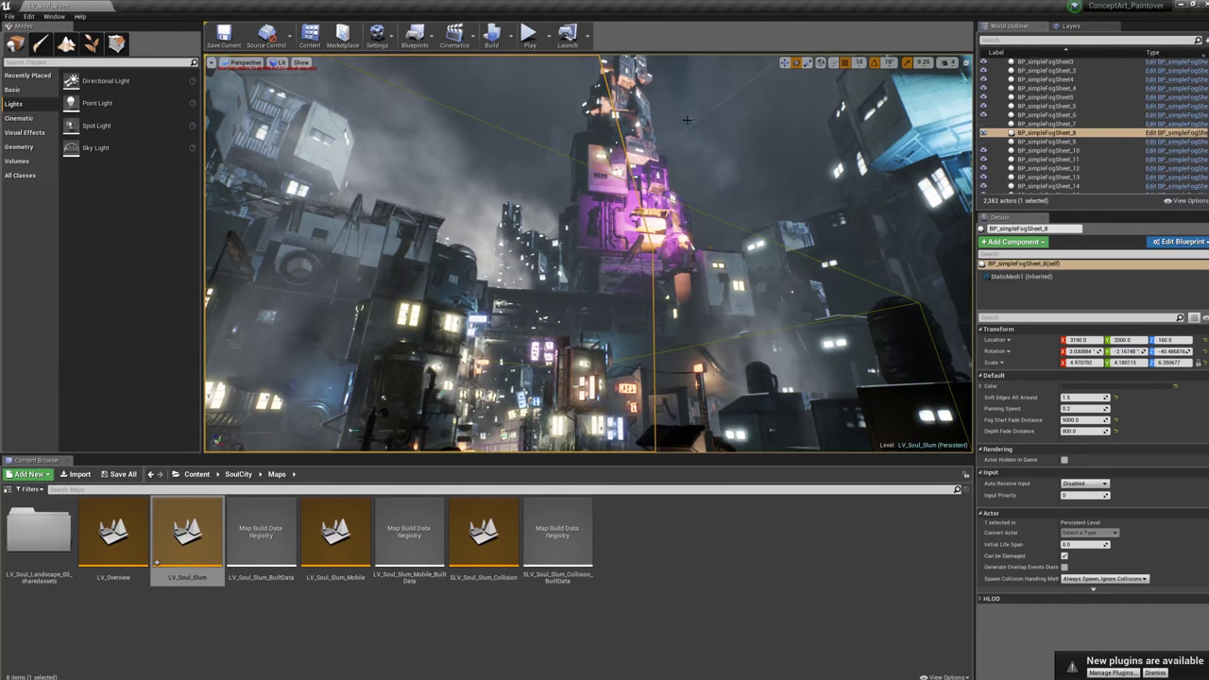
pyautogui.click(1012, 132)
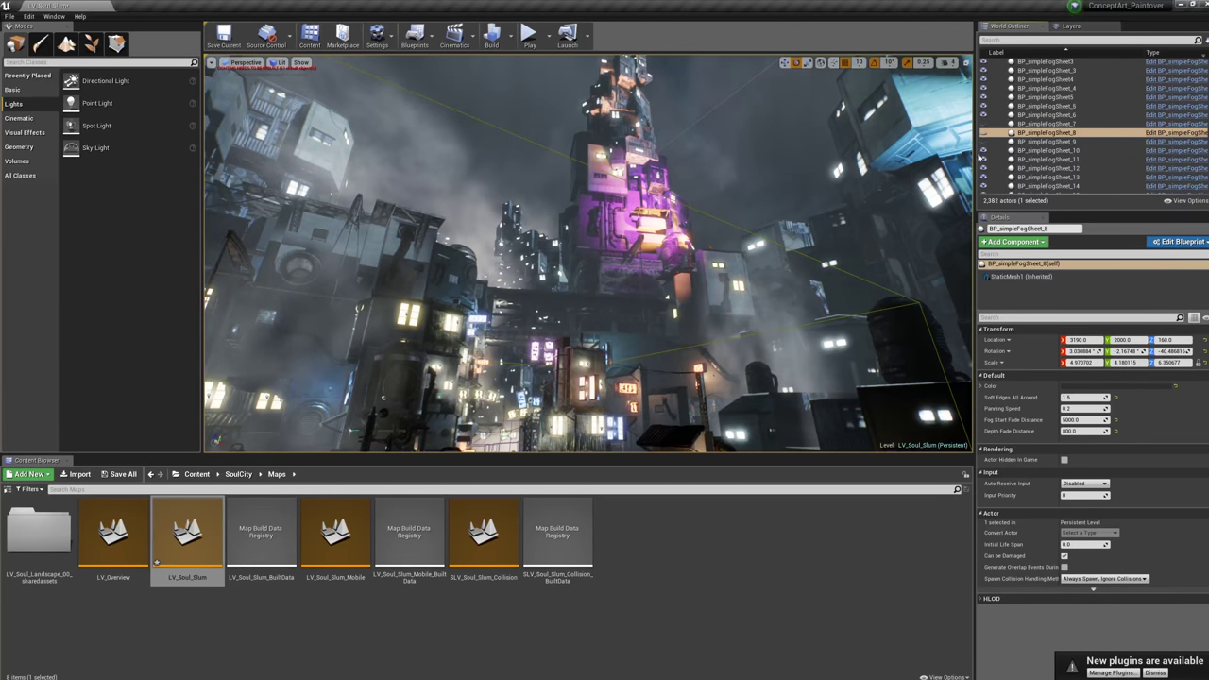
pyautogui.moveTo(983, 150); pyautogui.dragTo(984, 182)
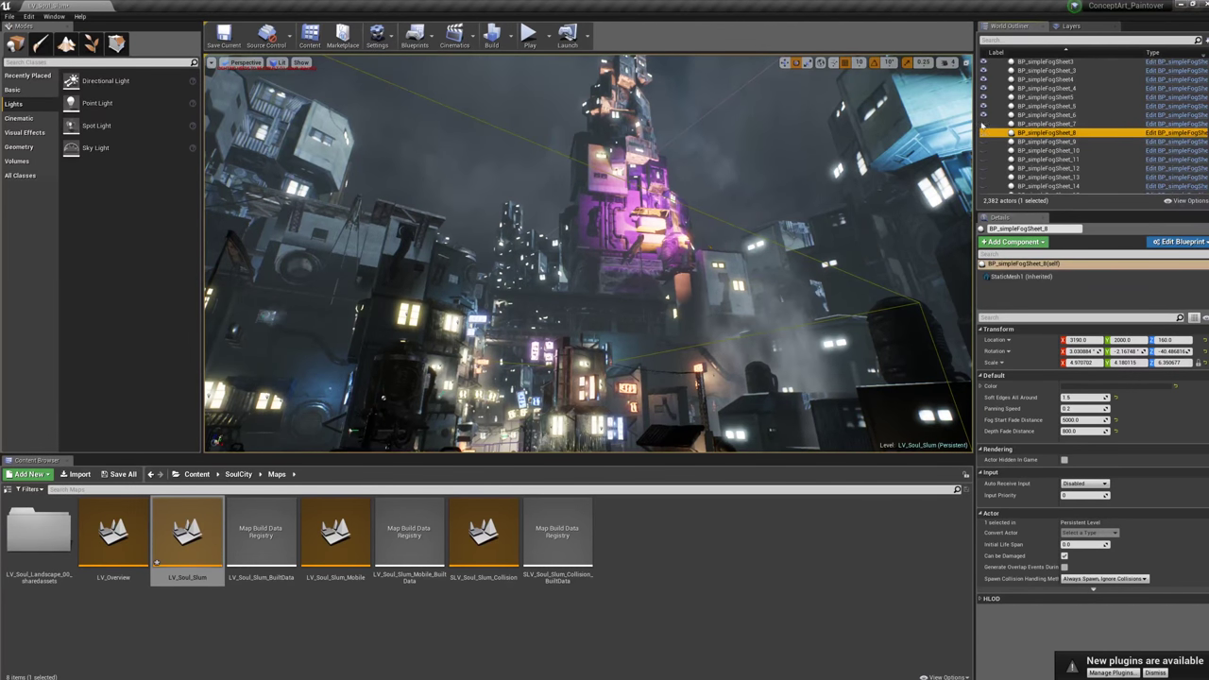
pyautogui.moveTo(983, 115); pyautogui.dragTo(984, 67)
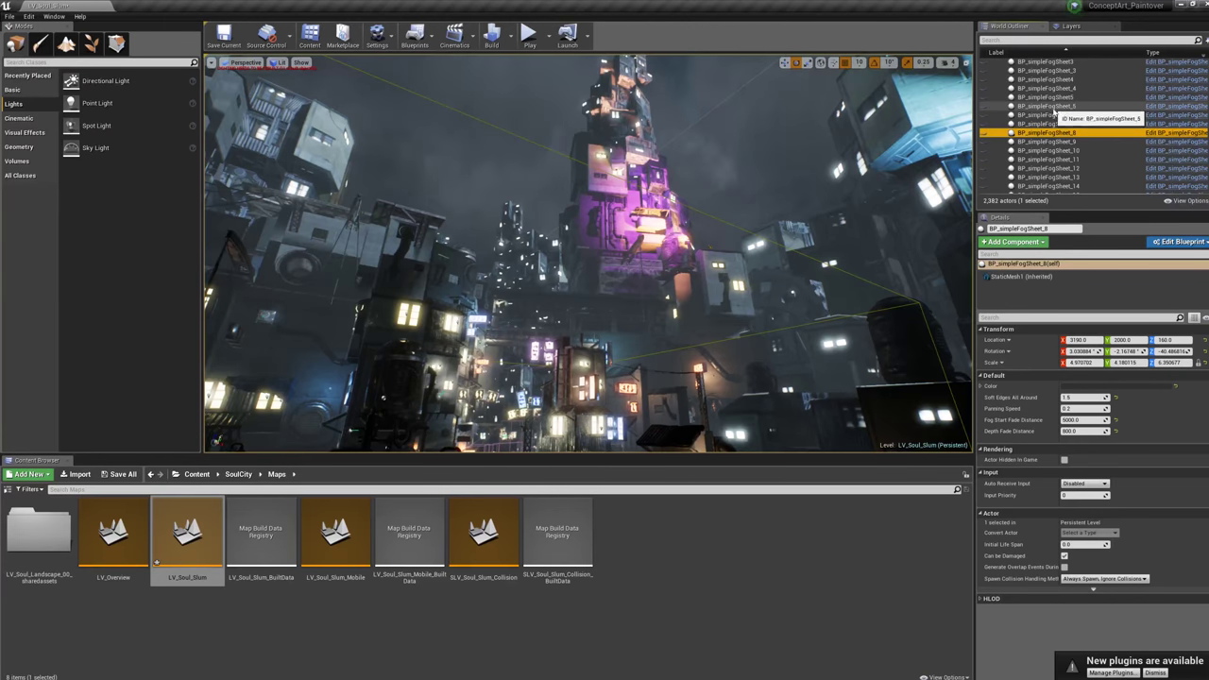
# - Hide the entire Blueprints folder so the remaining fog sheets are hidden too, and check its contents
pyautogui.scroll(3, 990, 112)
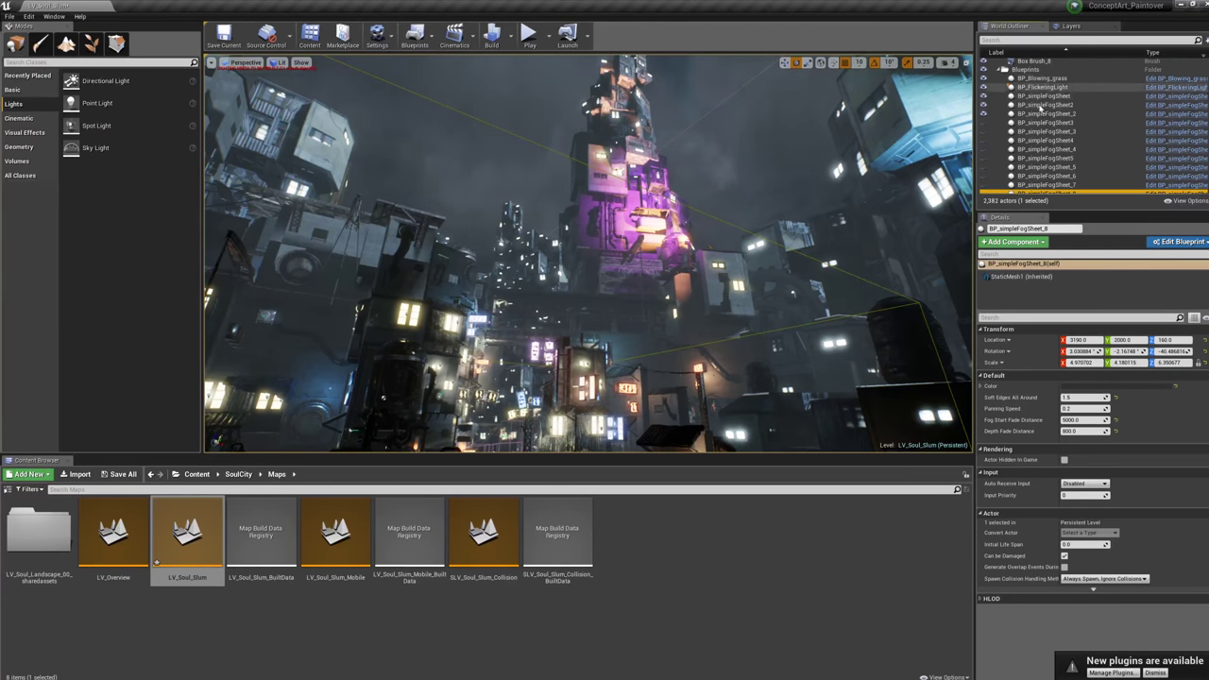
pyautogui.click(989, 69)
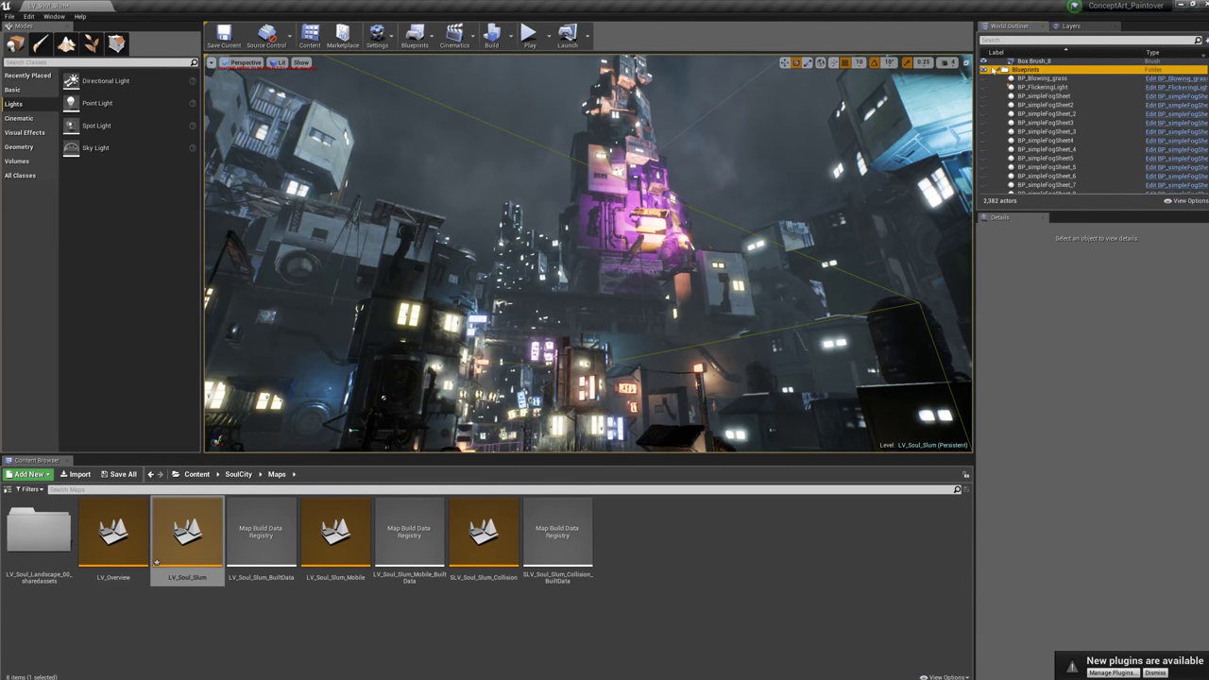
pyautogui.click(984, 70)
pyautogui.click(984, 70)
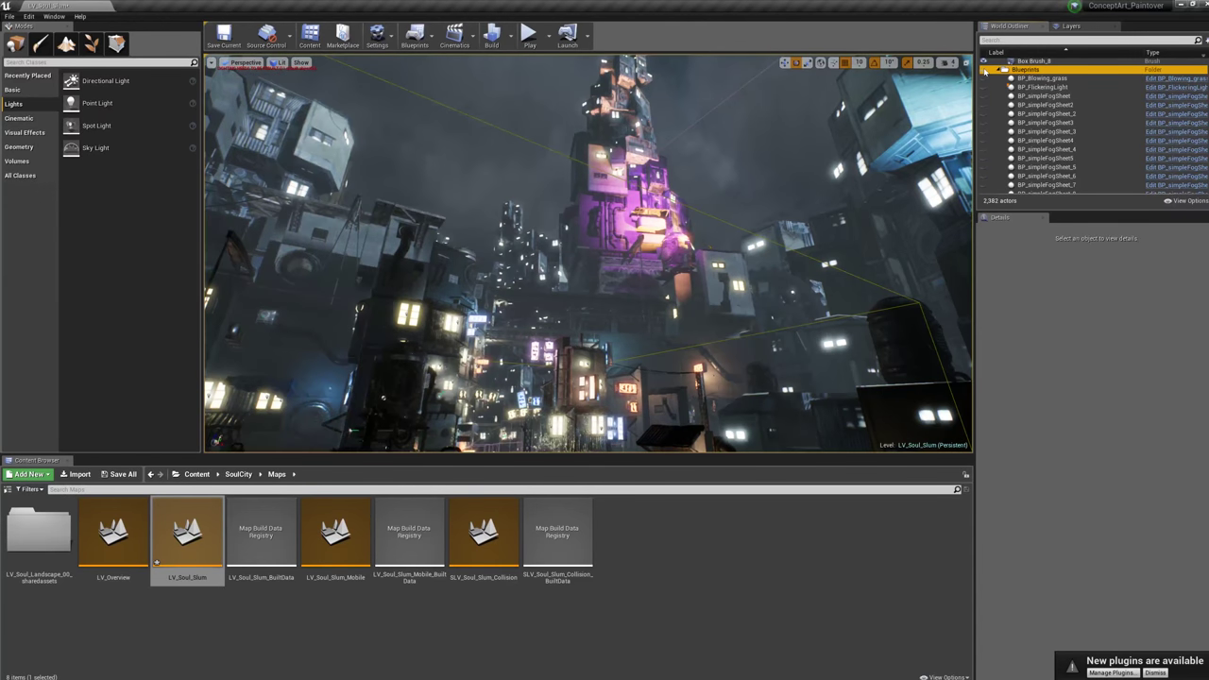
pyautogui.scroll(-4, 1048, 123)
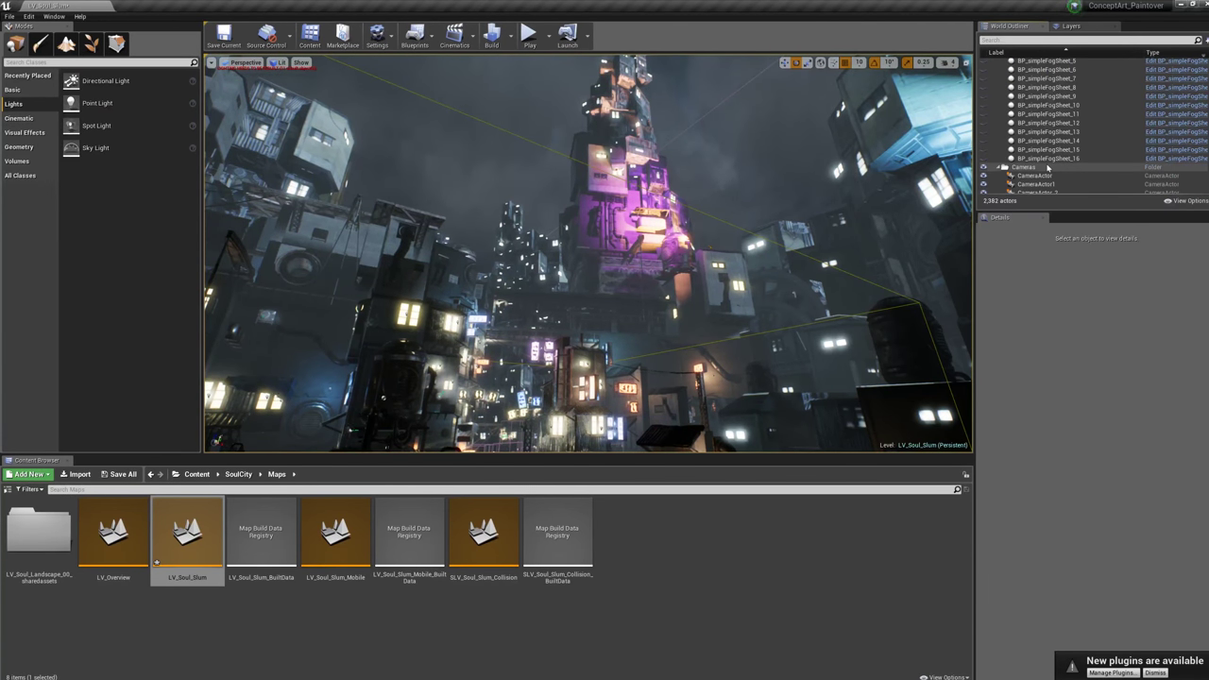
pyautogui.scroll(5, 1053, 163)
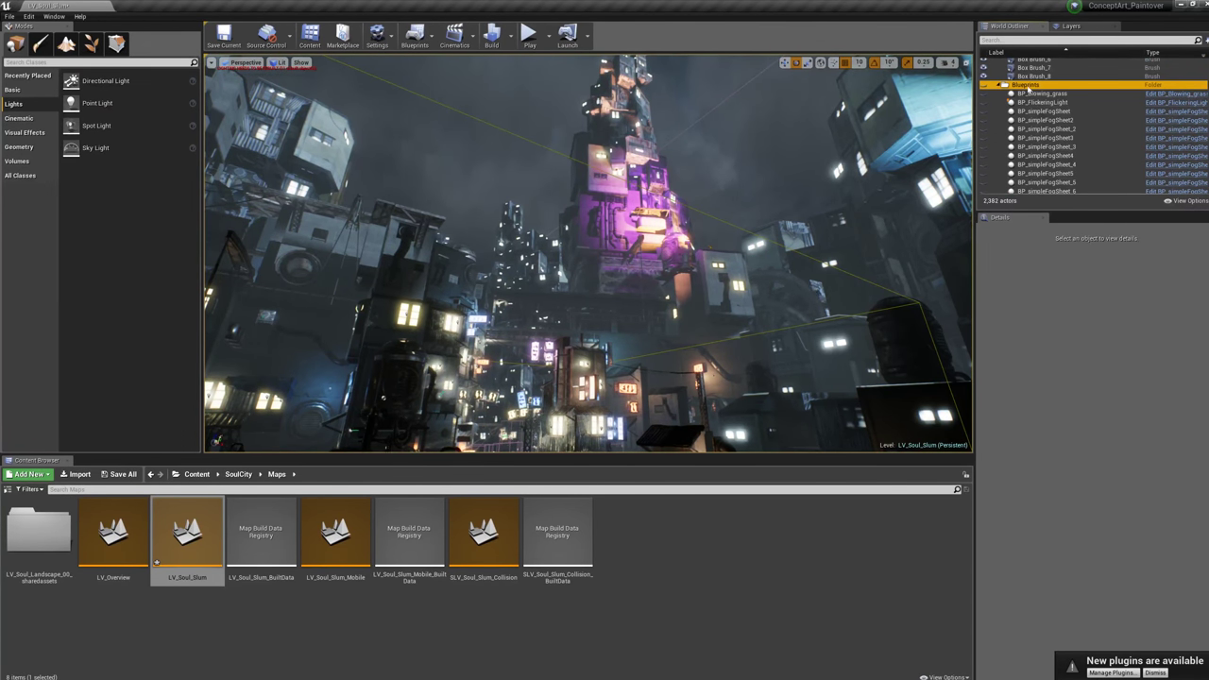
# - Filter the level's actors by "fog" and hide the P_splashFog emitters from P_splashFog_2 to P_splashFog_18
pyautogui.click(706, 163)
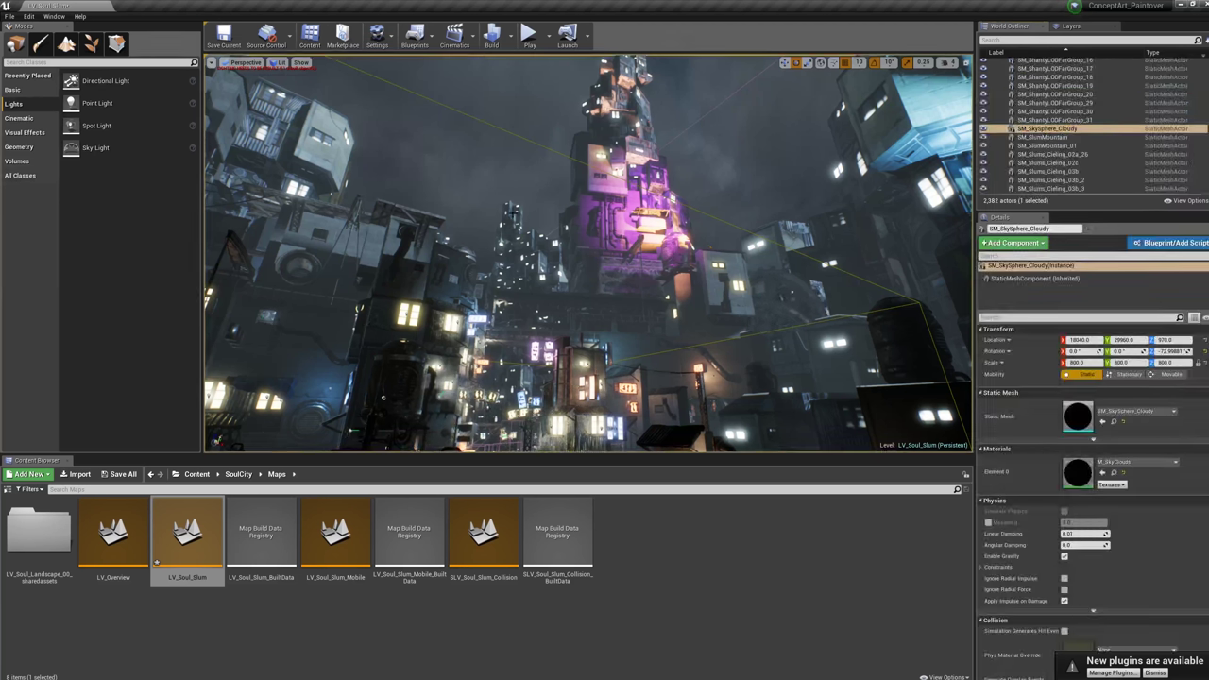
pyautogui.moveTo(565, 280); pyautogui.dragTo(541, 283, button='right')
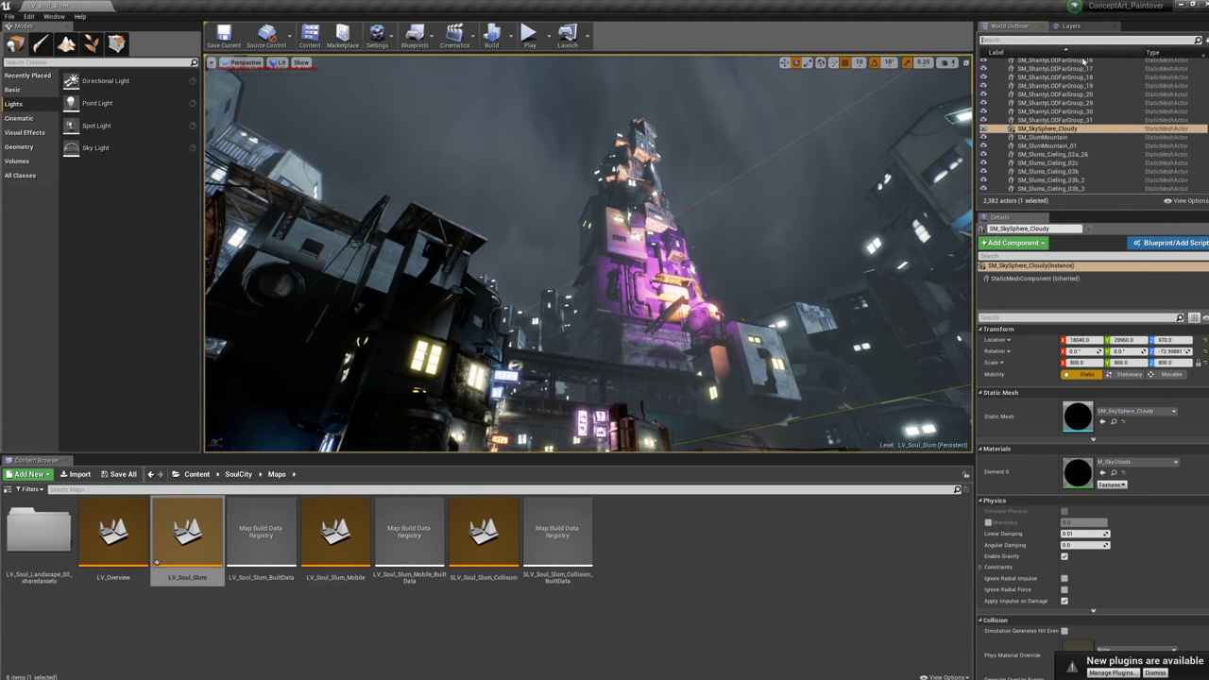
pyautogui.write('fog')
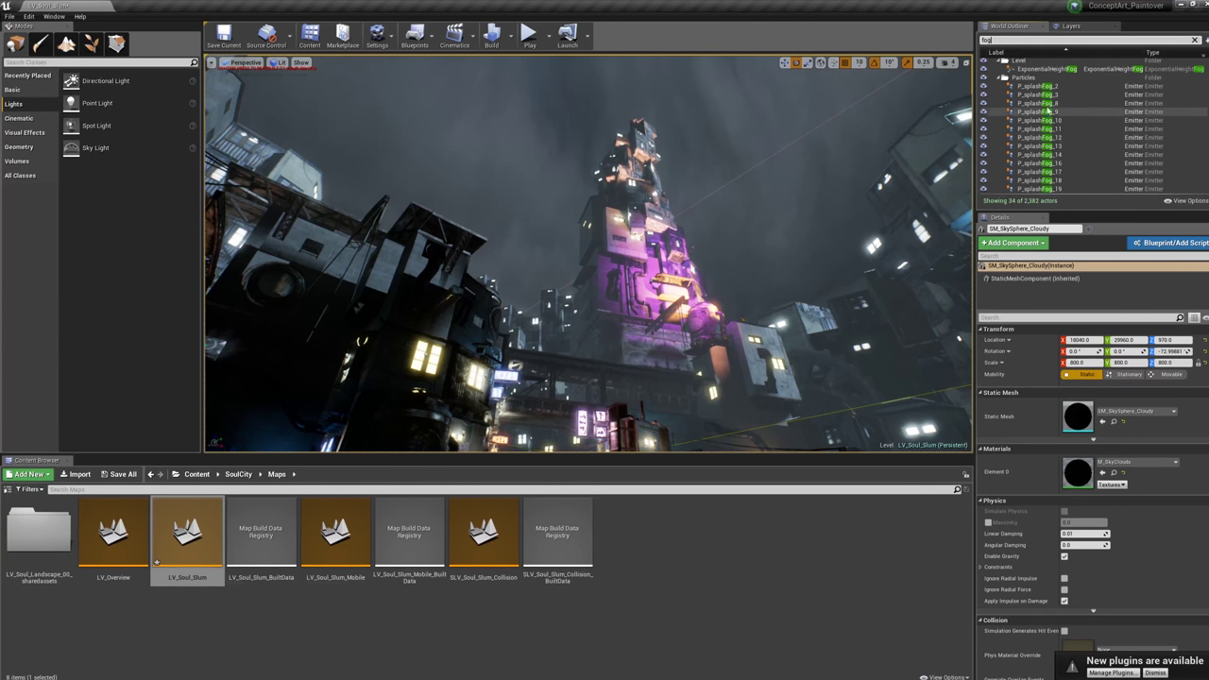
pyautogui.click(1086, 86)
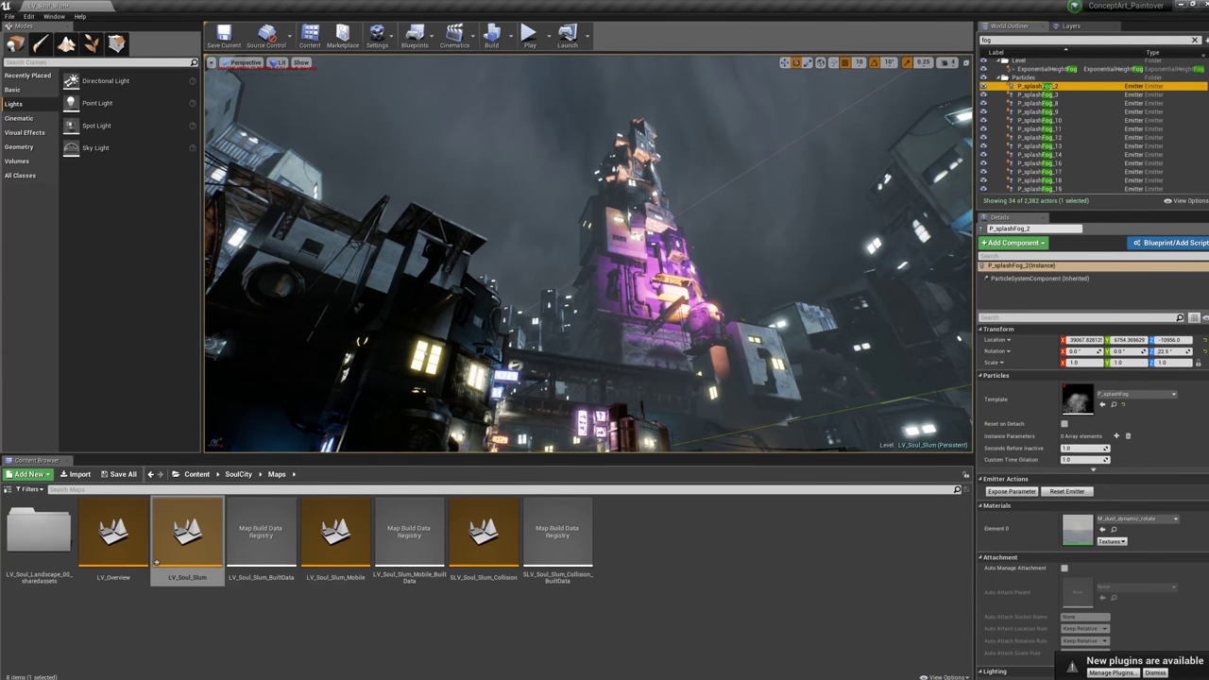
pyautogui.click(1086, 189)
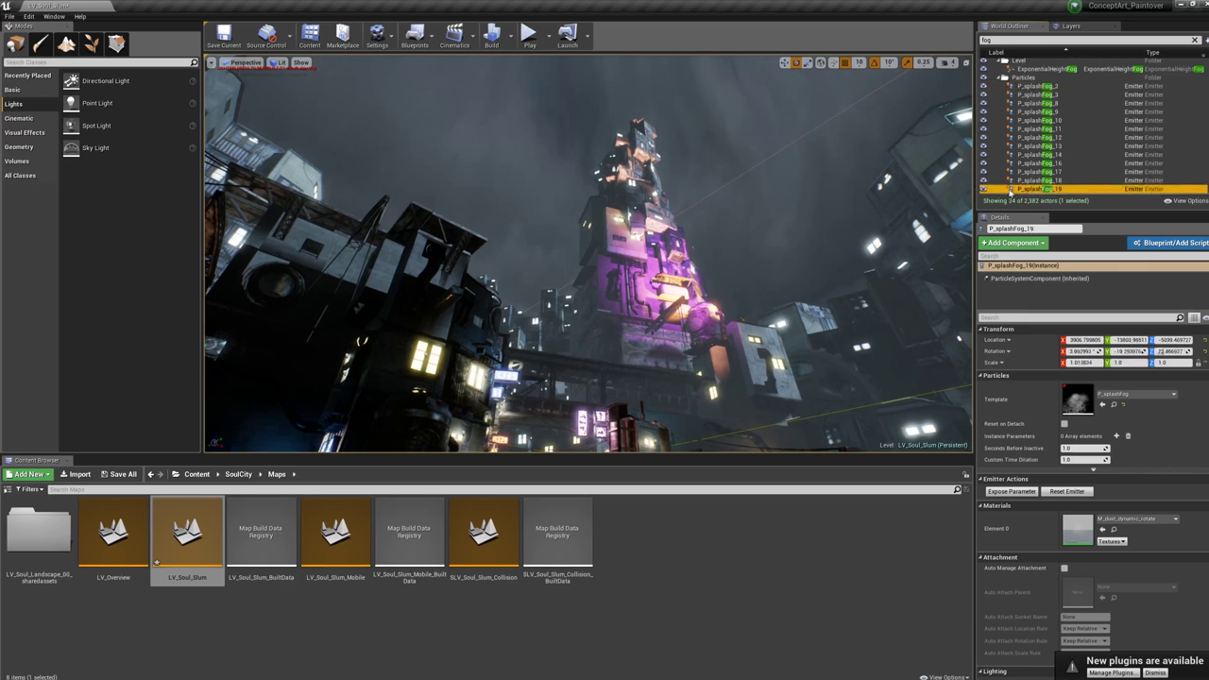
pyautogui.click(1050, 86)
pyautogui.click(1032, 189)
pyautogui.click(983, 86)
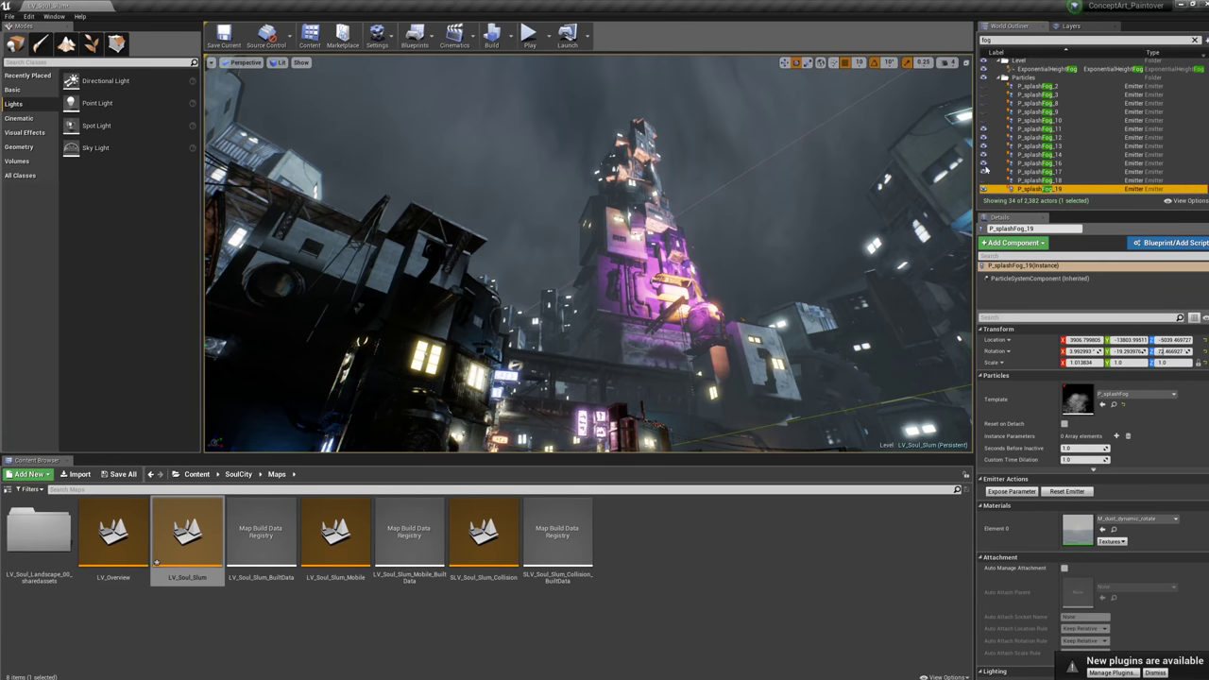
pyautogui.click(985, 163)
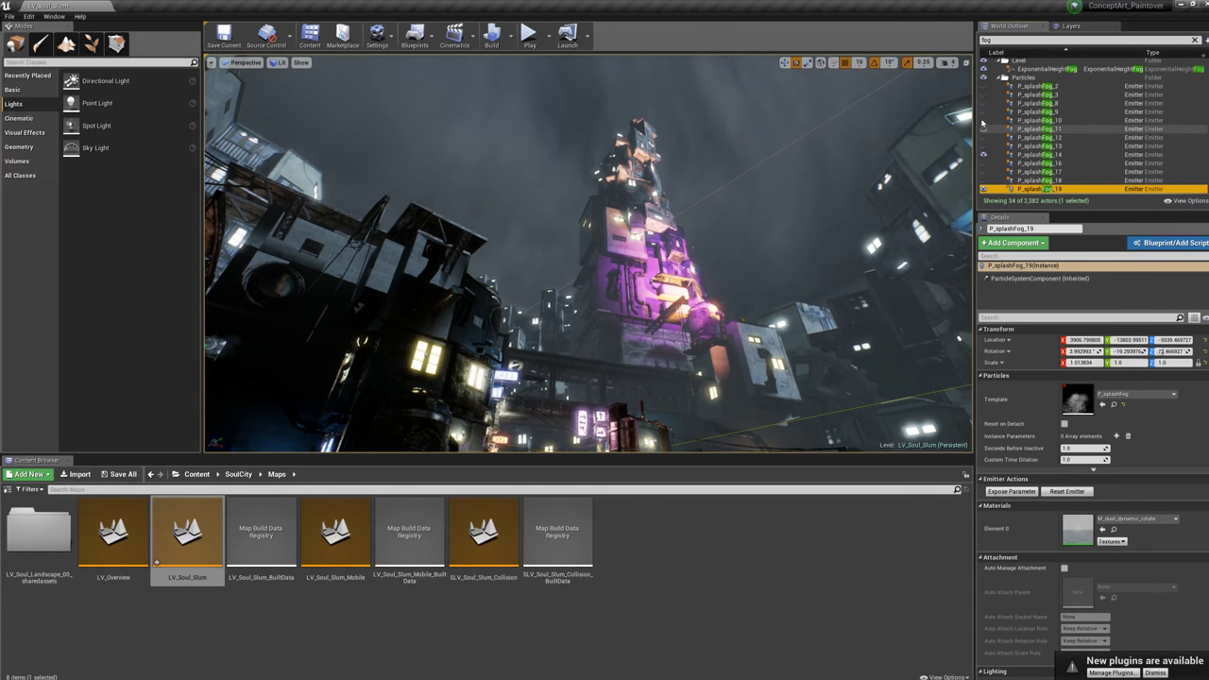
pyautogui.click(1050, 147)
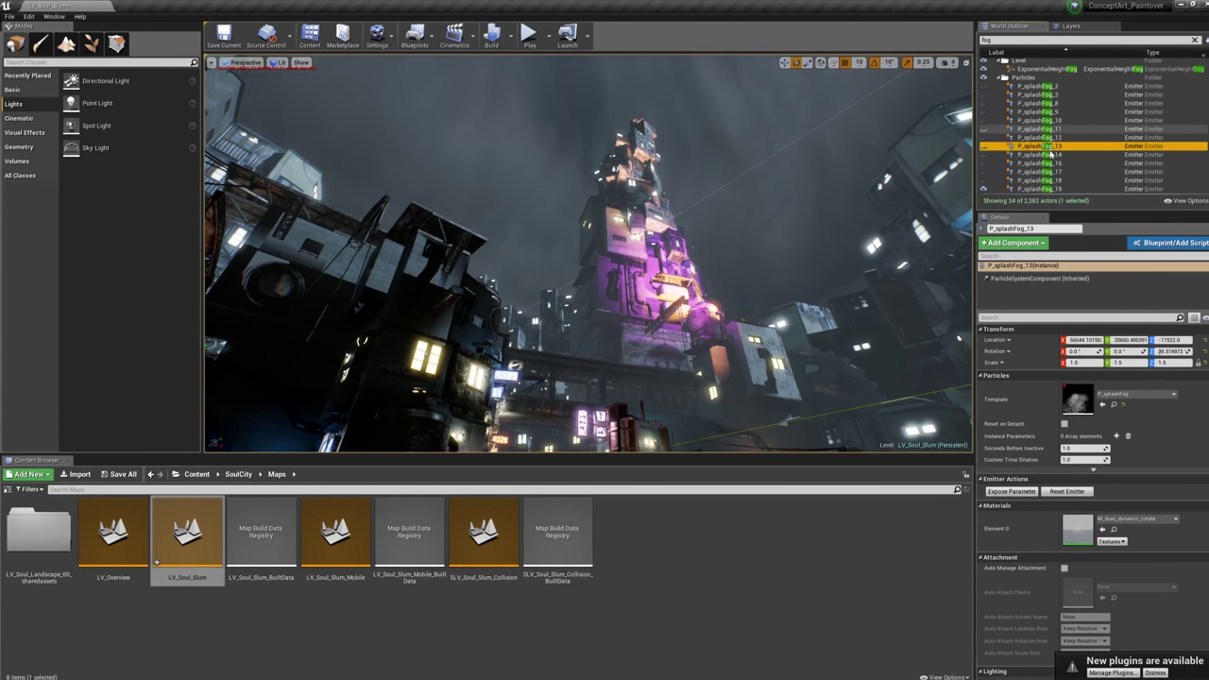
# - Make the hidden P_splashFog emitters and all BP_simpleFogSheet actors visible again
pyautogui.moveTo(984, 179); pyautogui.dragTo(990, 123)
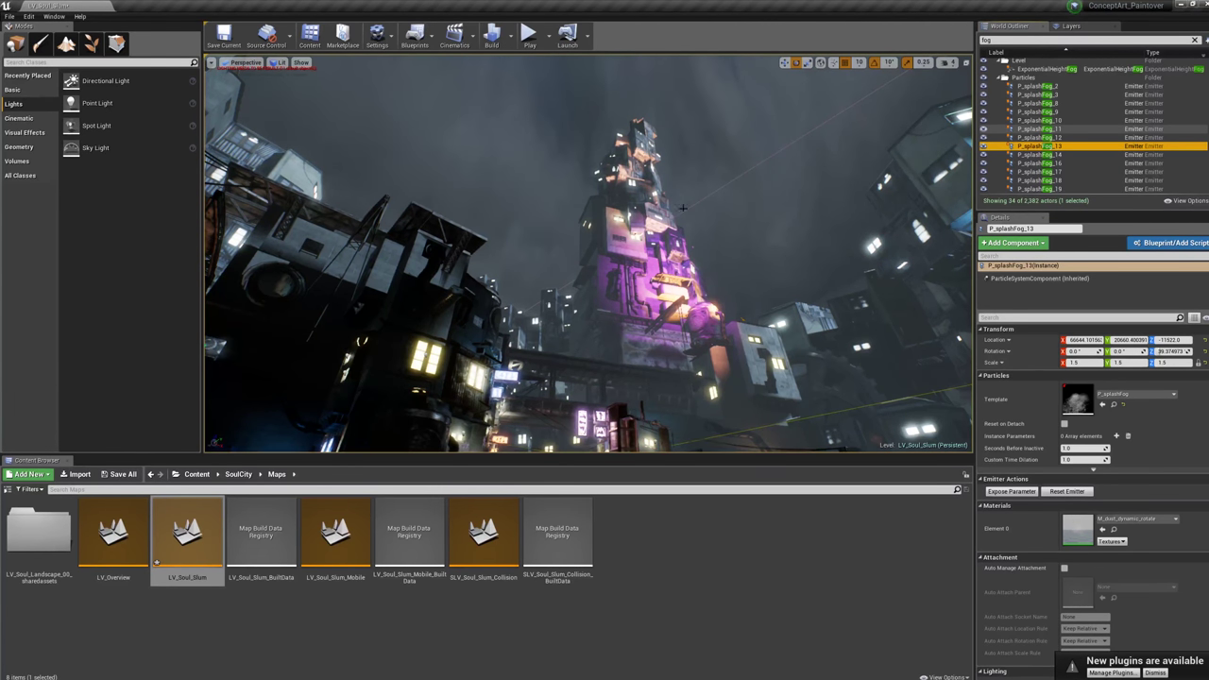
pyautogui.moveTo(632, 241); pyautogui.dragTo(599, 174, button='right')
pyautogui.scroll(5, 1089, 129)
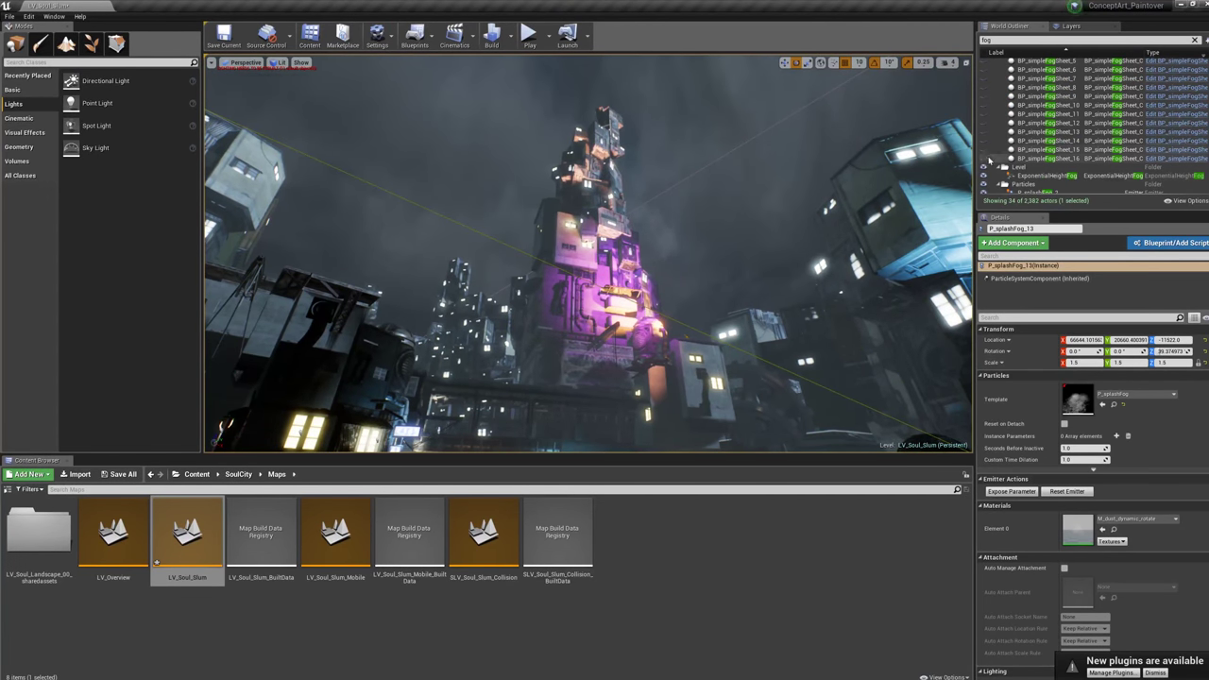
pyautogui.moveTo(988, 161); pyautogui.dragTo(985, 70)
pyautogui.scroll(4, 1163, 74)
pyautogui.moveTo(984, 143); pyautogui.dragTo(984, 135)
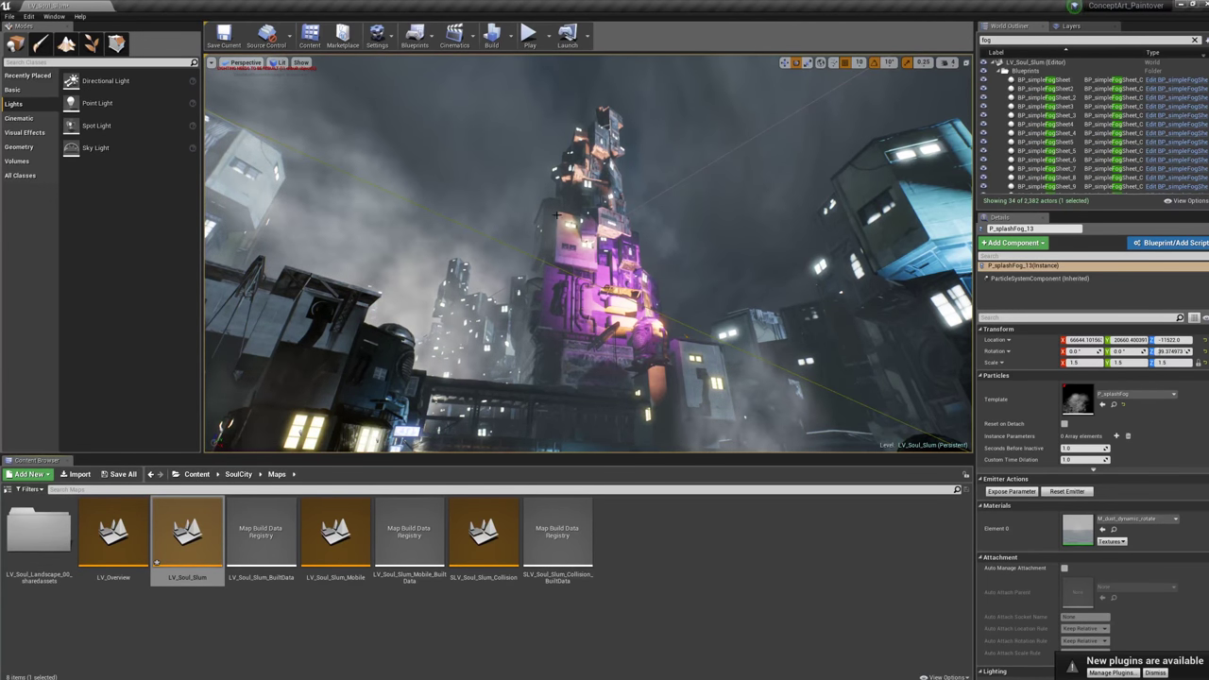
# - Add a master sequence named SequenceMaster, keeping the default timeline and shot settings
pyautogui.click(472, 38)
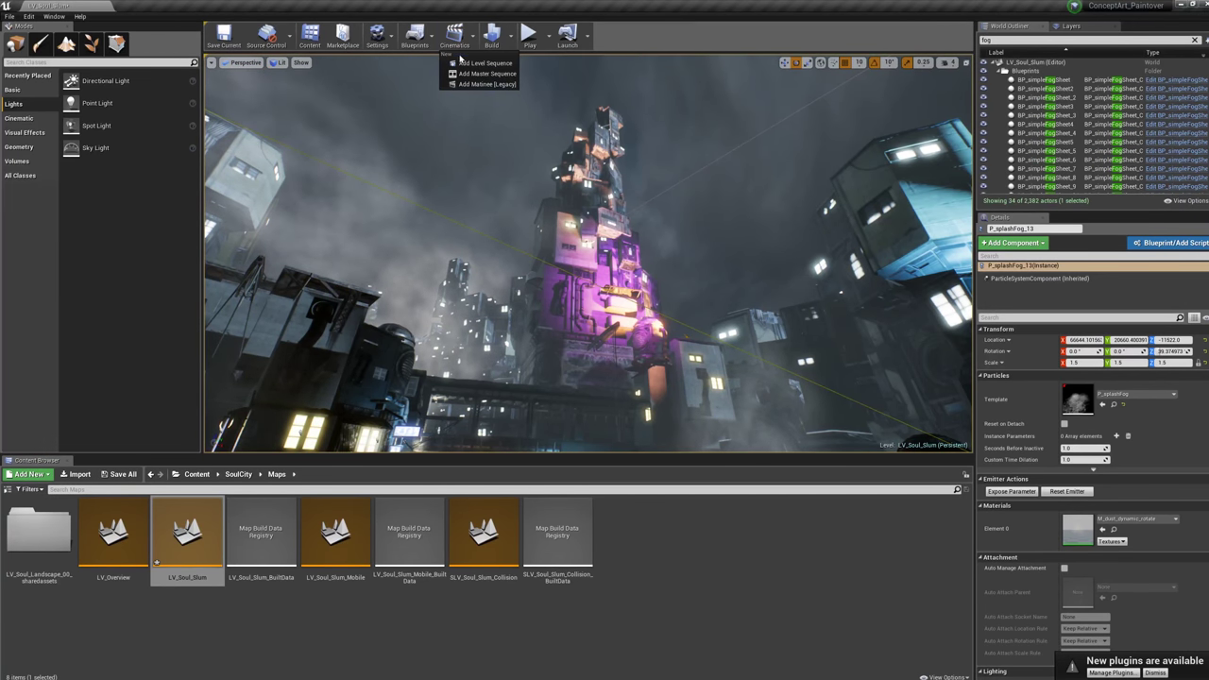
pyautogui.click(488, 74)
pyautogui.scroll(-3, 636, 350)
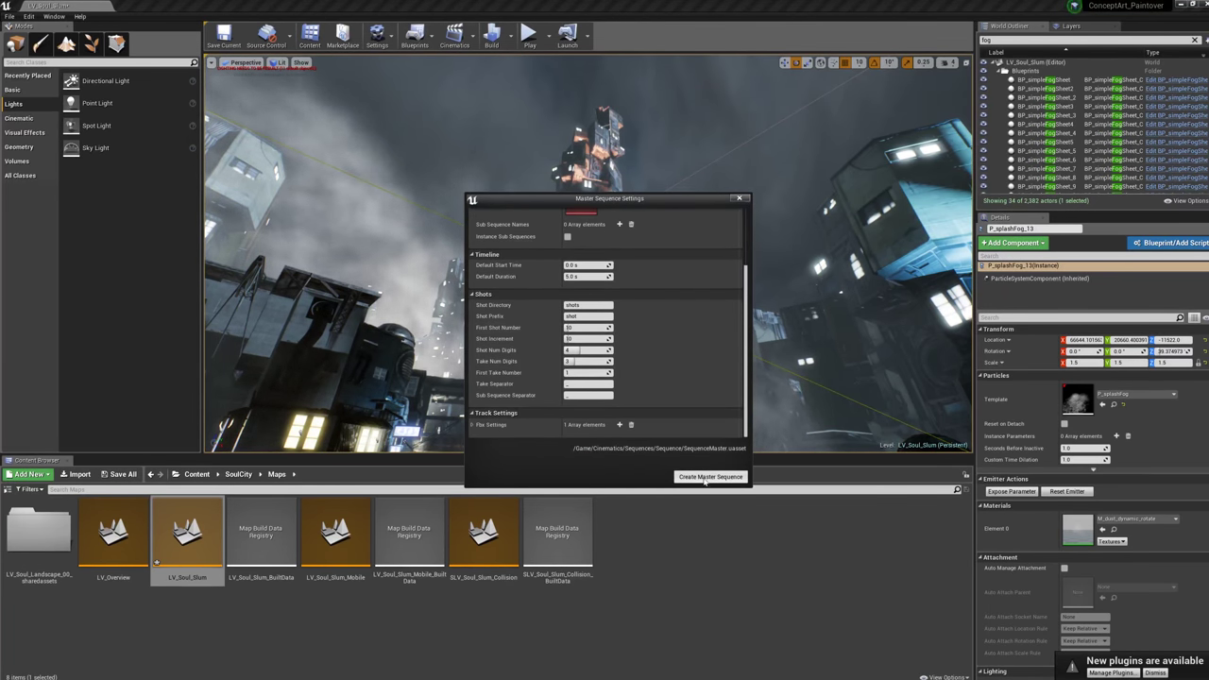
pyautogui.scroll(2, 593, 324)
pyautogui.scroll(-2, 629, 361)
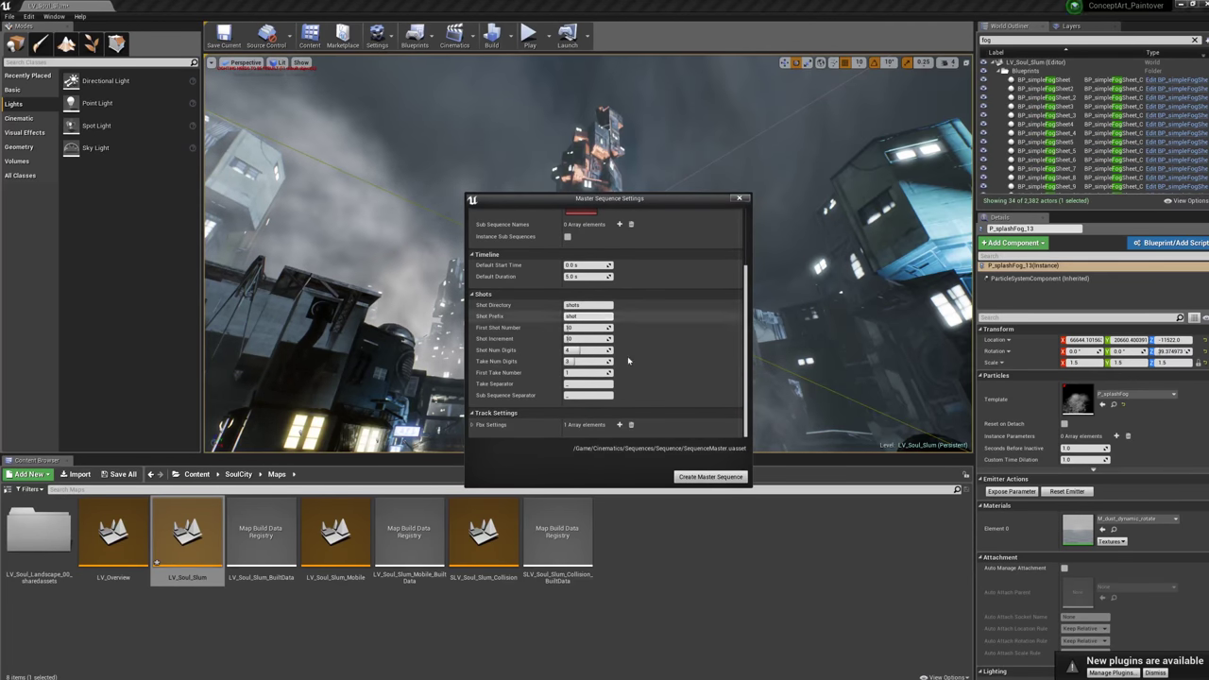
pyautogui.click(710, 476)
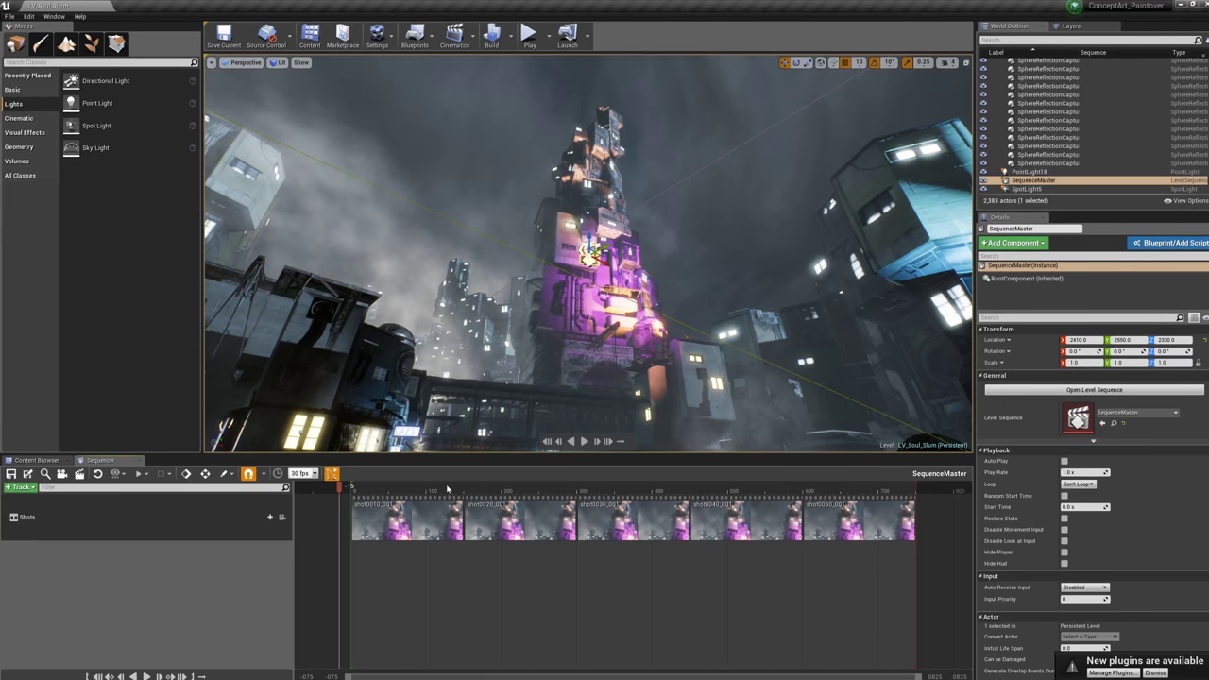
# - Move the playhead back to the start of SequenceMaster and remove every shot except shot0010_001
pyautogui.moveTo(436, 490); pyautogui.dragTo(349, 493)
pyautogui.click(372, 514)
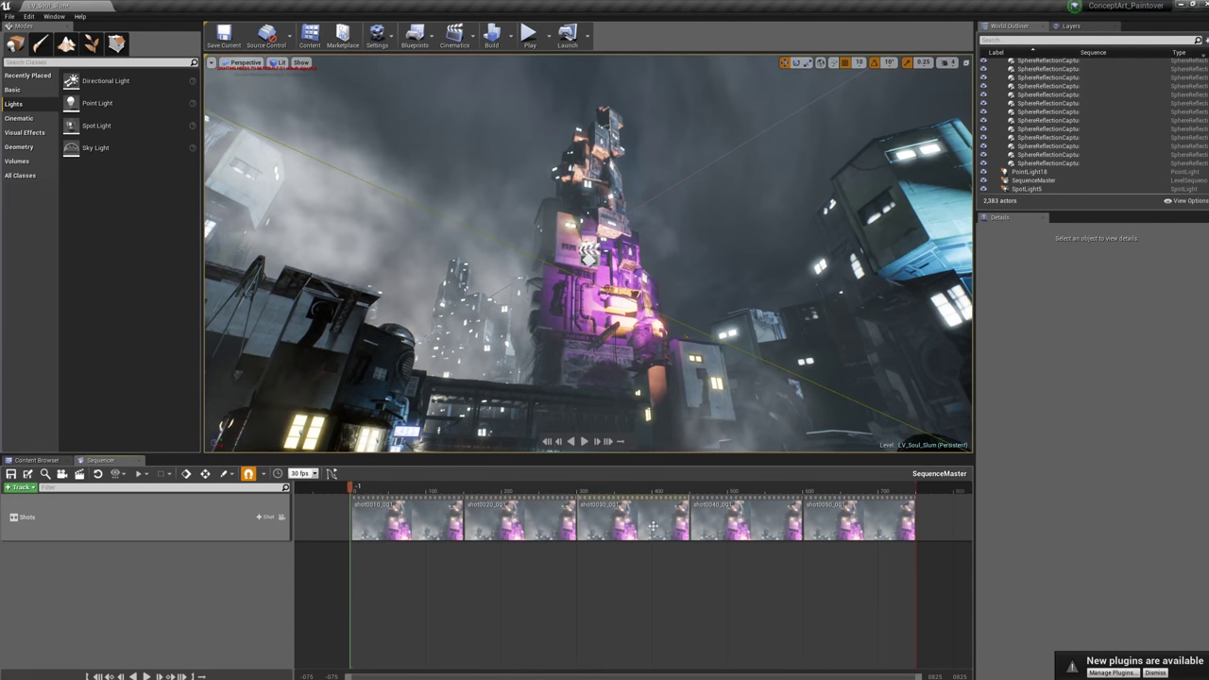
pyautogui.click(871, 519)
pyautogui.press('Delete')
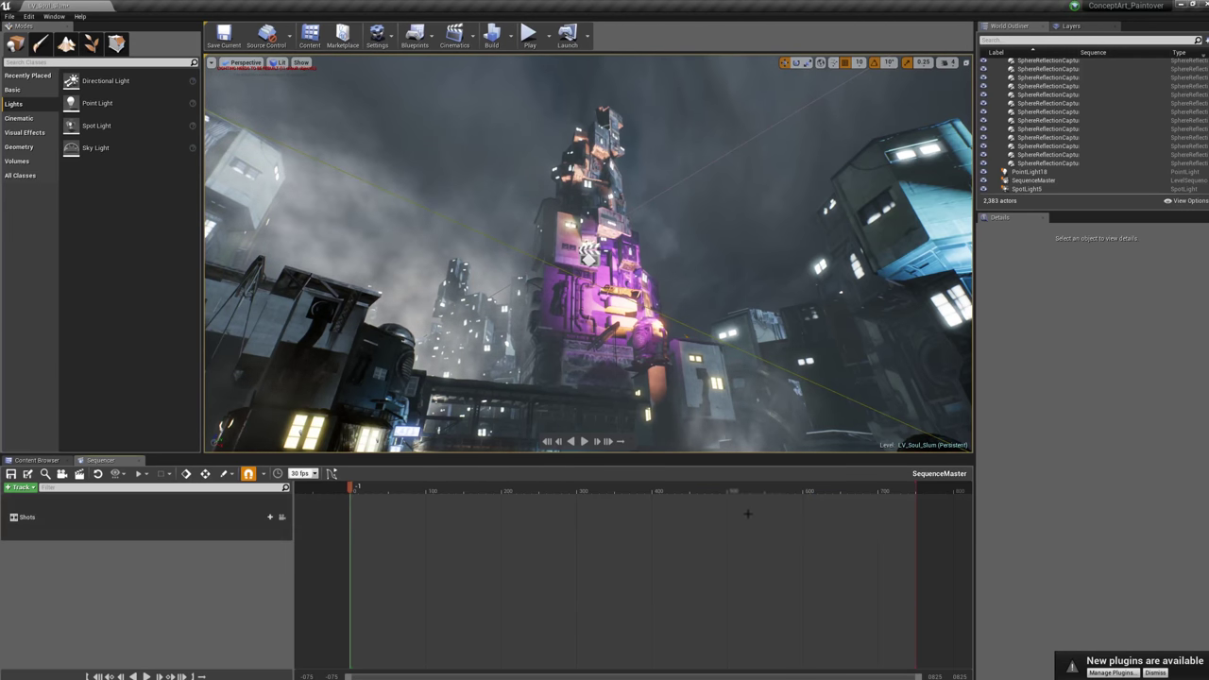
pyautogui.hotkey('ctrl', 'z')
pyautogui.hotkey('ctrl', 'z')
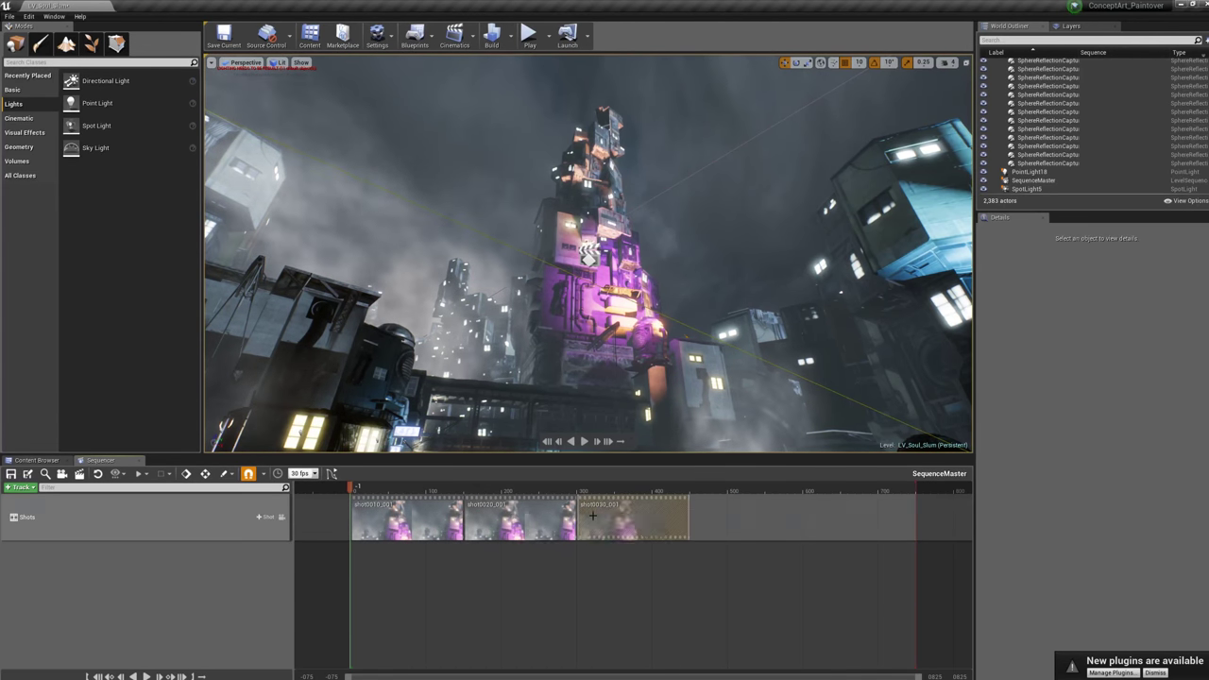
pyautogui.hotkey('ctrl', 'z')
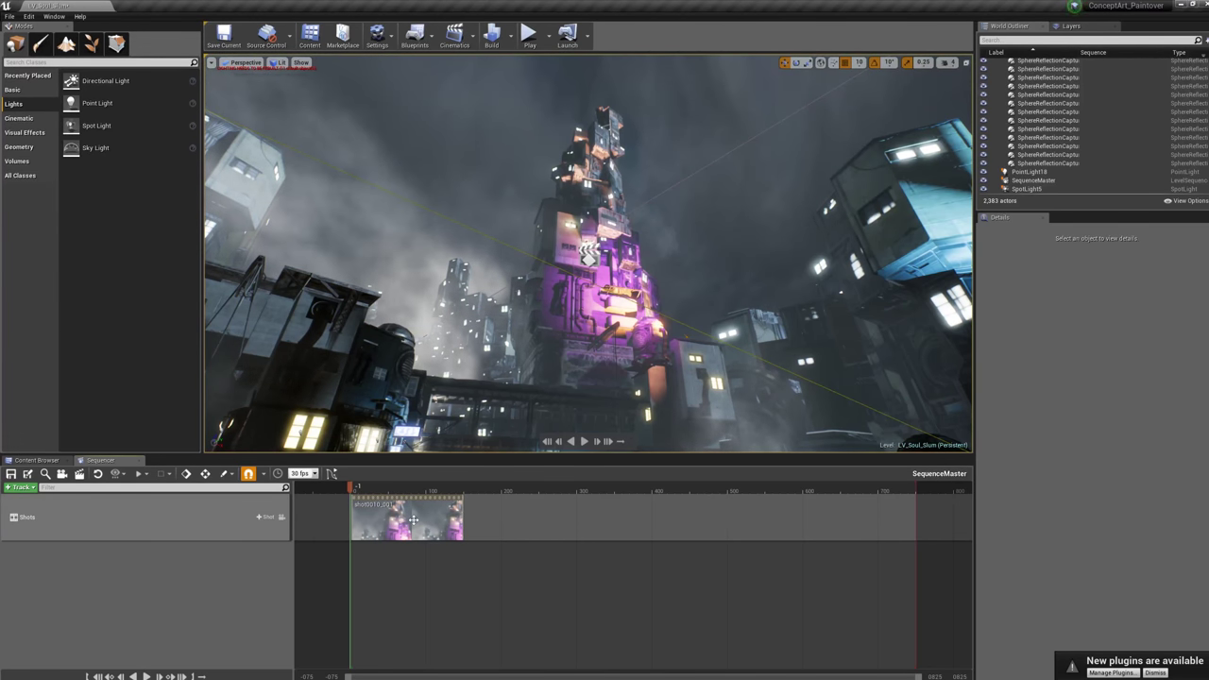
# - Open shot0010_001 and delete its CineCameraActor track, whose bound object is missing
pyautogui.doubleClick(413, 519)
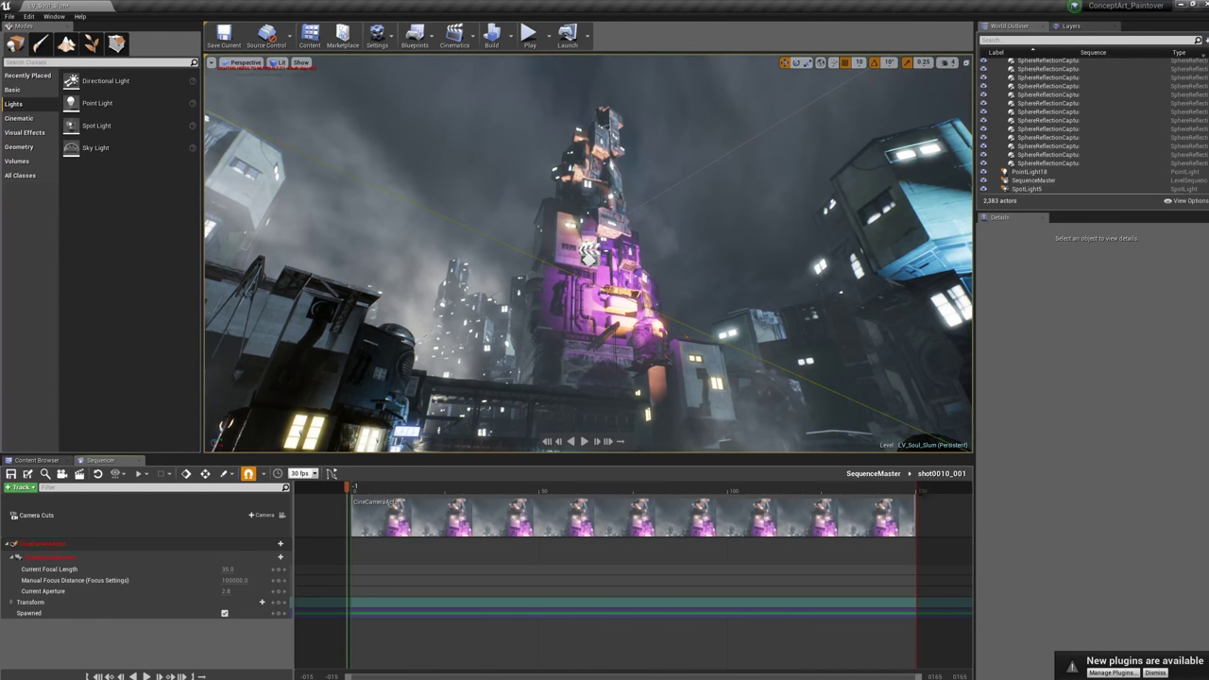
pyautogui.click(868, 474)
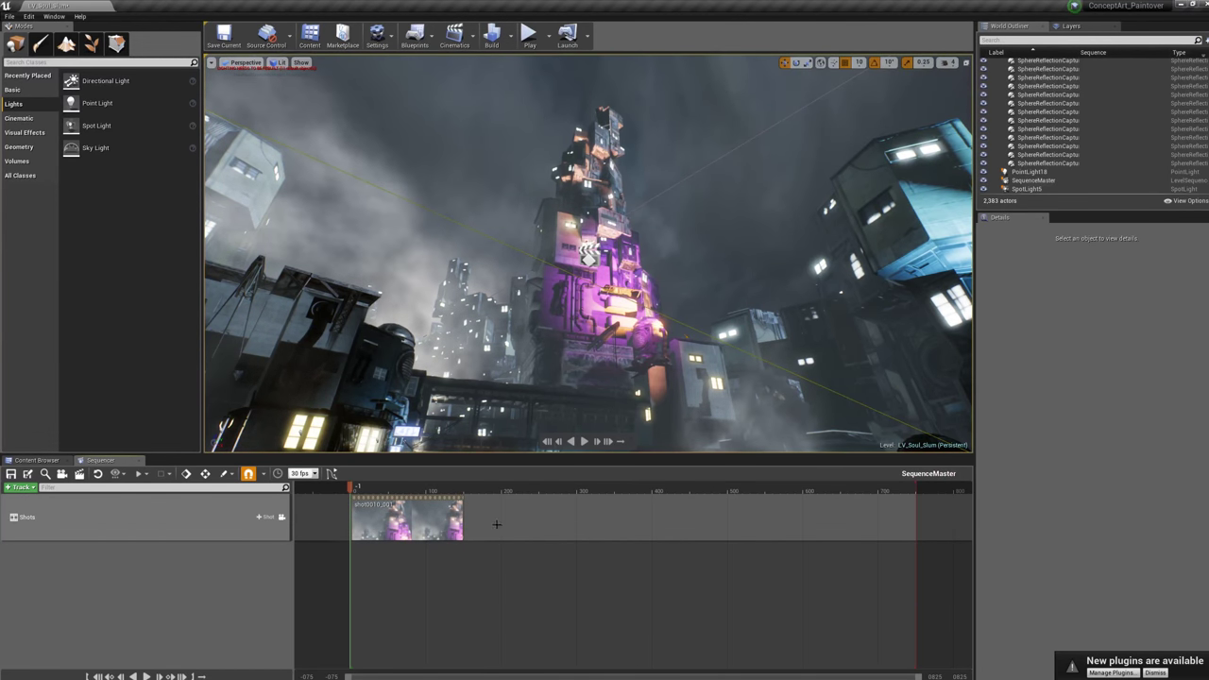
pyautogui.doubleClick(419, 522)
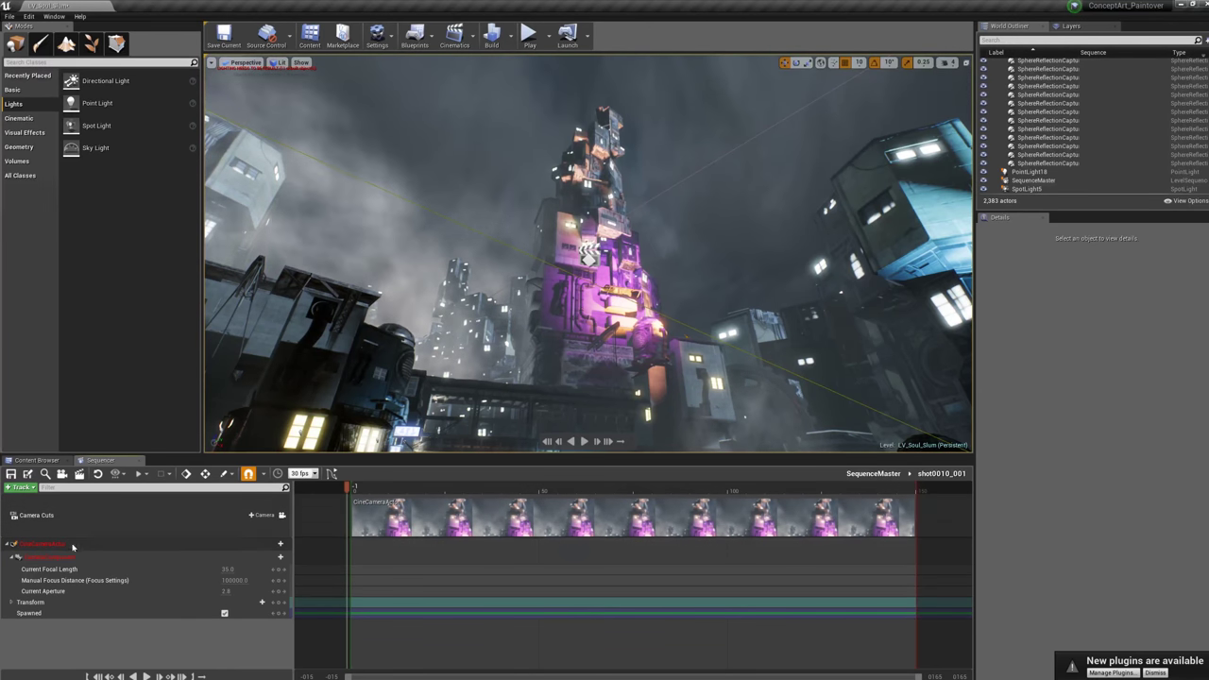
pyautogui.click(33, 545)
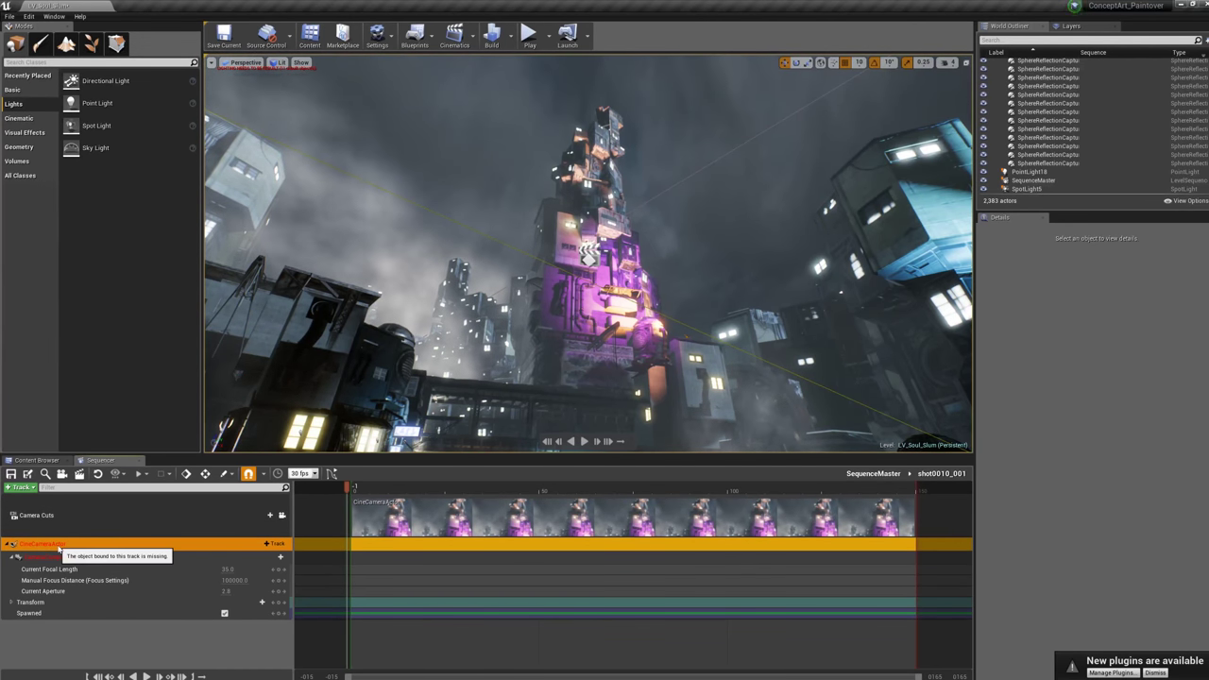
pyautogui.press('Delete')
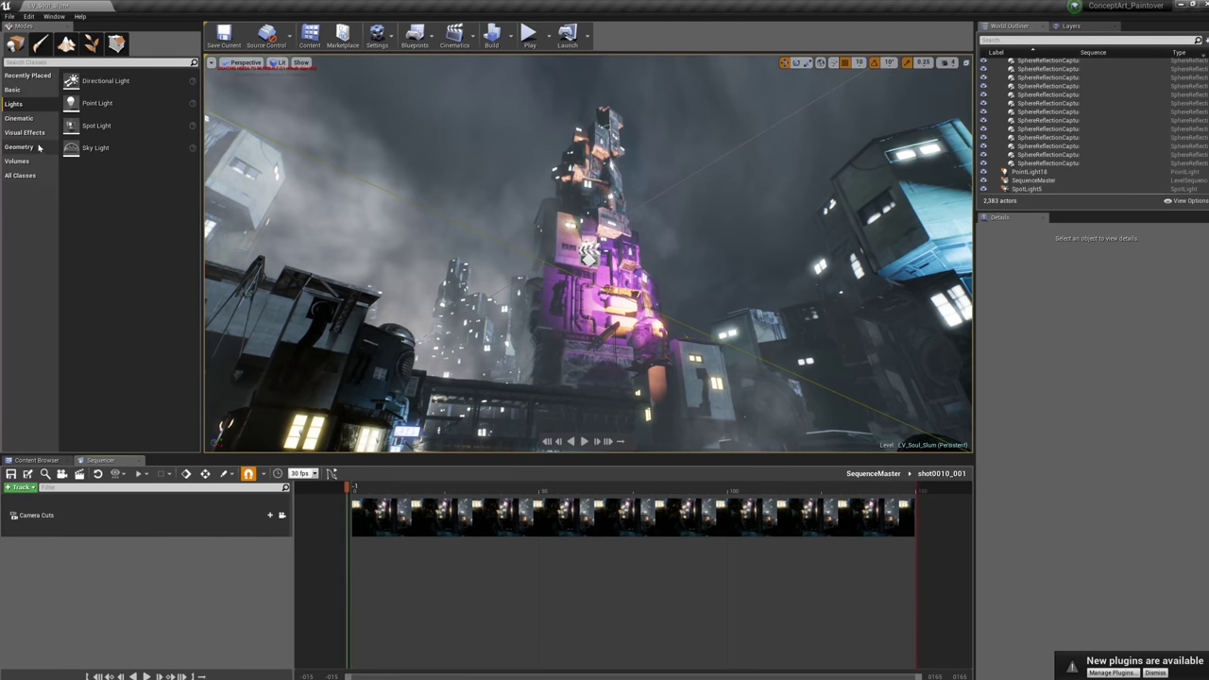
# - Place a new Cine Camera Actor in the level beside the tower
pyautogui.click(22, 119)
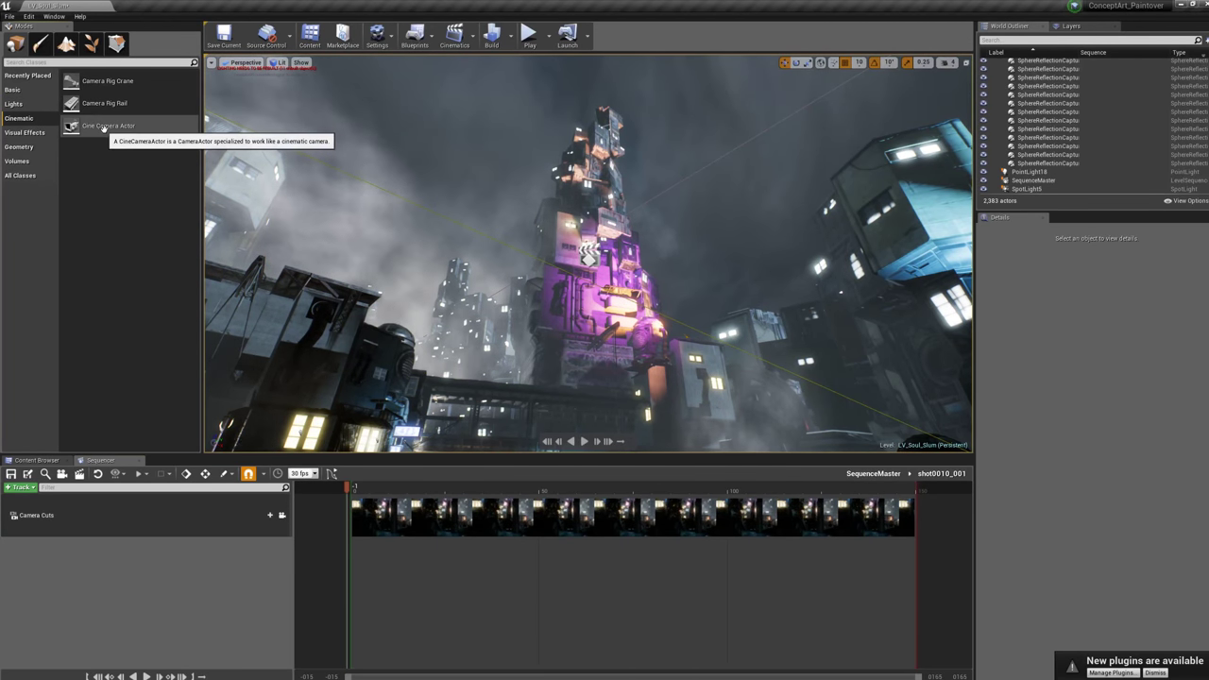
pyautogui.moveTo(85, 129); pyautogui.dragTo(461, 326)
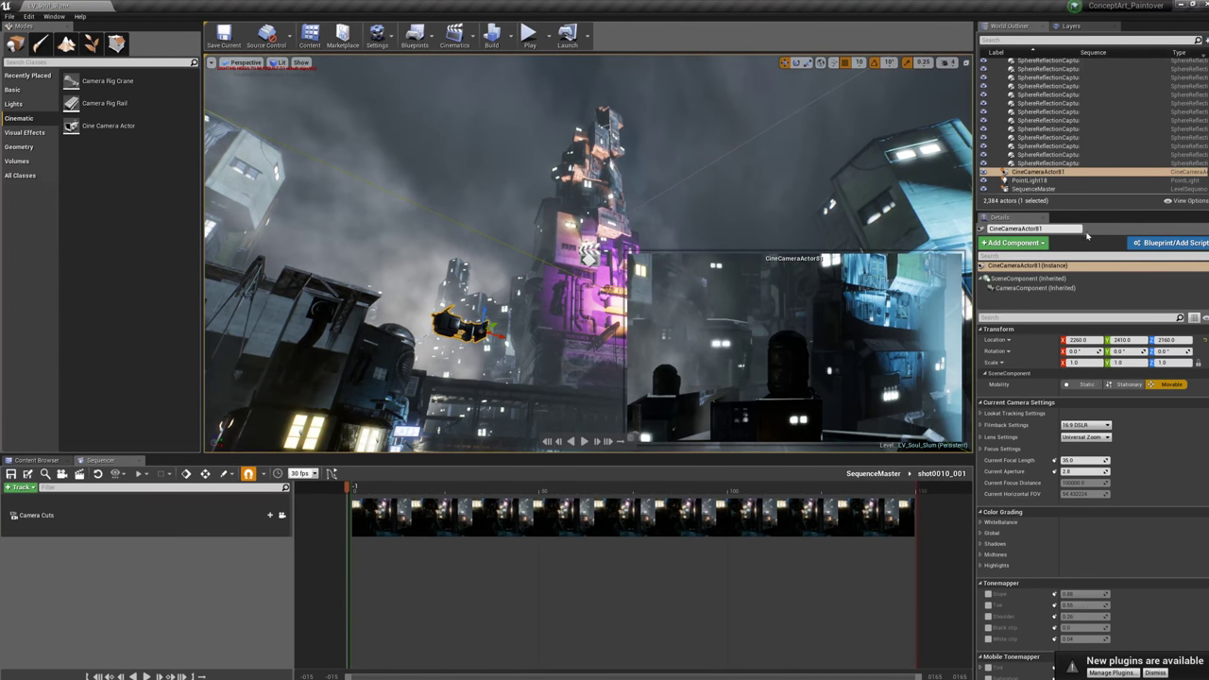
# - Rename the new cine camera actor to concept_cam1
pyautogui.click(1058, 229)
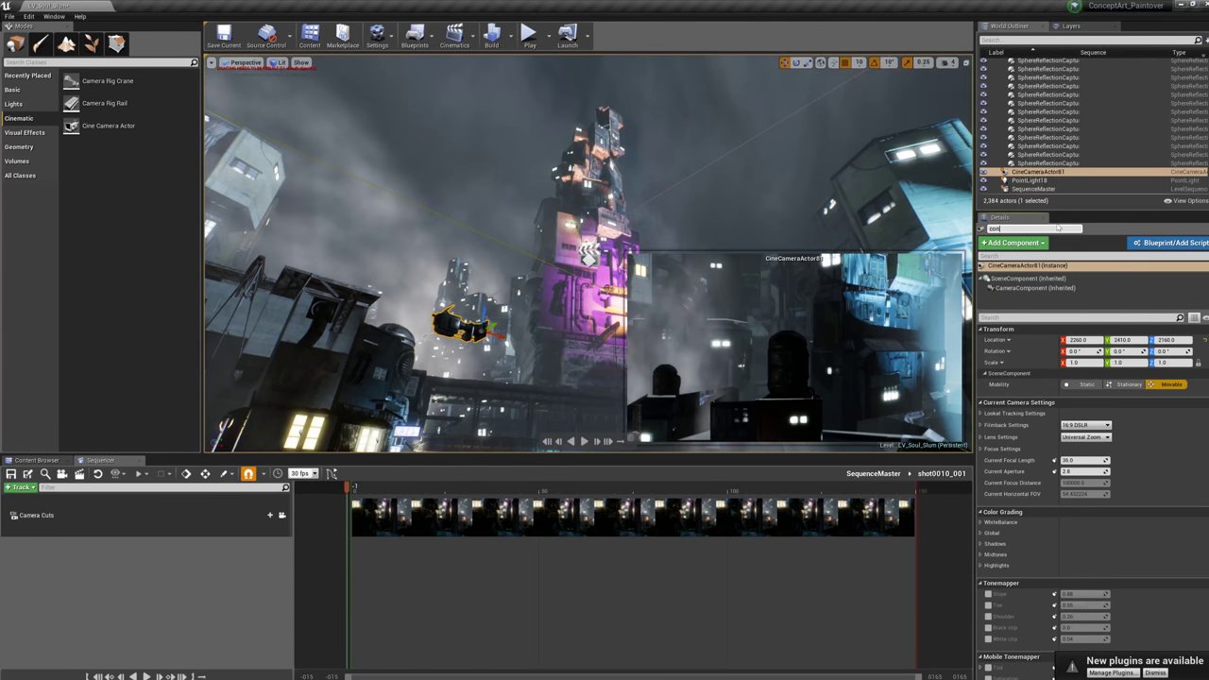
pyautogui.write('concept_cam1')
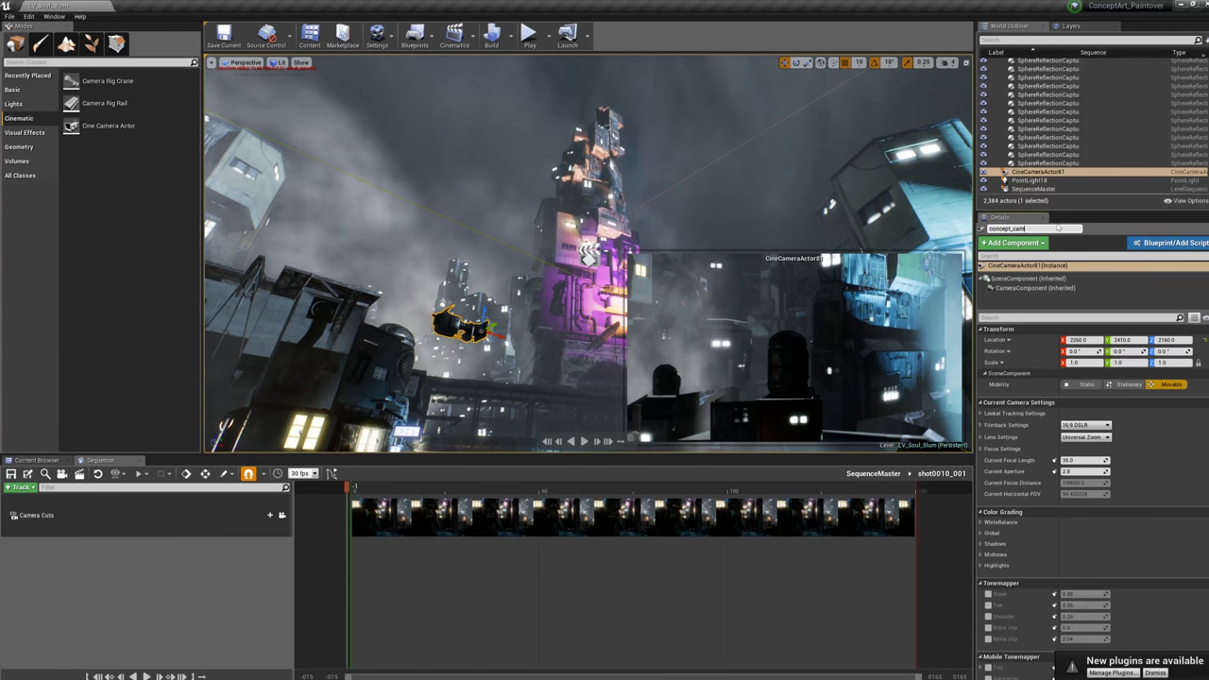
pyautogui.press('Return')
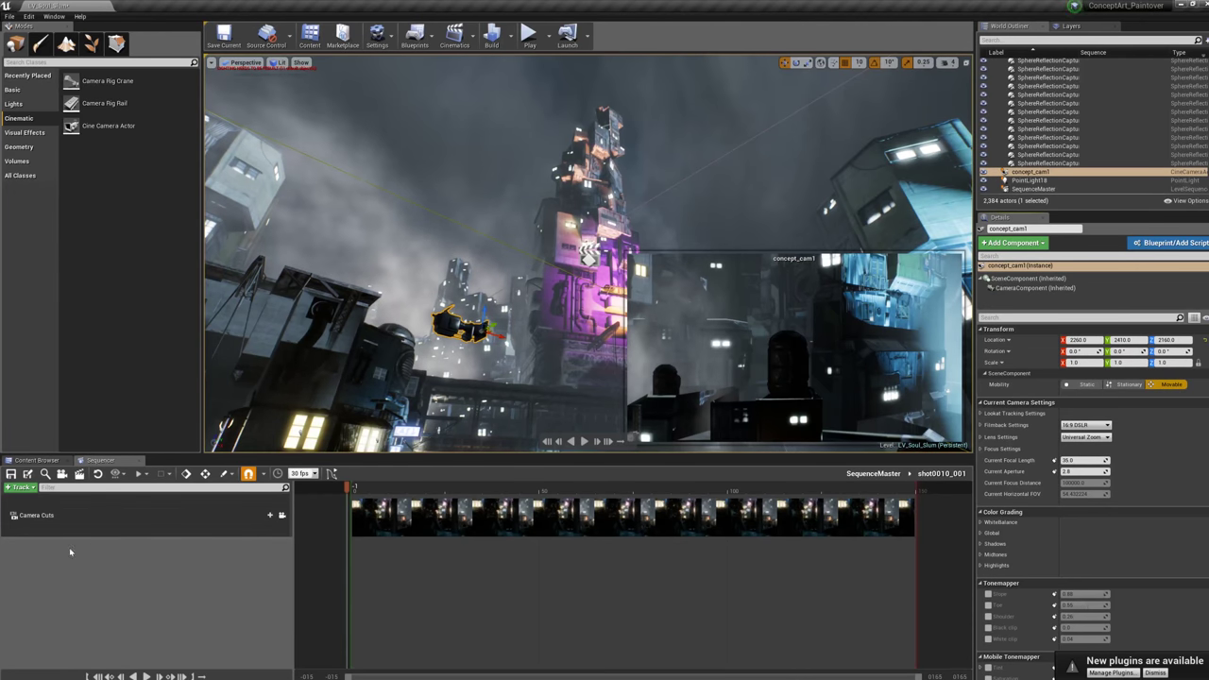
pyautogui.click(23, 488)
pyautogui.moveTo(27, 498)
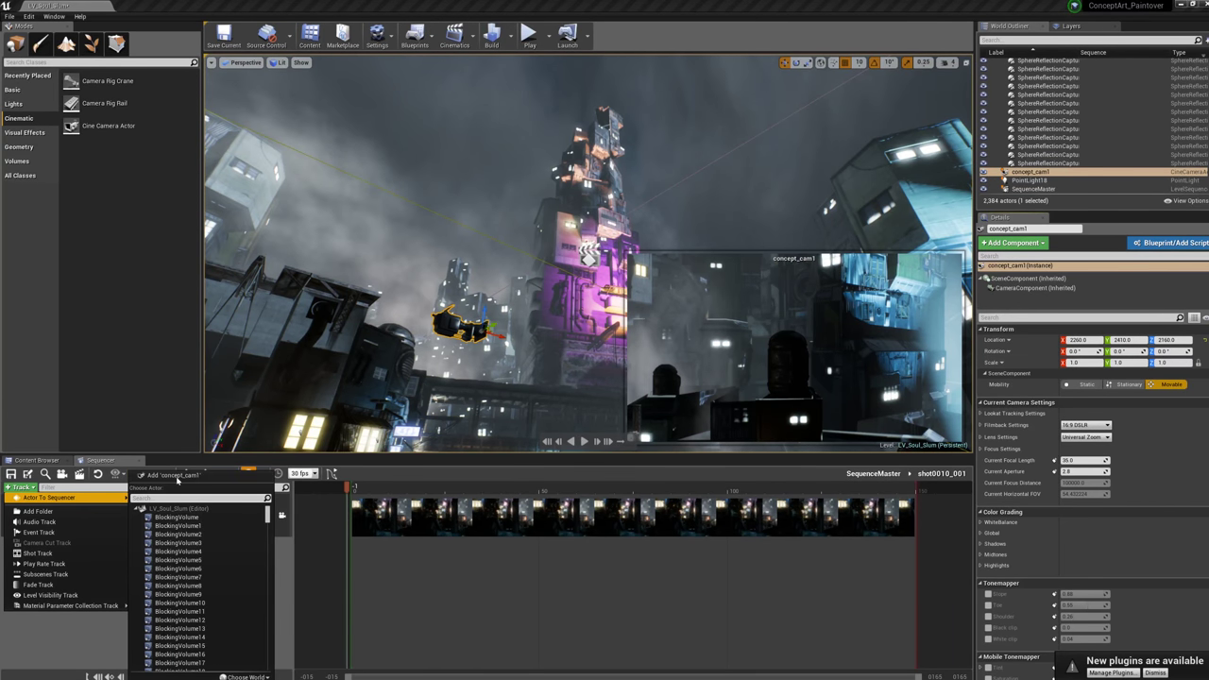
pyautogui.click(46, 639)
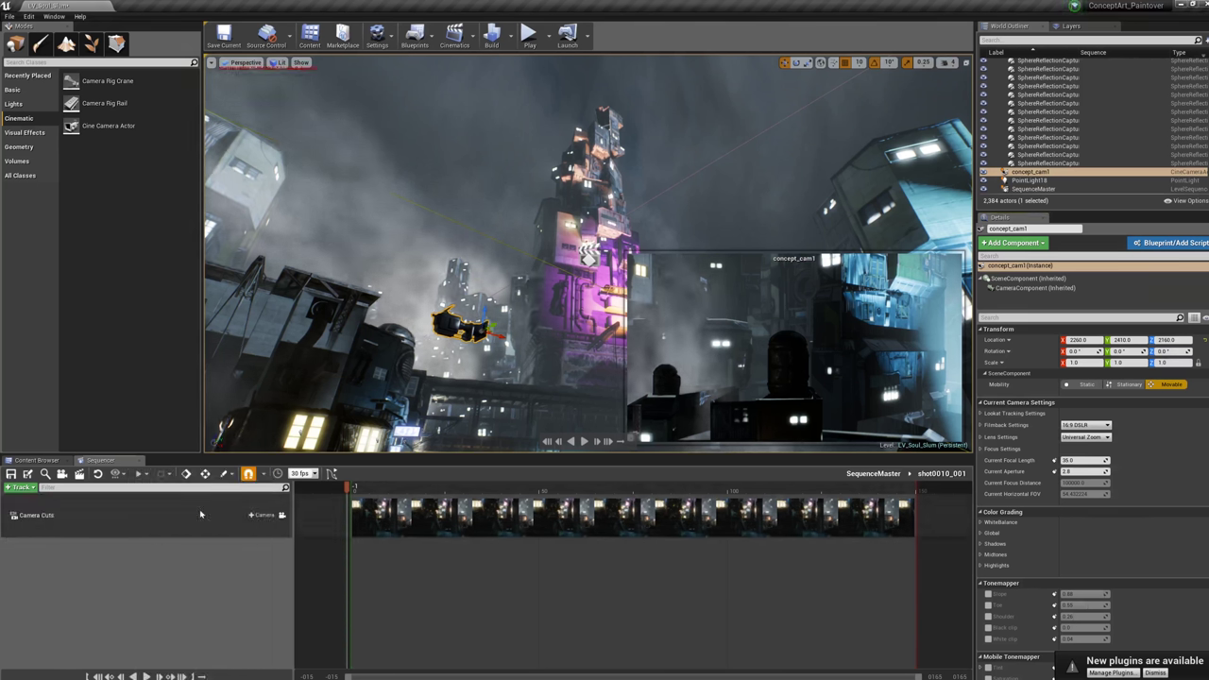
pyautogui.click(537, 382)
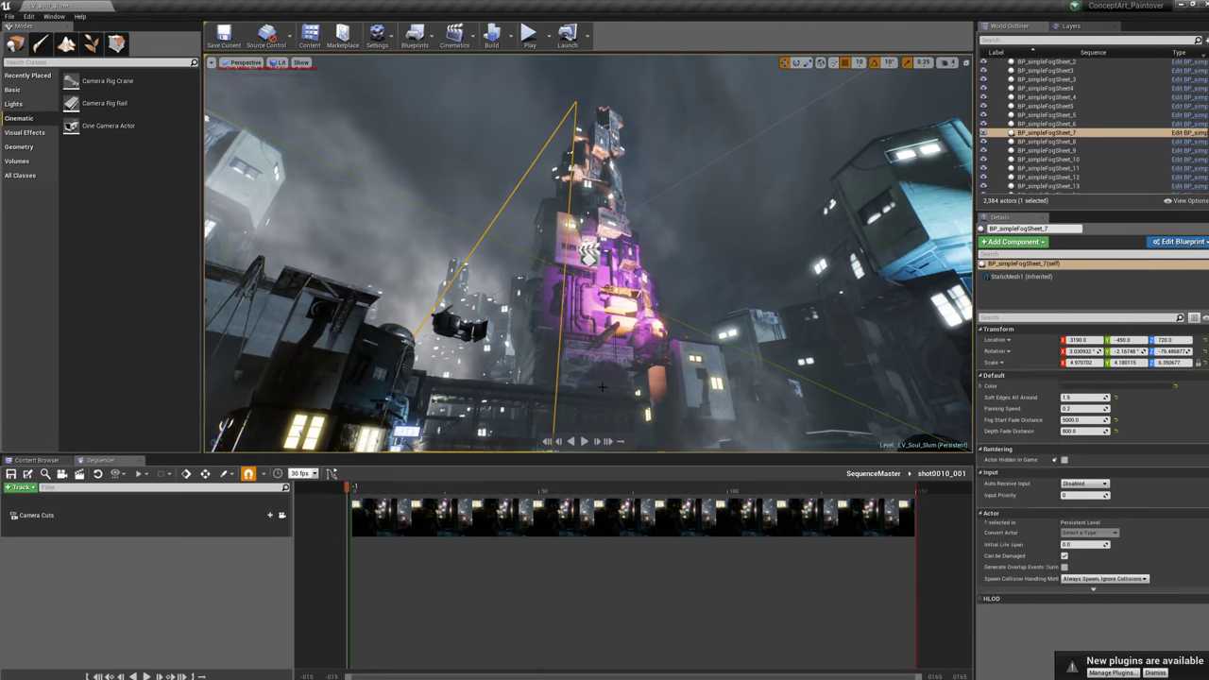
pyautogui.click(569, 382)
# - Find concept_cam1 by searching the level's actors for "concept" and add it to shot0010_001 as an actor track
pyautogui.click(23, 489)
pyautogui.moveTo(57, 496)
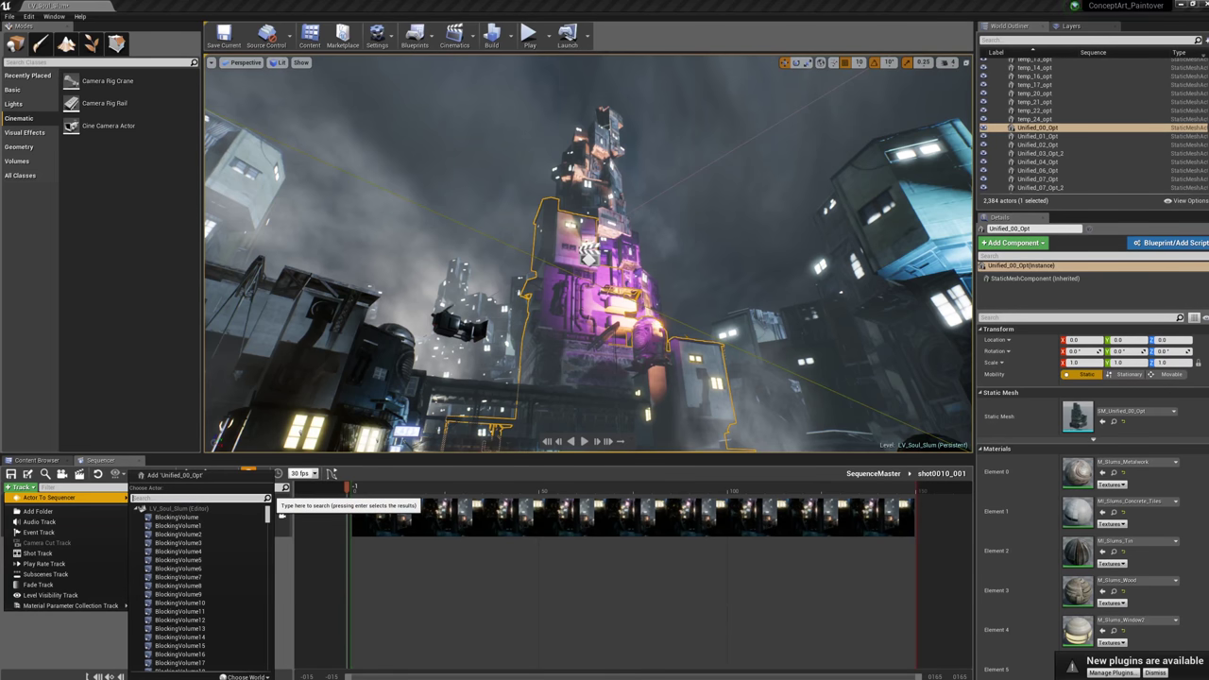
pyautogui.write('concept')
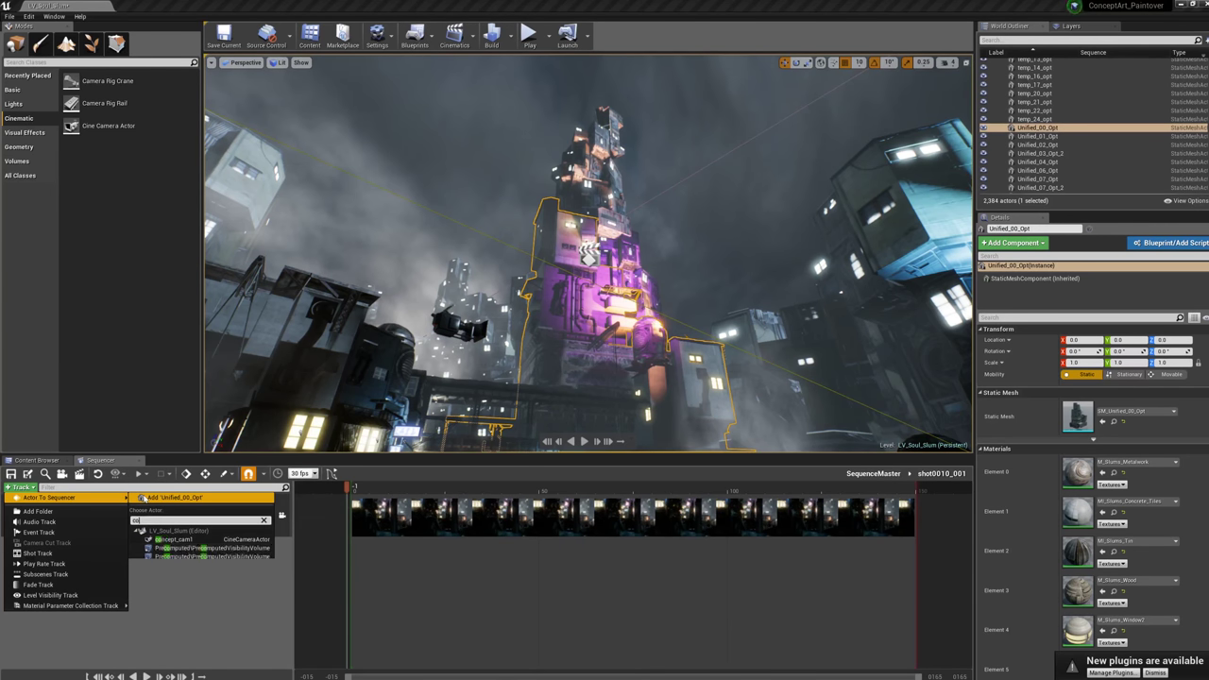
pyautogui.click(173, 540)
pyautogui.click(108, 545)
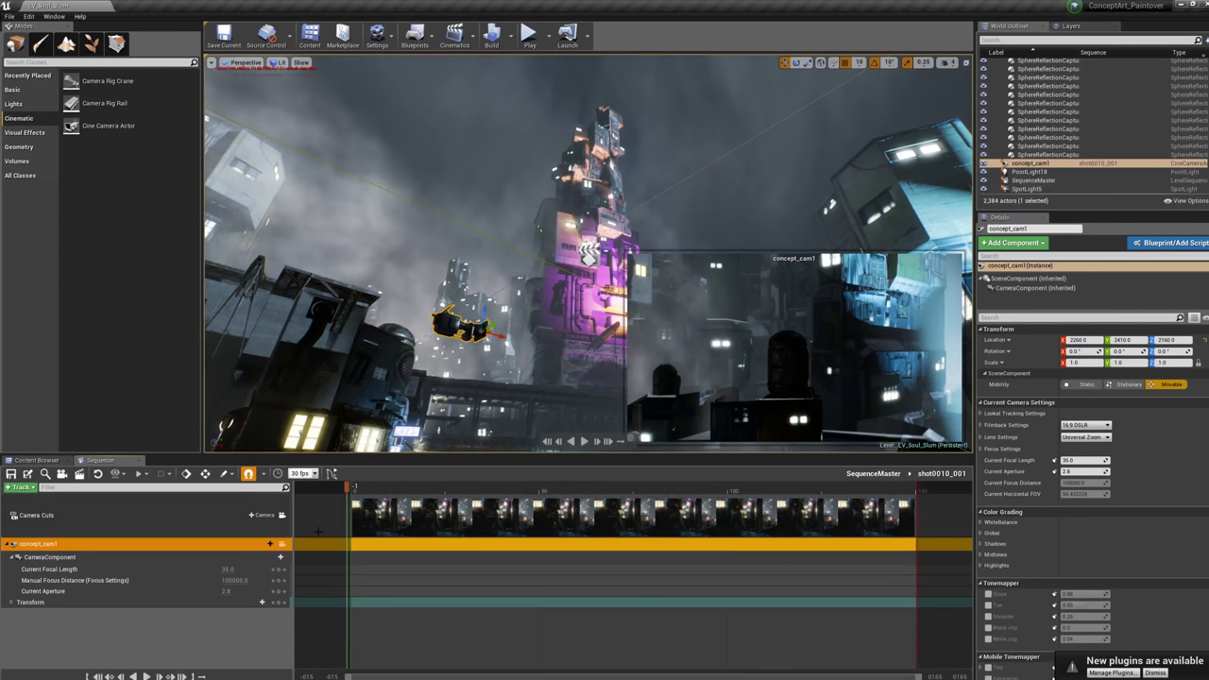
# - Move the playhead to frame 11, preview the view through concept_cam1, and return to a free view of the tower
pyautogui.moveTo(407, 486); pyautogui.dragTo(392, 485)
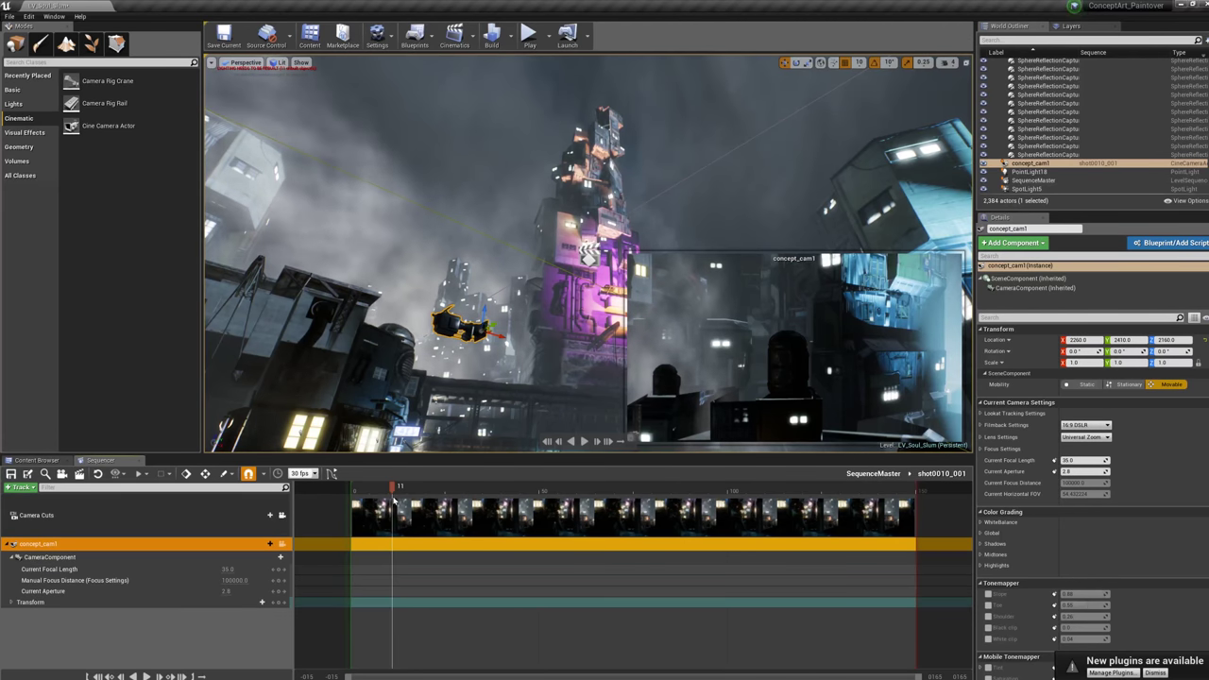
pyautogui.click(281, 545)
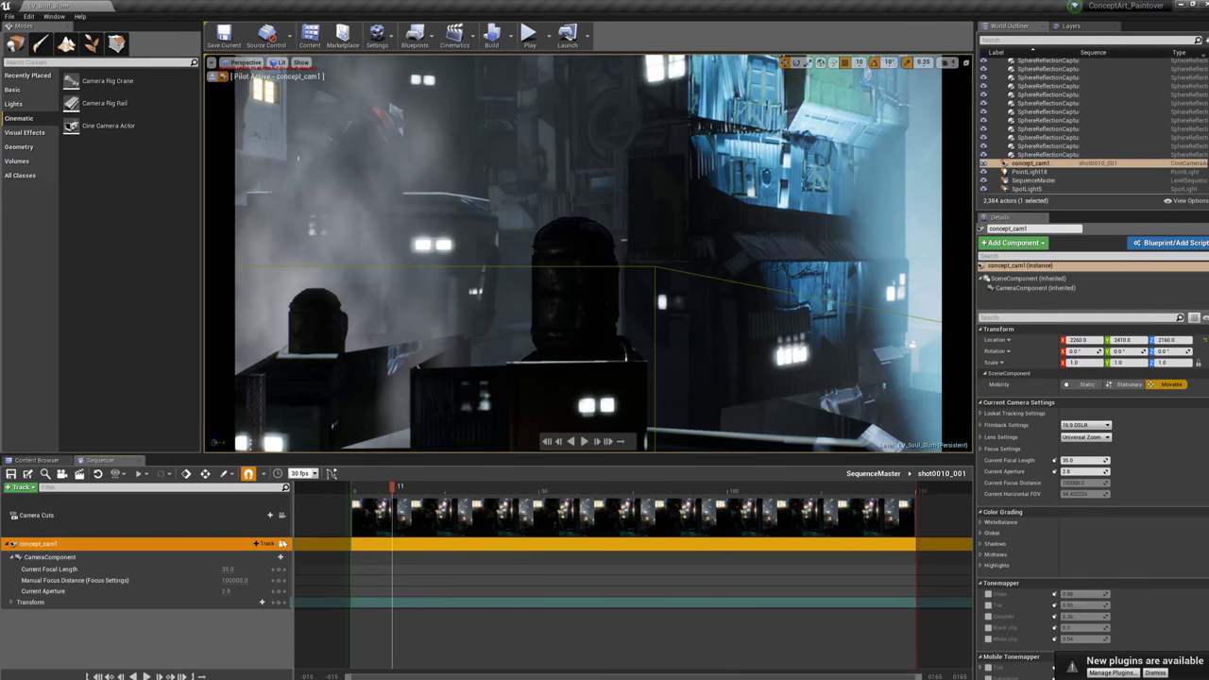
pyautogui.click(281, 516)
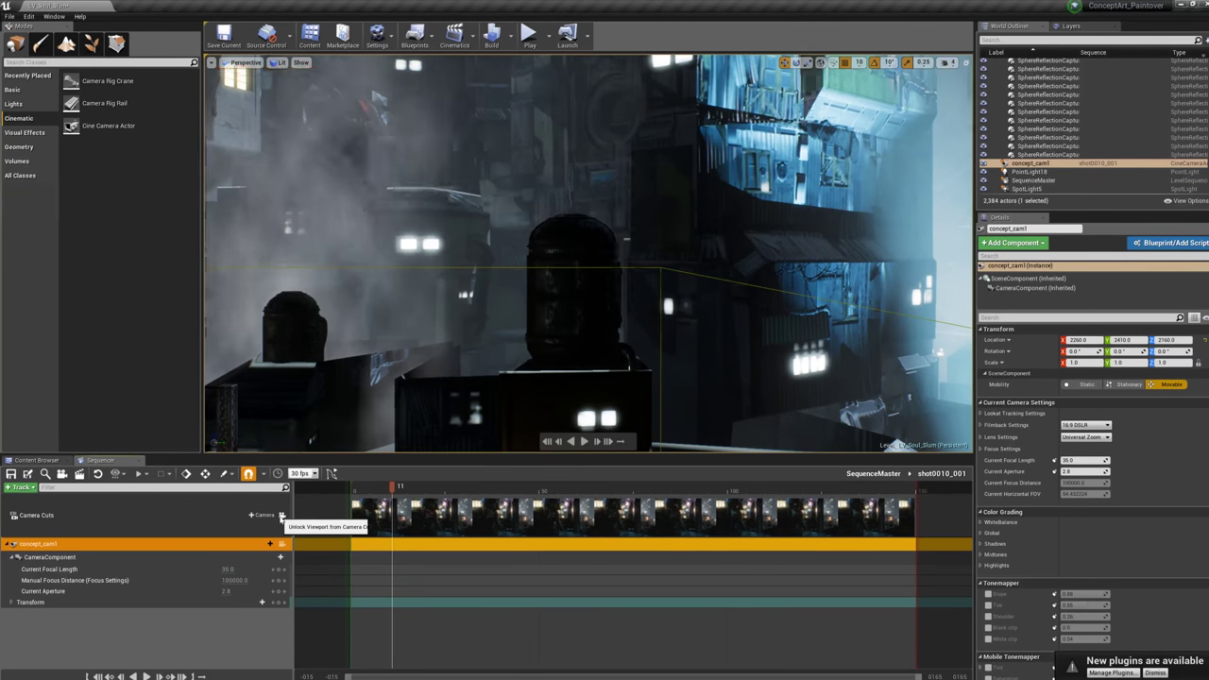
pyautogui.moveTo(420, 265); pyautogui.dragTo(605, 245, button='right')
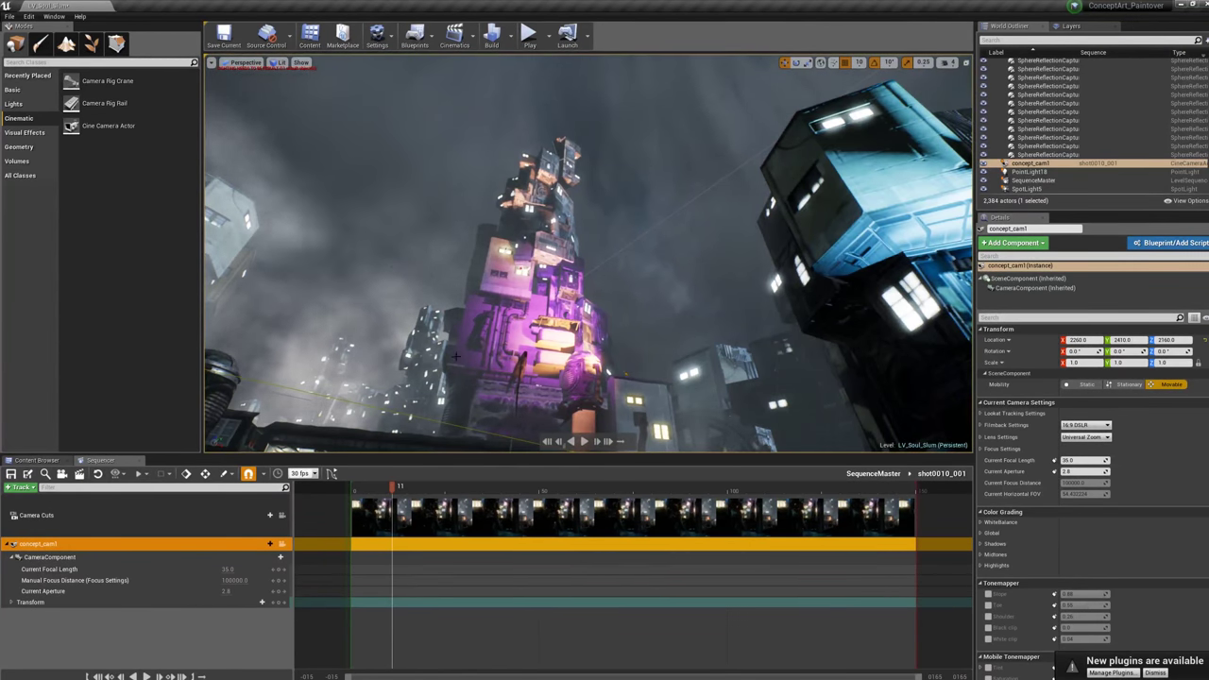
pyautogui.moveTo(540, 307); pyautogui.dragTo(527, 283, button='right')
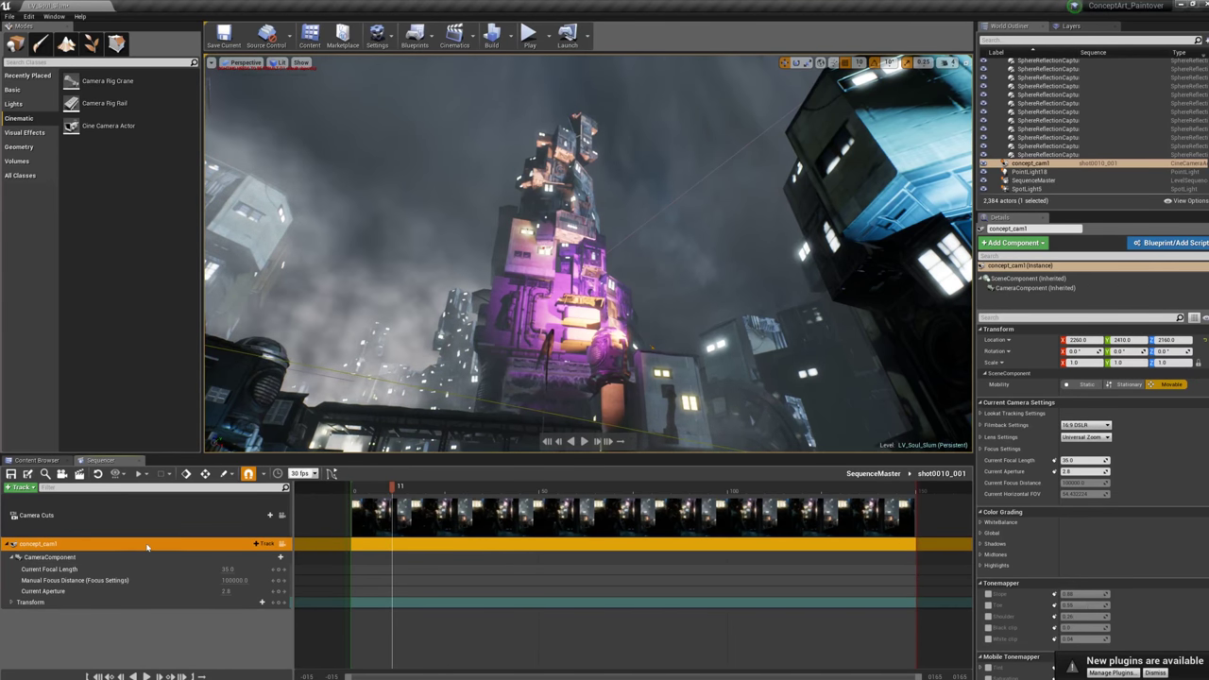
# - Pilot concept_cam1 to aim it up at the tower, and check its filmback presets while keeping 16:9 DSLR
pyautogui.click(281, 545)
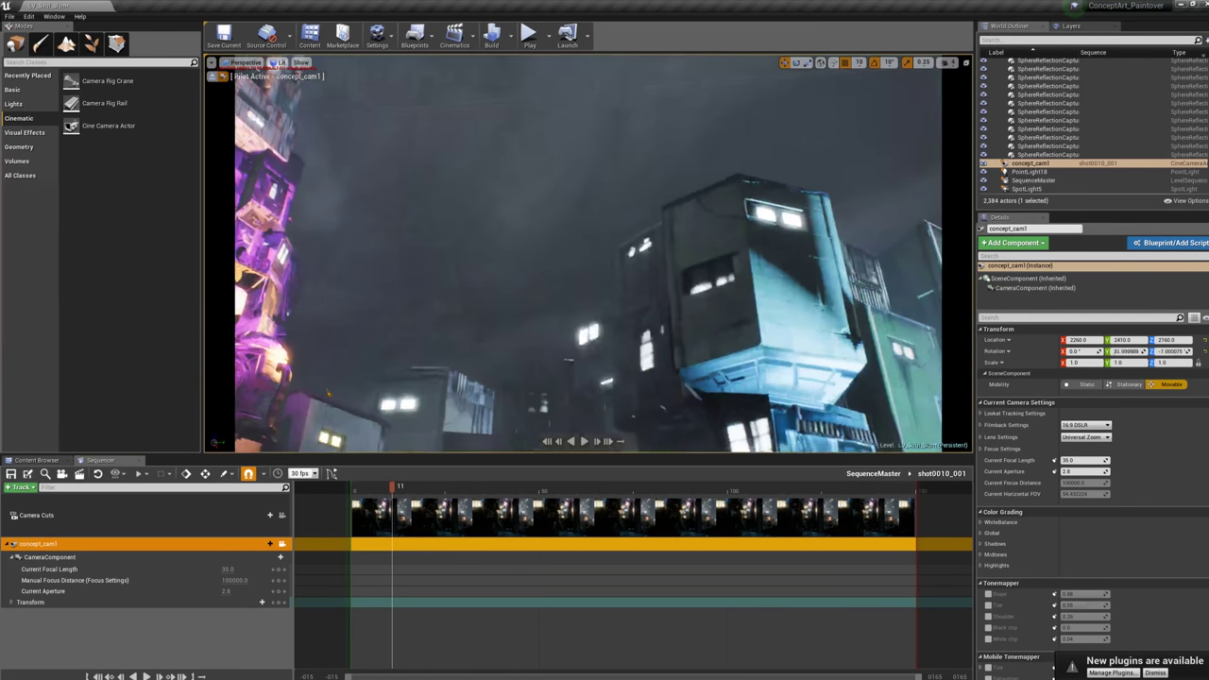
pyautogui.moveTo(680, 378); pyautogui.dragTo(553, 235, button='right')
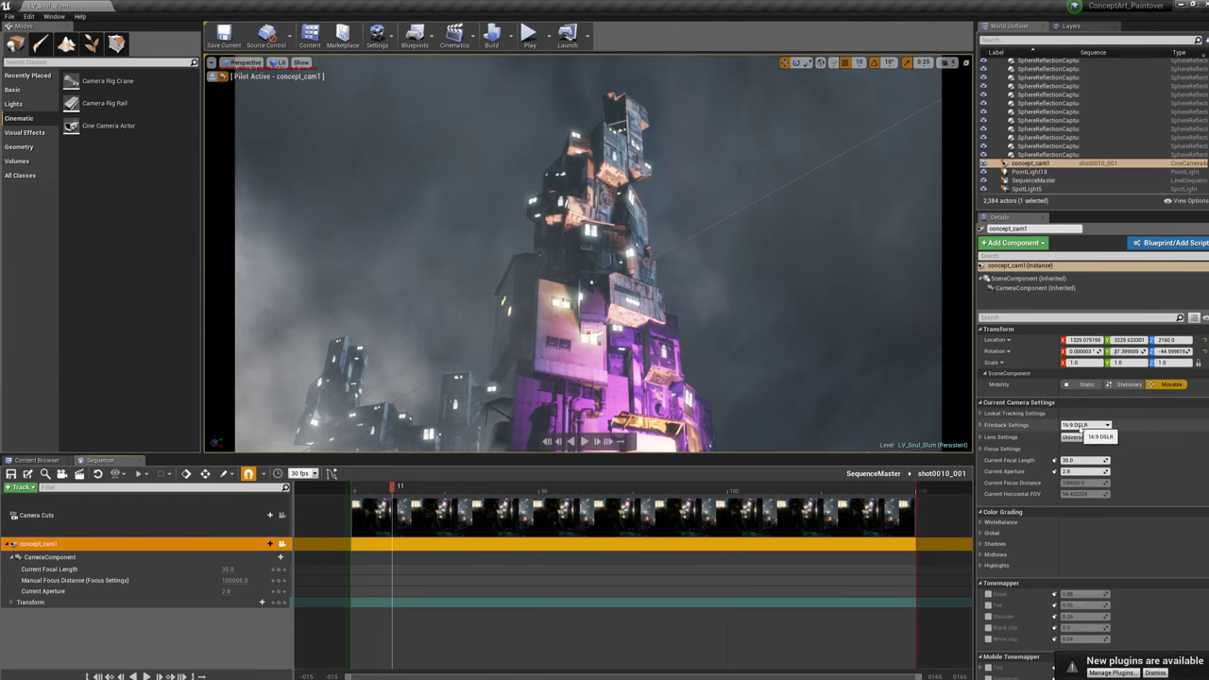
pyautogui.click(1084, 425)
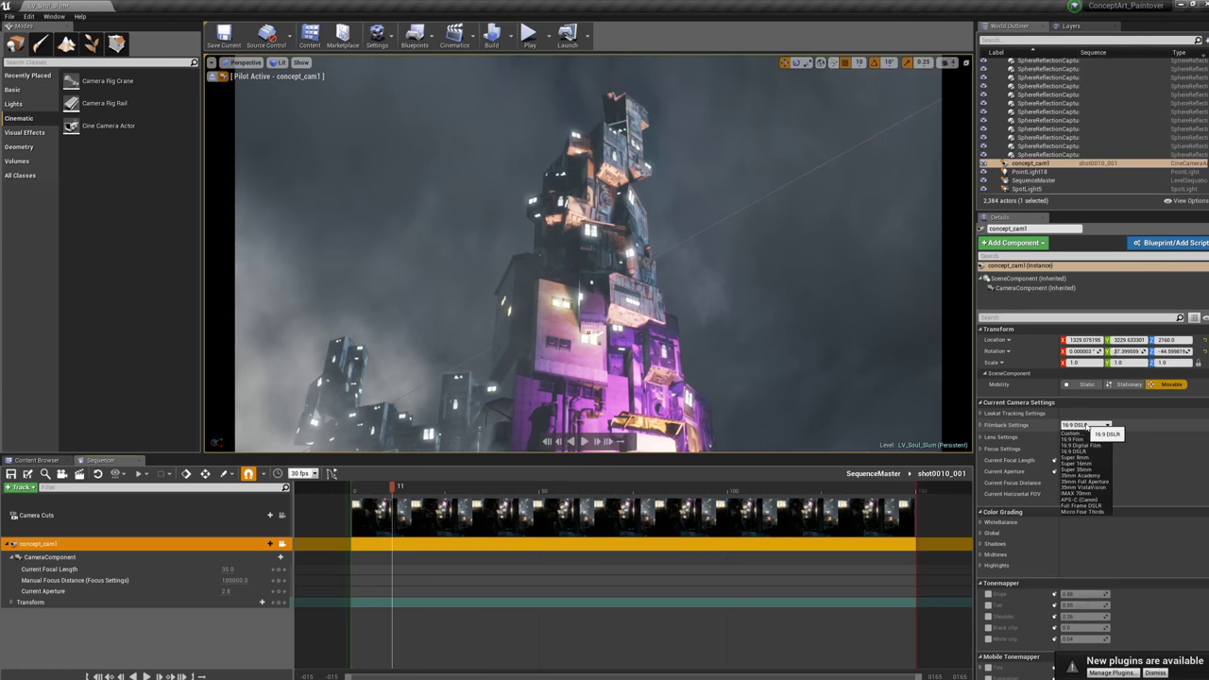
pyautogui.click(1146, 427)
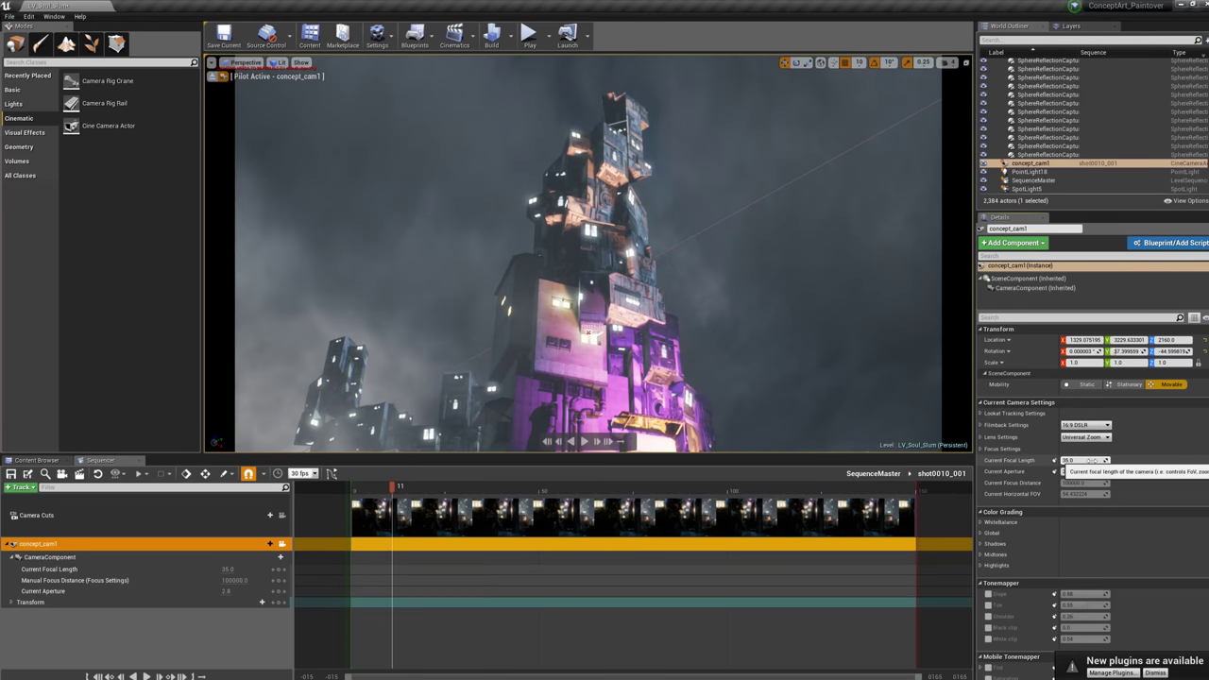
pyautogui.click(1084, 460)
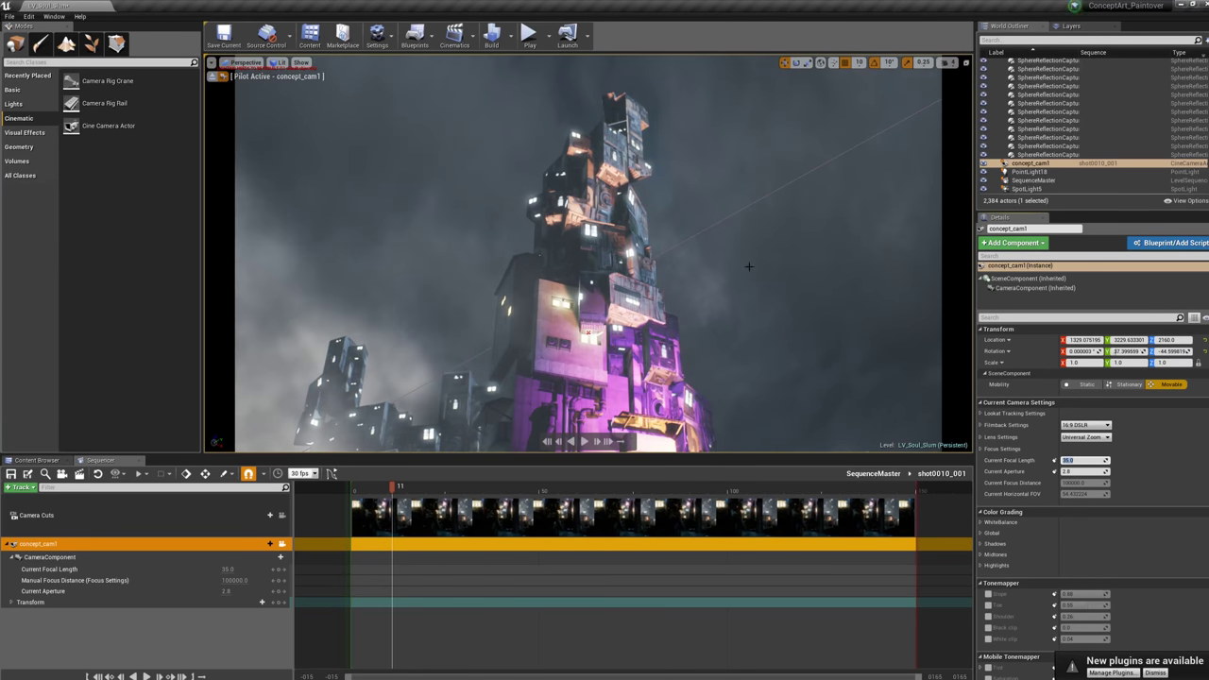
# - Lower concept_cam1 and pull it back to frame the purple tower above the neon signs and rooftops
pyautogui.moveTo(714, 172)
pyautogui.mouseDown(button='right')
pyautogui.moveTo(714, 247)
pyautogui.moveTo(713, 123)
pyautogui.moveTo(714, 172)
pyautogui.mouseUp(button='right')
pyautogui.moveTo(595, 249); pyautogui.dragTo(607, 321, button='middle')
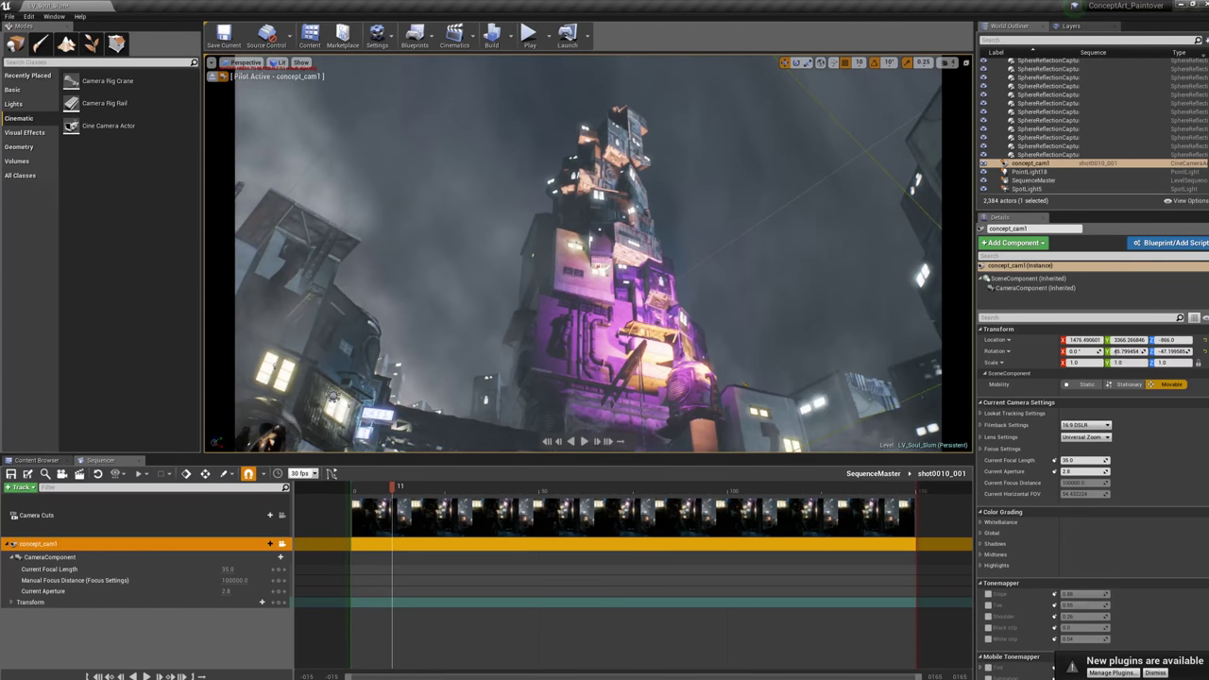
pyautogui.moveTo(528, 255); pyautogui.dragTo(537, 285)
pyautogui.moveTo(528, 285); pyautogui.dragTo(517, 295, button='middle')
pyautogui.moveTo(542, 385); pyautogui.dragTo(642, 412, button='middle')
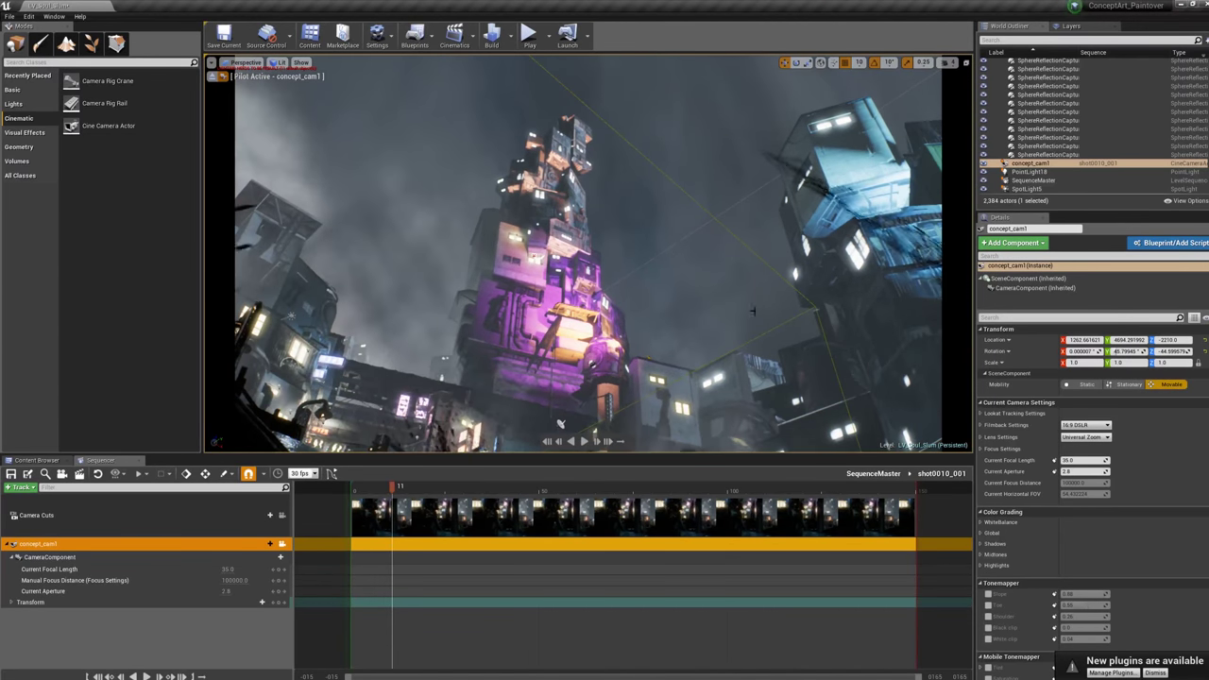
pyautogui.moveTo(642, 412); pyautogui.dragTo(585, 377)
pyautogui.moveTo(694, 381); pyautogui.dragTo(694, 380, button='right')
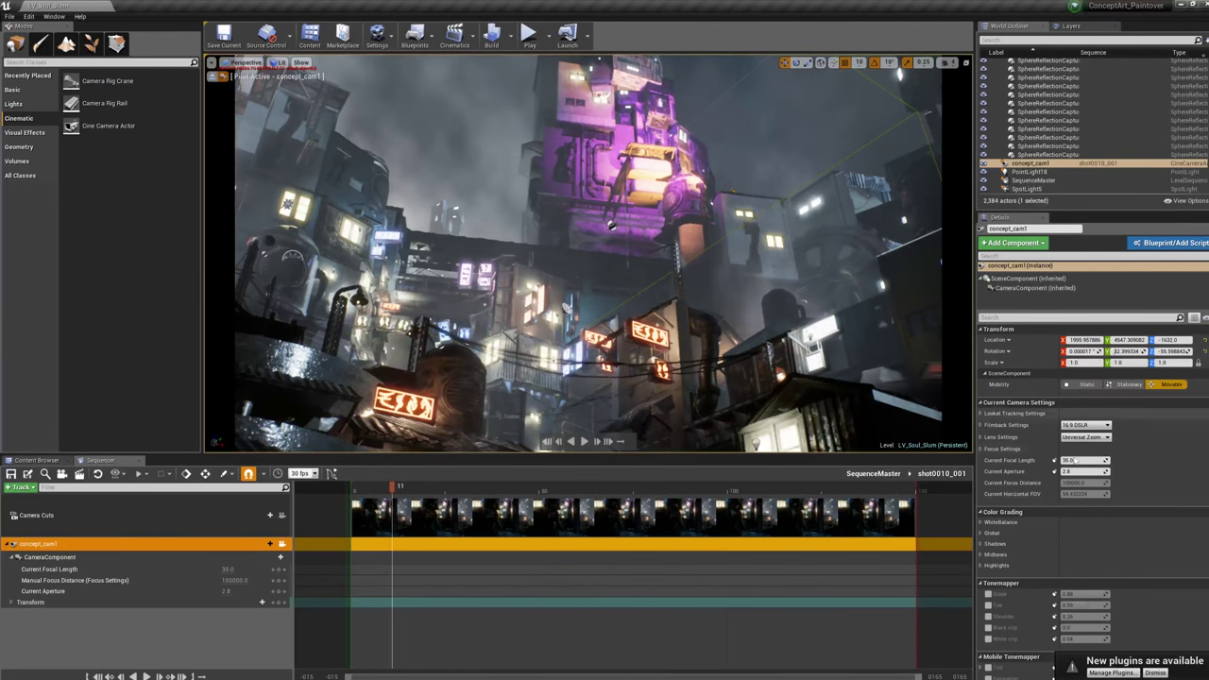
# - Set concept_cam1's focal length to 28 and reframe the shot to include more of the tower and surrounding buildings
pyautogui.click(1083, 459)
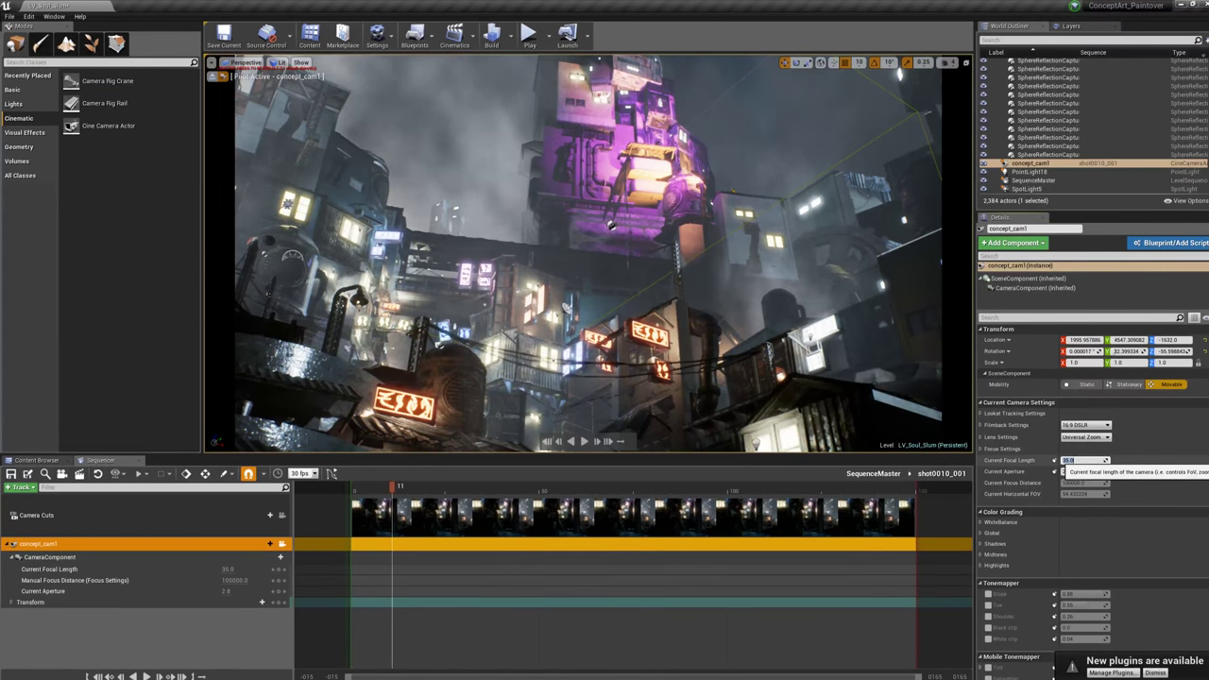
pyautogui.write('28')
pyautogui.press('Return')
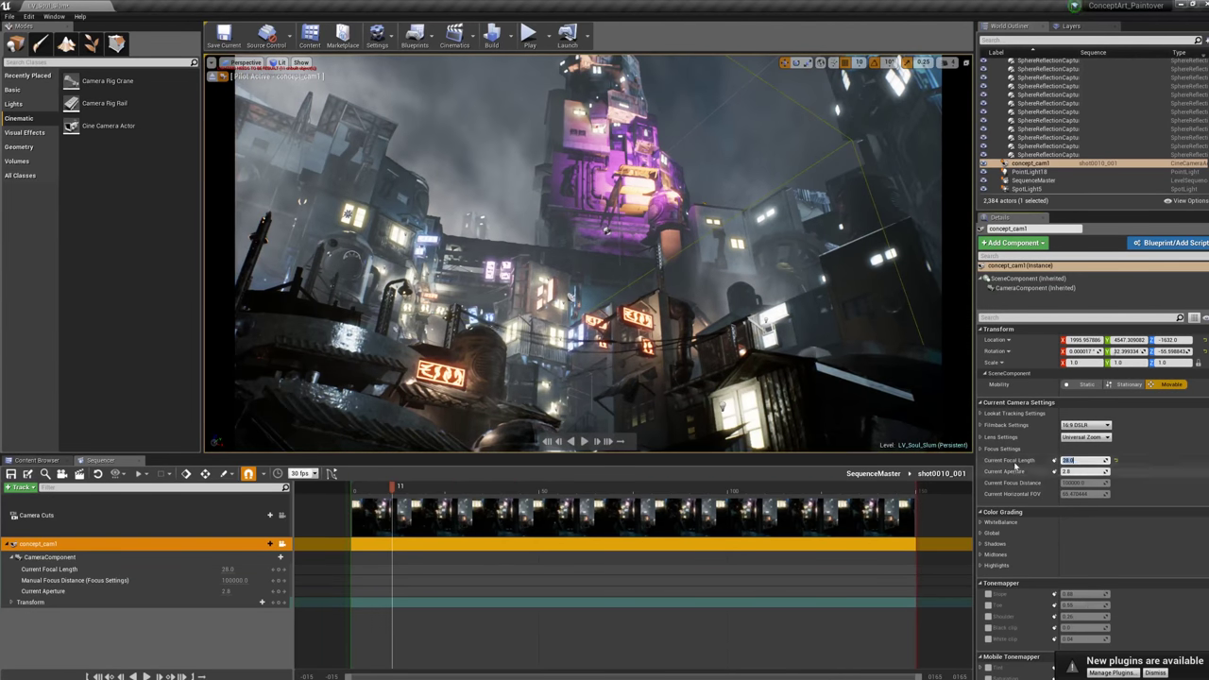
pyautogui.moveTo(638, 334); pyautogui.dragTo(574, 298, button='right')
pyautogui.moveTo(638, 334); pyautogui.dragTo(637, 371)
# - Set concept_cam1's focal length to 24 and adjust its aim so the whole tower fits in frame
pyautogui.click(1084, 460)
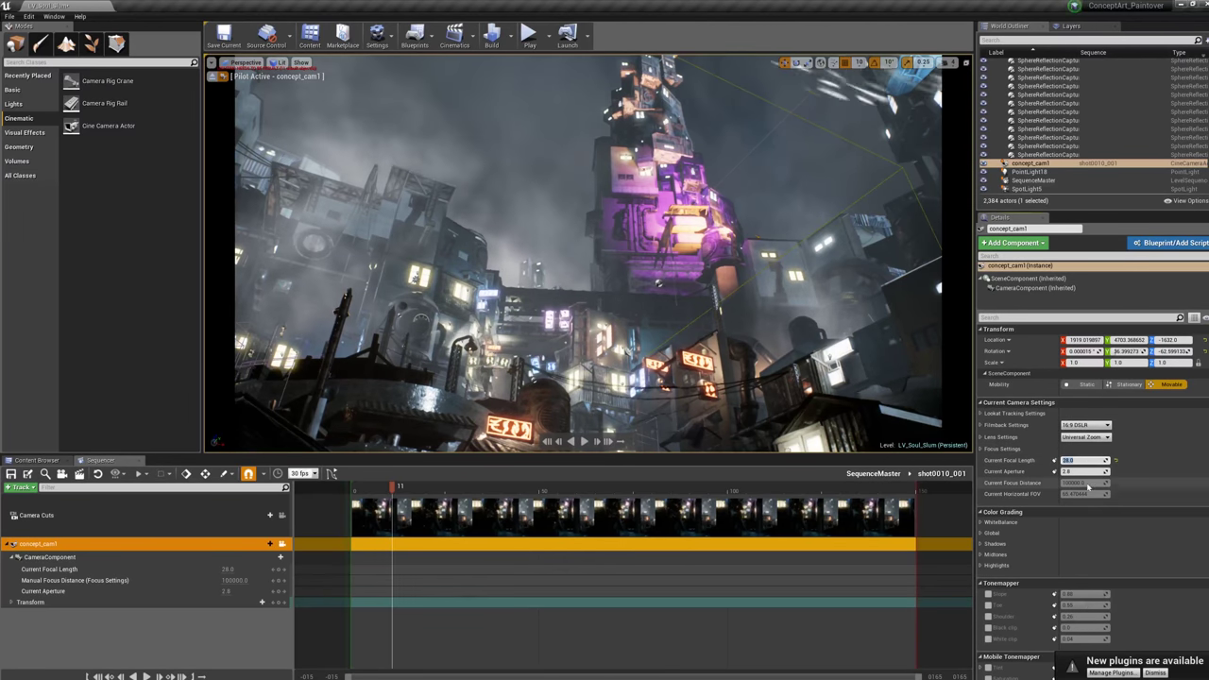
pyautogui.write('24')
pyautogui.press('Return')
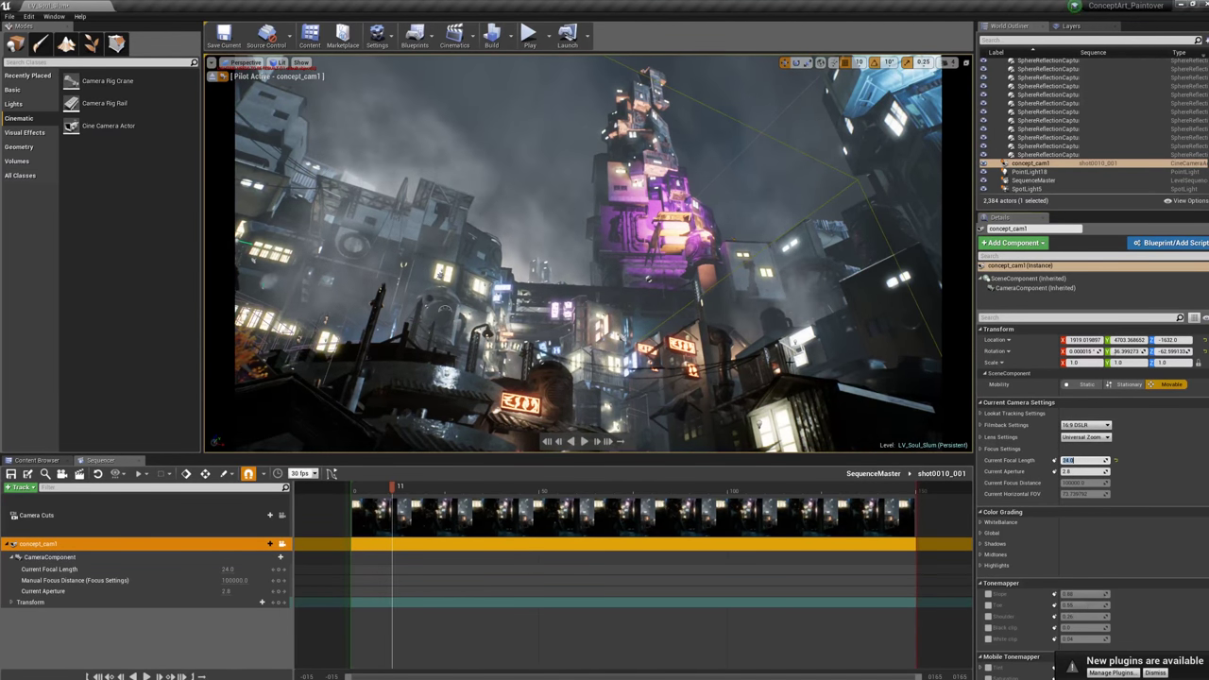
pyautogui.moveTo(638, 334); pyautogui.dragTo(627, 288, button='right')
pyautogui.moveTo(774, 376); pyautogui.dragTo(776, 374, button='right')
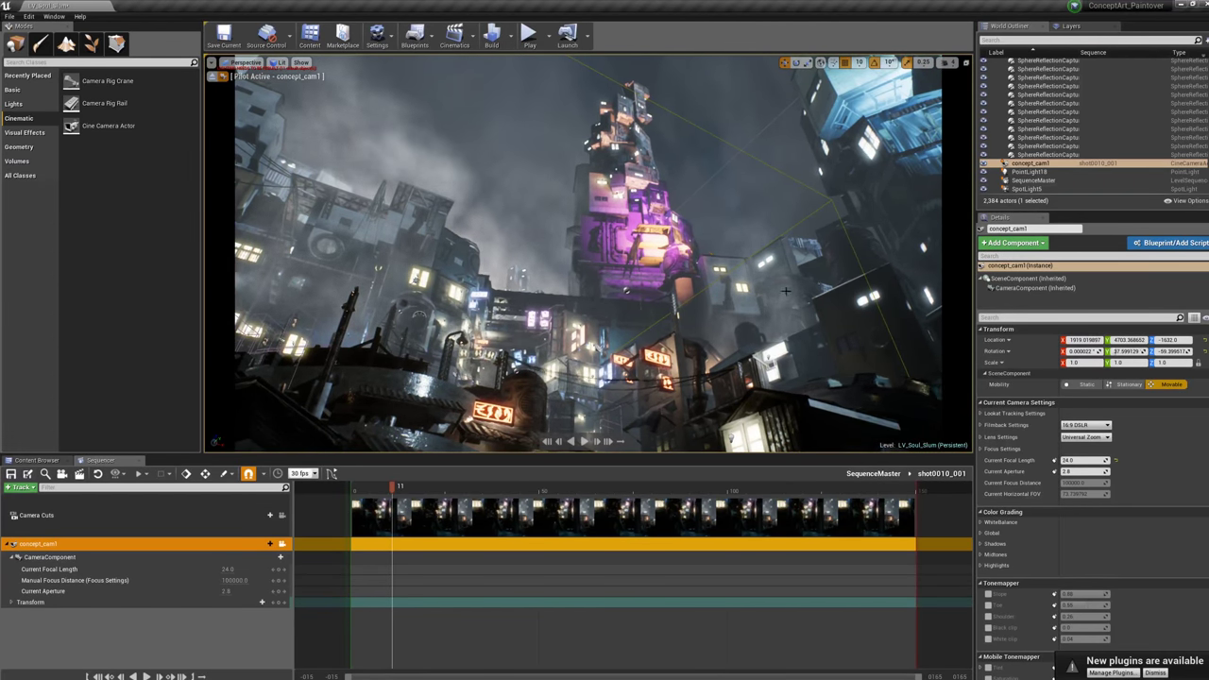
# - Hide all the BP_simpleFogSheet actors in the level
pyautogui.click(770, 317)
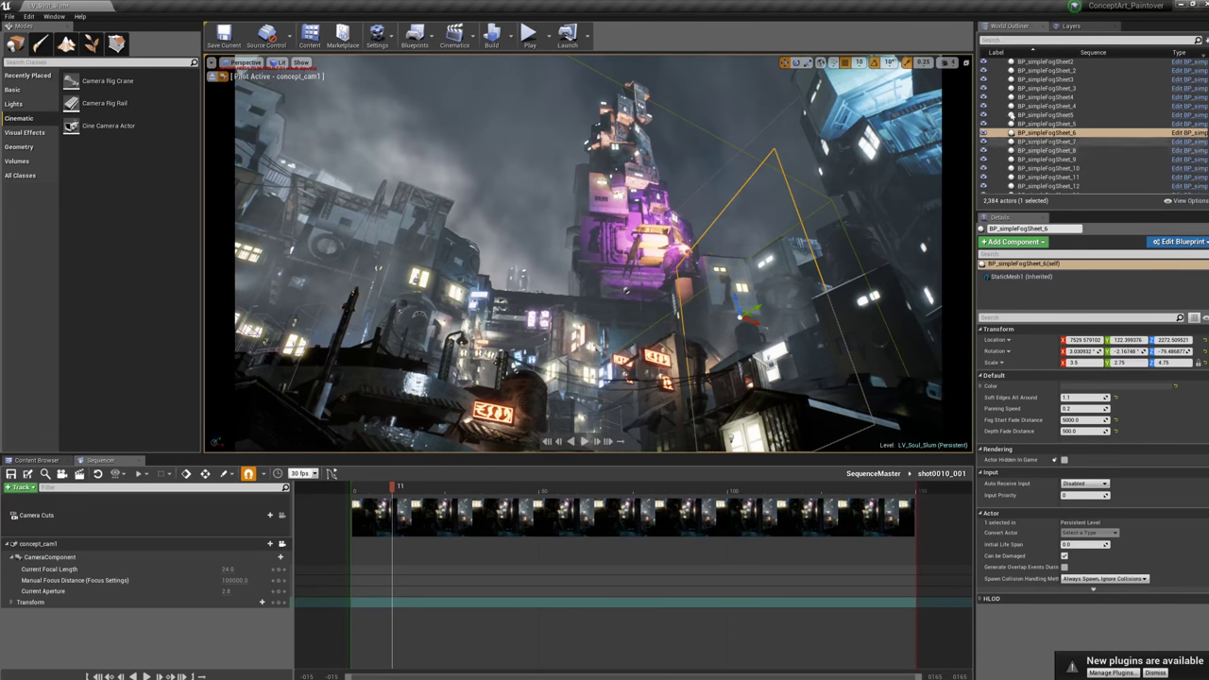
pyautogui.scroll(3, 990, 120)
pyautogui.moveTo(986, 115); pyautogui.dragTo(983, 132)
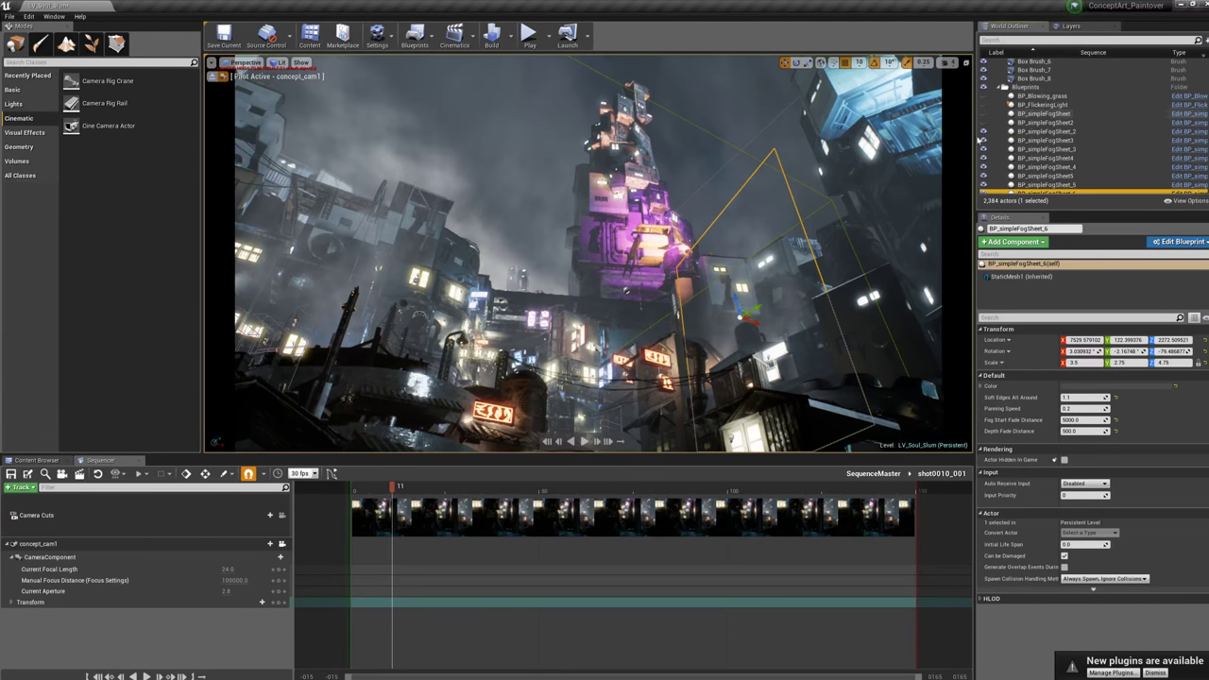
pyautogui.moveTo(981, 177)
pyautogui.mouseDown()
pyautogui.moveTo(983, 140)
pyautogui.moveTo(983, 180)
pyautogui.mouseUp()
pyautogui.scroll(-2, 987, 154)
pyautogui.scroll(-2, 988, 171)
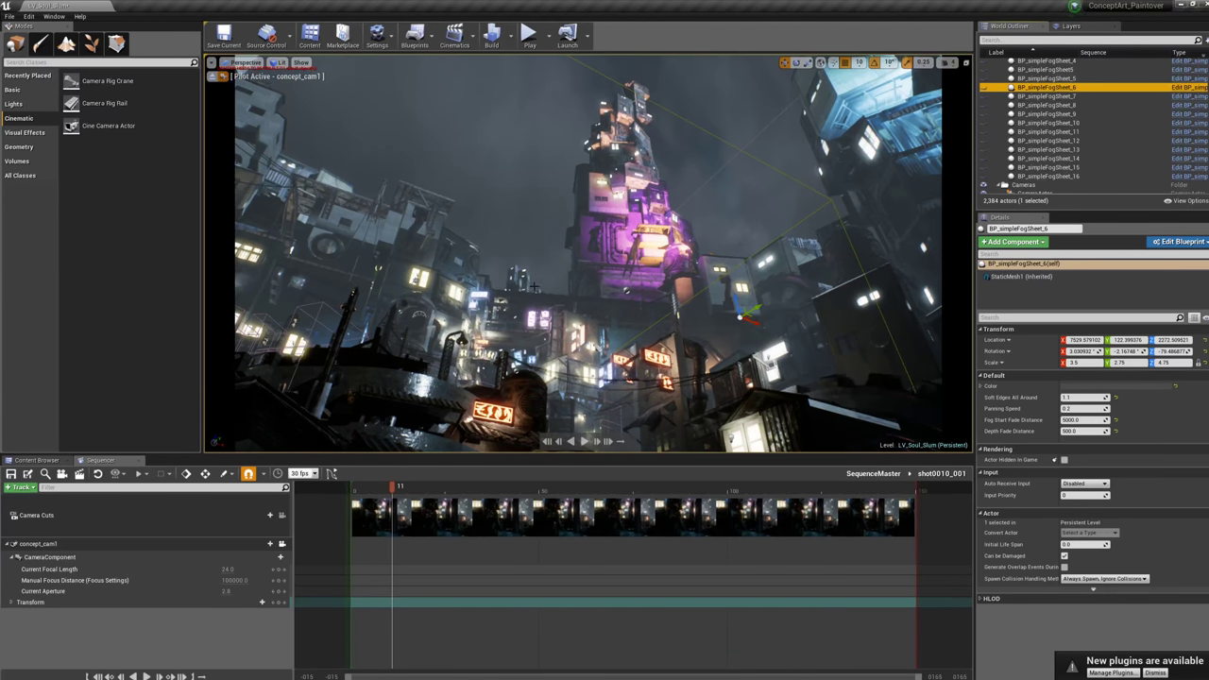
# - Lock the concept_cam1 track against editing and release the viewport from the camera
pyautogui.click(198, 546)
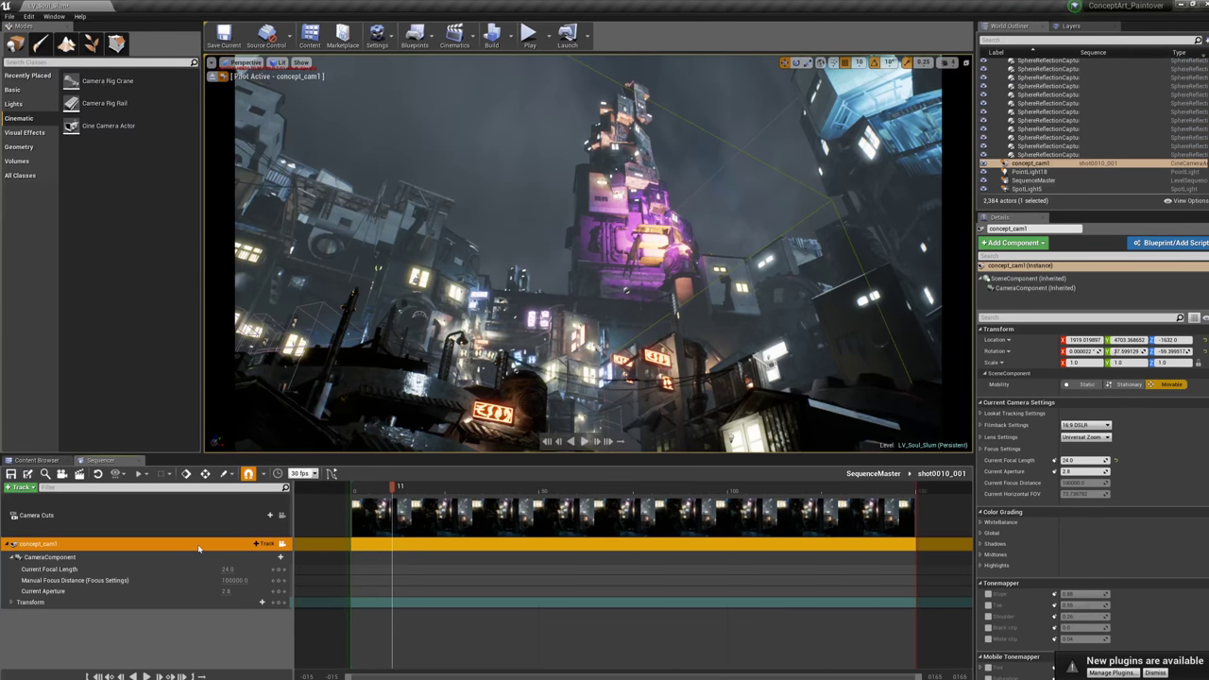
pyautogui.rightClick(201, 546)
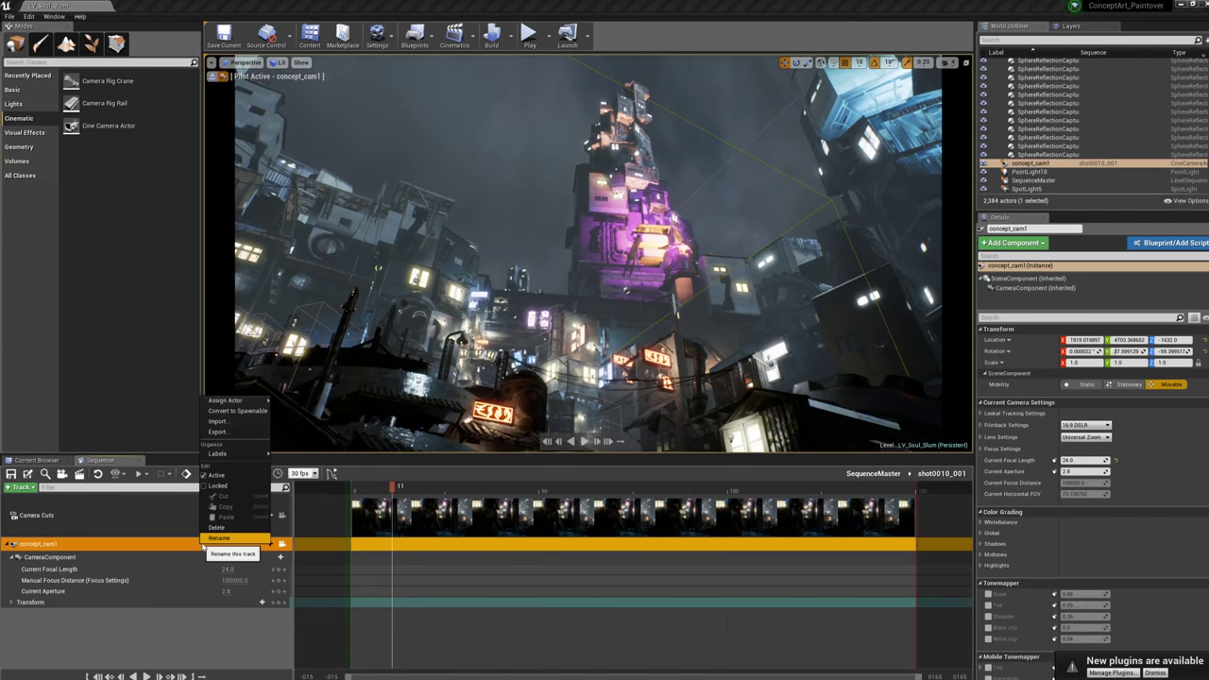
pyautogui.click(215, 485)
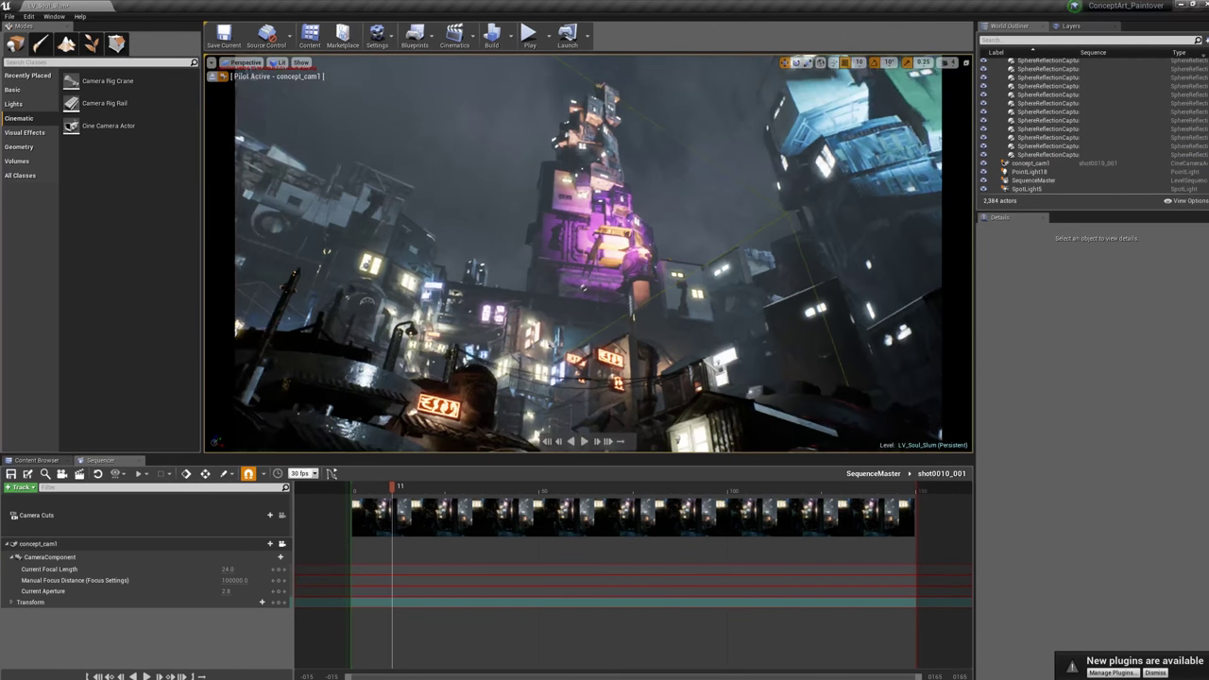
pyautogui.click(280, 544)
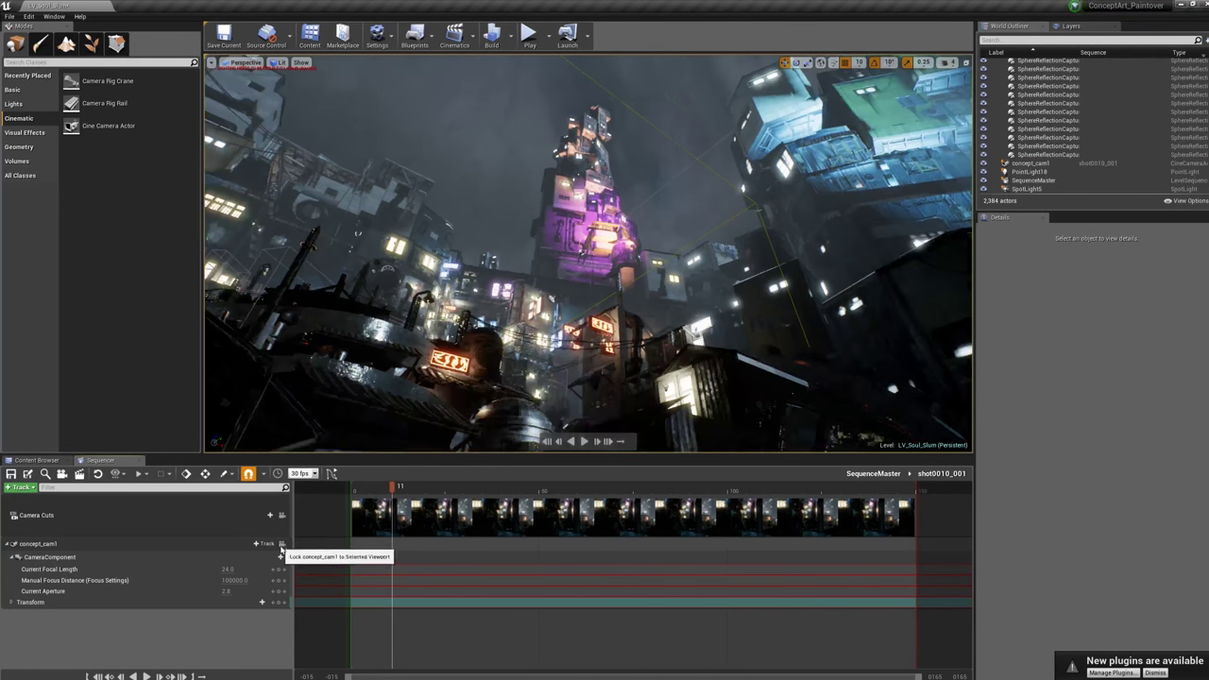
pyautogui.click(281, 544)
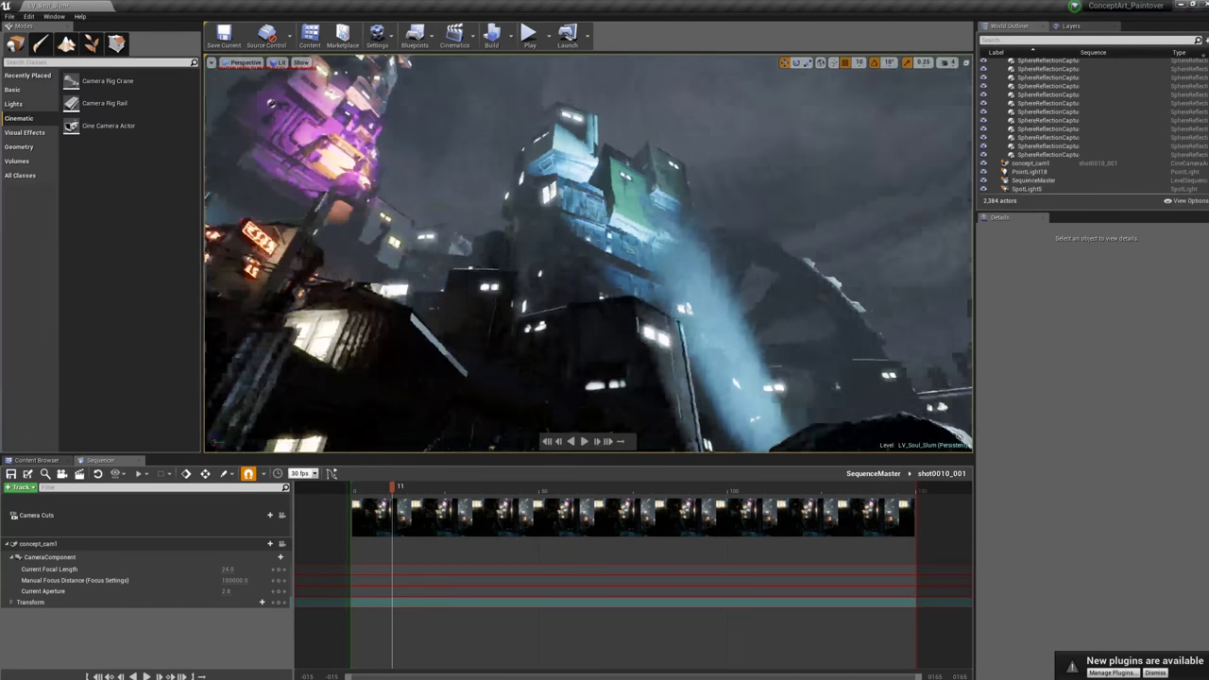
# - Look around the slum in the free viewport and lock the view back to the concept_cam1 camera
pyautogui.moveTo(587, 253); pyautogui.dragTo(349, 253, button='right')
pyautogui.moveTo(478, 314); pyautogui.dragTo(440, 235)
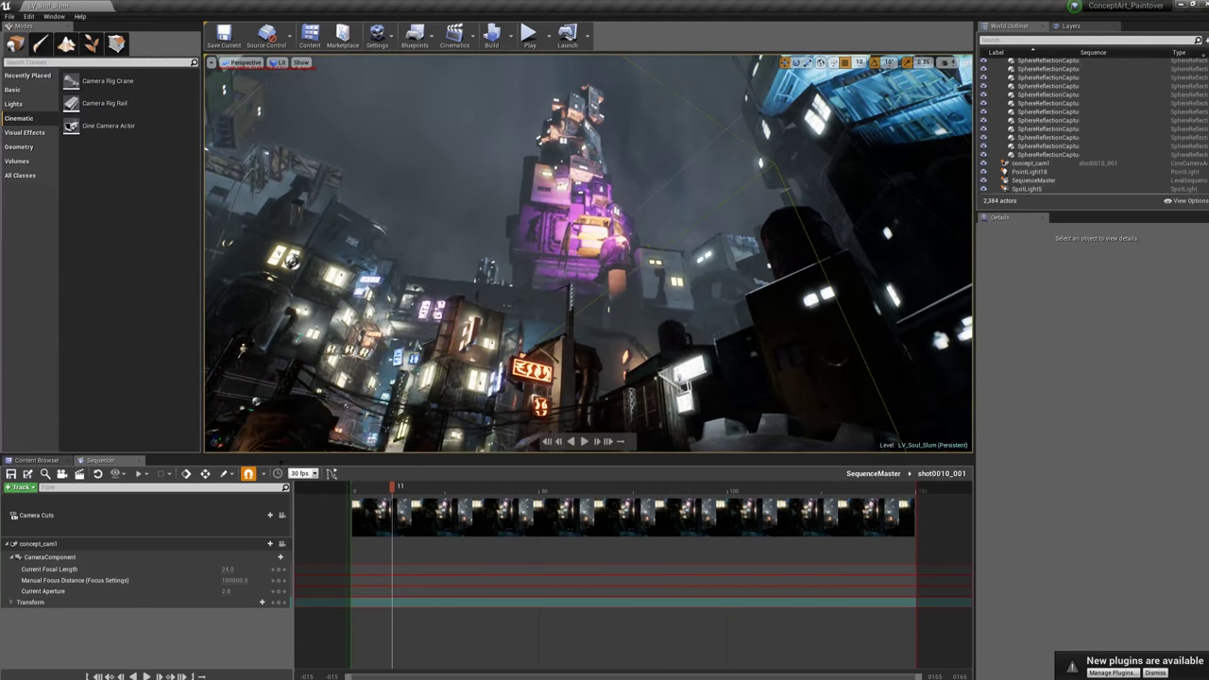
pyautogui.click(281, 545)
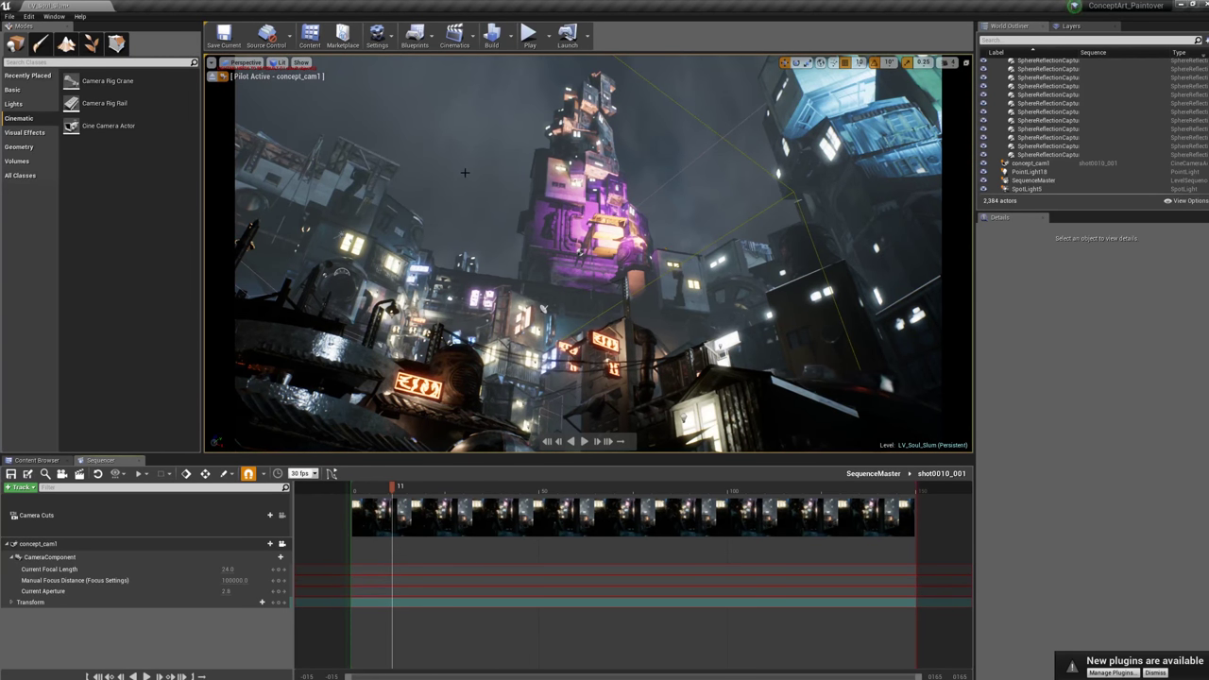
# - Capture a high-resolution screenshot of the concept_cam1 view with a screenshot size multiplier of 2.0
pyautogui.click(246, 63)
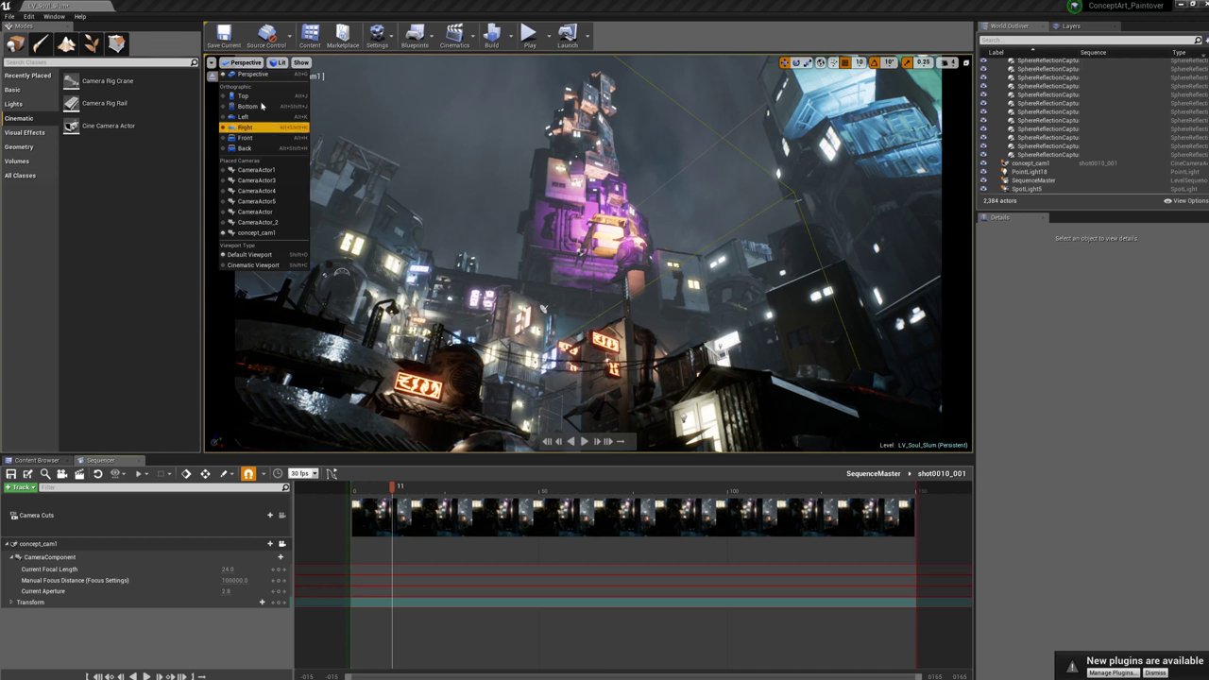
pyautogui.click(255, 73)
pyautogui.click(257, 66)
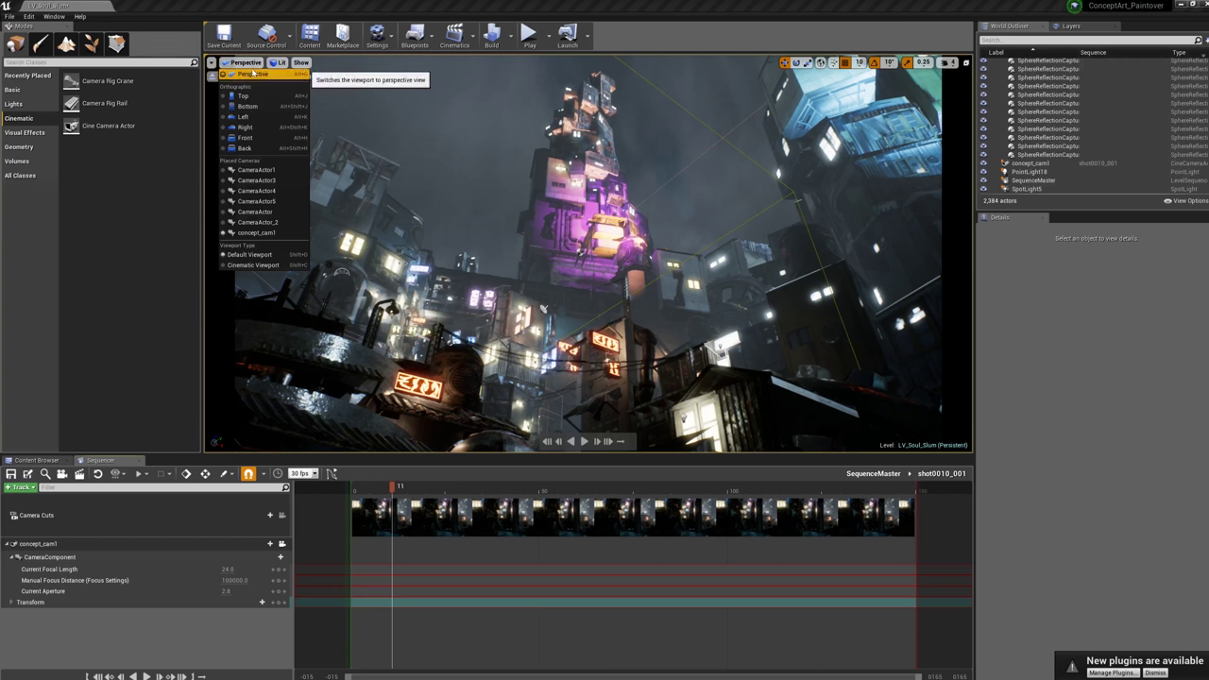
pyautogui.click(210, 62)
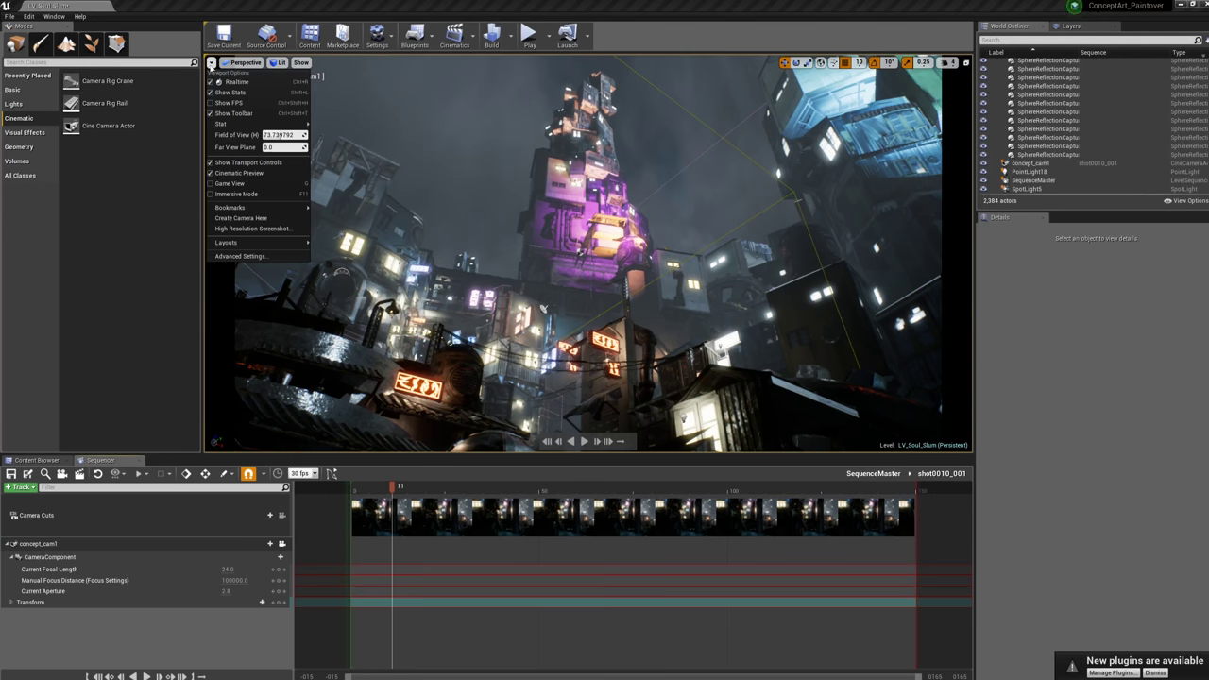
pyautogui.click(218, 230)
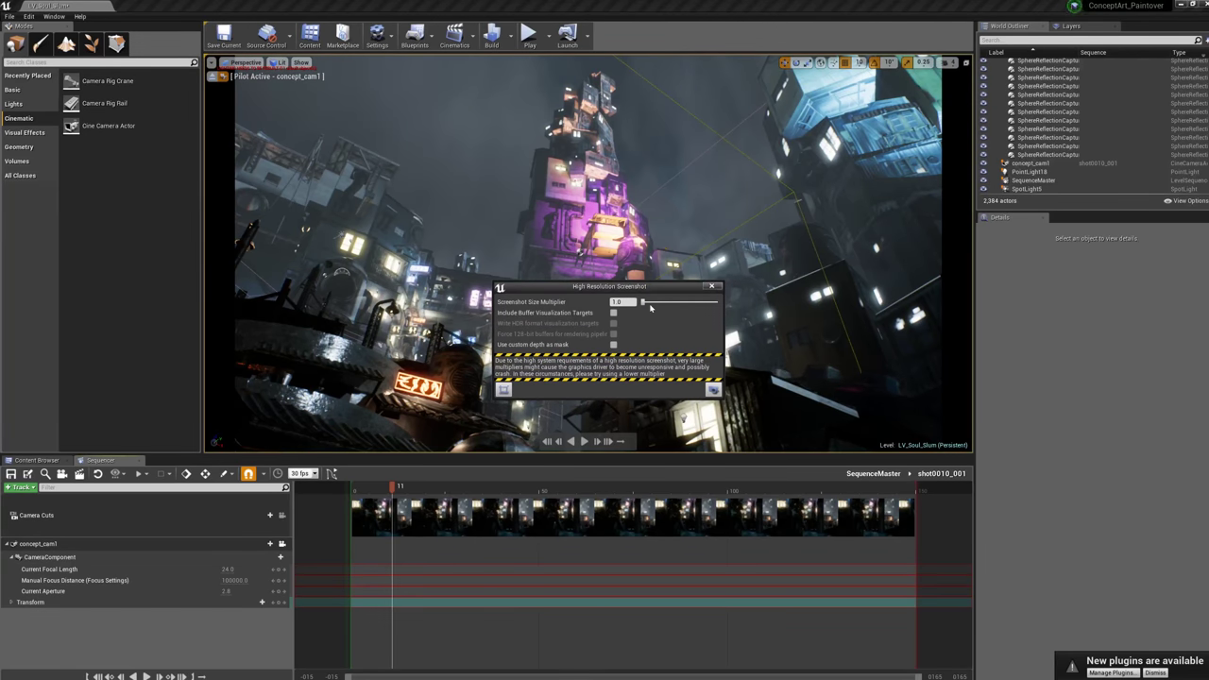
pyautogui.moveTo(644, 301); pyautogui.dragTo(653, 302)
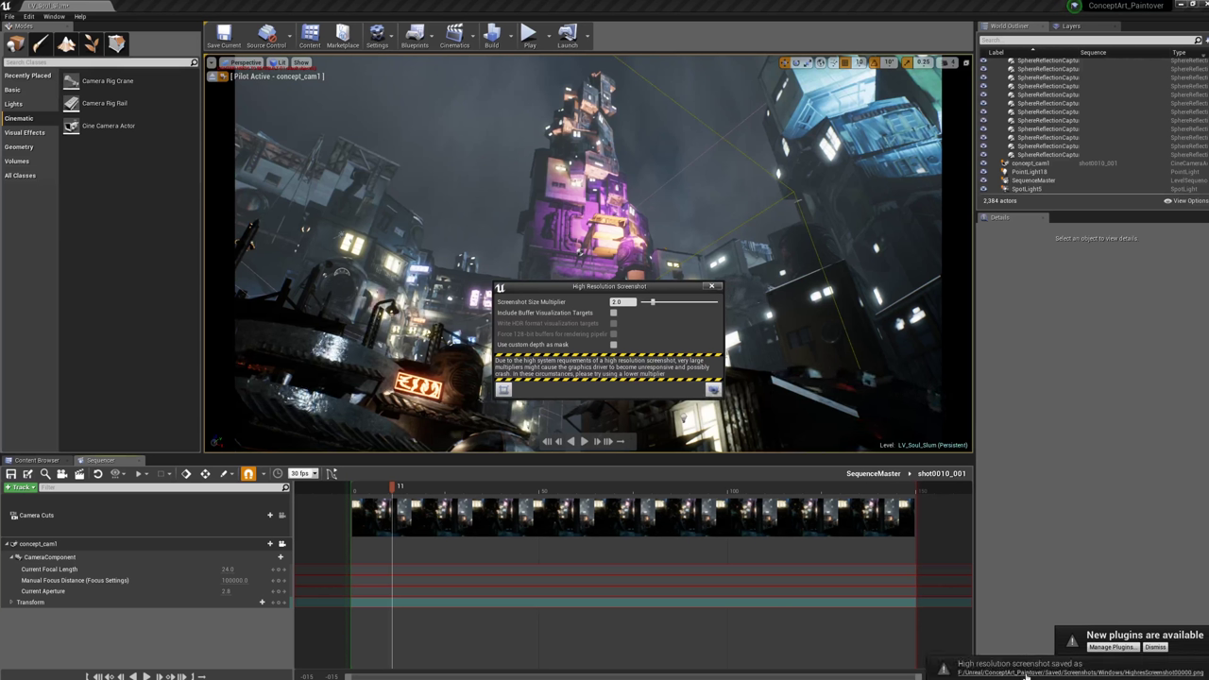
# - Open the folder containing the saved screenshot and preview the HighresScreenshot00000 image
pyautogui.click(1026, 676)
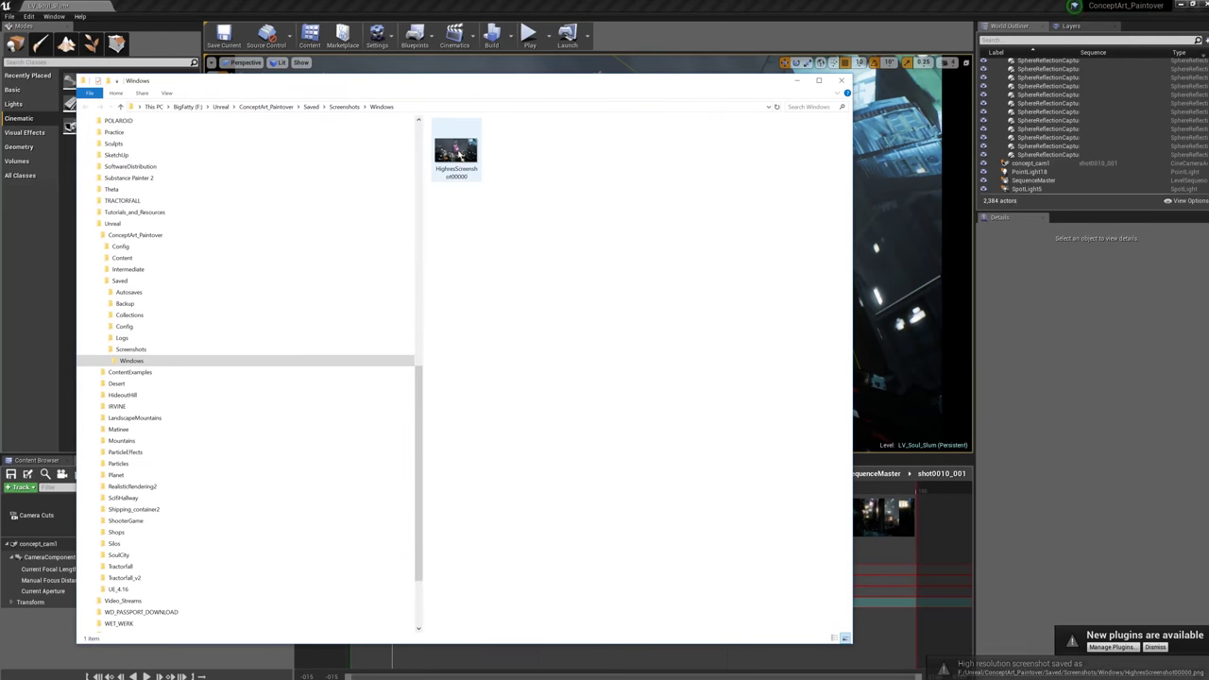
pyautogui.click(458, 154)
pyautogui.rightClick(459, 153)
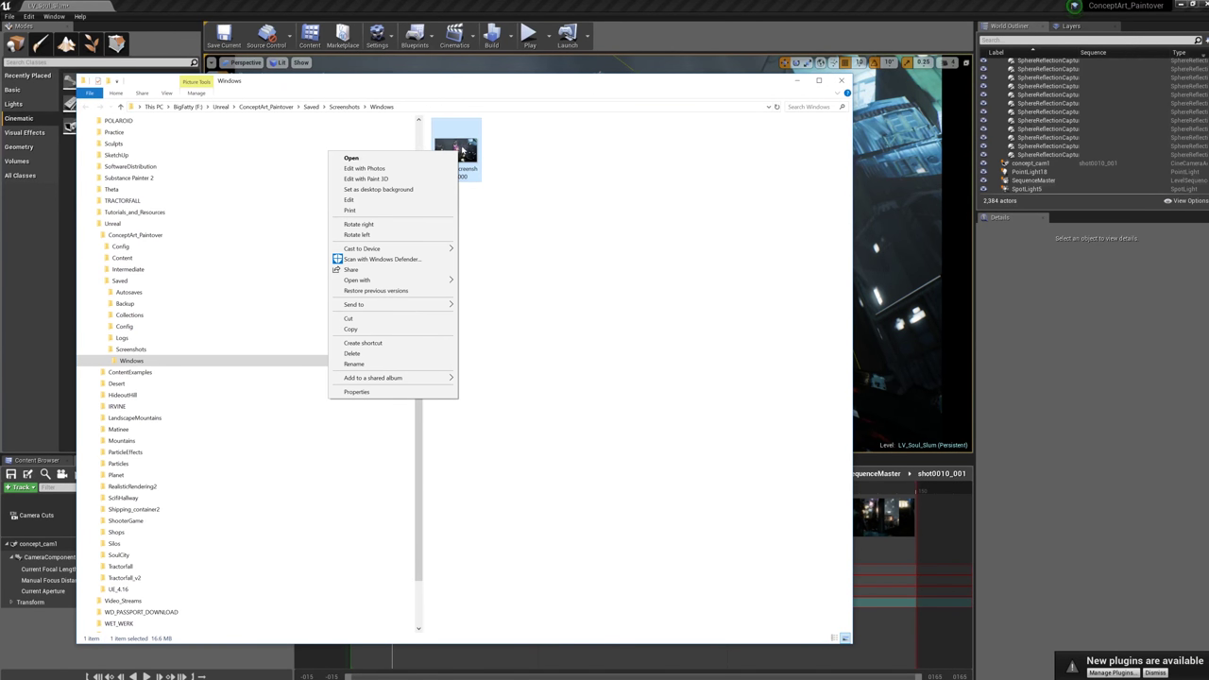
pyautogui.press('Return')
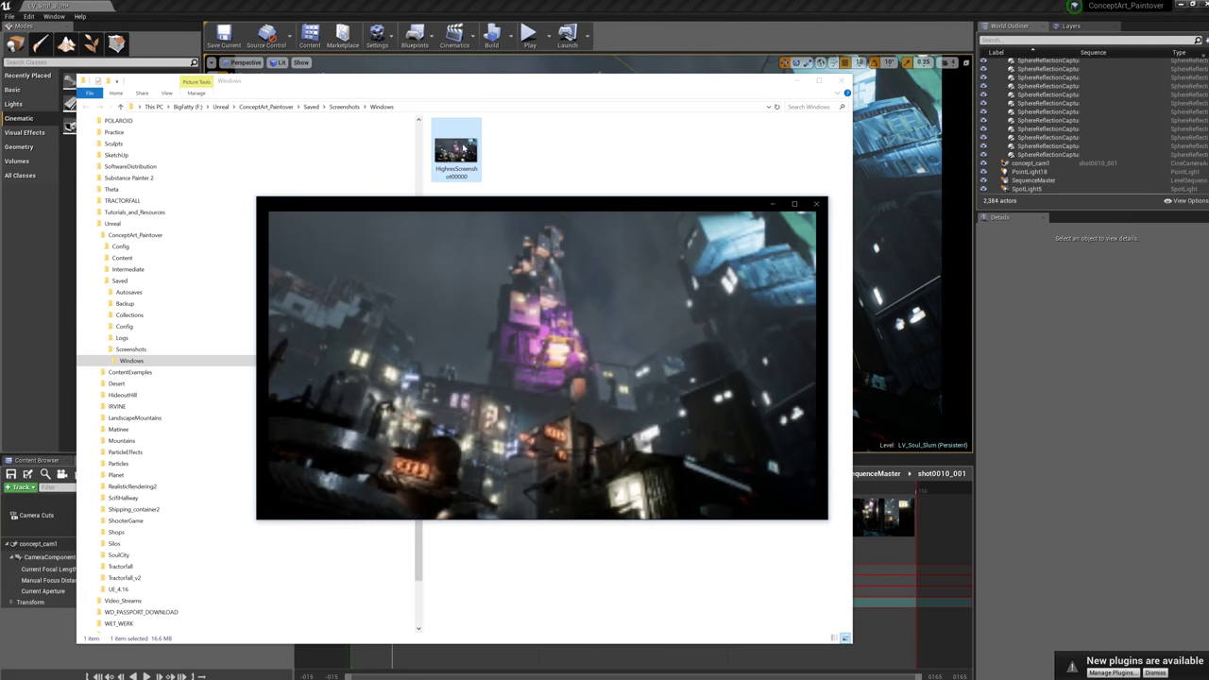
pyautogui.click(818, 206)
# - Open HighresScreenshot00000 in Photoshop and examine the purple tower's detail up close
pyautogui.rightClick(461, 155)
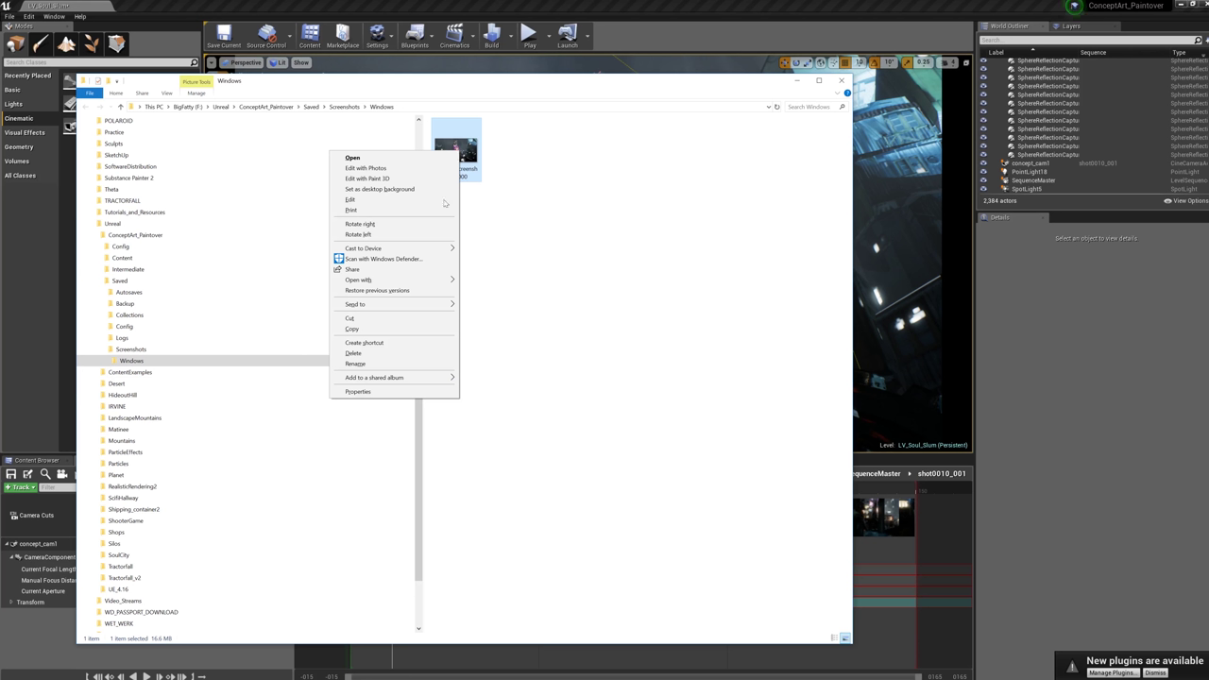
pyautogui.moveTo(359, 279)
pyautogui.click(256, 290)
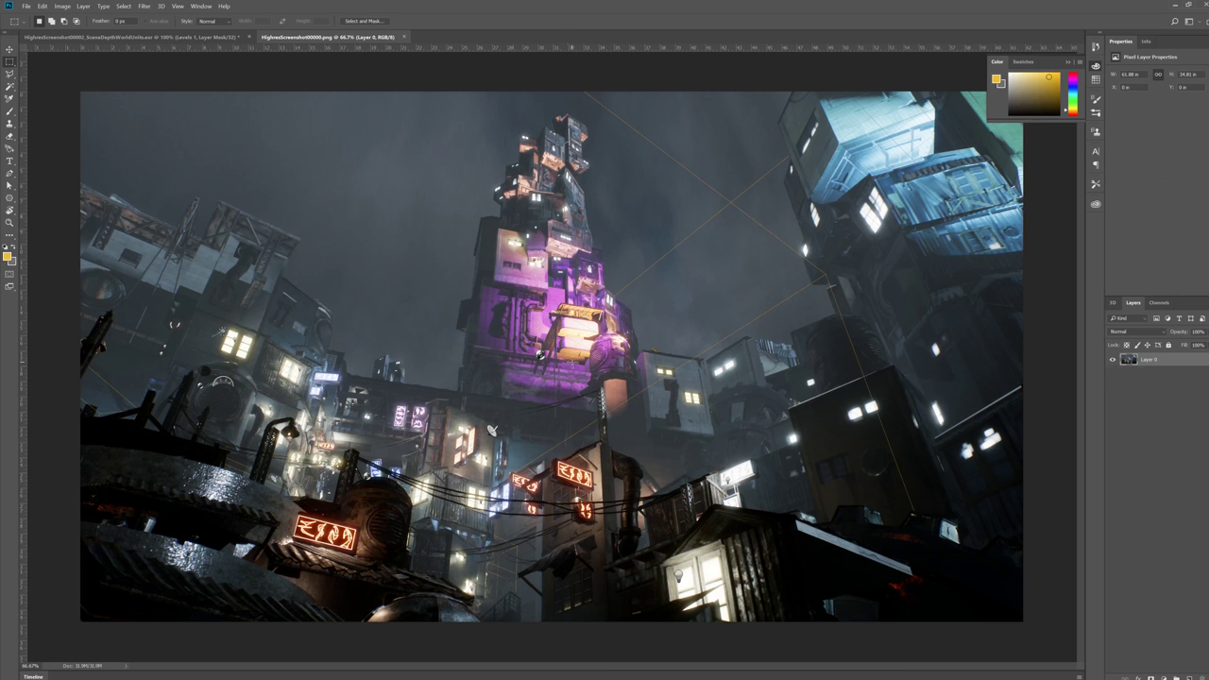
pyautogui.keyDown('alt'); pyautogui.scroll(2, 573, 366); pyautogui.keyUp('alt')
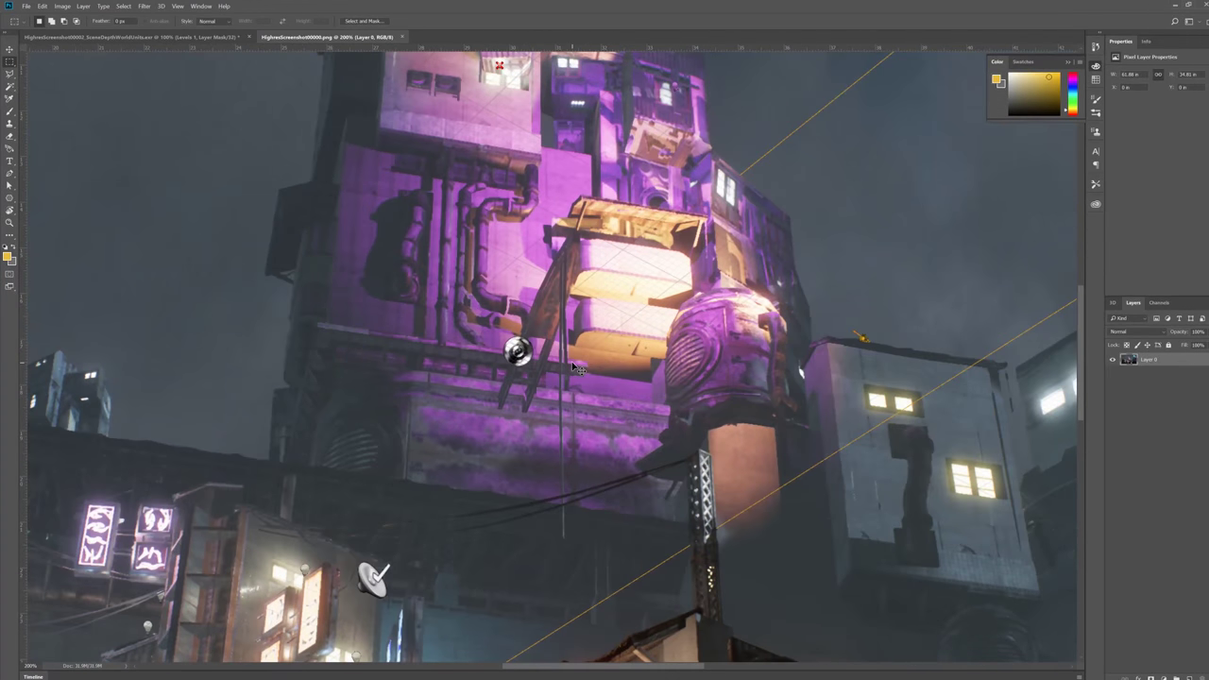
pyautogui.keyDown('alt'); pyautogui.scroll(-1, 573, 366); pyautogui.keyUp('alt')
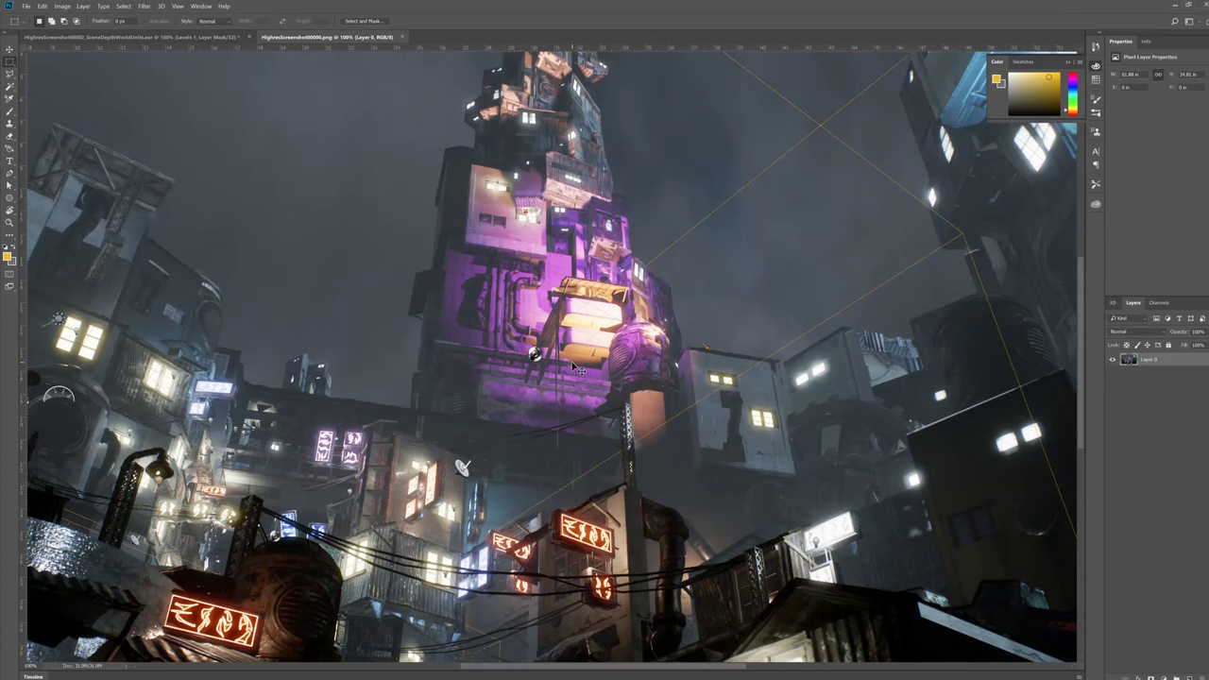
pyautogui.keyDown('alt'); pyautogui.scroll(2, 573, 367); pyautogui.keyUp('alt')
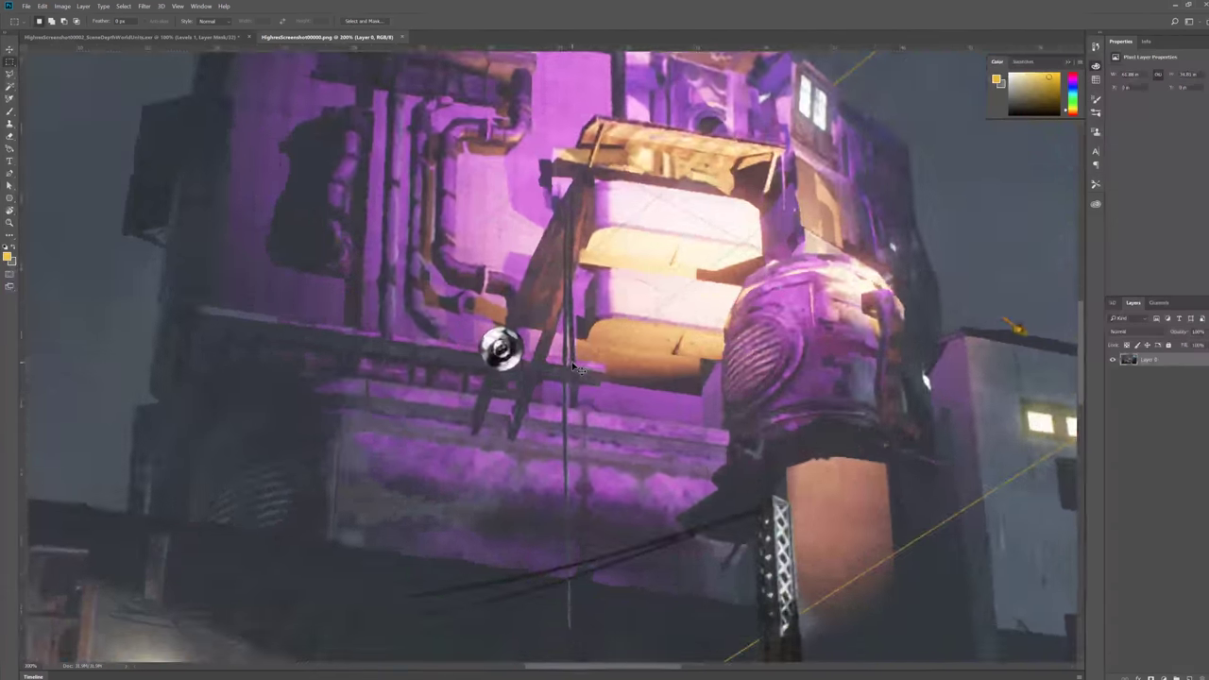
pyautogui.keyDown('alt'); pyautogui.scroll(-2, 578, 369); pyautogui.keyUp('alt')
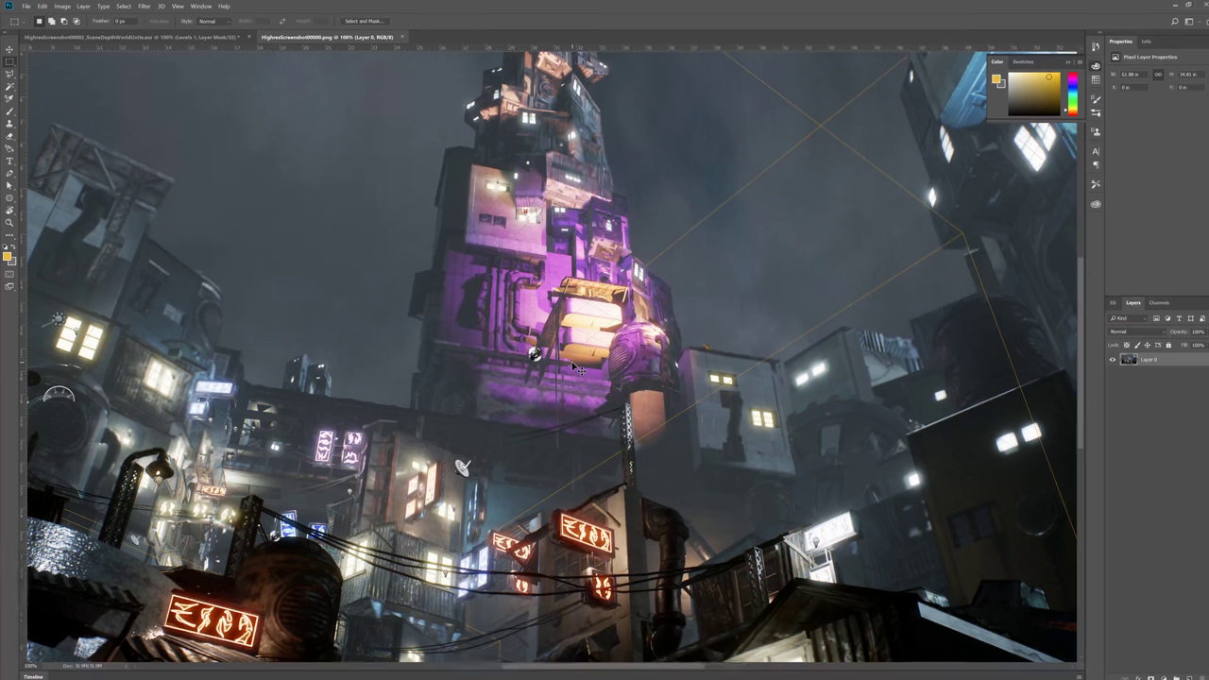
pyautogui.keyDown('alt'); pyautogui.scroll(-1, 574, 366); pyautogui.keyUp('alt')
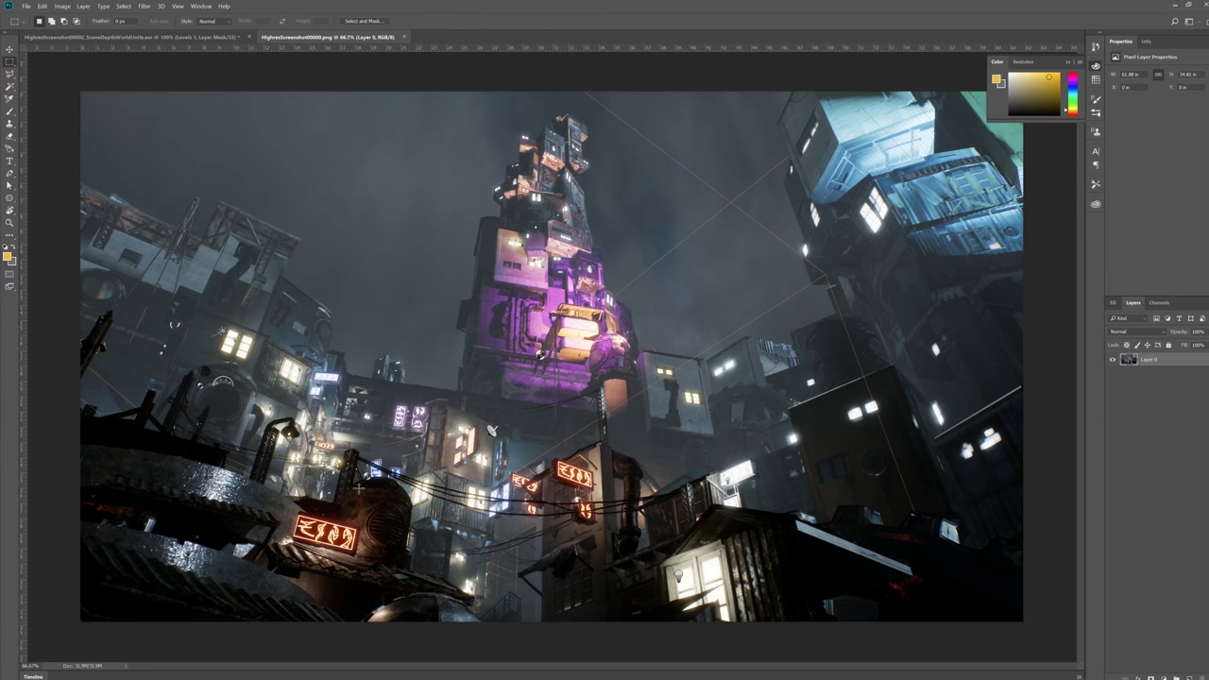
# - Switch back to Unreal Editor, uncover the tower, select a few buildings and turn on Game View to hide editor overlays
pyautogui.moveTo(444, 678)
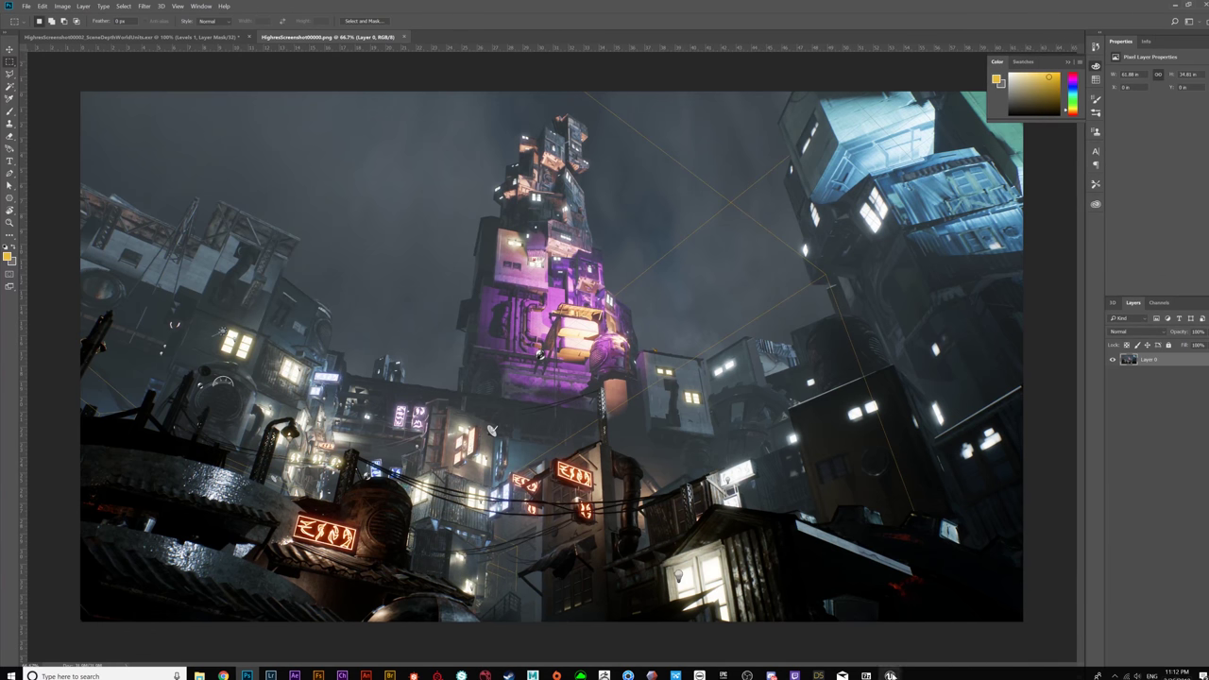
pyautogui.moveTo(889, 676)
pyautogui.click(886, 631)
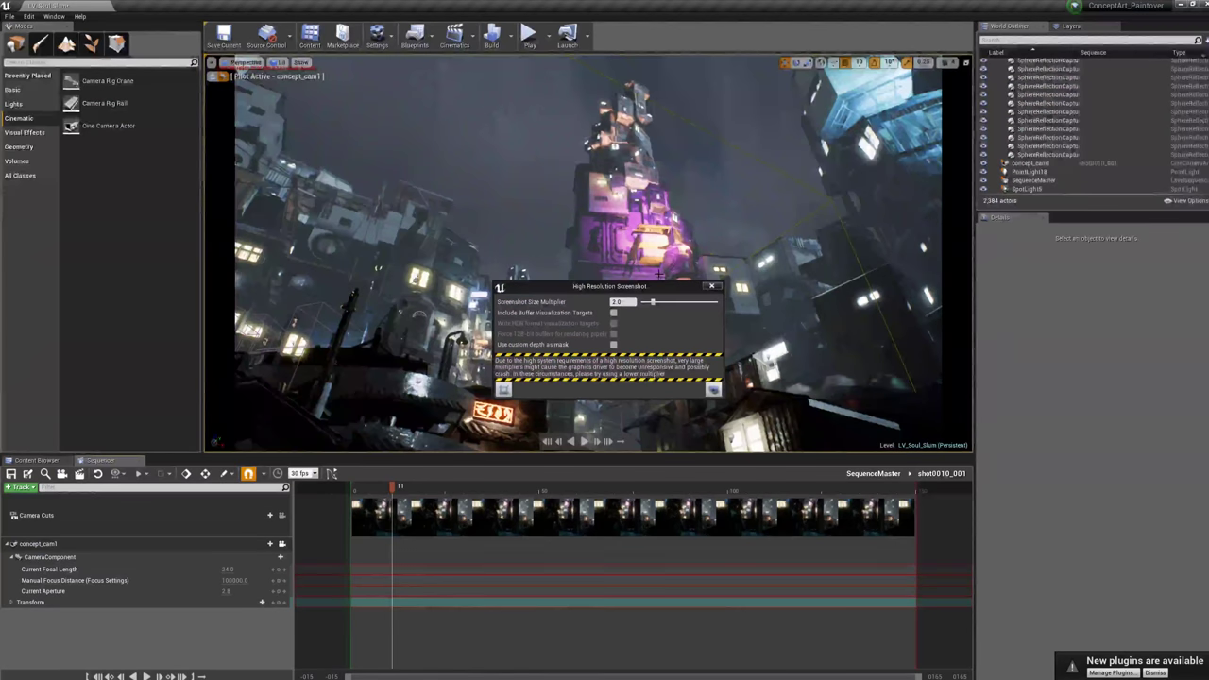
pyautogui.moveTo(605, 286); pyautogui.dragTo(973, 345)
pyautogui.click(600, 238)
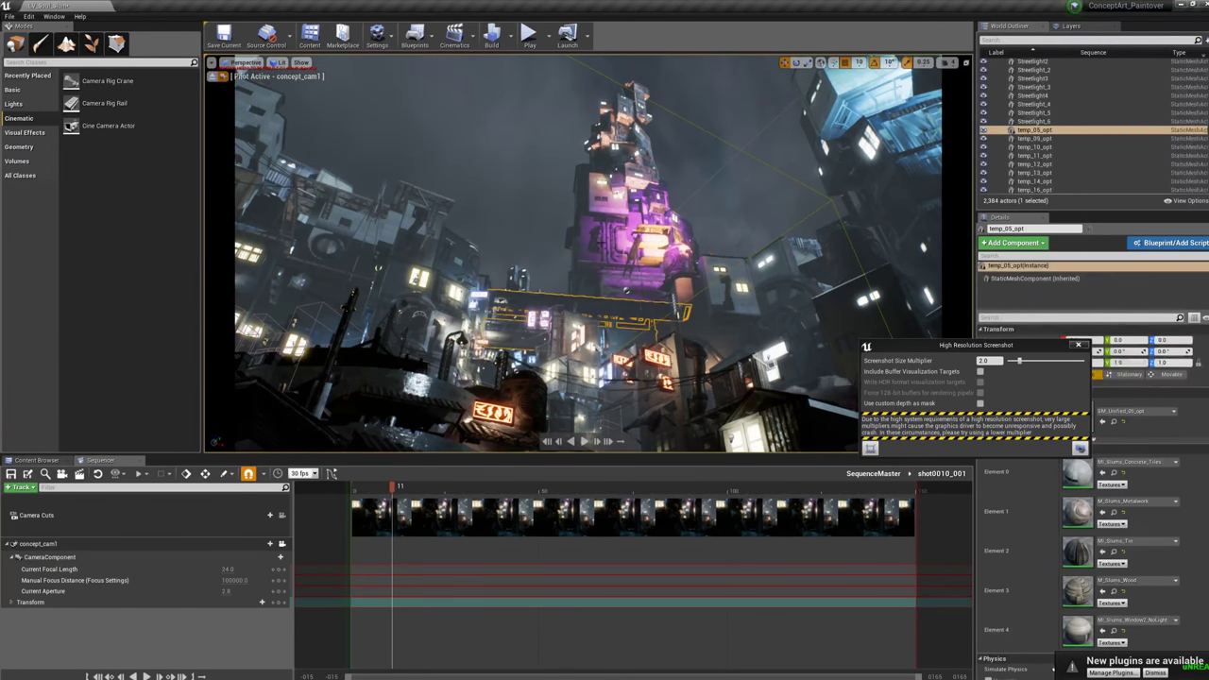
pyautogui.click(384, 272)
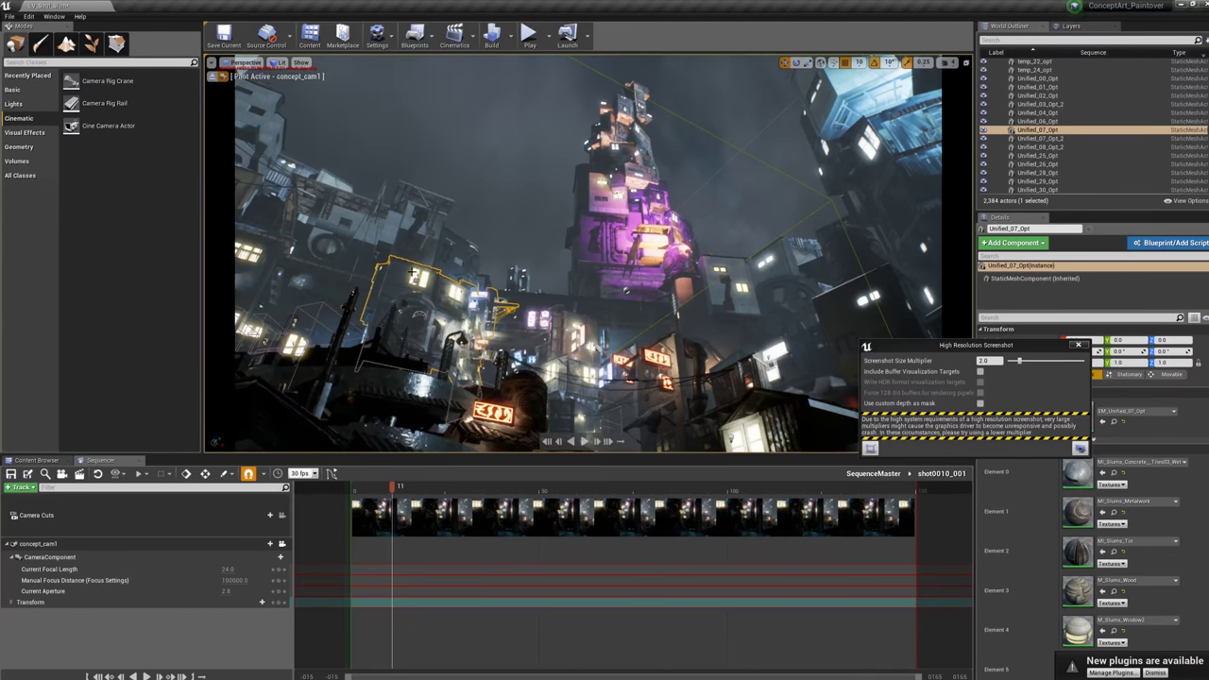
pyautogui.click(415, 225)
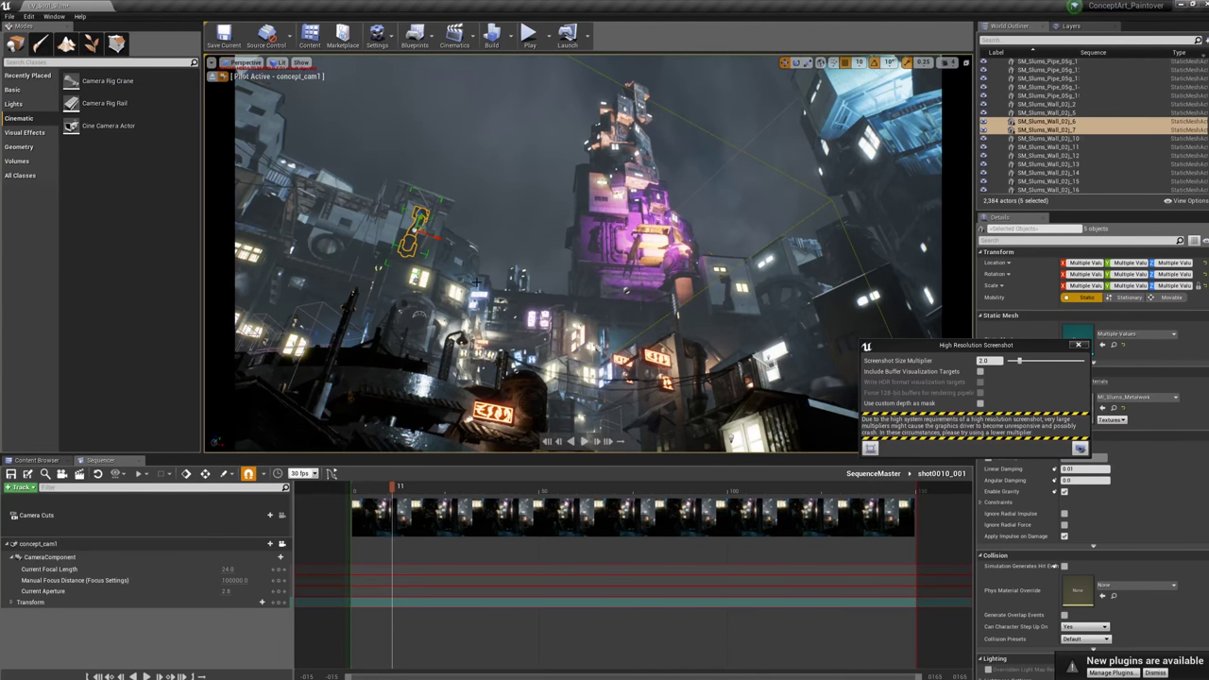
pyautogui.press('g')
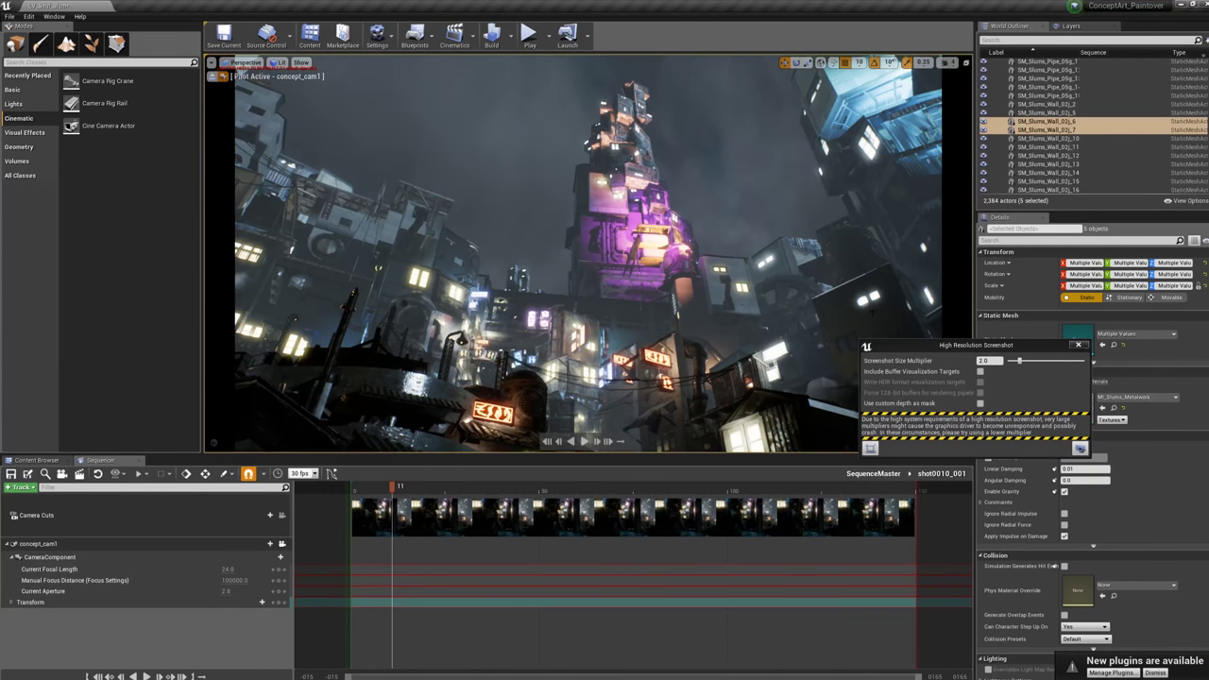
# - Reposition the High Resolution Screenshot dialog so that it clears the camera view
pyautogui.moveTo(901, 347); pyautogui.dragTo(1032, 298)
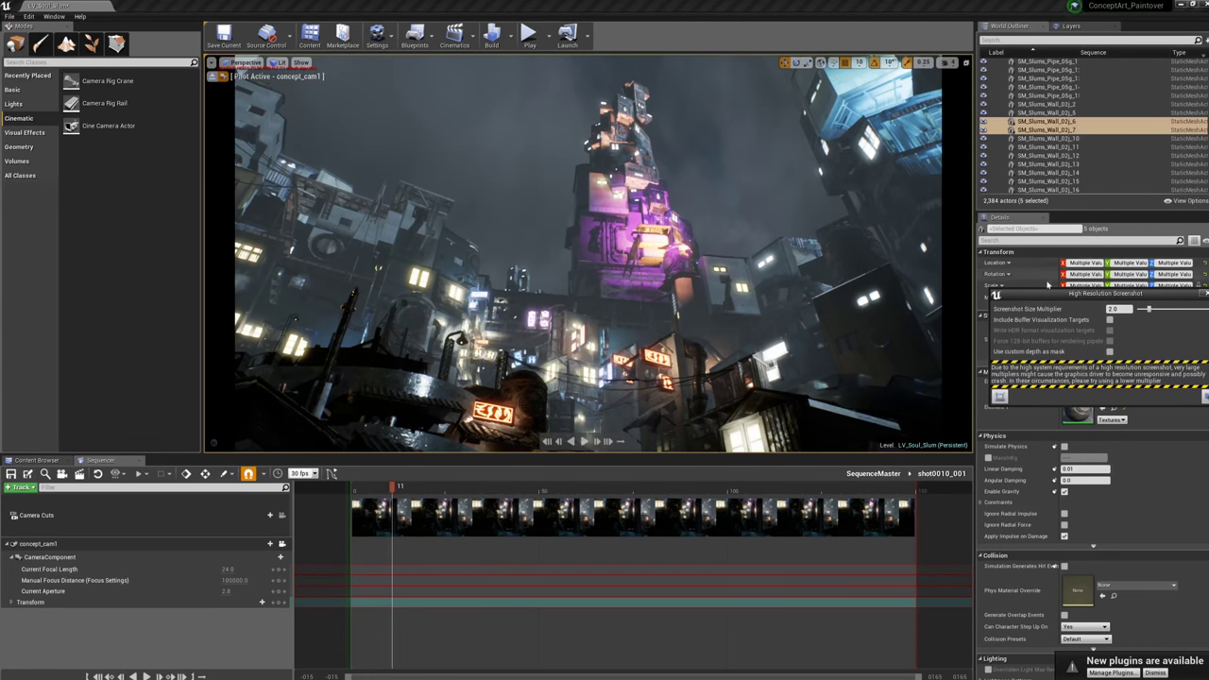
pyautogui.moveTo(1040, 296); pyautogui.dragTo(709, 213)
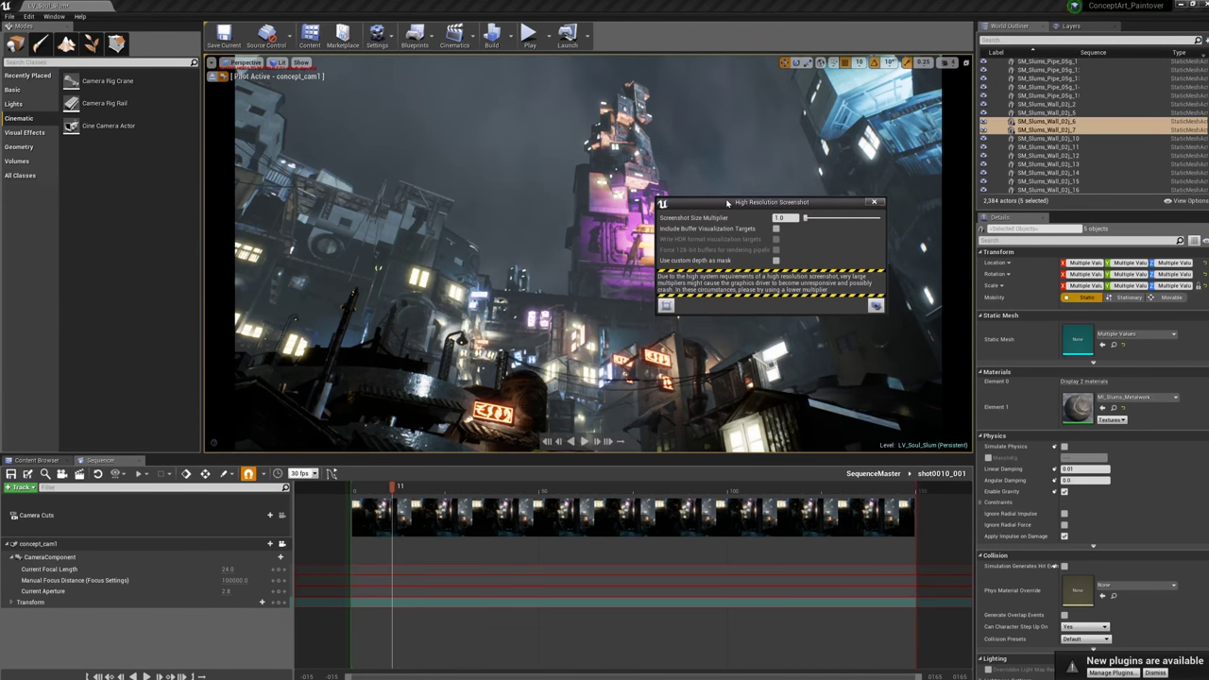
pyautogui.moveTo(727, 202); pyautogui.dragTo(906, 158)
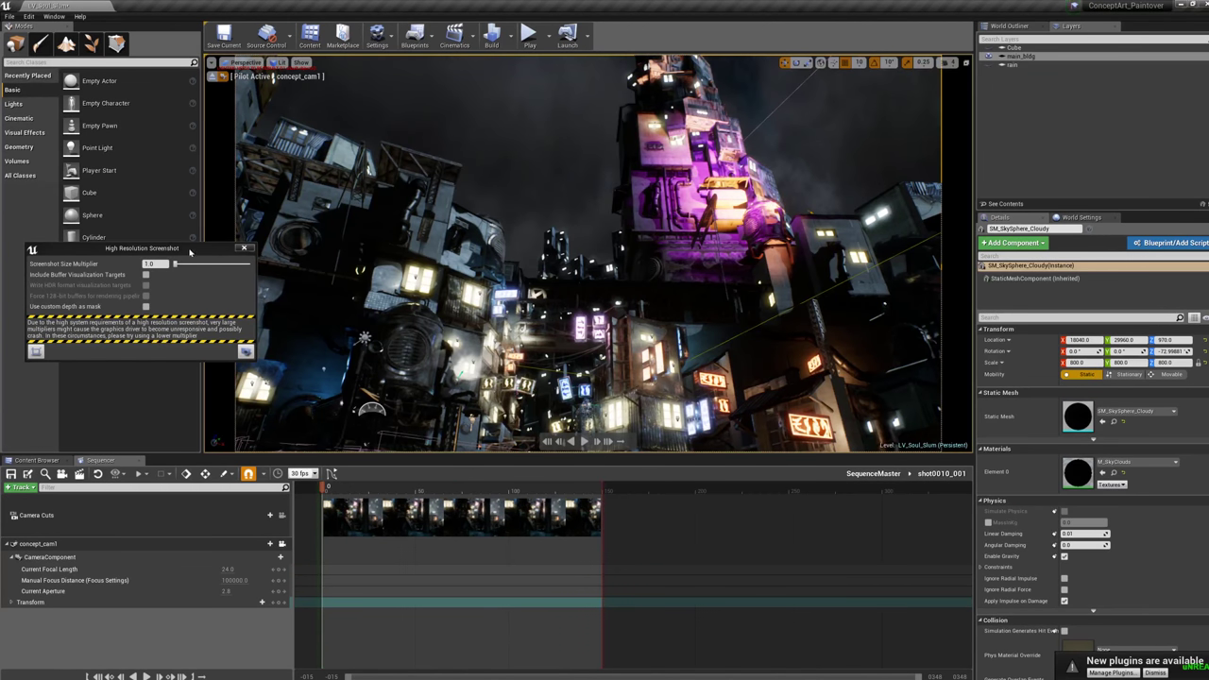
pyautogui.moveTo(190, 252); pyautogui.dragTo(179, 157)
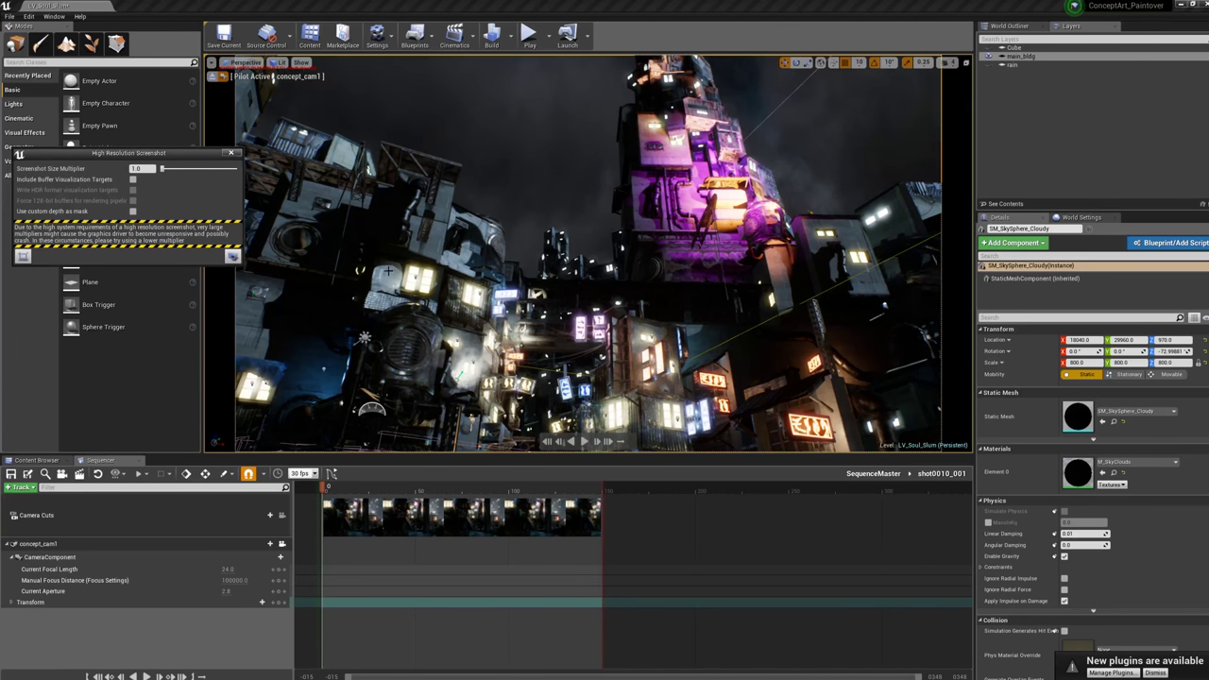
# - Select the vent SM_Slums_Vent_02a, stop piloting concept_cam1 and bring the free view close to the vent
pyautogui.click(406, 359)
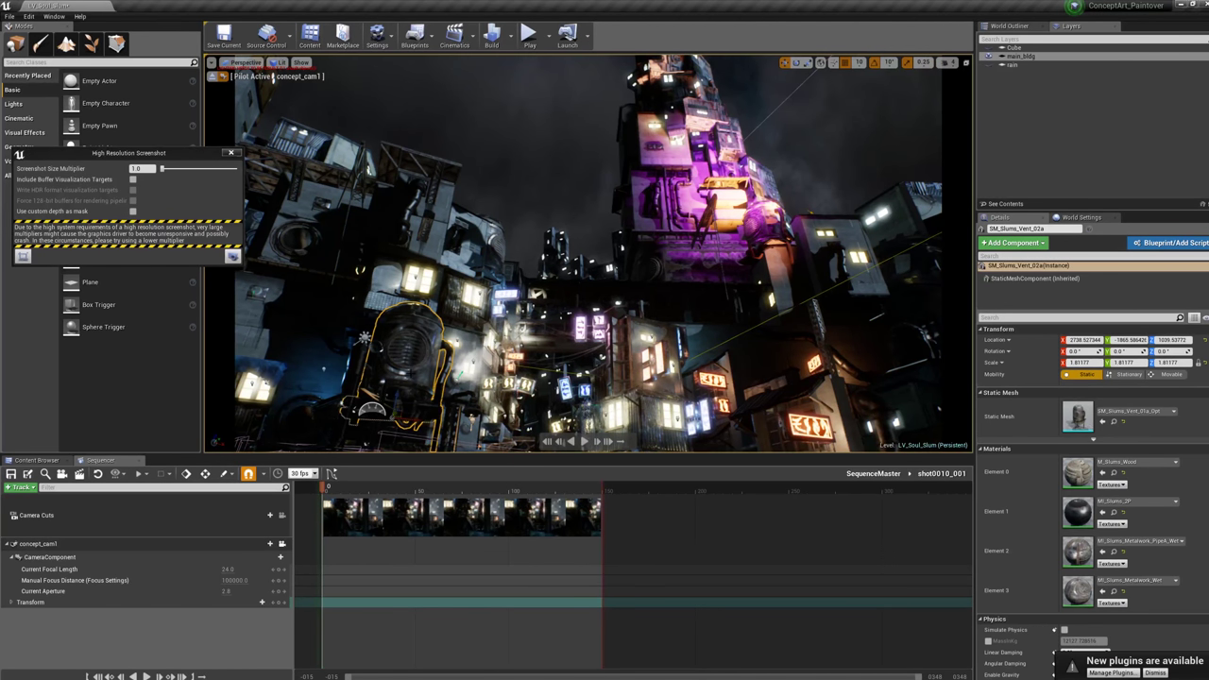
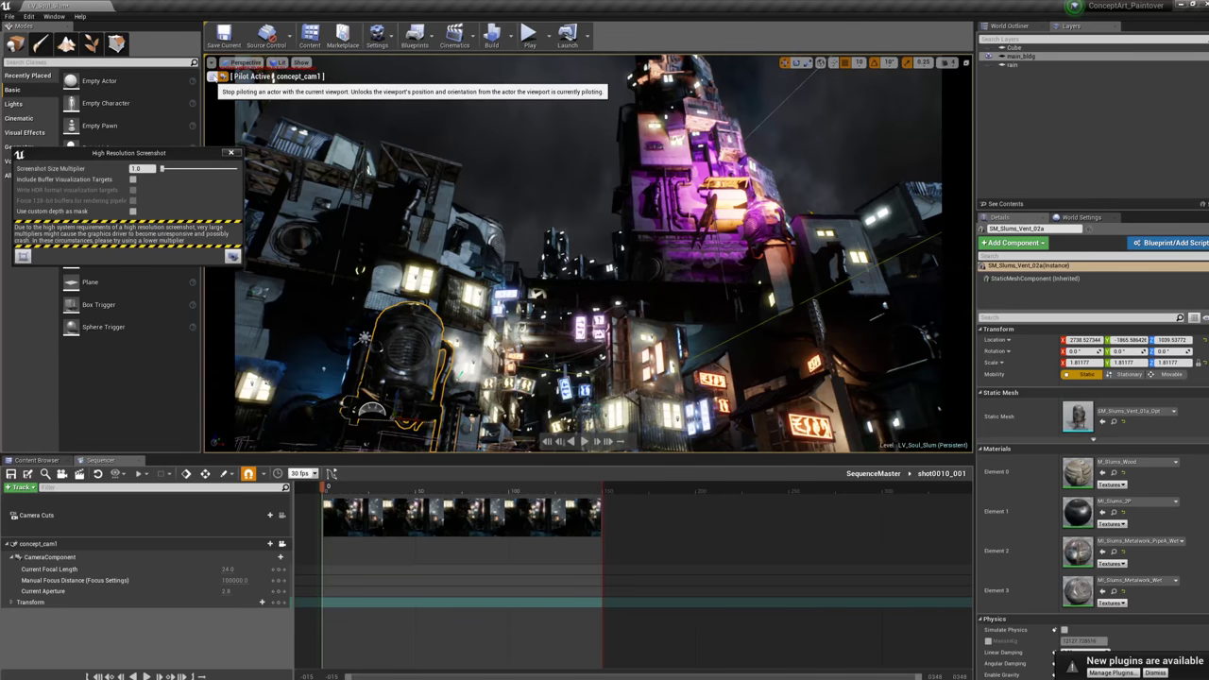
pyautogui.click(214, 76)
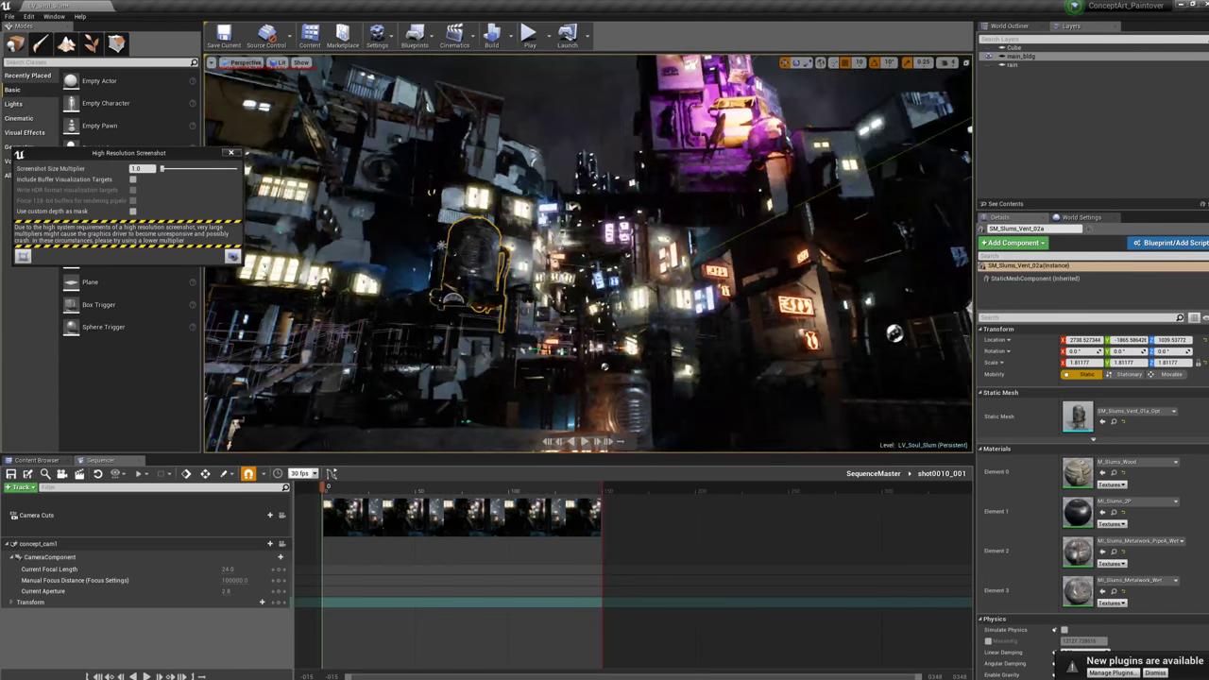
pyautogui.moveTo(604, 340)
pyautogui.mouseDown(button='right')
pyautogui.moveTo(605, 288)
pyautogui.moveTo(529, 354)
pyautogui.moveTo(605, 288)
pyautogui.moveTo(539, 260)
pyautogui.moveTo(613, 349)
pyautogui.mouseUp(button='right')
pyautogui.press('w')
pyautogui.press('w')
pyautogui.moveTo(500, 266); pyautogui.dragTo(463, 212, button='right')
pyautogui.press('s')
pyautogui.moveTo(437, 422); pyautogui.dragTo(413, 428, button='right')
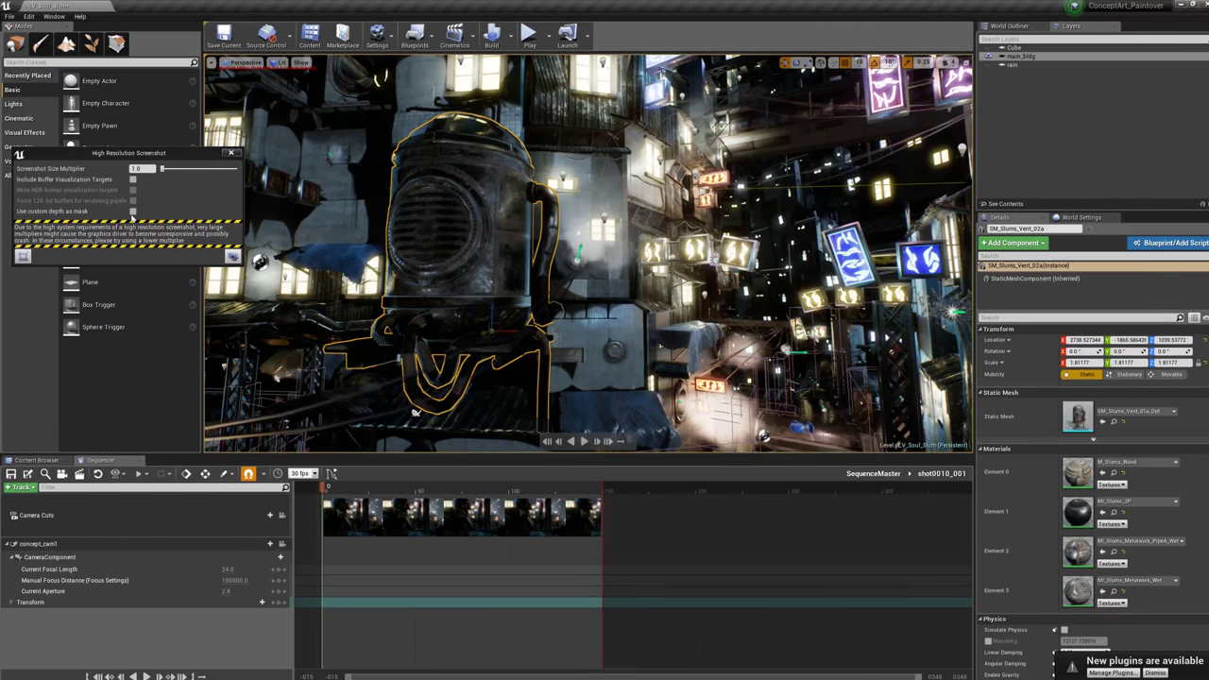
# - Preview the screenshot's custom depth mask briefly, and enable Render CustomDepth Pass on SM_Slums_Vent_02a
pyautogui.click(132, 211)
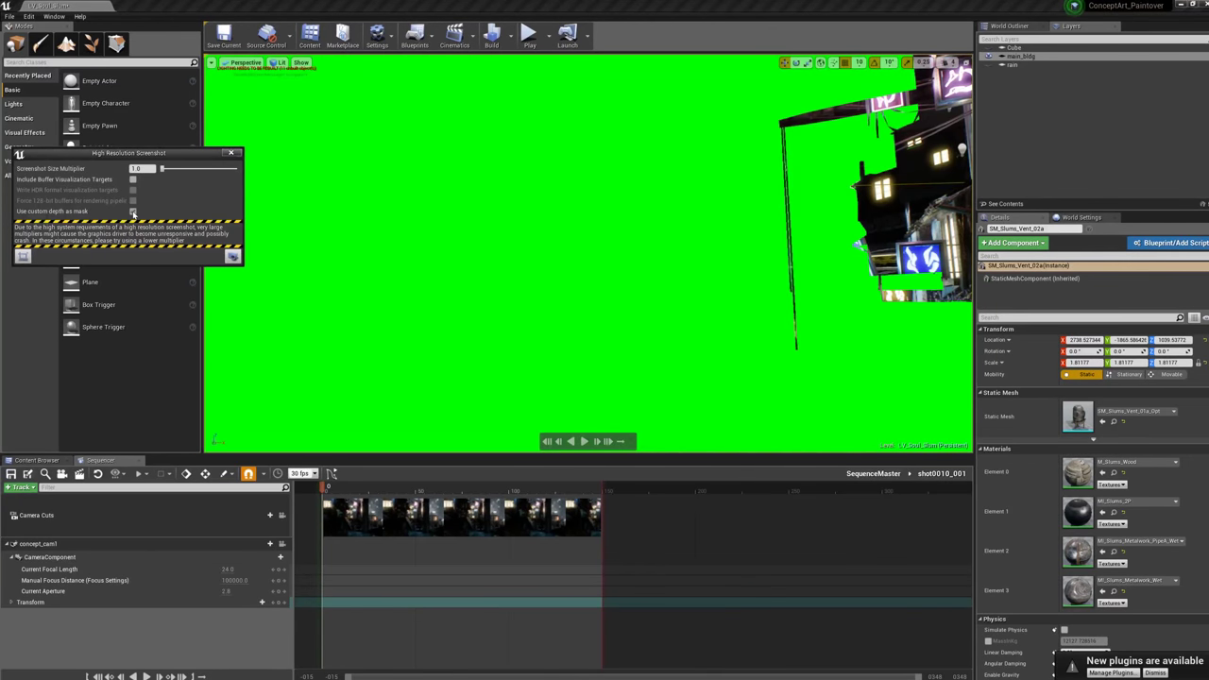
pyautogui.click(132, 211)
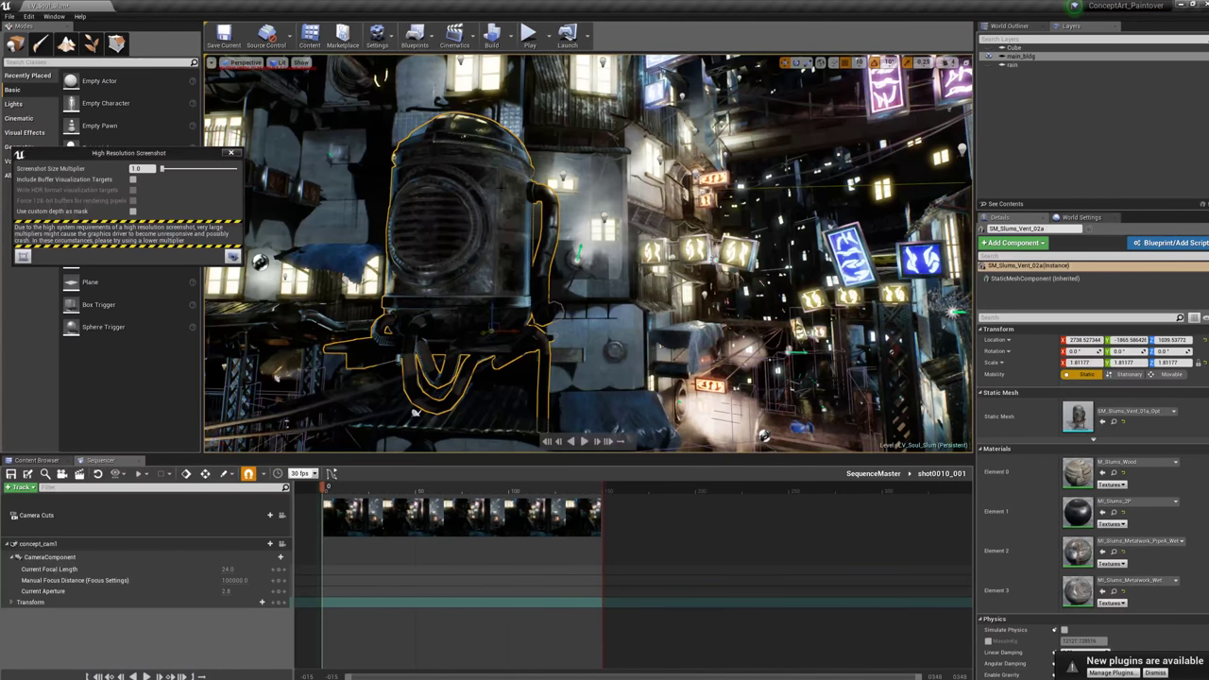
pyautogui.scroll(-3, 1128, 494)
pyautogui.scroll(-10, 1127, 493)
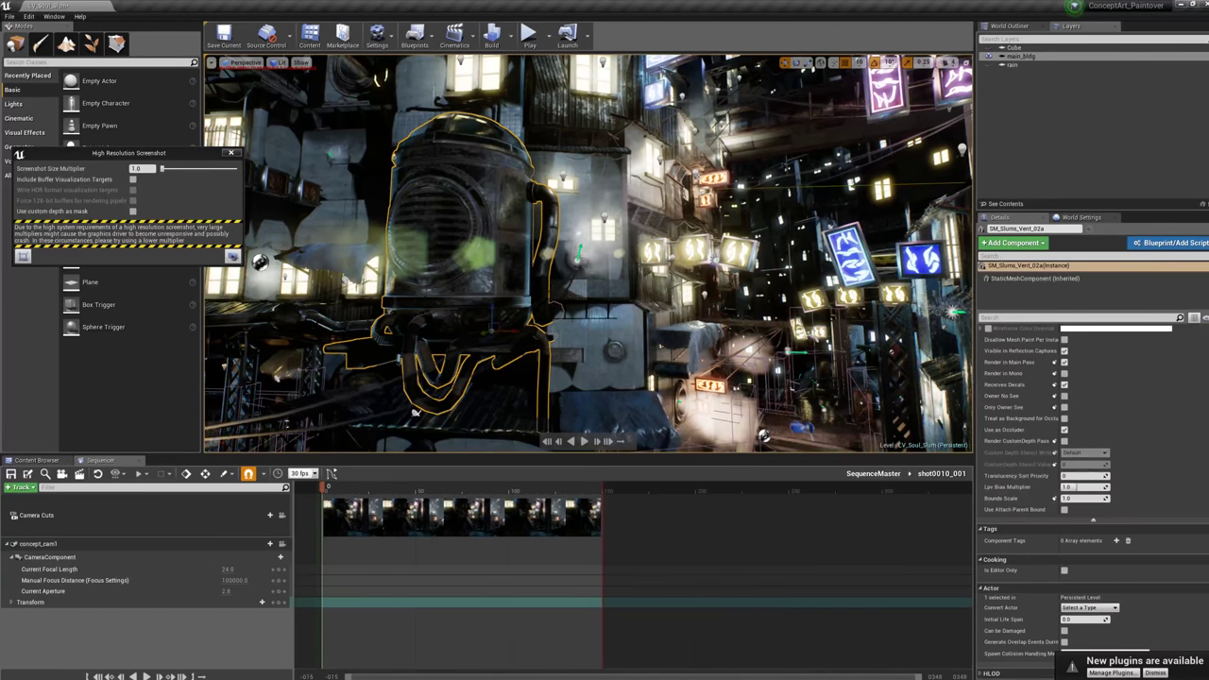
pyautogui.click(1064, 440)
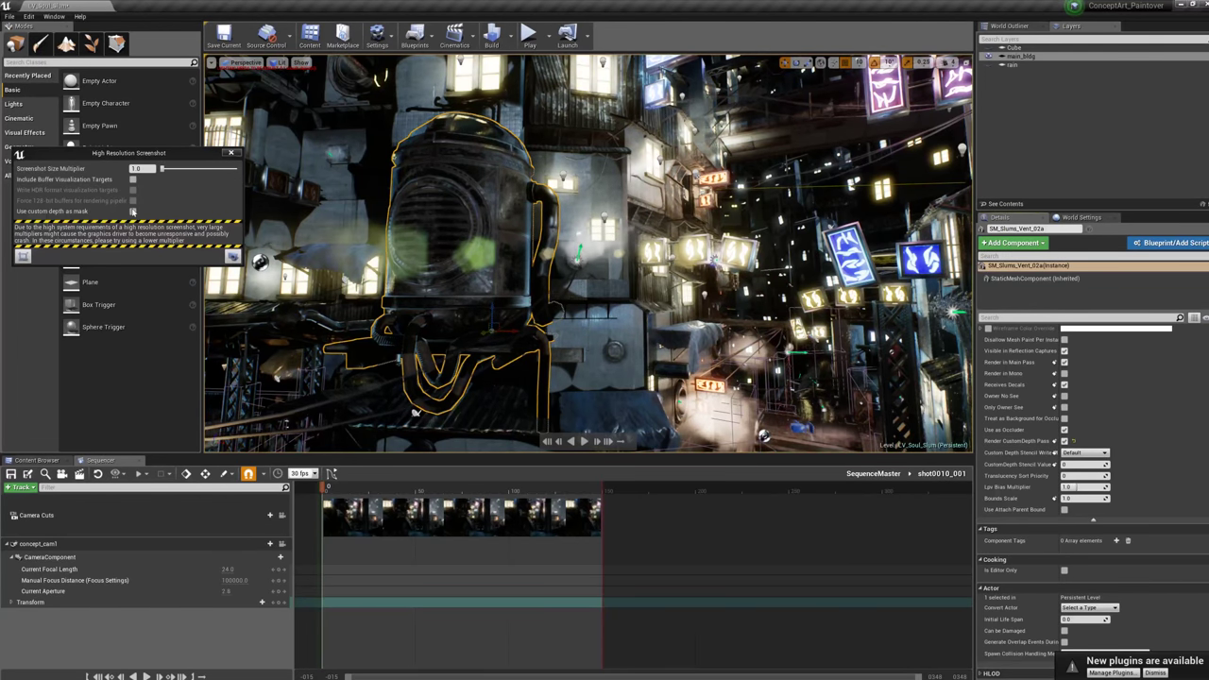
# - Turn on the custom depth mask for the high resolution screenshot, reframe the vent and capture the masked image
pyautogui.click(133, 210)
pyautogui.moveTo(665, 366); pyautogui.dragTo(639, 327, button='right')
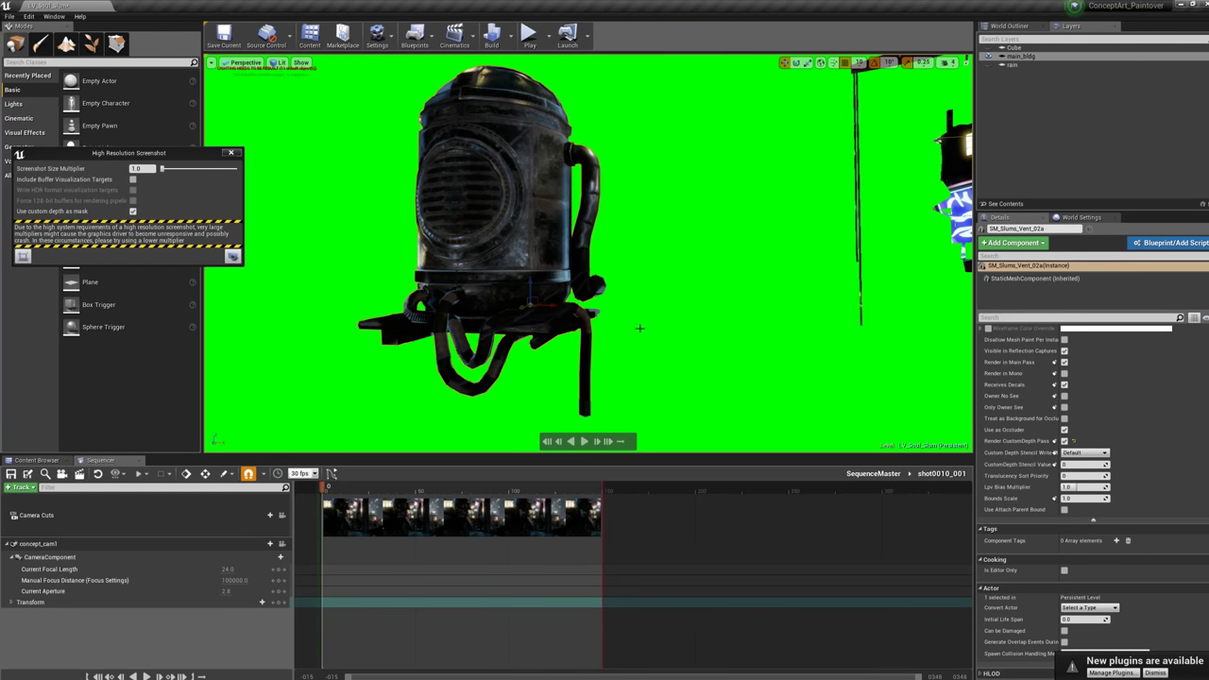
pyautogui.click(232, 256)
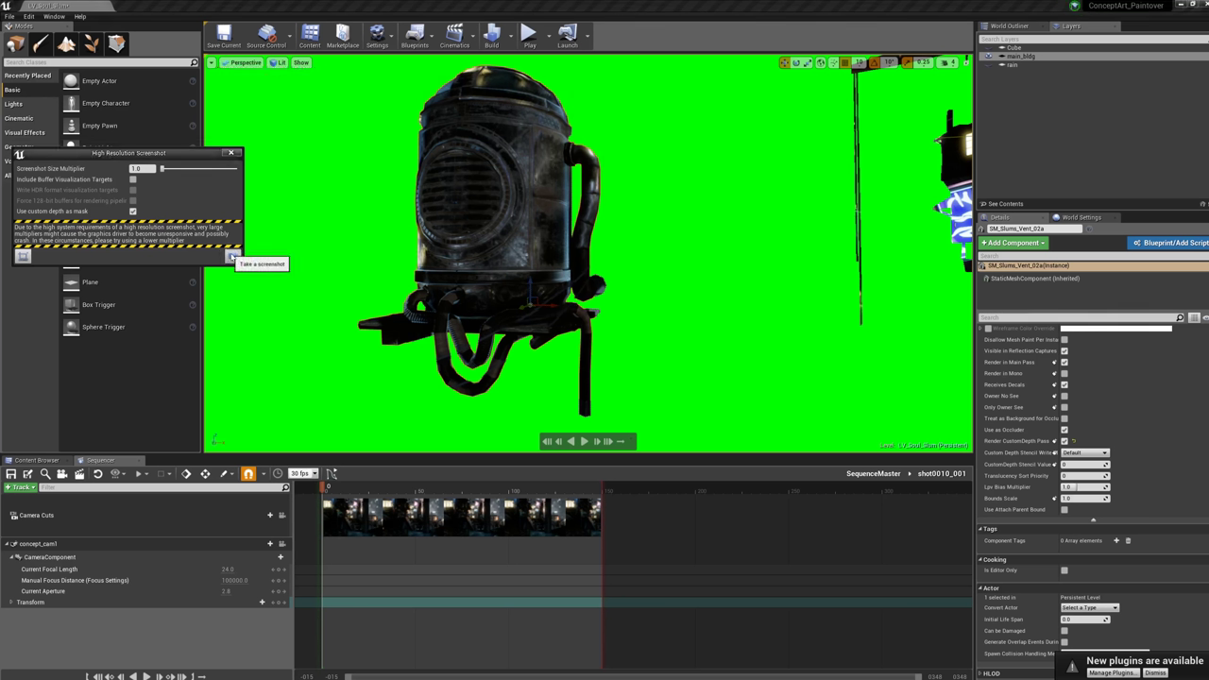
# - Show the saved screenshot in the Screenshots/Windows folder and open HighresScreenshot00002 in Photoshop
pyautogui.click(1039, 672)
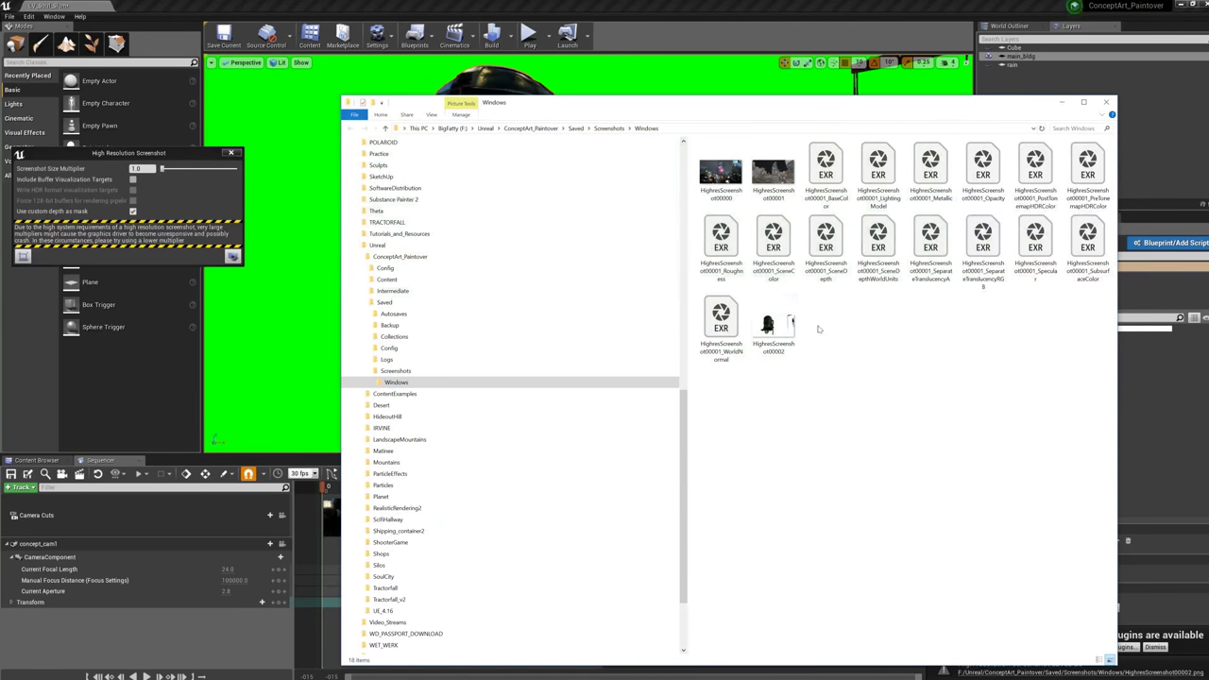
pyautogui.rightClick(767, 330)
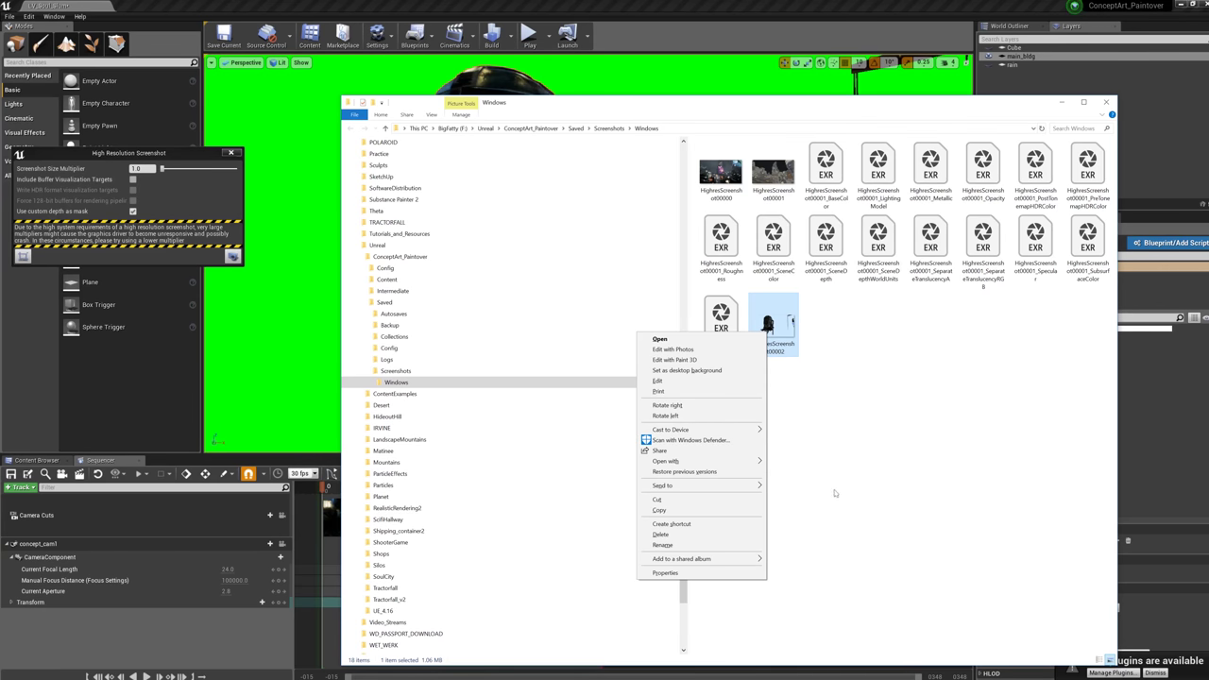
pyautogui.moveTo(732, 461)
pyautogui.click(591, 475)
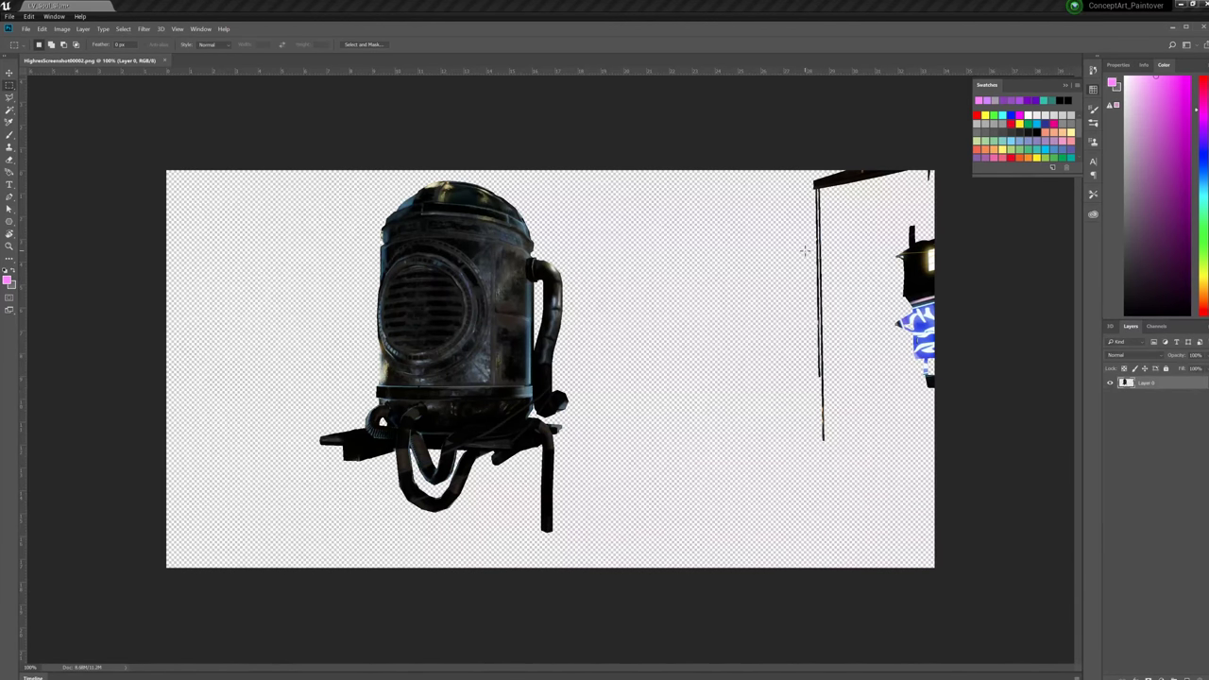
# - Marquee-select the stray pole, cable and sign pieces beside the vent and delete them from the layer
pyautogui.moveTo(771, 138); pyautogui.dragTo(1026, 567)
pyautogui.press('Delete')
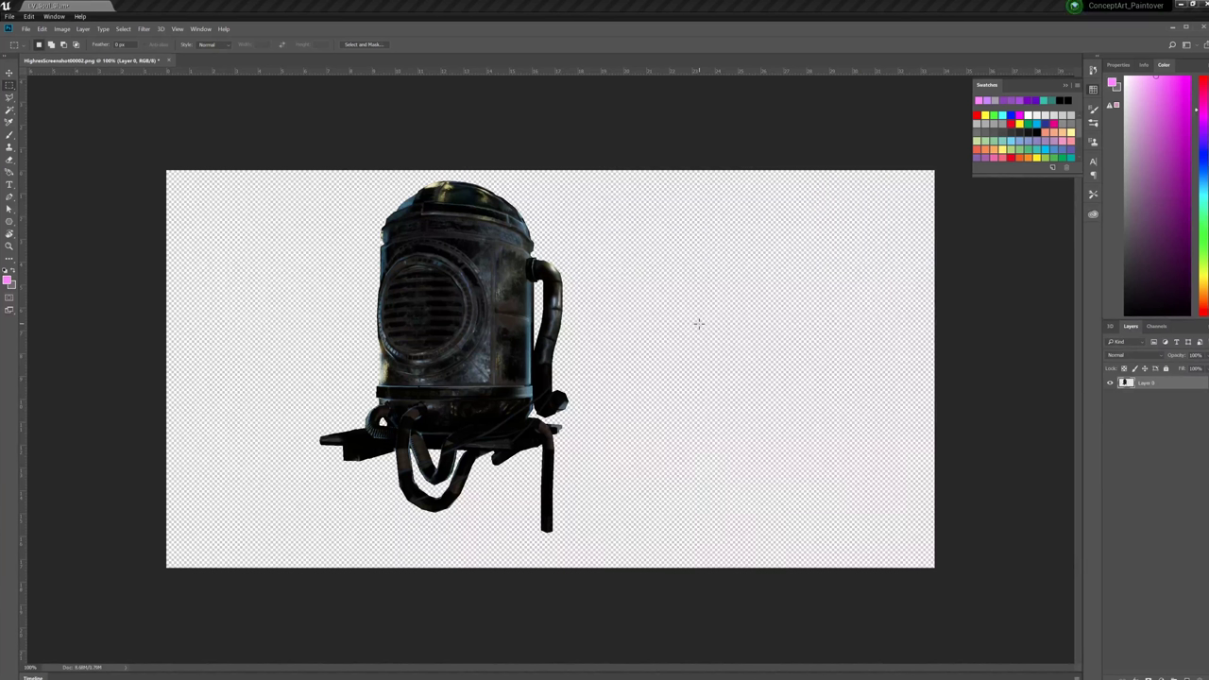
# - Examine the masked vent cutout up close in the image
pyautogui.press('z')
pyautogui.moveTo(454, 337)
pyautogui.mouseDown()
pyautogui.moveTo(496, 318)
pyautogui.moveTo(473, 329)
pyautogui.mouseUp()
pyautogui.scroll(3, 474, 328)
pyautogui.press('m')
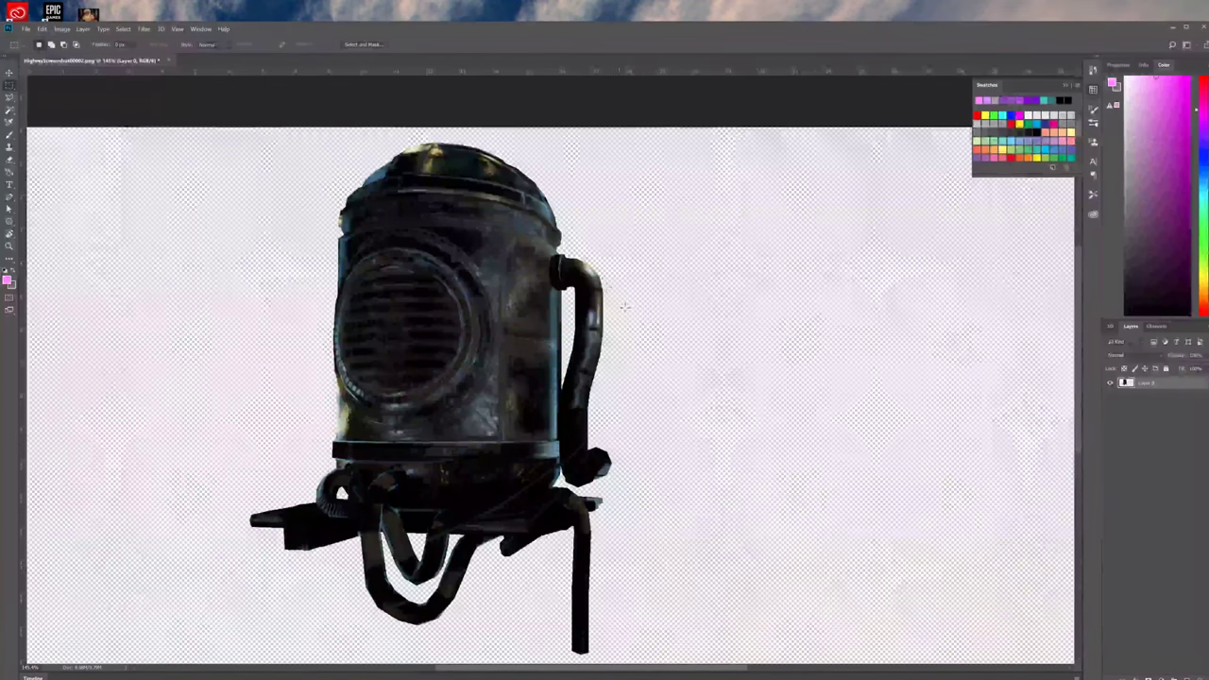
# - Switch to Unreal Editor, turn off Render CustomDepth Pass for the vent mesh, and disable Use custom depth as mask
pyautogui.moveTo(829, 676)
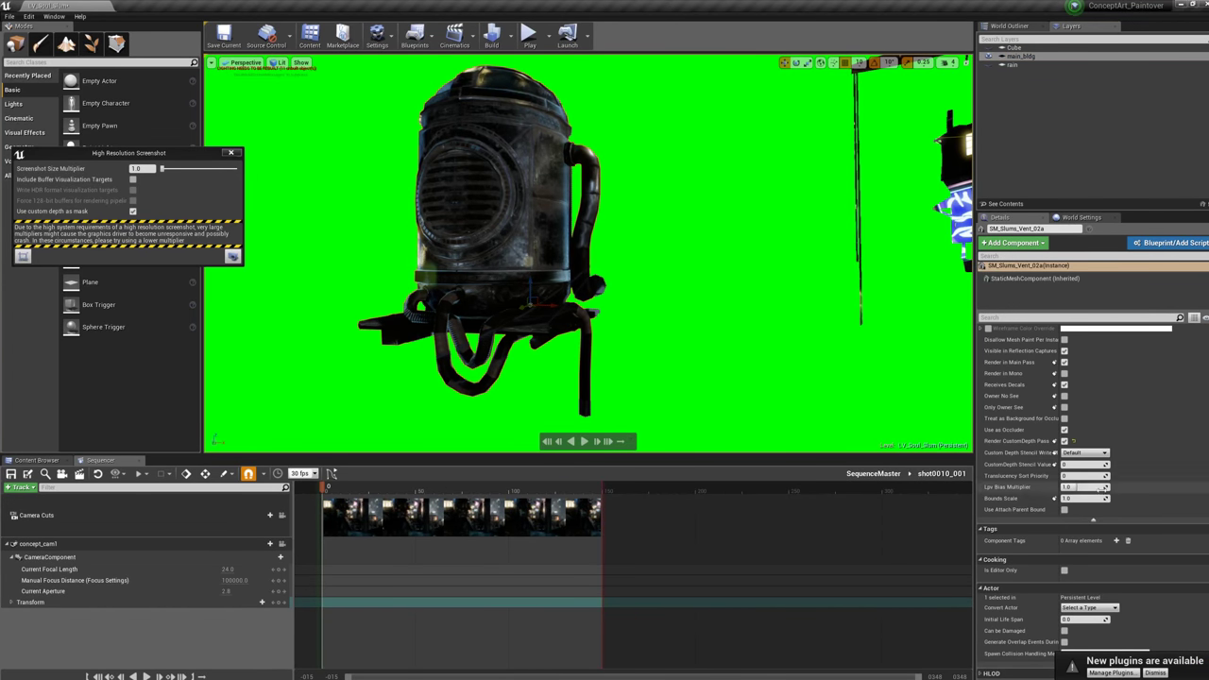
pyautogui.scroll(5, 1058, 519)
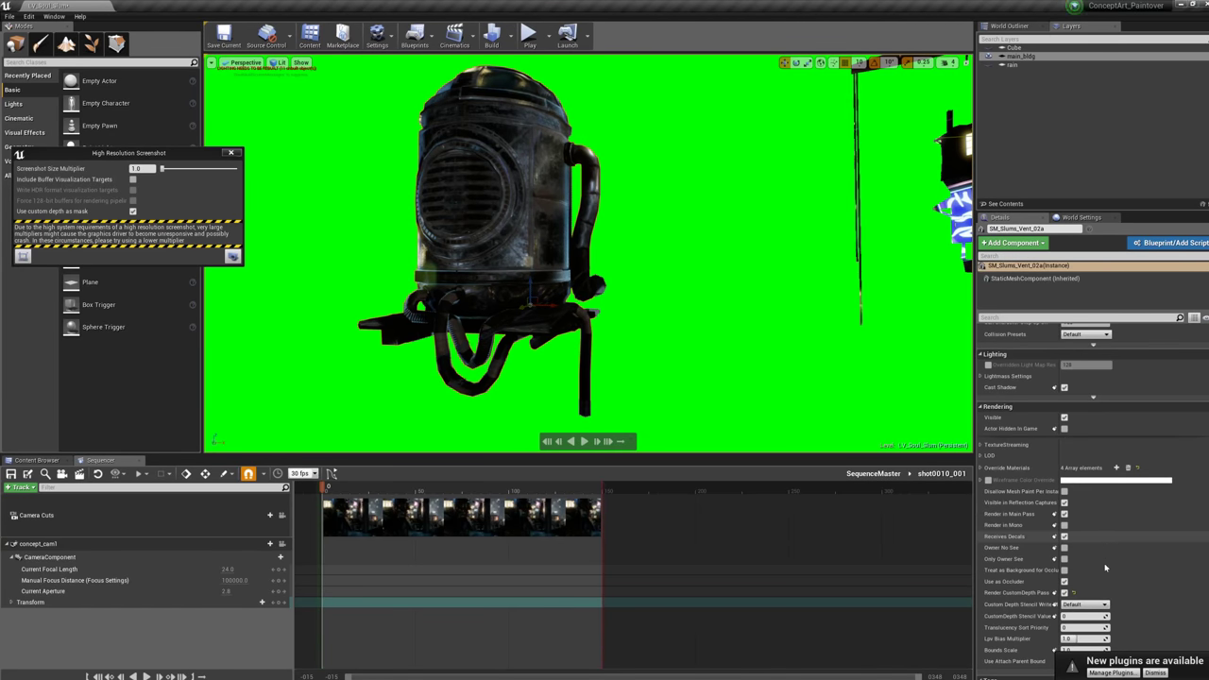
pyautogui.click(1065, 593)
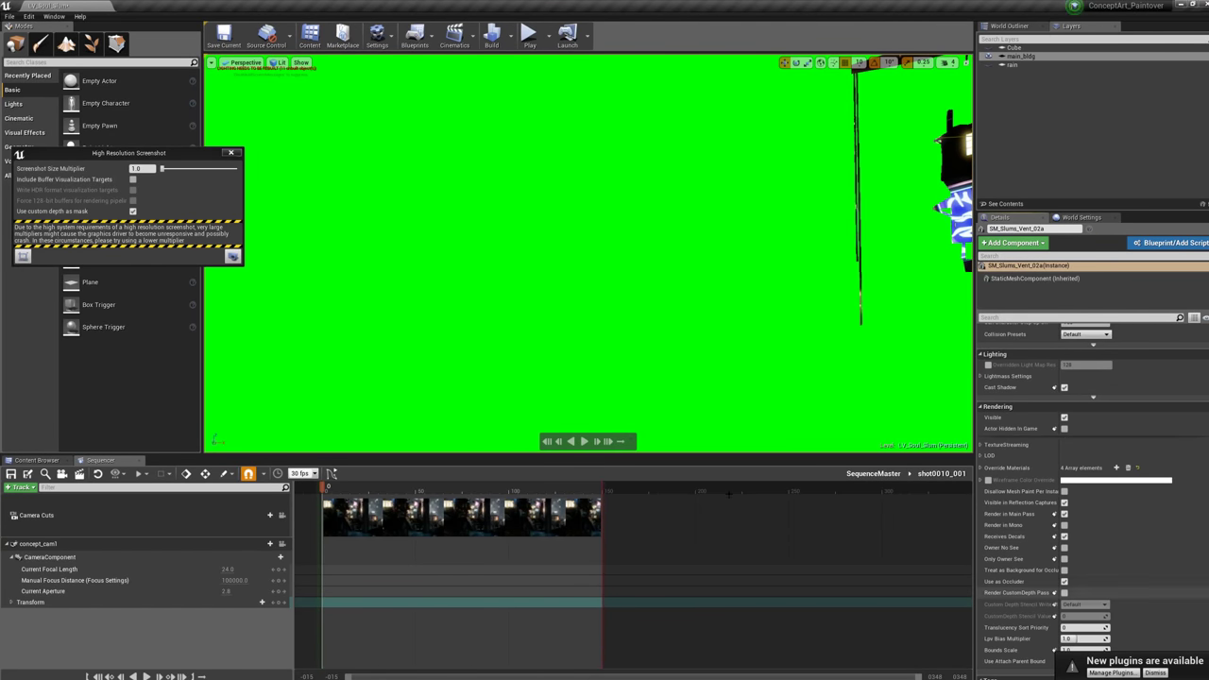
pyautogui.click(133, 211)
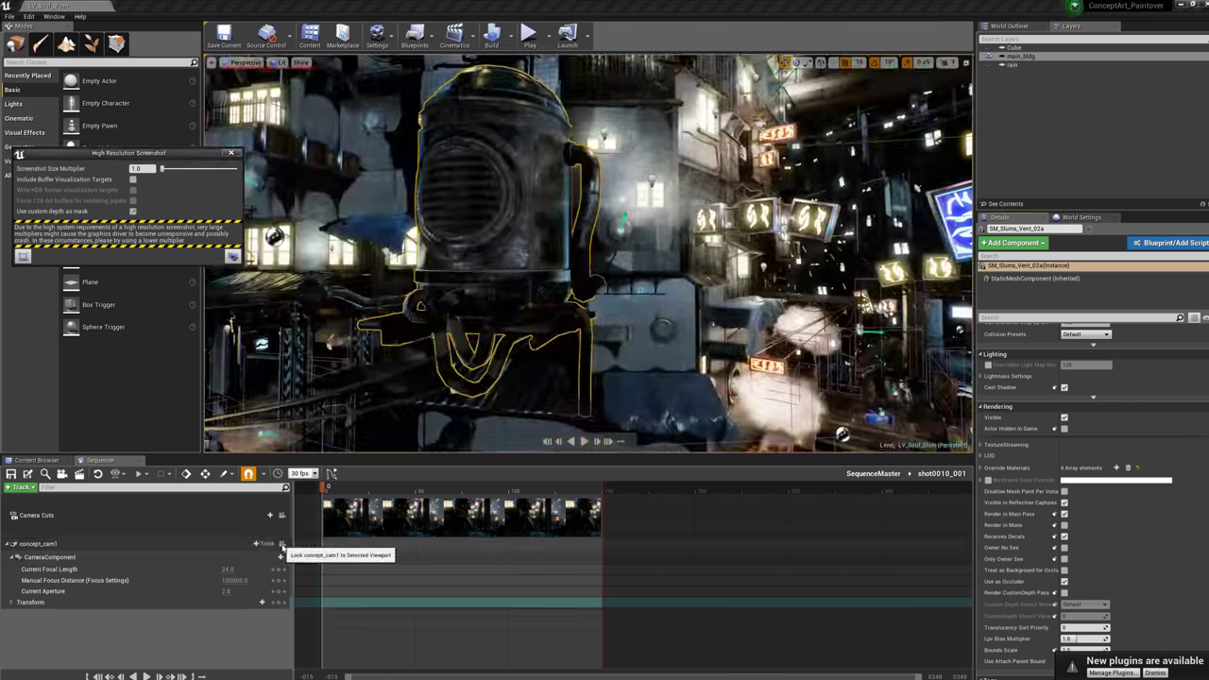
# - View the scene through concept_cam1 and select all actors in the main_bldg layer
pyautogui.click(281, 544)
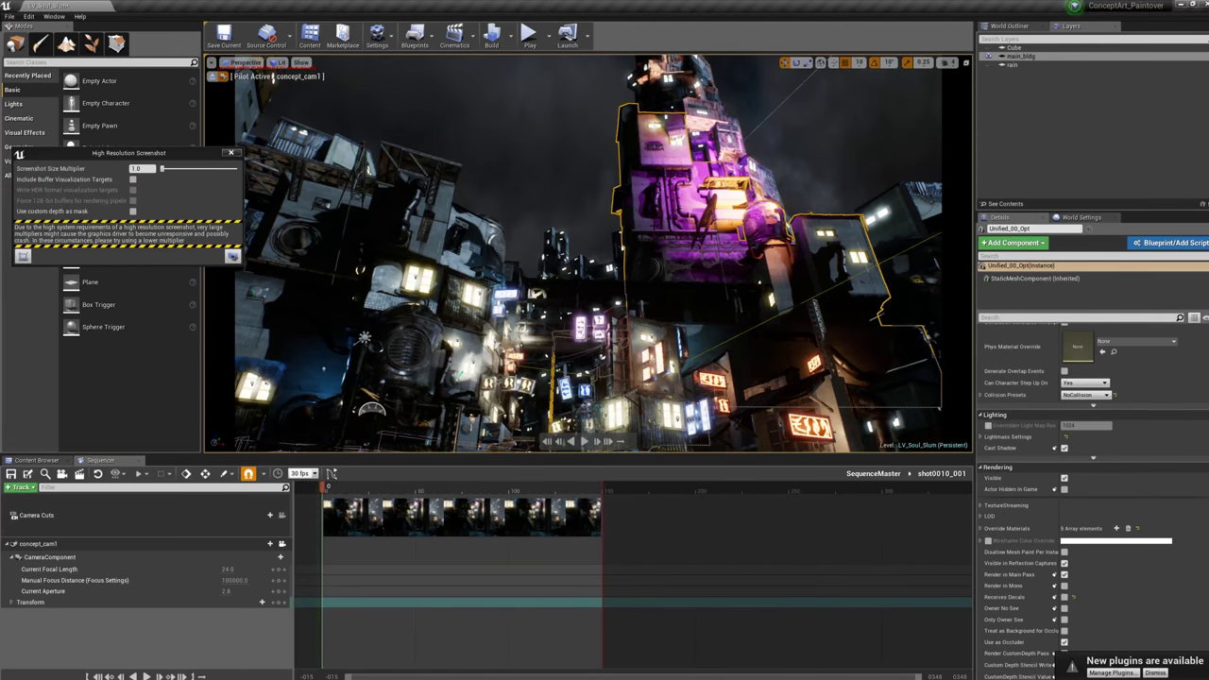
pyautogui.click(1029, 57)
pyautogui.rightClick(1039, 57)
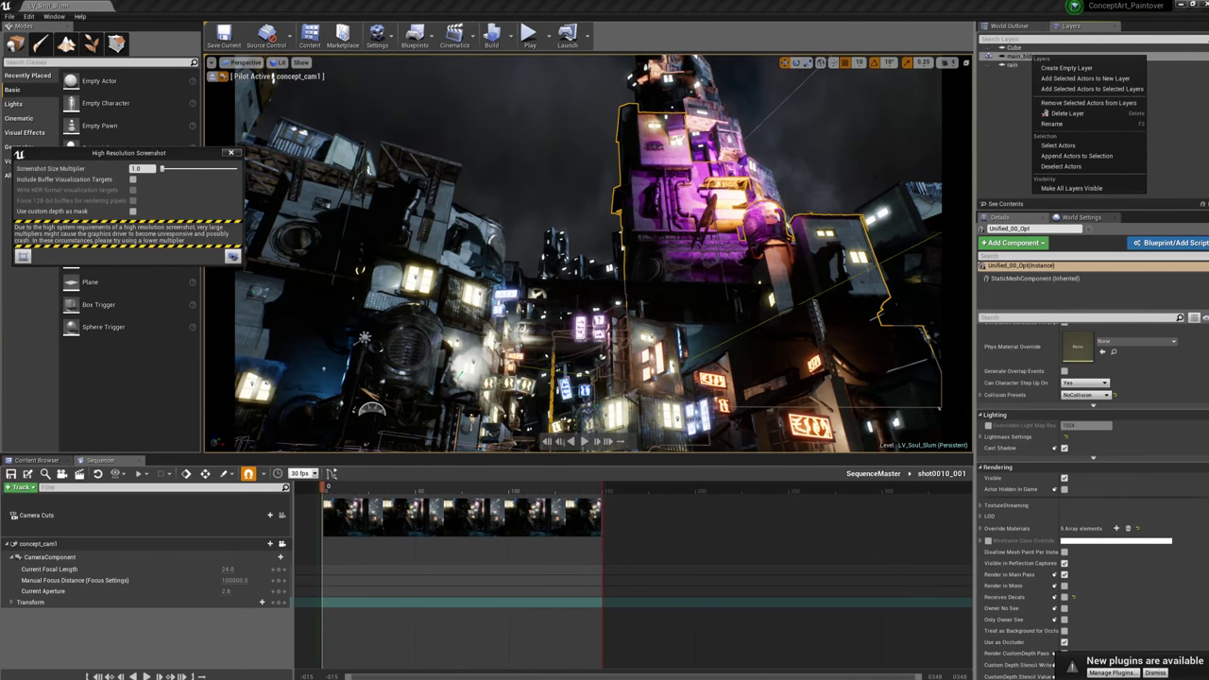
pyautogui.click(1058, 146)
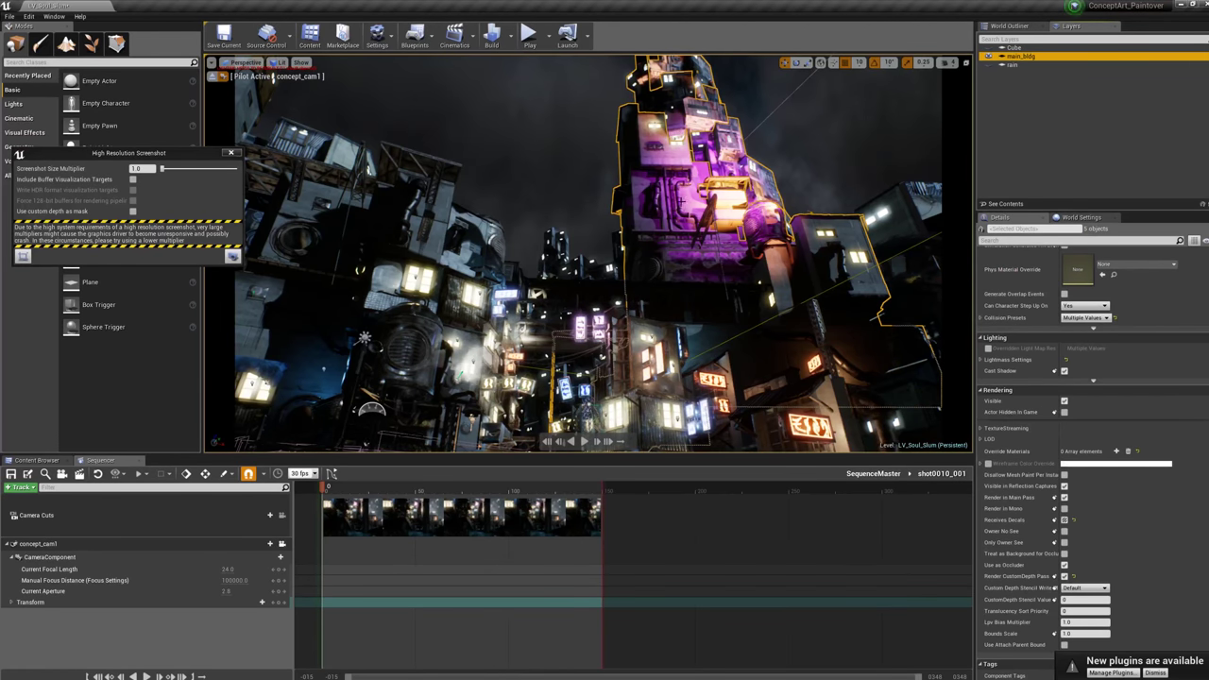
# - Have Render CustomDepth Pass enabled on the main_bldg actors and turn on Use custom depth as mask
pyautogui.click(1065, 576)
pyautogui.click(1064, 576)
pyautogui.click(132, 210)
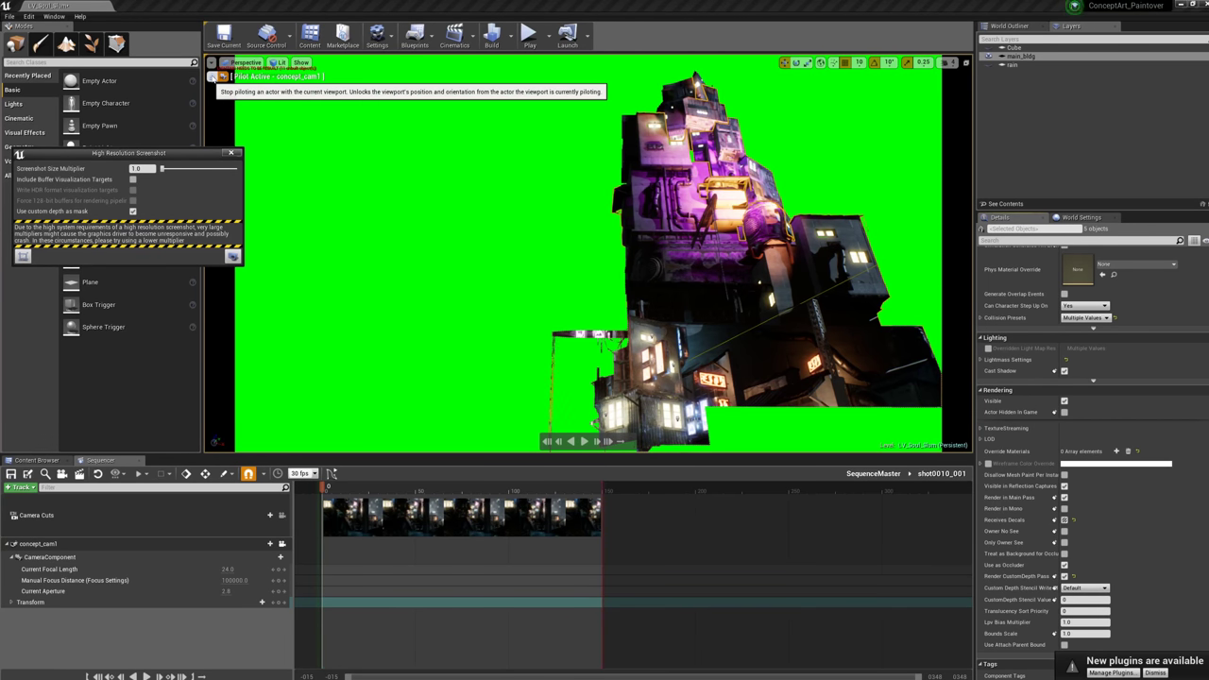
# - Stop piloting concept_cam1, inspect the masked building from other viewpoints, and return to the camera view
pyautogui.click(212, 76)
pyautogui.moveTo(717, 294); pyautogui.dragTo(714, 87, button='right')
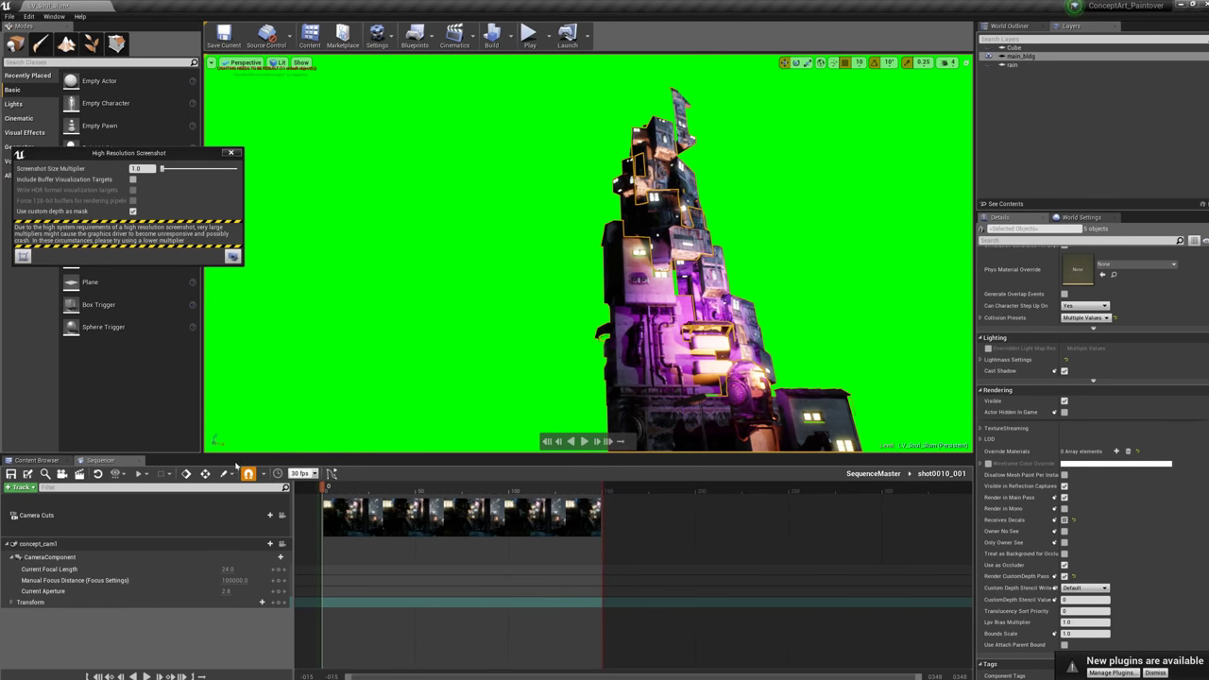
pyautogui.moveTo(463, 291); pyautogui.dragTo(586, 376, button='right')
pyautogui.press('w')
pyautogui.moveTo(462, 291); pyautogui.dragTo(462, 290, button='right')
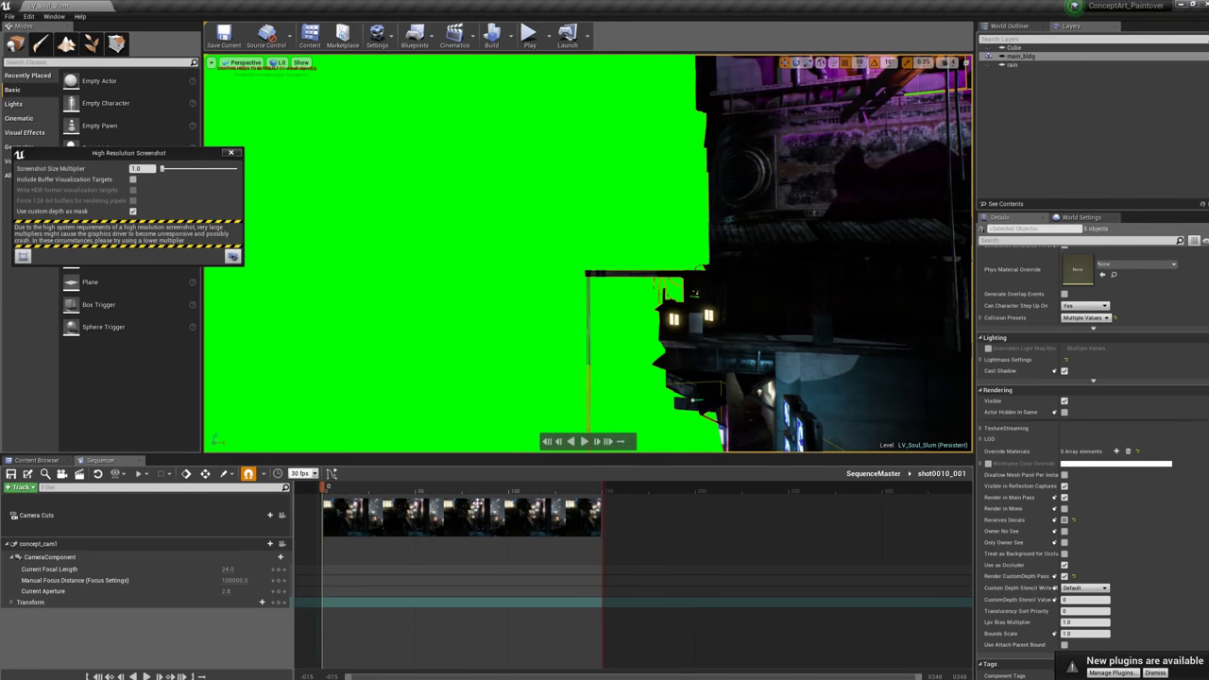
pyautogui.click(281, 545)
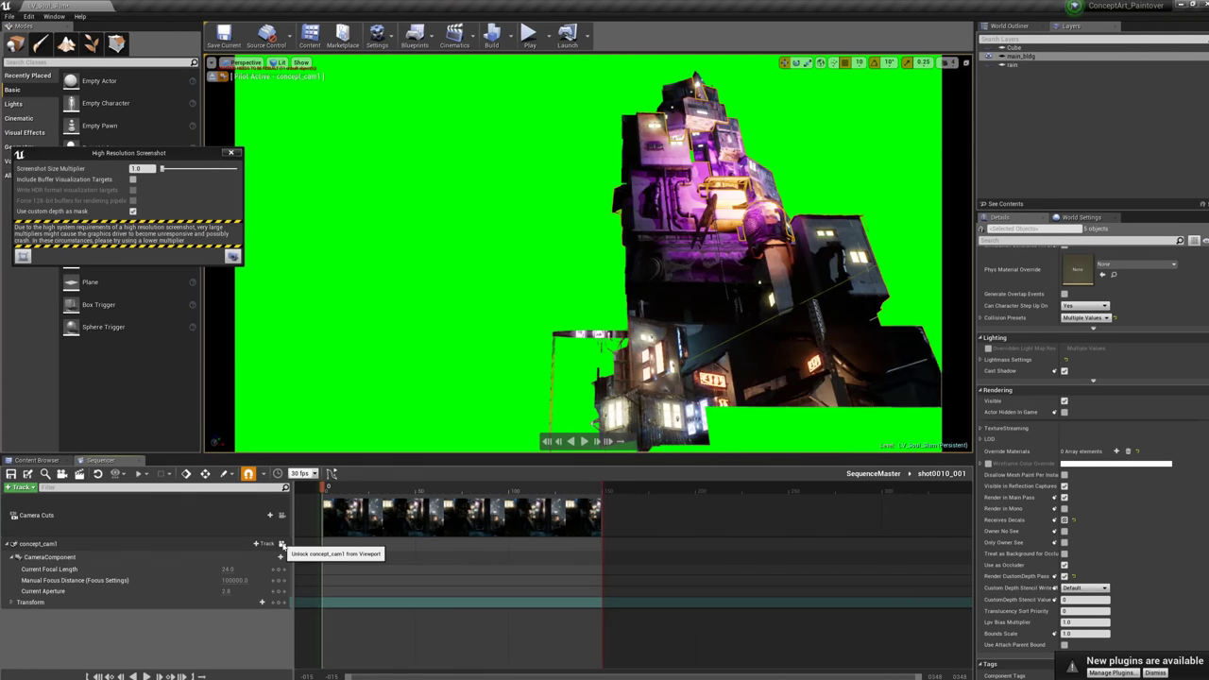
# - Turn off the custom depth mask and set the screenshot to include buffer visualization targets in HDR format without 128-bit buffers
pyautogui.click(134, 212)
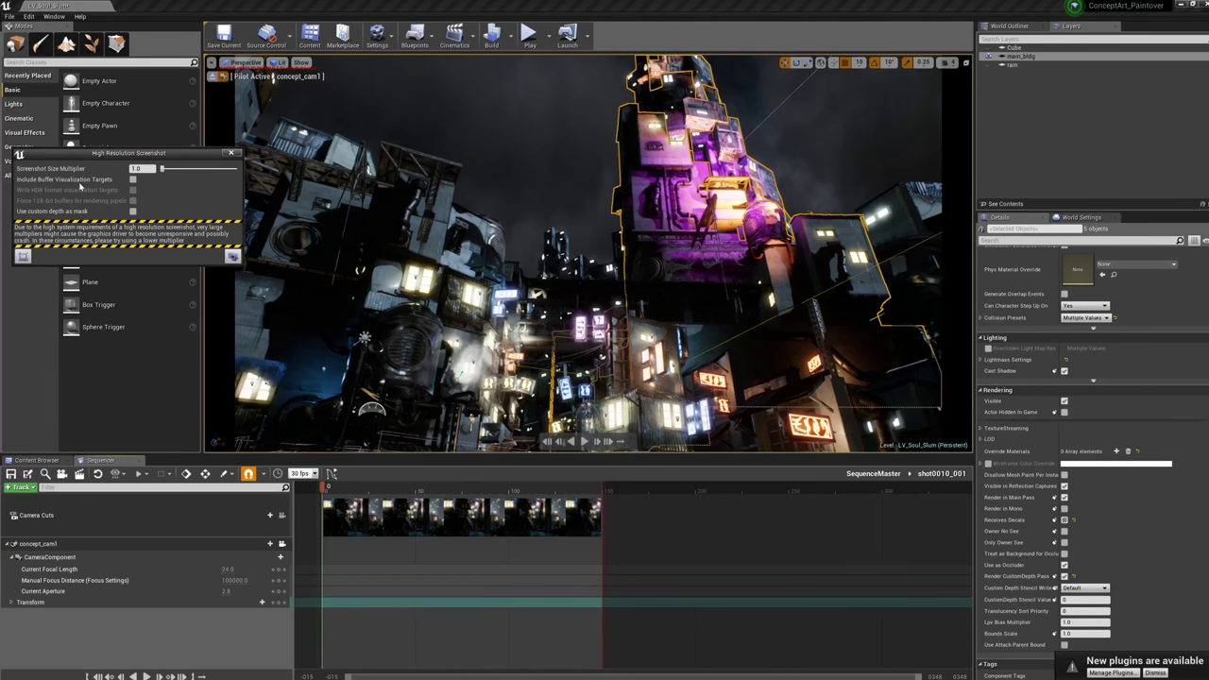
pyautogui.click(134, 180)
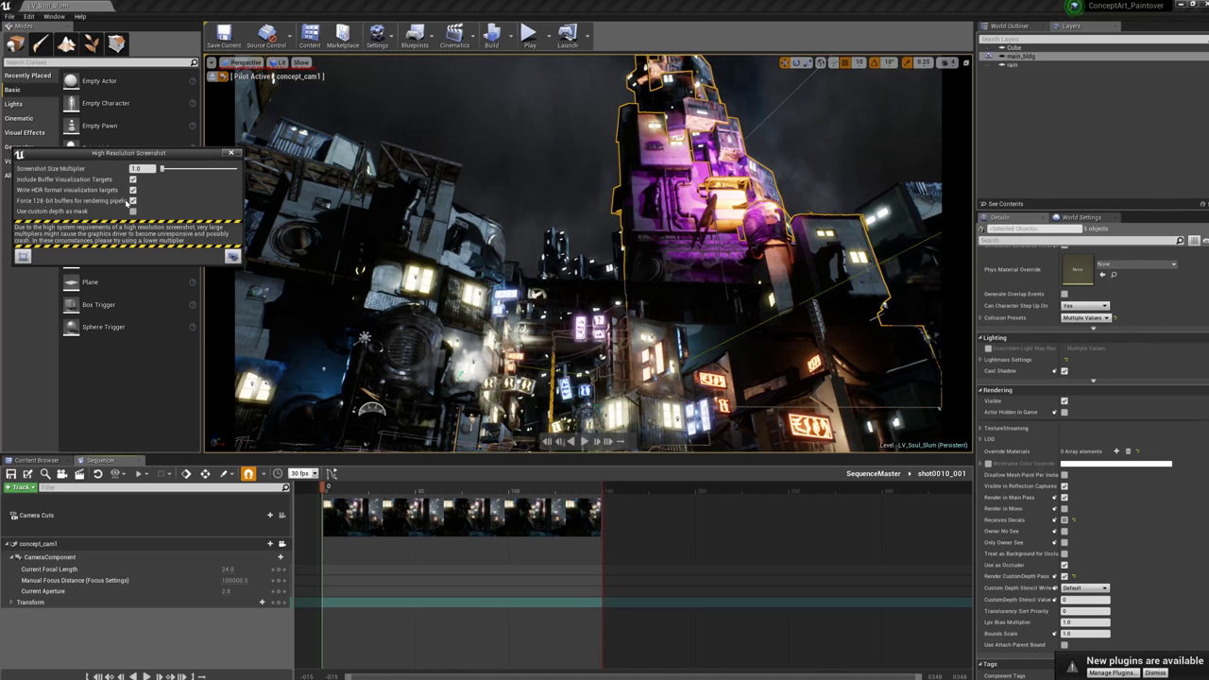
pyautogui.click(133, 201)
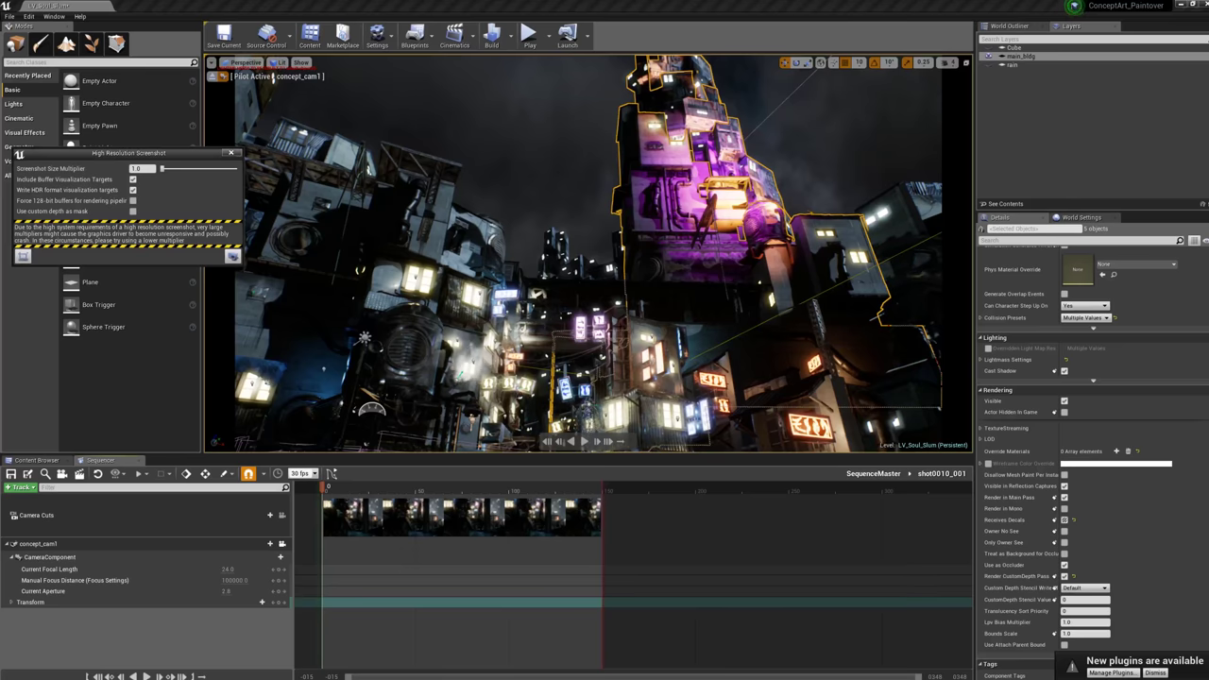
# - Select only the Unified_00_Opt mesh of the tall purple-lit building
pyautogui.click(699, 189)
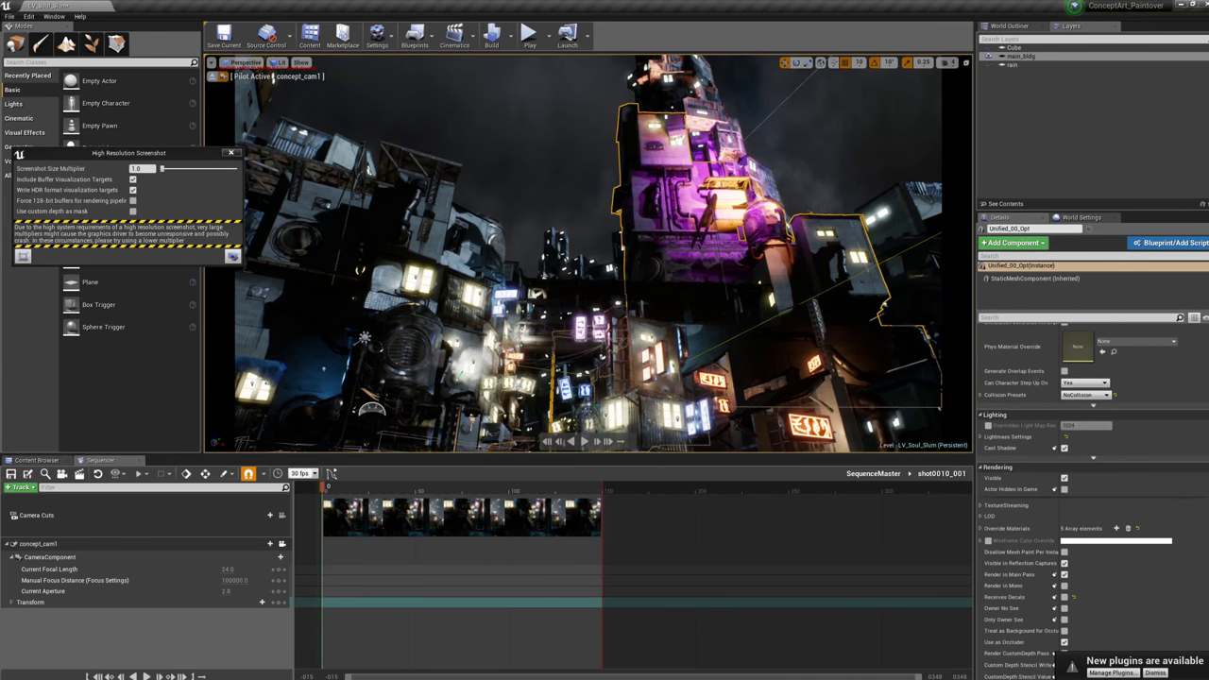
pyautogui.click(673, 94)
pyautogui.click(666, 143)
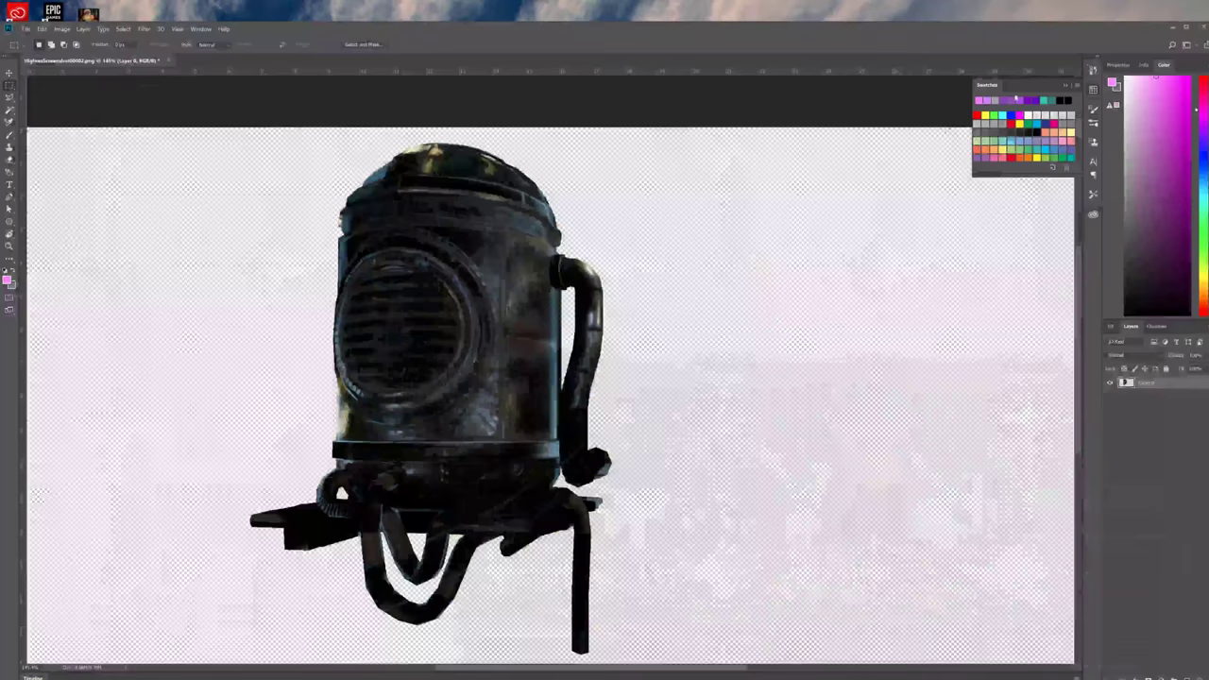
pyautogui.click(26, 29)
pyautogui.click(26, 28)
pyautogui.moveTo(556, 676)
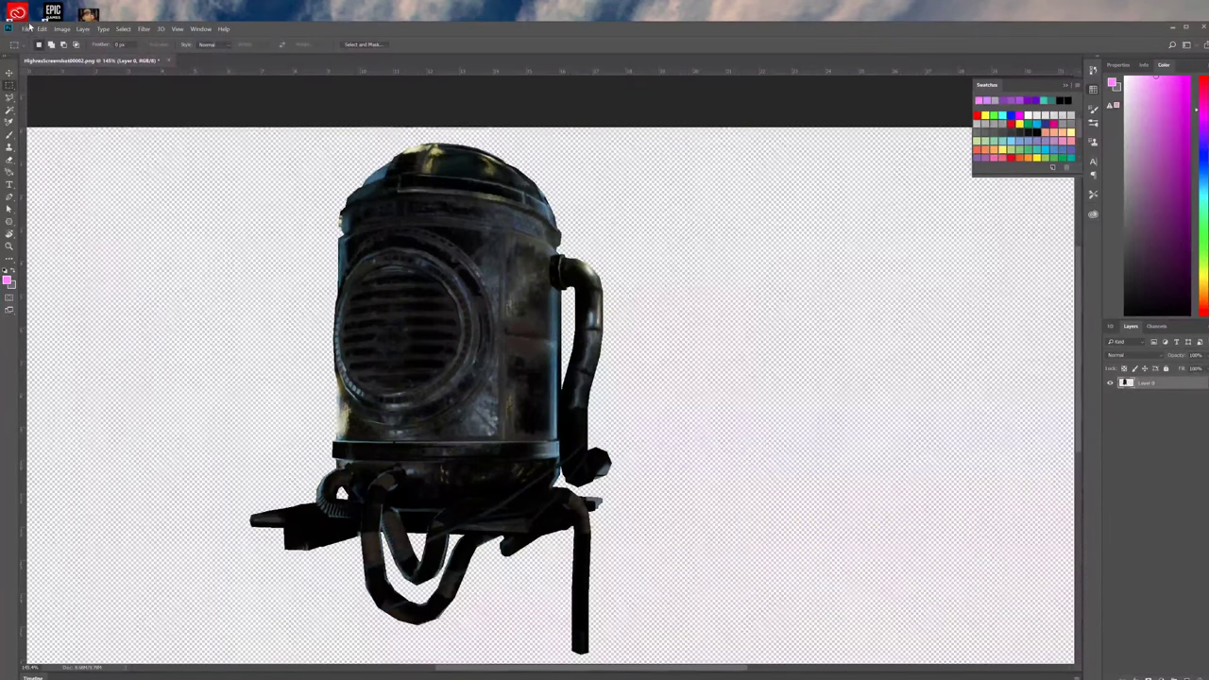
pyautogui.click(28, 29)
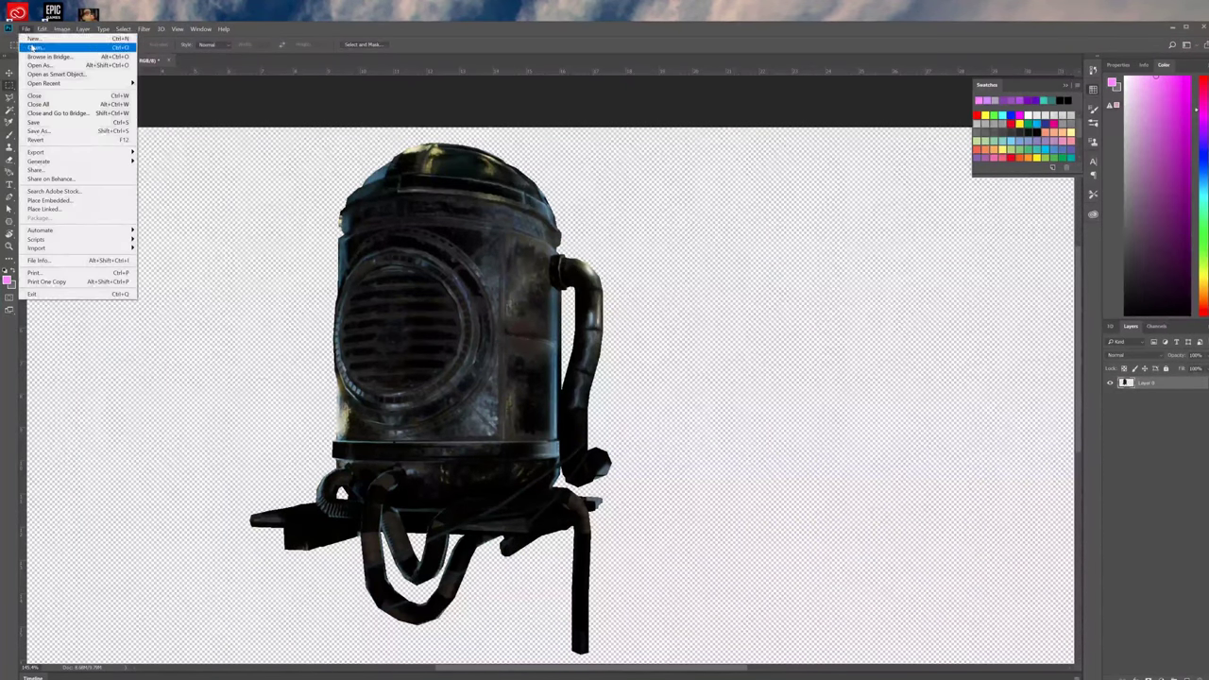
pyautogui.click(43, 47)
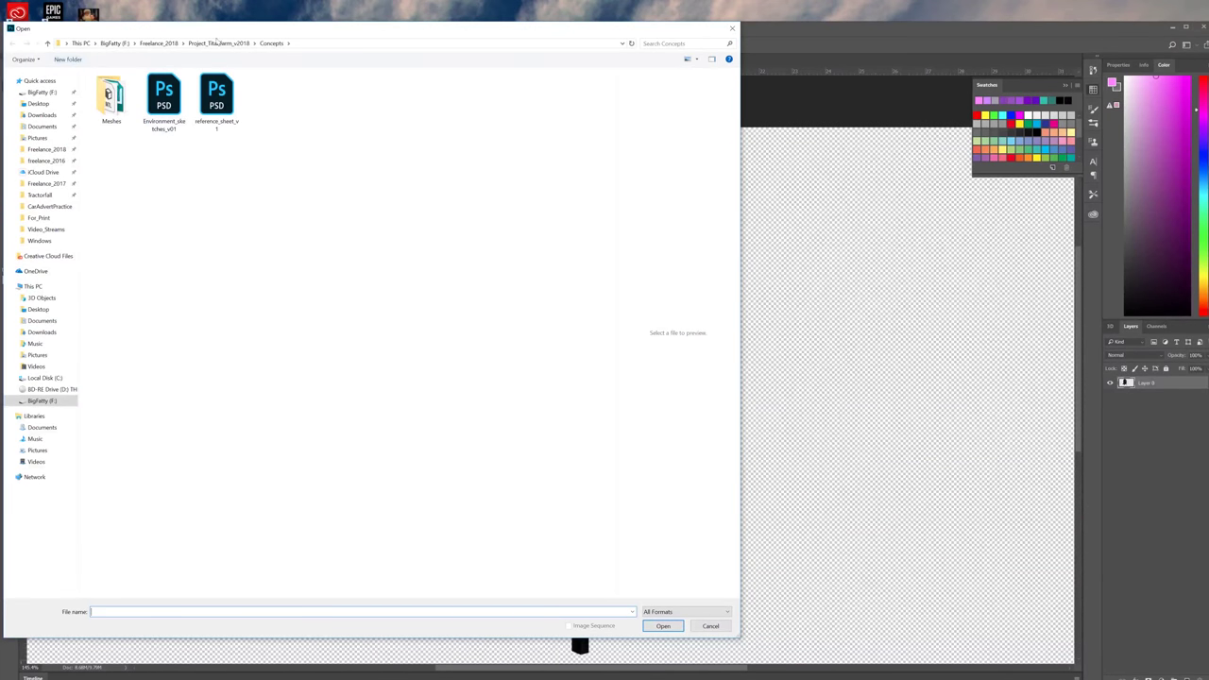
pyautogui.click(158, 43)
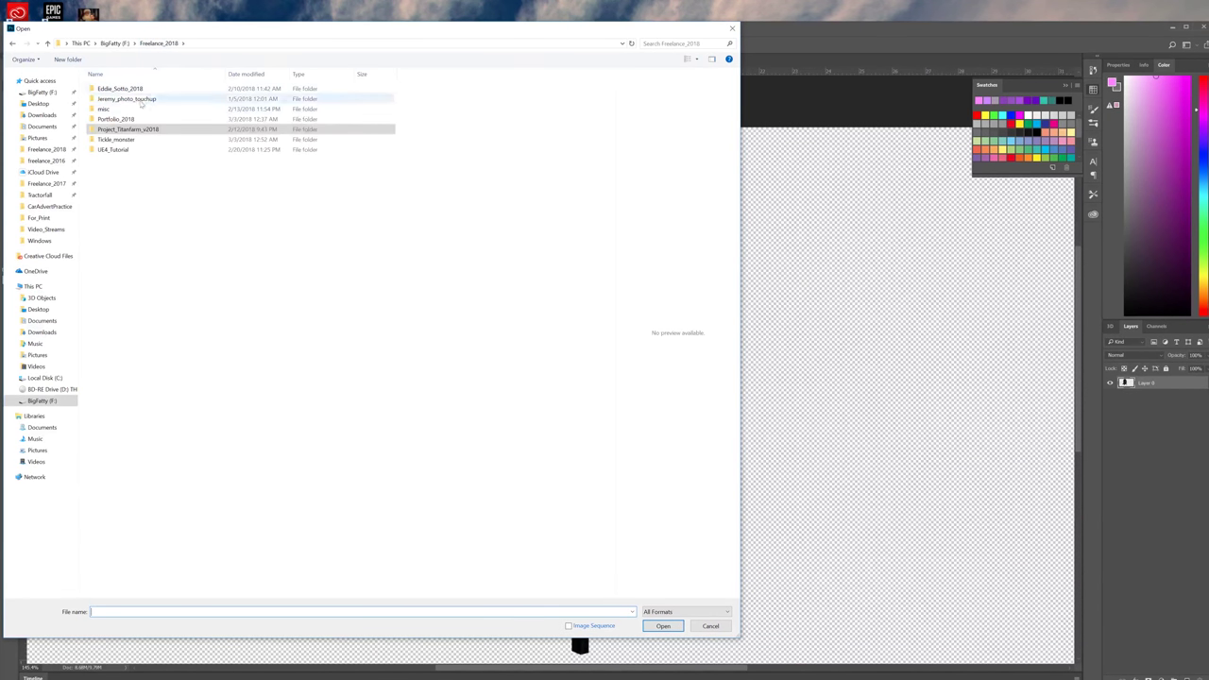
pyautogui.doubleClick(111, 149)
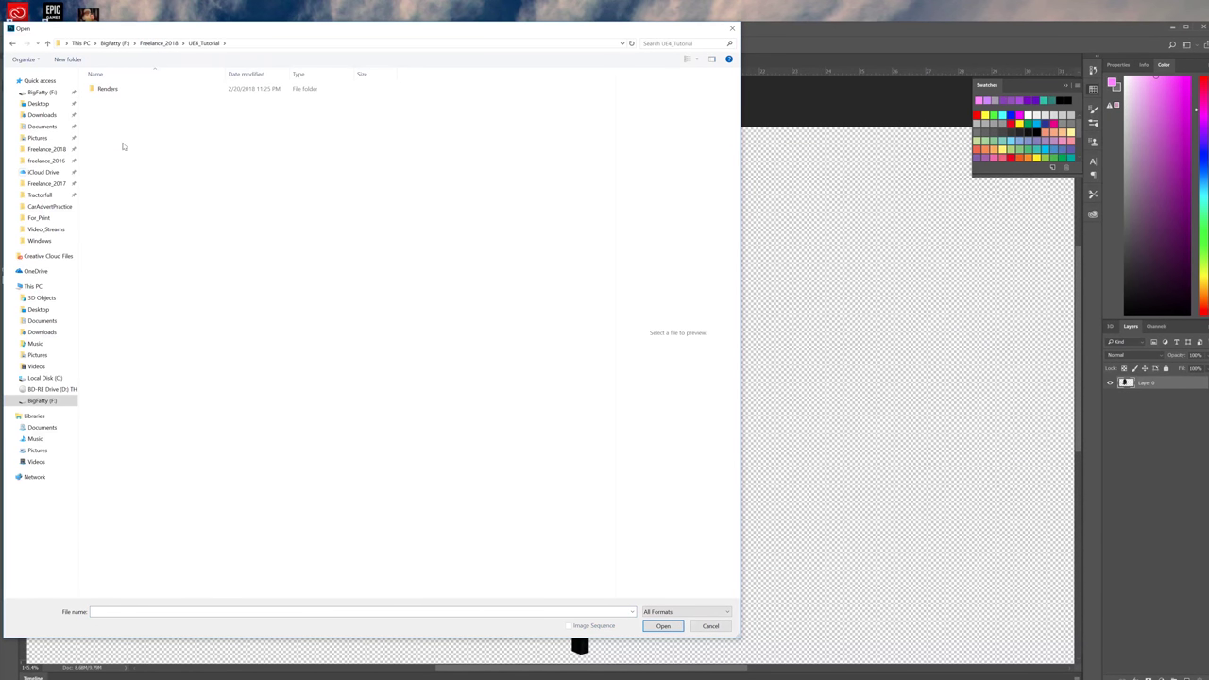
pyautogui.doubleClick(107, 89)
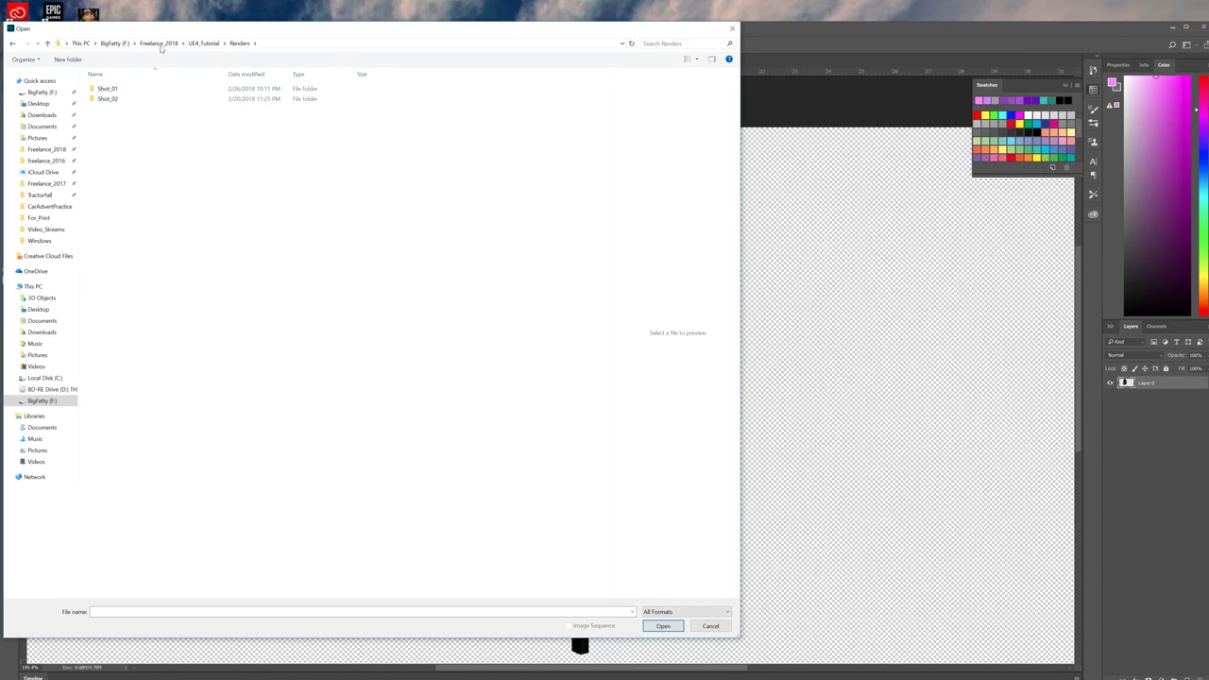
pyautogui.click(710, 626)
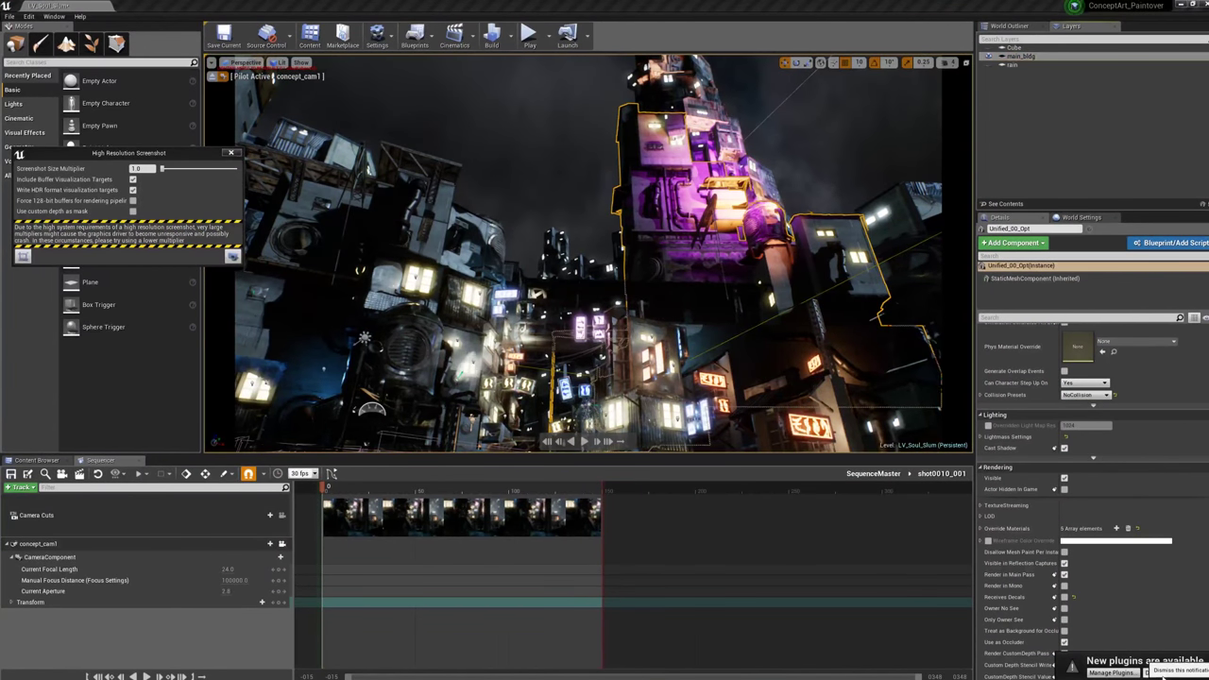
# - Dismiss the plugins notification and take a high-resolution screenshot in Unreal Editor with HDR format and buffer visualization targets turned off
pyautogui.click(1162, 673)
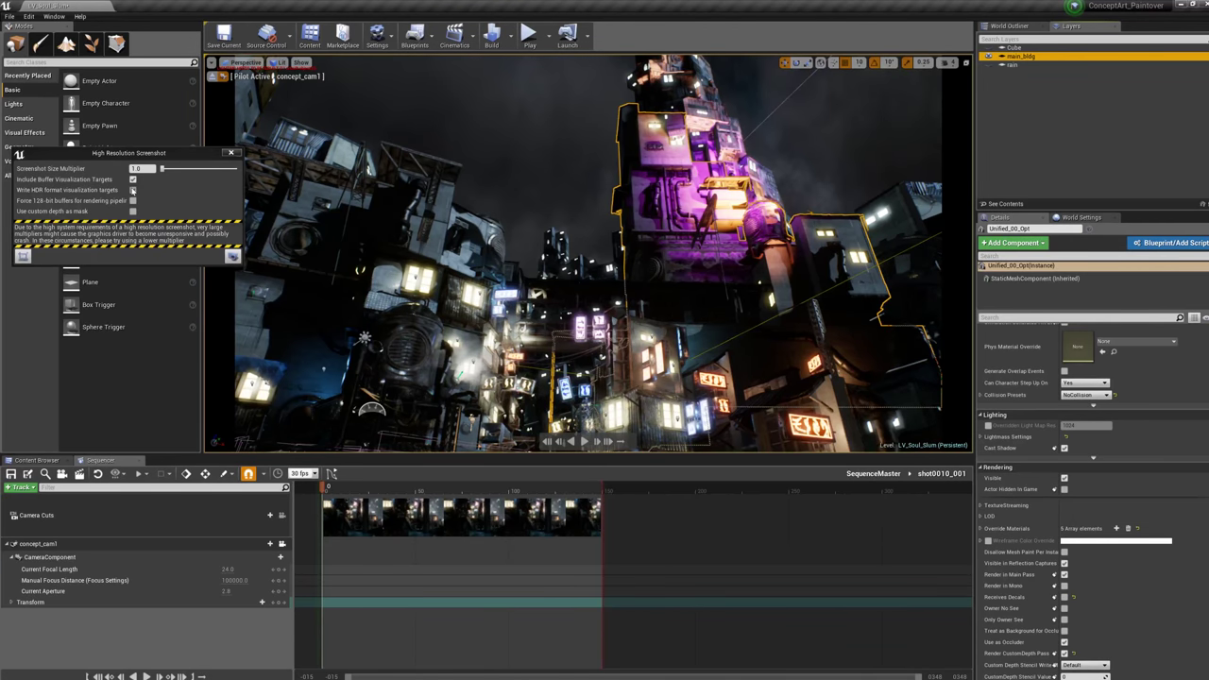
pyautogui.click(132, 190)
pyautogui.click(132, 178)
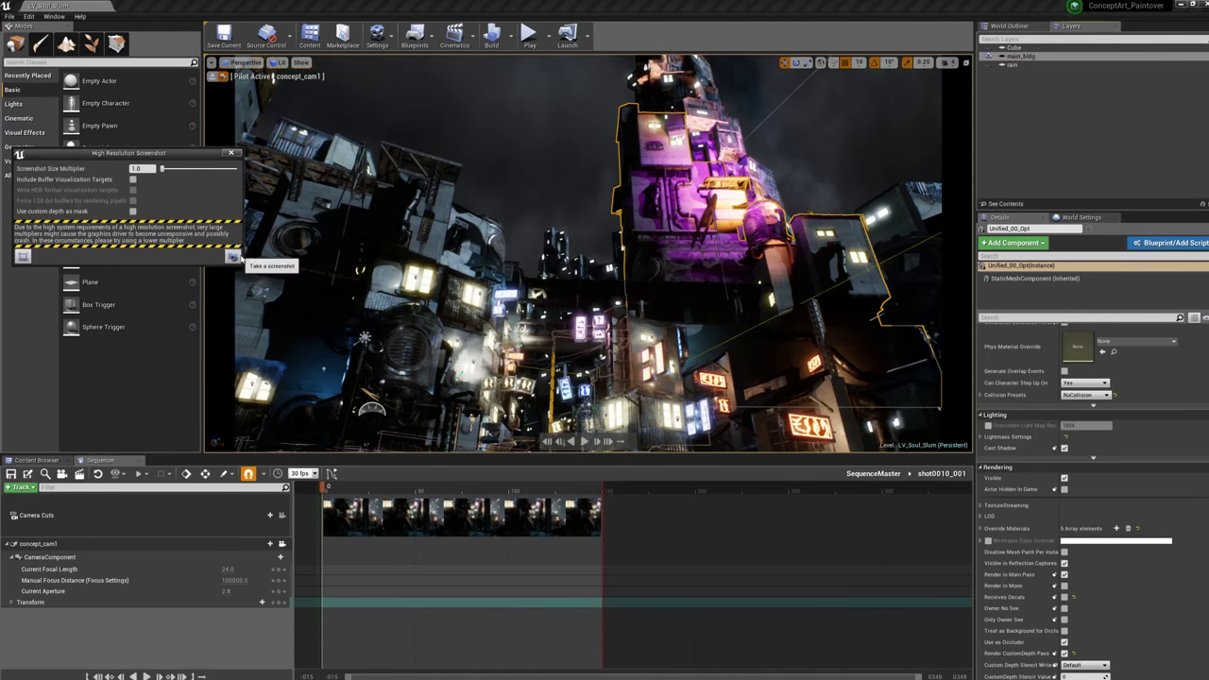
pyautogui.click(236, 256)
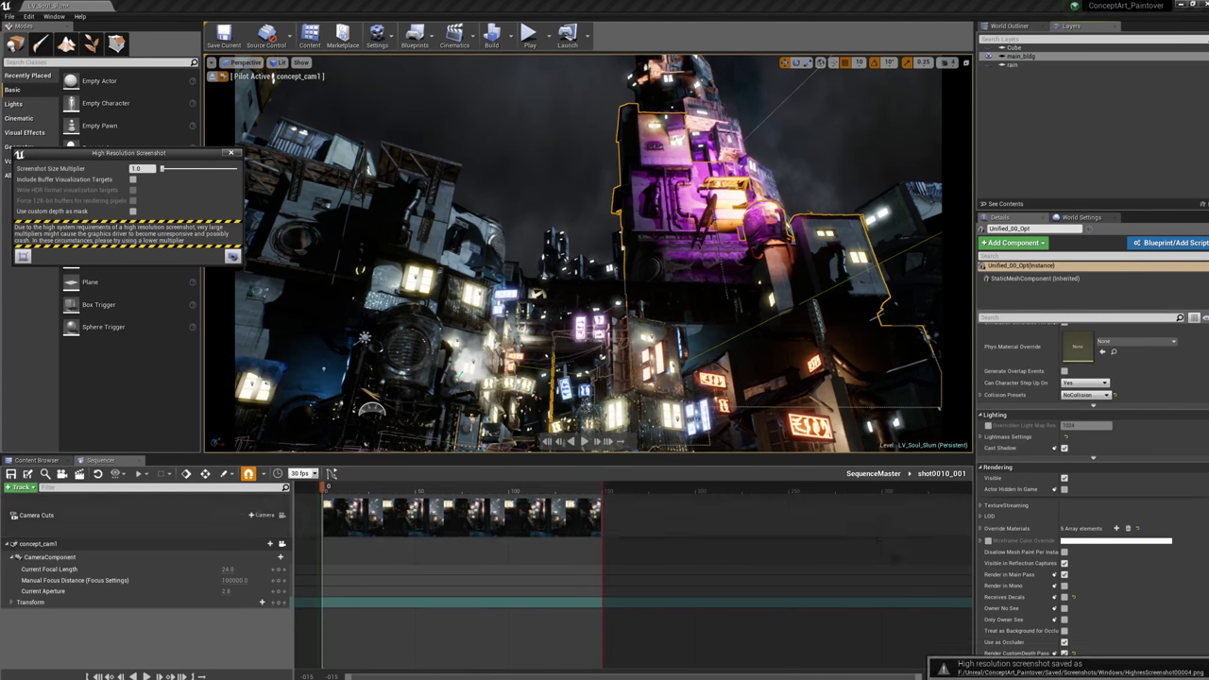
# - Open the folder of saved screenshots and review the HighresScreenshot00004 image
pyautogui.click(1095, 673)
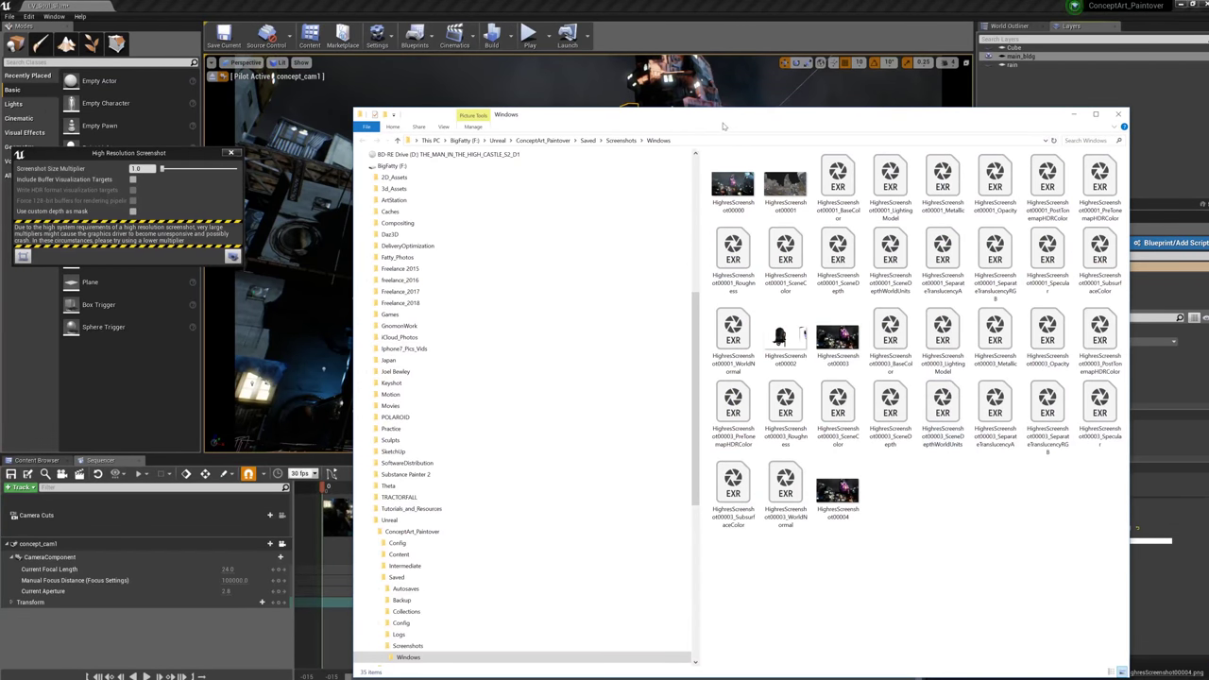
pyautogui.moveTo(718, 125); pyautogui.dragTo(525, 58)
pyautogui.click(644, 423)
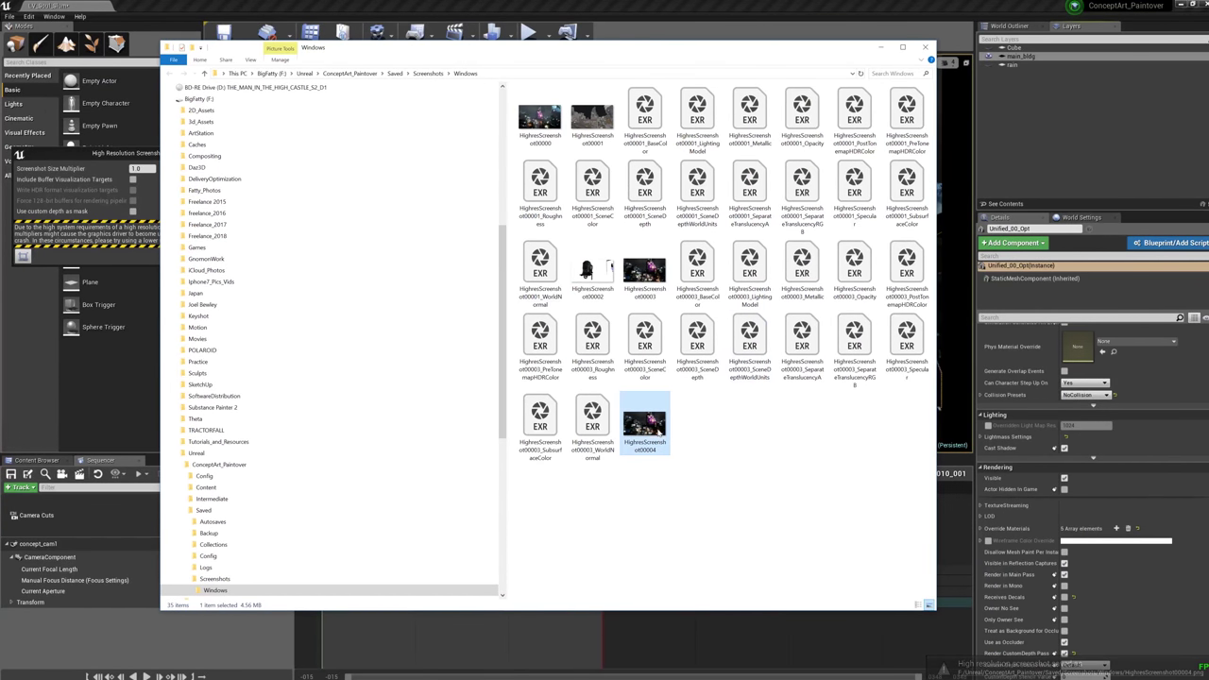
pyautogui.doubleClick(651, 430)
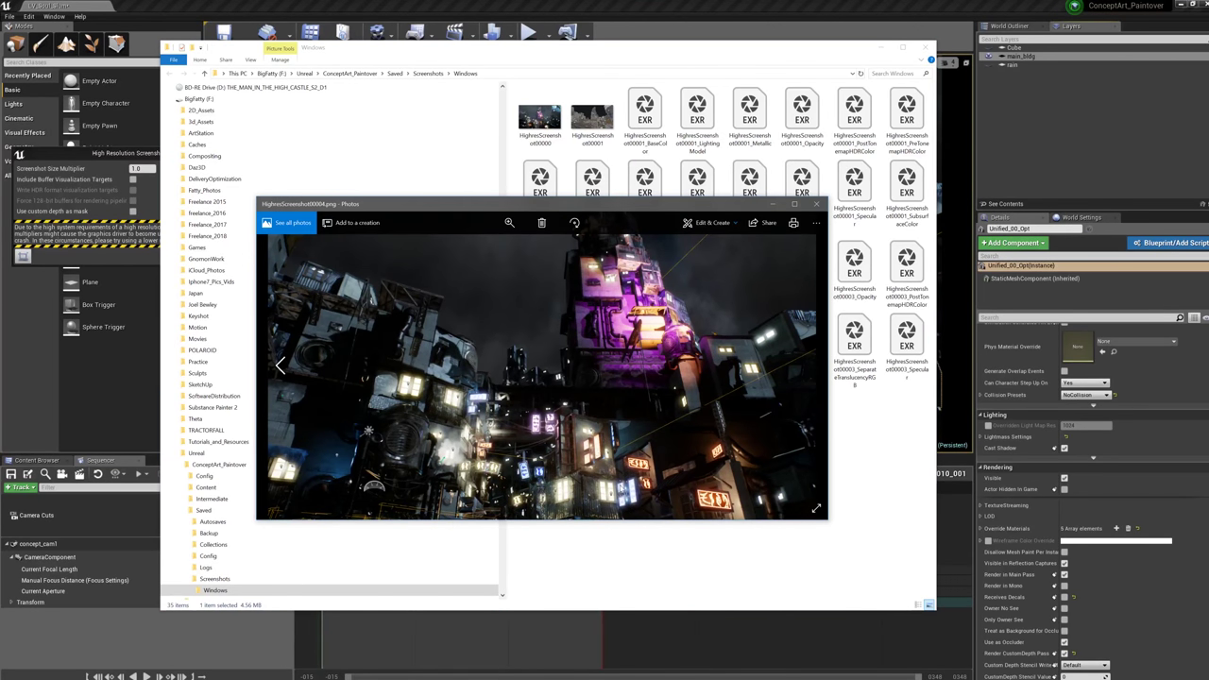
pyautogui.click(817, 203)
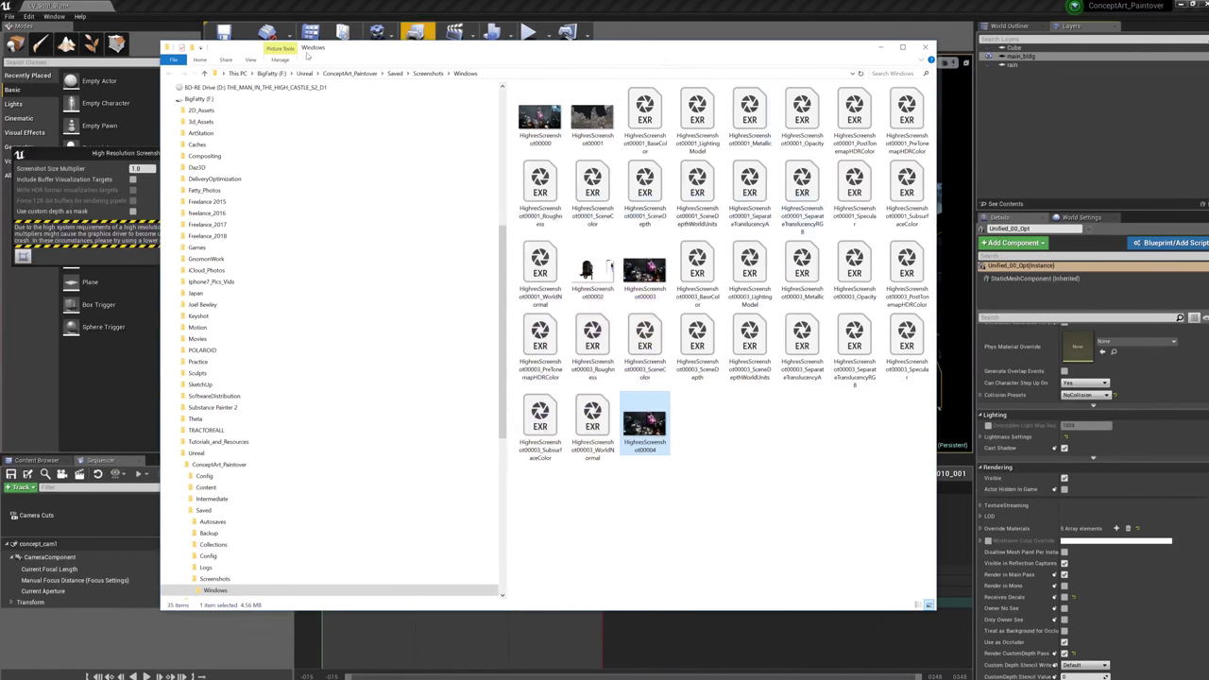
# - Show the screenshot files in Details layout and view the HighresScreenshot00004 image again
pyautogui.click(250, 59)
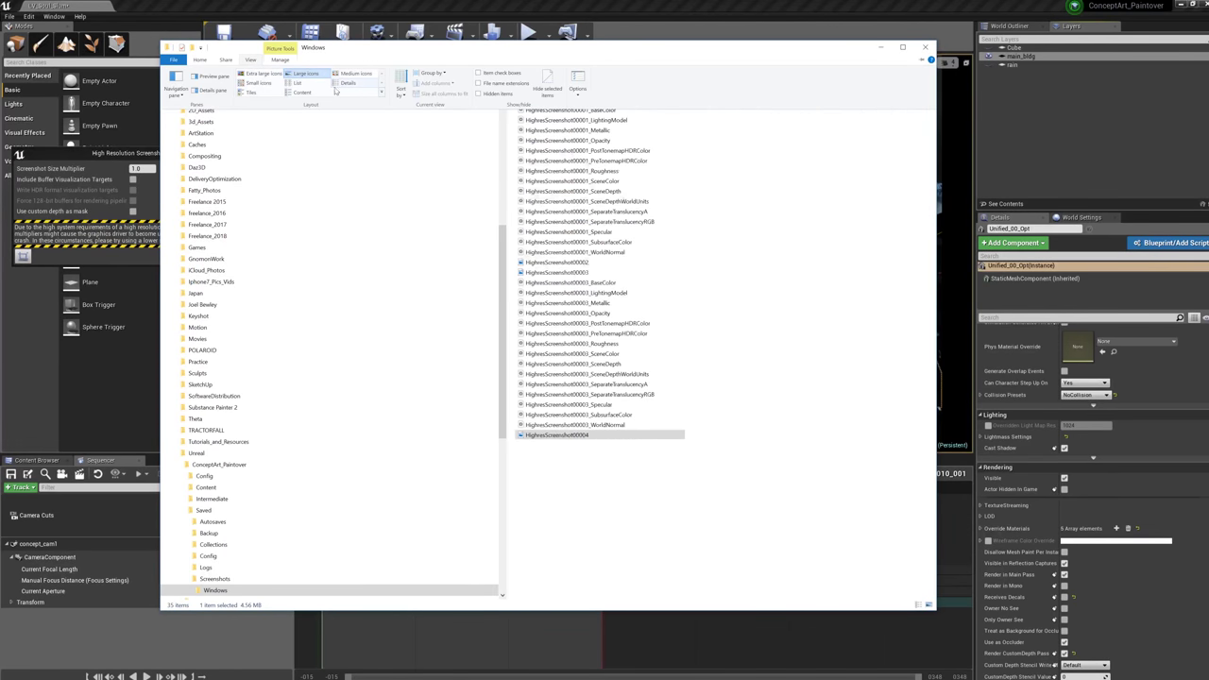
pyautogui.click(350, 82)
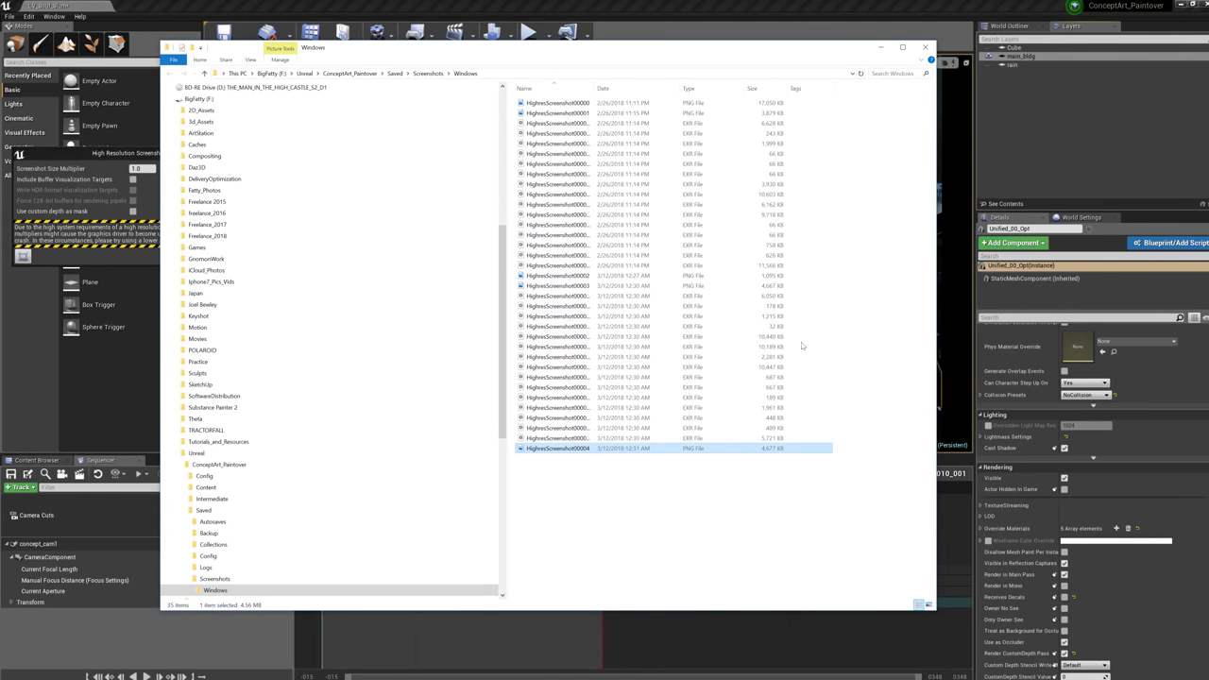
pyautogui.doubleClick(603, 450)
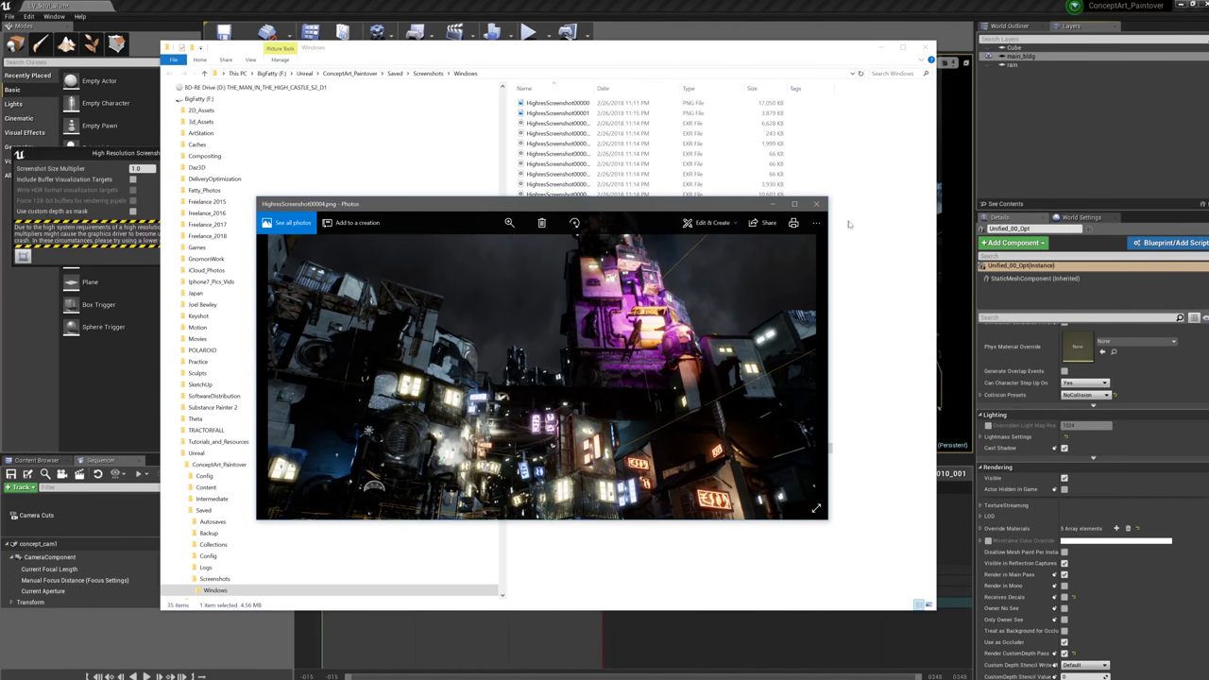
pyautogui.click(816, 203)
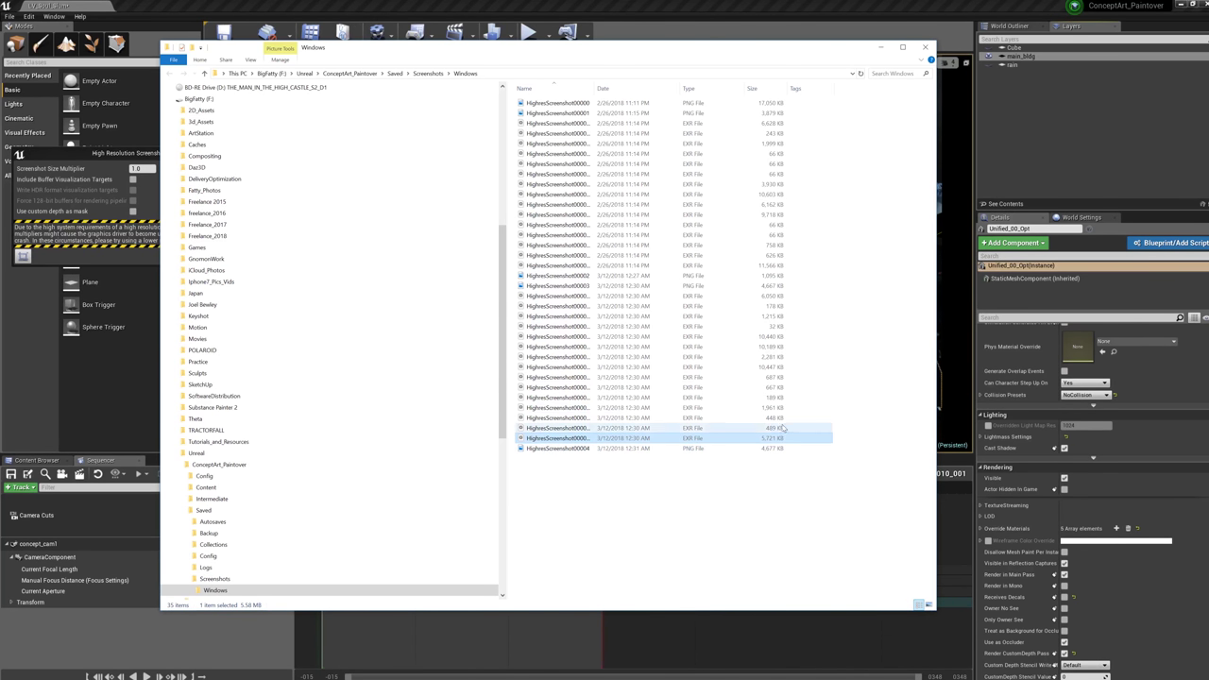
# - Look through the exported EXR buffer files and the HighresScreenshot00003 PNG in the screenshots folder
pyautogui.click(774, 368)
pyautogui.click(774, 348)
pyautogui.click(771, 339)
pyautogui.click(771, 269)
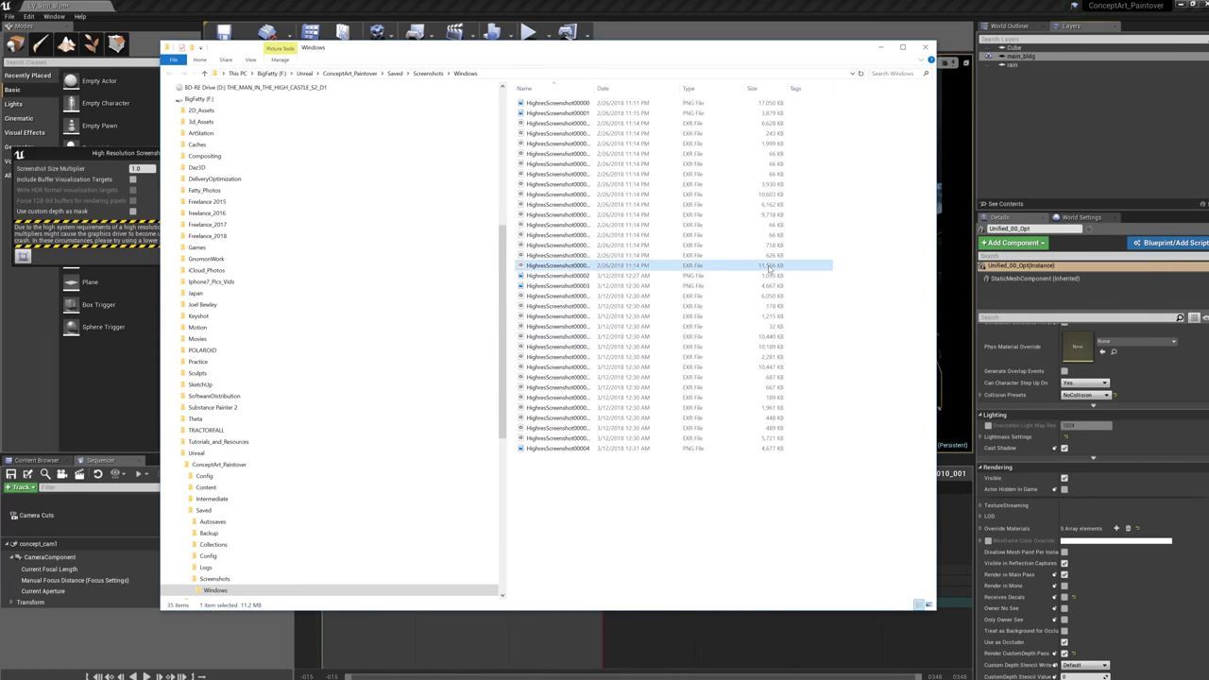
pyautogui.click(590, 296)
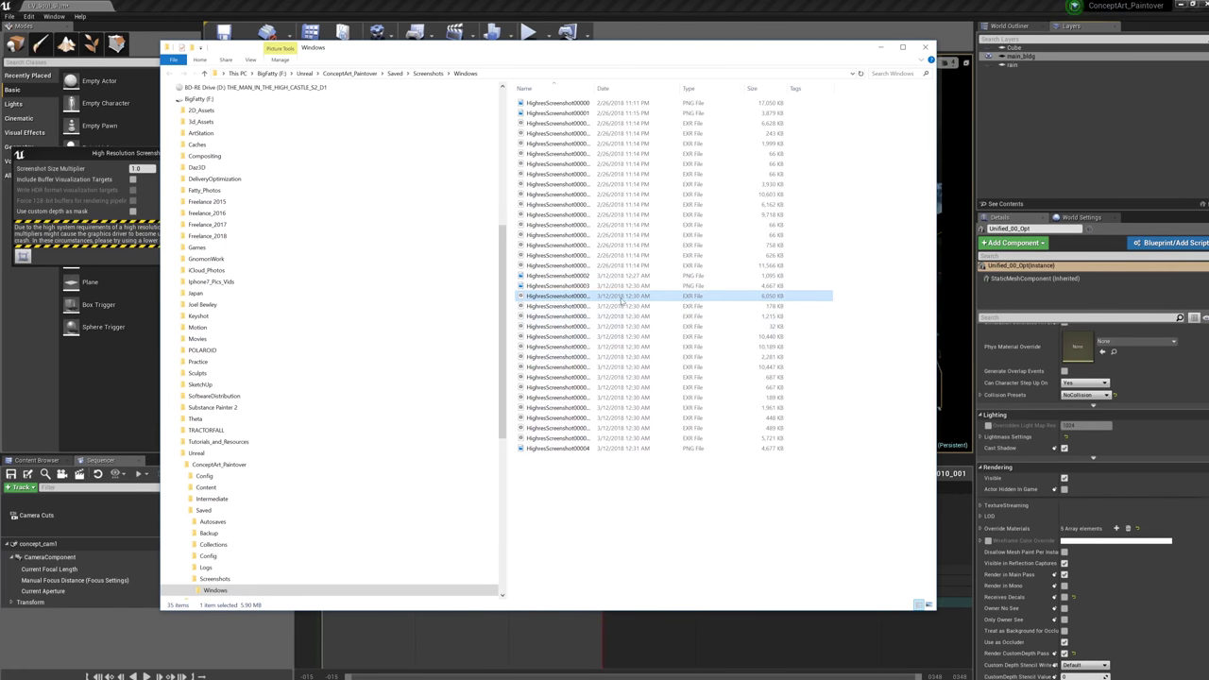
pyautogui.click(598, 287)
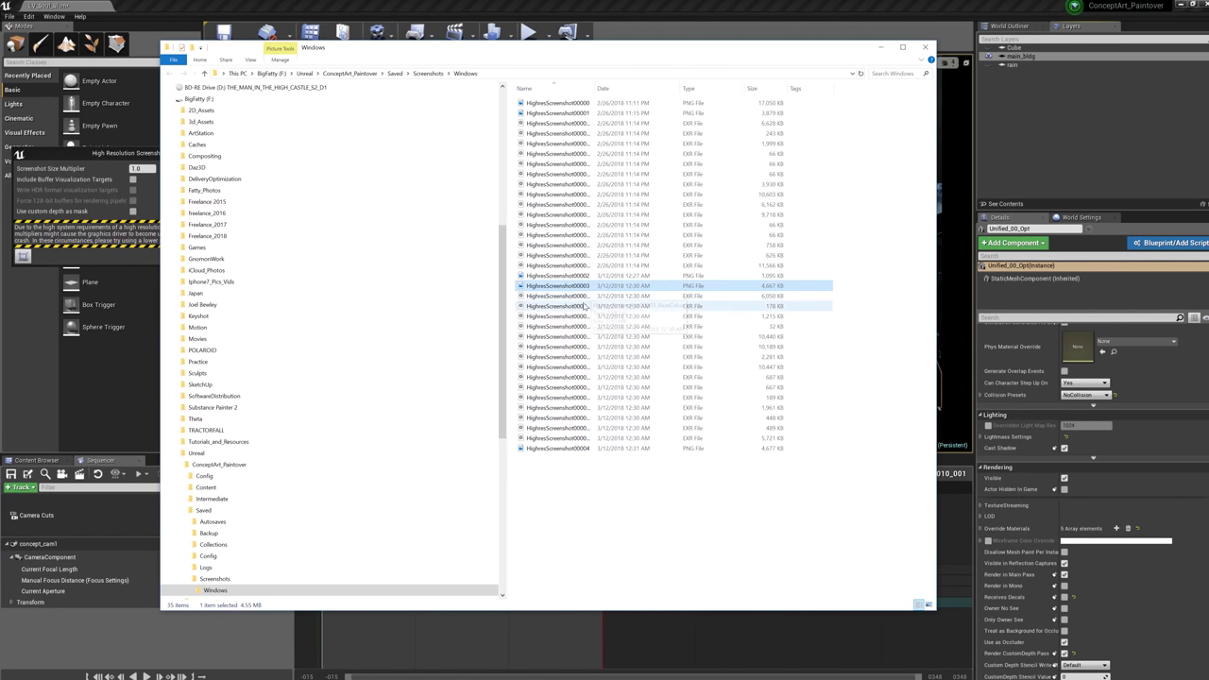
pyautogui.click(572, 296)
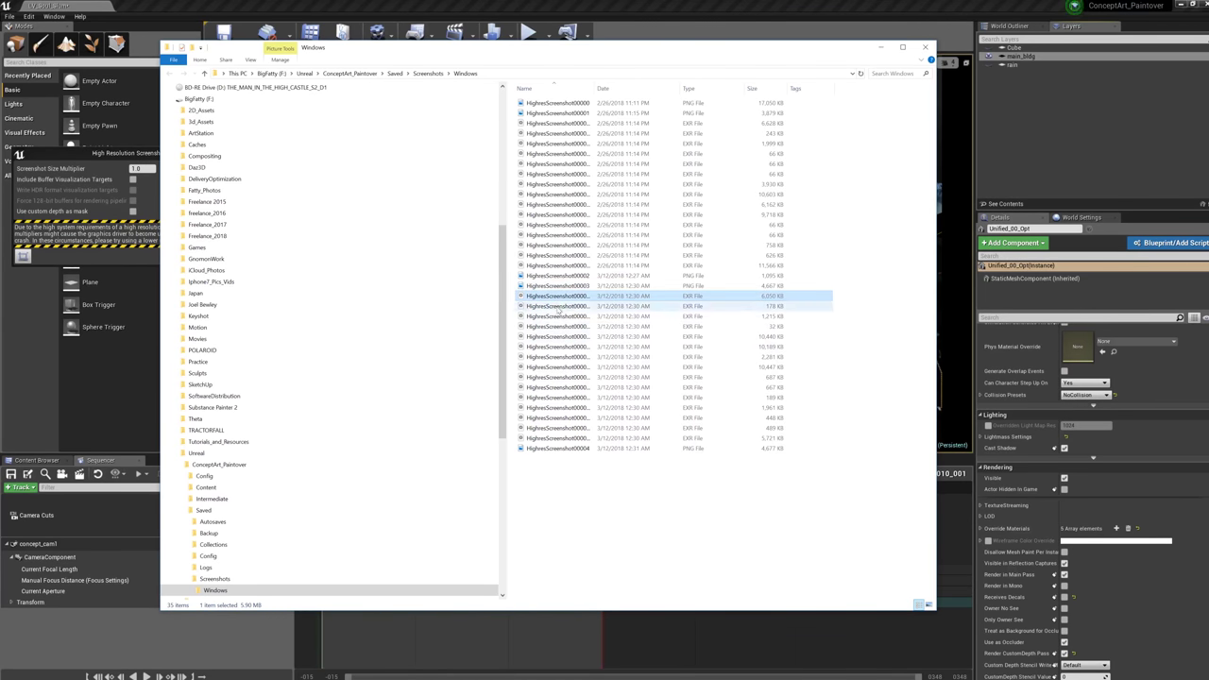
pyautogui.click(628, 449)
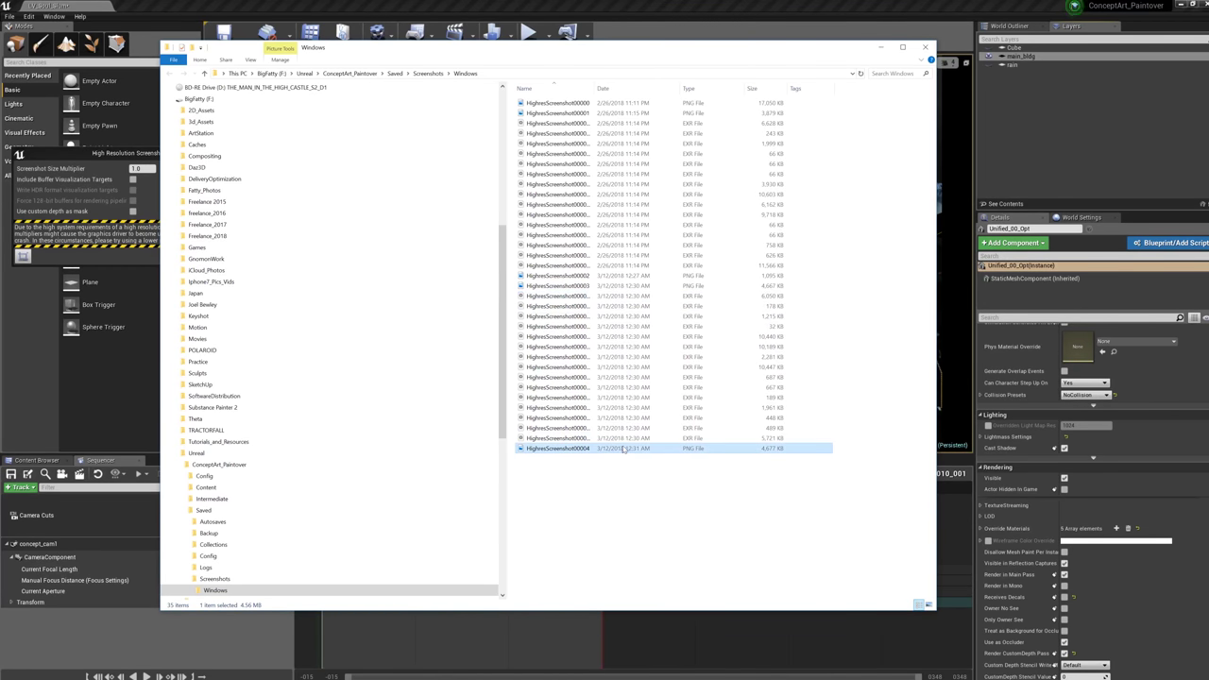
pyautogui.keyDown('shift'); pyautogui.click(577, 301); pyautogui.keyUp('shift')
pyautogui.rightClick(575, 303)
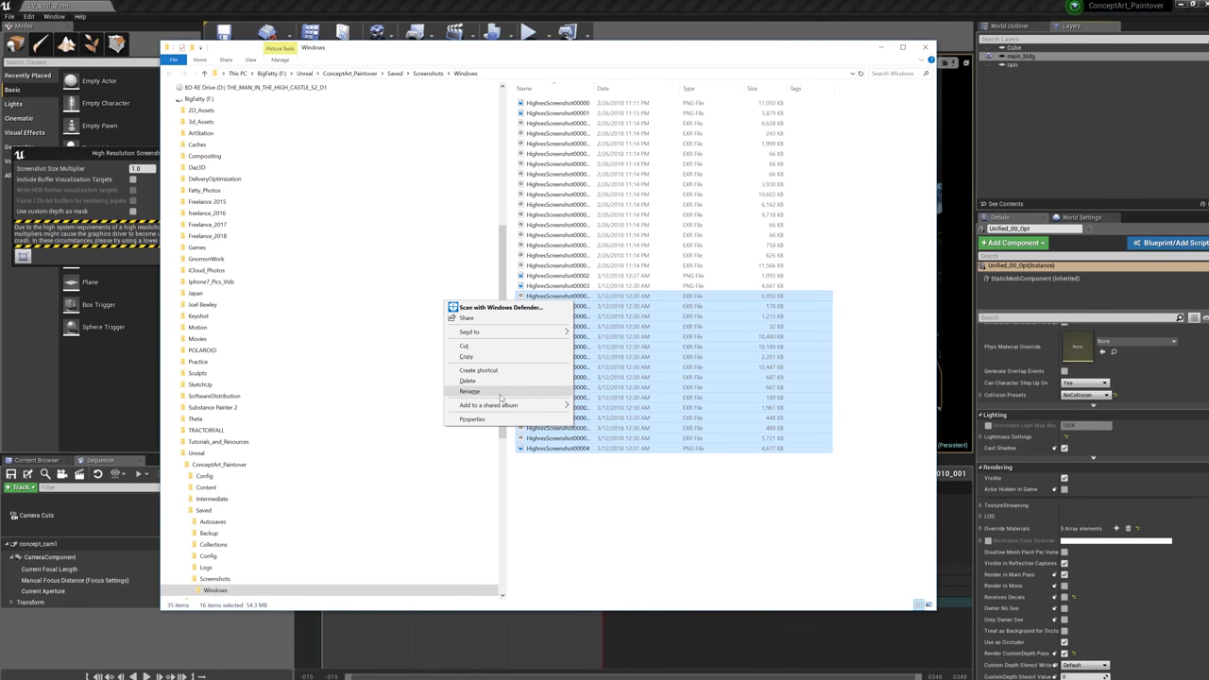
pyautogui.click(659, 402)
pyautogui.click(659, 397)
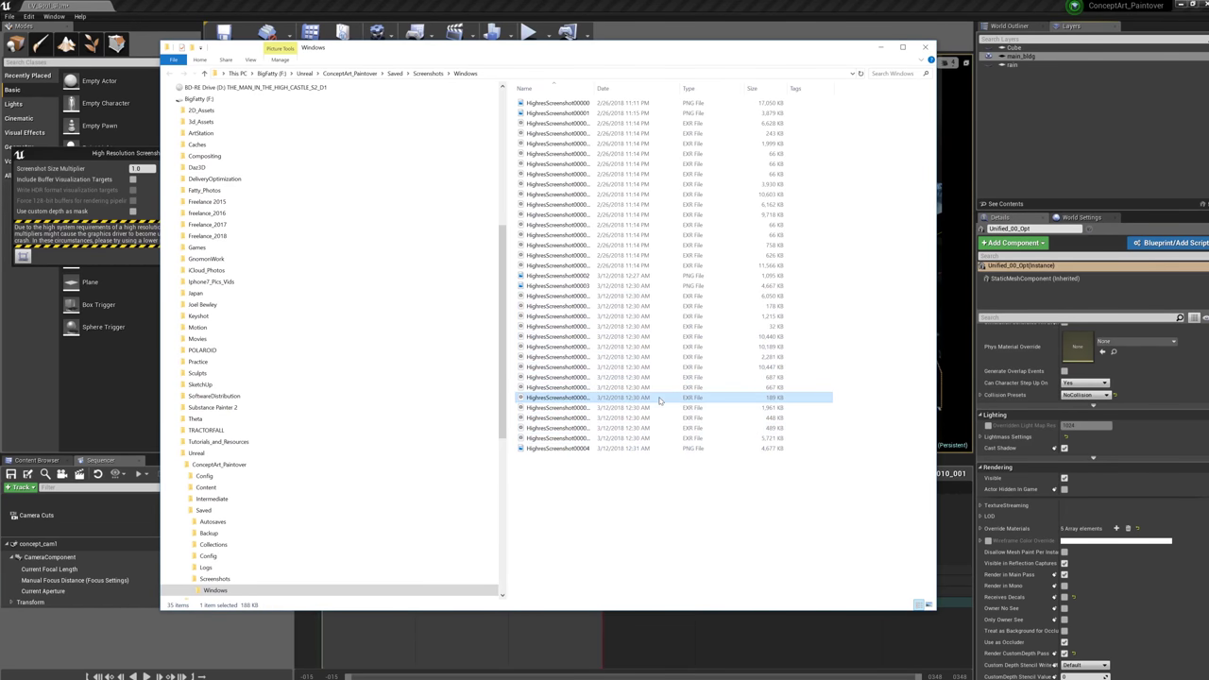
# - Widen the Name column to show the full file names and look through the HighresScreenshot00003 buffer passes
pyautogui.click(580, 439)
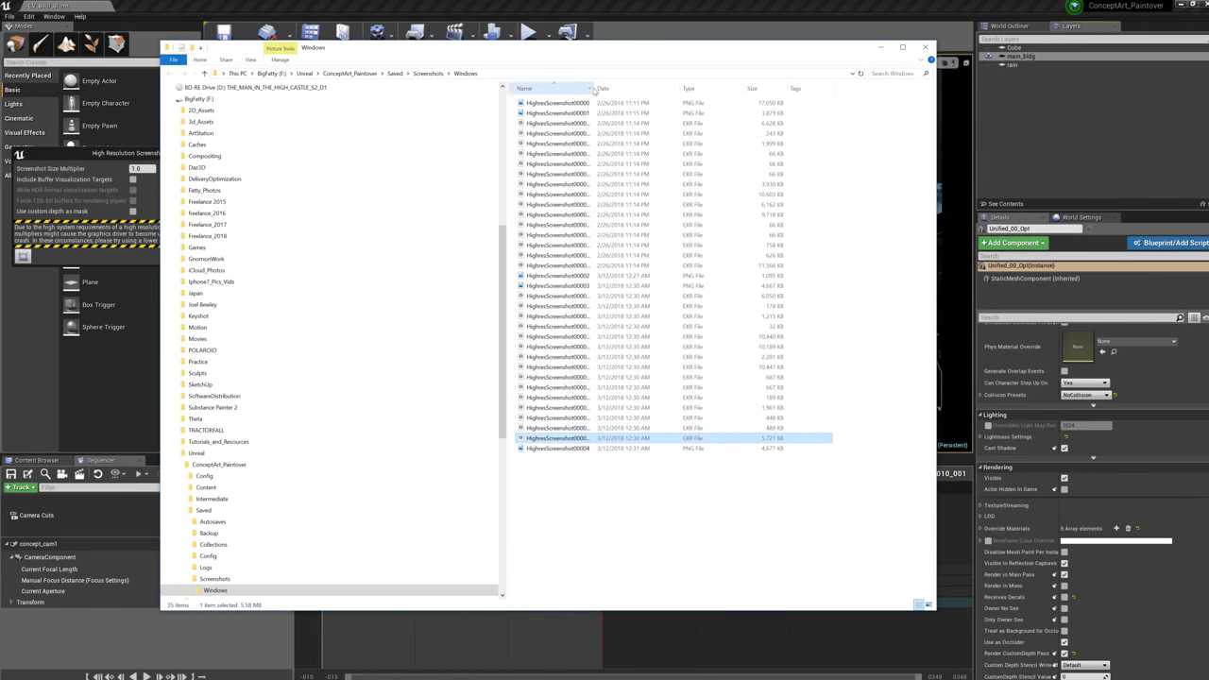
pyautogui.moveTo(594, 88); pyautogui.dragTo(720, 90)
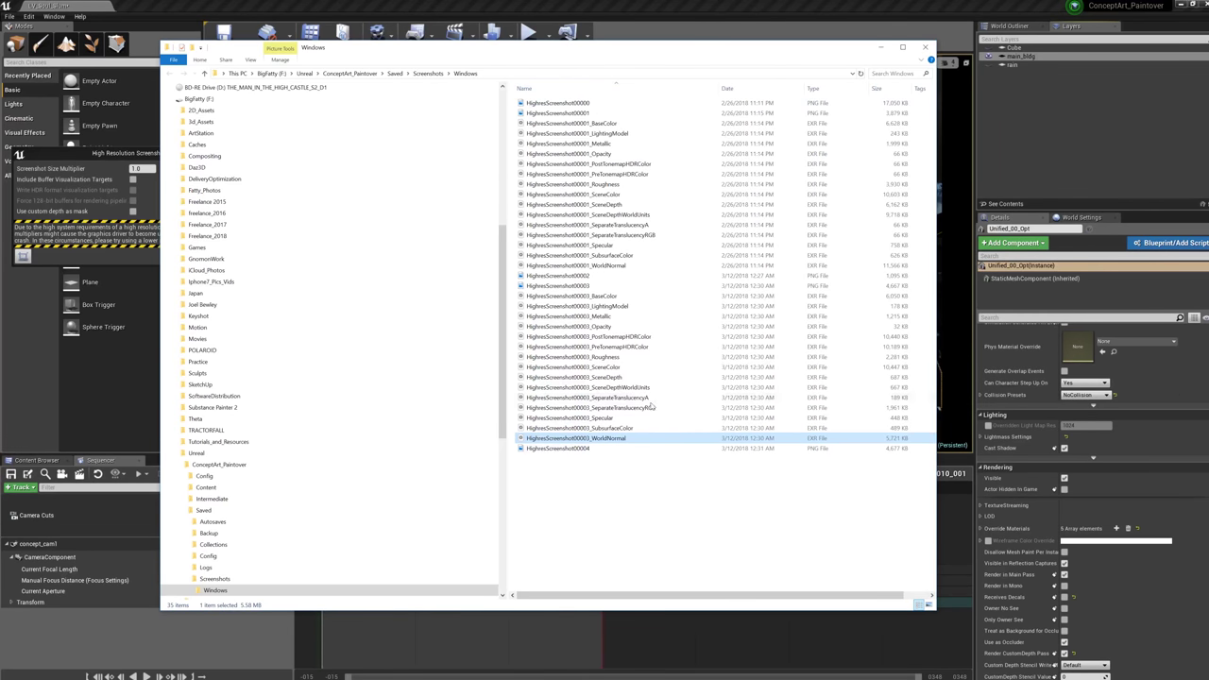
pyautogui.click(609, 428)
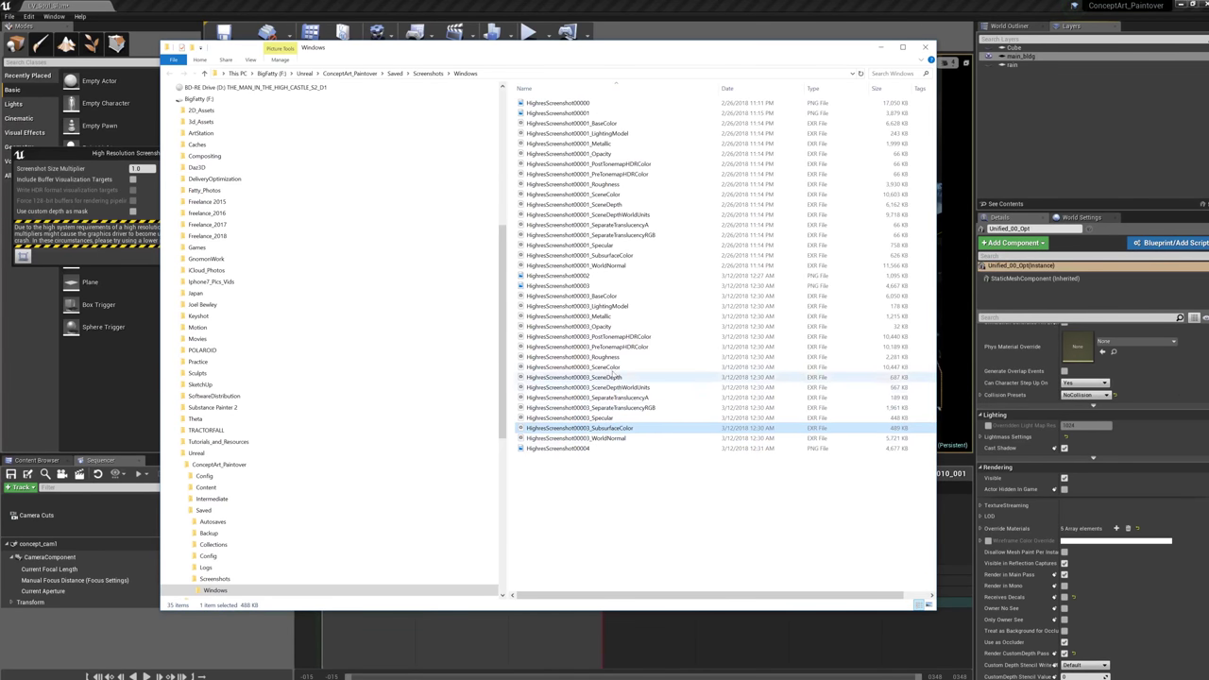
pyautogui.click(609, 326)
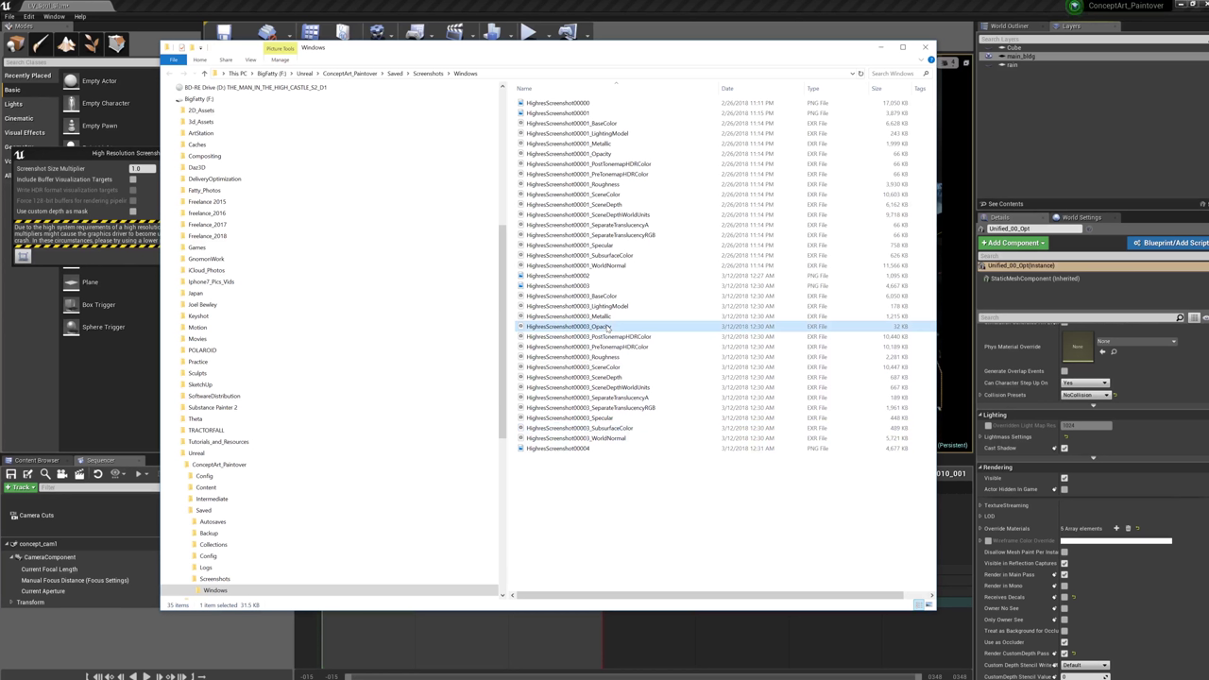
pyautogui.keyDown('shift'); pyautogui.click(618, 438); pyautogui.keyUp('shift')
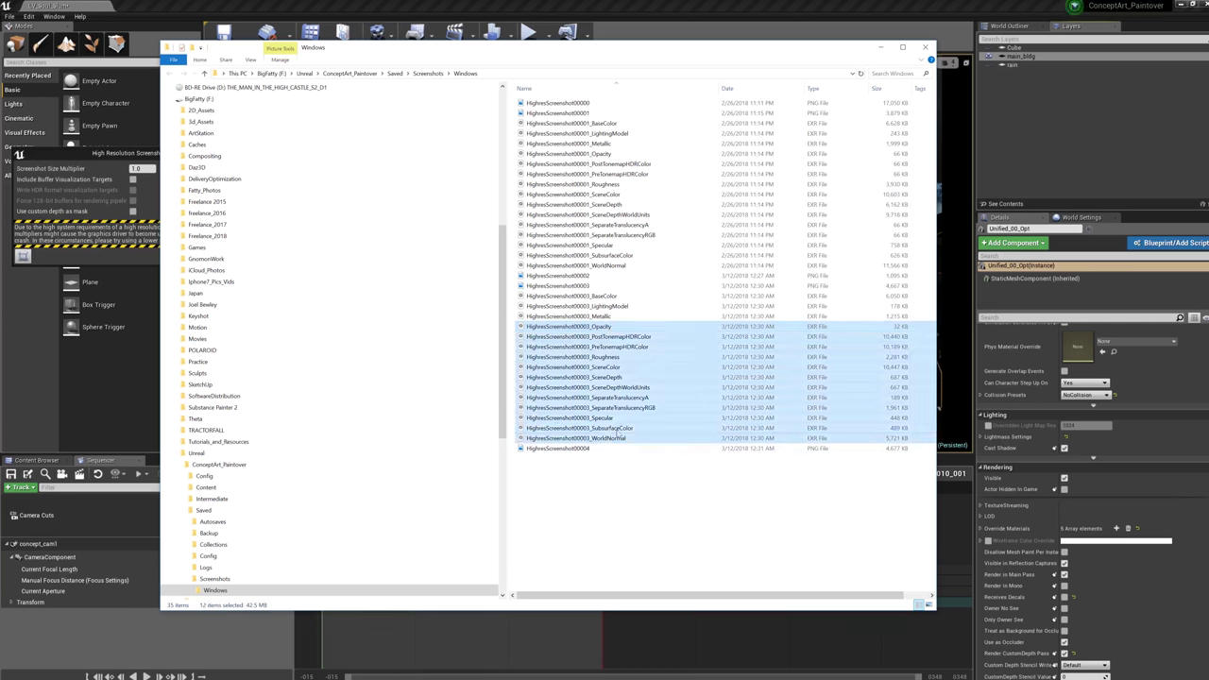
pyautogui.click(583, 315)
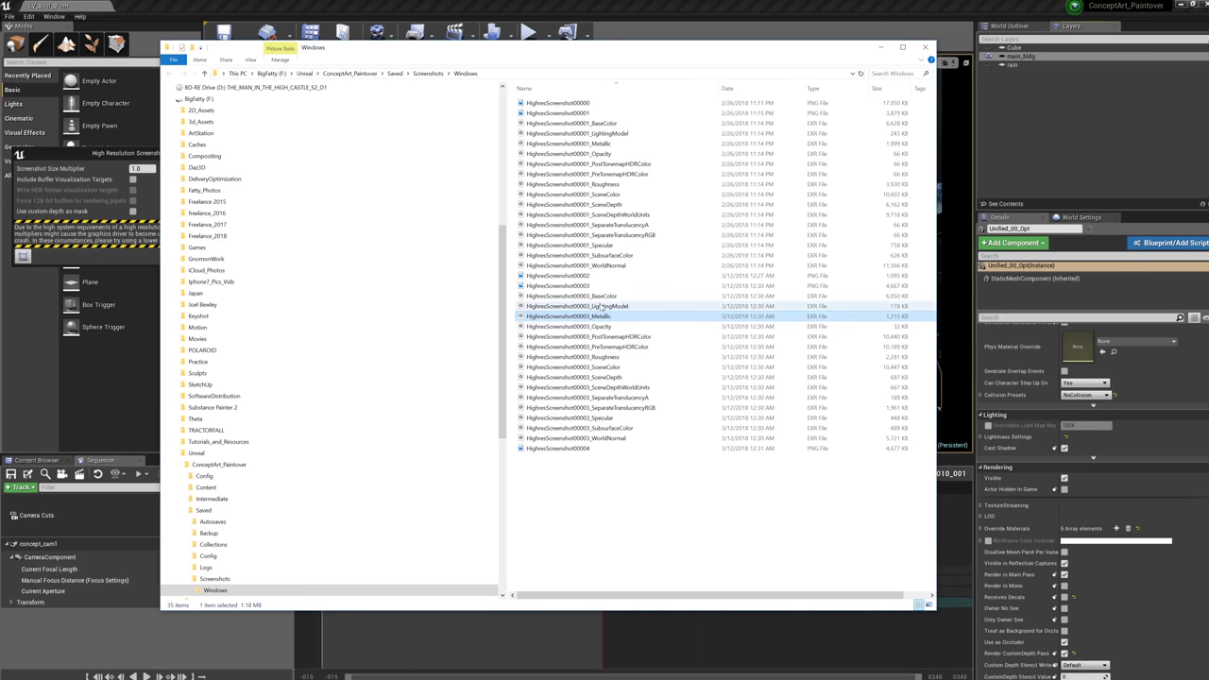
pyautogui.click(601, 306)
pyautogui.click(601, 297)
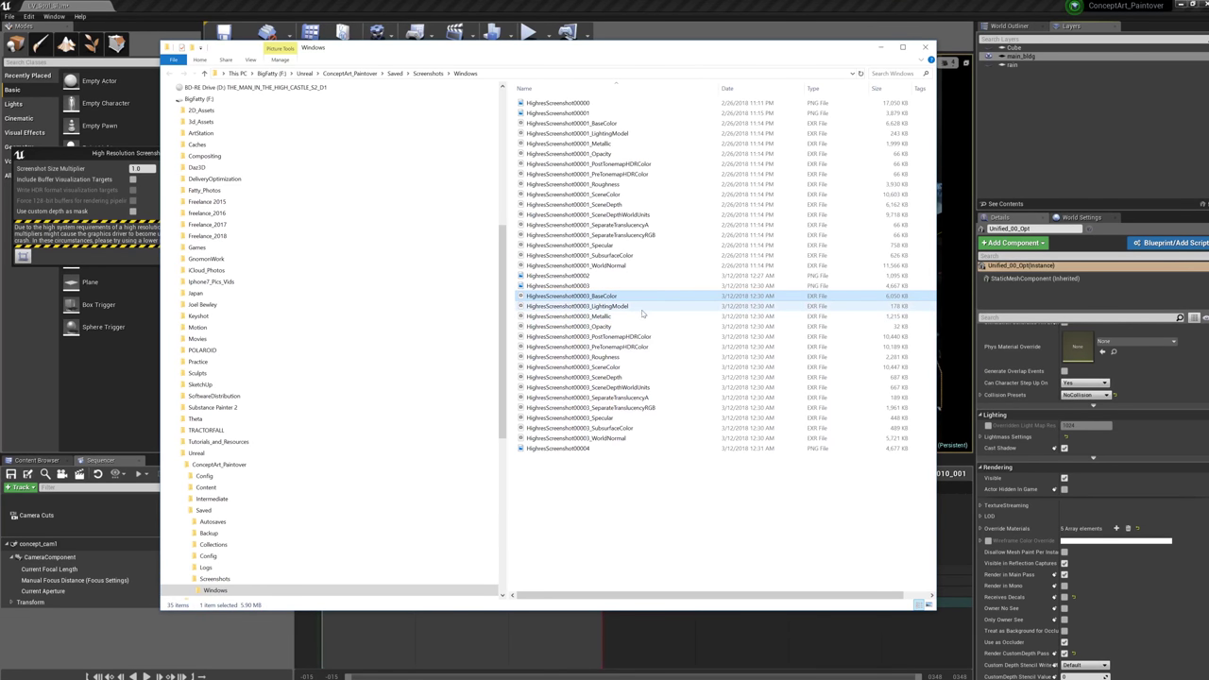
# - Select the HighresScreenshot00003 BaseColor, LightingModel, Metallic, SceneColor, SceneDepth, SceneDepthWorldUnits, SeparateTranslucencyA and WorldNormal EXR files
pyautogui.click(638, 387)
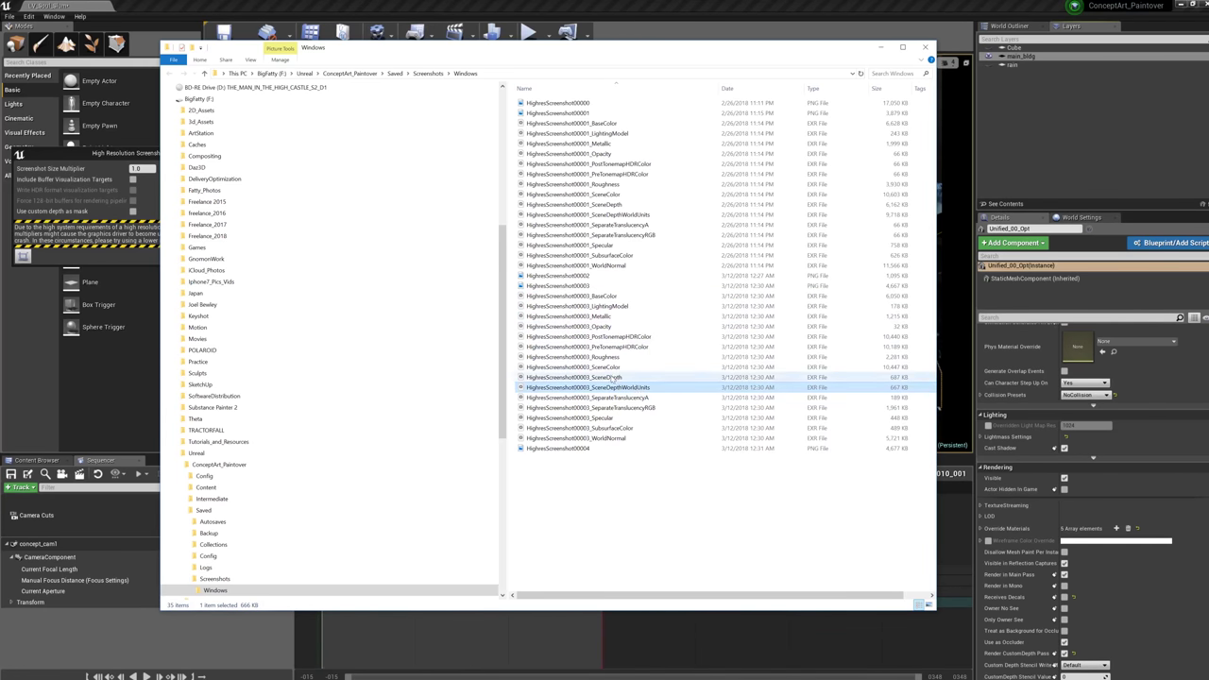
pyautogui.keyDown('shift'); pyautogui.click(616, 368); pyautogui.keyUp('shift')
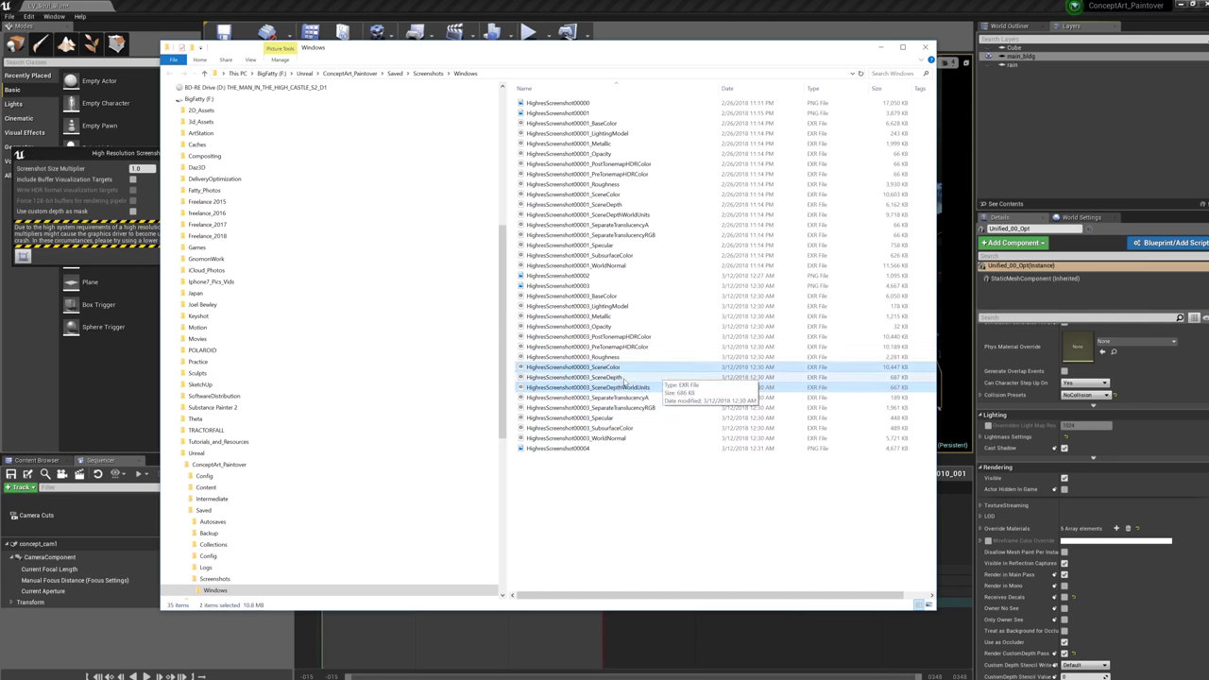
pyautogui.keyDown('ctrl'); pyautogui.click(623, 378); pyautogui.keyUp('ctrl')
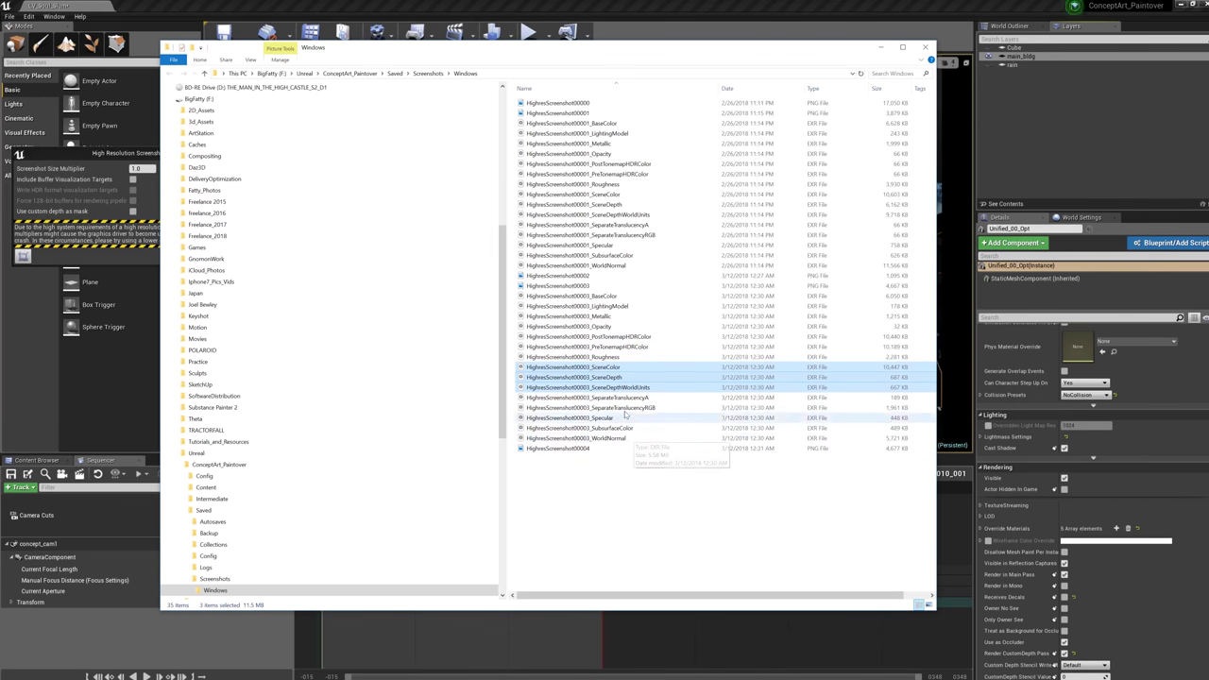
pyautogui.keyDown('ctrl'); pyautogui.click(626, 397); pyautogui.keyUp('ctrl')
pyautogui.keyDown('ctrl'); pyautogui.click(606, 316); pyautogui.keyUp('ctrl')
pyautogui.keyDown('ctrl'); pyautogui.click(605, 295); pyautogui.keyUp('ctrl')
pyautogui.keyDown('ctrl'); pyautogui.click(607, 306); pyautogui.keyUp('ctrl')
pyautogui.keyDown('ctrl'); pyautogui.click(619, 441); pyautogui.keyUp('ctrl')
pyautogui.rightClick(636, 442)
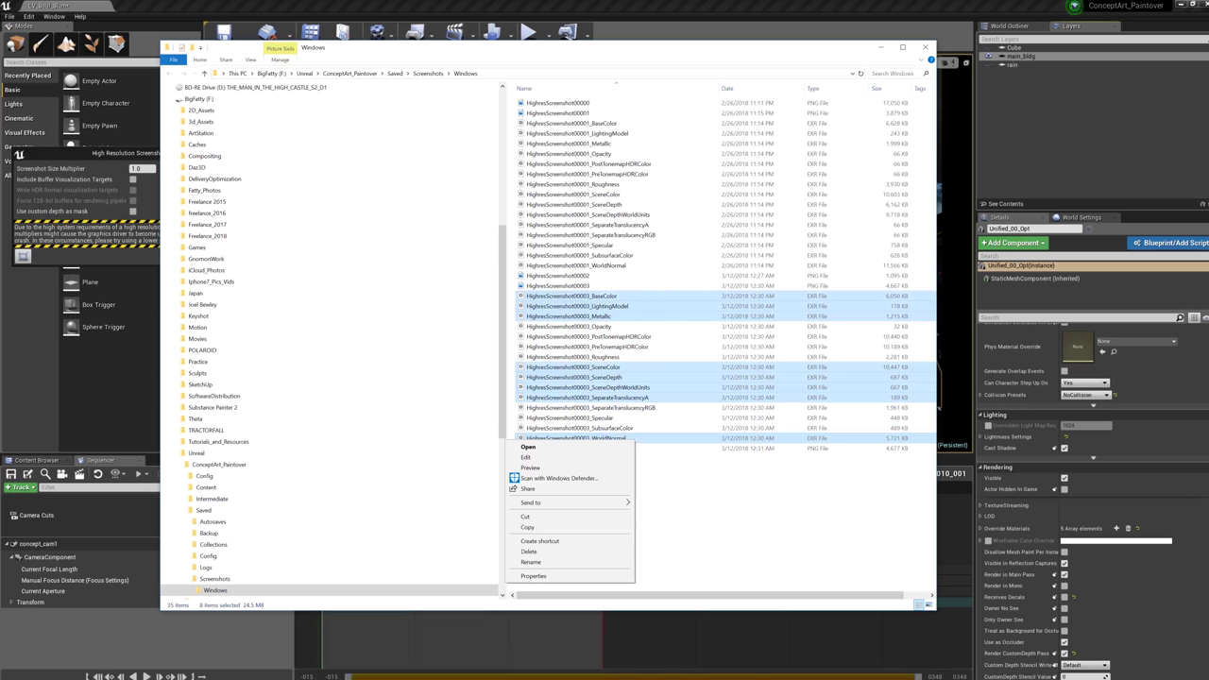
# - Bring the selected EXR files into the HighresScreenshot00002.png document in Photoshop and place each one as a layer
pyautogui.moveTo(667, 436); pyautogui.dragTo(566, 570)
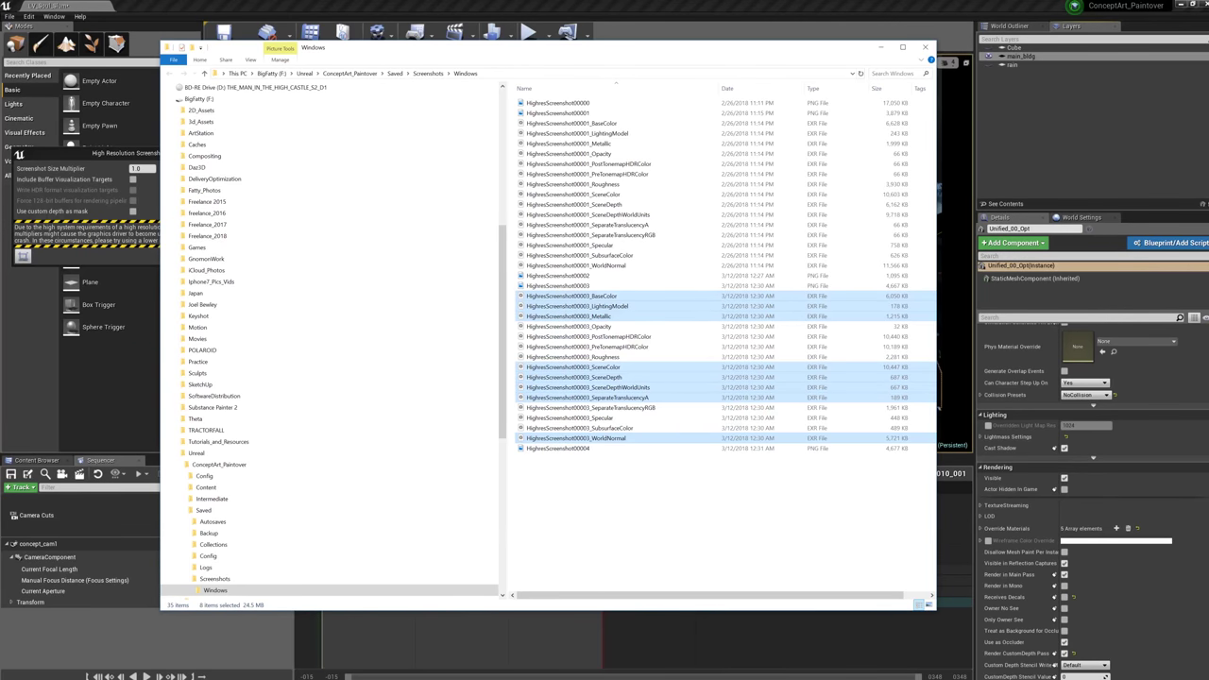
pyautogui.moveTo(310, 674)
pyautogui.moveTo(253, 676); pyautogui.dragTo(175, 399)
pyautogui.click(642, 233)
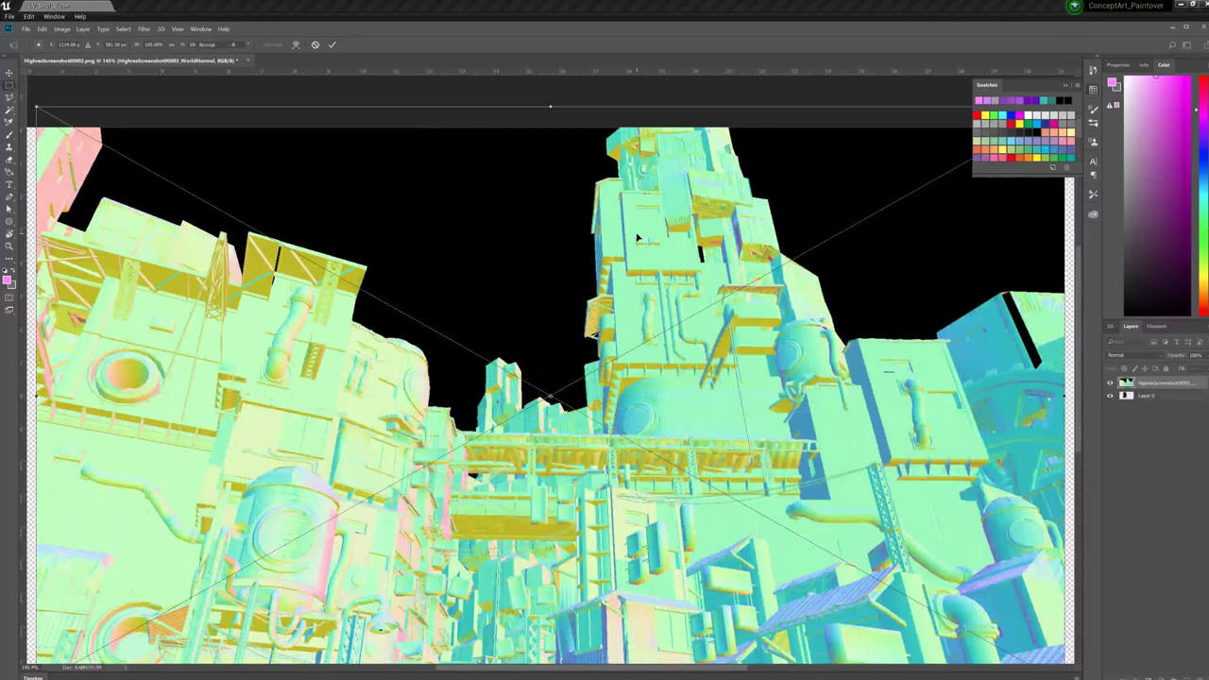
pyautogui.press('Return')
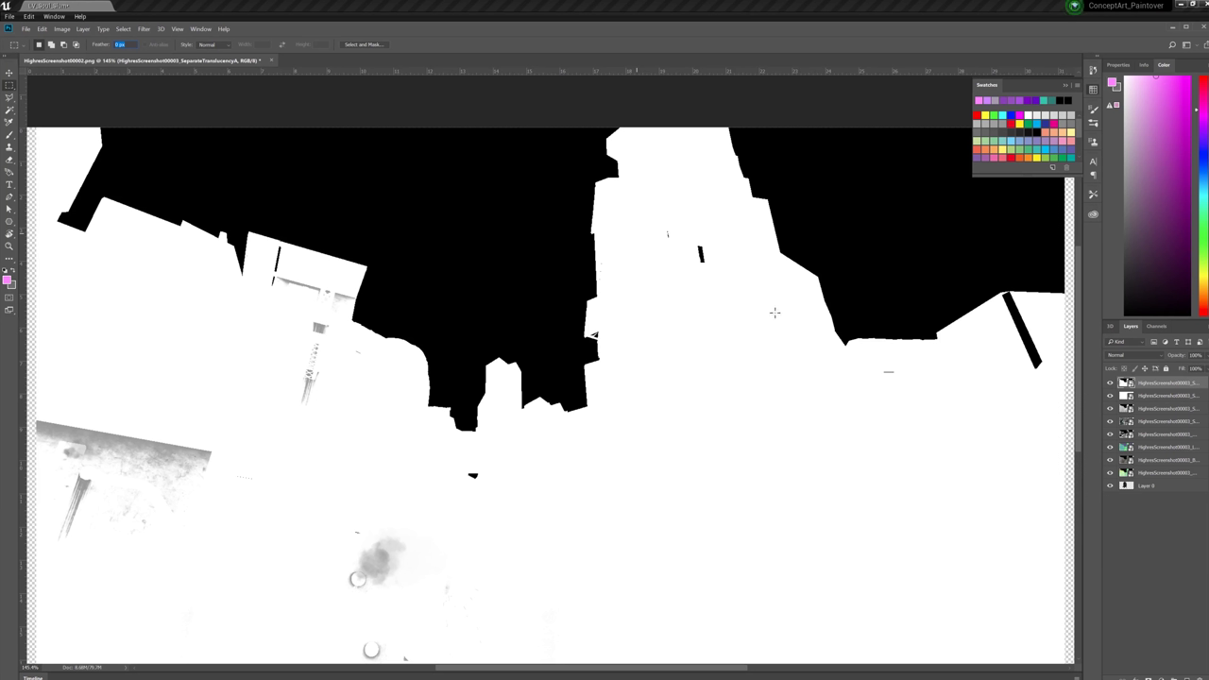
# - Hide all layers and show only the HighresScreenshot00003_WorldNormal layer
pyautogui.hotkey('ctrl', '-')
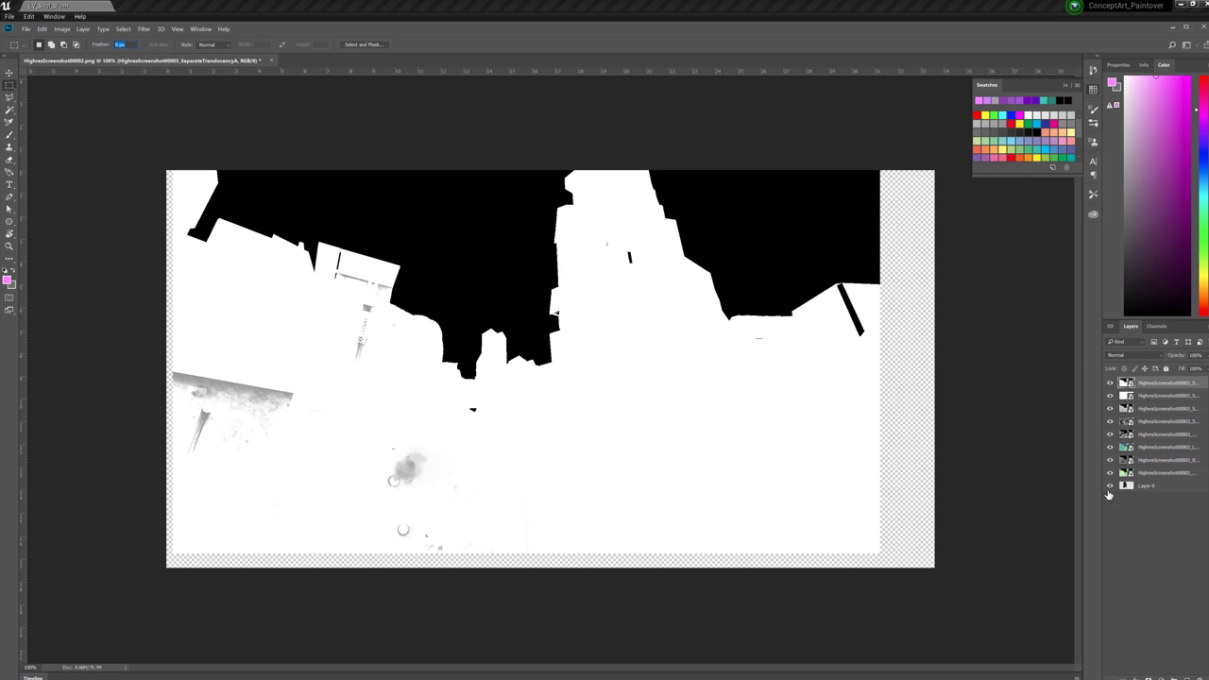
pyautogui.moveTo(1110, 488); pyautogui.dragTo(1112, 383)
pyautogui.click(1110, 475)
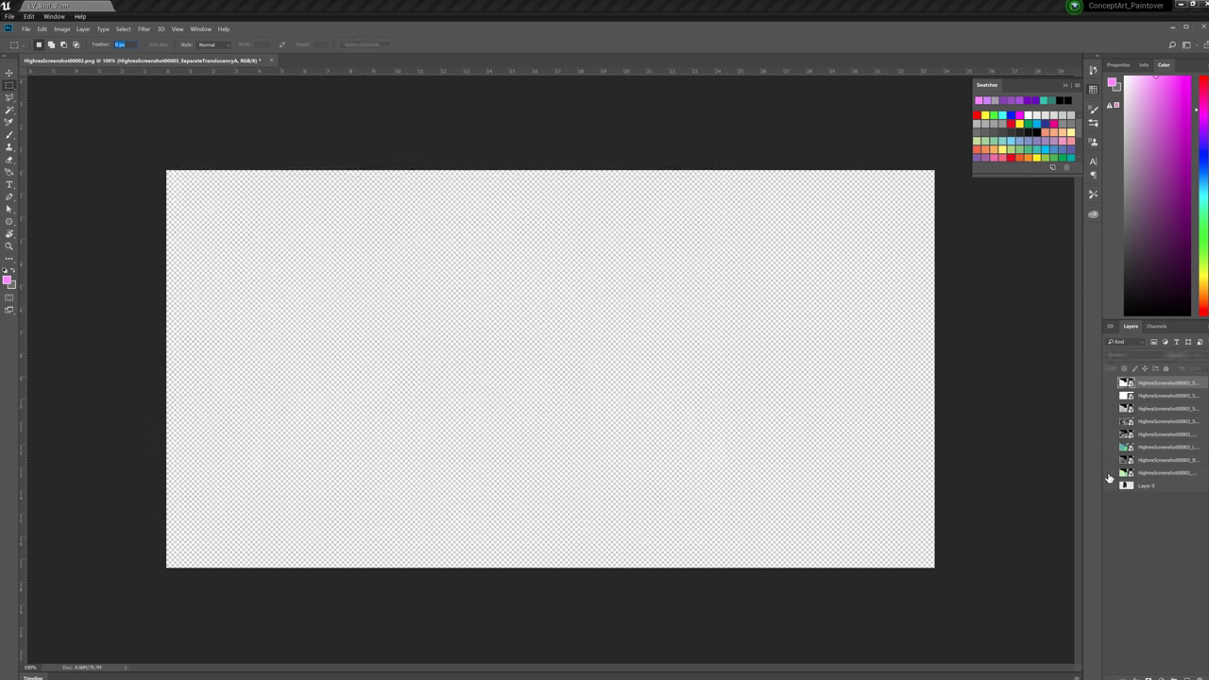
pyautogui.click(1110, 474)
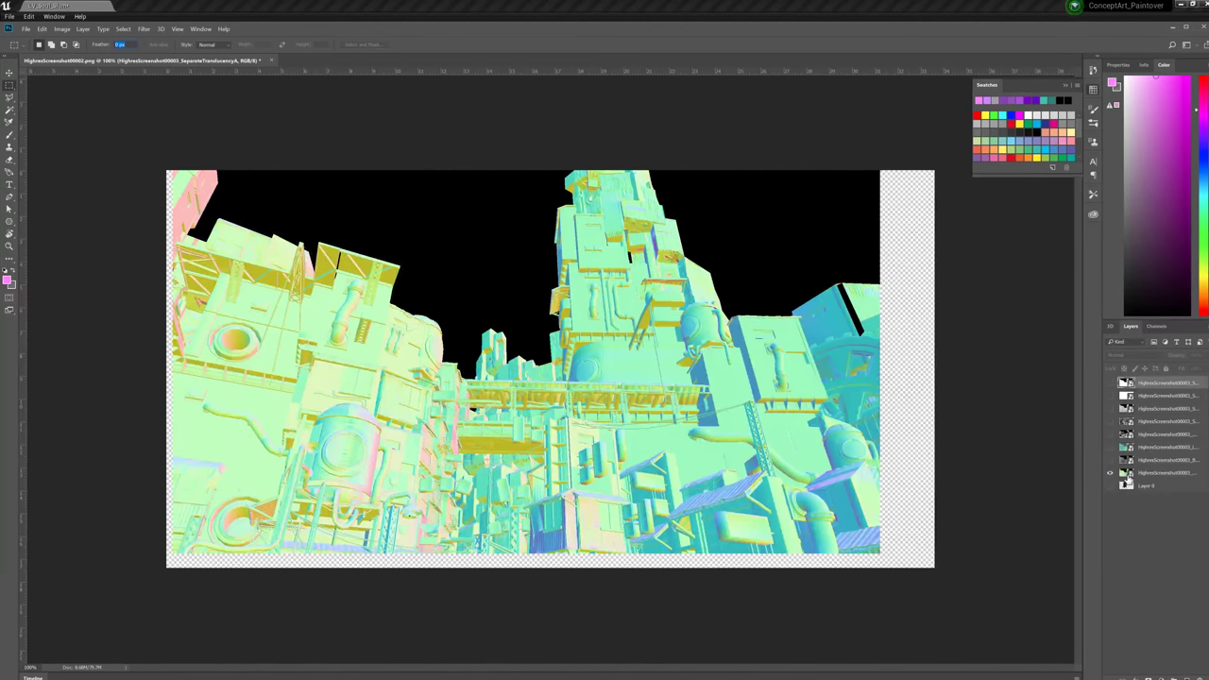
# - Load the WorldNormal layer's outline as a selection and create a new 4770 × 2482 pixel, 72 ppi, 16-bit RGB document with a white background
pyautogui.keyDown('ctrl'); pyautogui.click(1125, 472); pyautogui.keyUp('ctrl')
pyautogui.hotkey('ctrl', 'n')
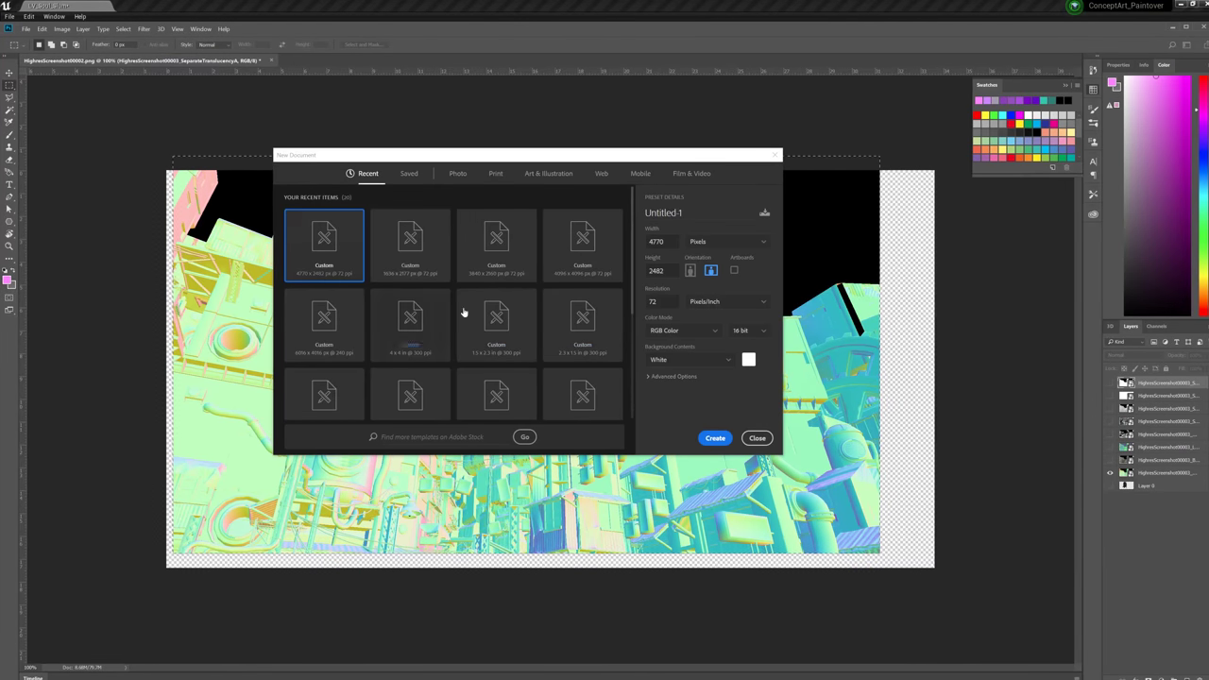
pyautogui.click(710, 437)
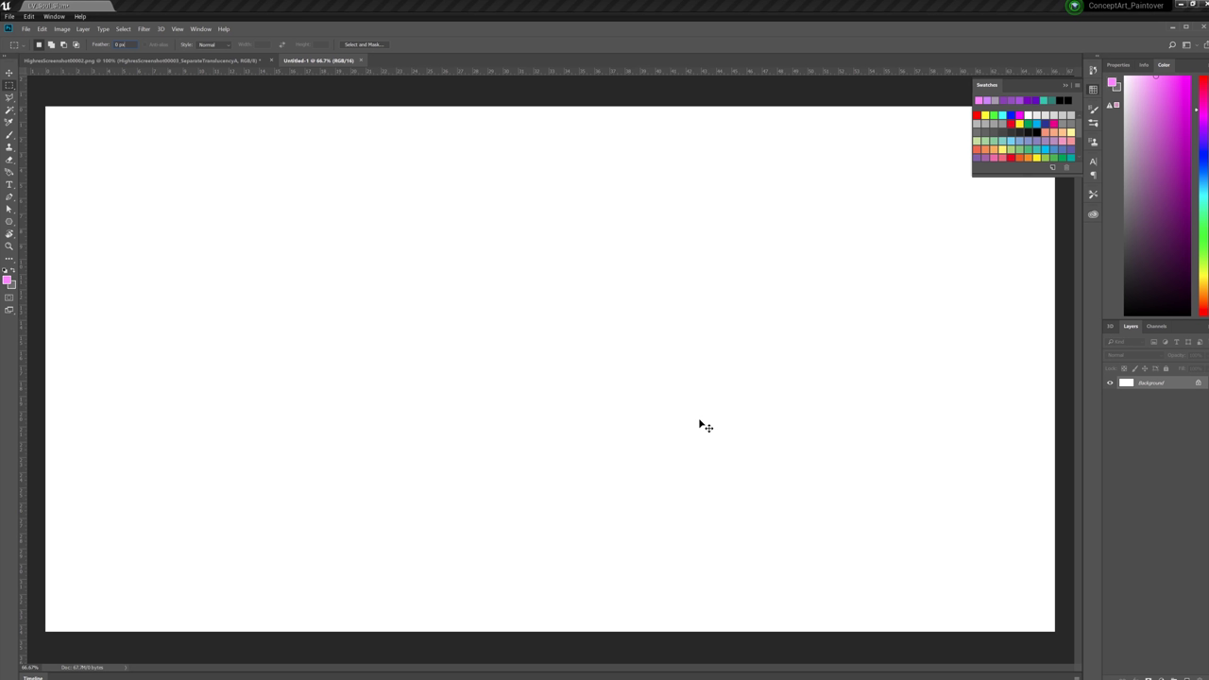
pyautogui.hotkey('ctrl', '-')
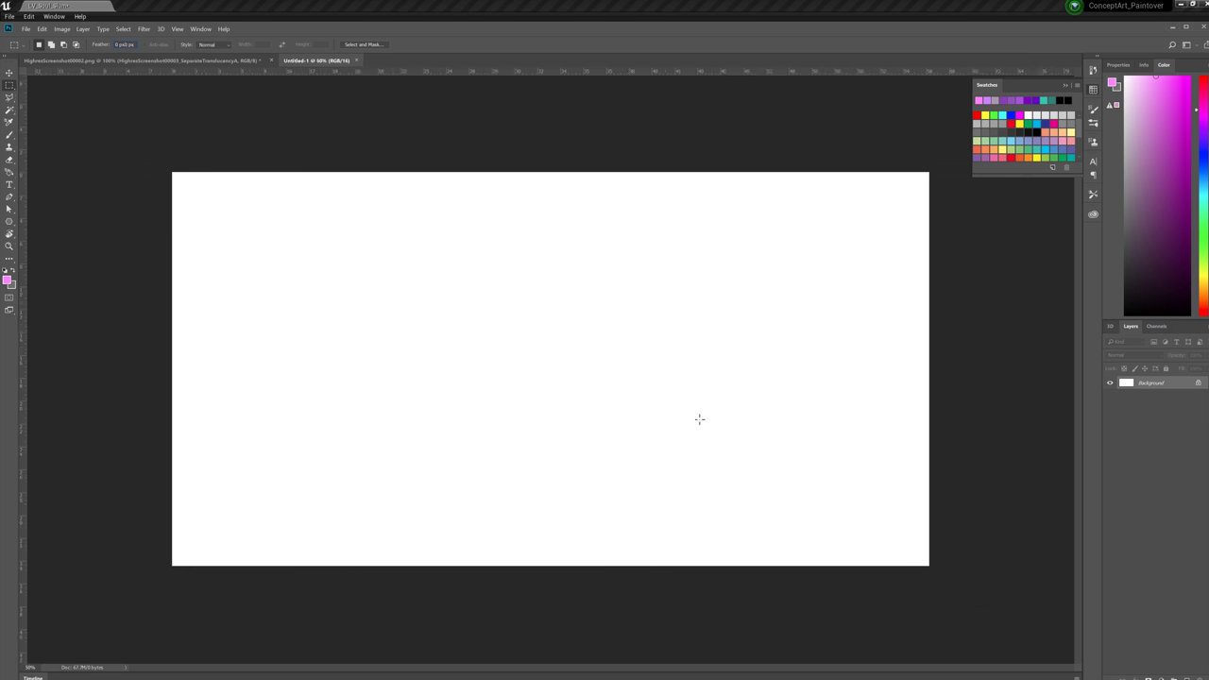
# - Copy the selected contents of the WorldNormal layer and paste them into the new Untitled-1 document
pyautogui.click(189, 62)
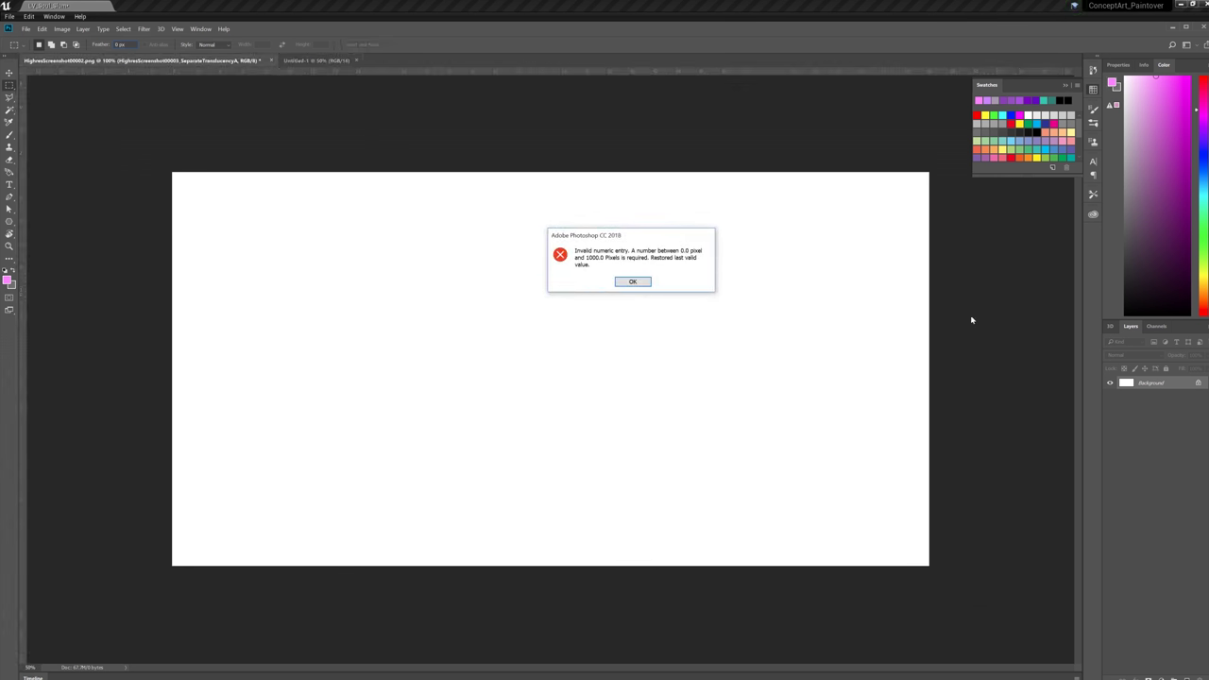
pyautogui.click(632, 281)
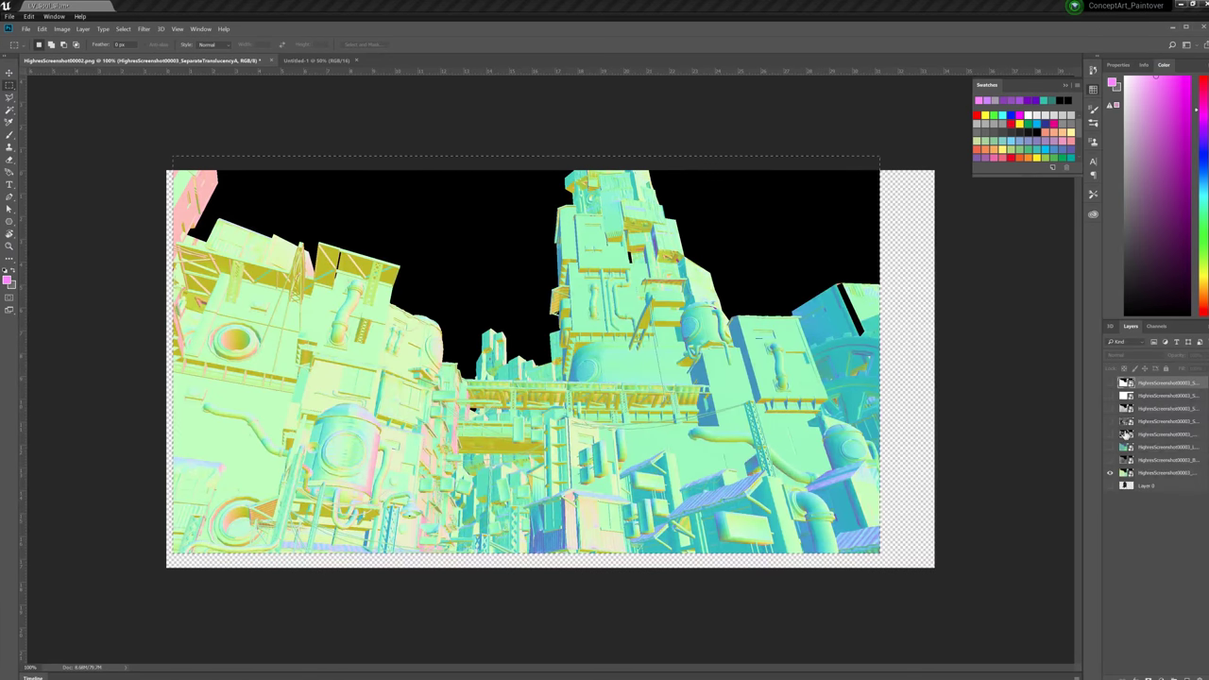
pyautogui.click(1139, 474)
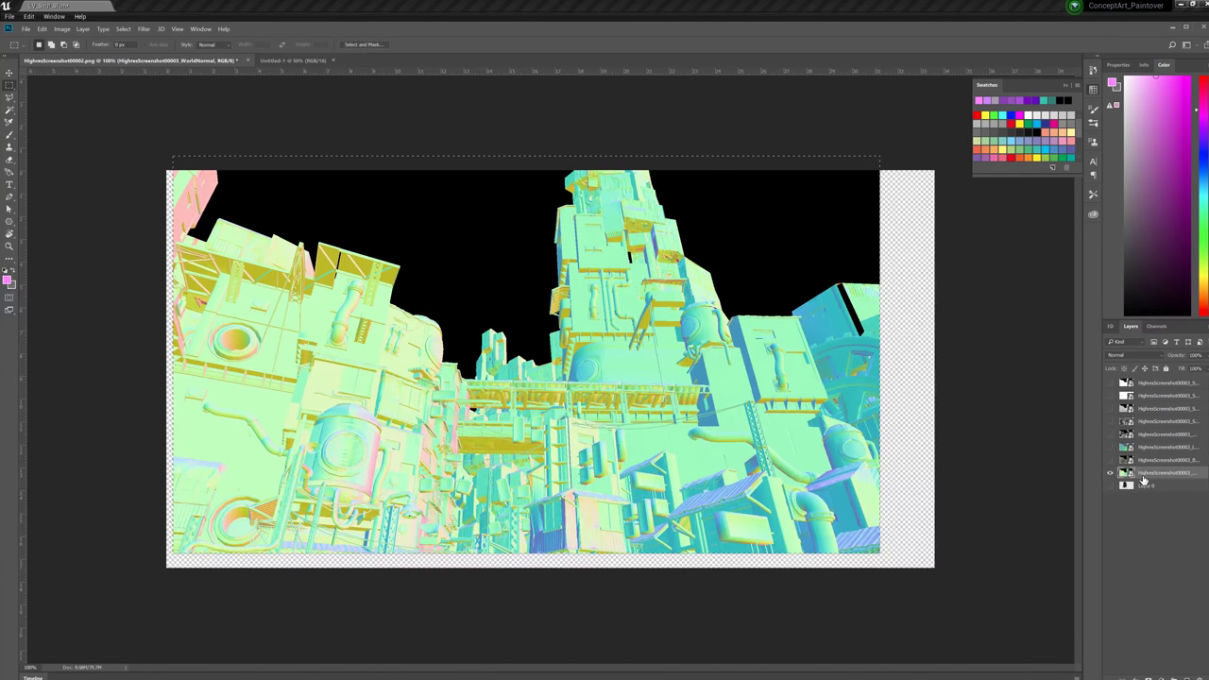
pyautogui.click(293, 61)
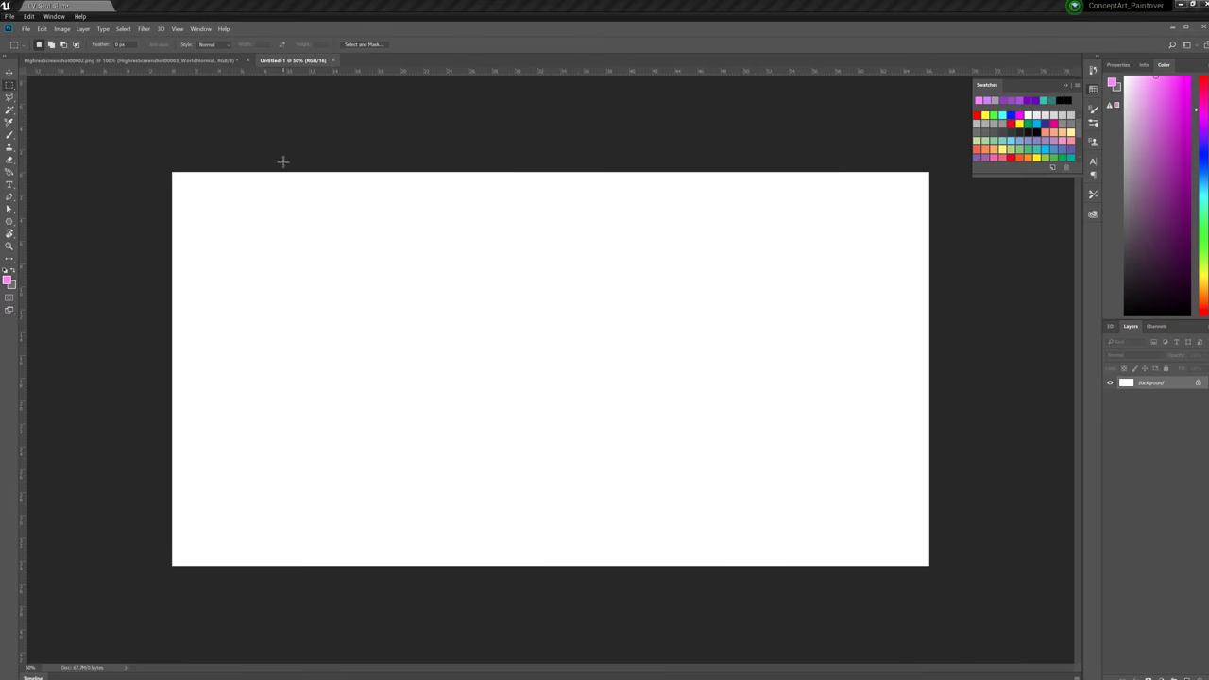
pyautogui.hotkey('ctrl', 'v')
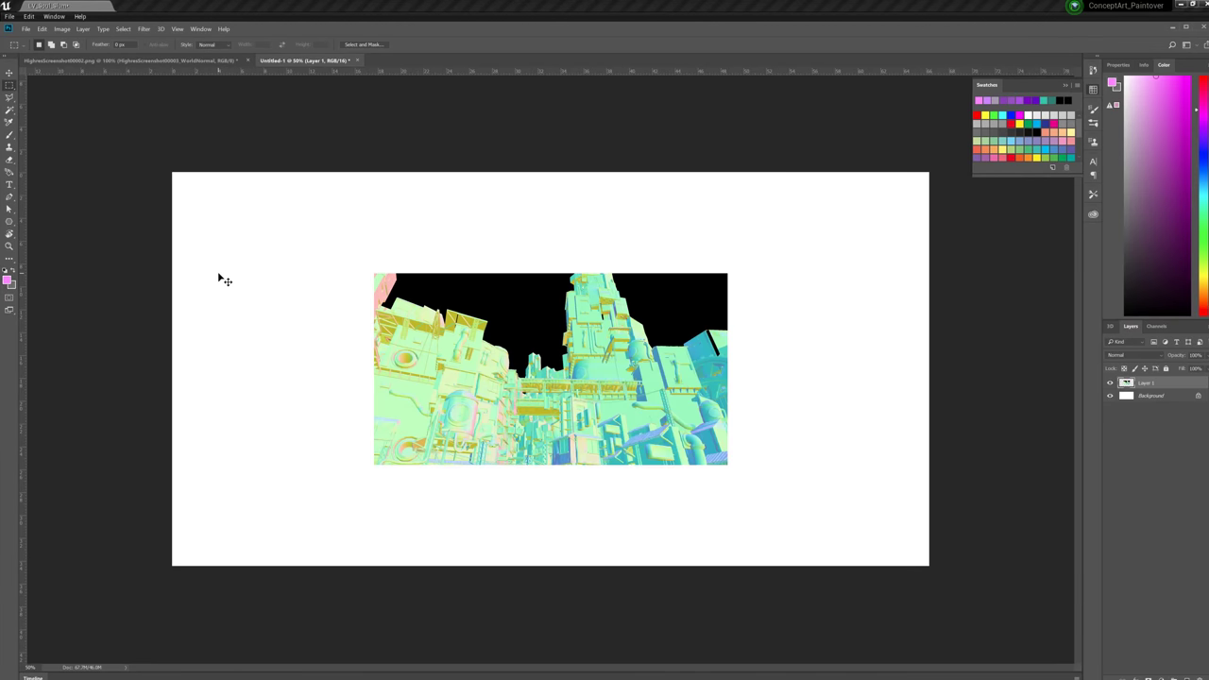
# - Return to the HighresScreenshot00002.png document and close it without saving its changes
pyautogui.click(204, 61)
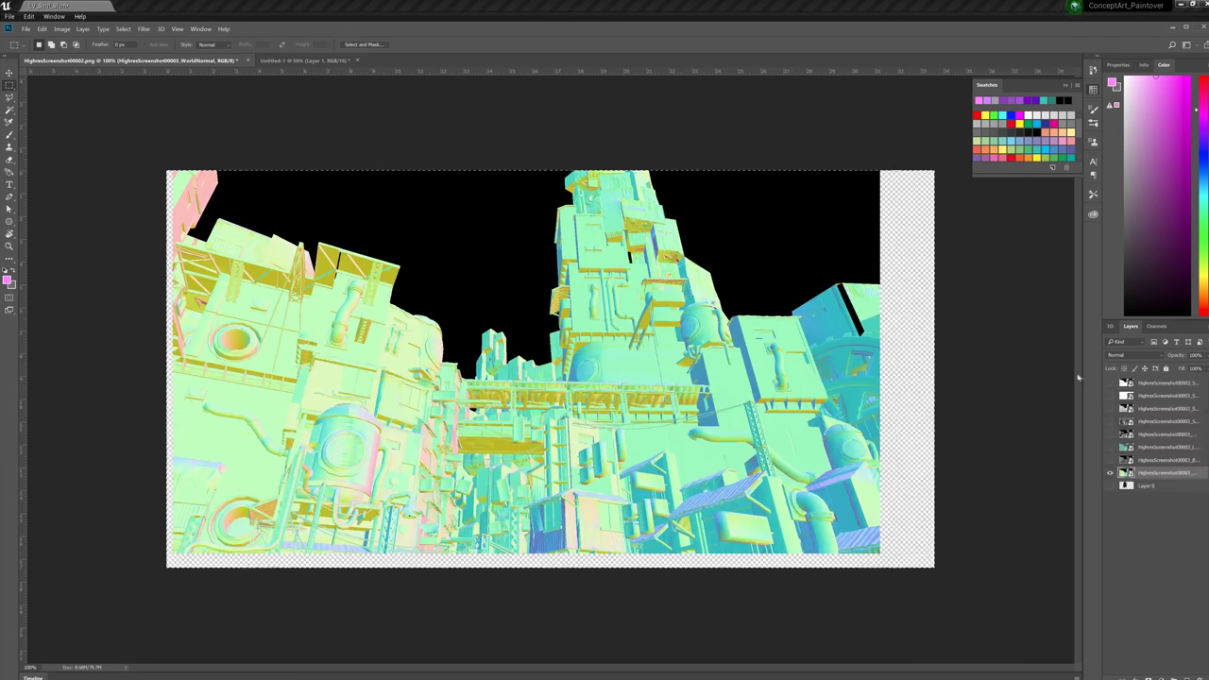
pyautogui.keyDown('ctrl'); pyautogui.click(1125, 474); pyautogui.keyUp('ctrl')
pyautogui.click(1038, 410)
pyautogui.click(247, 61)
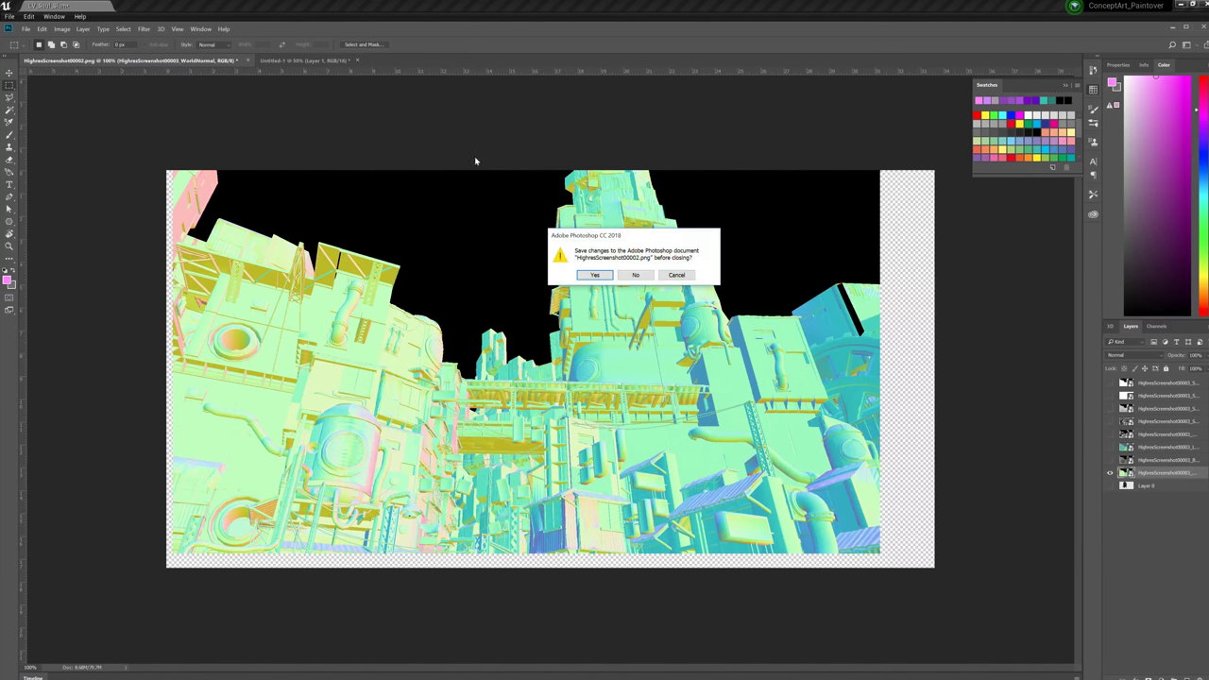
pyautogui.click(636, 275)
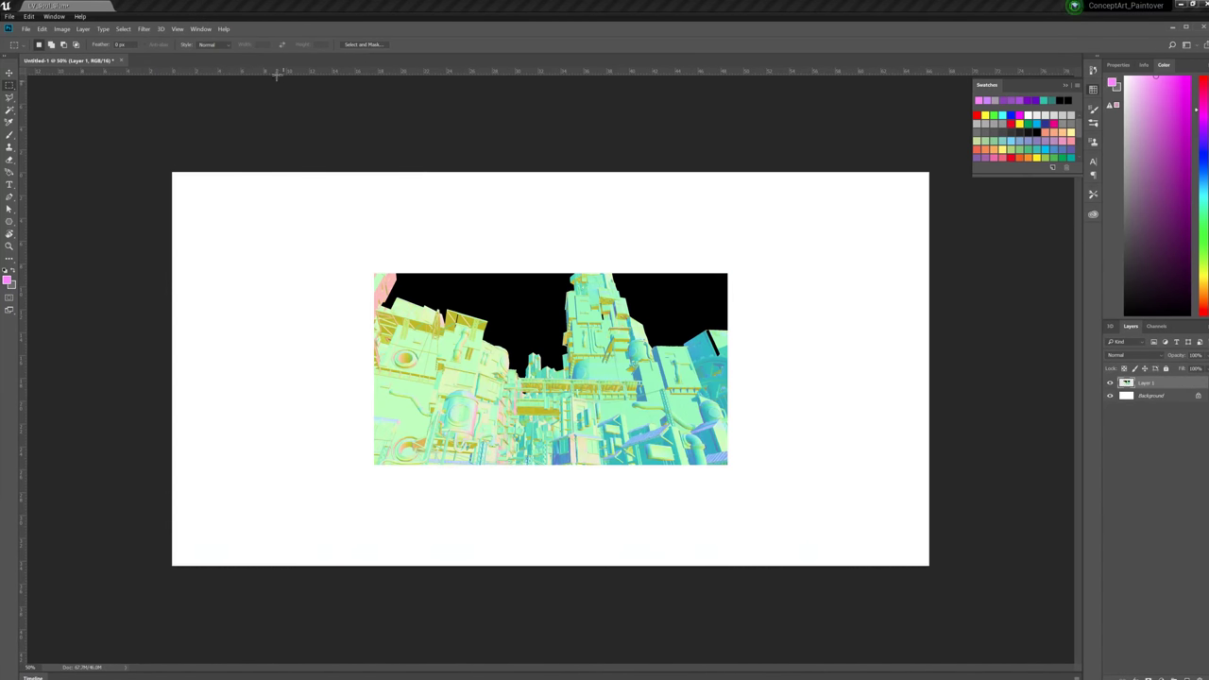
# - Close the Untitled-1 document without saving its changes and bring up the dialog for opening files
pyautogui.click(121, 61)
pyautogui.click(633, 280)
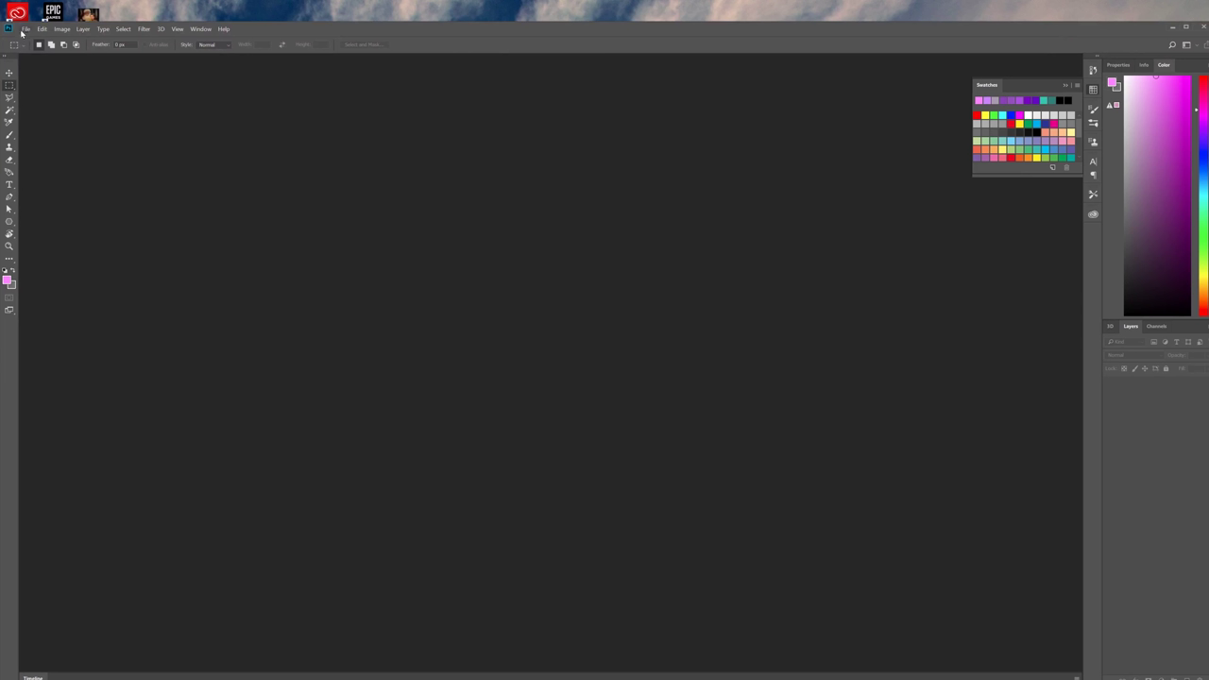
pyautogui.click(25, 28)
pyautogui.click(38, 49)
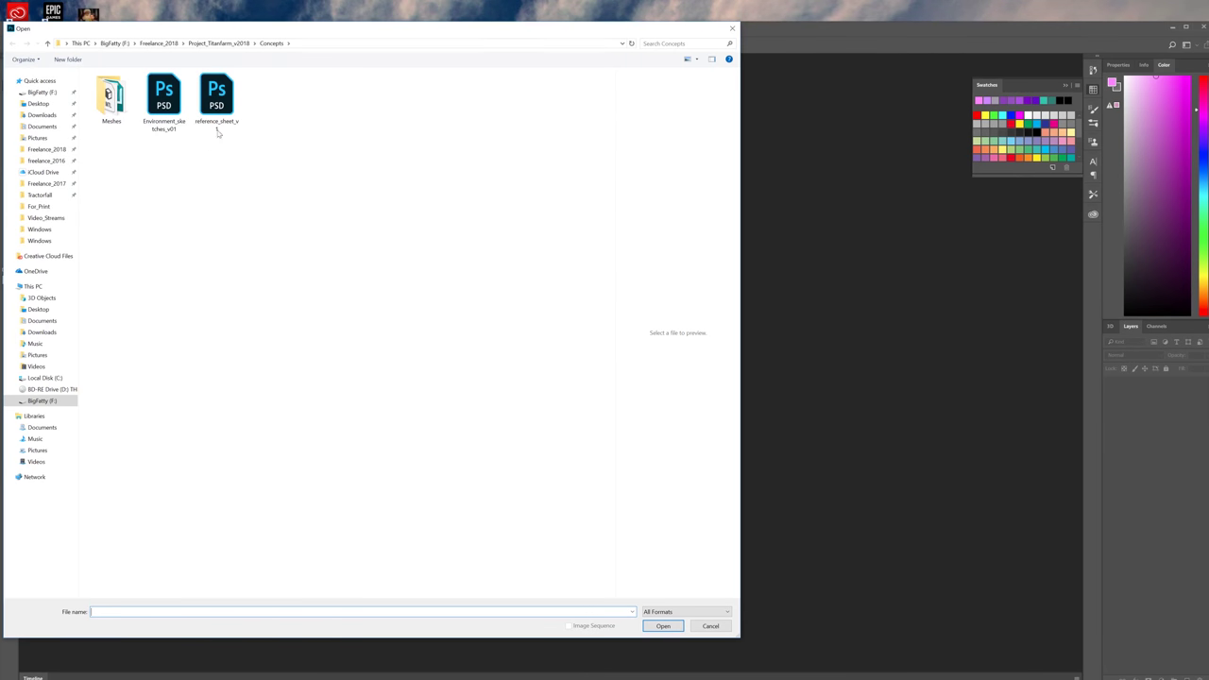
pyautogui.click(219, 42)
pyautogui.click(162, 42)
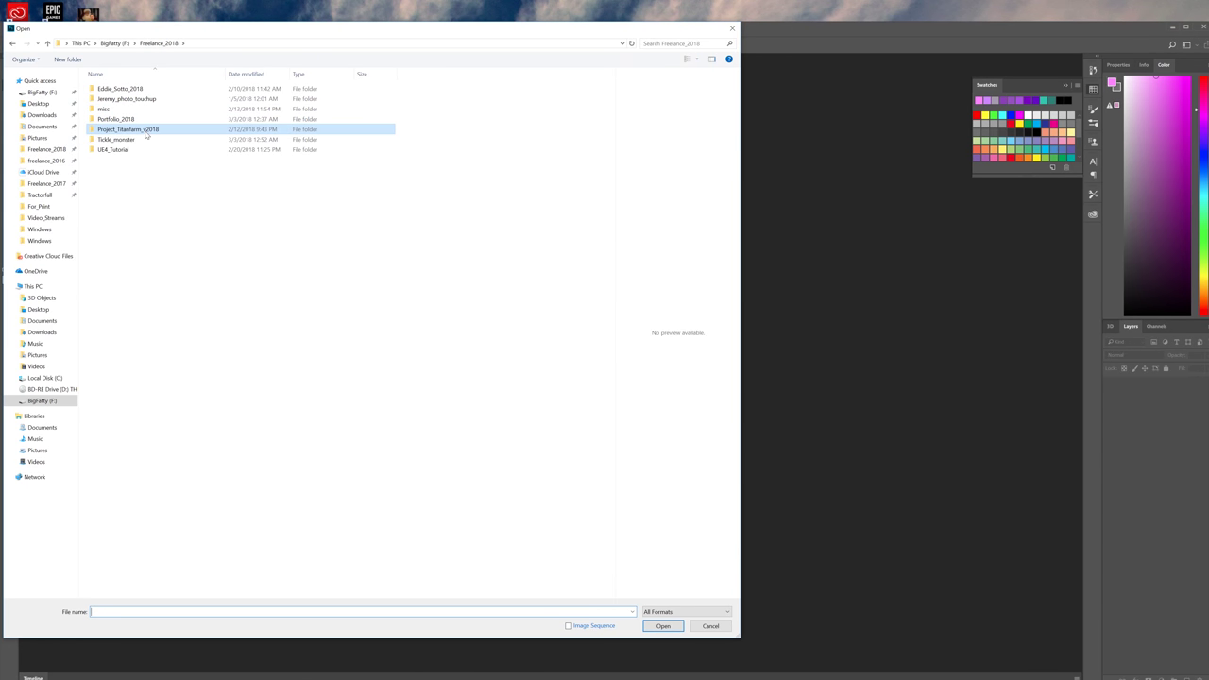
pyautogui.doubleClick(104, 109)
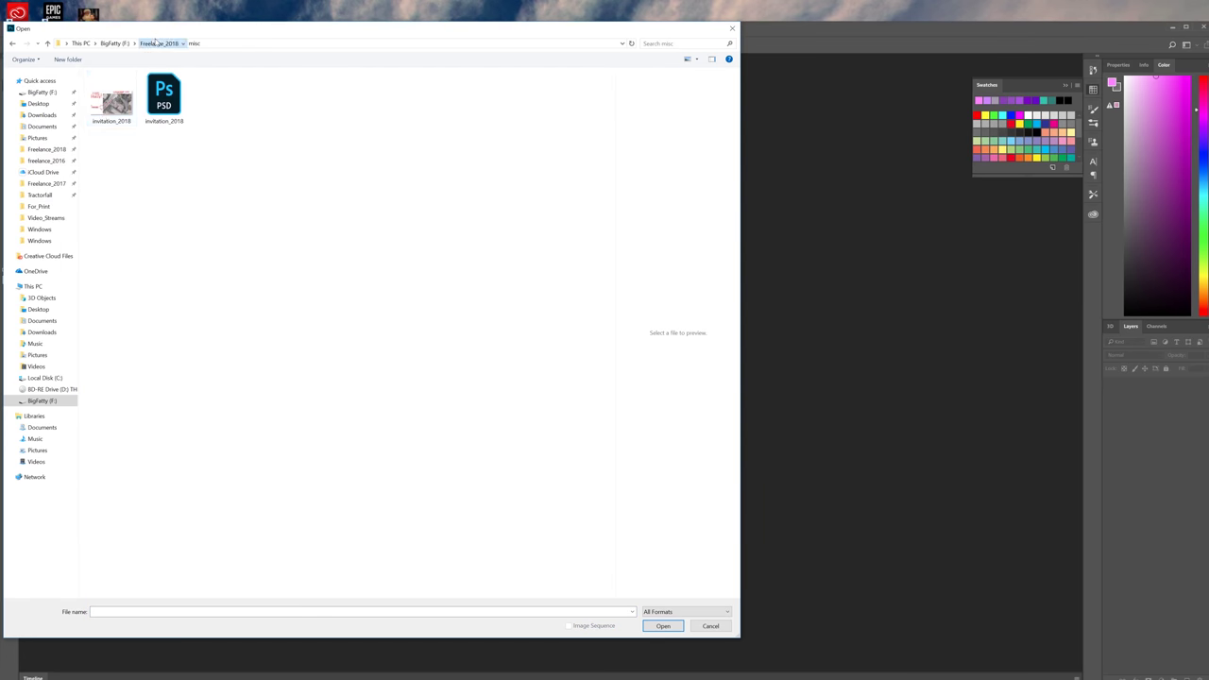
pyautogui.click(156, 43)
pyautogui.doubleClick(114, 150)
pyautogui.doubleClick(114, 94)
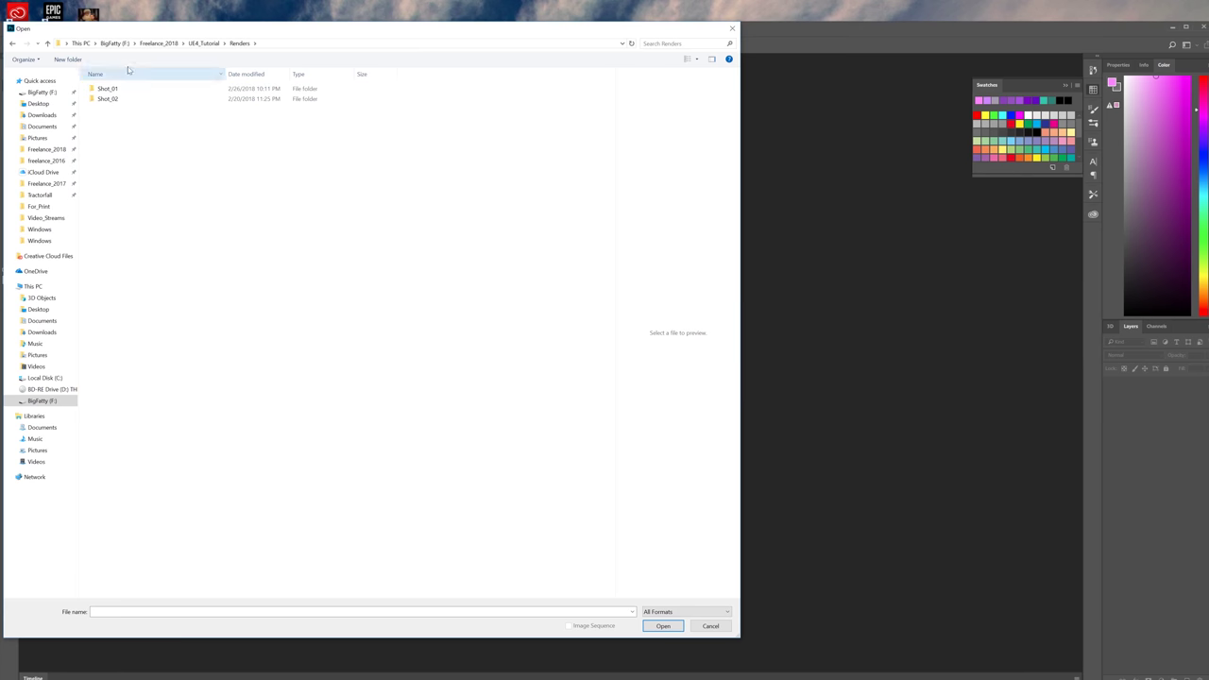
# - Browse to the Unreal\ConceptArt_Paintover\Saved\Screenshots\Windows folder on the BigFatty (F:) drive
pyautogui.click(114, 43)
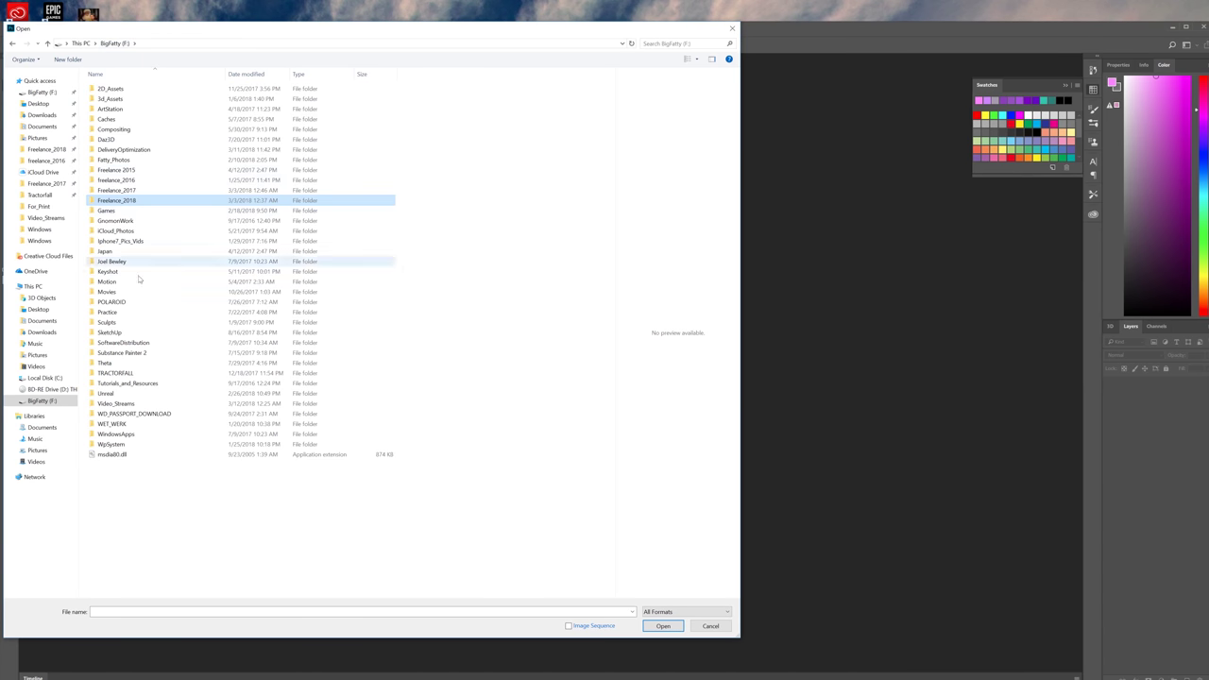
pyautogui.doubleClick(121, 393)
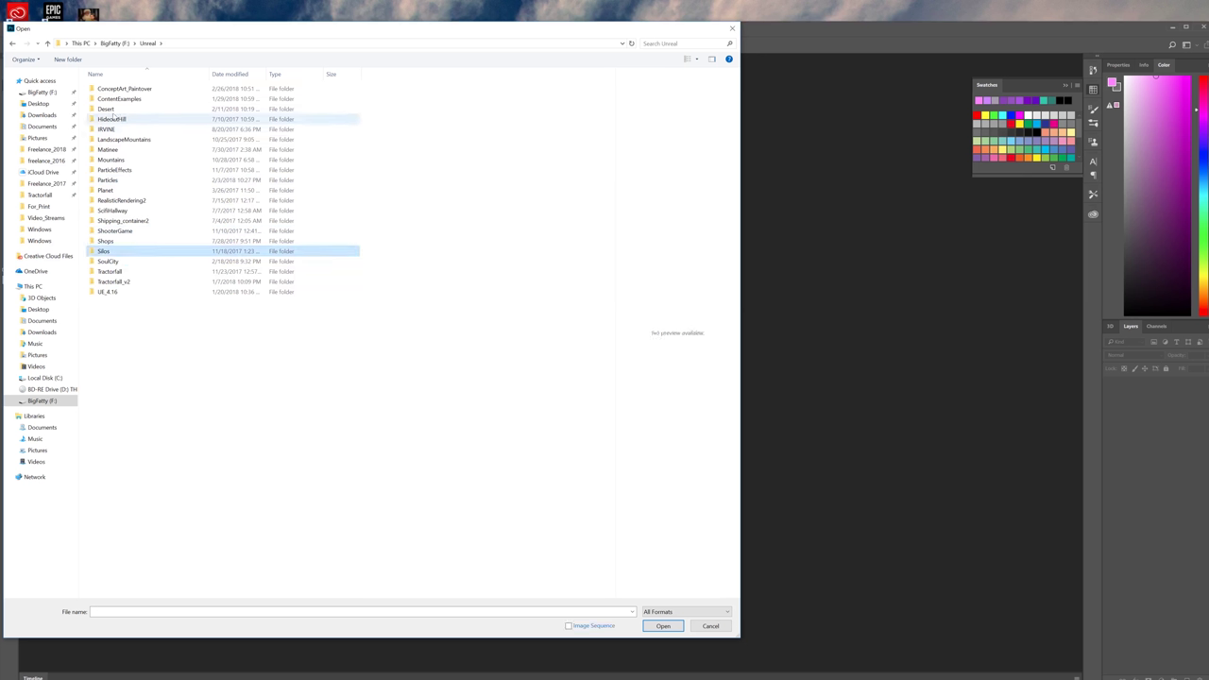
pyautogui.doubleClick(118, 89)
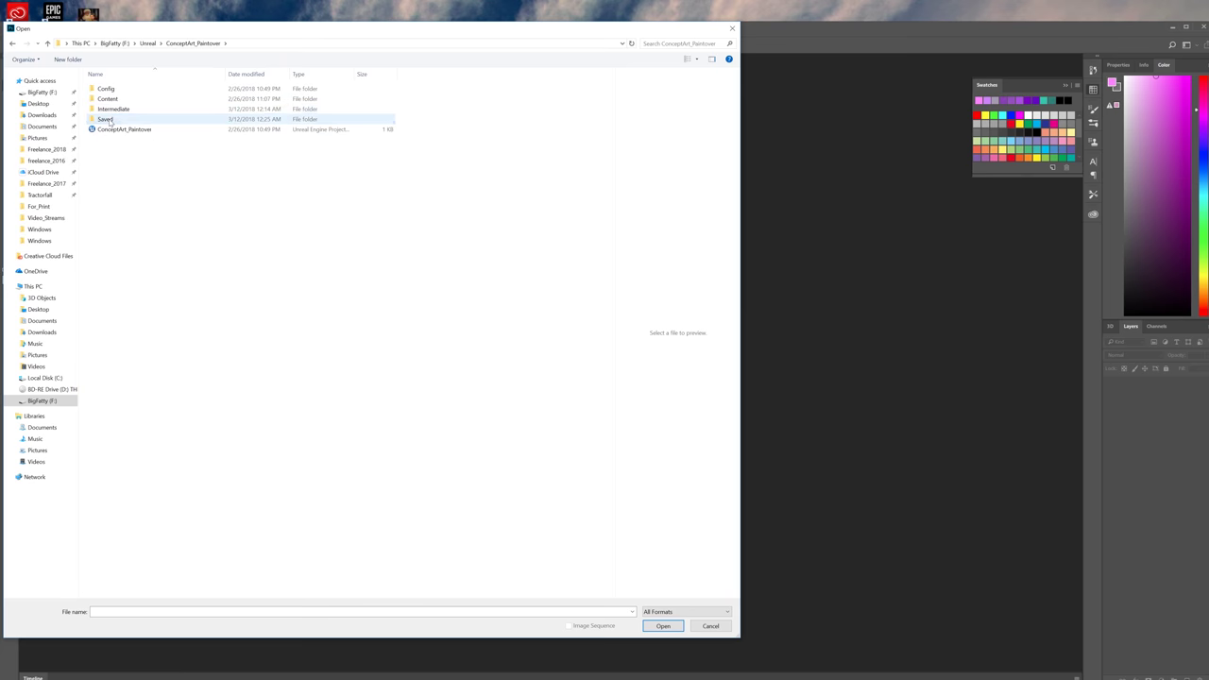
pyautogui.doubleClick(104, 119)
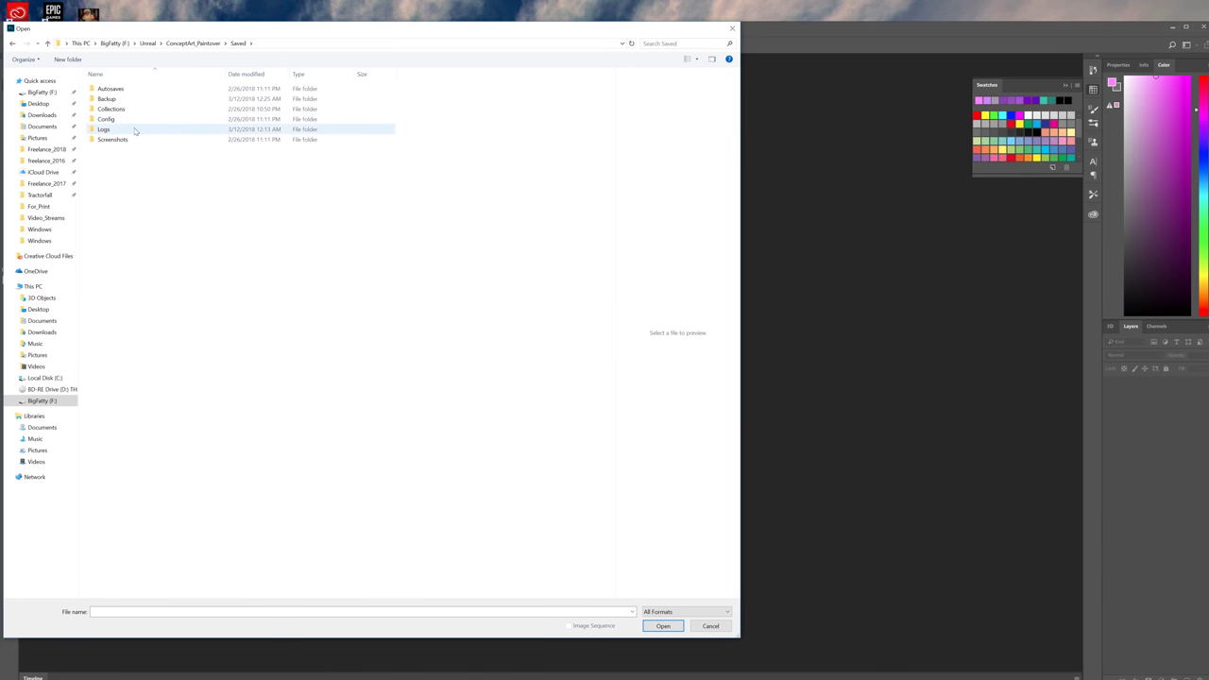
pyautogui.doubleClick(123, 139)
pyautogui.doubleClick(118, 89)
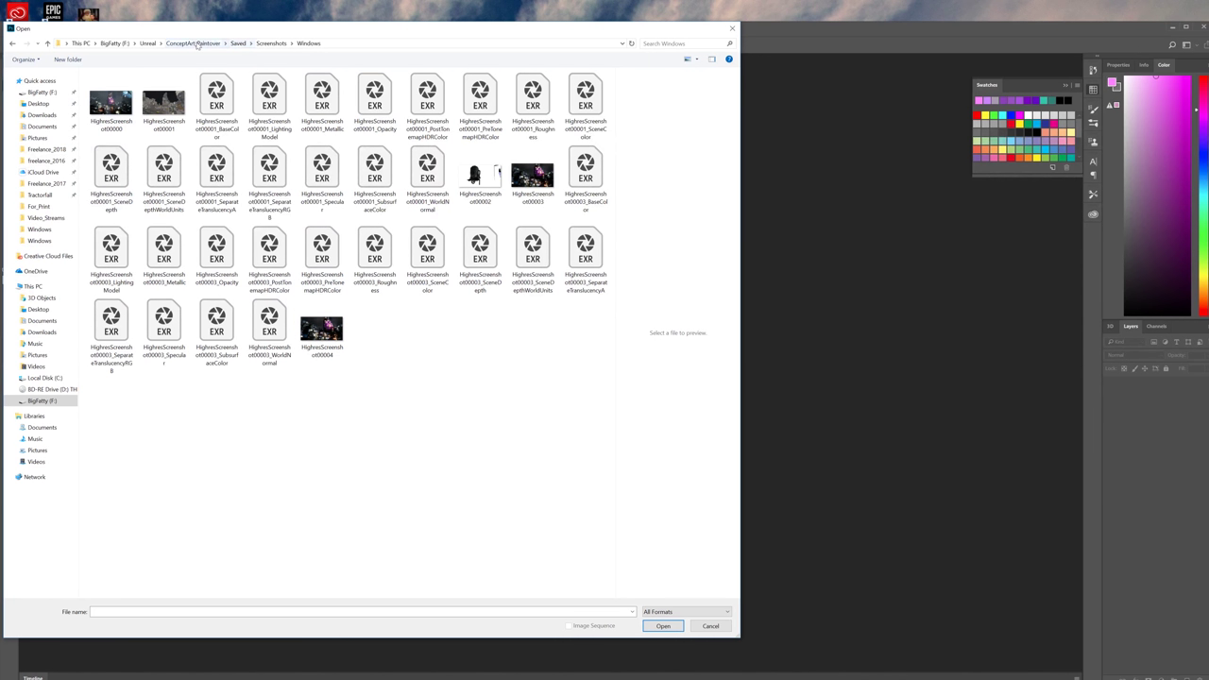
# - List the Windows screenshot folder in the Details view and open HighresScreenshot00004.png
pyautogui.click(272, 43)
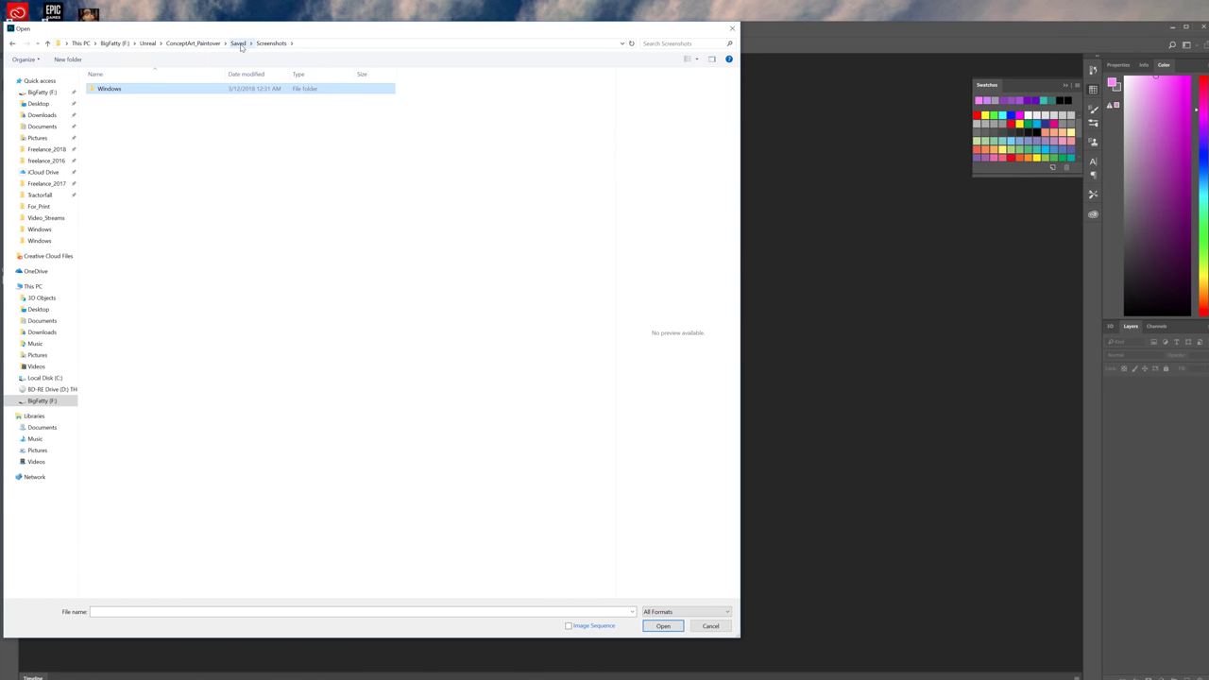
pyautogui.doubleClick(174, 90)
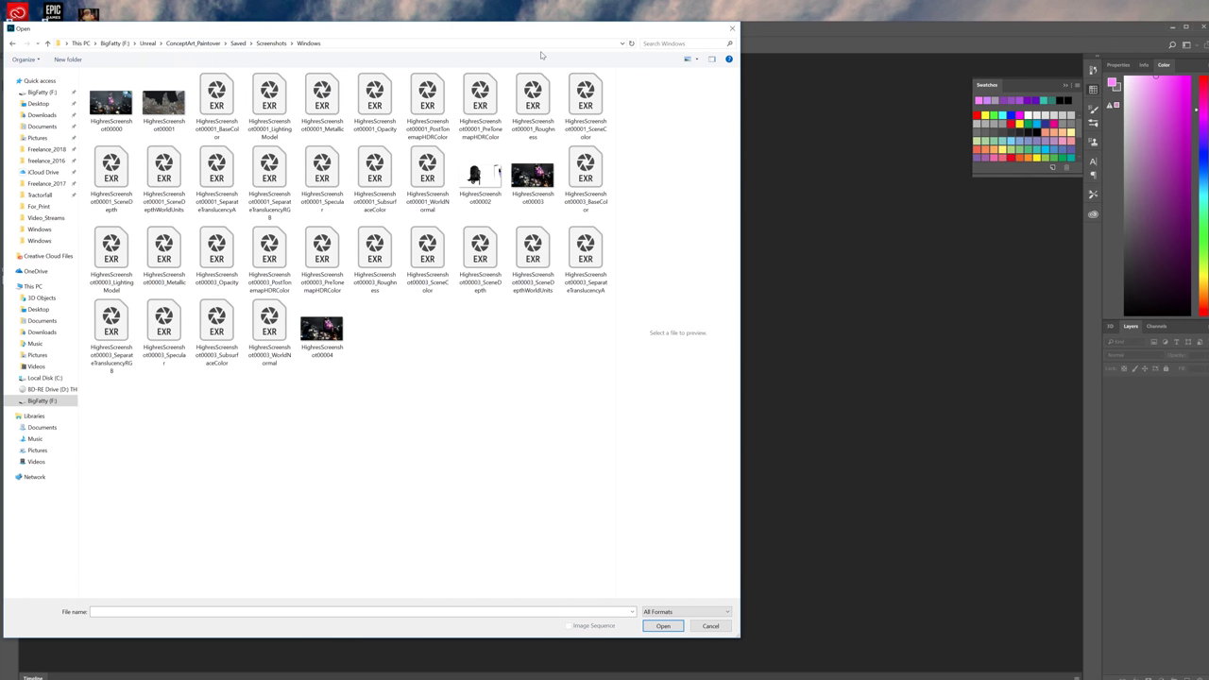
pyautogui.click(696, 59)
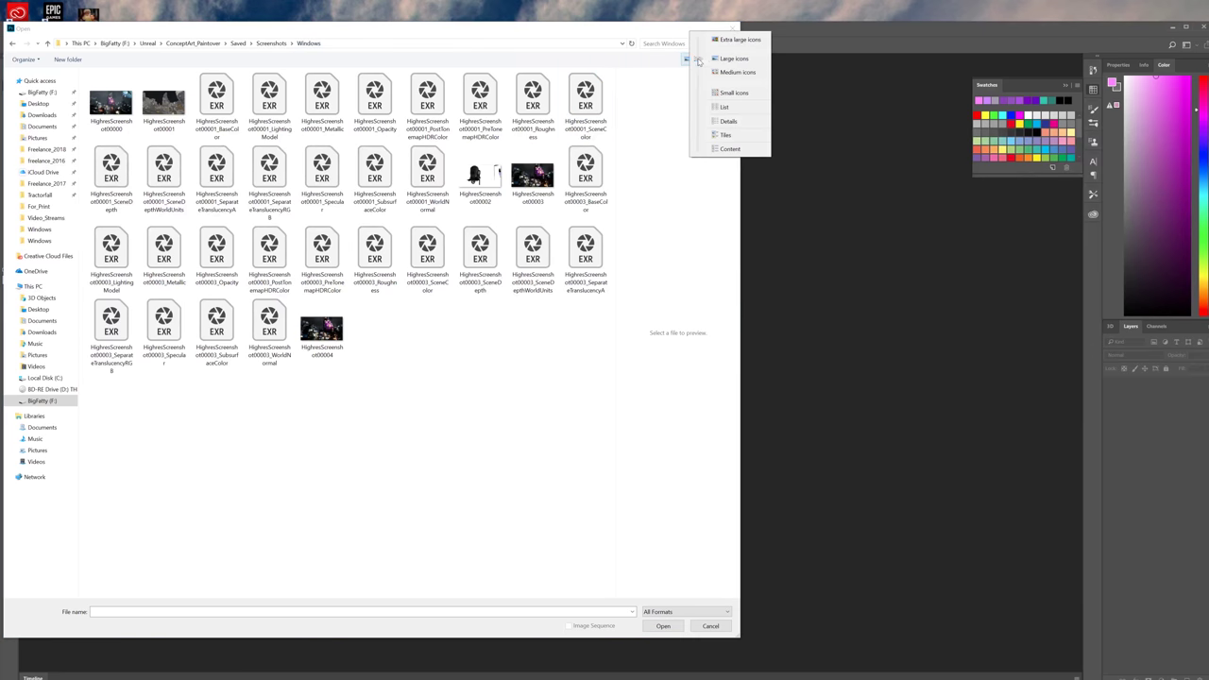
pyautogui.click(728, 121)
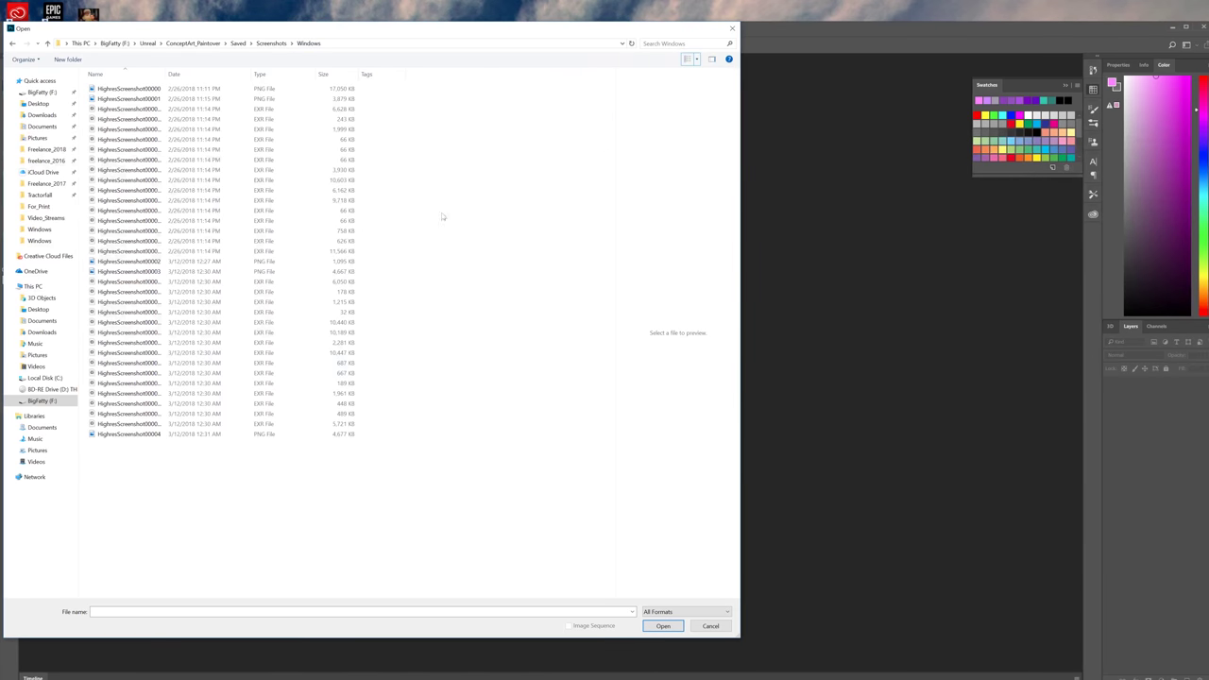
pyautogui.click(119, 434)
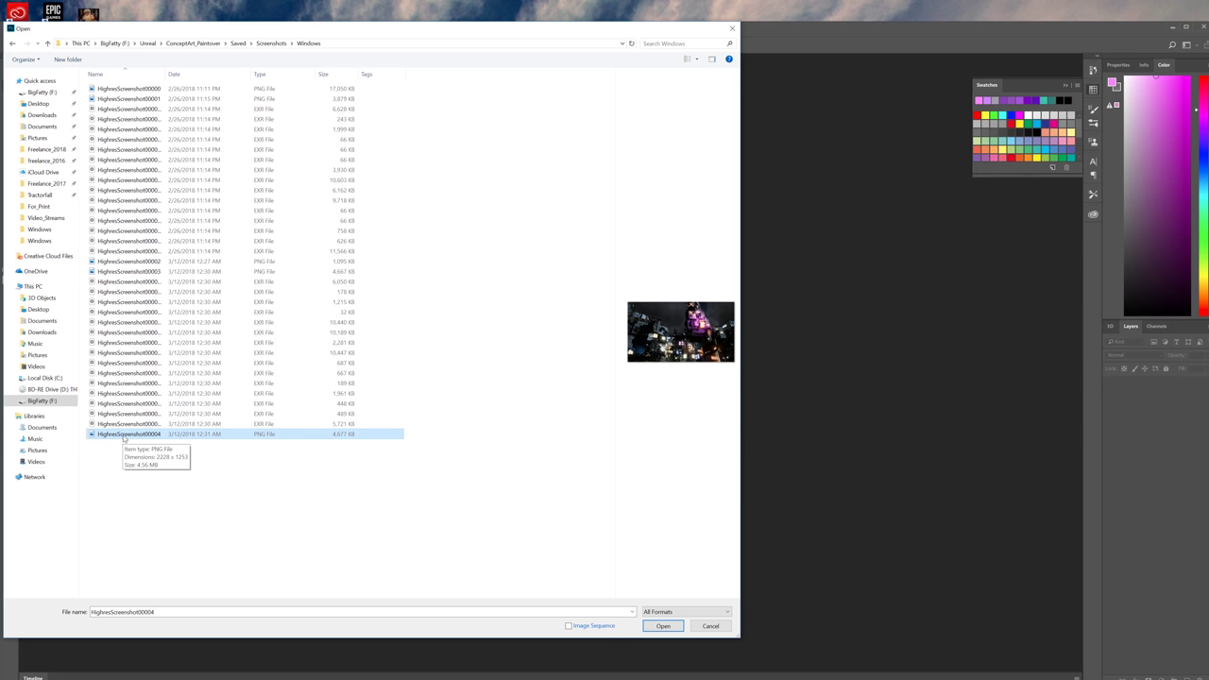
pyautogui.doubleClick(123, 435)
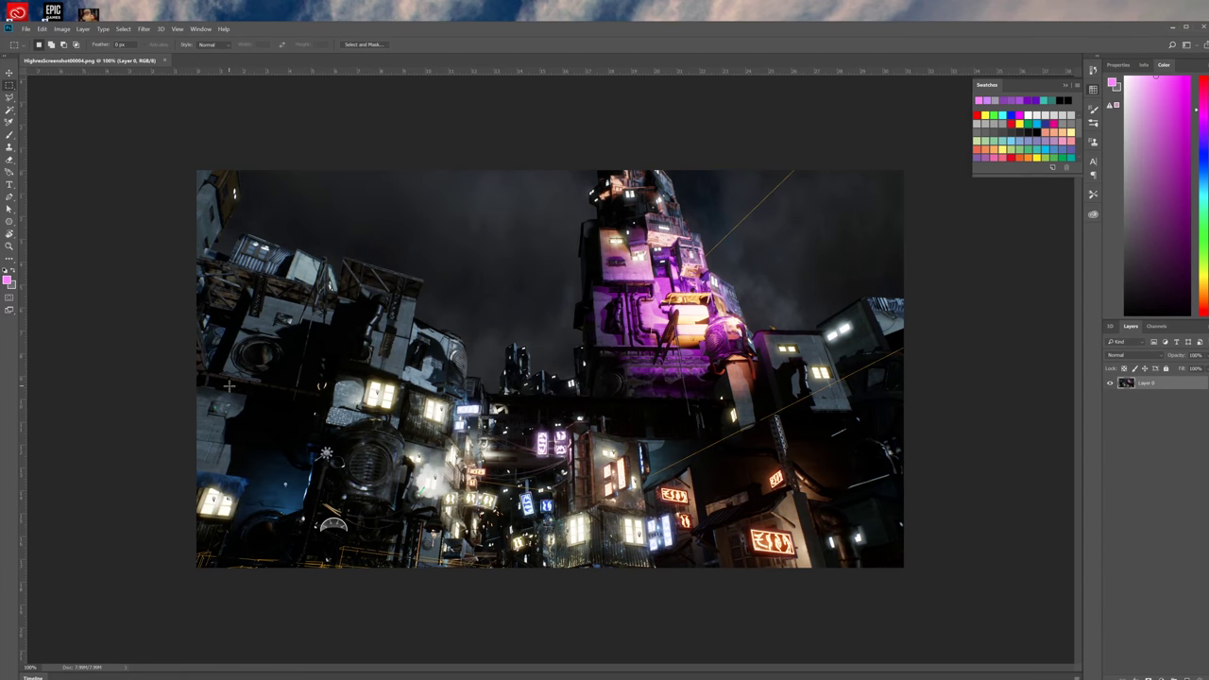
# - Select all the HighresScreenshot00003 EXR buffer passes, from BaseColor through WorldNormal, and open them together
pyautogui.hotkey('ctrl', 'o')
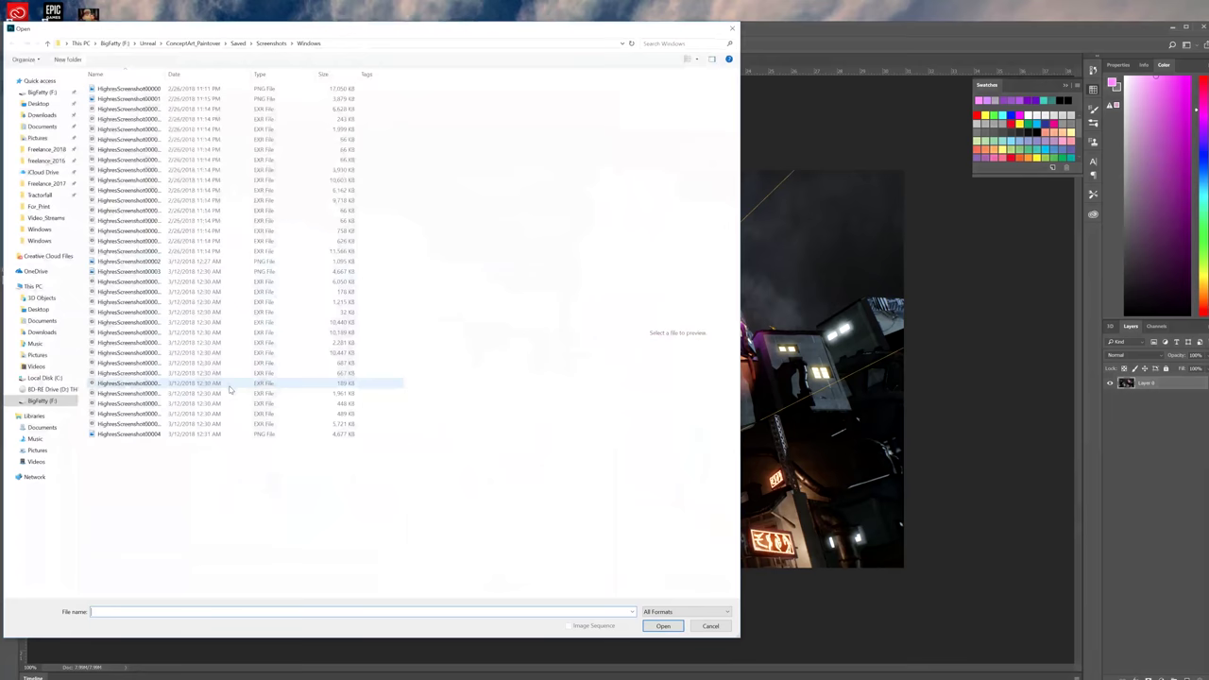
pyautogui.click(144, 423)
pyautogui.keyDown('shift'); pyautogui.click(130, 281); pyautogui.keyUp('shift')
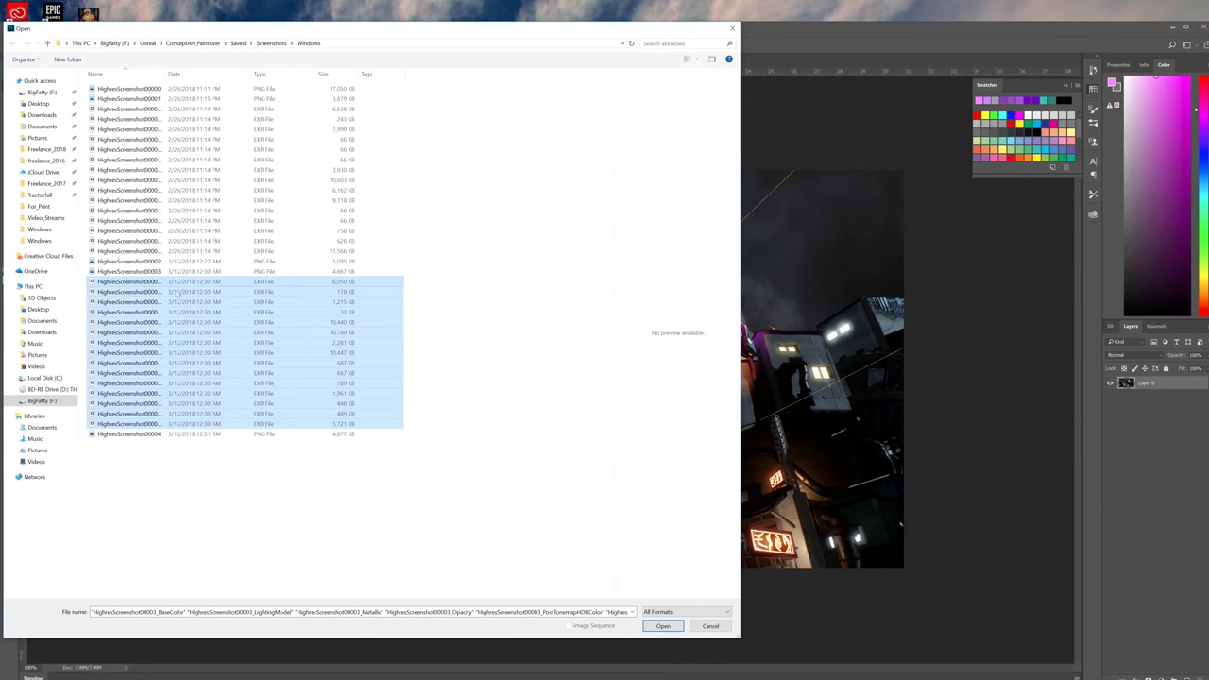
pyautogui.click(664, 626)
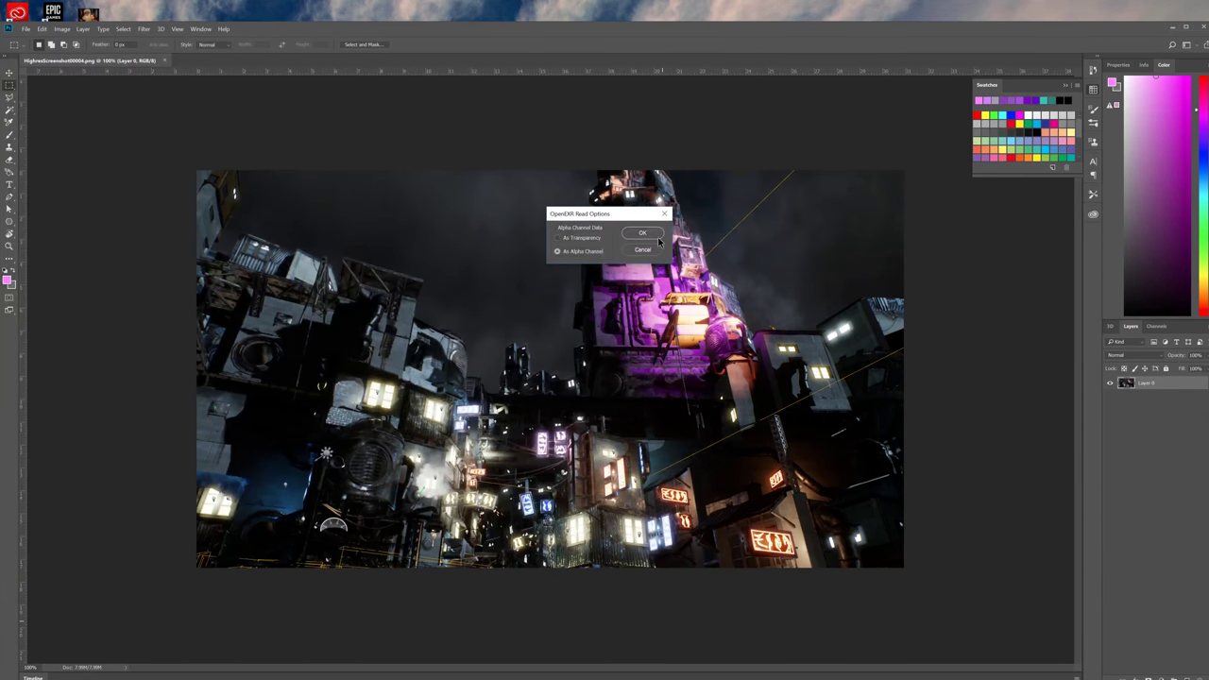
# - Accept the OpenEXR read options for every pass, reading the alpha channel data as an alpha channel
pyautogui.click(657, 237)
pyautogui.click(644, 234)
pyautogui.click(644, 234)
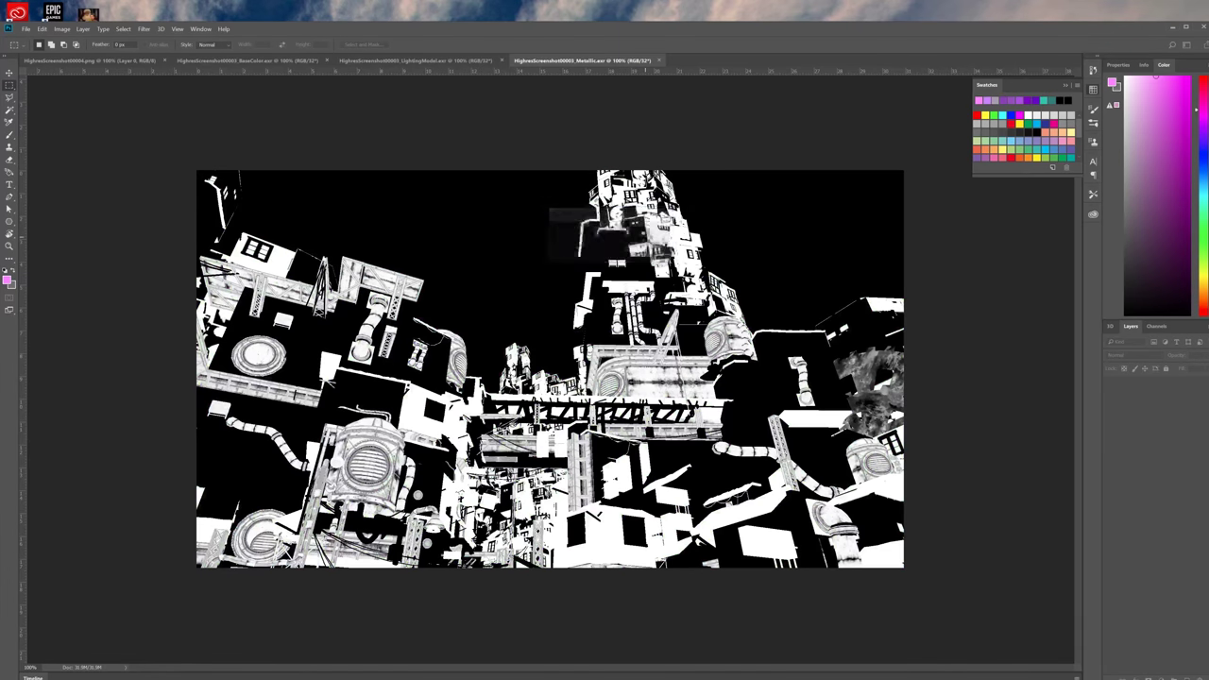
pyautogui.click(644, 235)
pyautogui.click(644, 236)
pyautogui.click(644, 235)
pyautogui.click(644, 235)
pyautogui.click(644, 235)
pyautogui.click(644, 235)
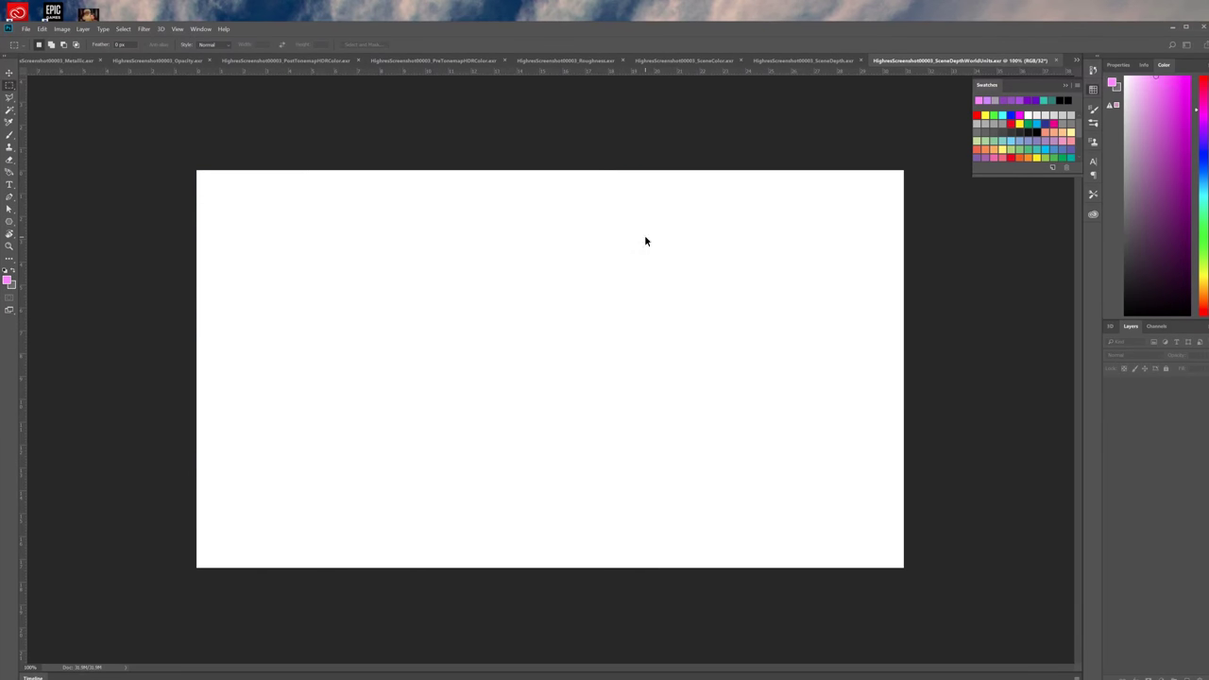
pyautogui.click(644, 235)
pyautogui.click(644, 235)
pyautogui.click(644, 235)
pyautogui.click(644, 235)
pyautogui.click(644, 235)
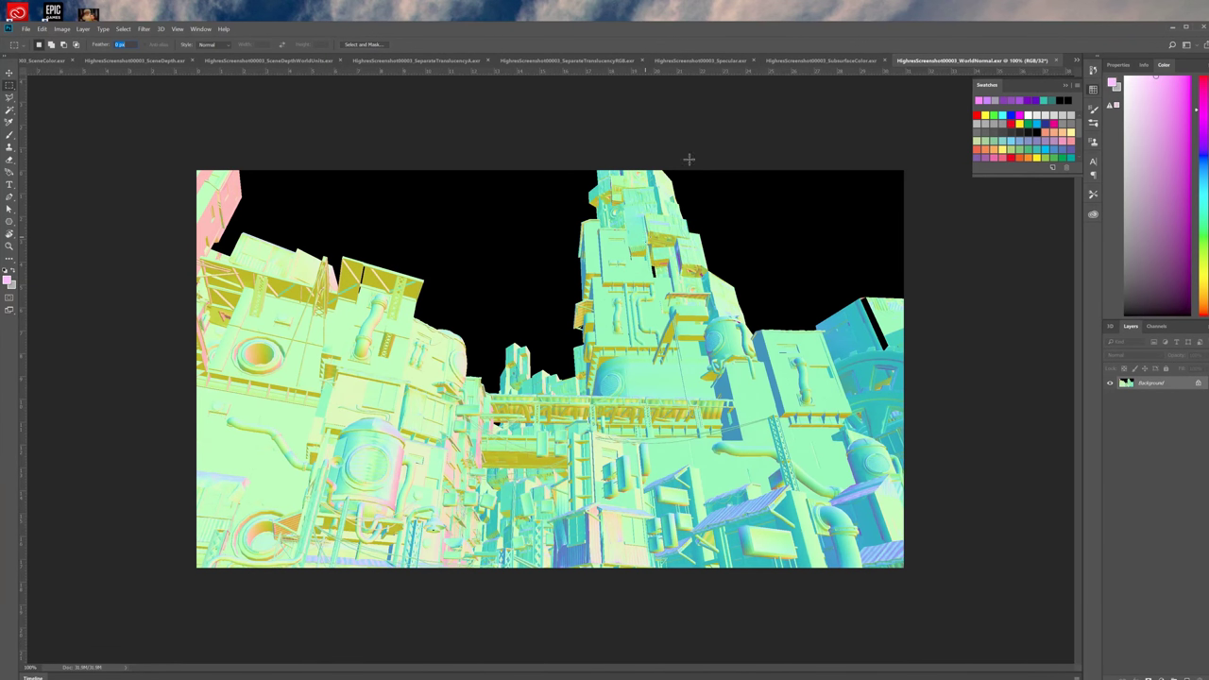
# - Examine the opened passes from SubsurfaceColor back to SceneColor and check the list of open documents
pyautogui.click(819, 61)
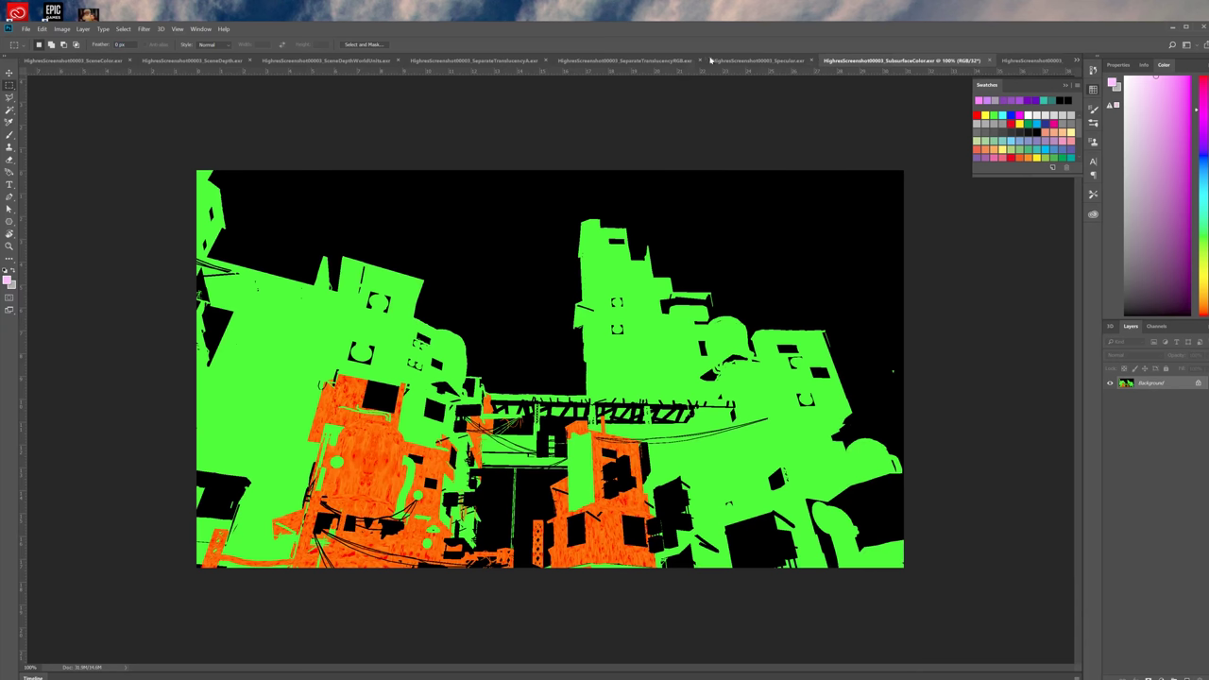
pyautogui.click(756, 60)
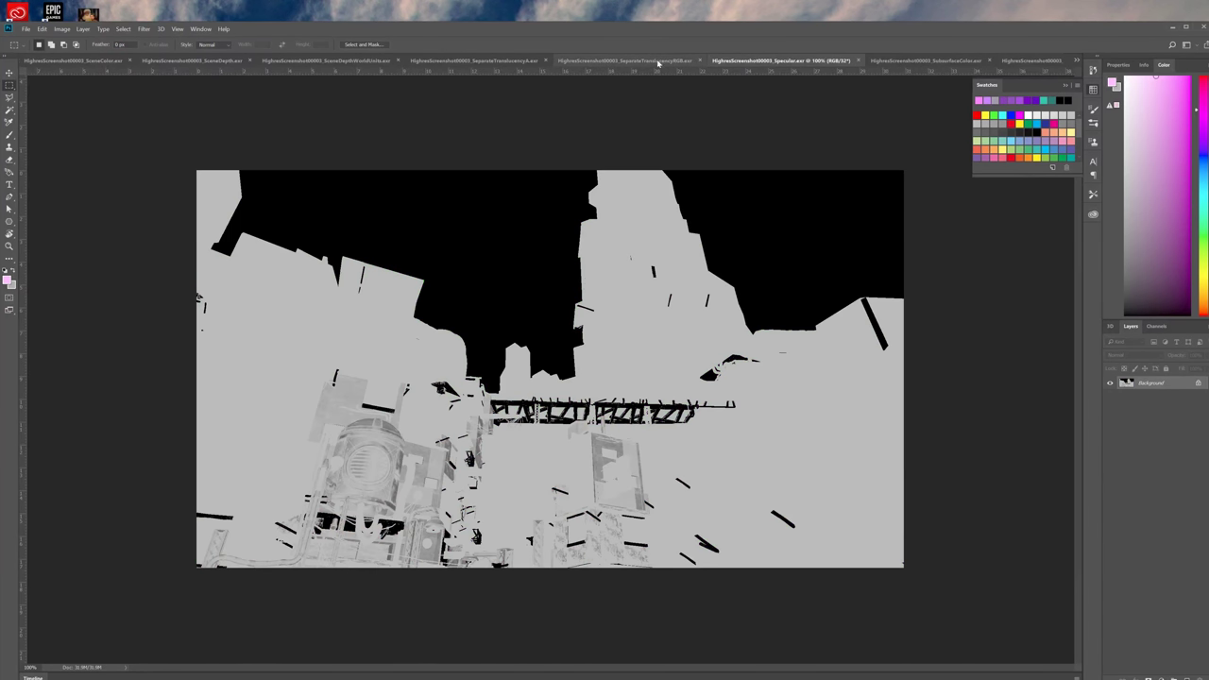
pyautogui.click(661, 61)
pyautogui.click(461, 61)
pyautogui.click(348, 60)
pyautogui.click(178, 59)
pyautogui.click(85, 60)
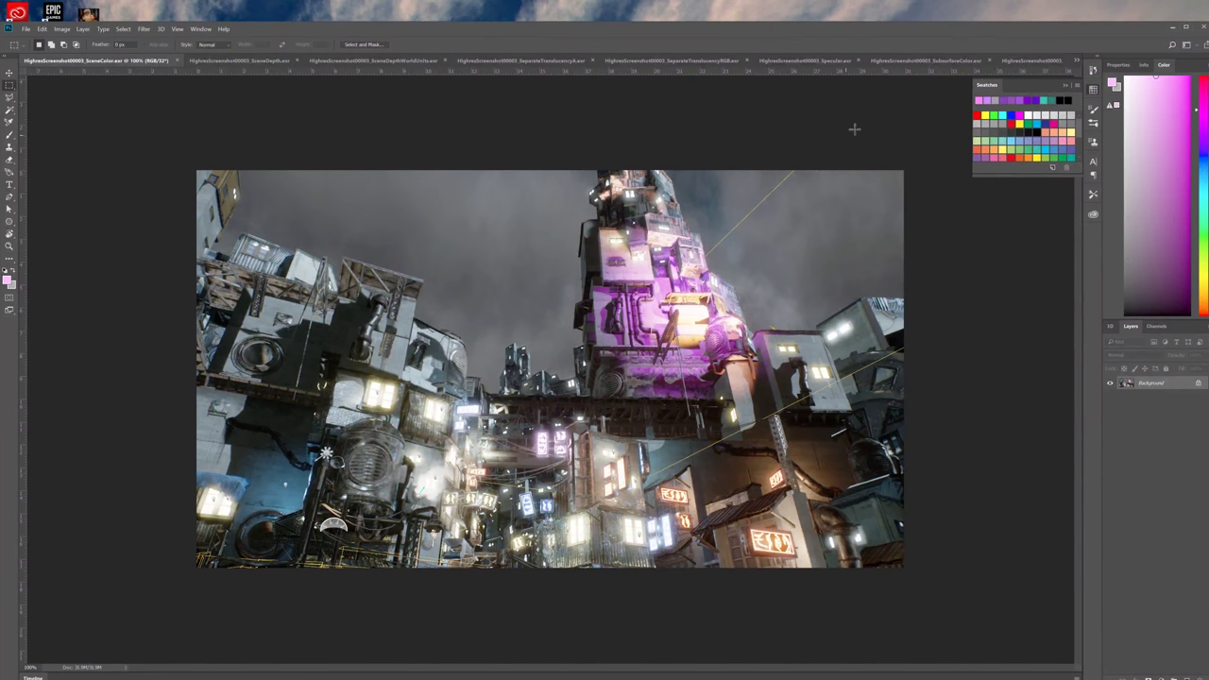
pyautogui.click(1075, 61)
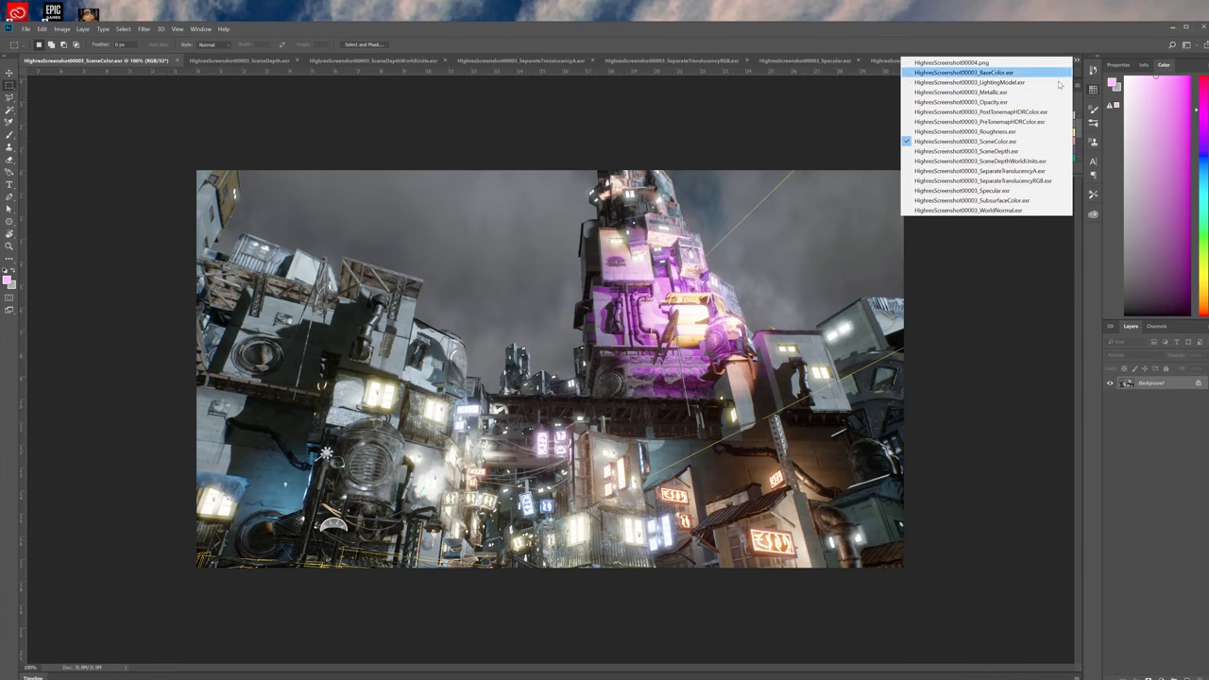
pyautogui.click(979, 335)
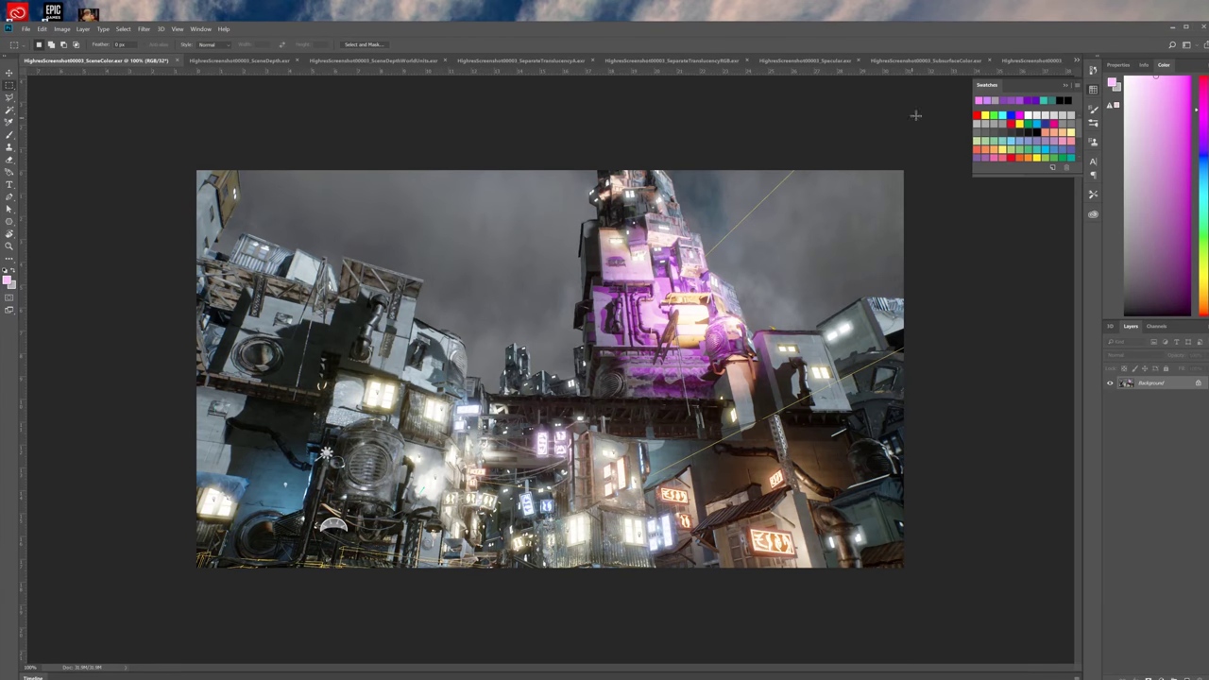
# - Review the SubsurfaceColor, Specular, translucency, depth and SceneColor passes once more, ending on SceneColor
pyautogui.click(926, 60)
pyautogui.click(769, 61)
pyautogui.click(624, 60)
pyautogui.click(474, 61)
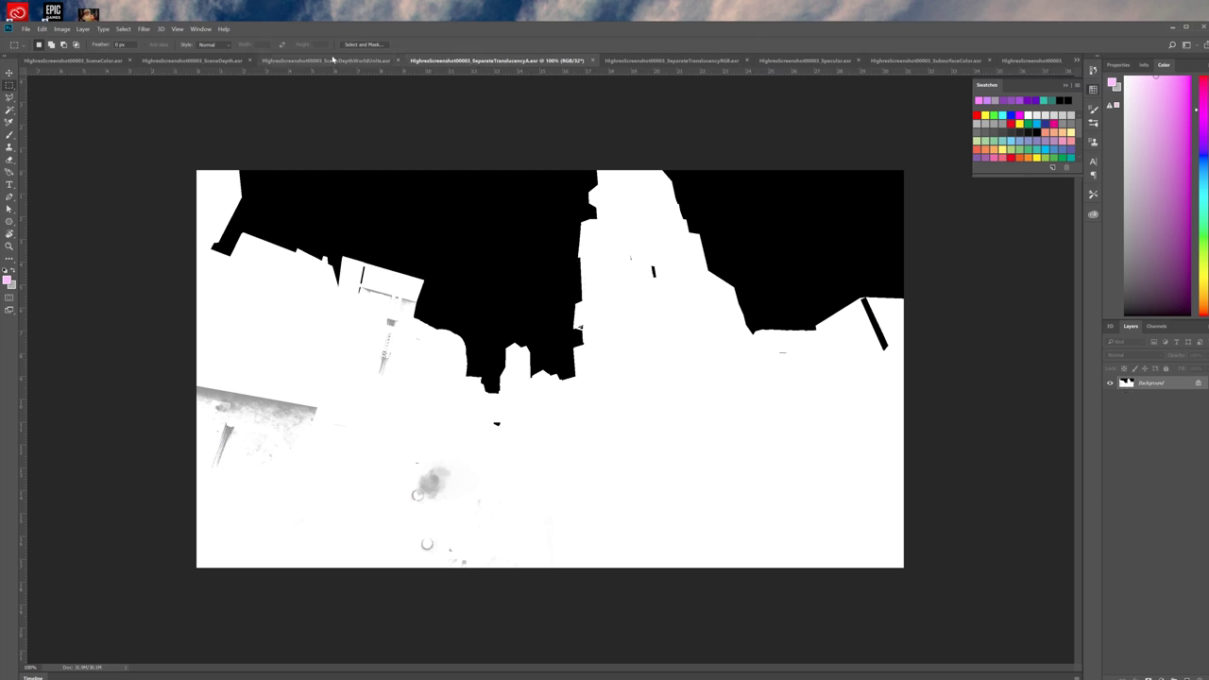
pyautogui.click(331, 60)
pyautogui.click(193, 61)
pyautogui.click(83, 62)
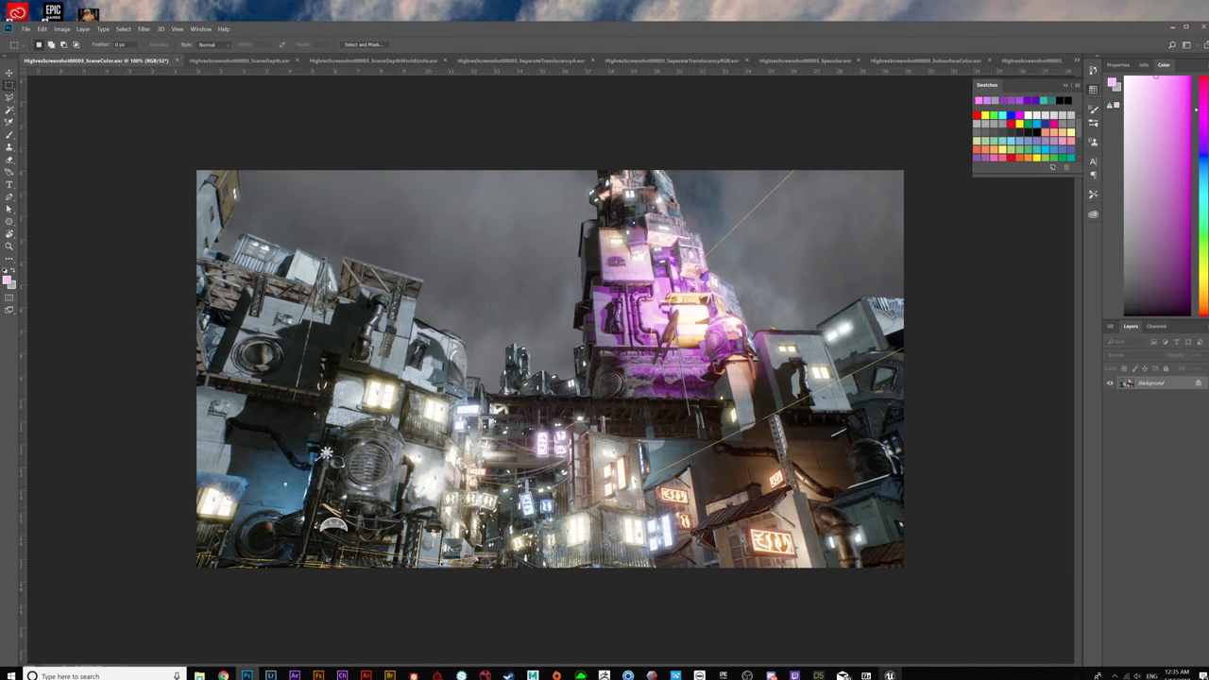
# - Switch to Unreal Editor, shrink and reposition its window, and minimise it to return to the Photoshop documents
pyautogui.hotkey('alt', 'Tab')
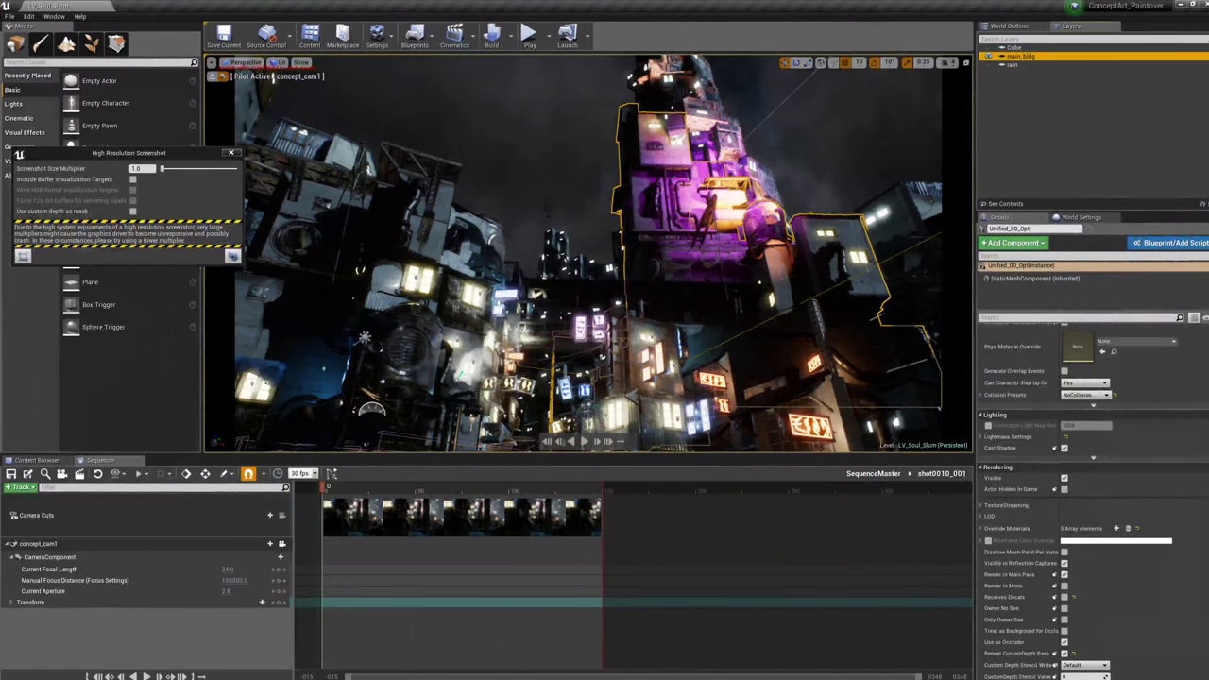
pyautogui.click(500, 142)
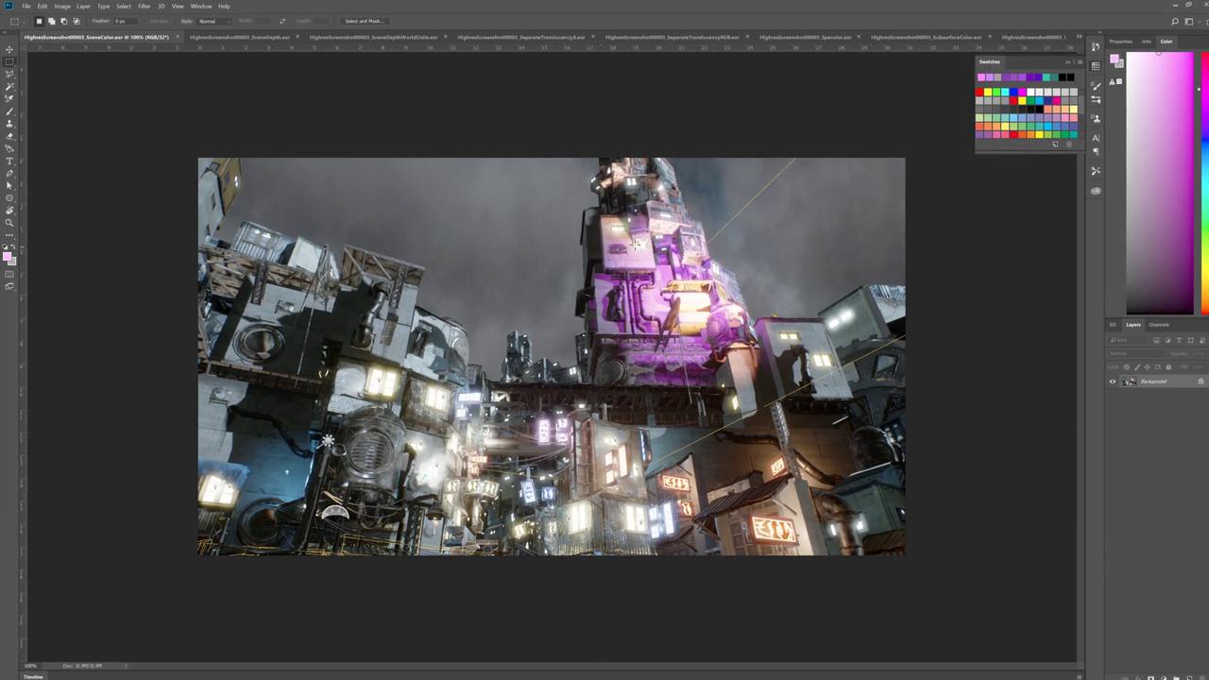
pyautogui.moveTo(509, 677)
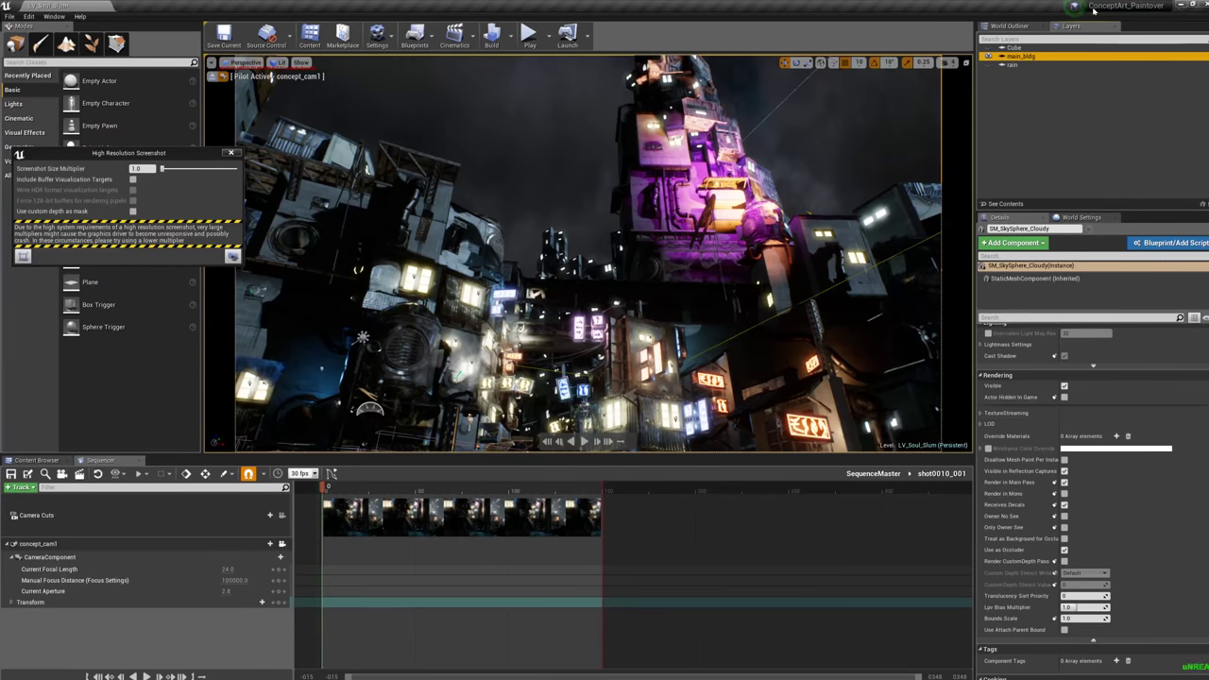
pyautogui.click(1179, 4)
pyautogui.moveTo(989, 7); pyautogui.dragTo(1062, 322)
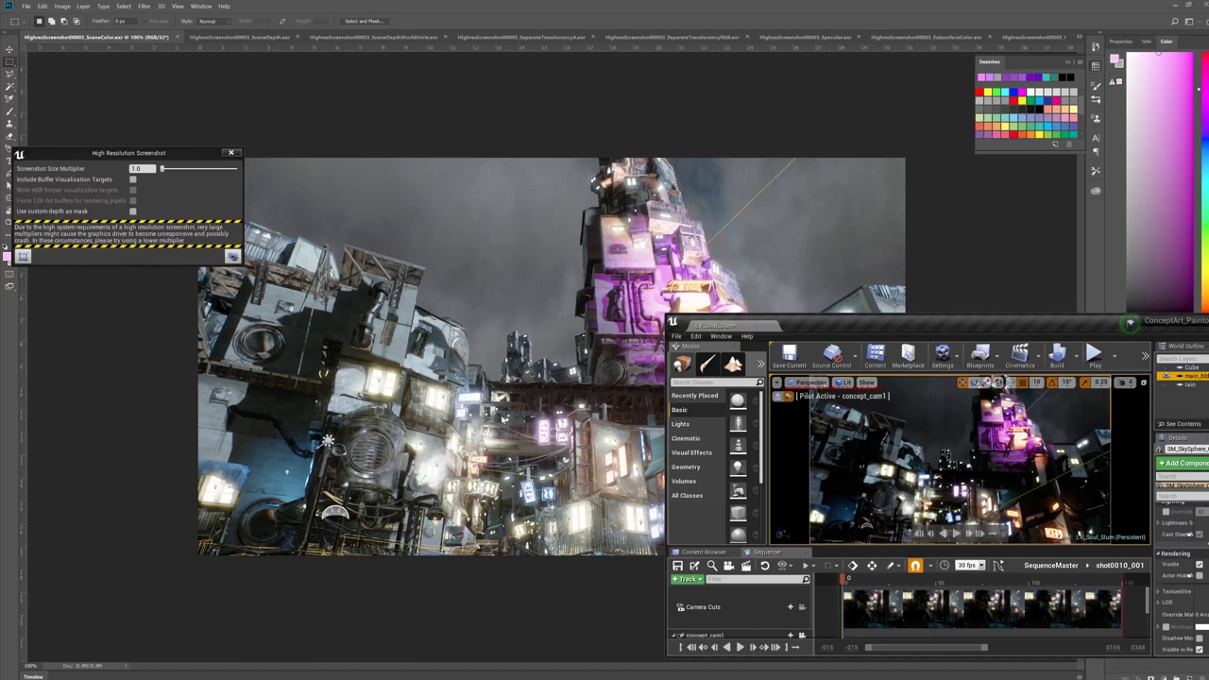
pyautogui.moveTo(1062, 322); pyautogui.dragTo(839, 268)
pyautogui.click(1015, 267)
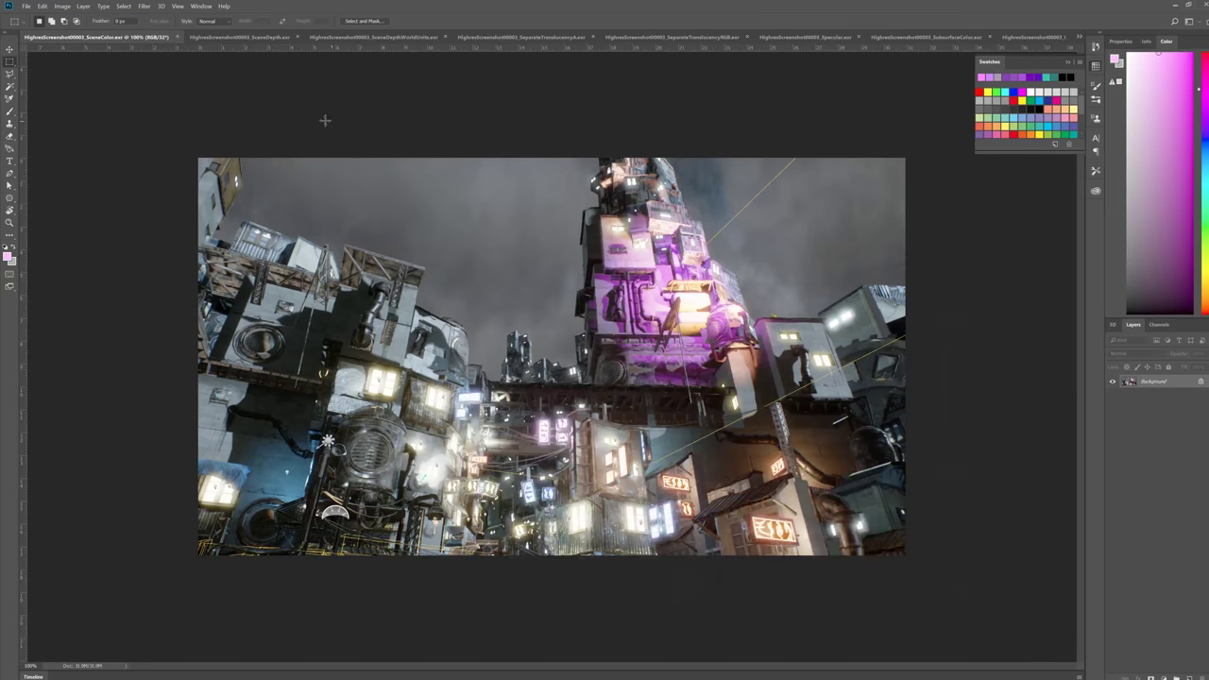
# - Apply a Levels adjustment to the SceneColor image with the RGB midtone input set to 0.4545
pyautogui.click(124, 7)
pyautogui.moveTo(144, 6)
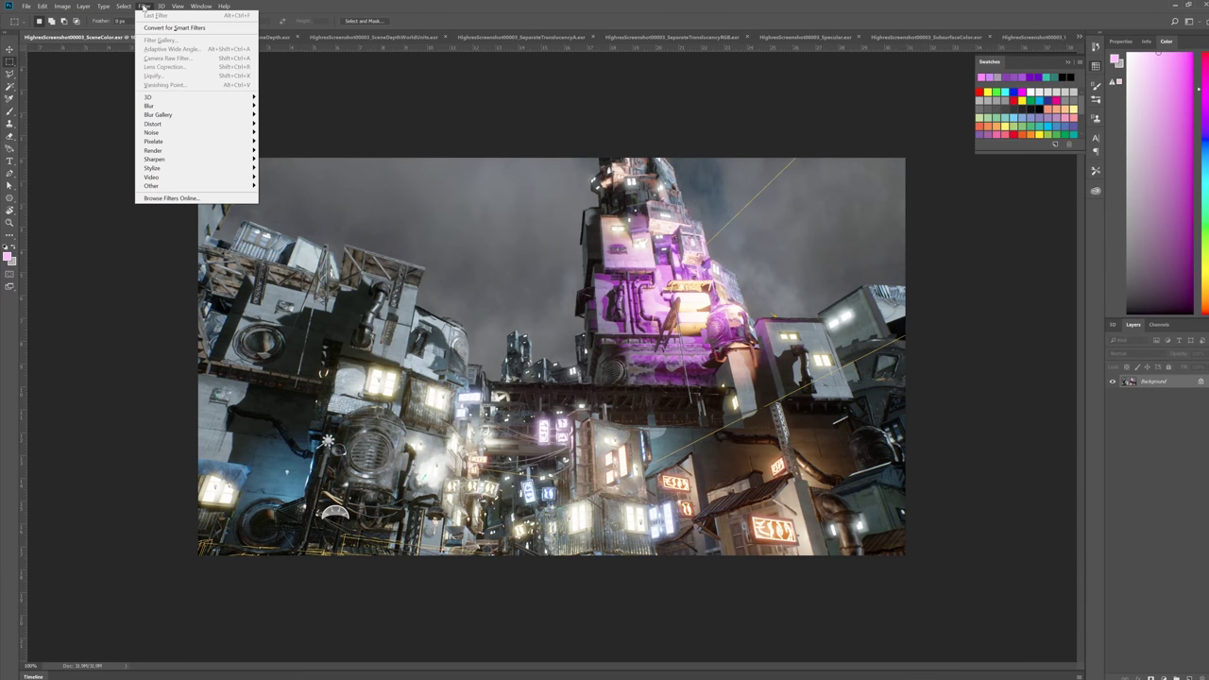
pyautogui.moveTo(63, 7)
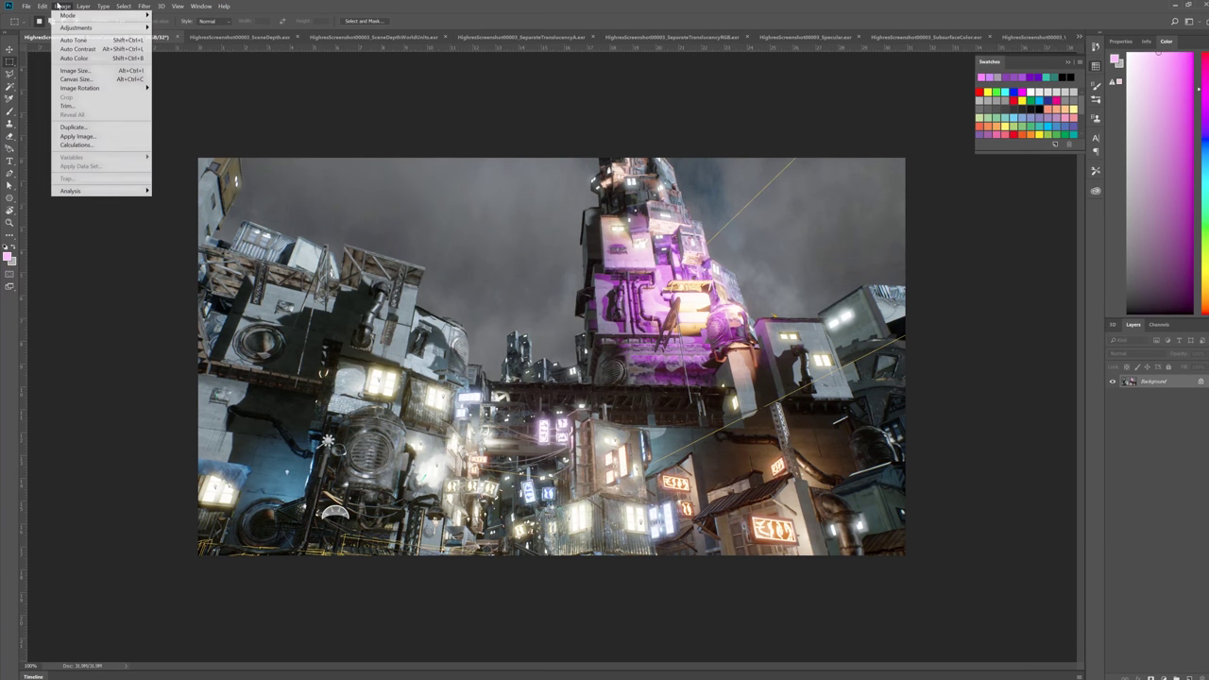
pyautogui.moveTo(62, 29)
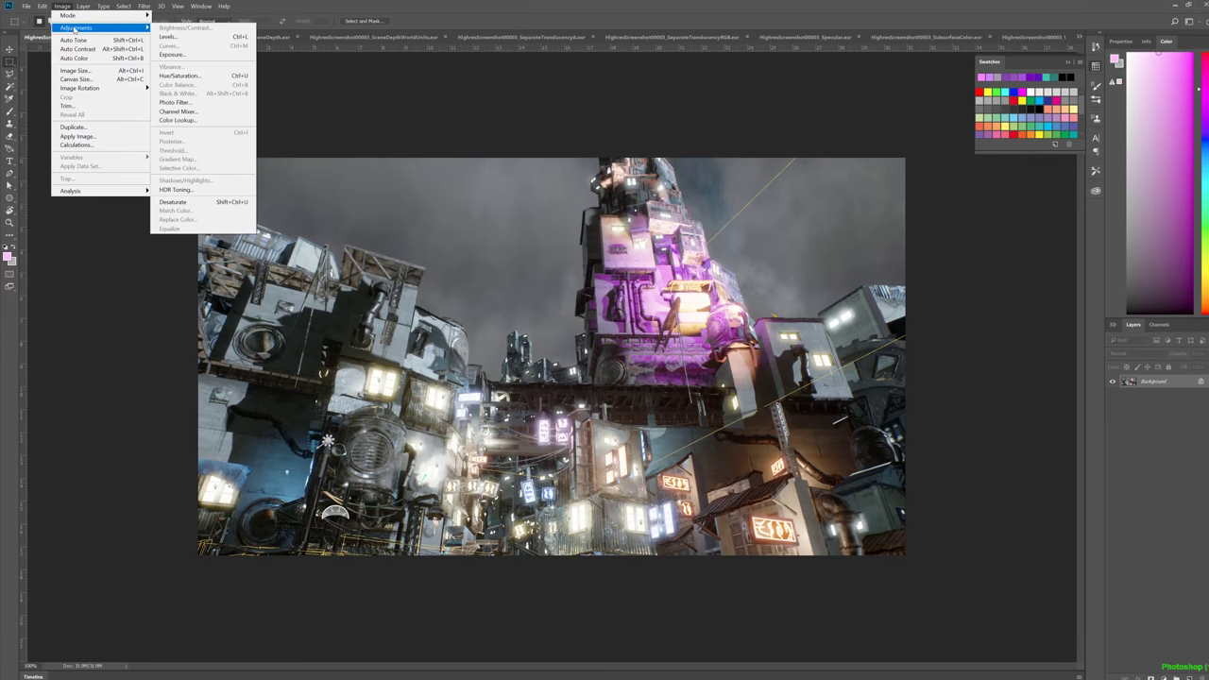
pyautogui.click(170, 36)
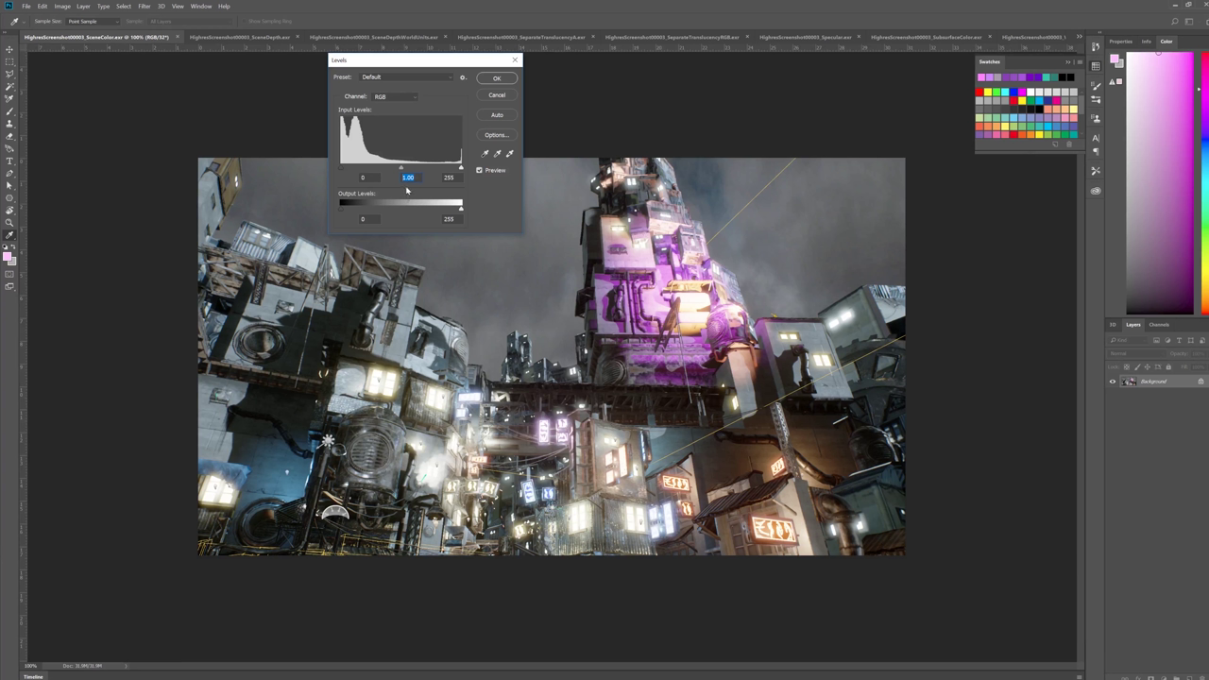
pyautogui.write('.4545')
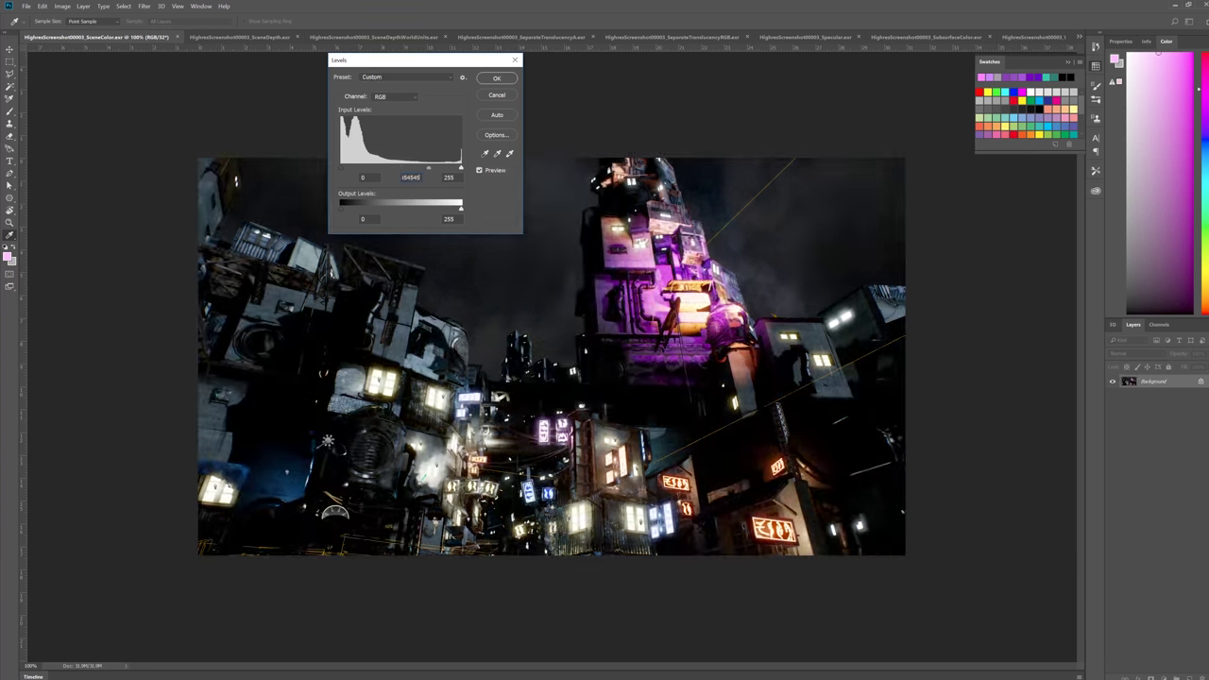
pyautogui.press('Return')
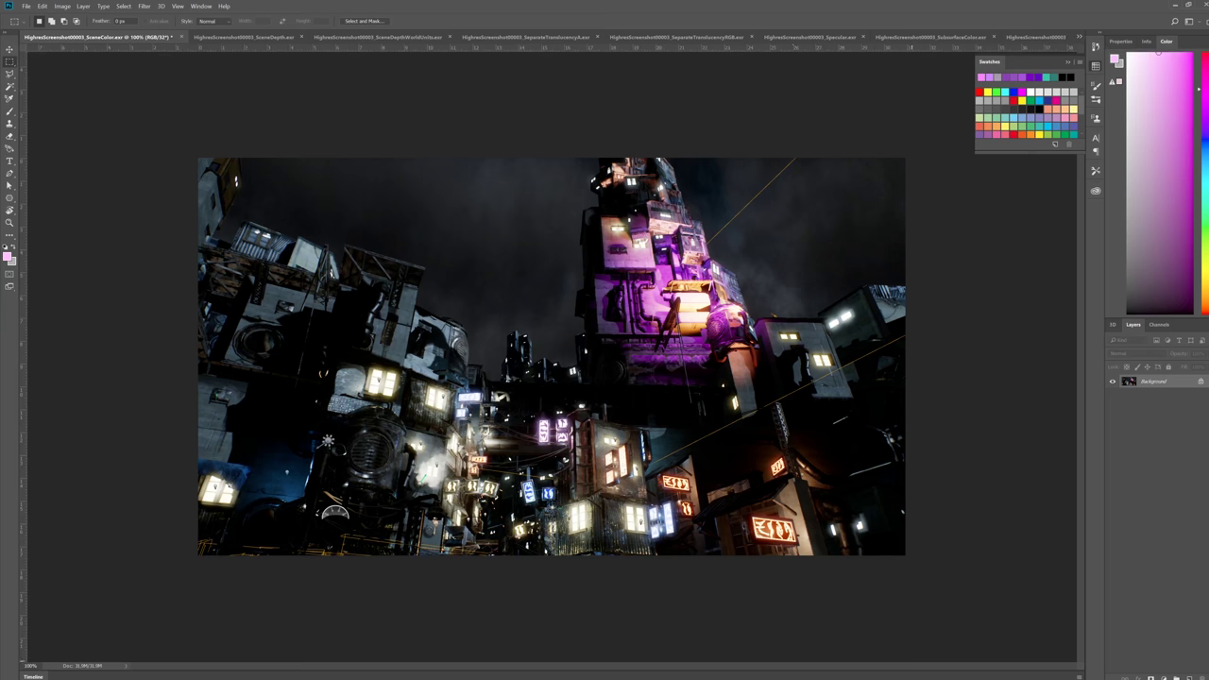
# - Switch to Unreal Editor, compare its viewport with the darkened SceneColor image, and minimise it to return to Photoshop
pyautogui.click(889, 676)
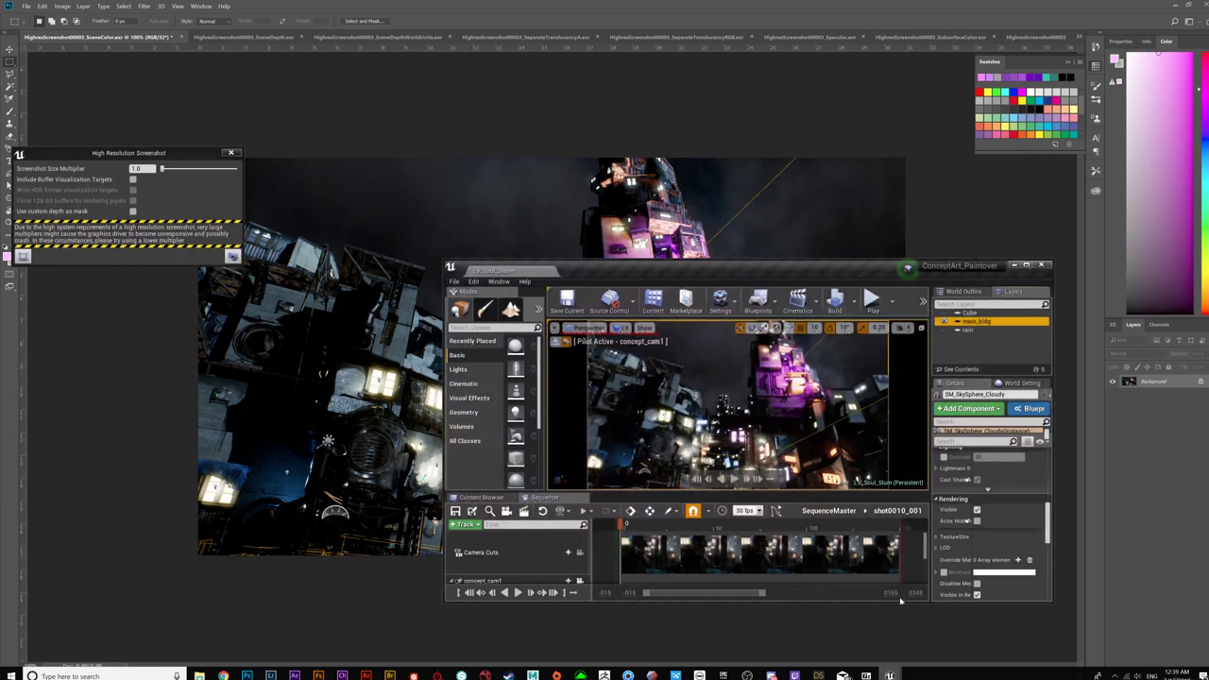
pyautogui.moveTo(836, 264); pyautogui.dragTo(1097, 240)
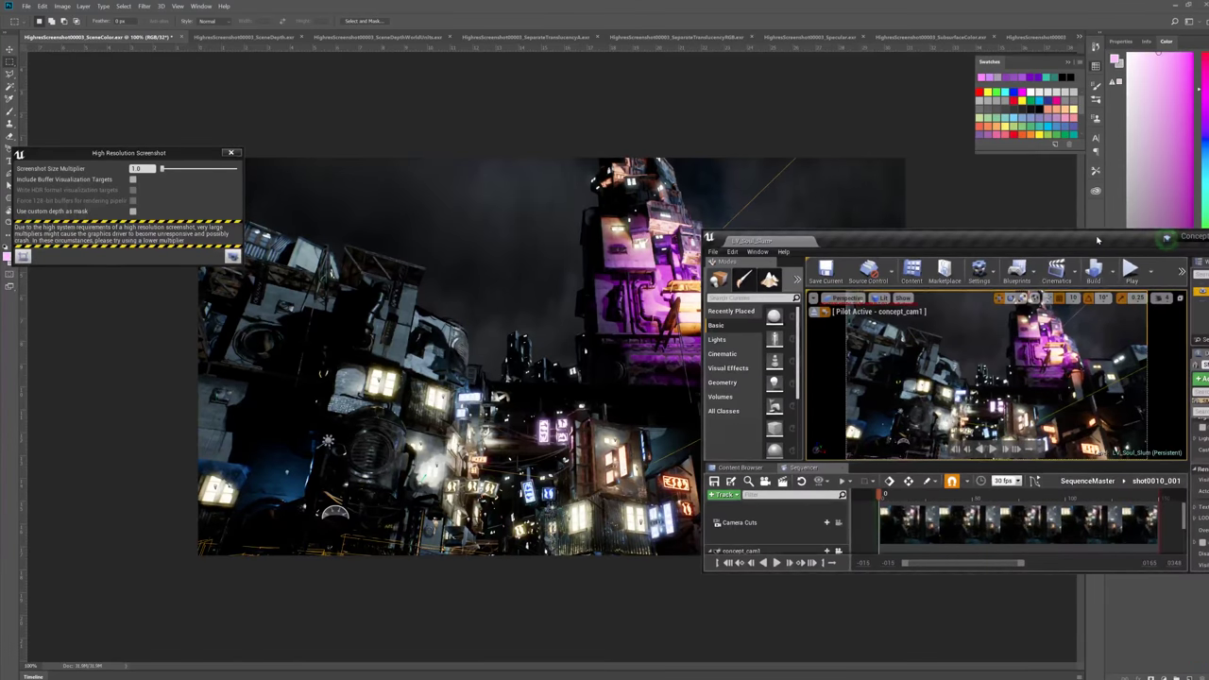
pyautogui.moveTo(1097, 240); pyautogui.dragTo(359, 276)
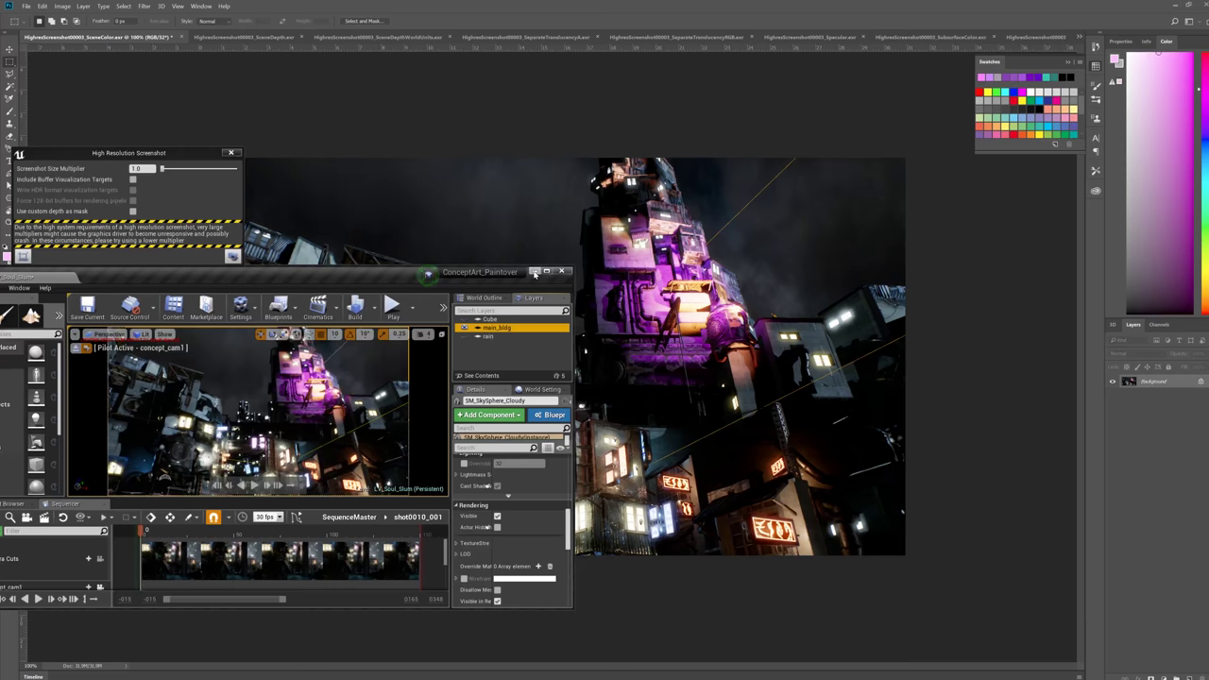
pyautogui.click(535, 272)
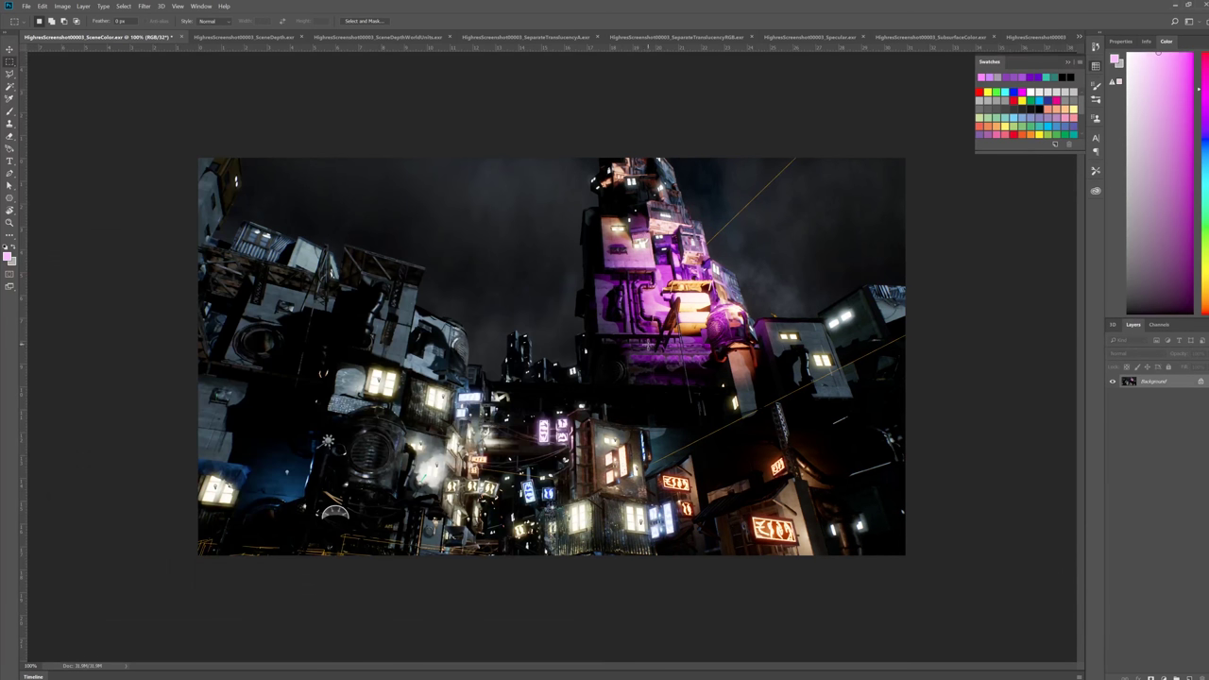
# - Compare SceneColor with SceneDepth and review the depth, translucency, Specular and SubsurfaceColor passes, ending on WorldNormal
pyautogui.click(238, 37)
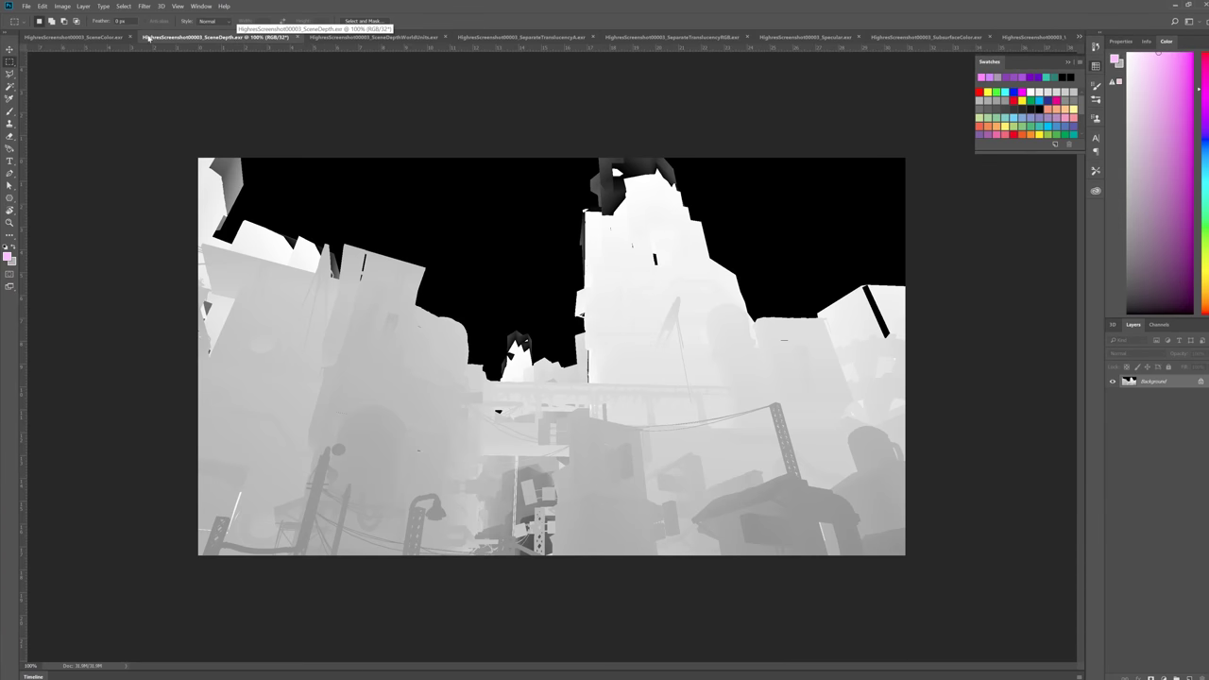
pyautogui.click(75, 38)
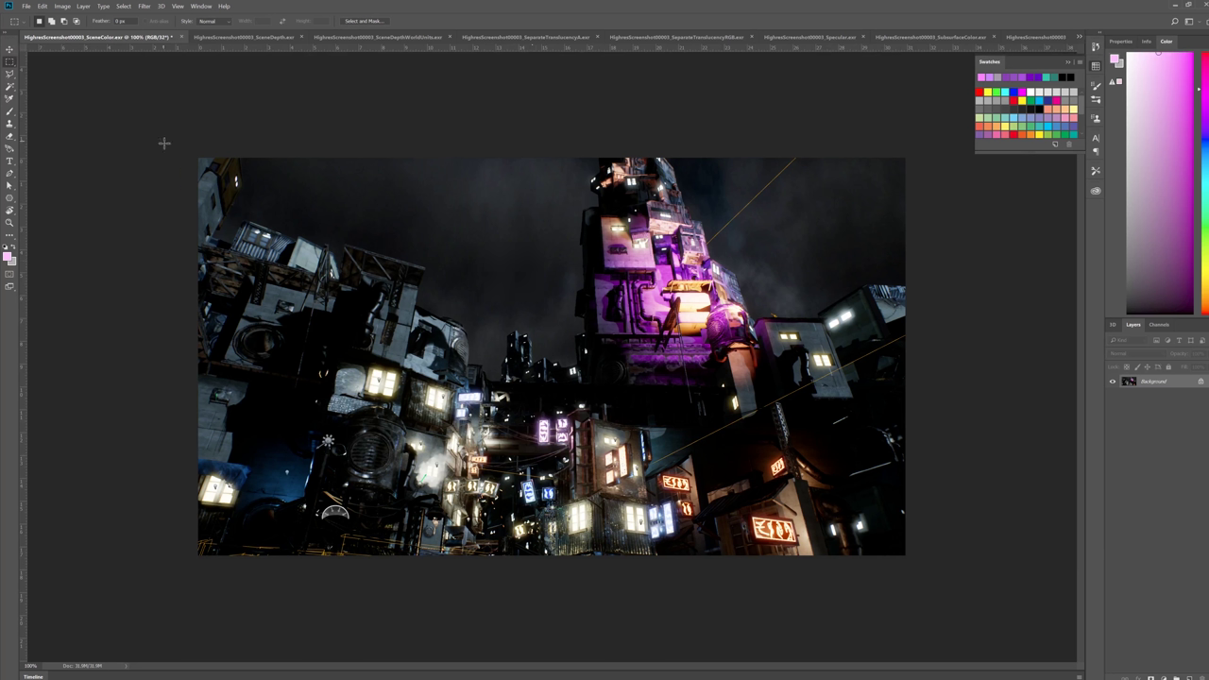
pyautogui.click(246, 37)
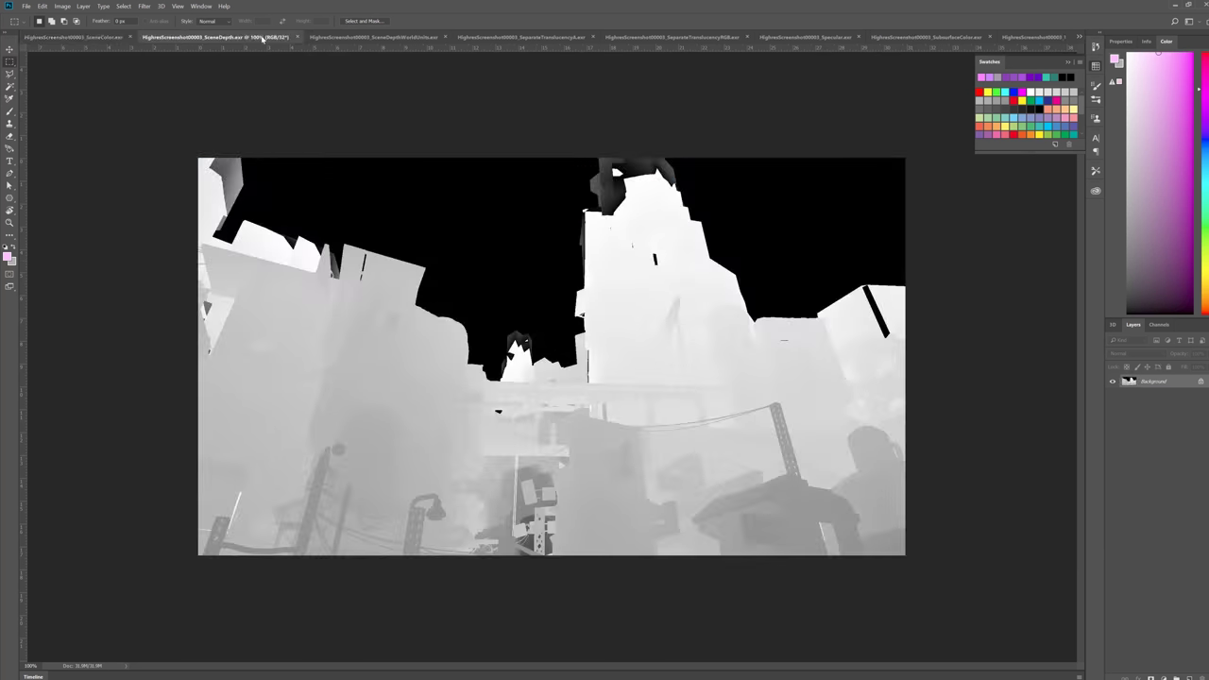
pyautogui.click(381, 38)
pyautogui.click(511, 38)
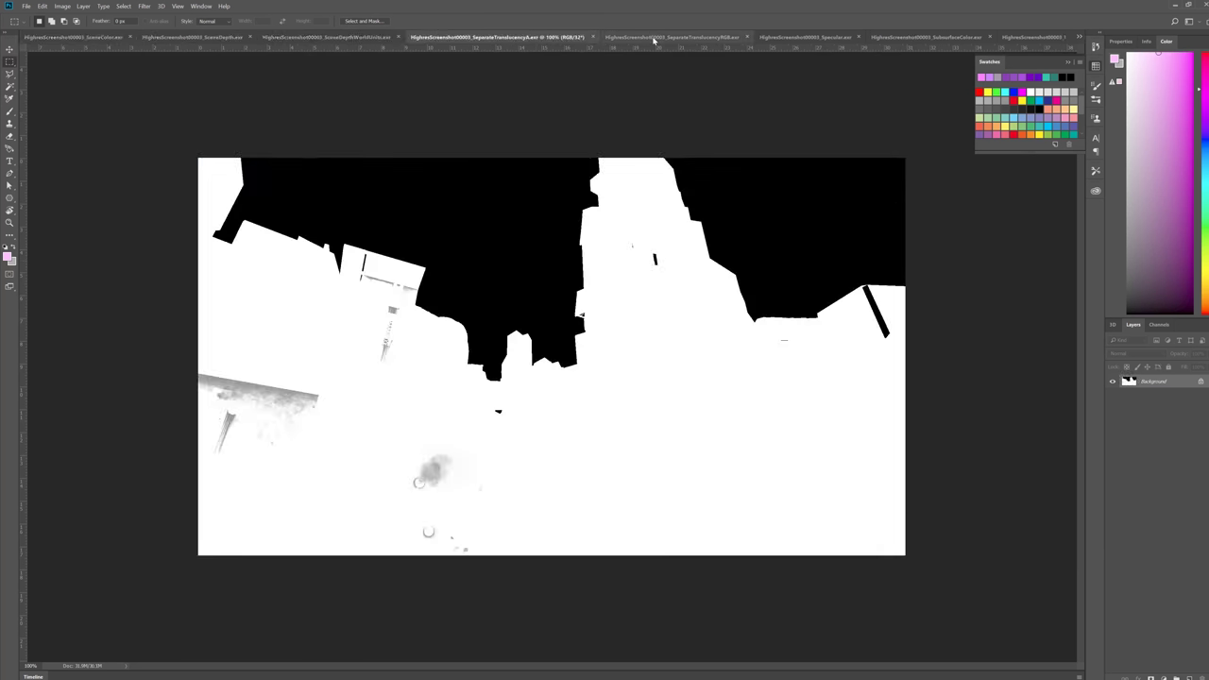
pyautogui.click(652, 38)
pyautogui.click(782, 38)
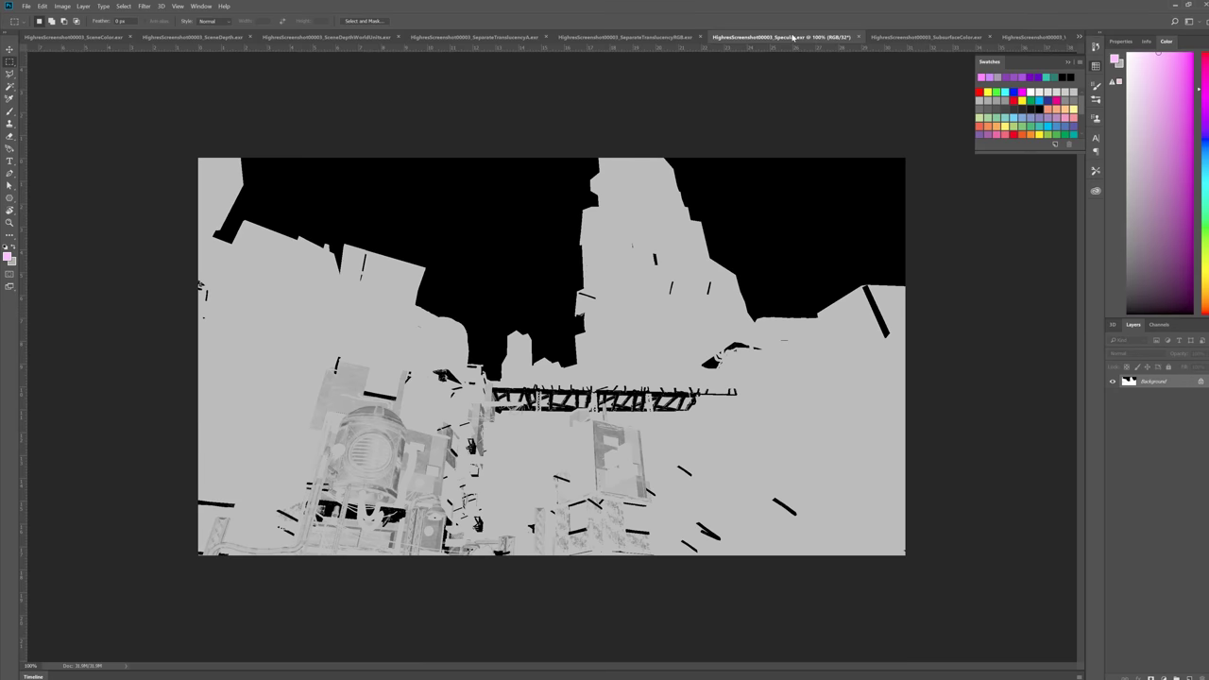
pyautogui.click(922, 40)
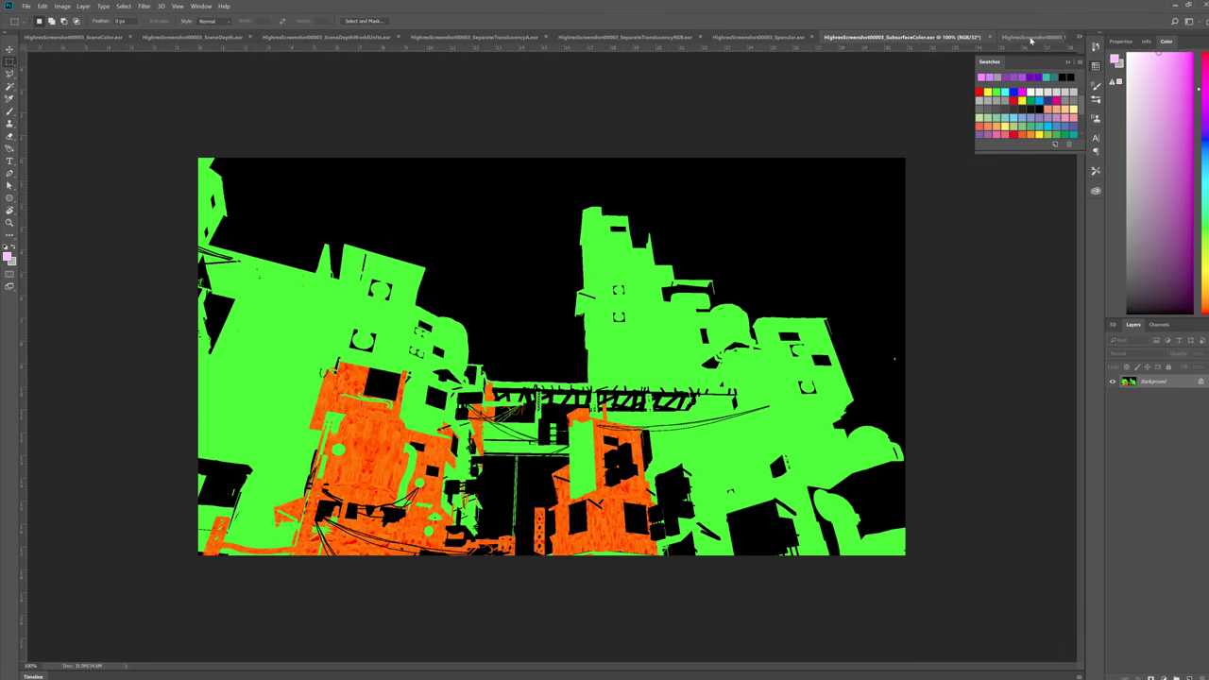
pyautogui.click(1031, 39)
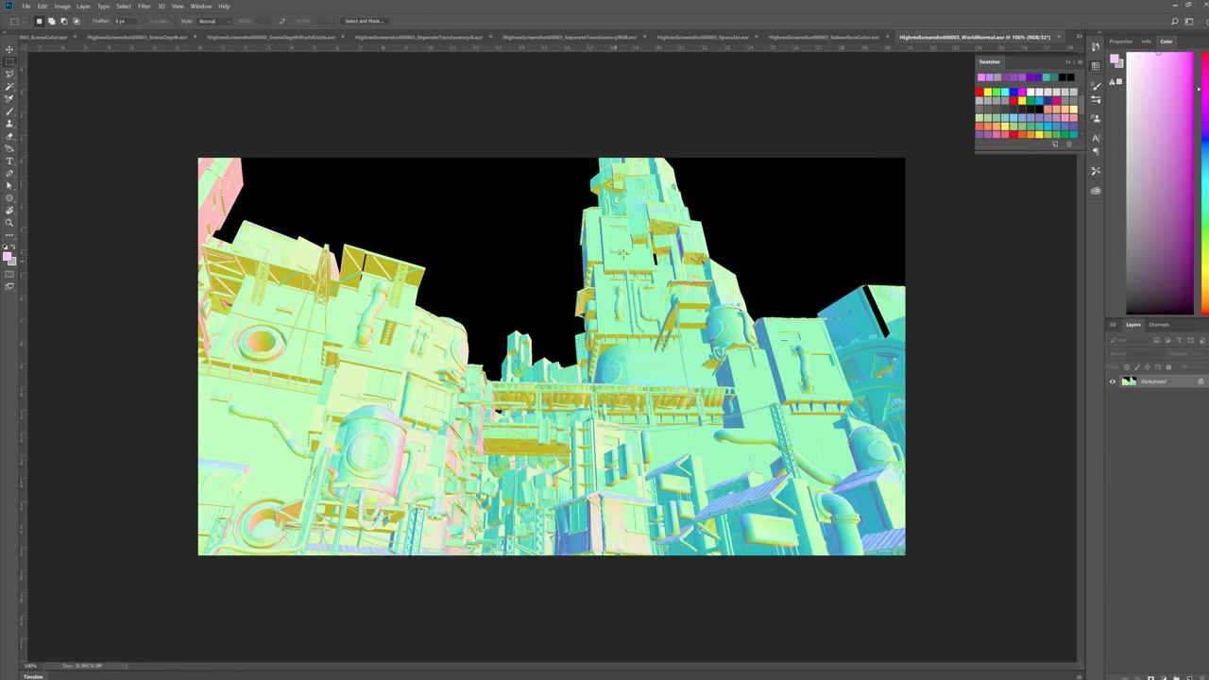
pyautogui.click(840, 38)
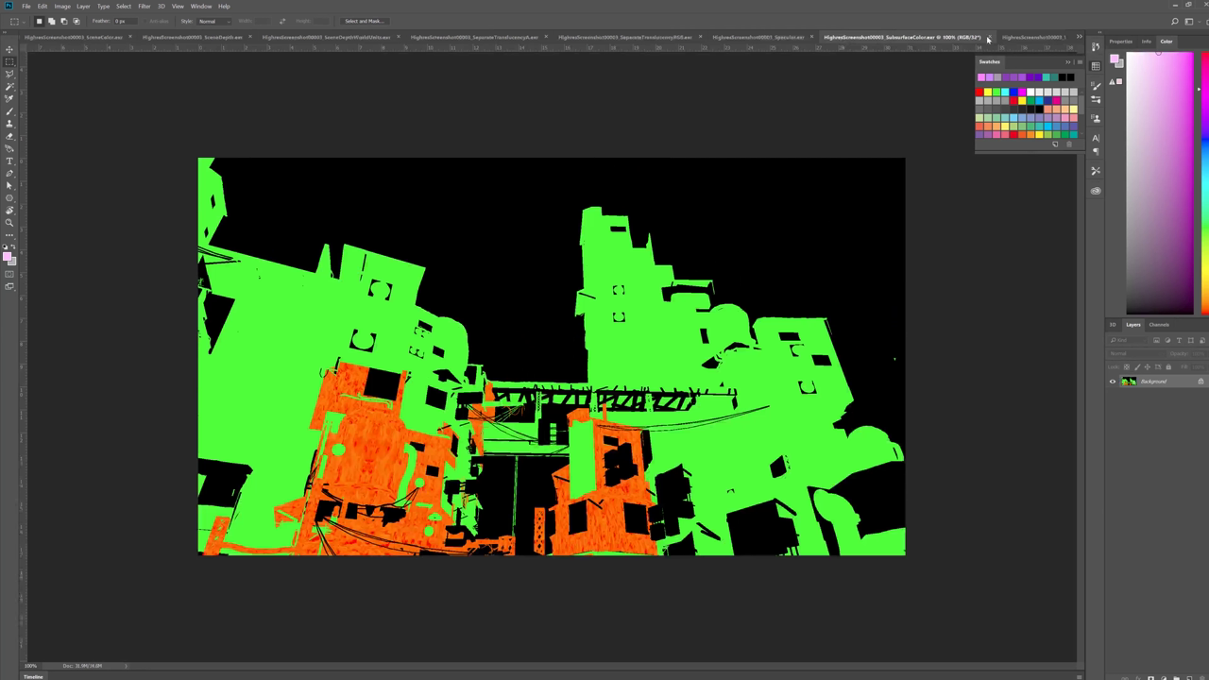
pyautogui.click(1039, 37)
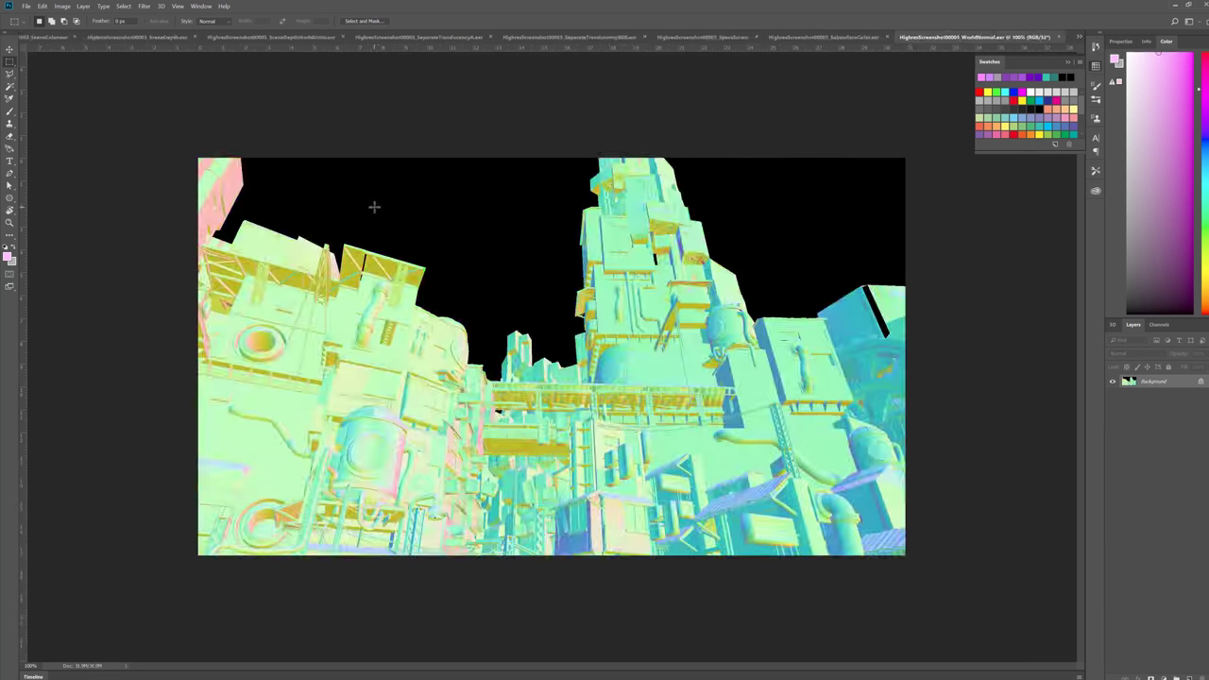
# - Try to select the black sky of the WorldNormal pass with the Magic Wand
pyautogui.press('w')
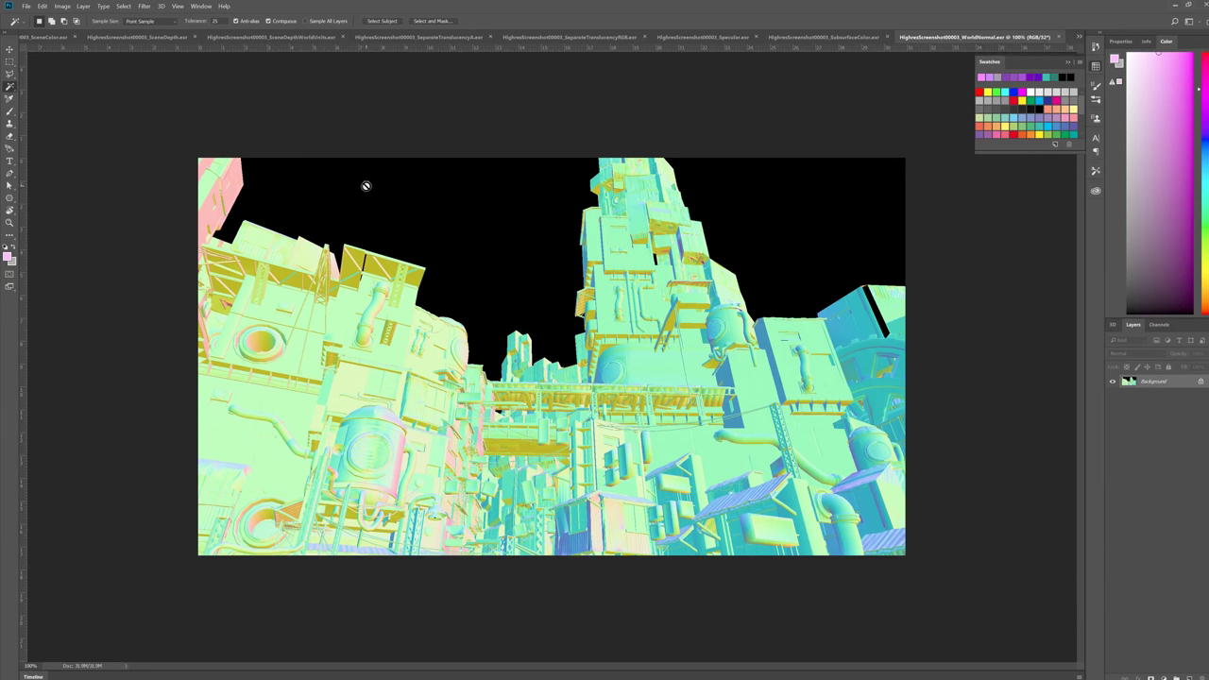
pyautogui.click(382, 201)
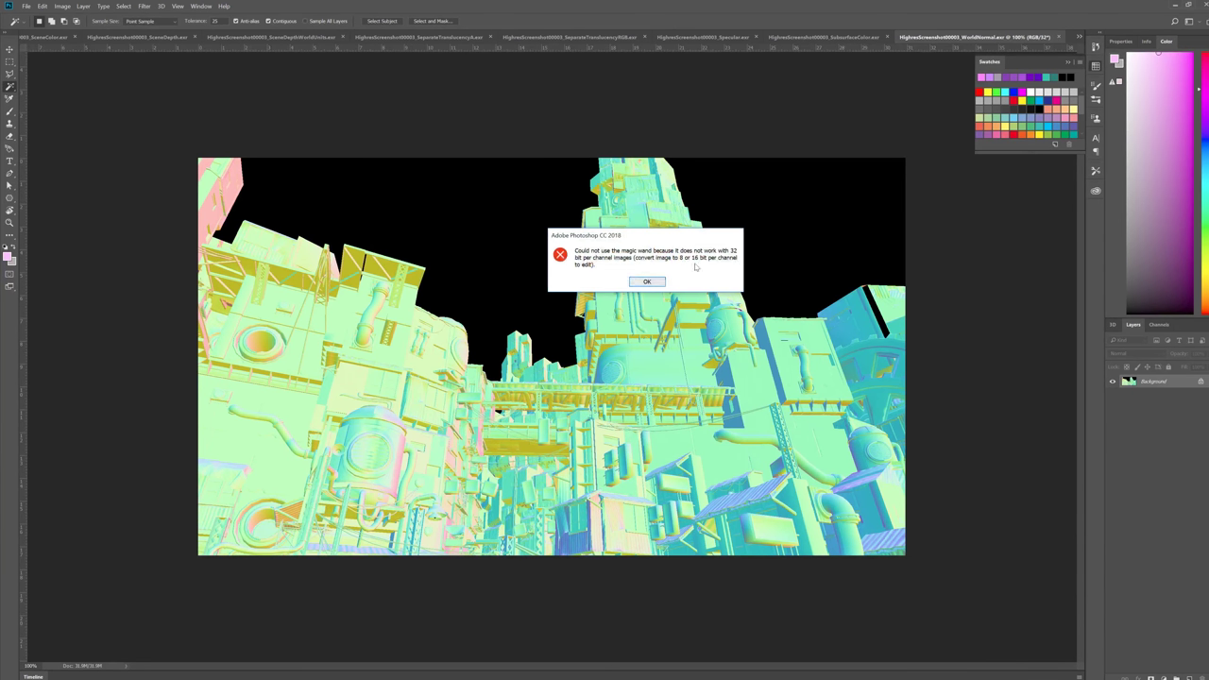
pyautogui.click(647, 281)
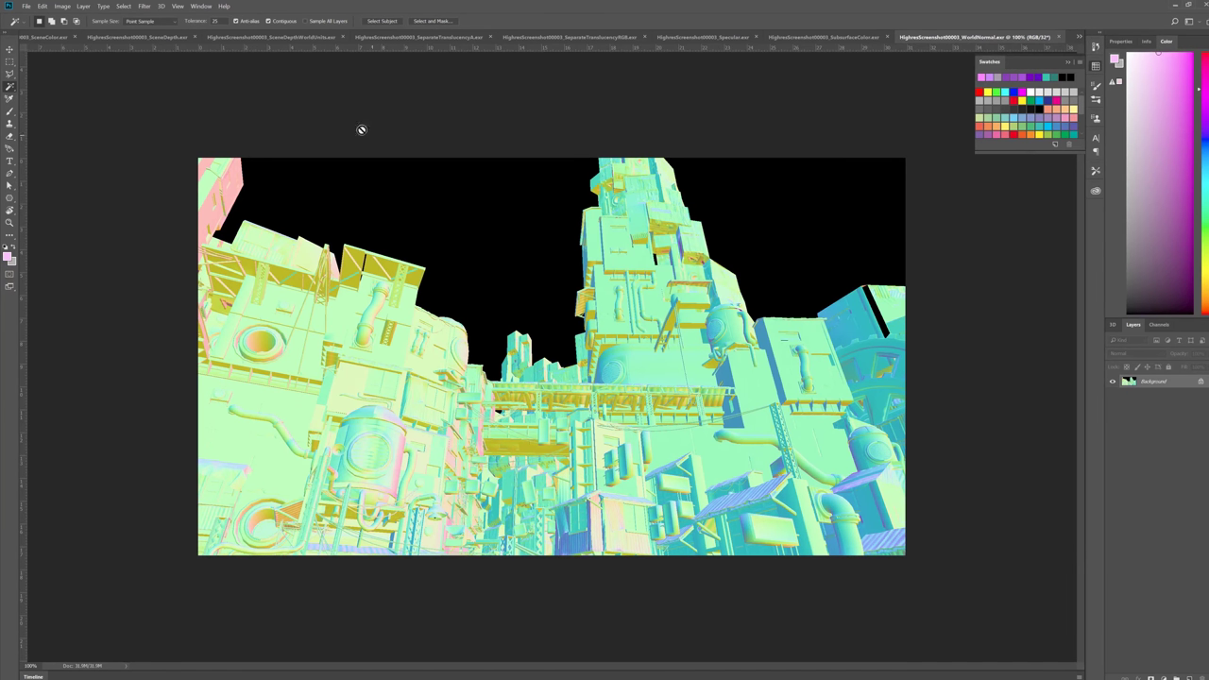
# - Convert the WorldNormal image to 8 bits per channel, accepting the default Local Adaptation HDR Toning settings
pyautogui.click(81, 7)
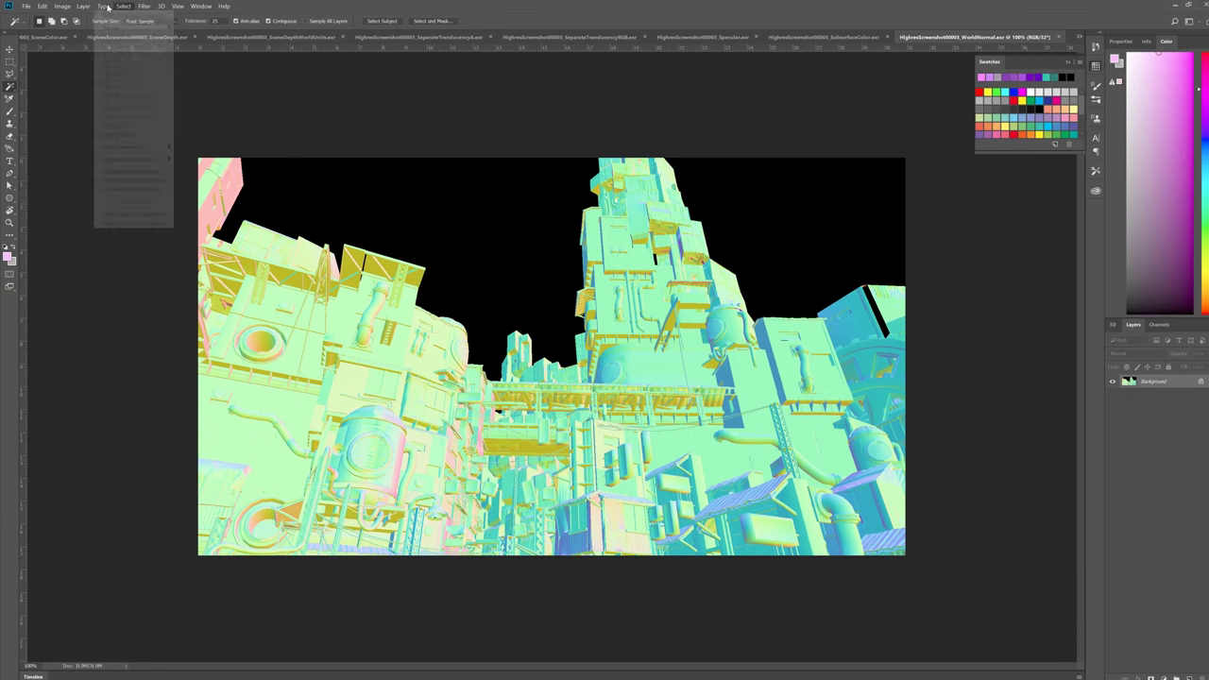
pyautogui.moveTo(66, 16)
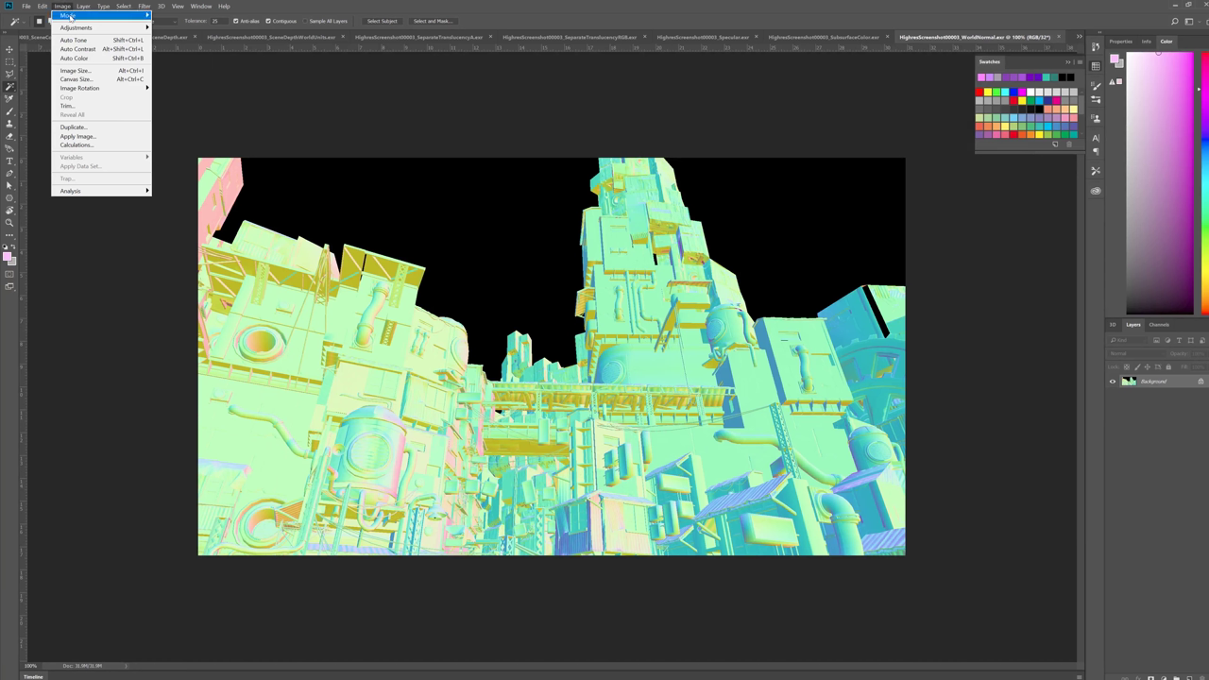
pyautogui.moveTo(113, 17)
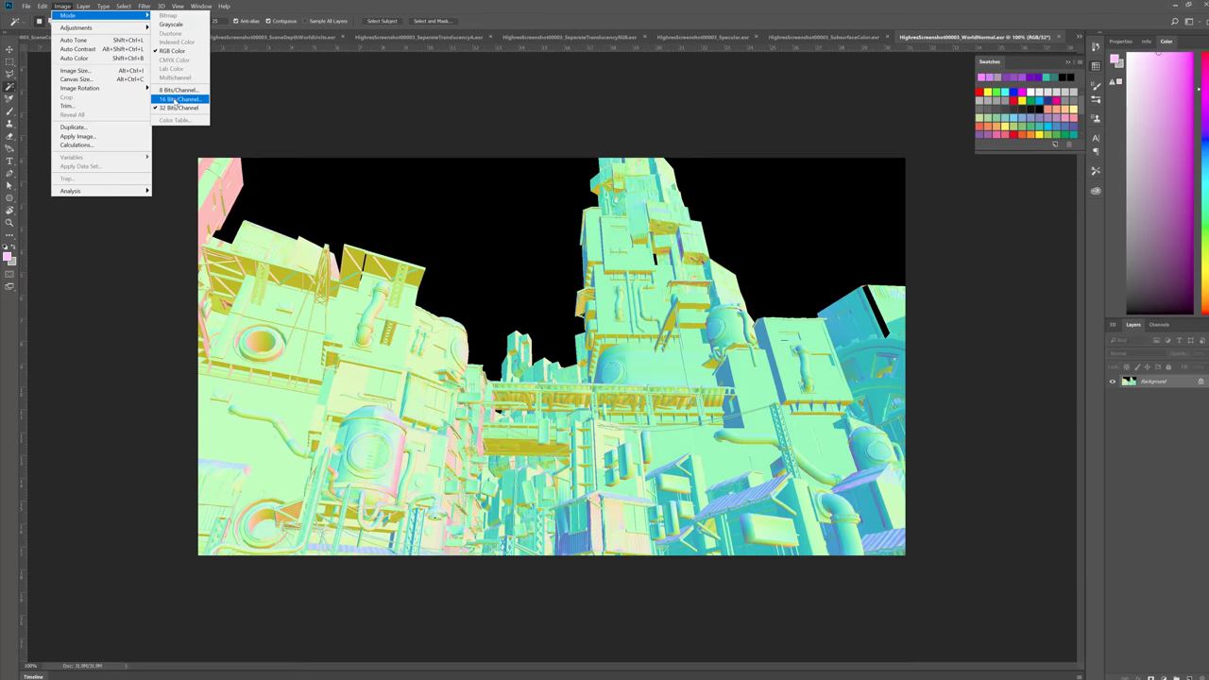
pyautogui.click(179, 98)
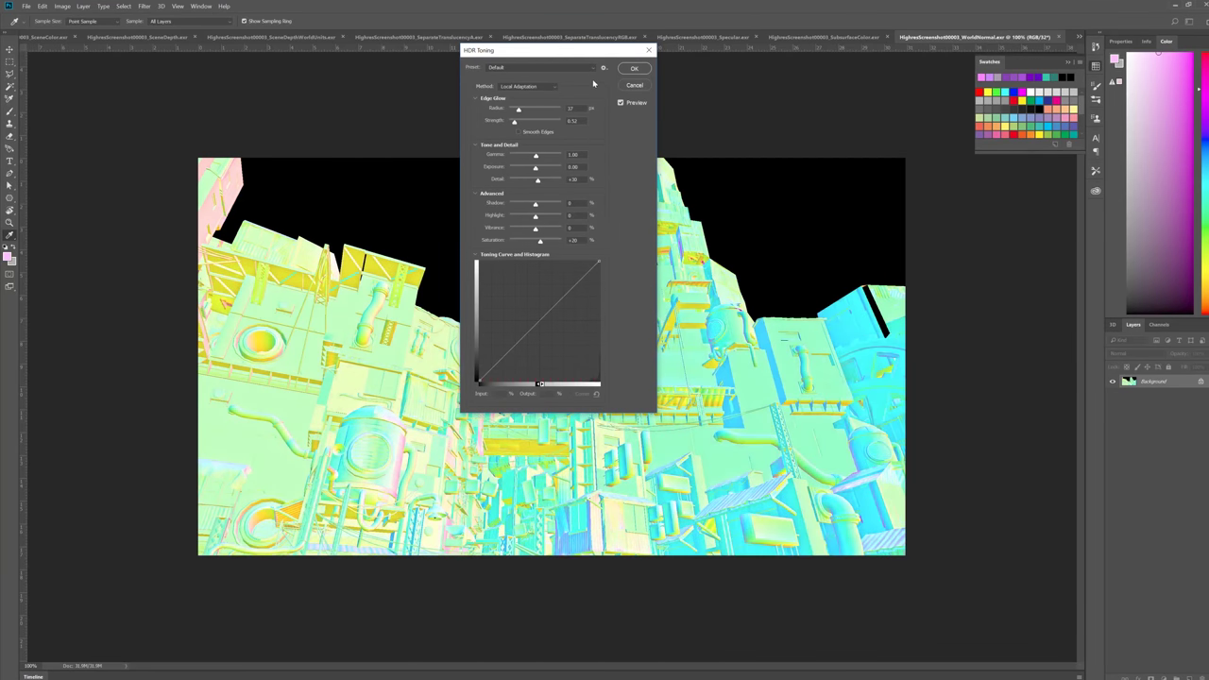
pyautogui.click(631, 69)
# - Select the black sky areas of the WorldNormal image with the Magic Wand and switch to the lasso for refining the selection
pyautogui.press('m')
pyautogui.click(11, 87)
pyautogui.click(369, 195)
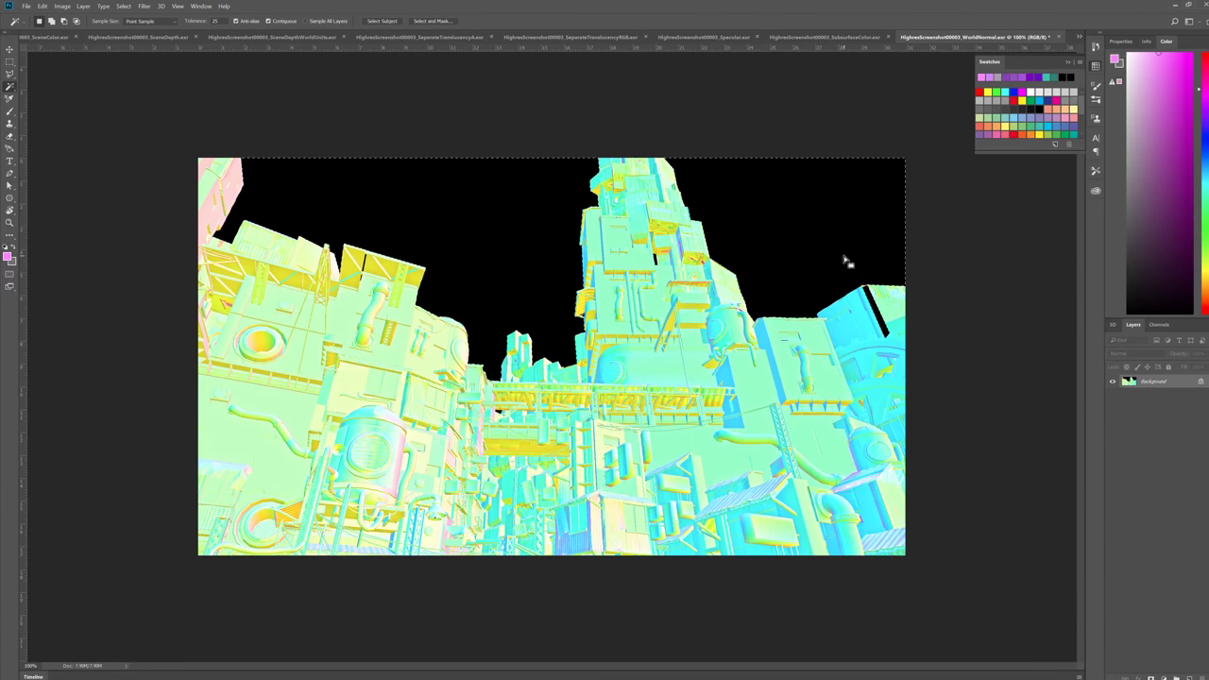
pyautogui.press('b')
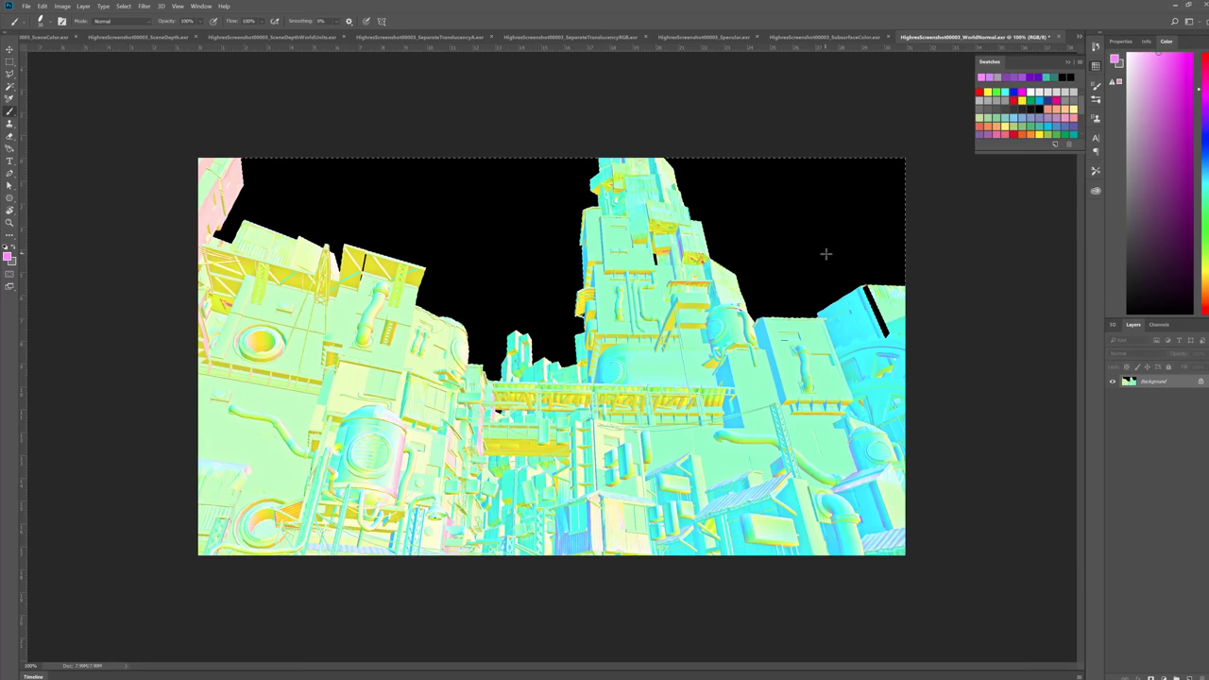
pyautogui.press('l')
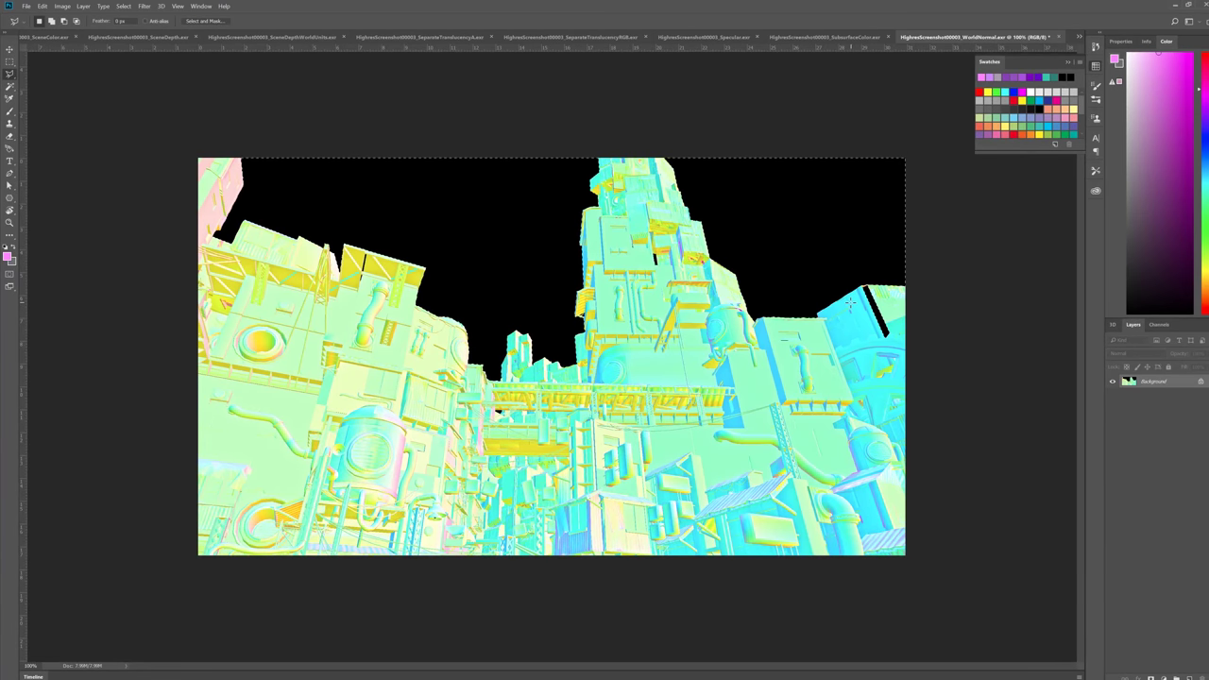
# - Copy the selected black sky from WorldNormal and paste it in place as a new layer in the SceneColor document
pyautogui.press('shift')
pyautogui.click(47, 38)
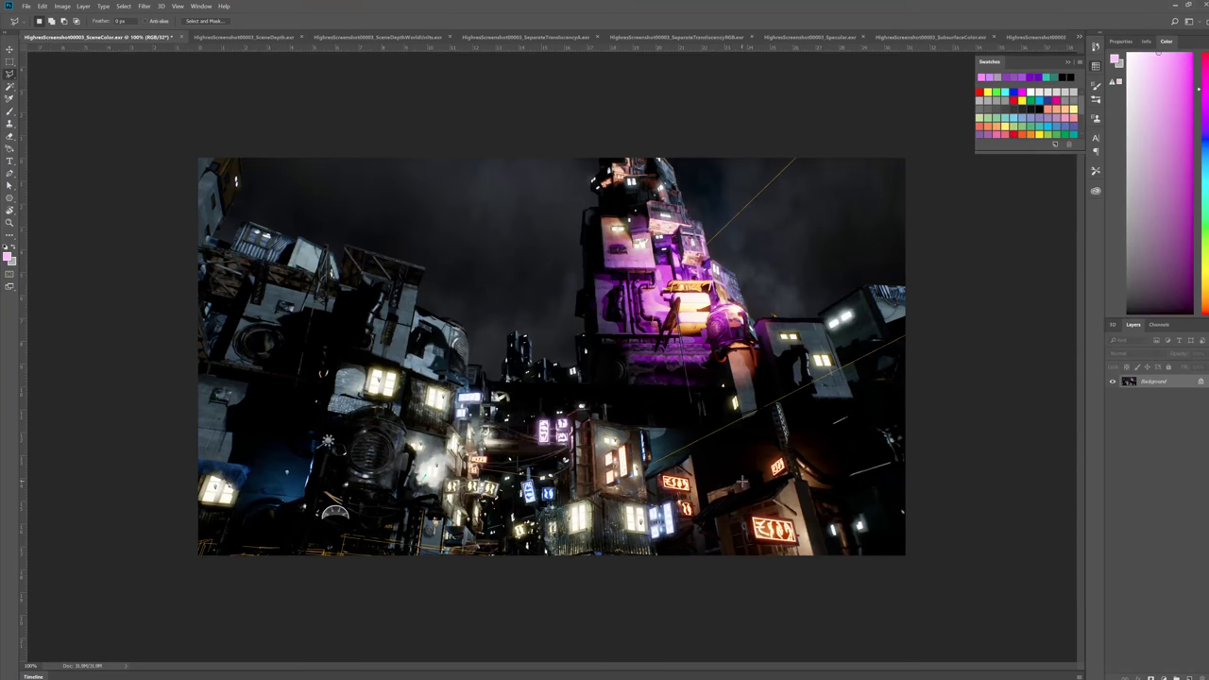
pyautogui.hotkey('ctrl', 'shift', 'v')
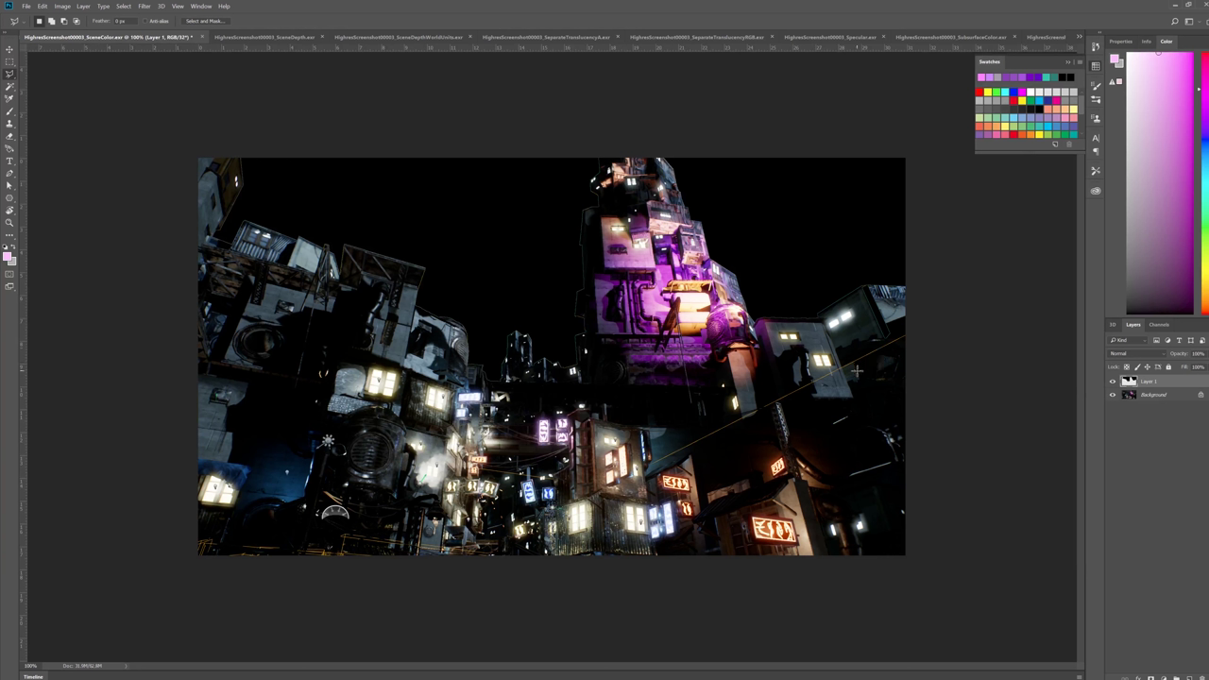
# - Hide the Background layer and erase the stray black sliver beside the right-hand rooftop on the pasted sky layer
pyautogui.press('e')
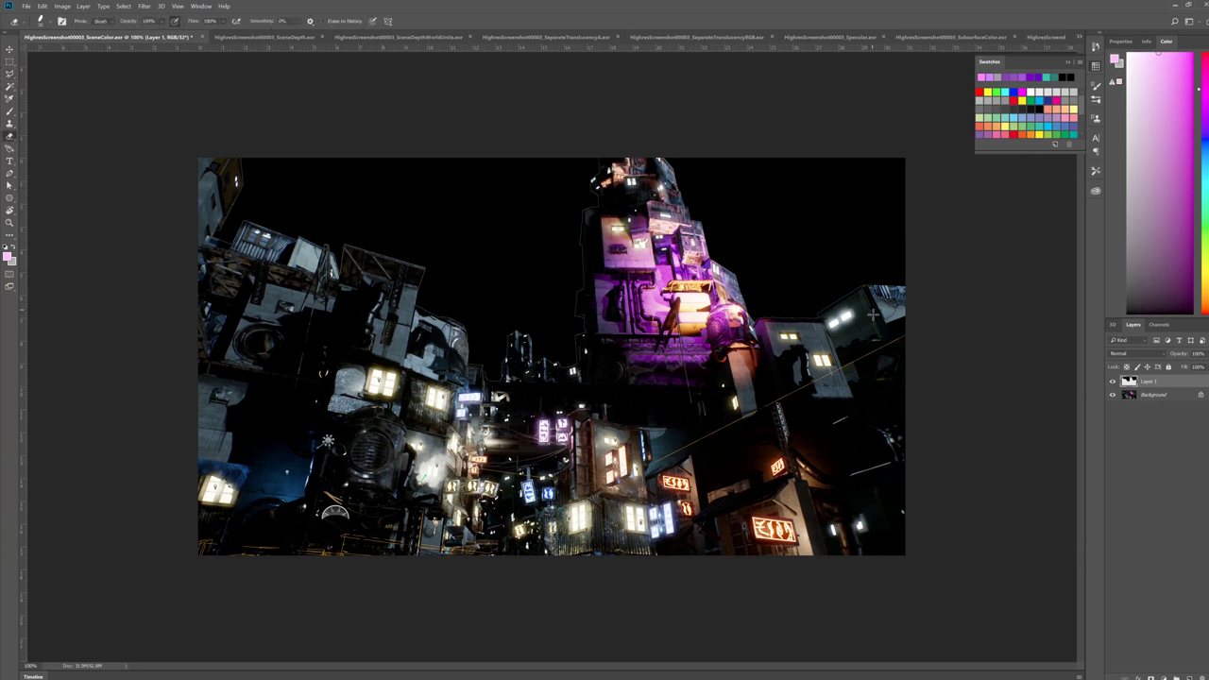
pyautogui.click(1113, 395)
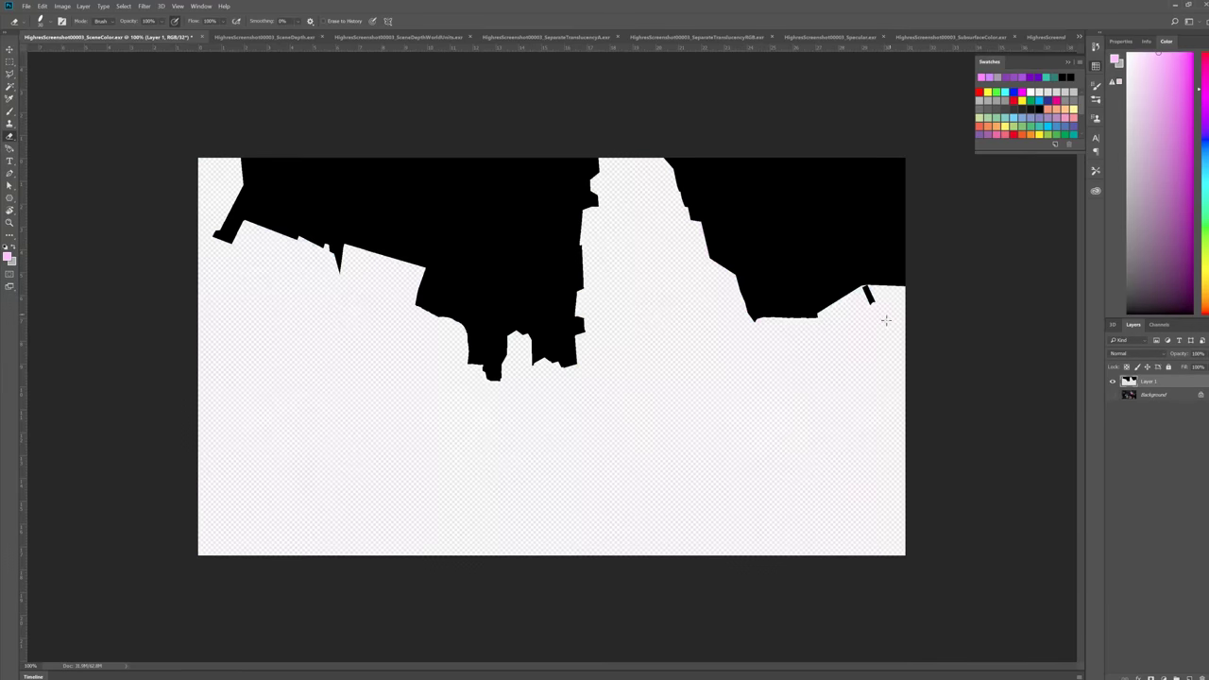
pyautogui.moveTo(885, 308)
pyautogui.mouseDown()
pyautogui.moveTo(866, 313)
pyautogui.moveTo(865, 293)
pyautogui.mouseUp()
pyautogui.keyDown('alt'); pyautogui.scroll(5, 861, 297); pyautogui.keyUp('alt')
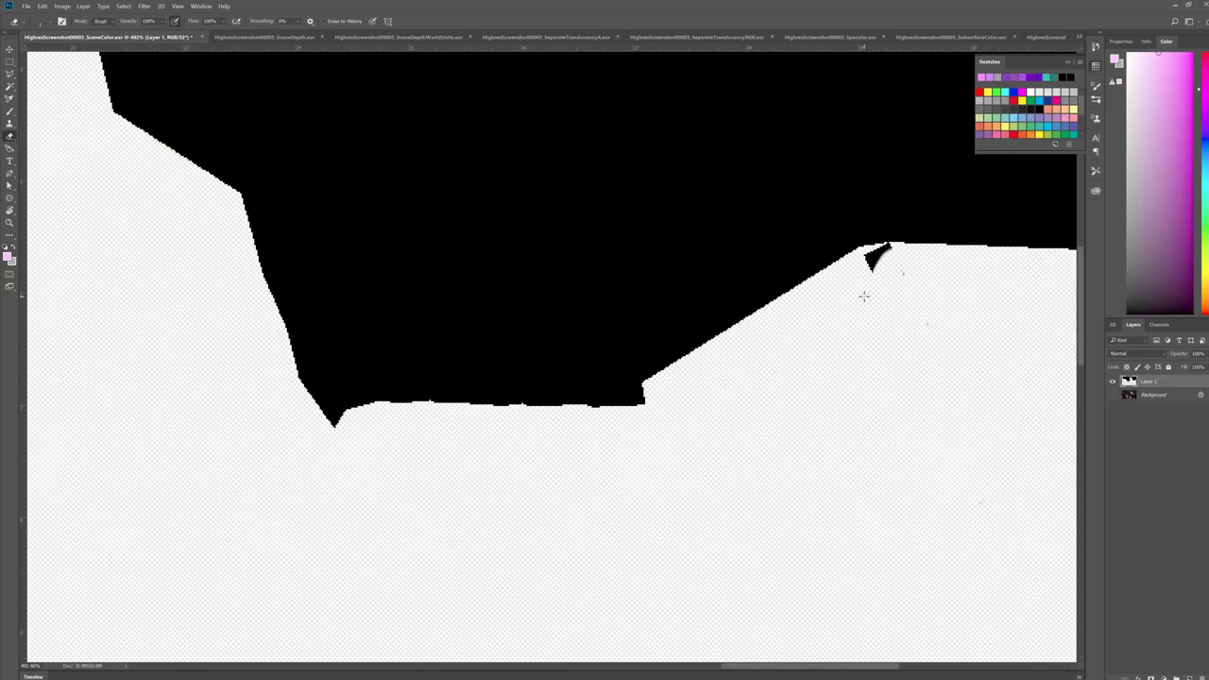
pyautogui.moveTo(861, 262)
pyautogui.mouseDown()
pyautogui.moveTo(879, 256)
pyautogui.moveTo(860, 254)
pyautogui.mouseUp()
pyautogui.keyDown('alt'); pyautogui.scroll(-10, 853, 337); pyautogui.keyUp('alt')
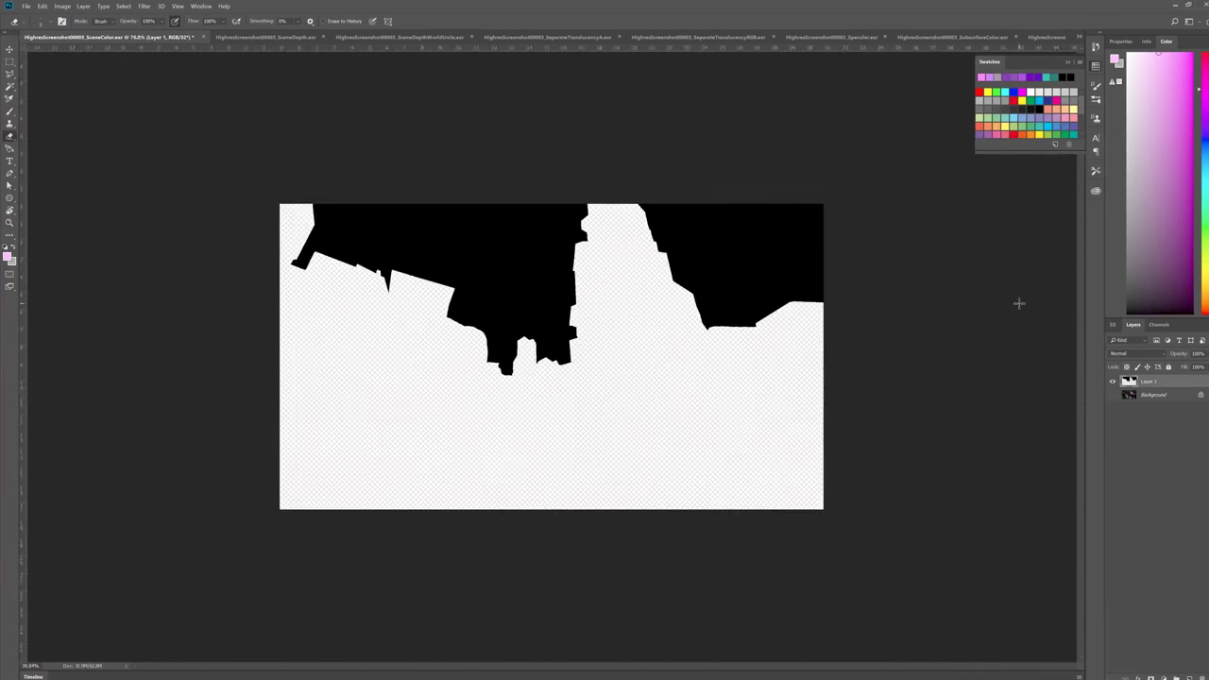
# - Show the Background layer again and compare the image with and without the black sky layer along the roof edges
pyautogui.click(1112, 395)
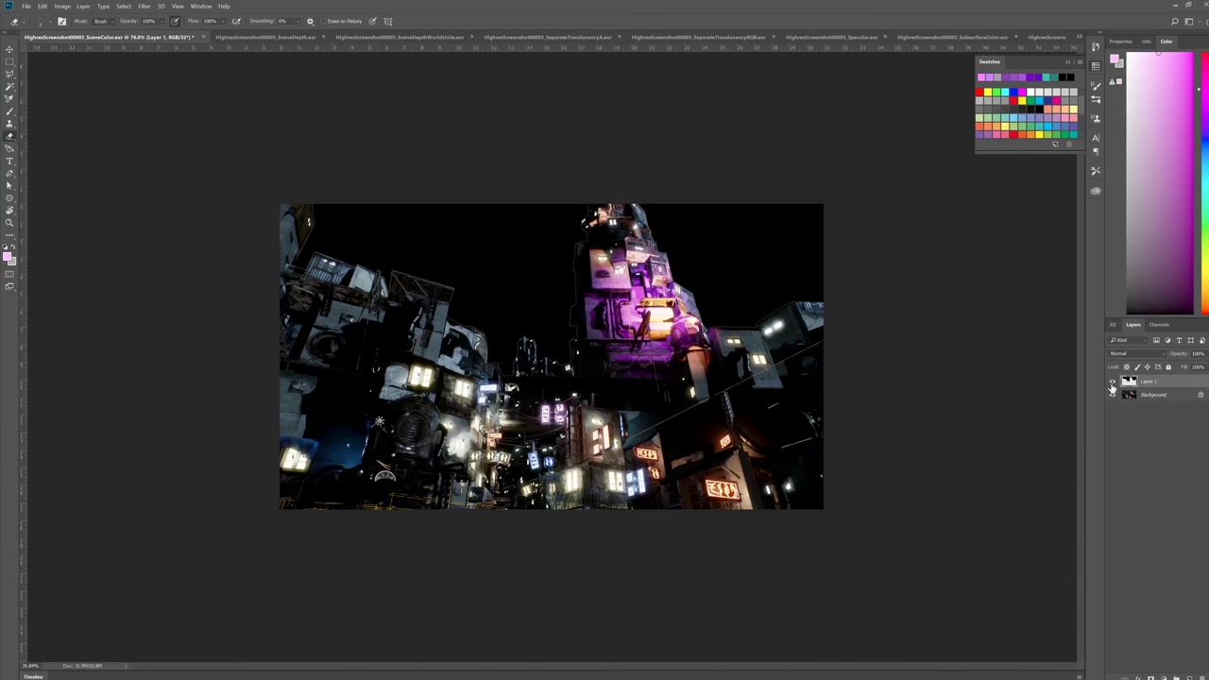
pyautogui.keyDown('alt'); pyautogui.scroll(8, 560, 307); pyautogui.keyUp('alt')
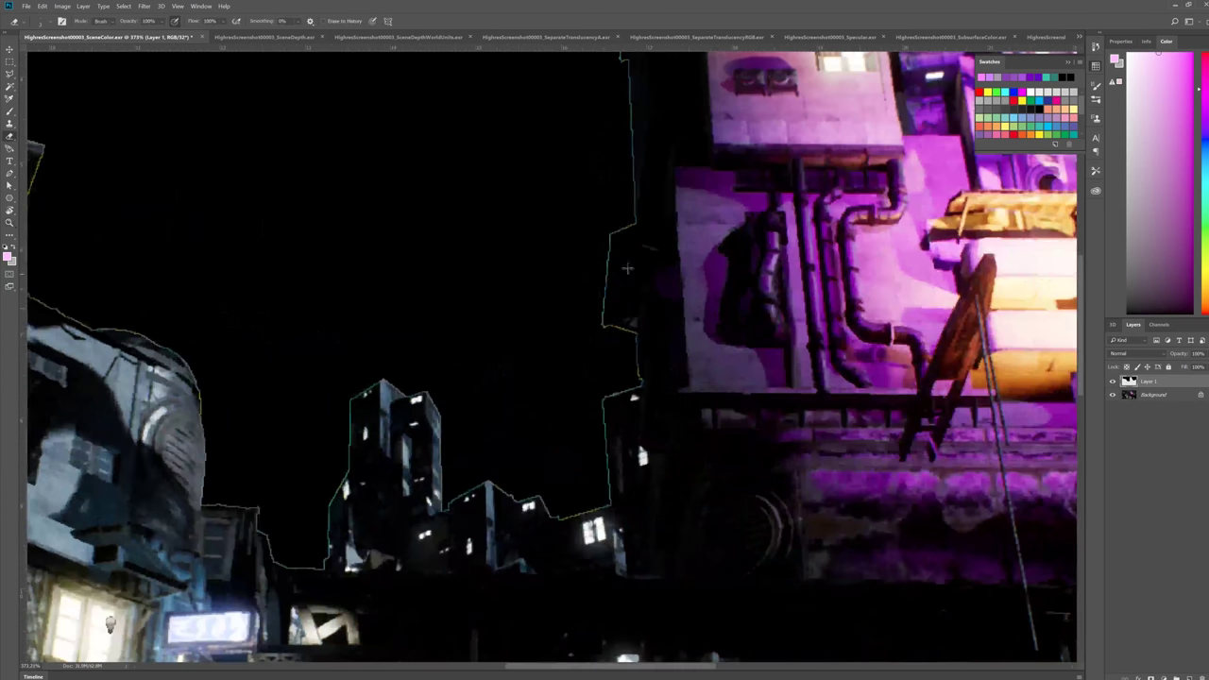
pyautogui.keyDown('alt'); pyautogui.scroll(-7, 591, 327); pyautogui.keyUp('alt')
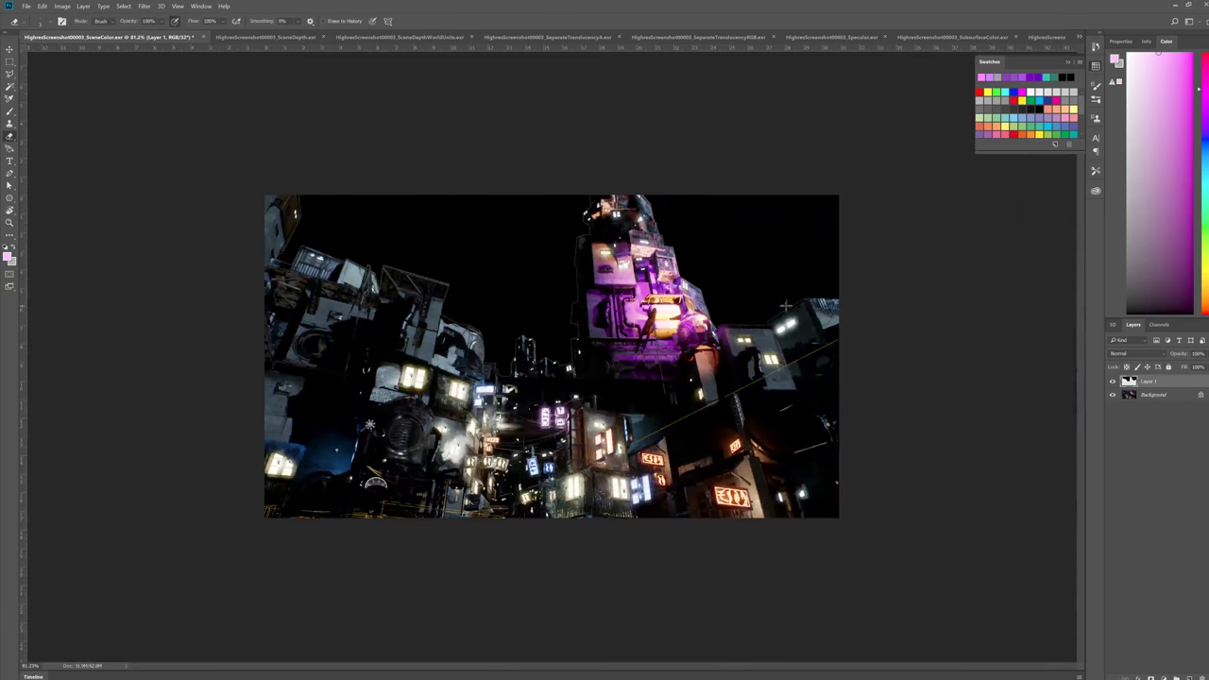
pyautogui.click(1112, 381)
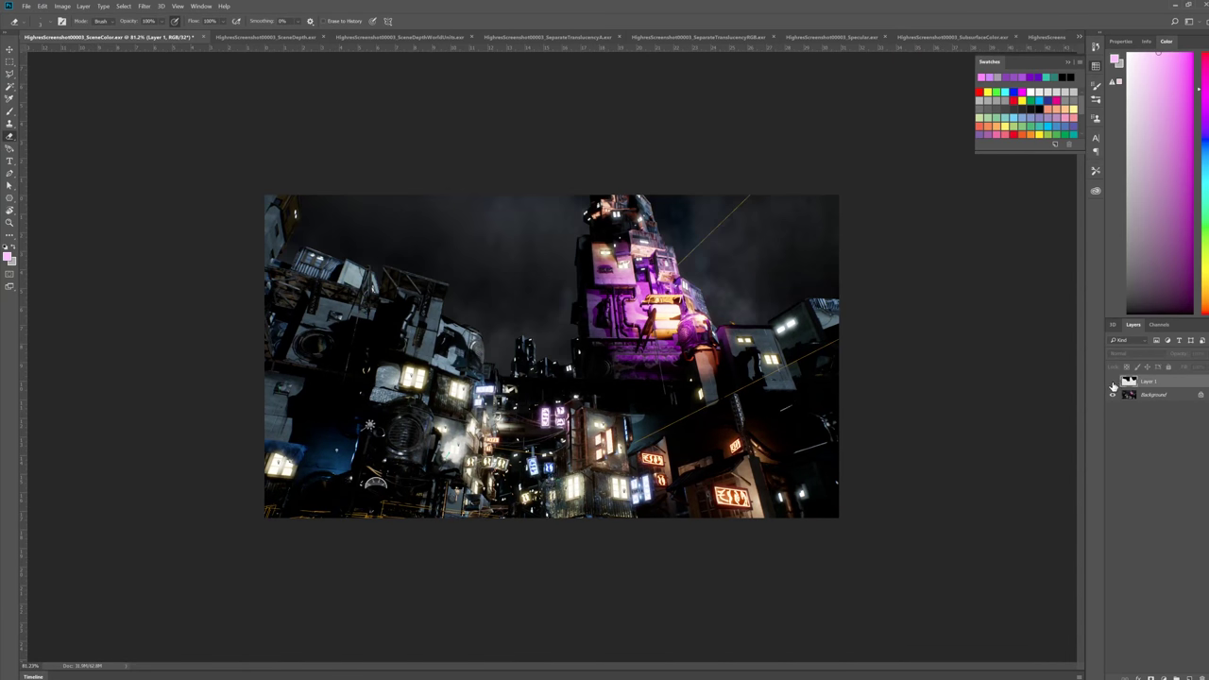
pyautogui.click(1113, 382)
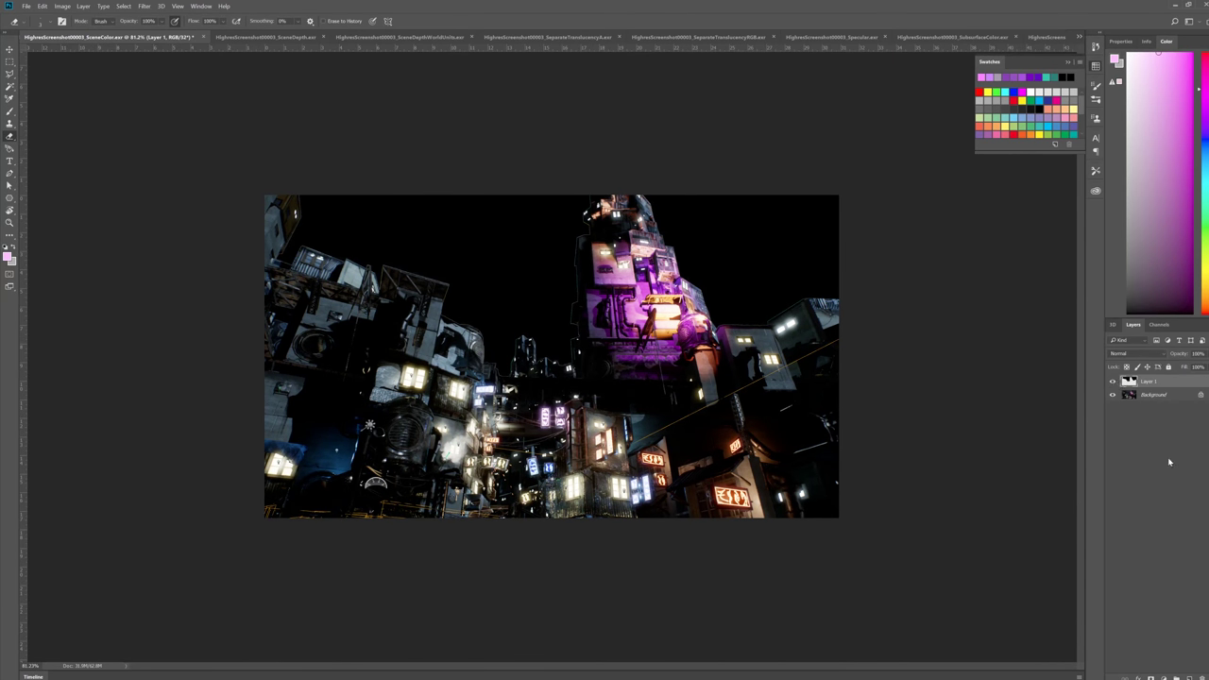
# - Add a new empty layer above the black sky layer and make it a clipping mask of that layer
pyautogui.click(1186, 676)
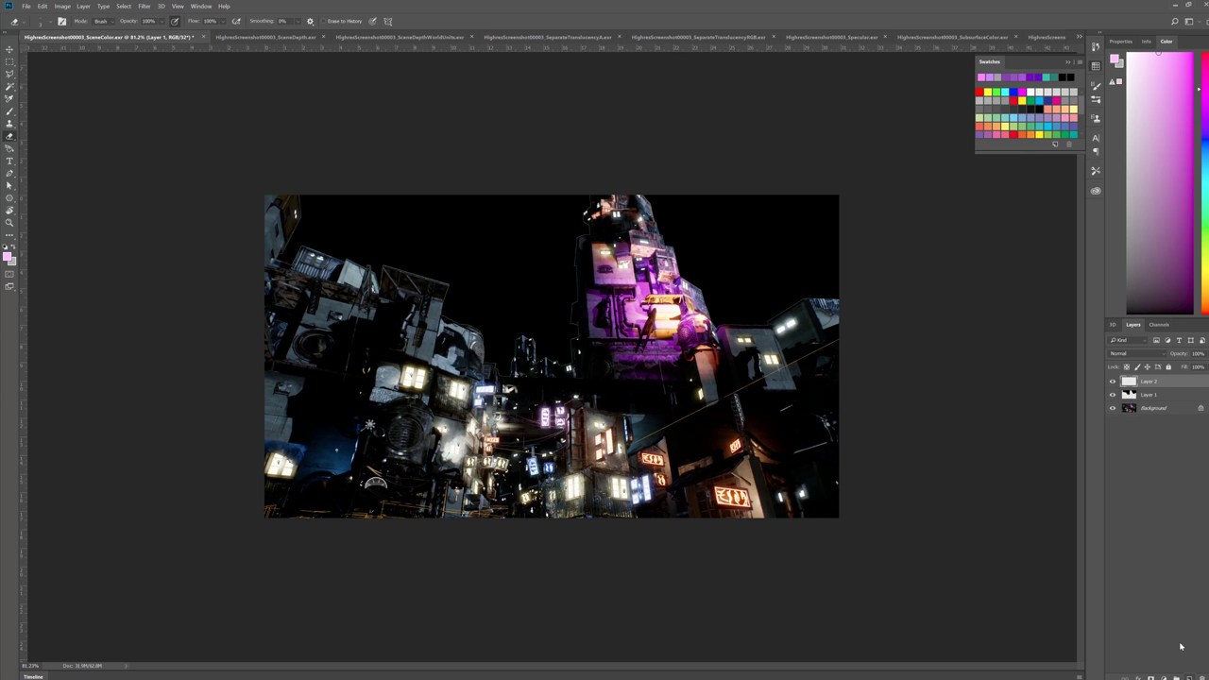
pyautogui.rightClick(1171, 389)
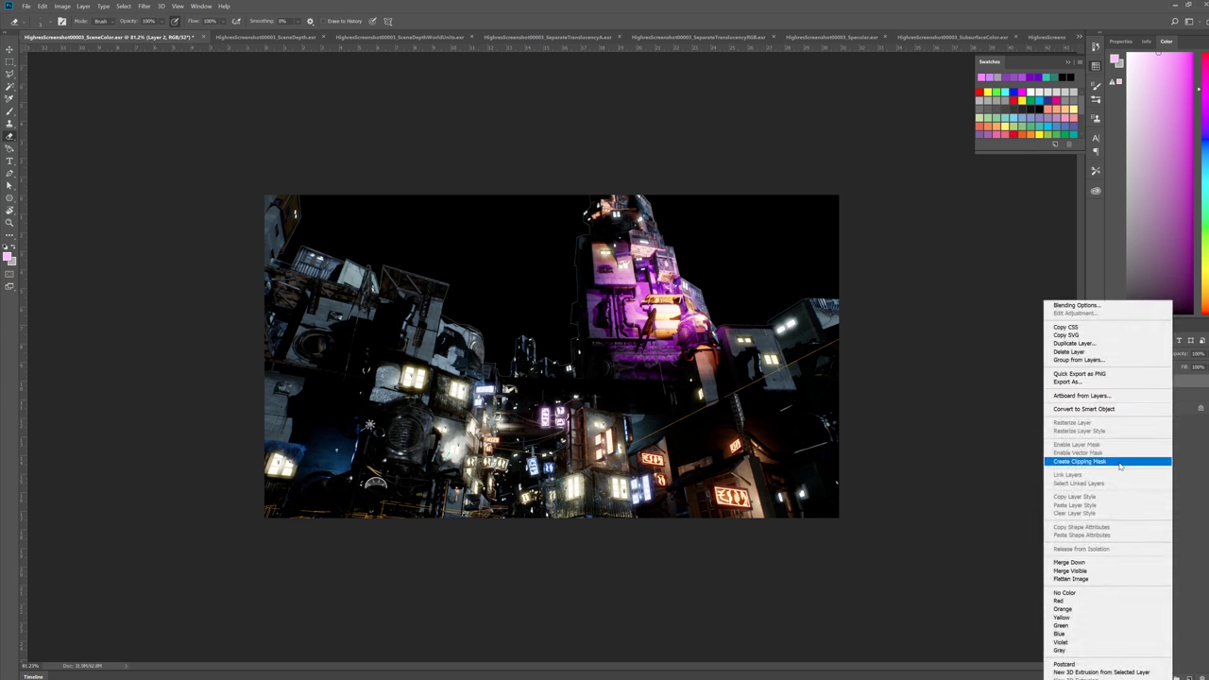
pyautogui.click(1120, 463)
# - Choose the Hard Round 79 1 brush preset for painting on the clipped layer
pyautogui.press('b')
pyautogui.hotkey('ctrl', '+')
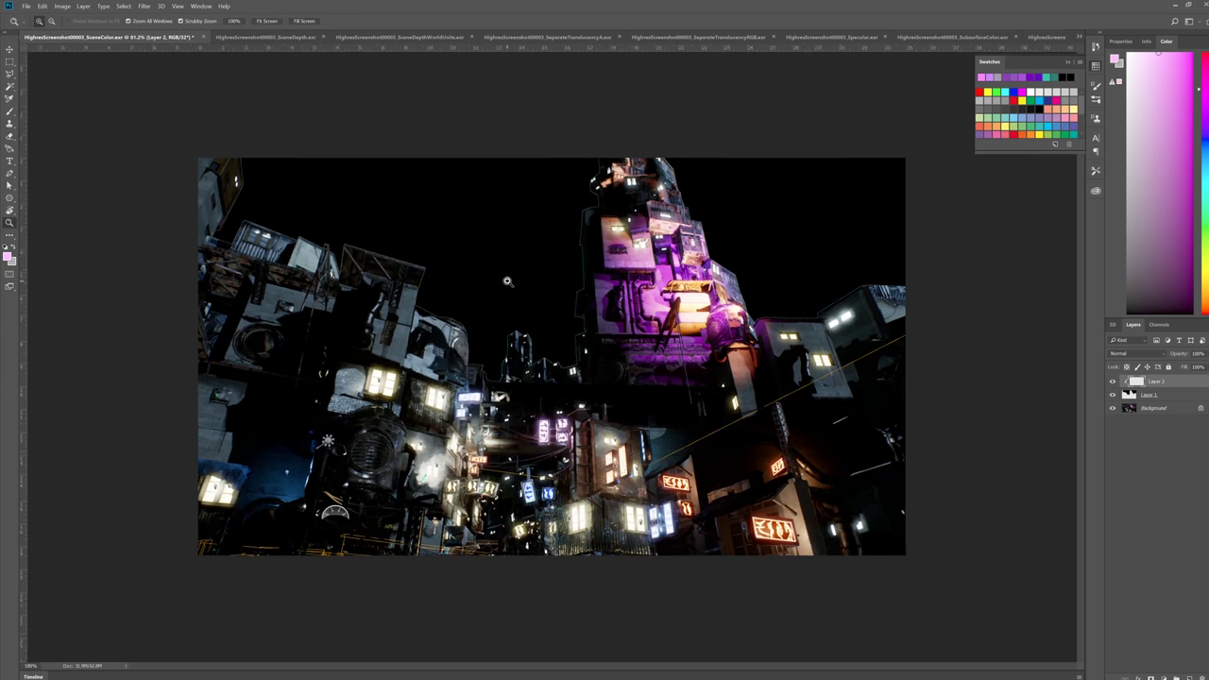
pyautogui.rightClick(479, 242)
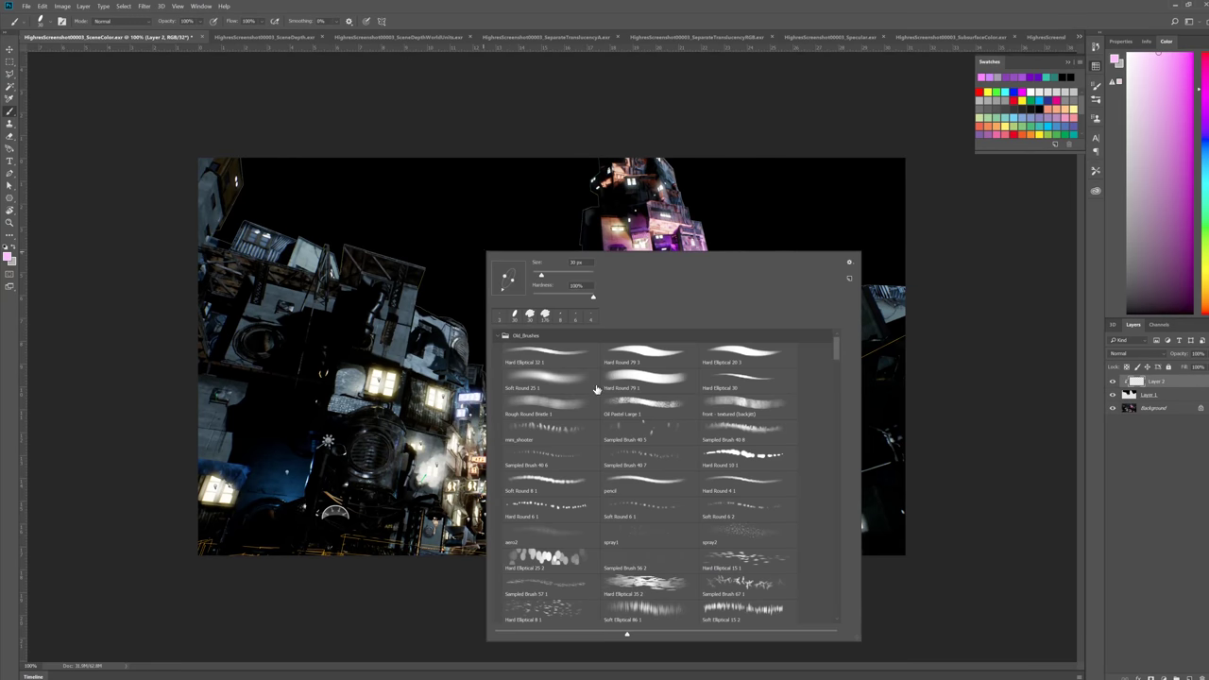
pyautogui.click(628, 380)
pyautogui.click(381, 567)
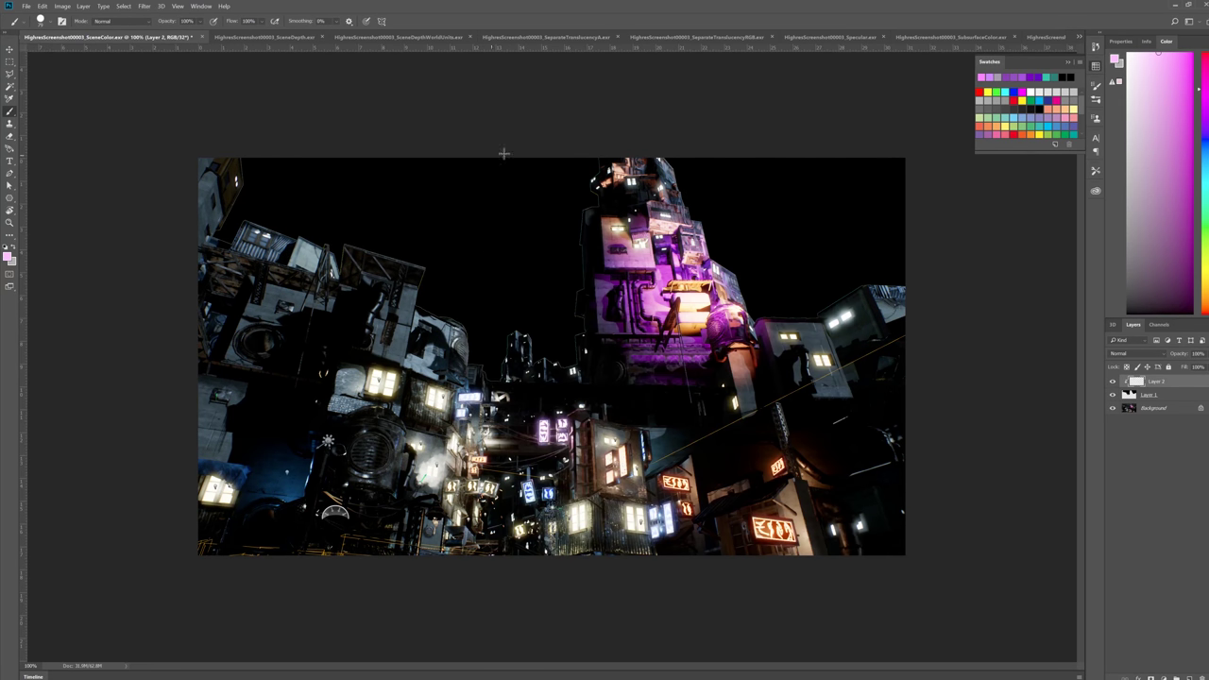
# - Sample a near-black blue from the distant towers with the sky mask hidden, show the mask again and brush that colour over the sky
pyautogui.click(1111, 395)
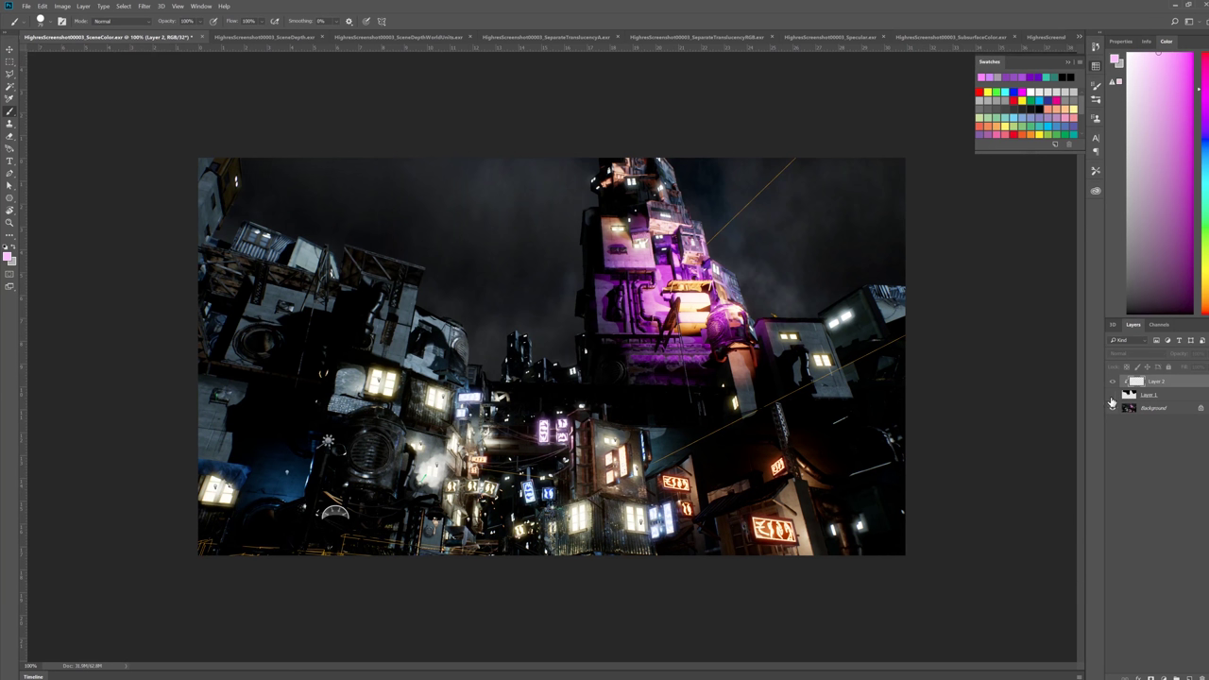
pyautogui.click(1112, 396)
pyautogui.click(1111, 403)
pyautogui.press('i')
pyautogui.click(513, 345)
pyautogui.press('b')
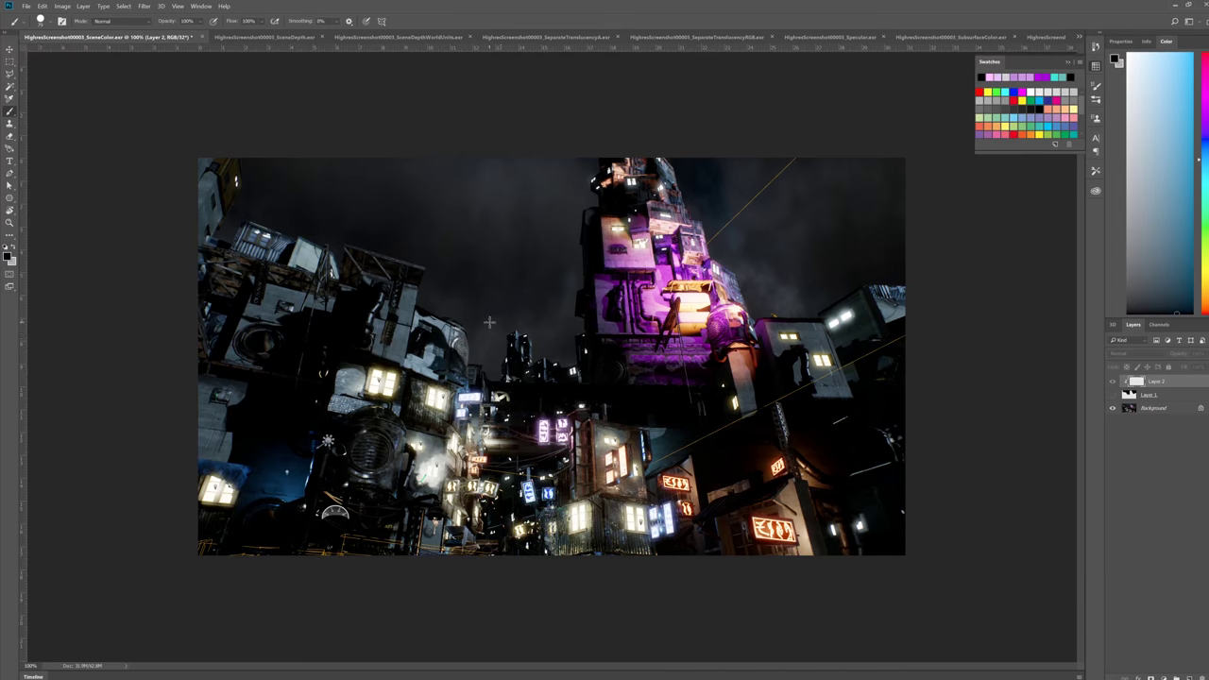
pyautogui.click(1112, 394)
pyautogui.press('z')
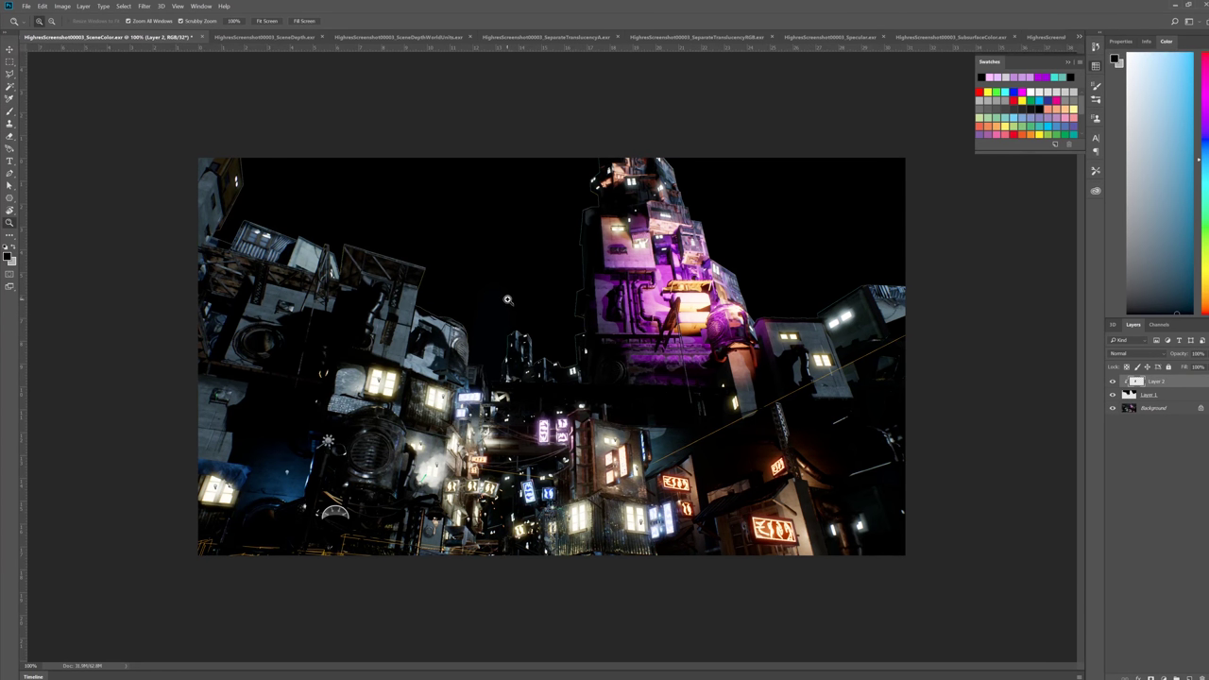
pyautogui.press('b')
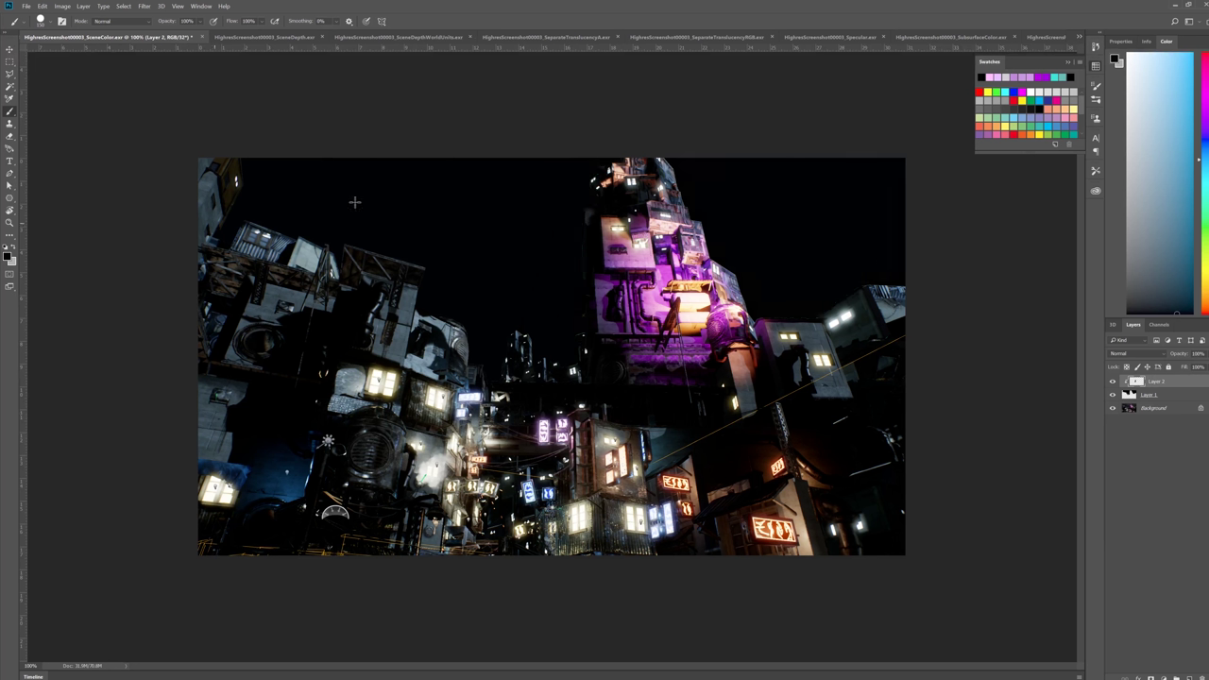
# - Sample the tower's pink, shift its hue to pale yellow and paint a stroke in the sky beside the left-hand rooftops
pyautogui.press('i')
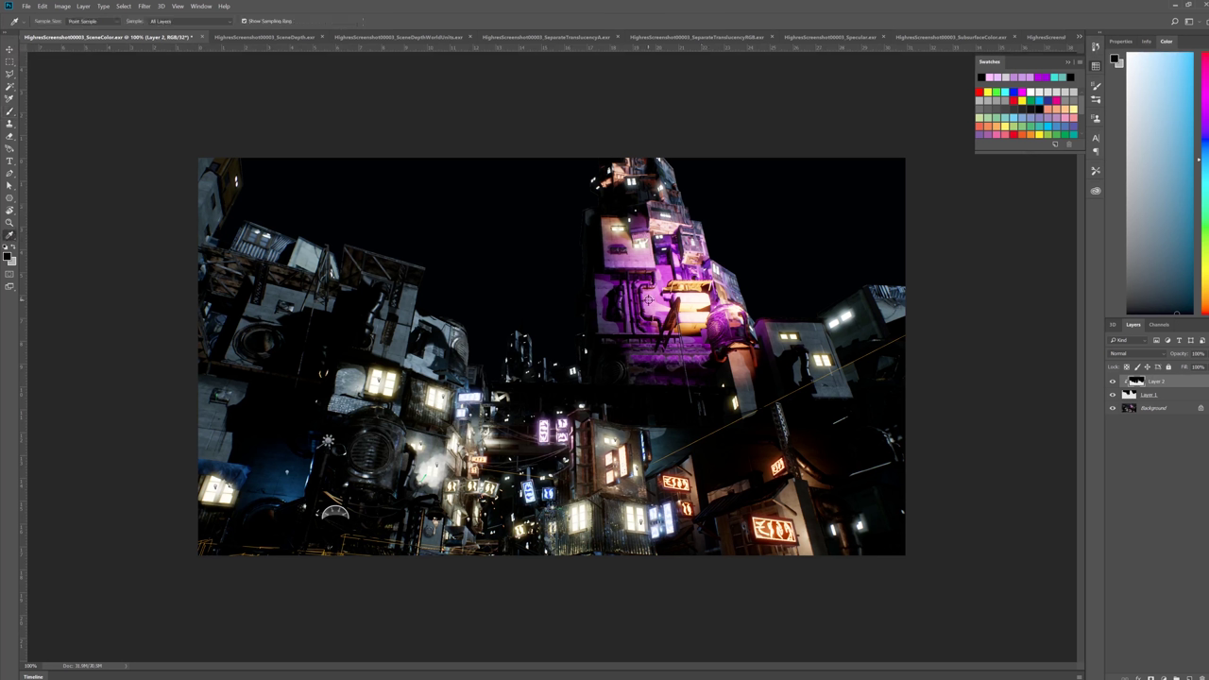
pyautogui.click(648, 301)
pyautogui.press('b')
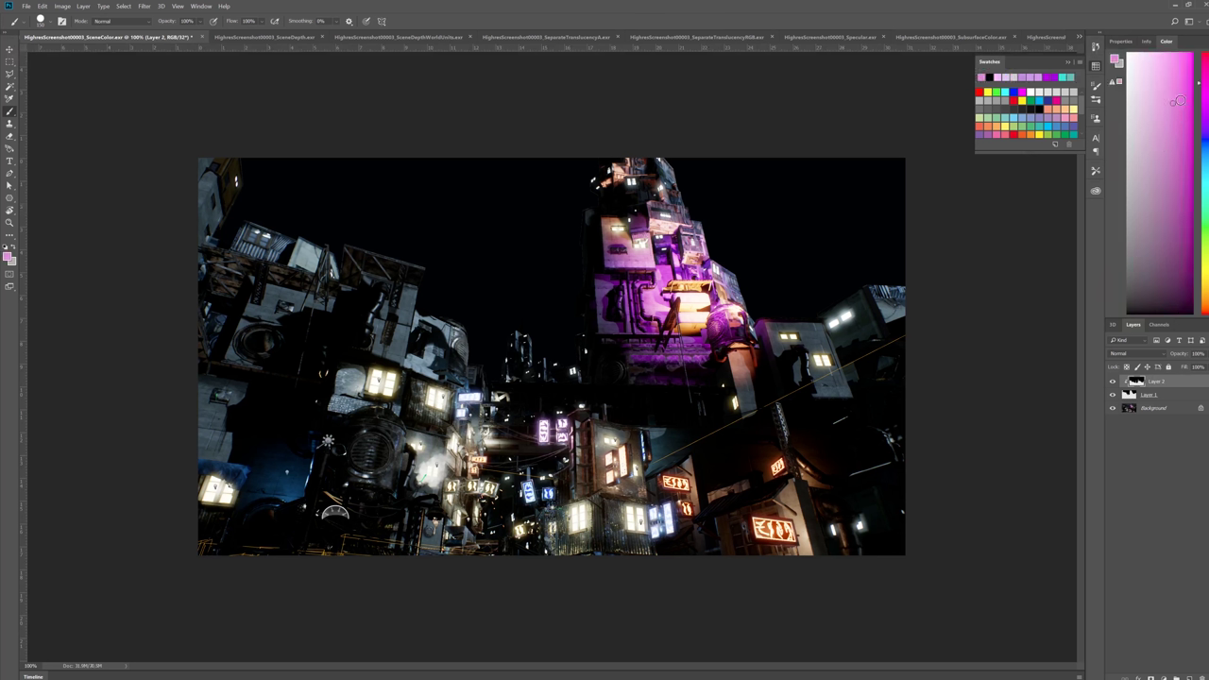
pyautogui.moveTo(1199, 92); pyautogui.dragTo(1199, 271)
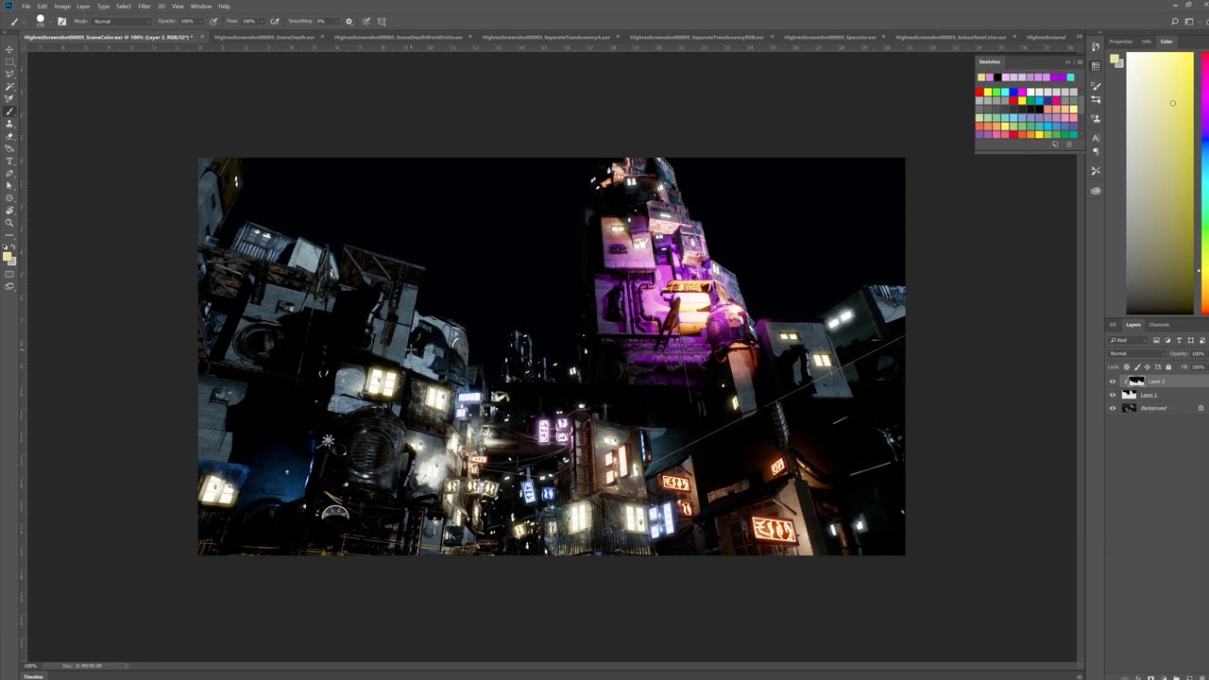
pyautogui.moveTo(432, 274); pyautogui.dragTo(427, 299)
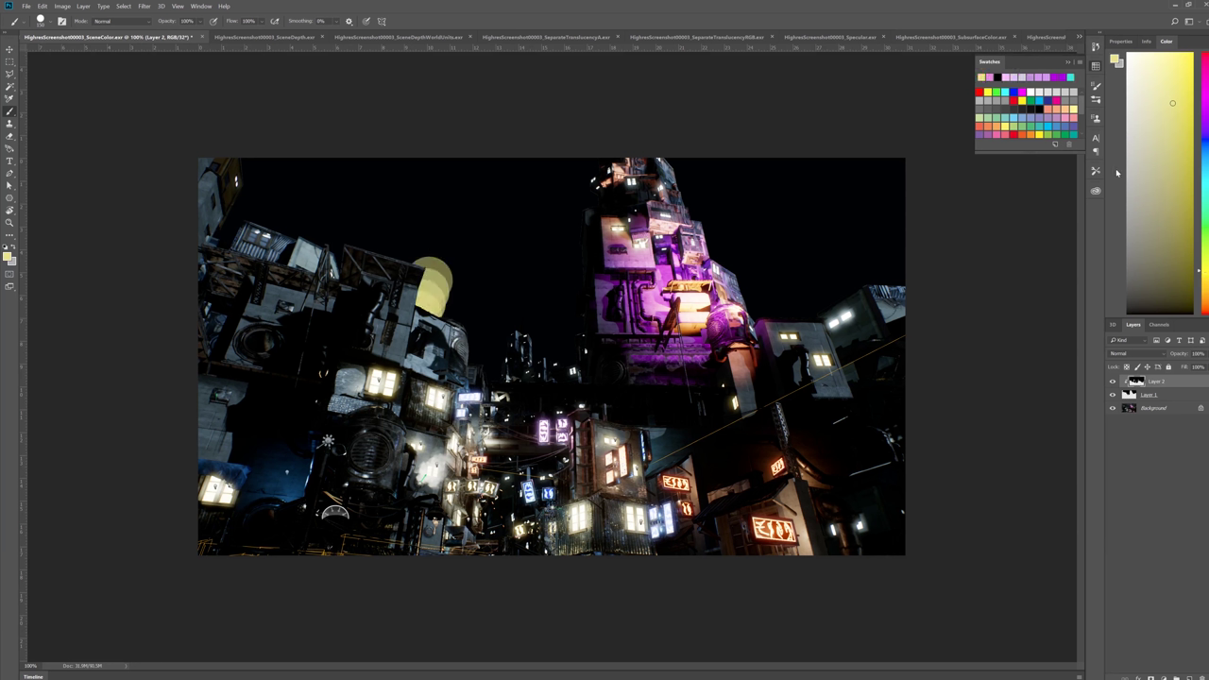
# - Pick a muted grey-blue and paint soft strokes in the sky between the left-hand rooftops and the distant towers
pyautogui.click(1169, 252)
pyautogui.moveTo(439, 357); pyautogui.dragTo(459, 267)
pyautogui.moveTo(466, 381)
pyautogui.mouseDown()
pyautogui.moveTo(472, 310)
pyautogui.moveTo(485, 338)
pyautogui.moveTo(499, 326)
pyautogui.moveTo(486, 288)
pyautogui.mouseUp()
pyautogui.click(546, 363)
# - Switch to the textured background brush and paint grey-blue cloud shapes behind the rooftops on both sides of the tower
pyautogui.press('b')
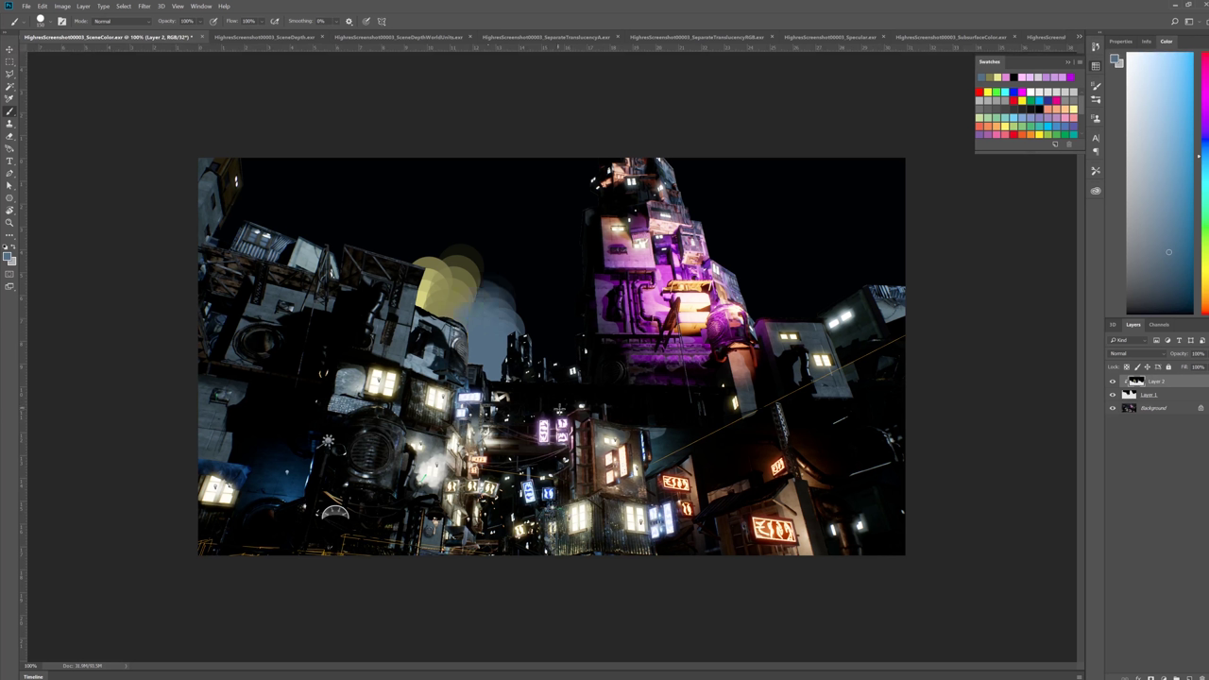
pyautogui.rightClick(488, 304)
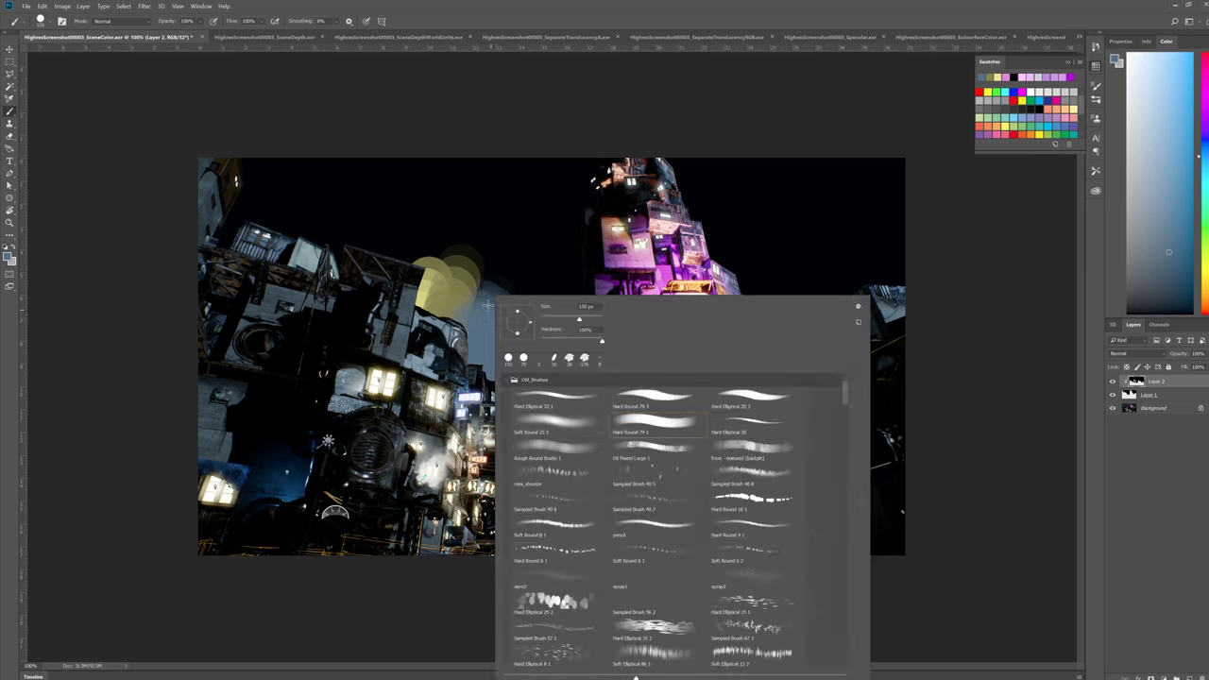
pyautogui.doubleClick(755, 449)
pyautogui.moveTo(507, 286)
pyautogui.mouseDown()
pyautogui.moveTo(524, 307)
pyautogui.moveTo(485, 377)
pyautogui.moveTo(439, 283)
pyautogui.moveTo(368, 294)
pyautogui.moveTo(468, 218)
pyautogui.moveTo(551, 385)
pyautogui.moveTo(565, 342)
pyautogui.mouseUp()
pyautogui.moveTo(790, 331)
pyautogui.mouseDown()
pyautogui.moveTo(774, 274)
pyautogui.moveTo(852, 347)
pyautogui.moveTo(875, 311)
pyautogui.moveTo(898, 314)
pyautogui.mouseUp()
pyautogui.moveTo(284, 239)
pyautogui.mouseDown()
pyautogui.moveTo(265, 216)
pyautogui.moveTo(211, 254)
pyautogui.moveTo(213, 207)
pyautogui.moveTo(232, 175)
pyautogui.mouseUp()
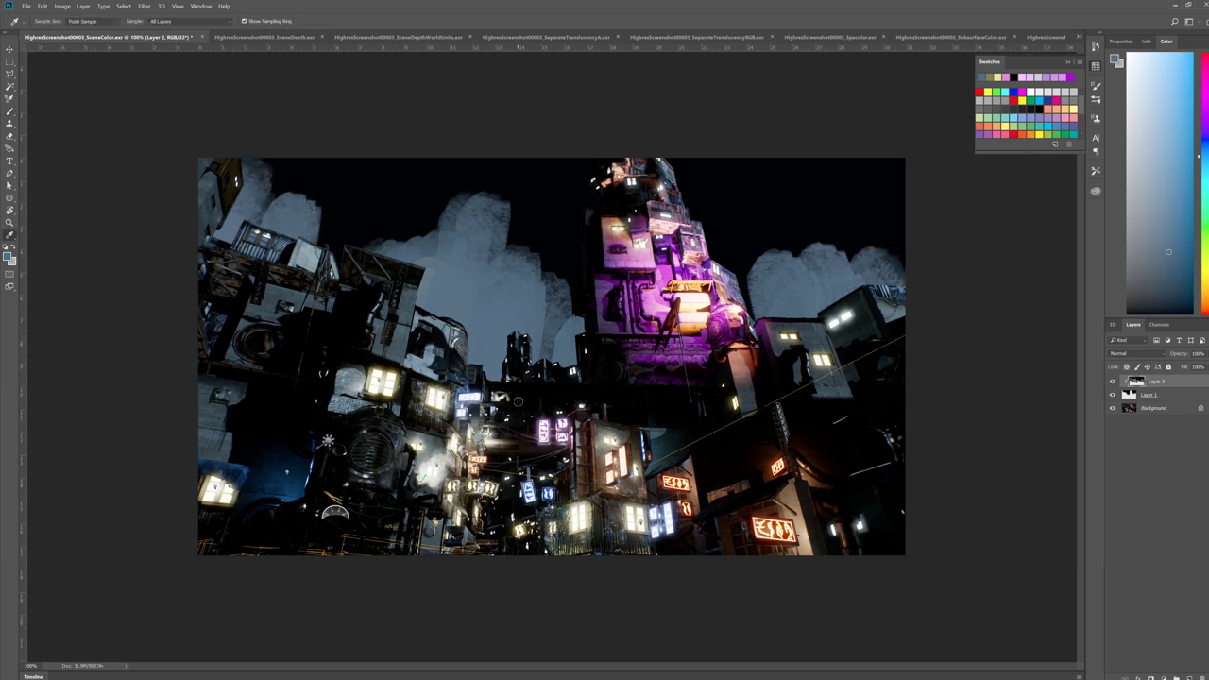
# - Sample pink from the tower and add a new layer above the clouds, clipped to the sky mask
pyautogui.press('d')
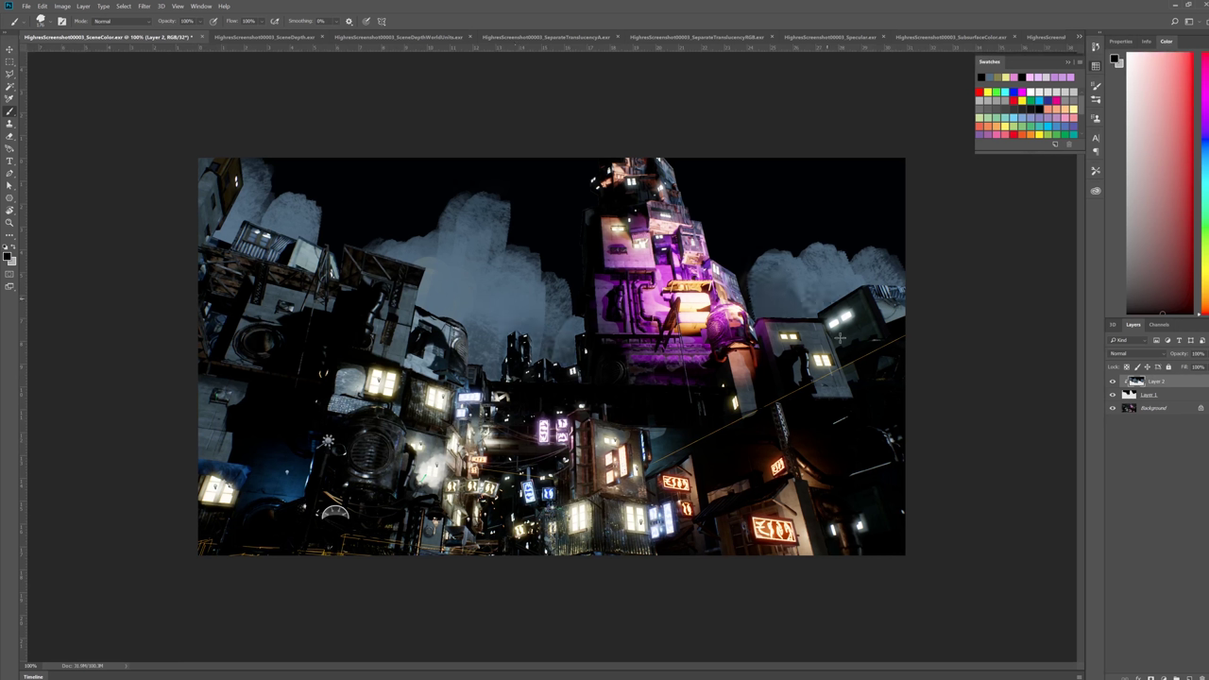
pyautogui.keyDown('alt'); pyautogui.click(647, 263); pyautogui.keyUp('alt')
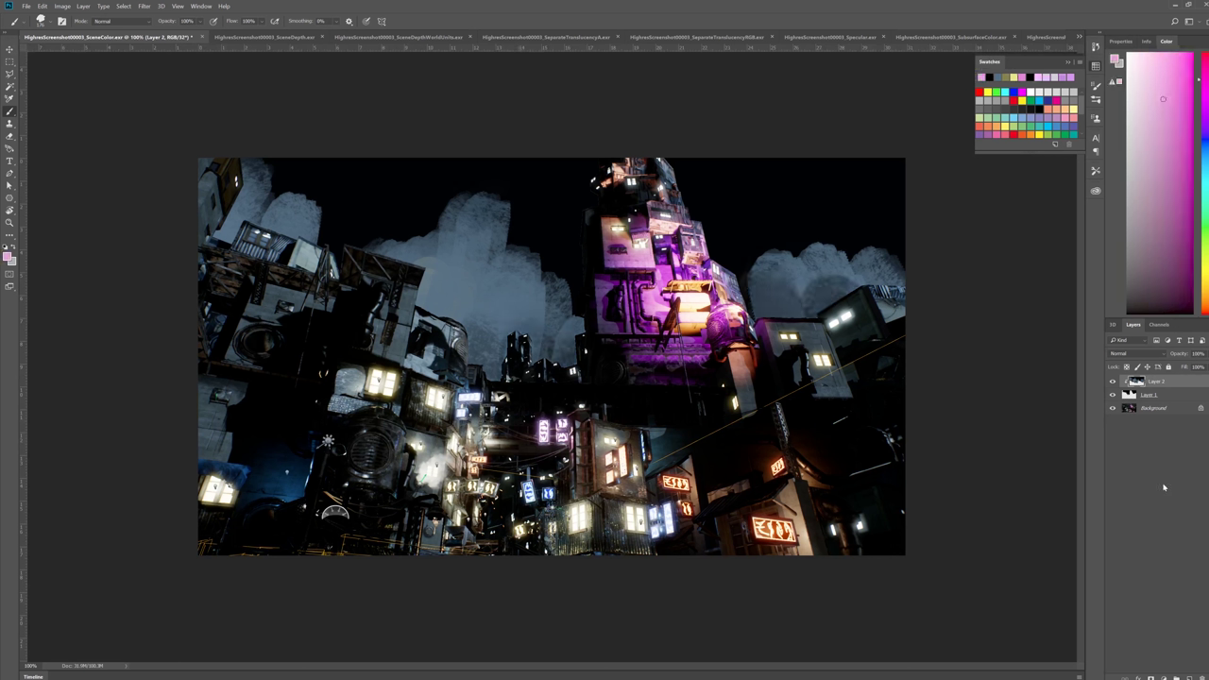
pyautogui.click(1187, 677)
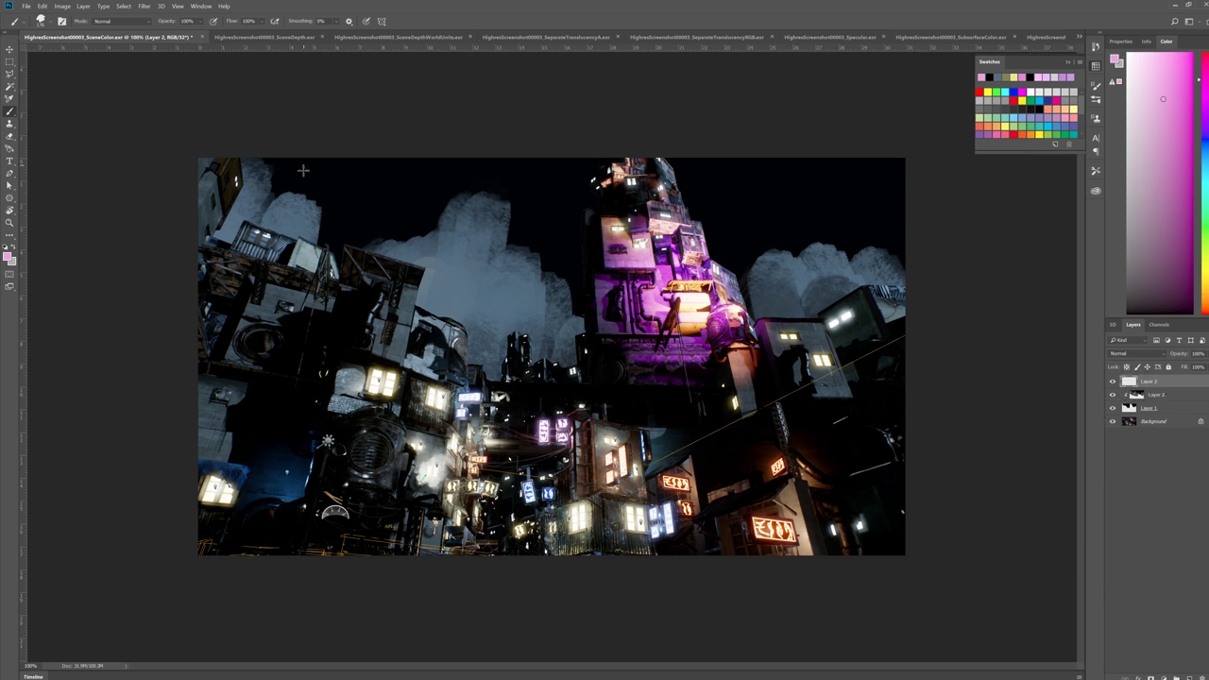
pyautogui.moveTo(250, 226)
pyautogui.mouseDown()
pyautogui.moveTo(222, 265)
pyautogui.moveTo(226, 243)
pyautogui.mouseUp()
pyautogui.hotkey('ctrl', 'z')
pyautogui.moveTo(1176, 383)
pyautogui.mouseDown()
pyautogui.moveTo(1178, 400)
pyautogui.moveTo(1176, 376)
pyautogui.mouseUp()
# - Paint pink glow patches on the clouds near the left-hand roofs, the distant towers and the right-hand rooftops
pyautogui.click(311, 219)
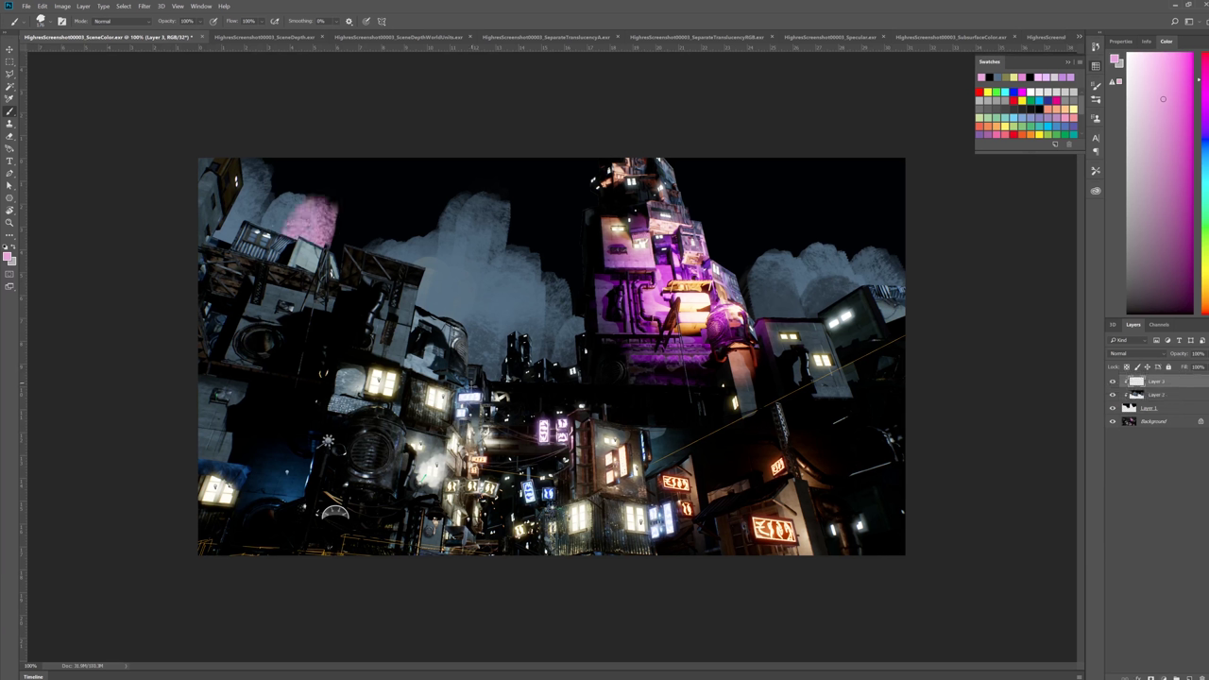
pyautogui.moveTo(472, 373); pyautogui.dragTo(482, 331)
pyautogui.click(878, 283)
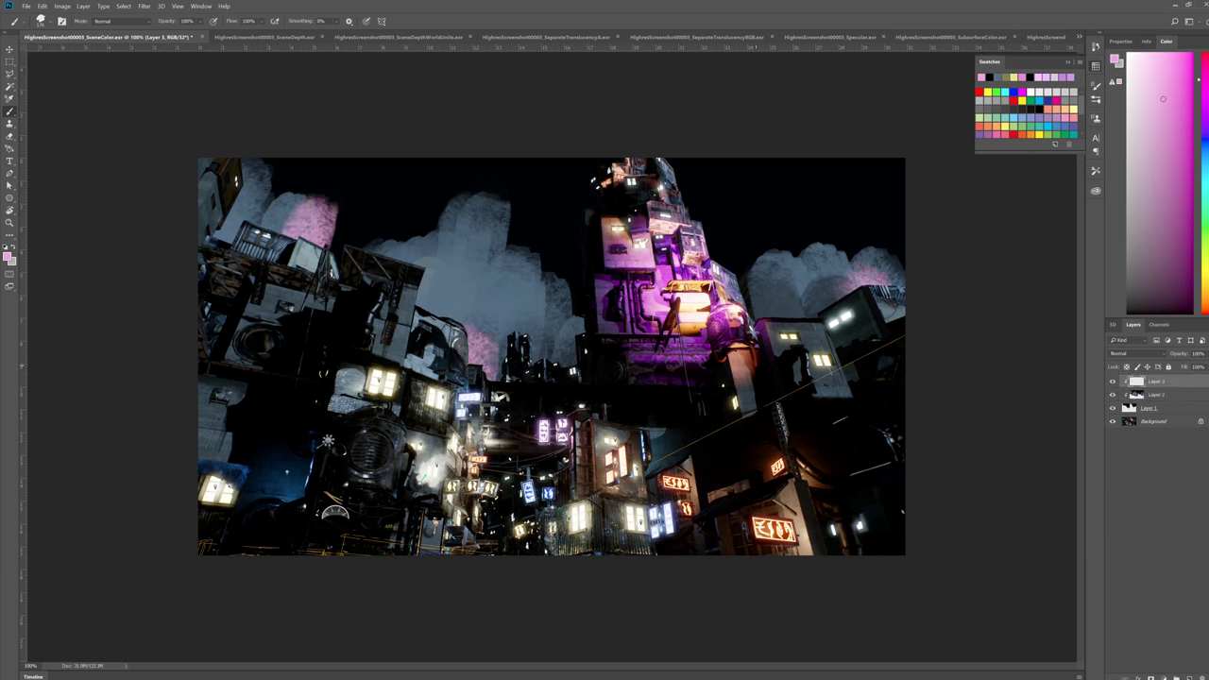
pyautogui.click(756, 307)
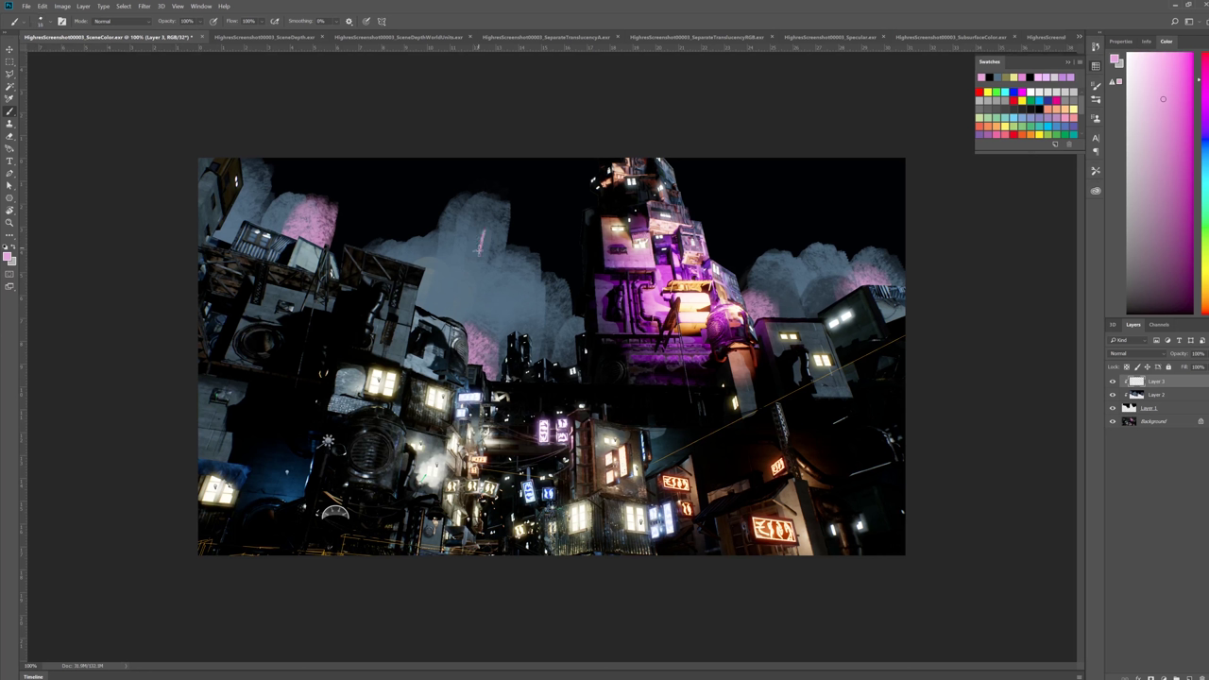
# - Dot small pink light flecks over the clouds with a smaller brush and sample the grey-blue from the right-hand clouds
pyautogui.moveTo(484, 229); pyautogui.dragTo(489, 251)
pyautogui.moveTo(820, 267); pyautogui.dragTo(831, 275)
pyautogui.keyDown('alt'); pyautogui.click(786, 266); pyautogui.keyUp('alt')
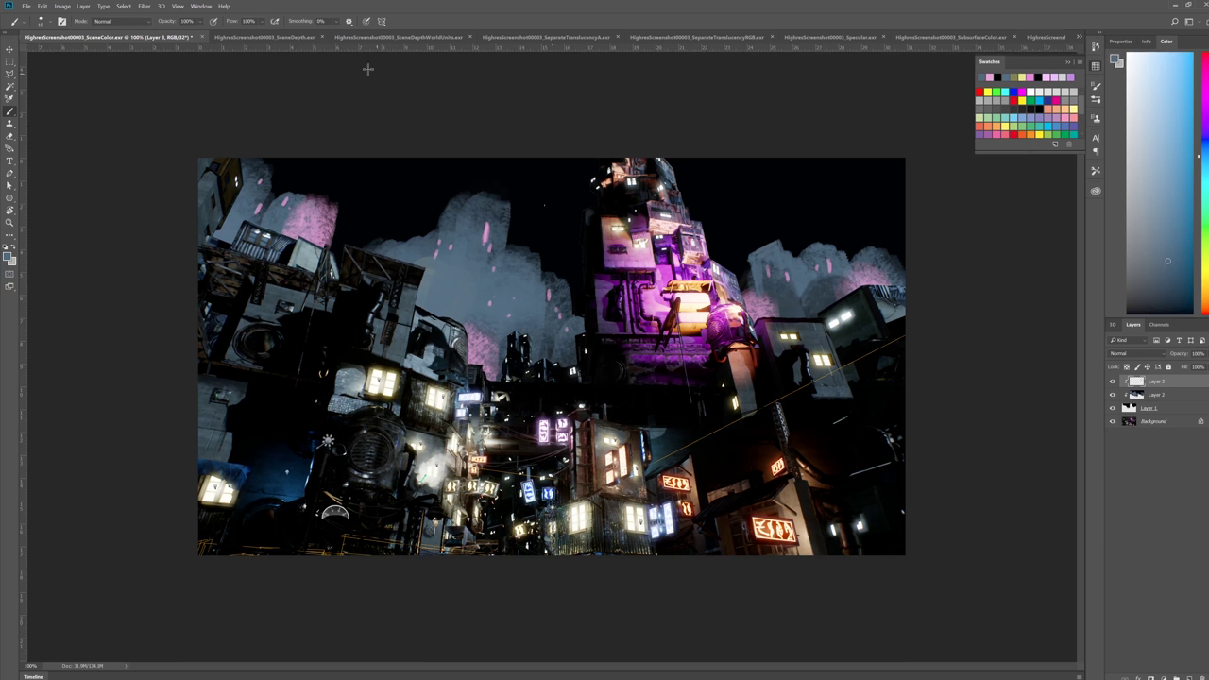
# - Look through the SceneDepth and SceneDepthWorldUnits passes
pyautogui.click(280, 37)
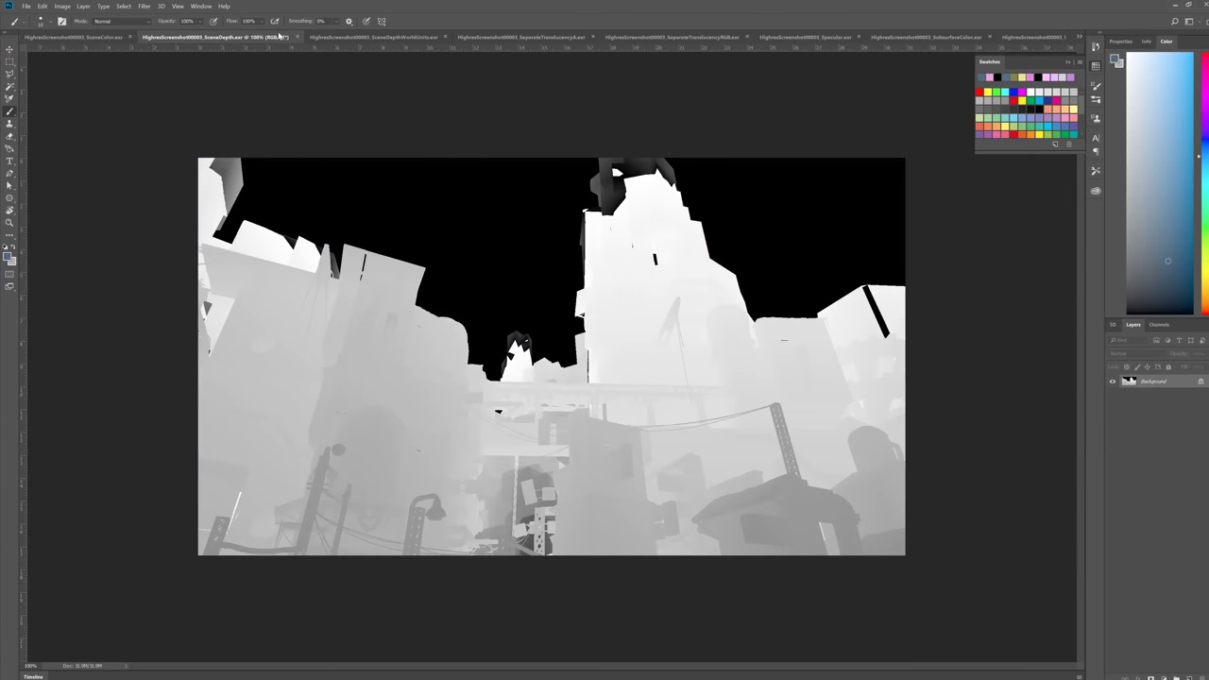
pyautogui.click(406, 38)
pyautogui.click(493, 37)
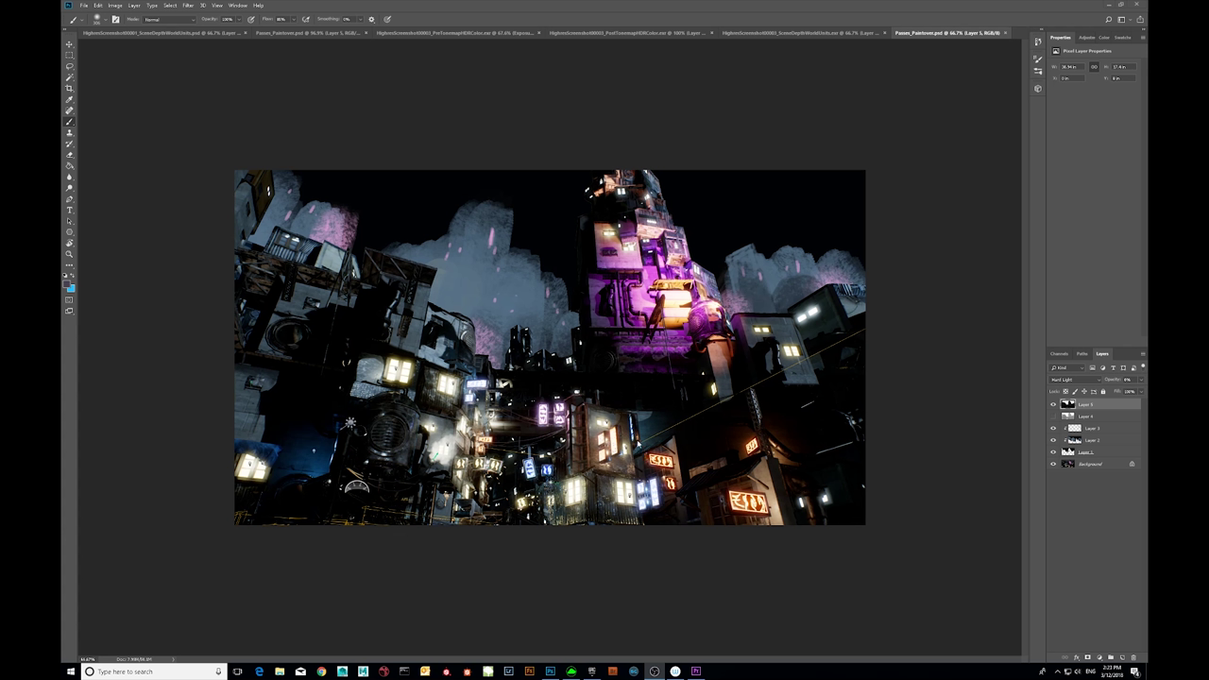
pyautogui.click(639, 444)
pyautogui.press('z')
pyautogui.moveTo(639, 443); pyautogui.dragTo(727, 444)
pyautogui.moveTo(439, 553); pyautogui.dragTo(351, 595)
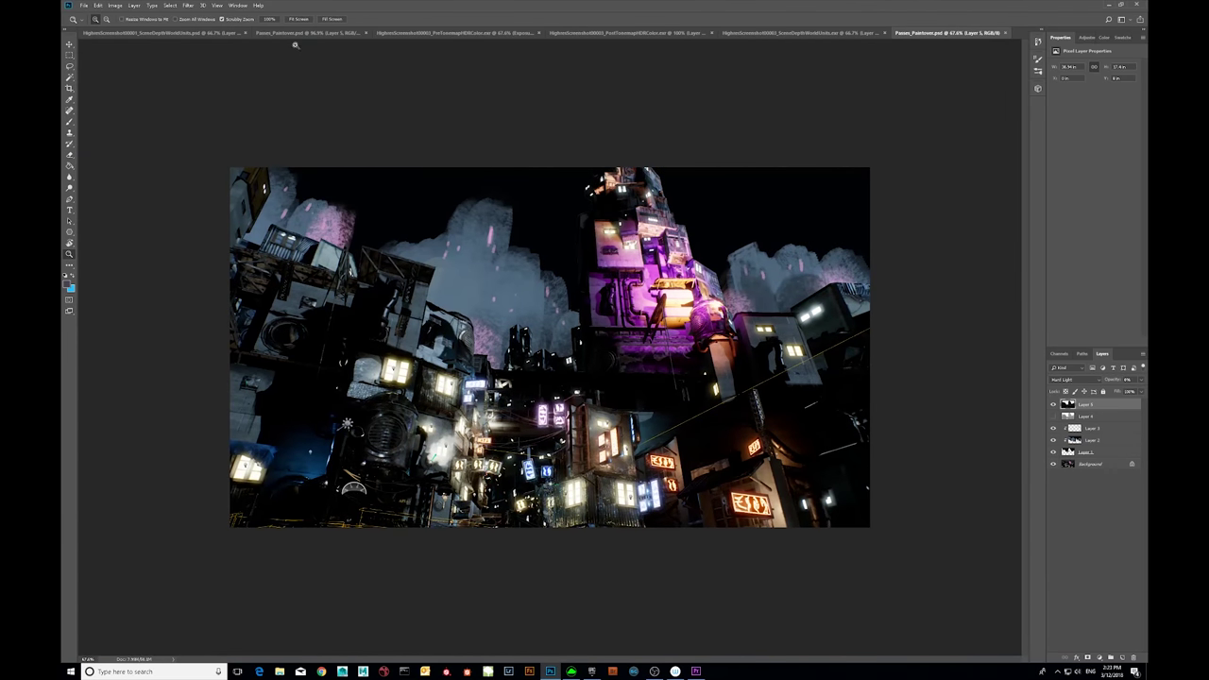
# - Compare PreTonemapHDRColor with and without its Exposure adjustment and examine the PostTonemapHDRColor image
pyautogui.click(453, 33)
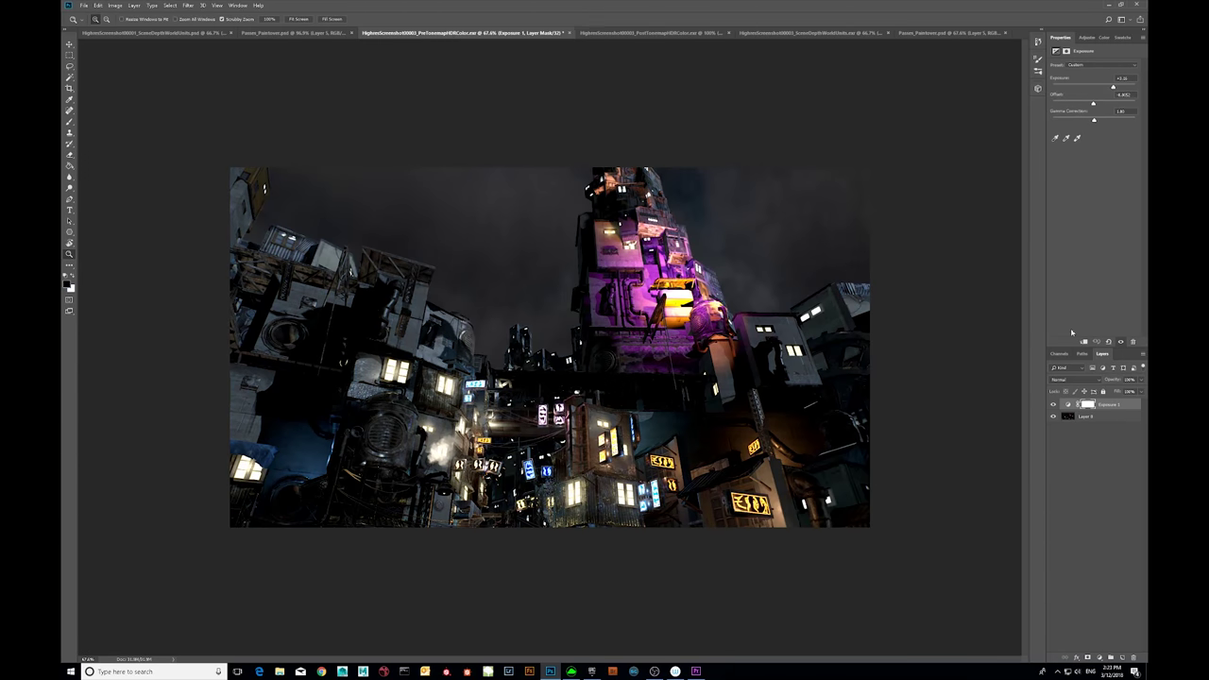
pyautogui.click(1053, 404)
pyautogui.click(1053, 404)
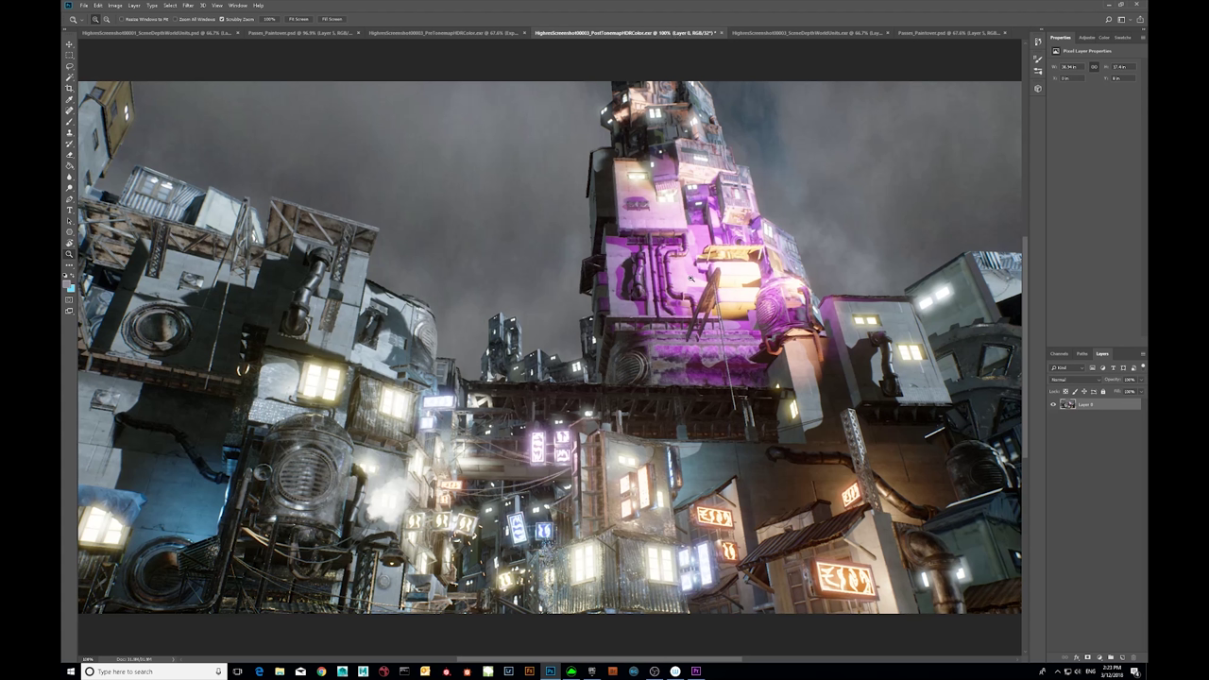
pyautogui.moveTo(676, 277); pyautogui.dragTo(644, 250)
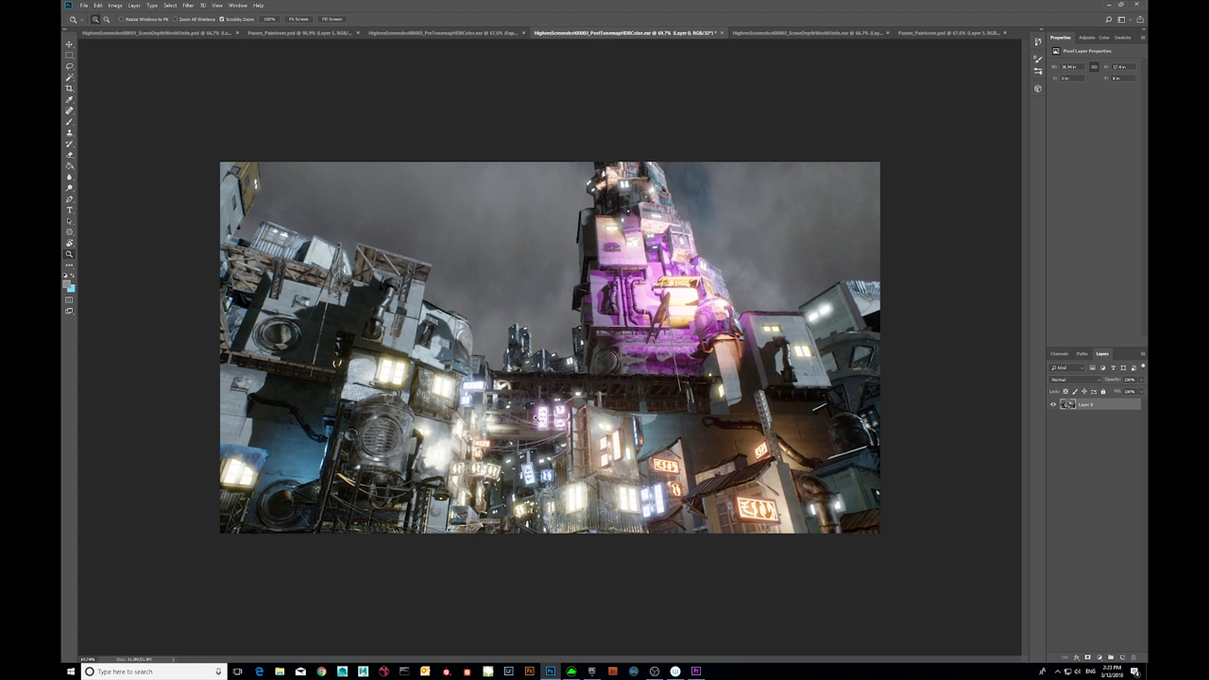
pyautogui.moveTo(536, 417); pyautogui.dragTo(548, 414)
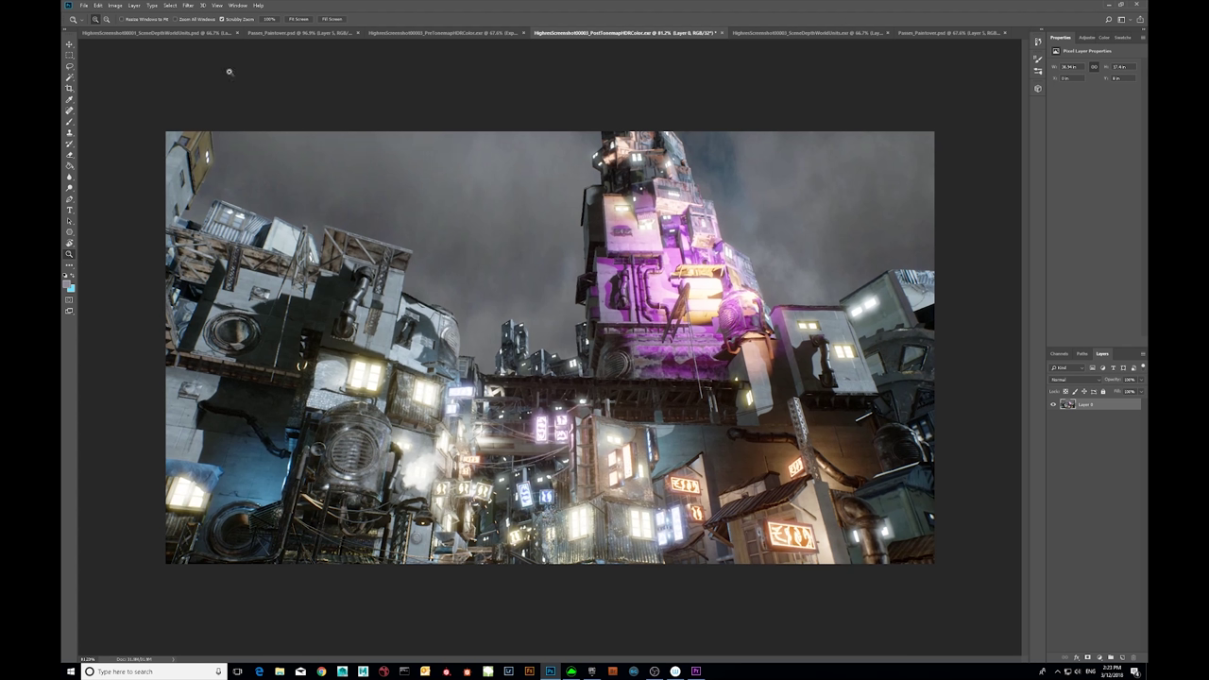
# - Apply a Levels adjustment with a midtone value of .4545 to the PostTonemapHDRColor image
pyautogui.click(134, 5)
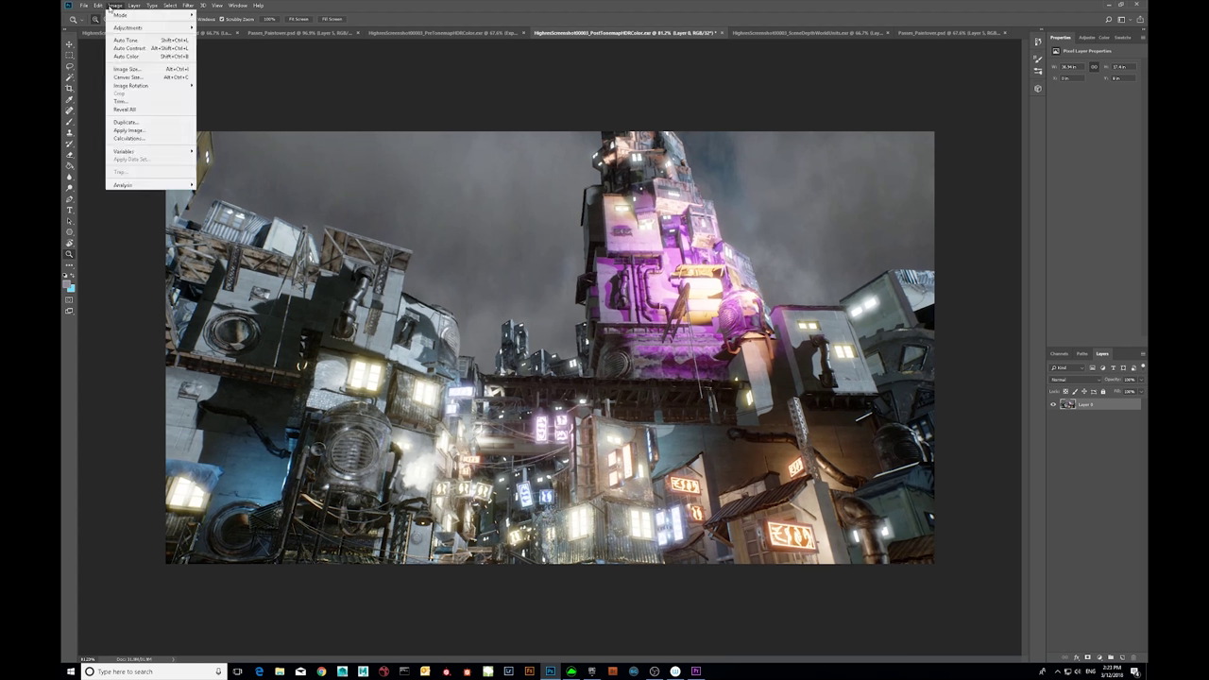
pyautogui.moveTo(123, 29)
pyautogui.click(217, 36)
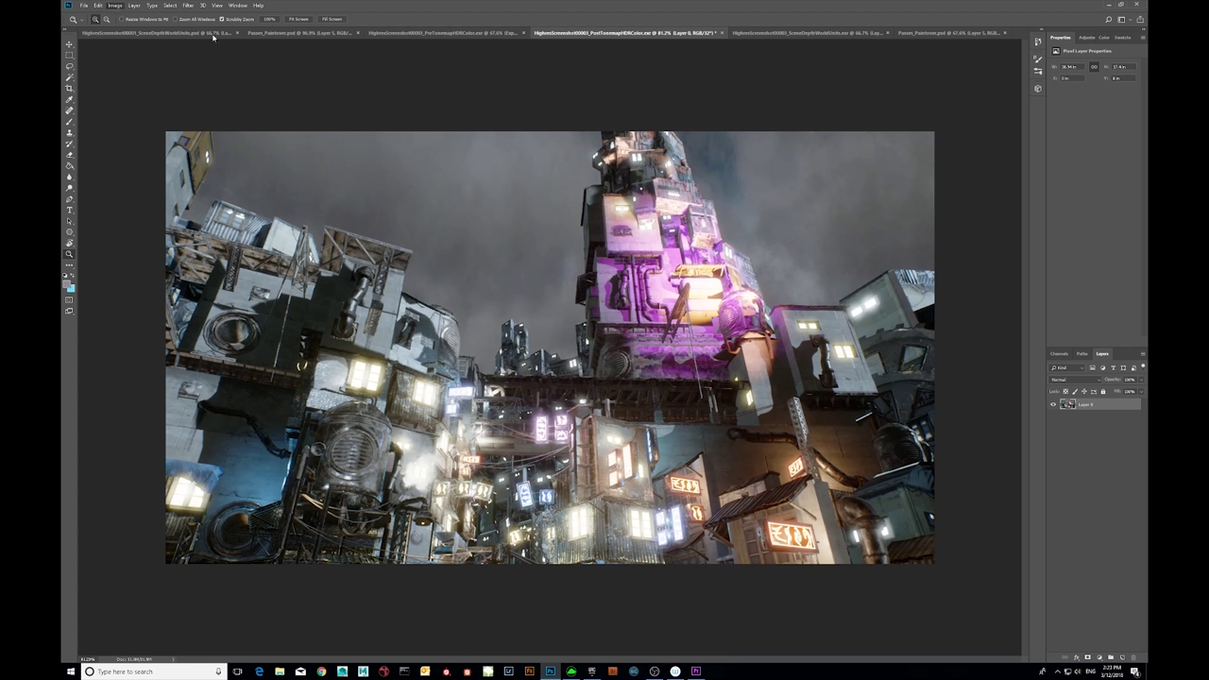
pyautogui.click(586, 263)
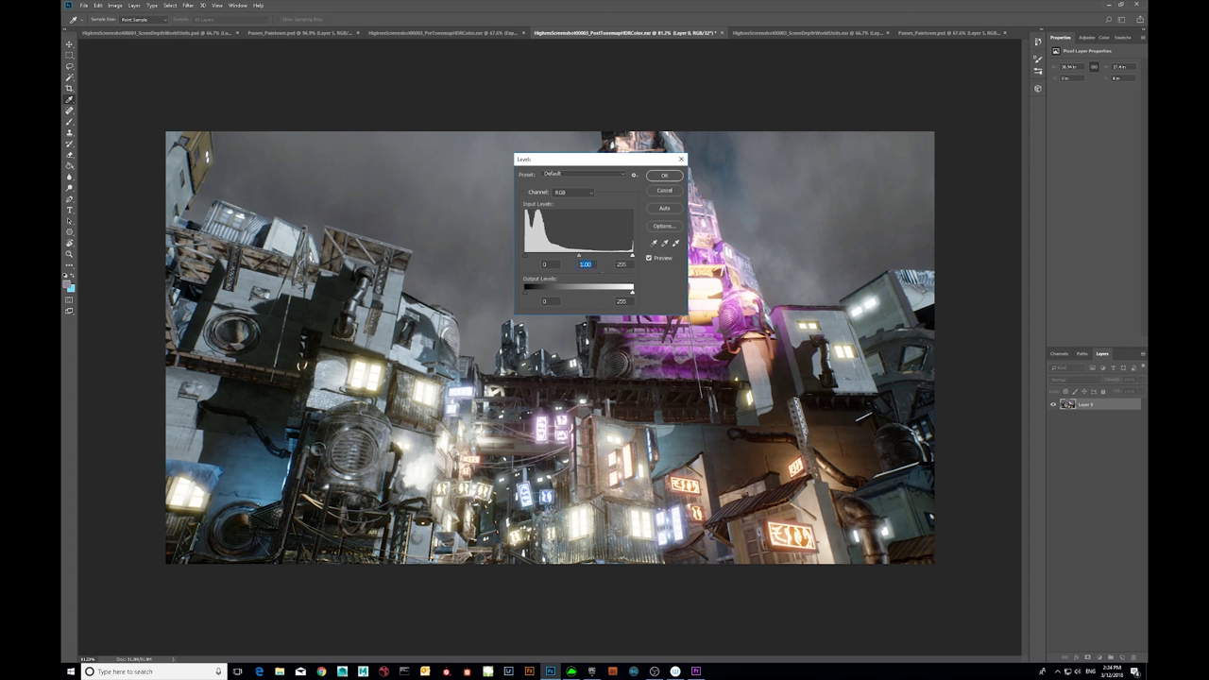
pyautogui.write('.4545')
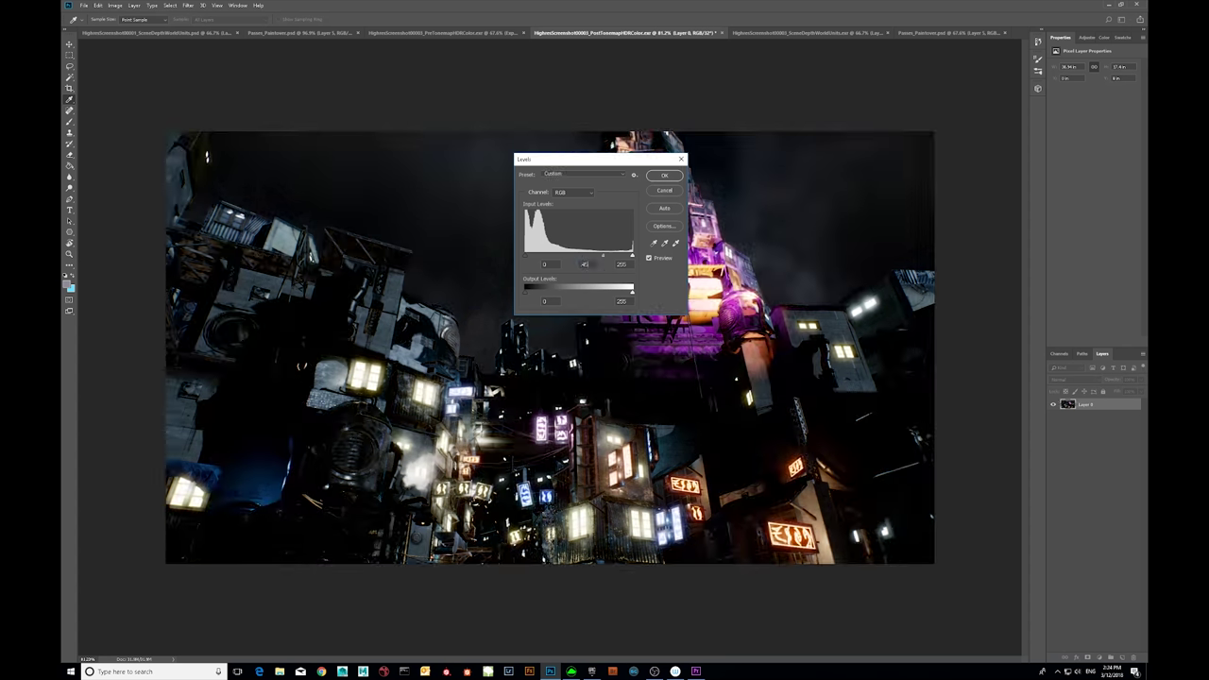
pyautogui.press('Return')
pyautogui.press('z')
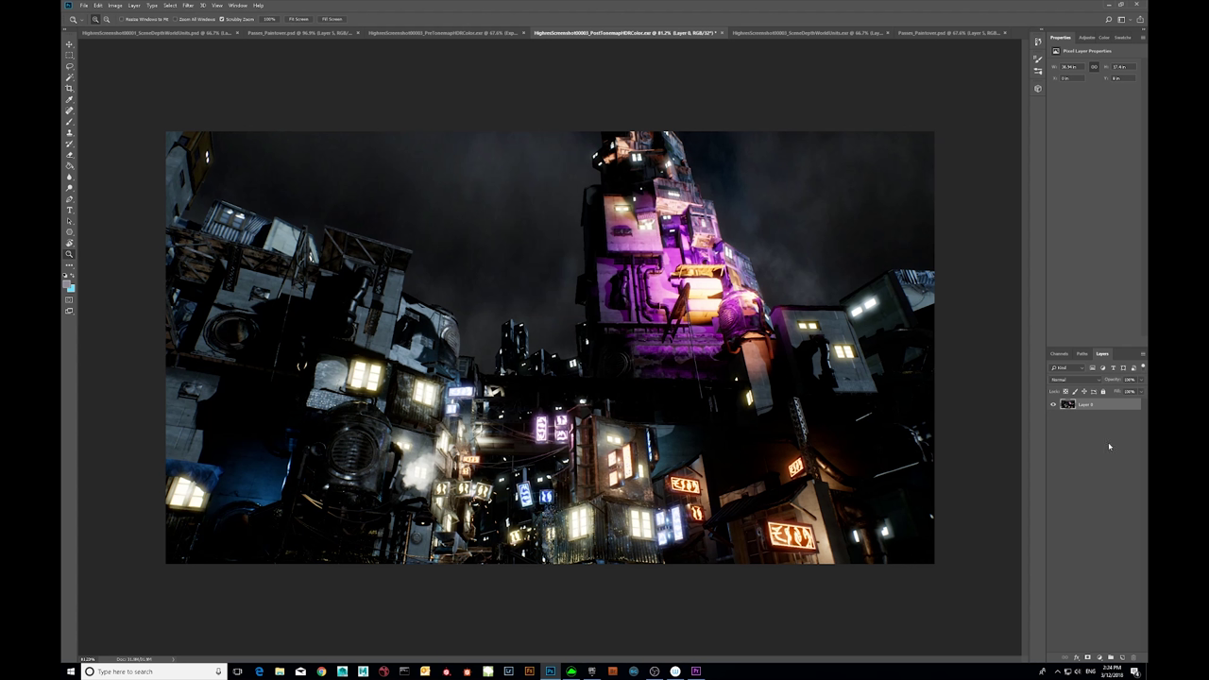
# - Copy the whole PostTonemapHDRColor image and add it as a new layer directly above the Background in the clouds paintover document
pyautogui.hotkey('ctrl', 'a')
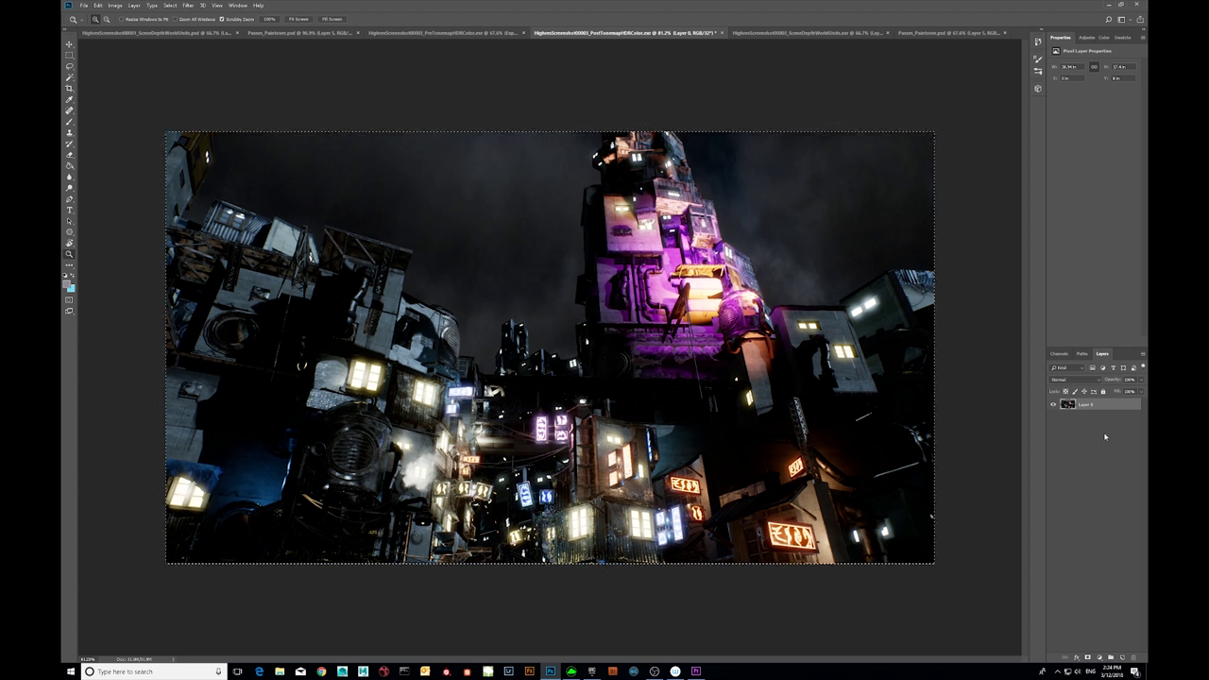
pyautogui.click(789, 34)
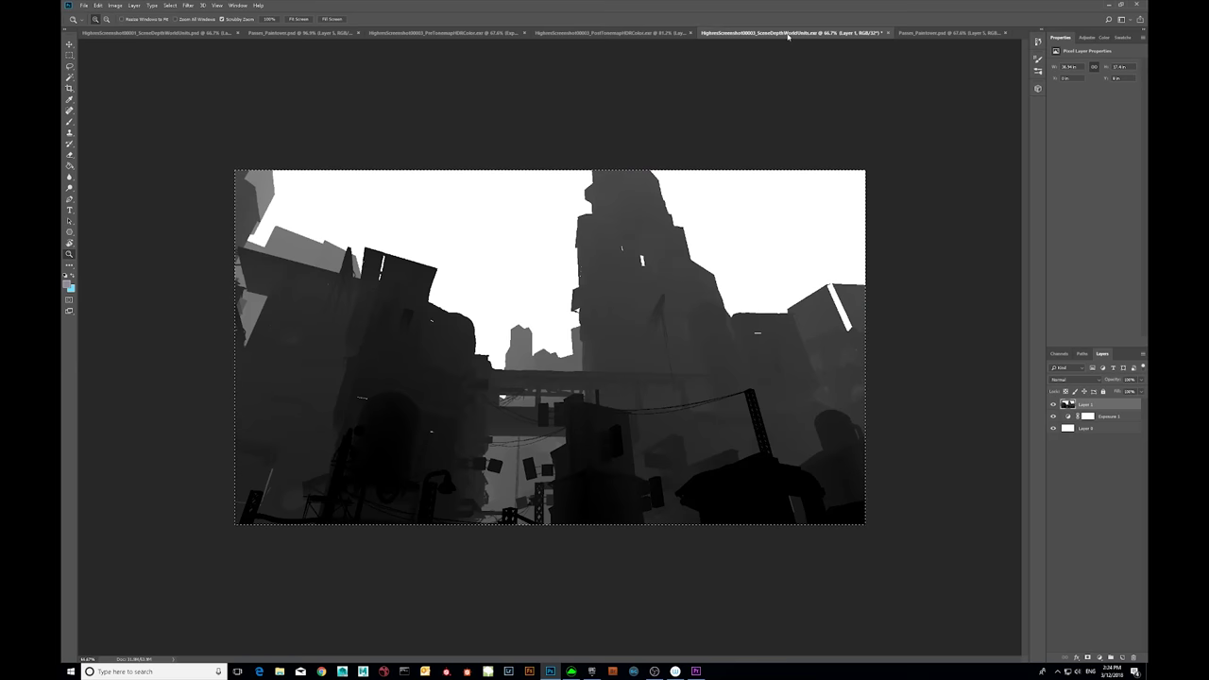
pyautogui.click(452, 34)
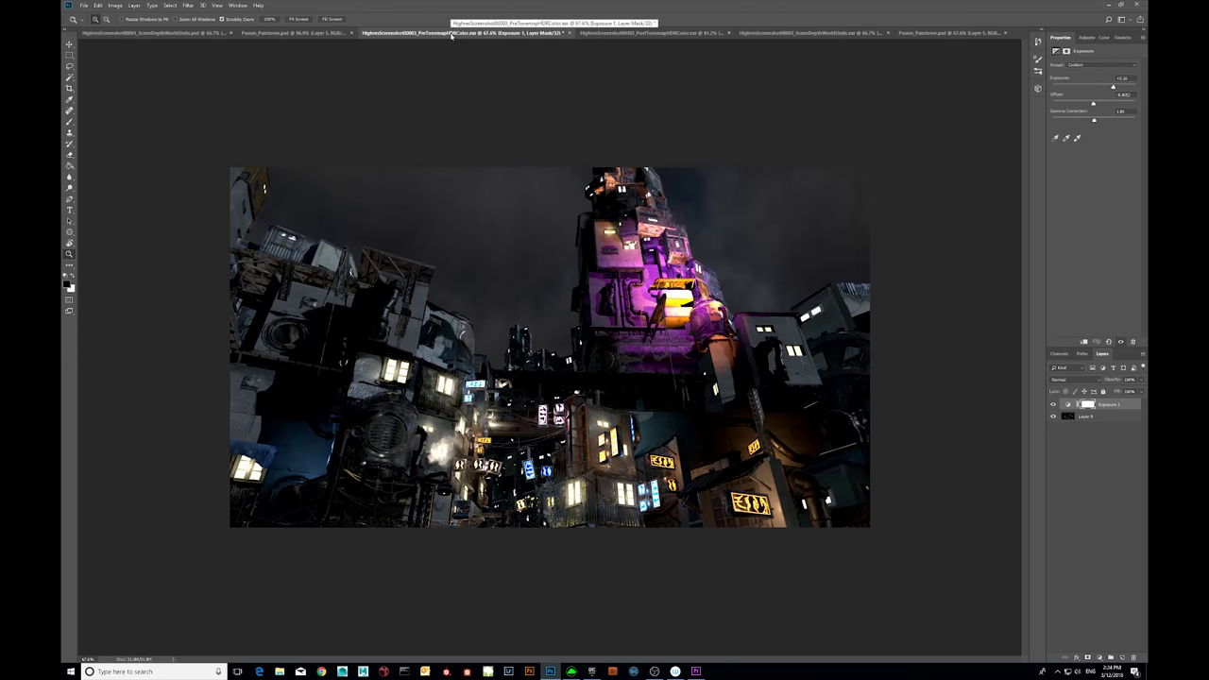
pyautogui.click(251, 34)
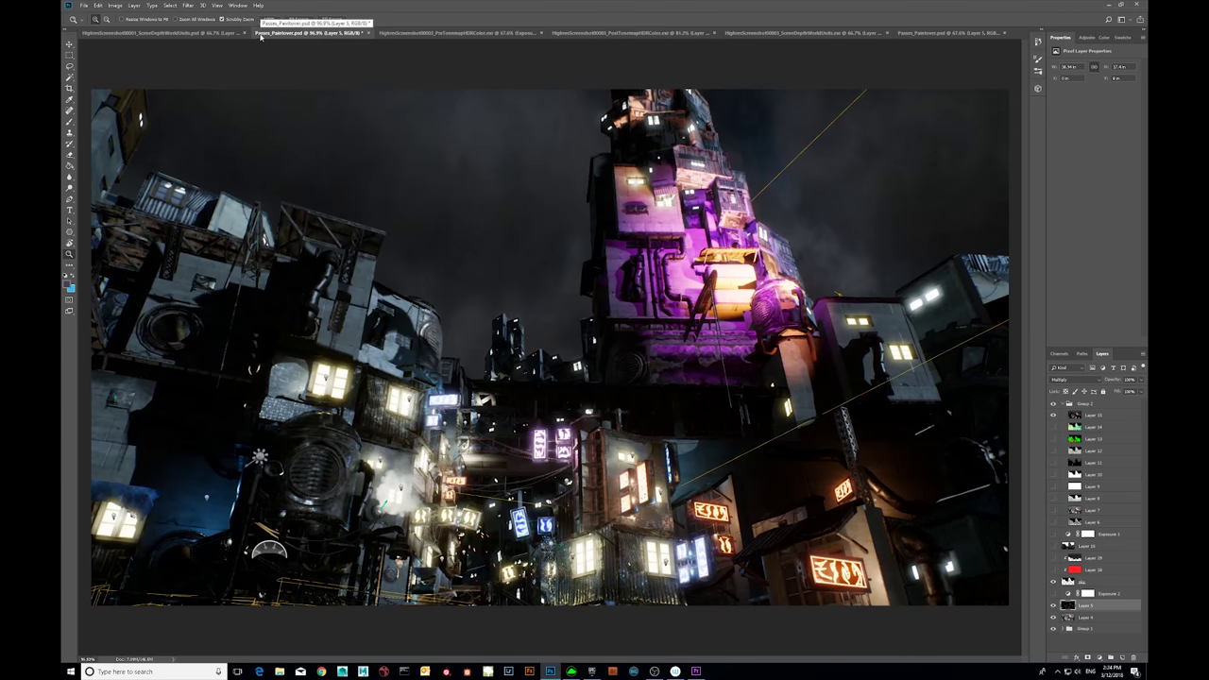
pyautogui.click(202, 36)
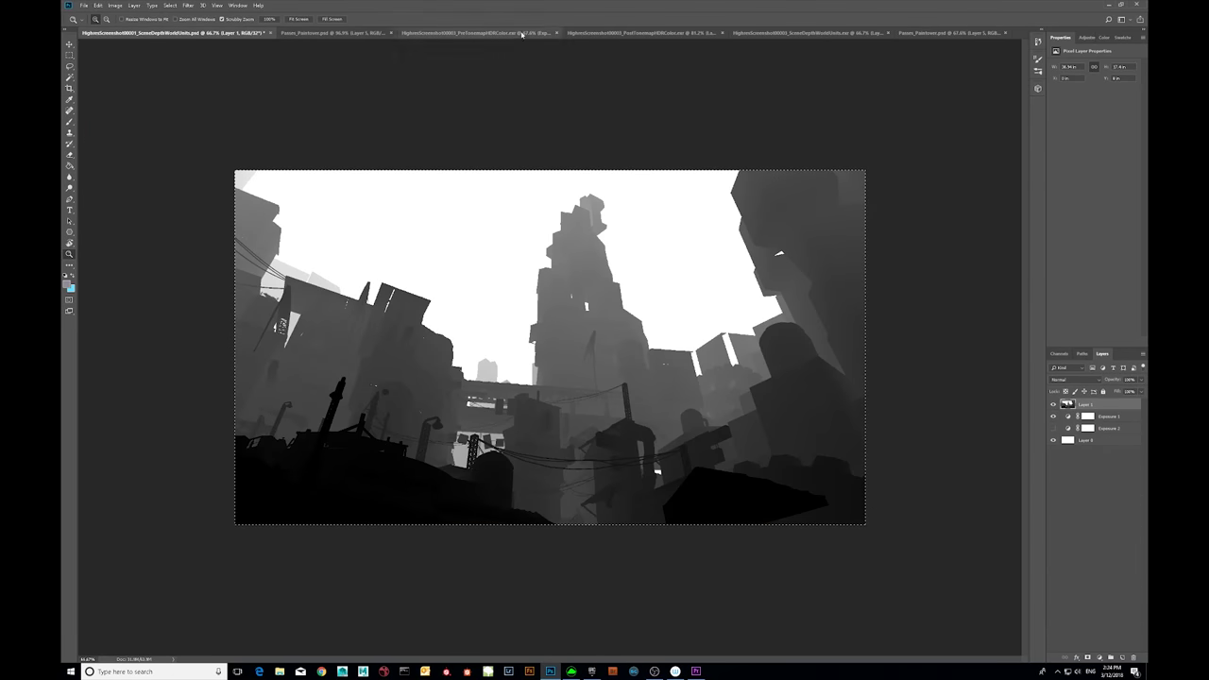
pyautogui.click(950, 34)
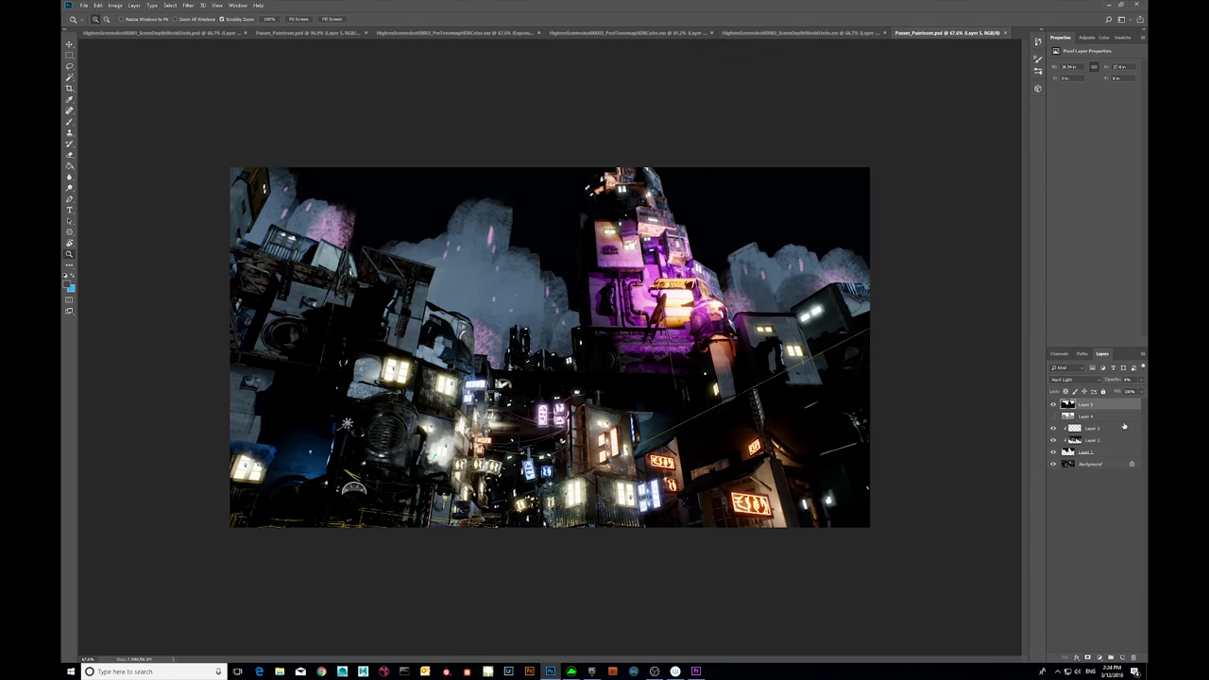
pyautogui.click(1120, 467)
pyautogui.hotkey('ctrl', 'j')
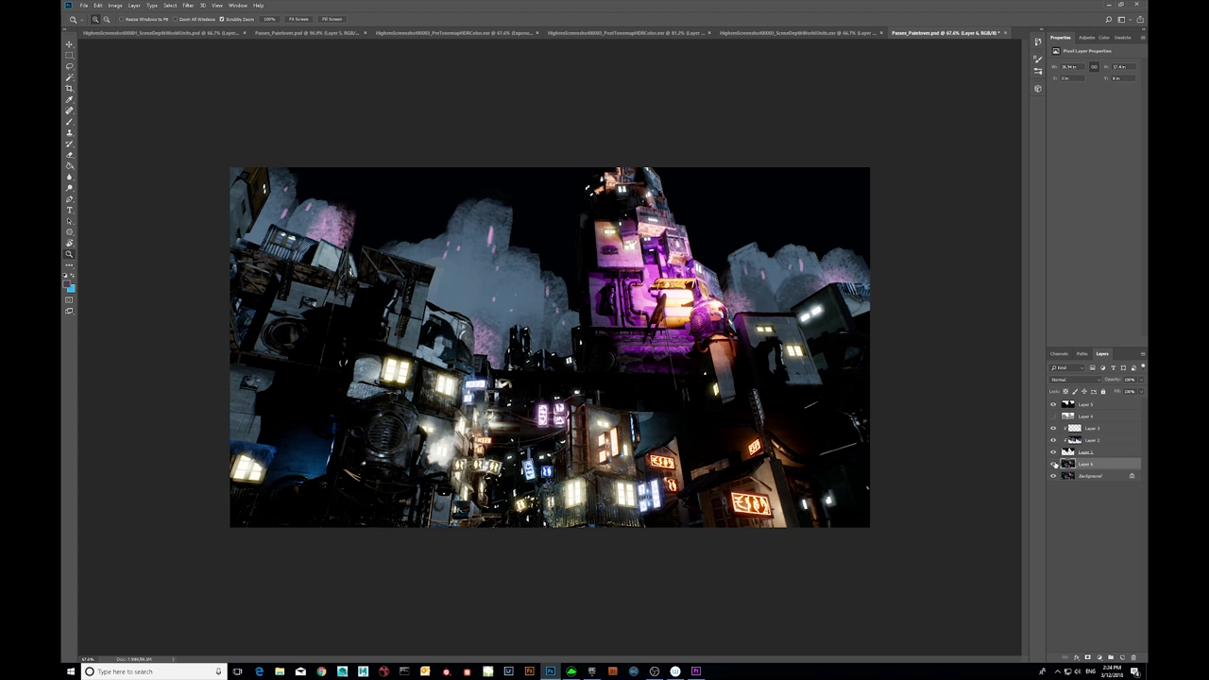
# - Compare the paintover with and without the new Layer 6 and examine the street-level signs and windows up close
pyautogui.click(1053, 465)
pyautogui.click(1053, 465)
pyautogui.moveTo(484, 465); pyautogui.dragTo(585, 465)
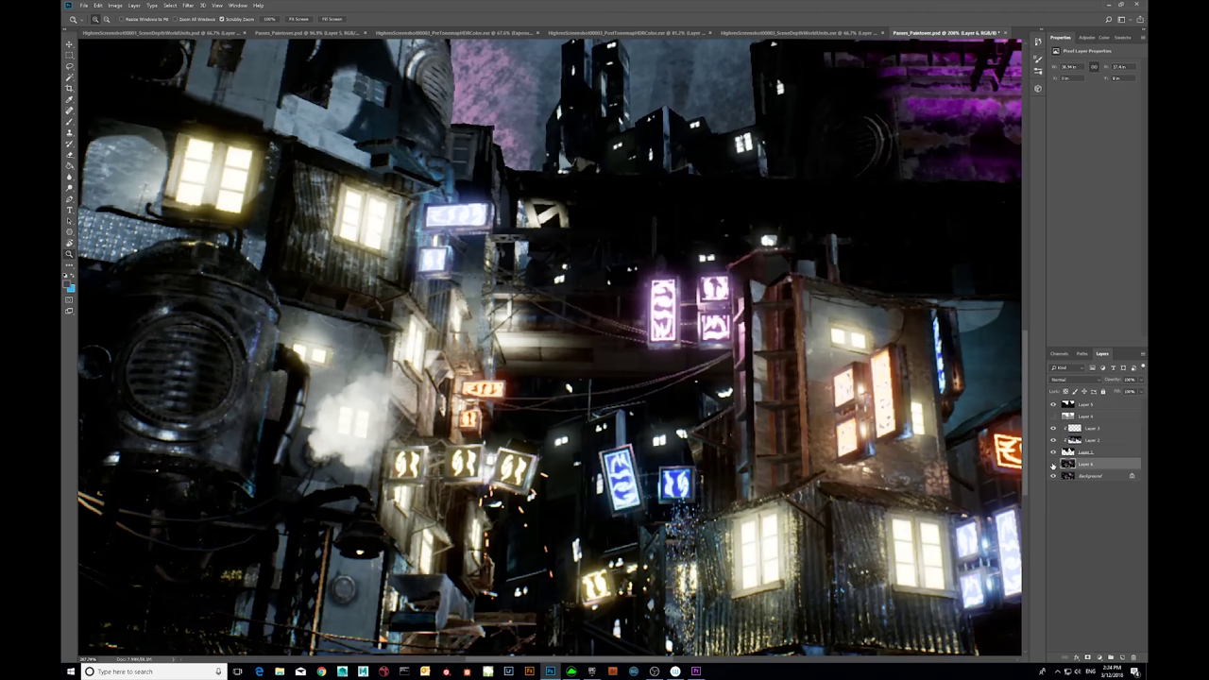
pyautogui.keyDown('alt'); pyautogui.click(732, 480); pyautogui.keyUp('alt')
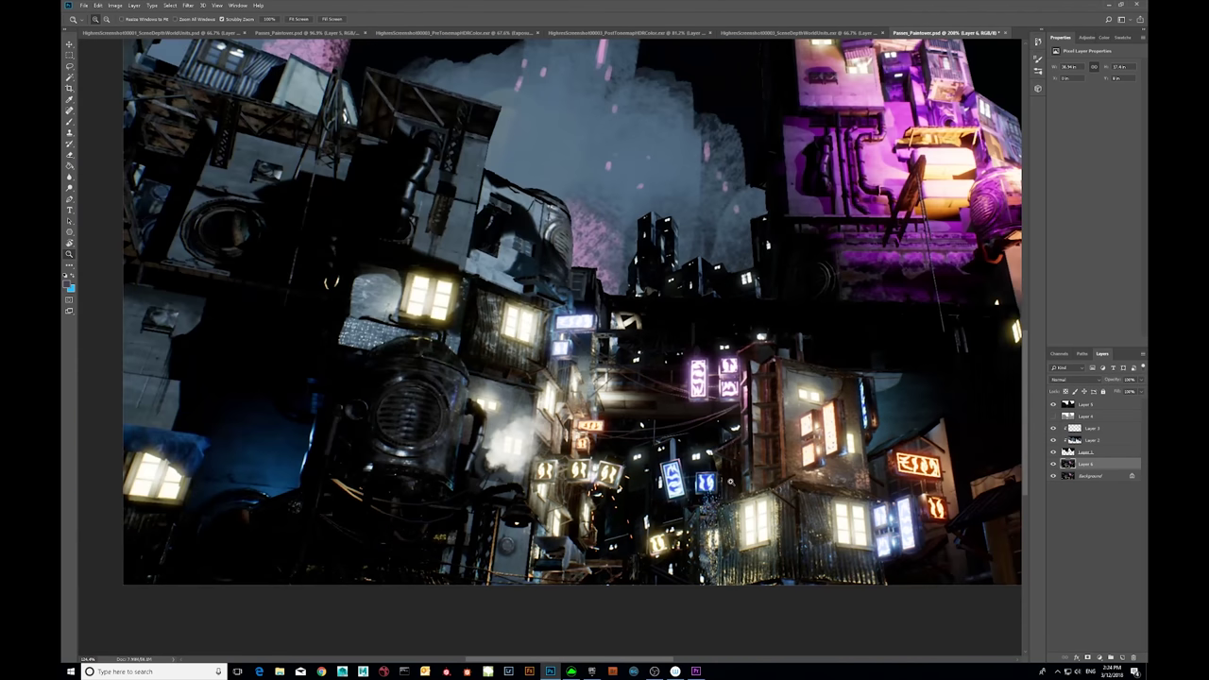
pyautogui.keyDown('alt'); pyautogui.click(730, 481); pyautogui.keyUp('alt')
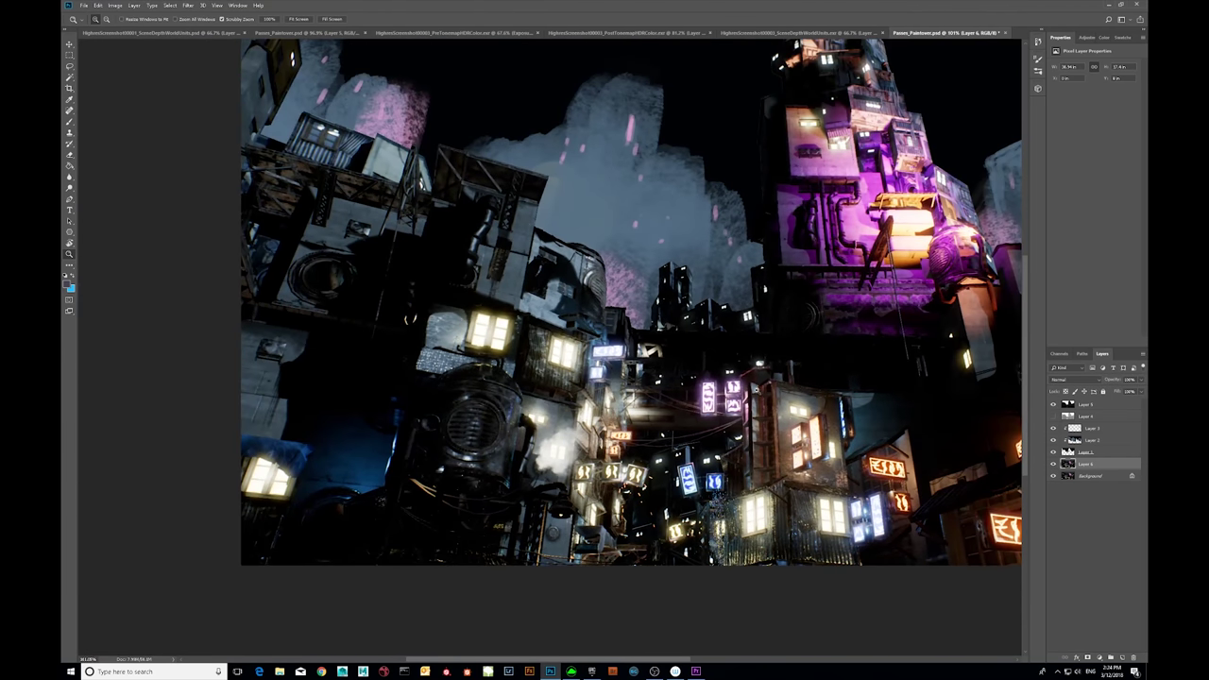
pyautogui.keyDown('alt'); pyautogui.click(757, 391); pyautogui.keyUp('alt')
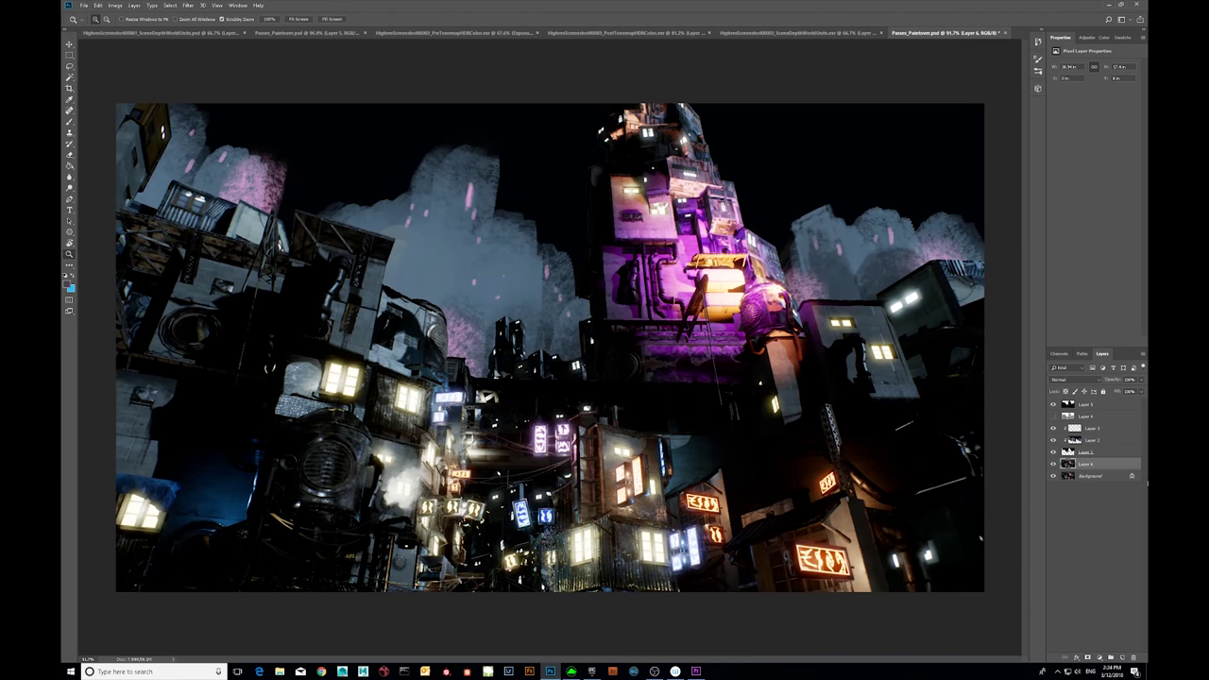
pyautogui.moveTo(710, 465); pyautogui.dragTo(686, 466)
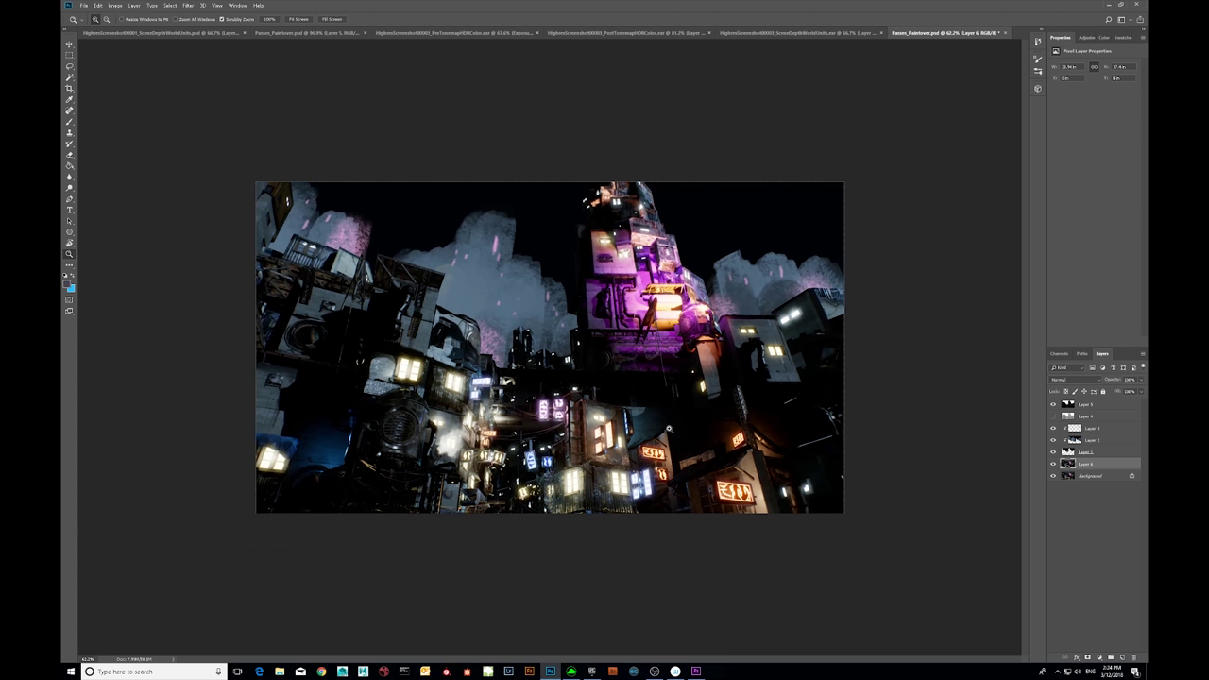
pyautogui.moveTo(732, 422); pyautogui.dragTo(747, 419)
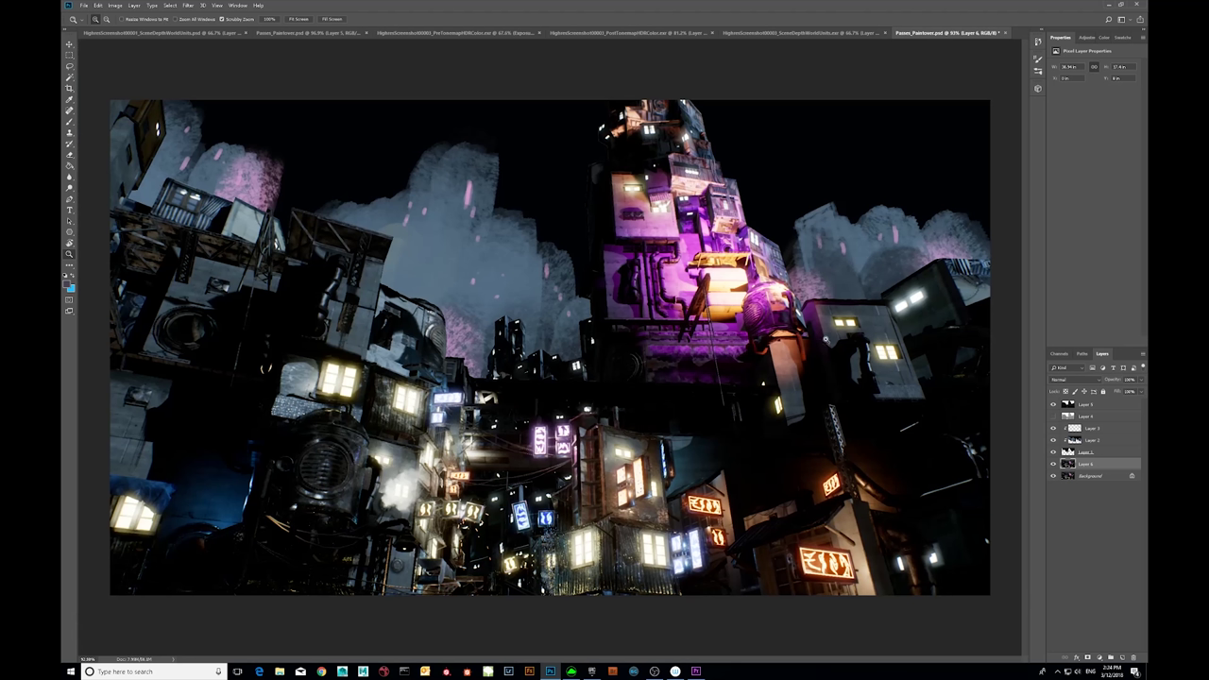
# - Outline the front face of the boxy building beside the purple tower with a Polygonal Lasso selection
pyautogui.press('l')
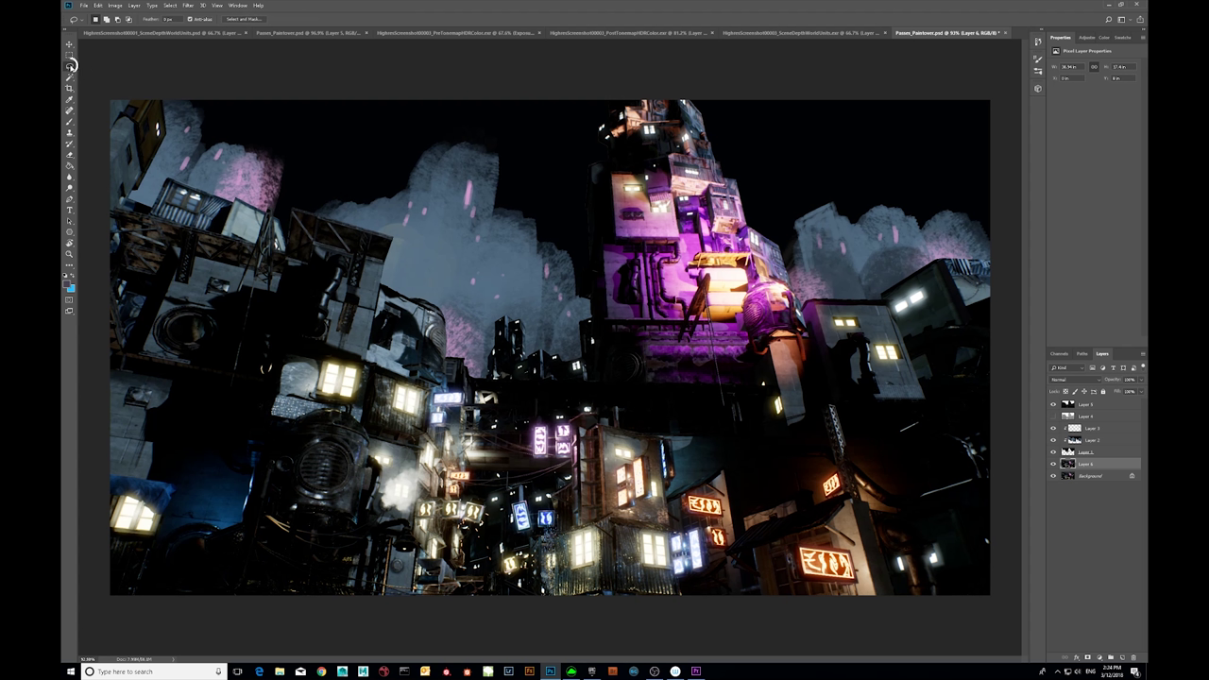
pyautogui.click(70, 68)
pyautogui.click(97, 74)
pyautogui.click(818, 310)
pyautogui.click(844, 400)
pyautogui.click(923, 398)
pyautogui.click(888, 302)
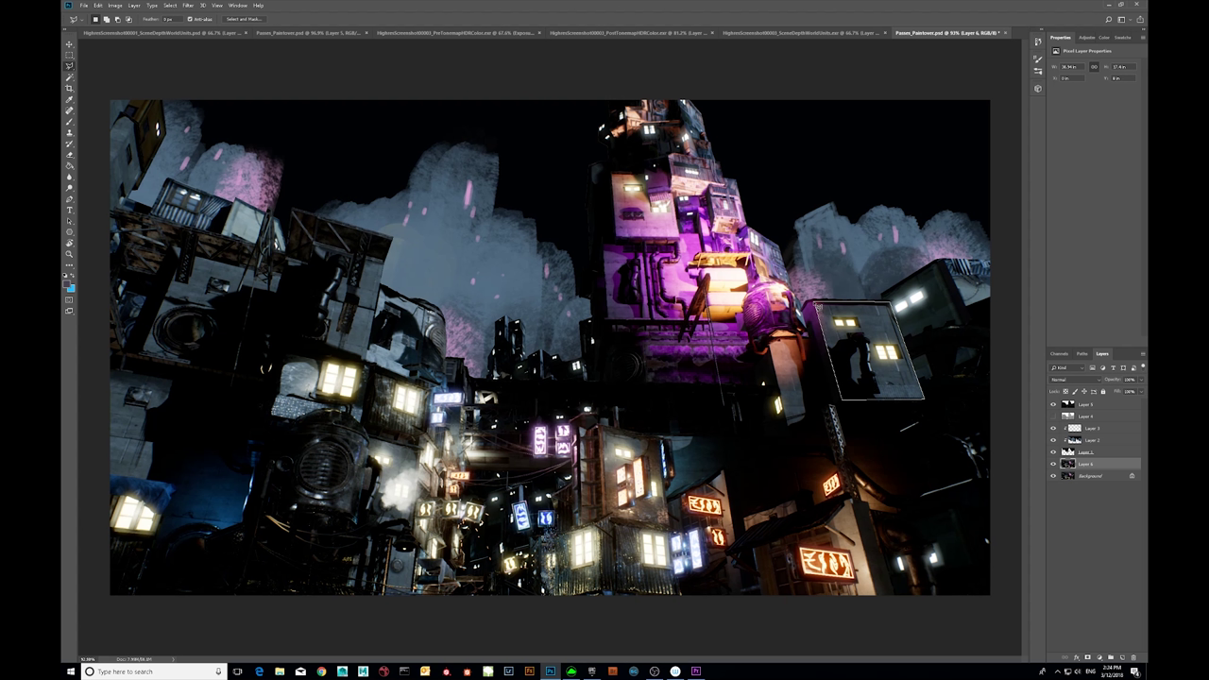
pyautogui.click(818, 310)
# - Brush a brownish tone sampled from the lower buildings over the selected building face on a new layer
pyautogui.press('b')
pyautogui.click(1121, 656)
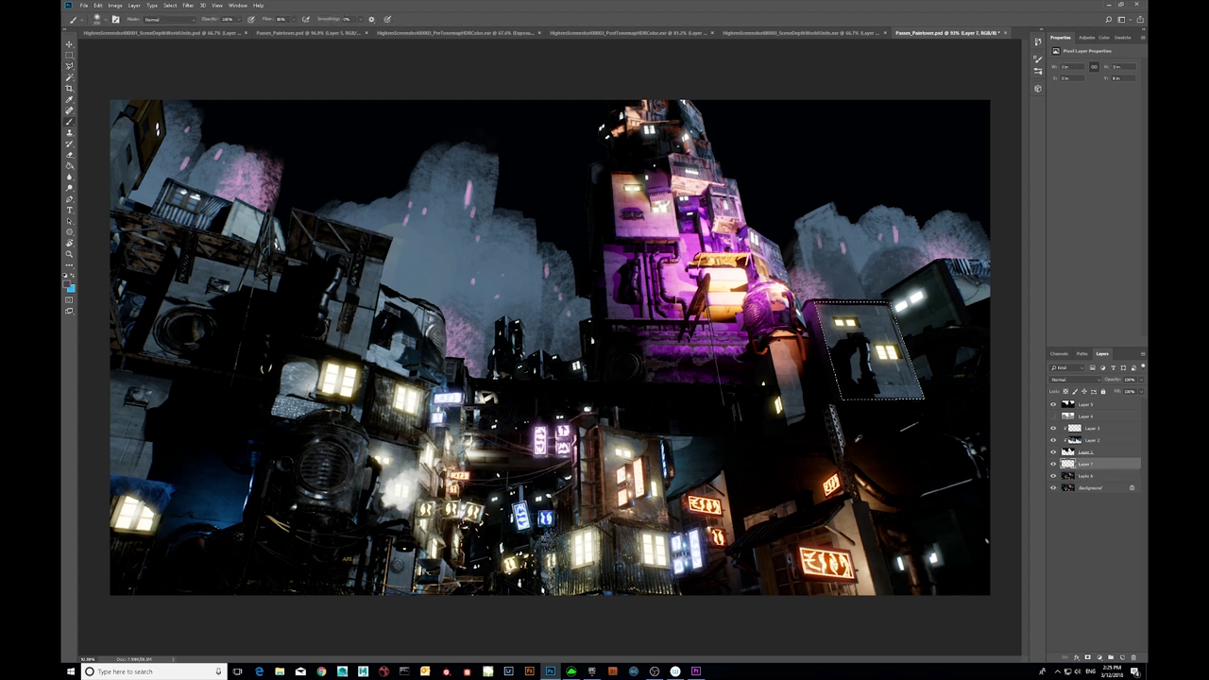
pyautogui.keyDown('alt'); pyautogui.click(853, 509); pyautogui.keyUp('alt')
pyautogui.moveTo(831, 295)
pyautogui.mouseDown()
pyautogui.moveTo(904, 472)
pyautogui.moveTo(833, 230)
pyautogui.mouseUp()
pyautogui.press('m')
pyautogui.hotkey('ctrl', 'd')
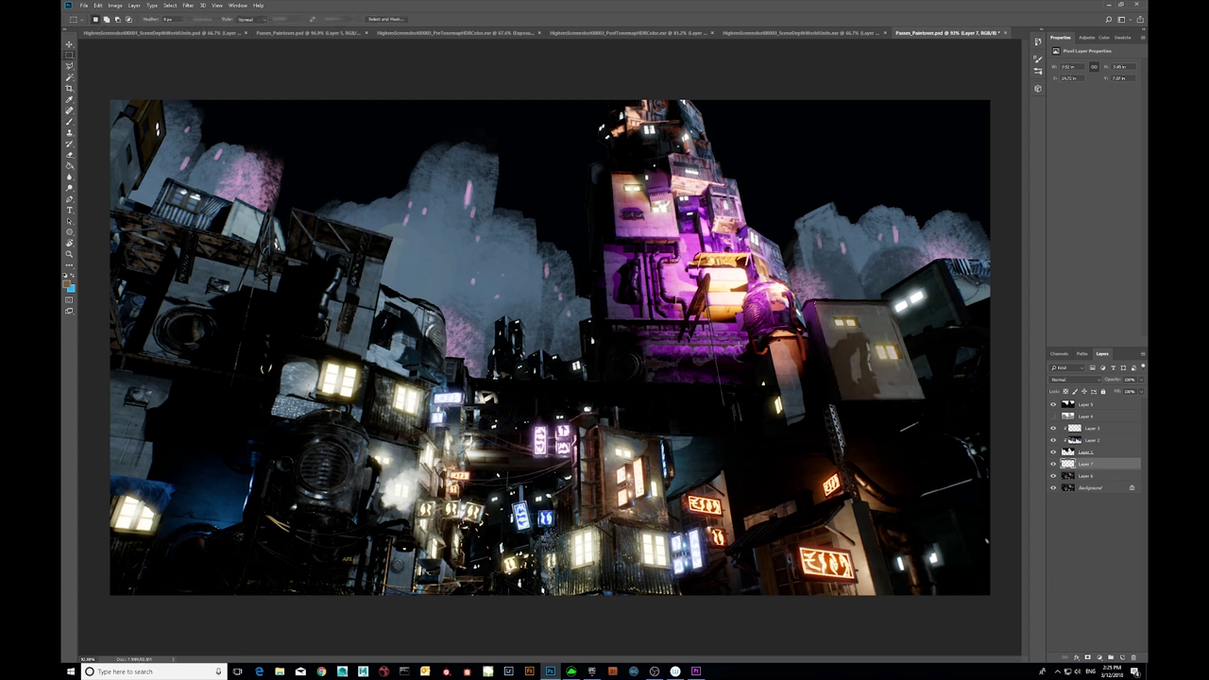
# - Deselect the building face and hide the layer holding its brownish paint
pyautogui.press('z')
pyautogui.moveTo(829, 444); pyautogui.dragTo(733, 448)
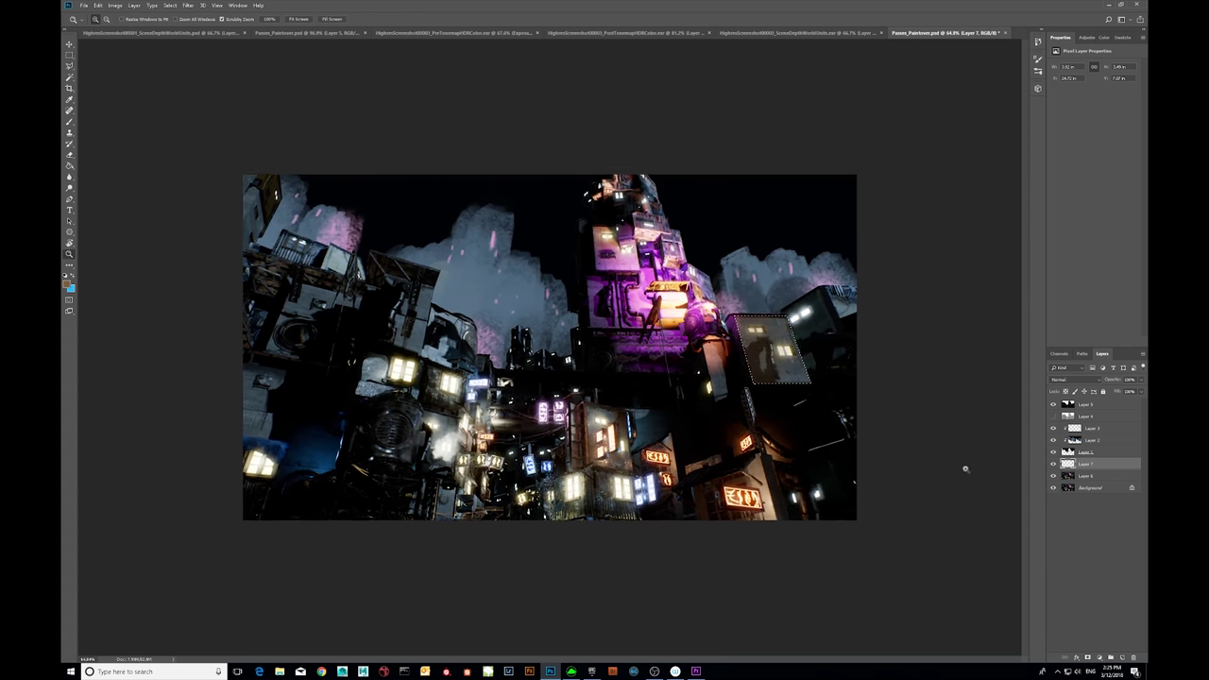
pyautogui.hotkey('ctrl', 'd')
pyautogui.press('m')
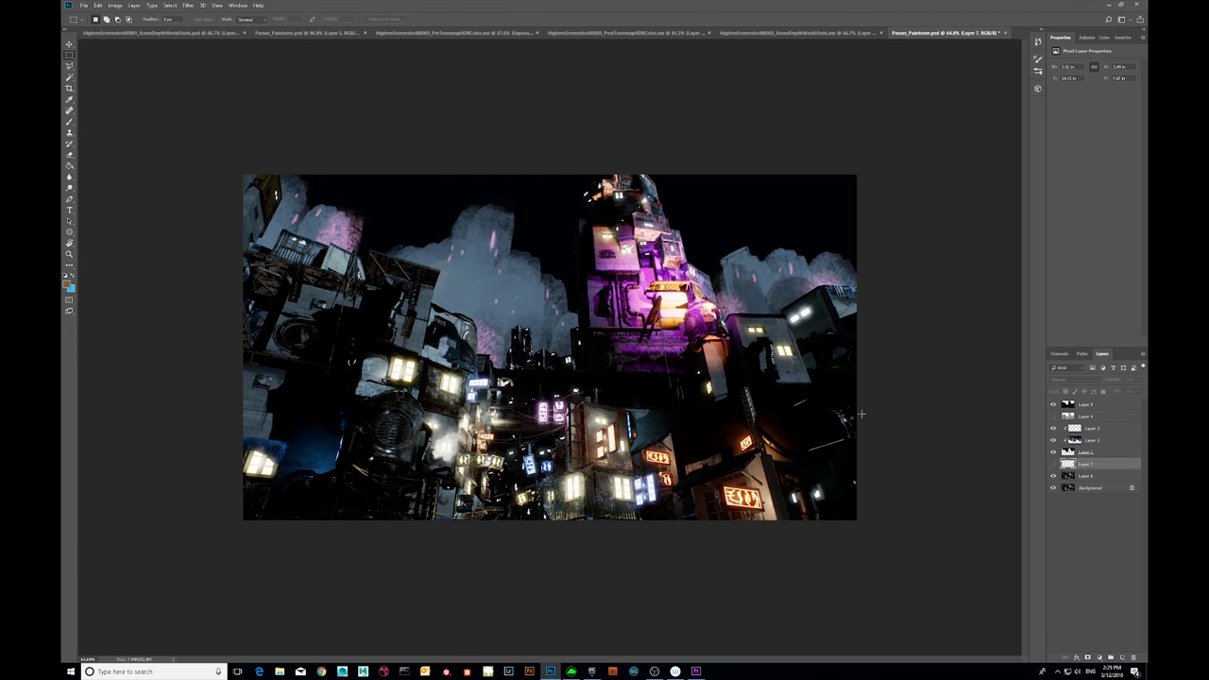
pyautogui.press('z')
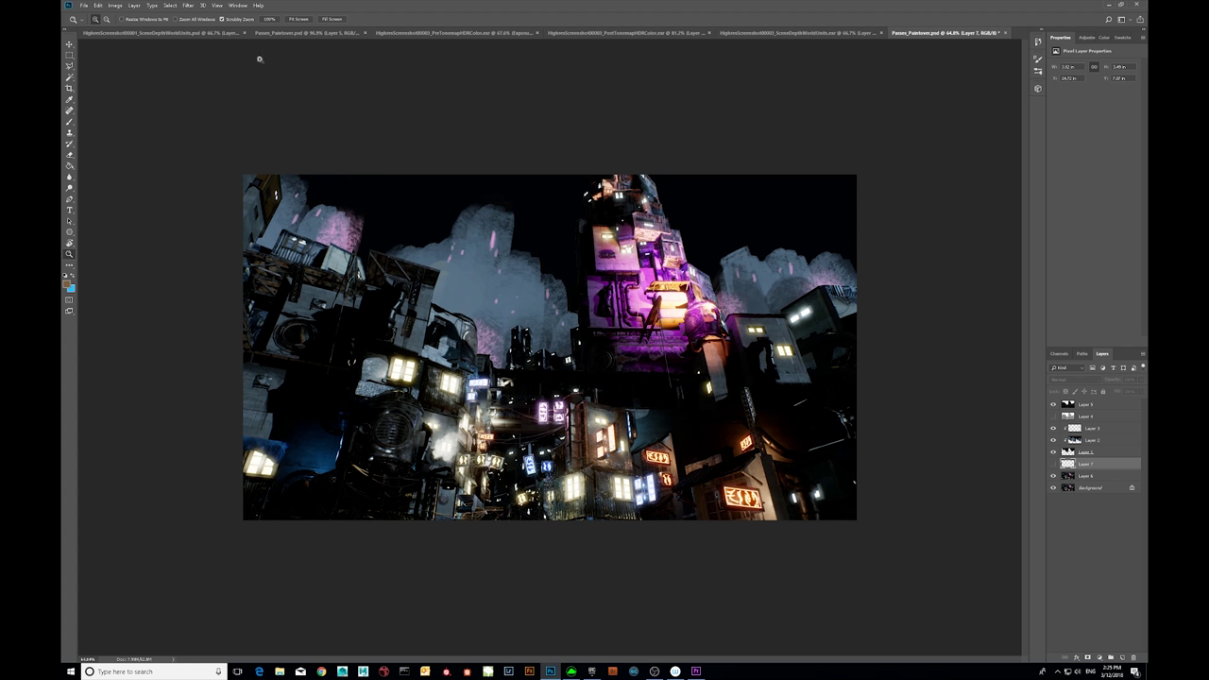
# - Select the boxy building's light wall tones with Color Range, sampling the wall, enabling Localized Color Clusters and lowering the fuzziness
pyautogui.click(115, 6)
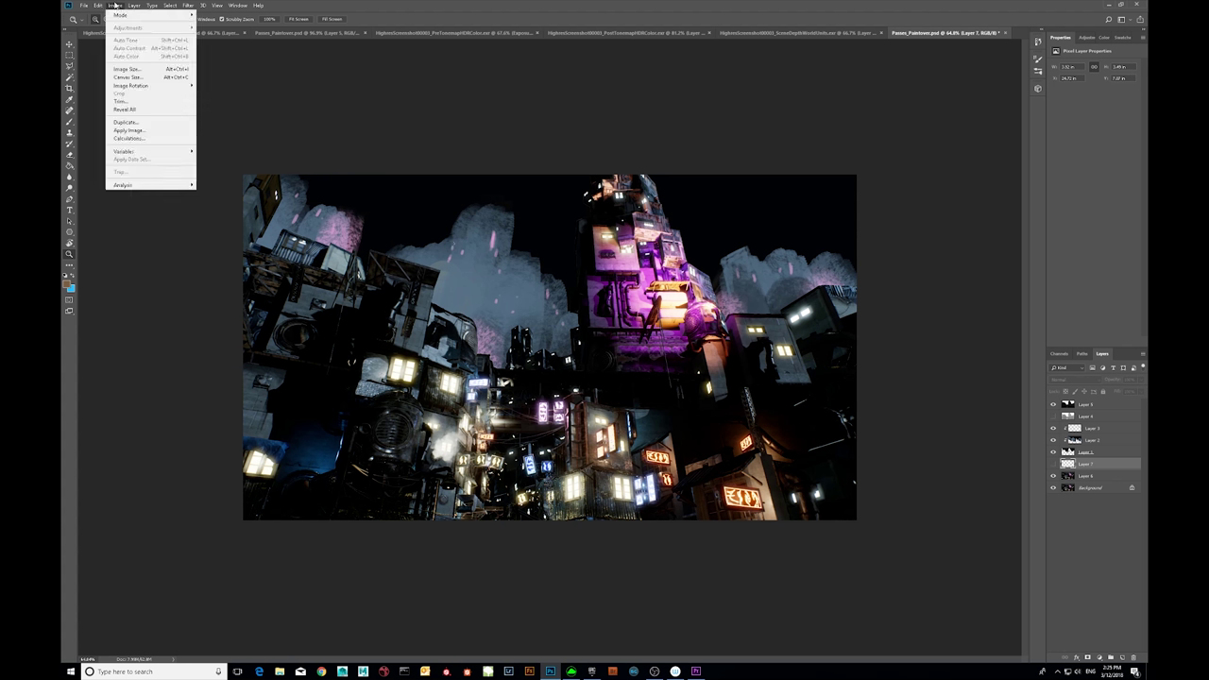
pyautogui.moveTo(170, 6)
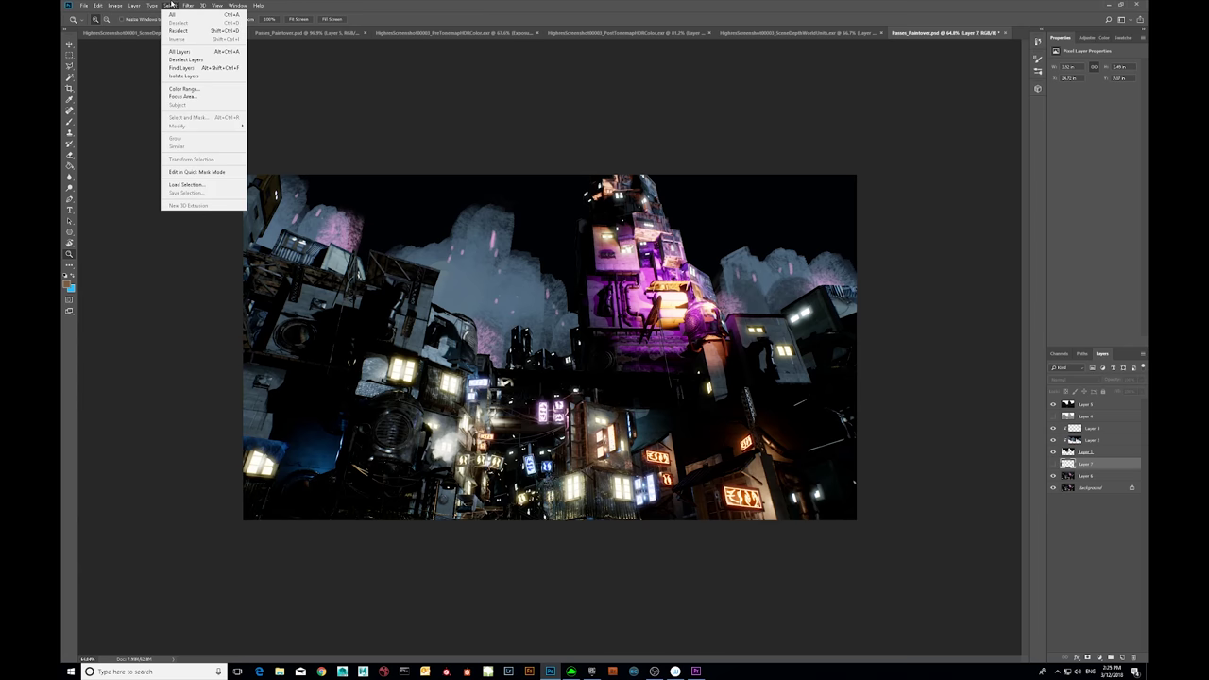
pyautogui.click(188, 91)
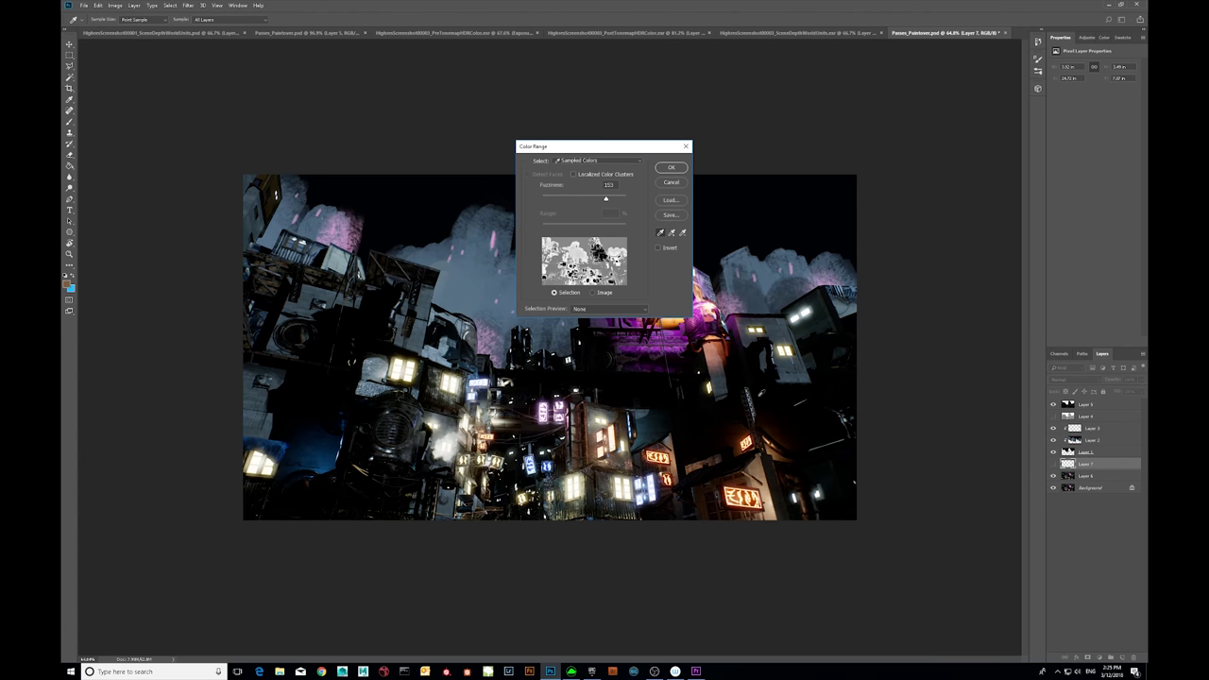
pyautogui.click(780, 325)
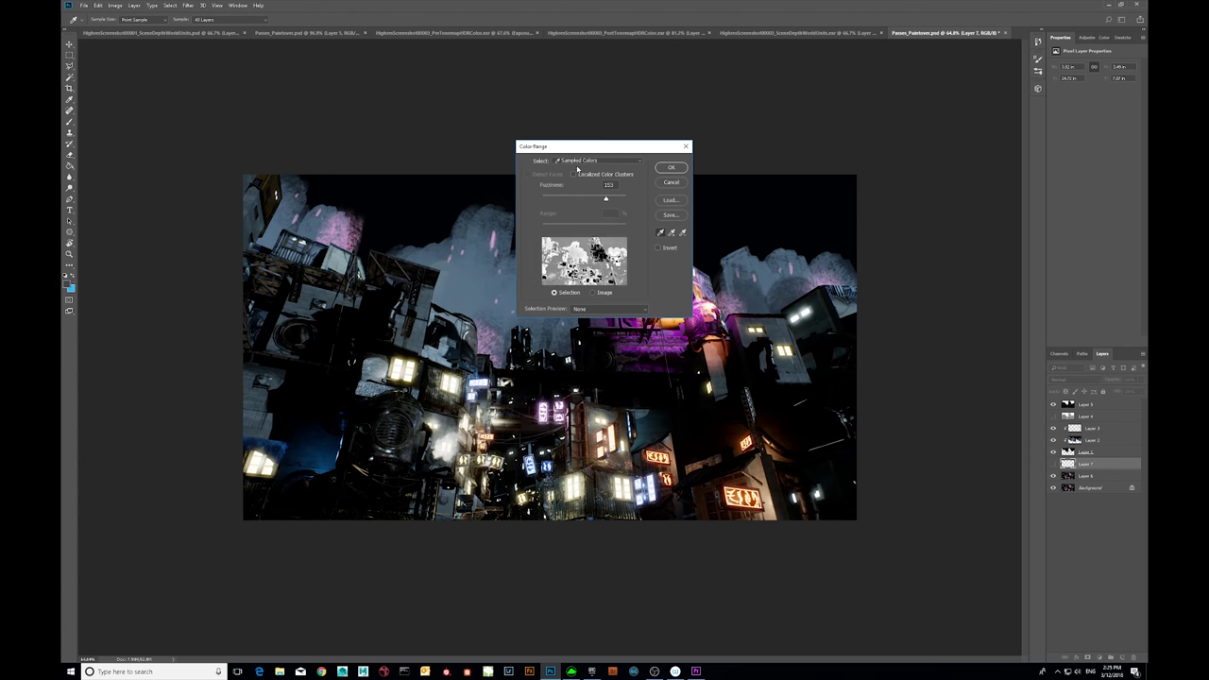
pyautogui.click(574, 174)
pyautogui.moveTo(601, 200); pyautogui.dragTo(567, 198)
pyautogui.moveTo(624, 227); pyautogui.dragTo(570, 200)
pyautogui.click(664, 170)
# - Brush a warm pinkish tone sampled from nearby over the selected wall areas on a new layer, and hide that layer
pyautogui.press('b')
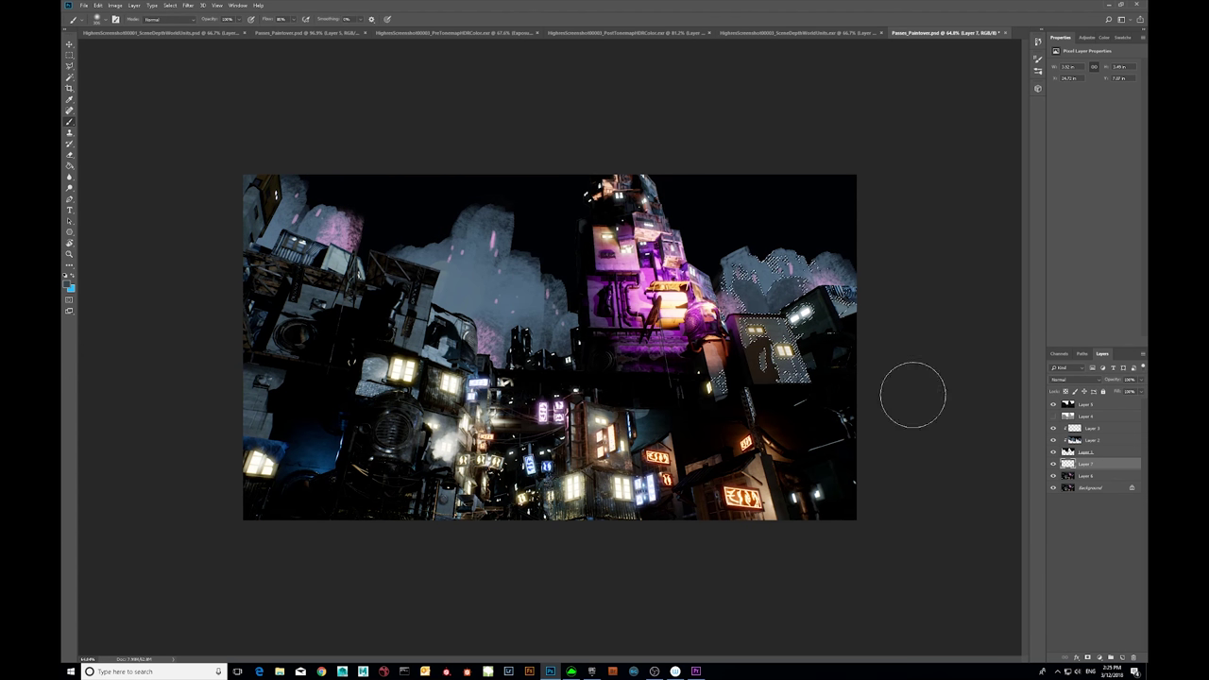
pyautogui.click(1122, 656)
pyautogui.moveTo(783, 332)
pyautogui.mouseDown()
pyautogui.moveTo(755, 335)
pyautogui.moveTo(807, 363)
pyautogui.moveTo(743, 369)
pyautogui.moveTo(786, 363)
pyautogui.moveTo(760, 359)
pyautogui.moveTo(755, 347)
pyautogui.moveTo(772, 337)
pyautogui.moveTo(746, 357)
pyautogui.mouseUp()
pyautogui.keyDown('alt'); pyautogui.click(695, 320); pyautogui.keyUp('alt')
pyautogui.keyDown('alt'); pyautogui.click(728, 351); pyautogui.keyUp('alt')
pyautogui.moveTo(743, 295)
pyautogui.mouseDown()
pyautogui.moveTo(744, 335)
pyautogui.moveTo(773, 350)
pyautogui.mouseUp()
pyautogui.press('m')
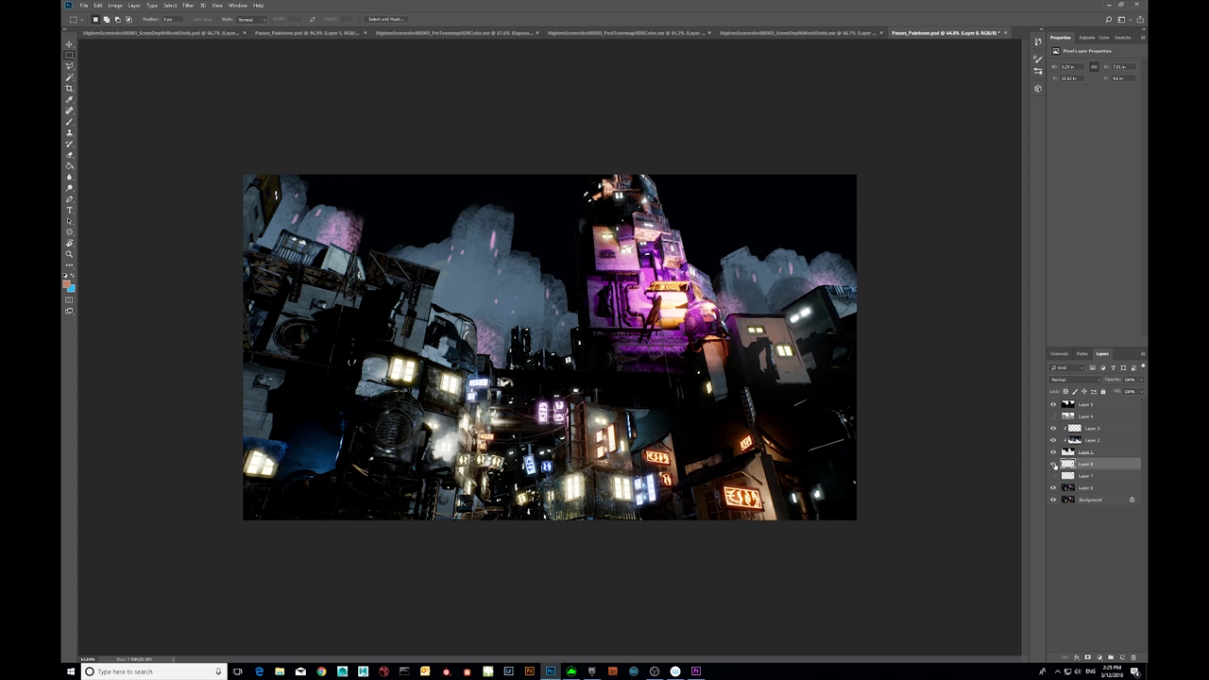
pyautogui.click(1054, 465)
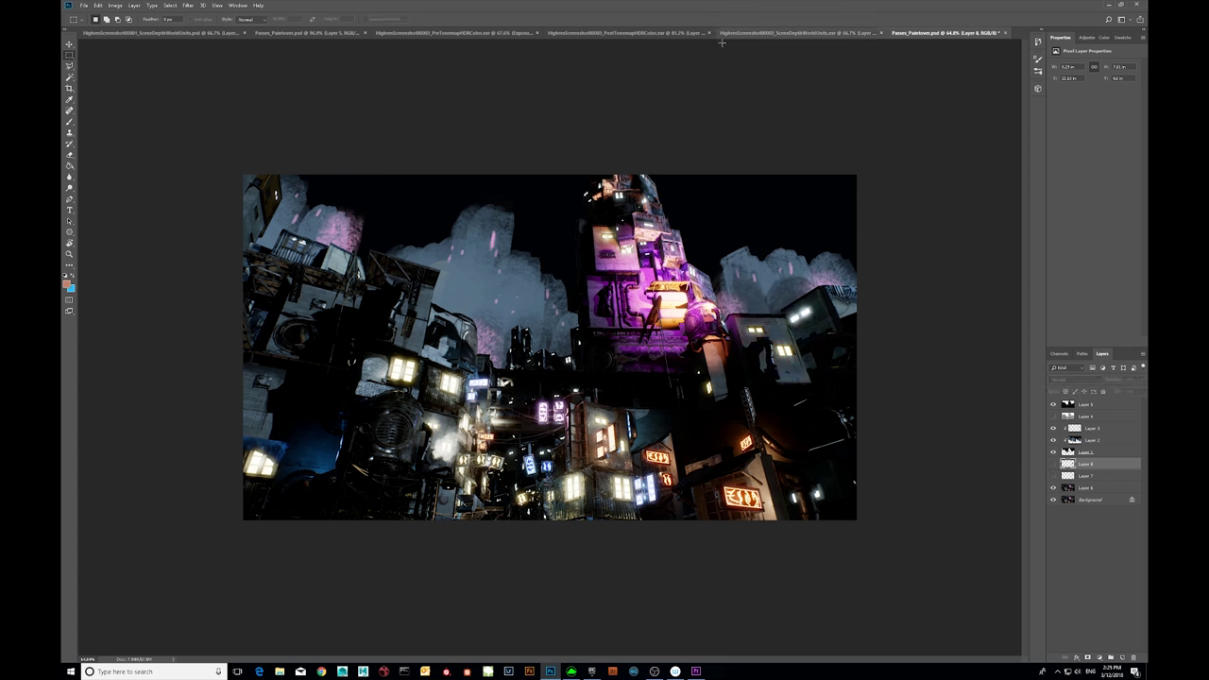
# - Switch to the document that holds the stacked buffer passes and show all the pass layers in Group 2
pyautogui.click(203, 33)
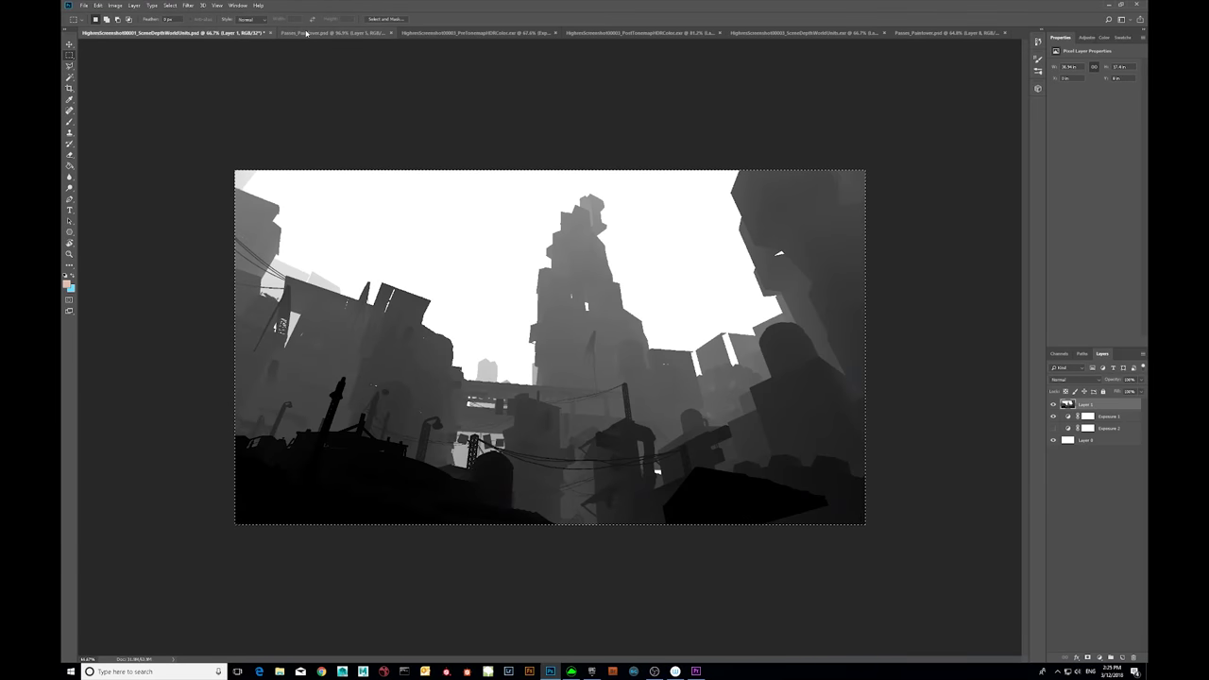
pyautogui.click(309, 33)
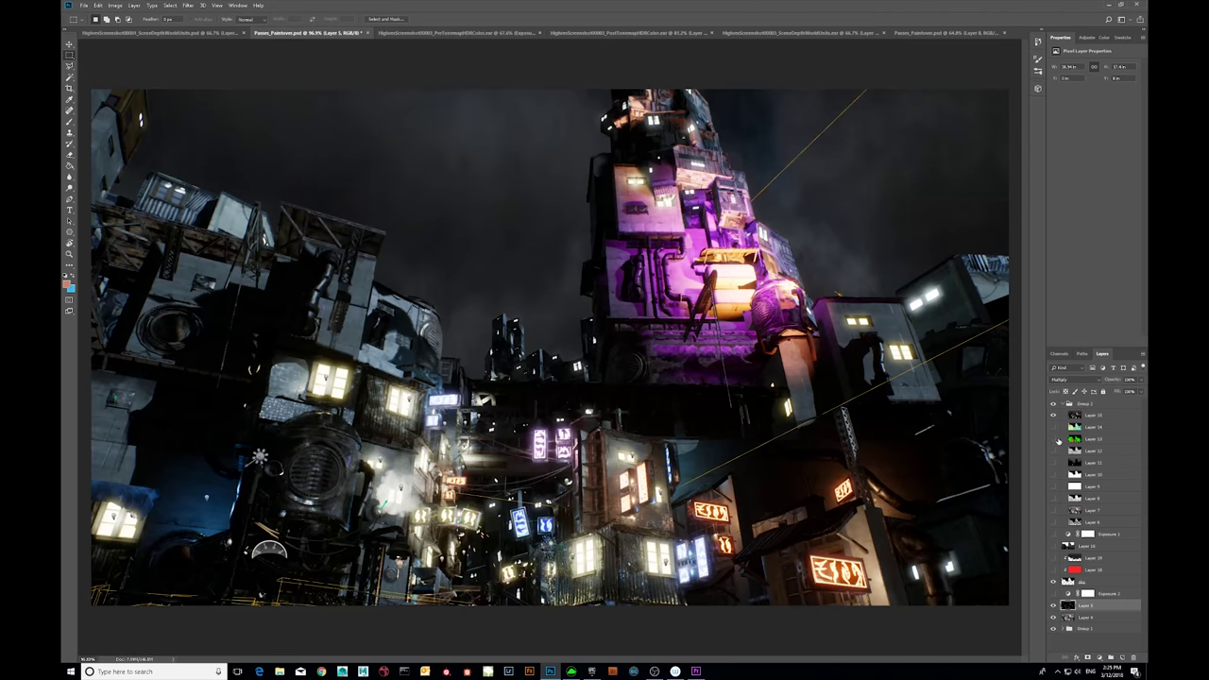
pyautogui.moveTo(1052, 416)
pyautogui.mouseDown()
pyautogui.moveTo(1054, 464)
pyautogui.moveTo(1053, 415)
pyautogui.mouseUp()
pyautogui.click(1054, 415)
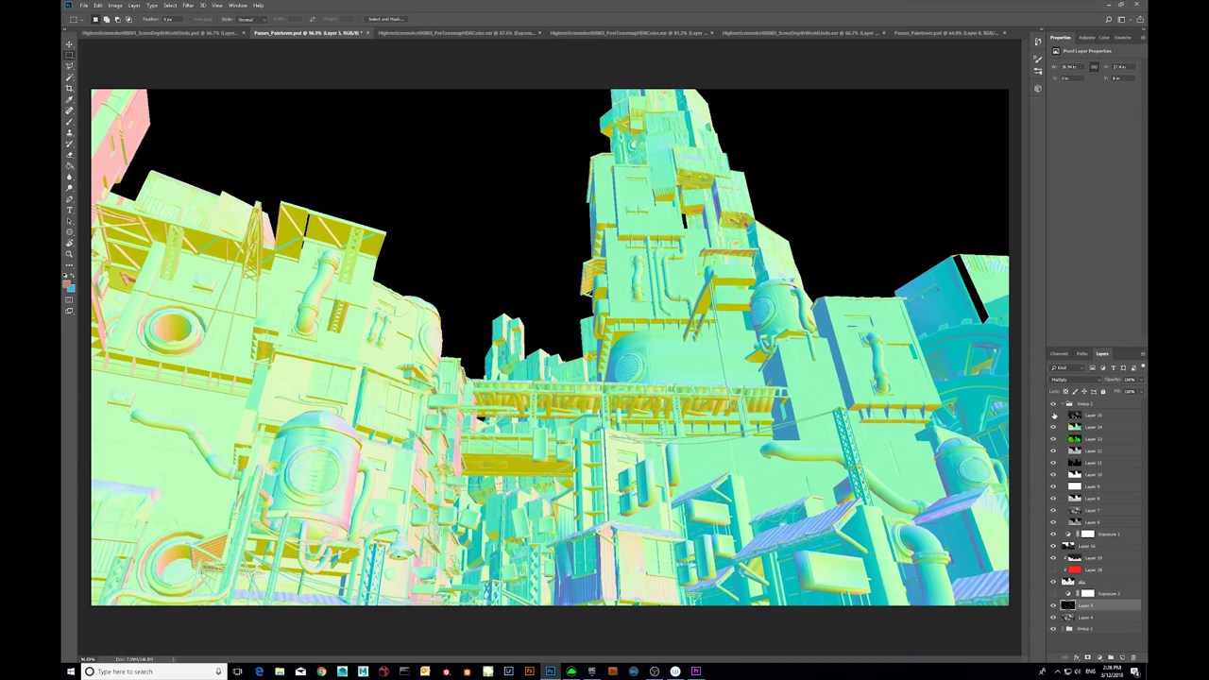
# - Hide the stacked buffer passes one after another from Layer 14 down to Layer 16, examining each exposed pass
pyautogui.click(1054, 432)
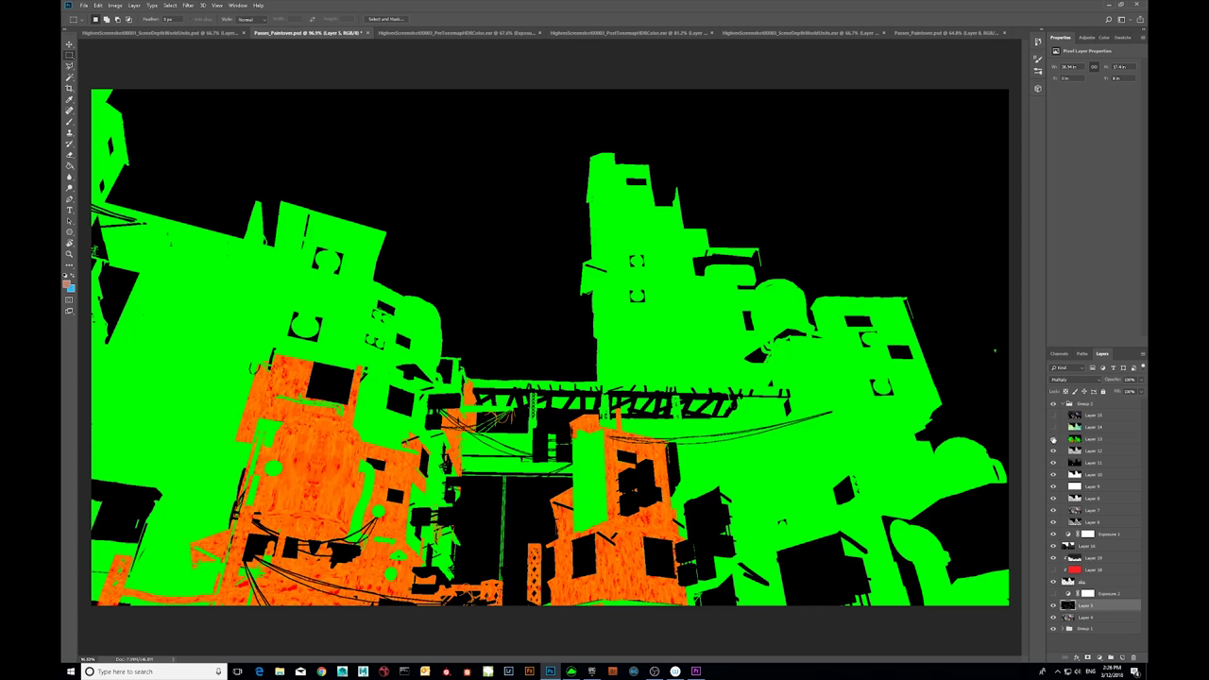
pyautogui.click(1054, 439)
pyautogui.click(1054, 452)
pyautogui.click(1053, 463)
pyautogui.click(1054, 474)
pyautogui.click(1054, 486)
pyautogui.click(1054, 497)
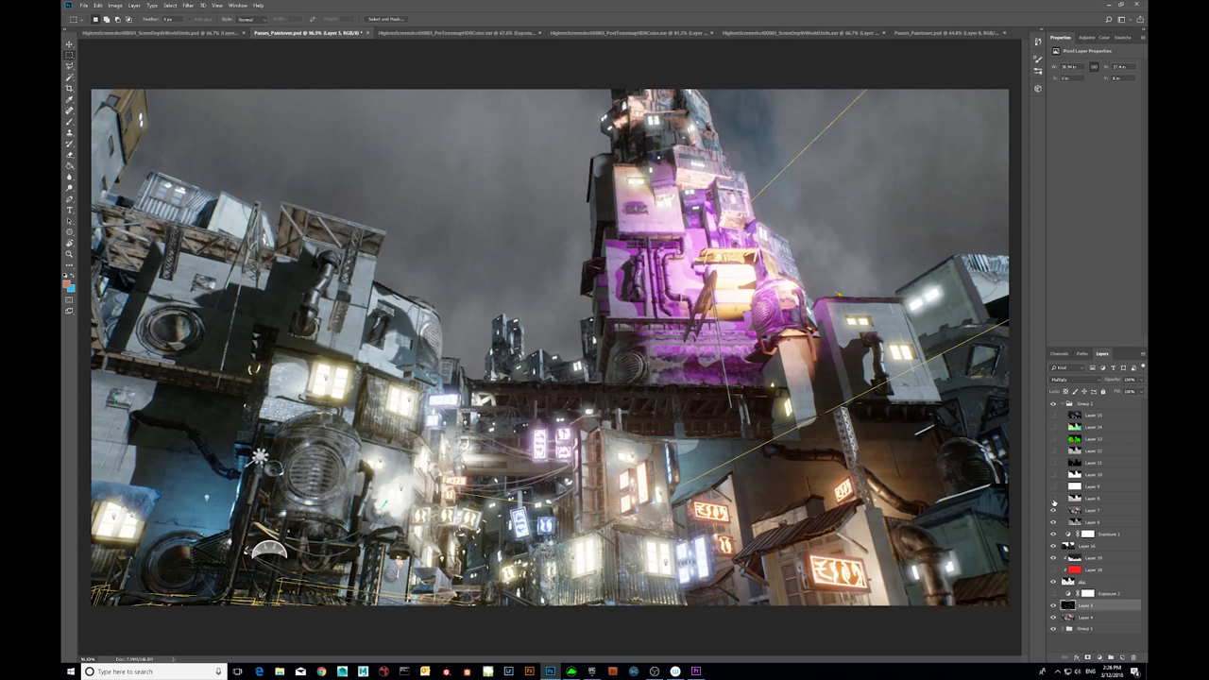
pyautogui.click(1054, 510)
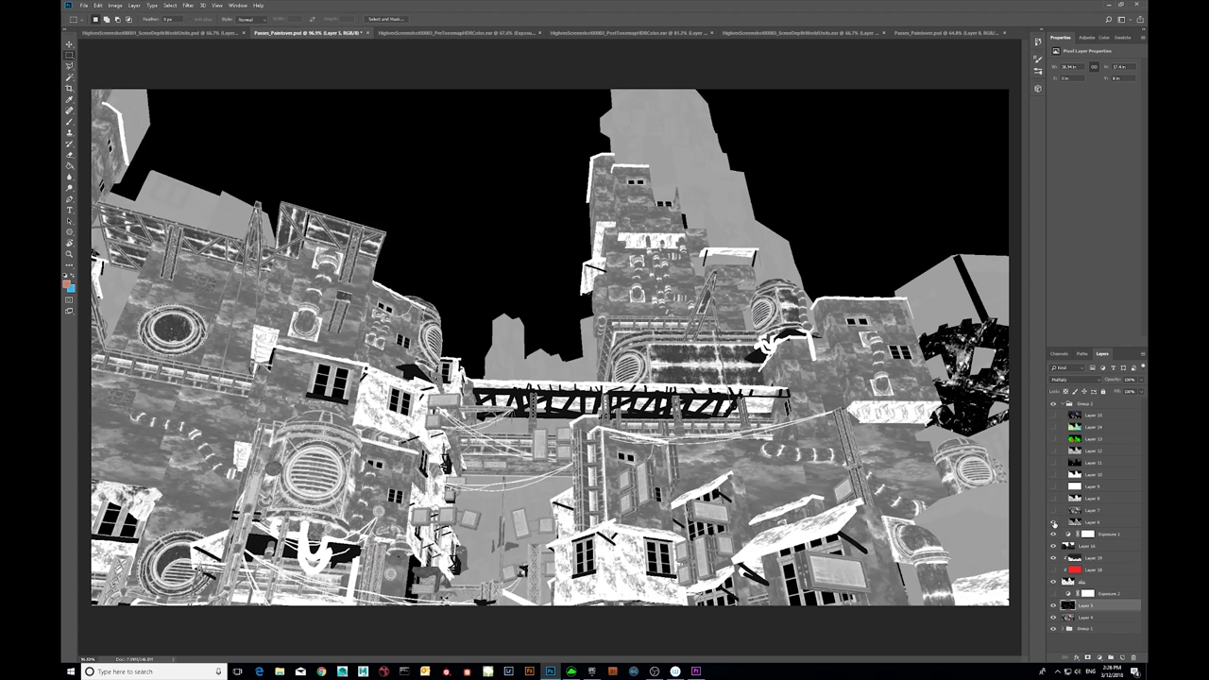
pyautogui.click(1053, 524)
pyautogui.click(1054, 534)
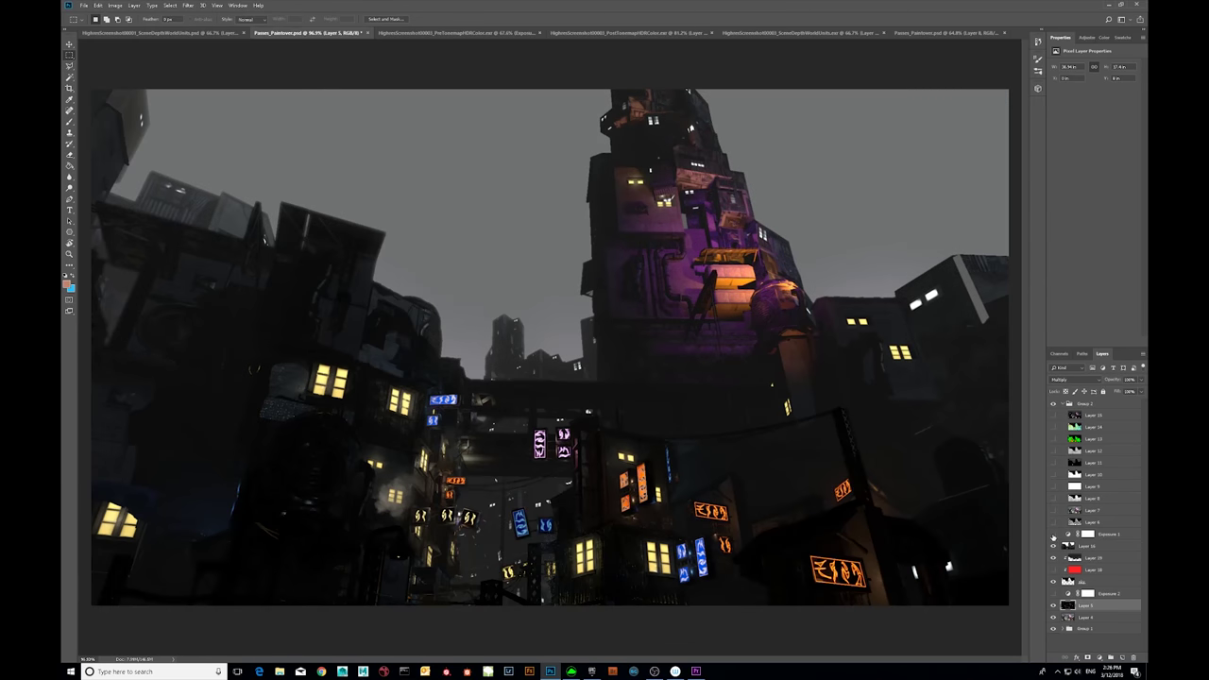
pyautogui.click(1054, 547)
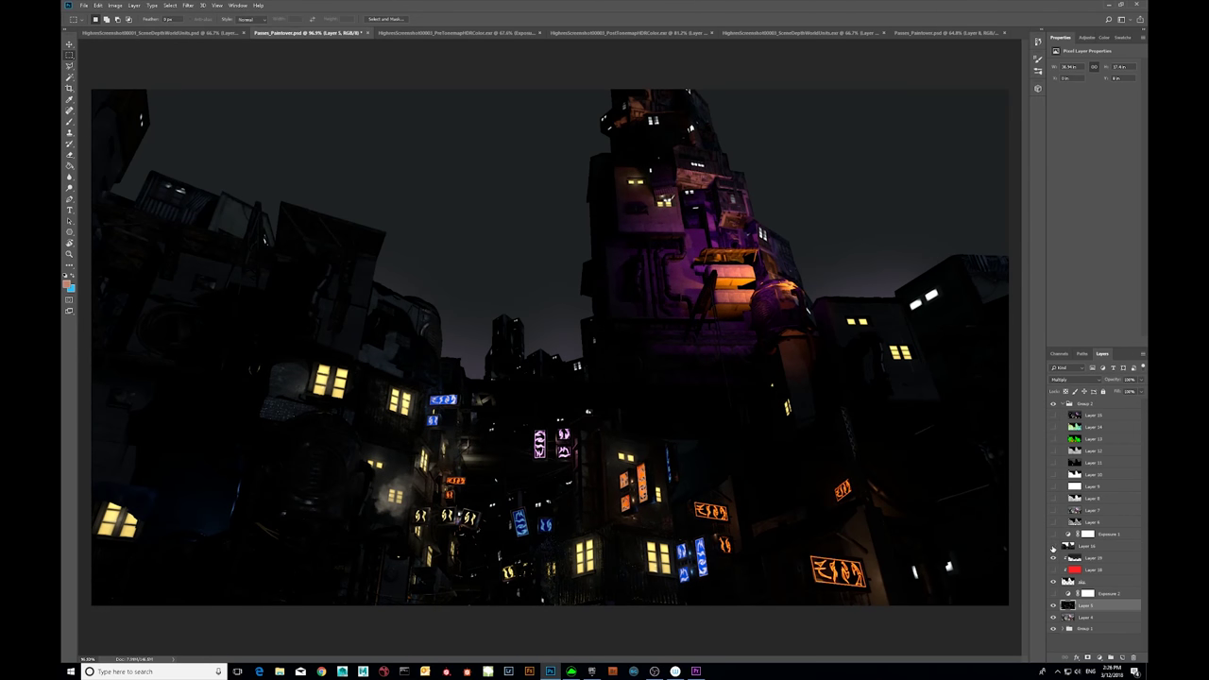
# - Show the colored world normal pass on Layer 14 and add a Levels adjustment above it that strongly darkens the midtones
pyautogui.click(1053, 428)
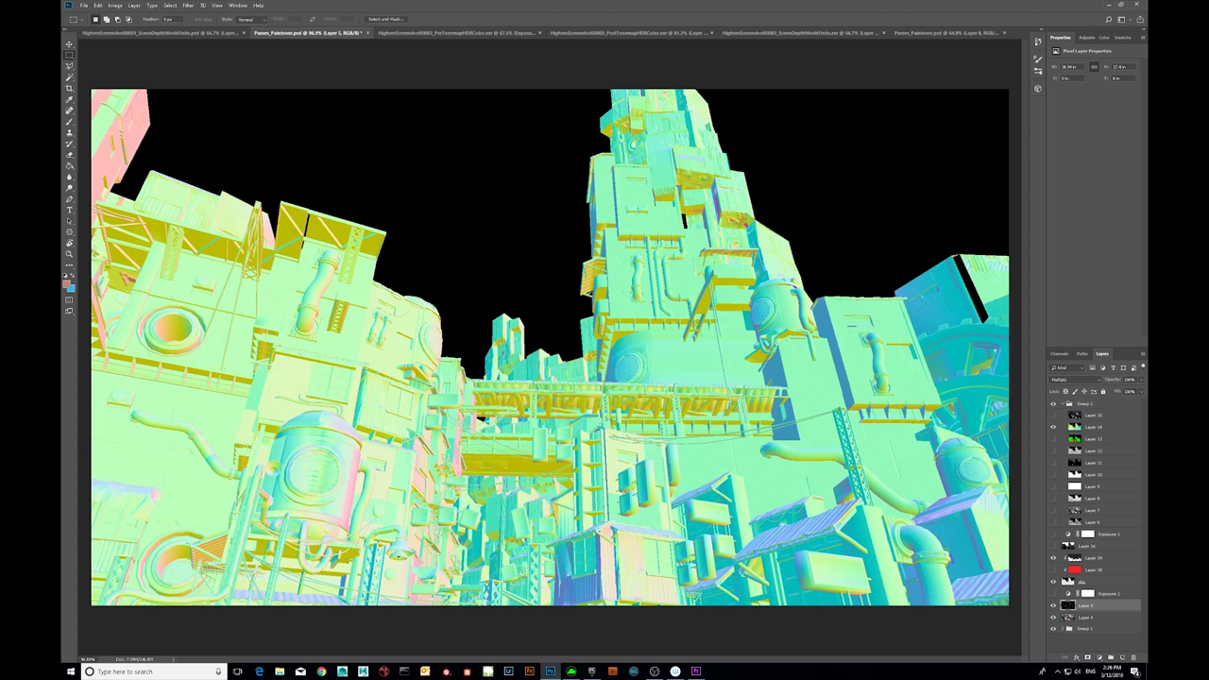
pyautogui.press('l')
pyautogui.press('m')
pyautogui.click(1072, 427)
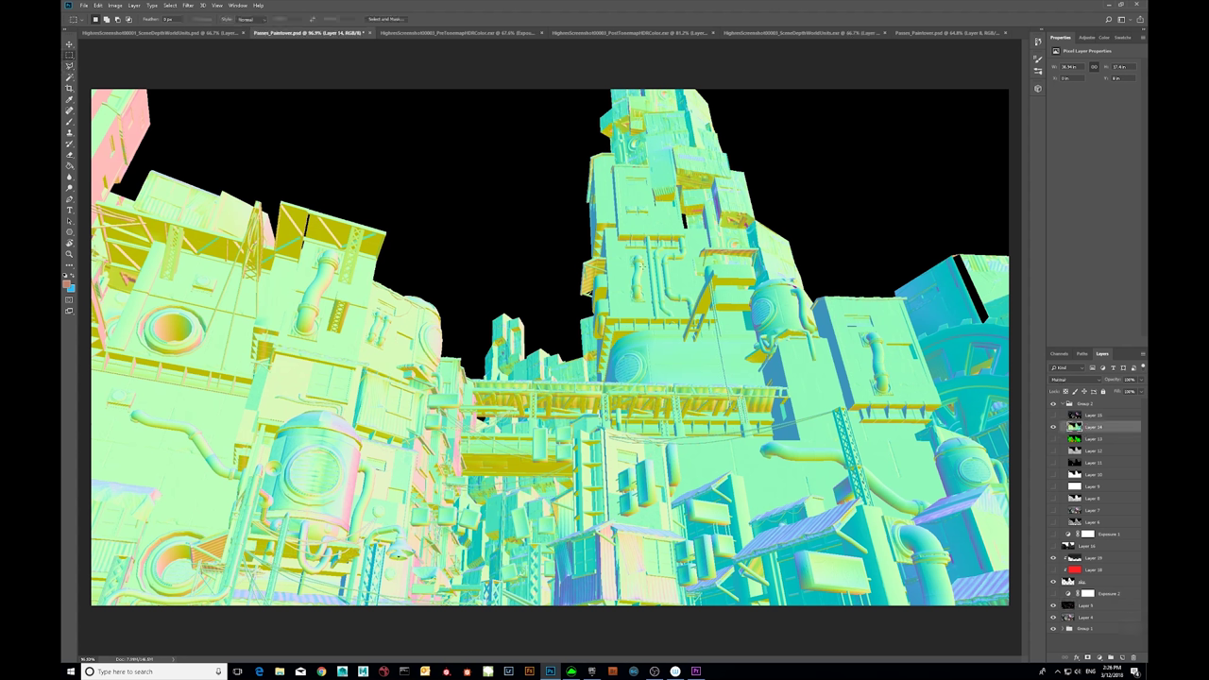
pyautogui.click(1106, 657)
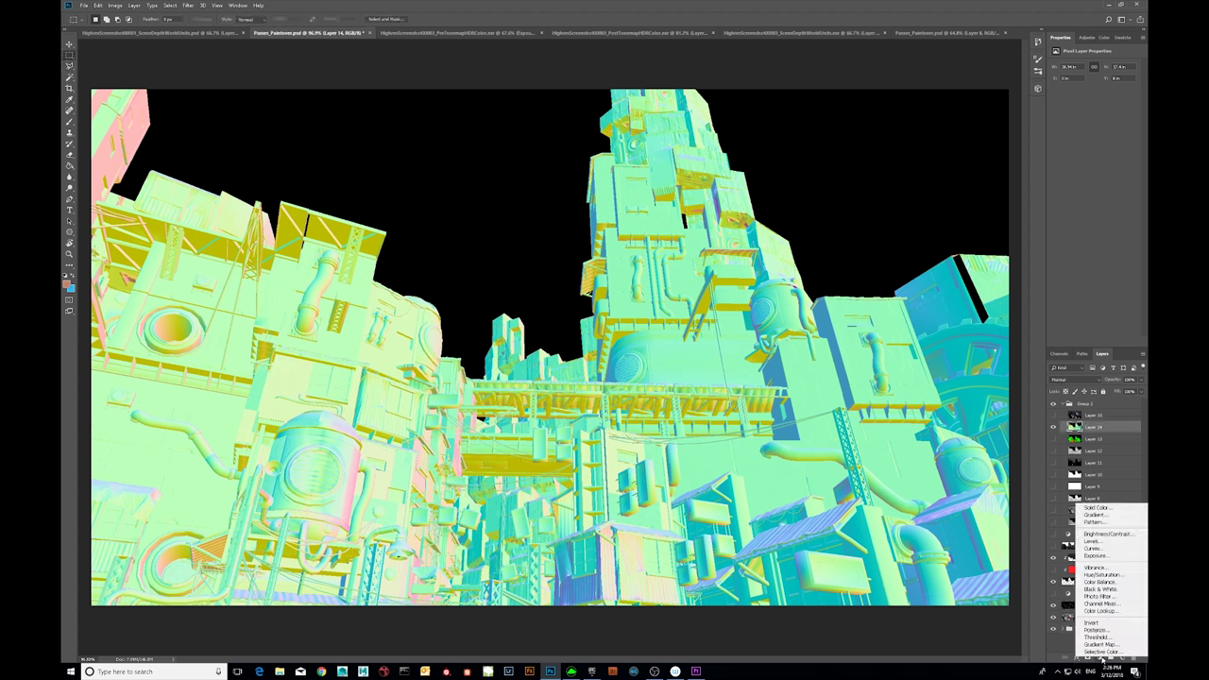
pyautogui.click(1106, 543)
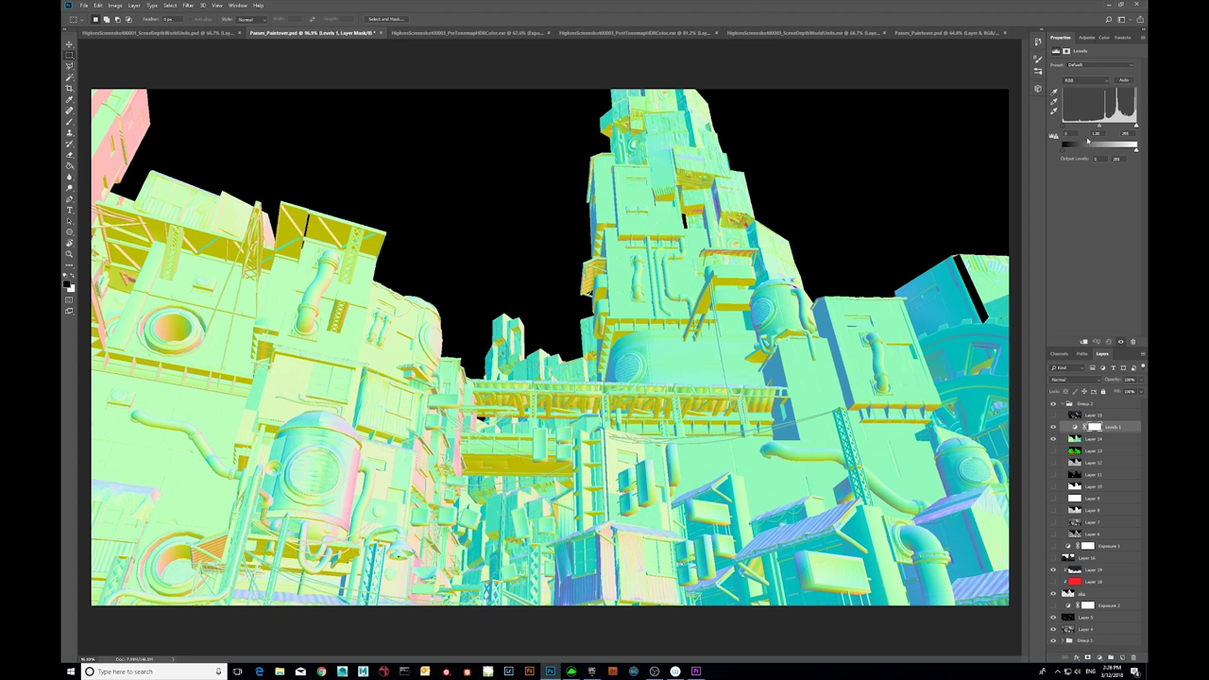
pyautogui.moveTo(1099, 125); pyautogui.dragTo(1138, 151)
# - Outline the boxy building's front face with the Polygonal Lasso, and stamp the normal pass with its clipped Levels onto a new layer
pyautogui.press('l')
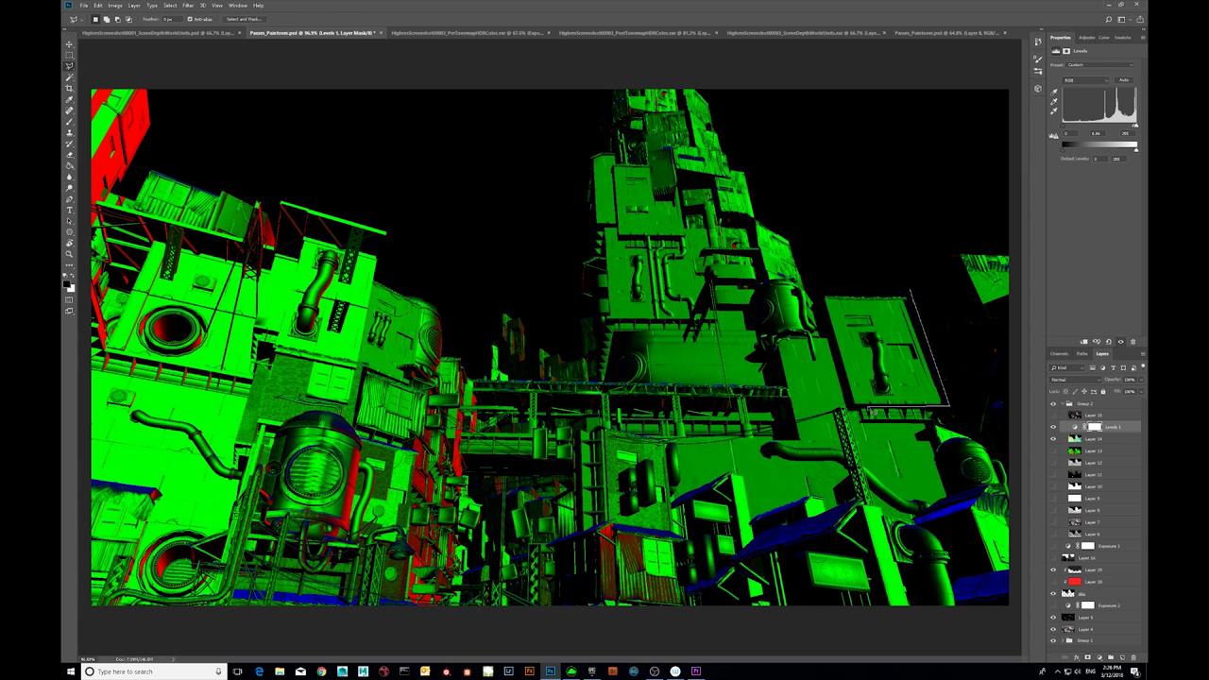
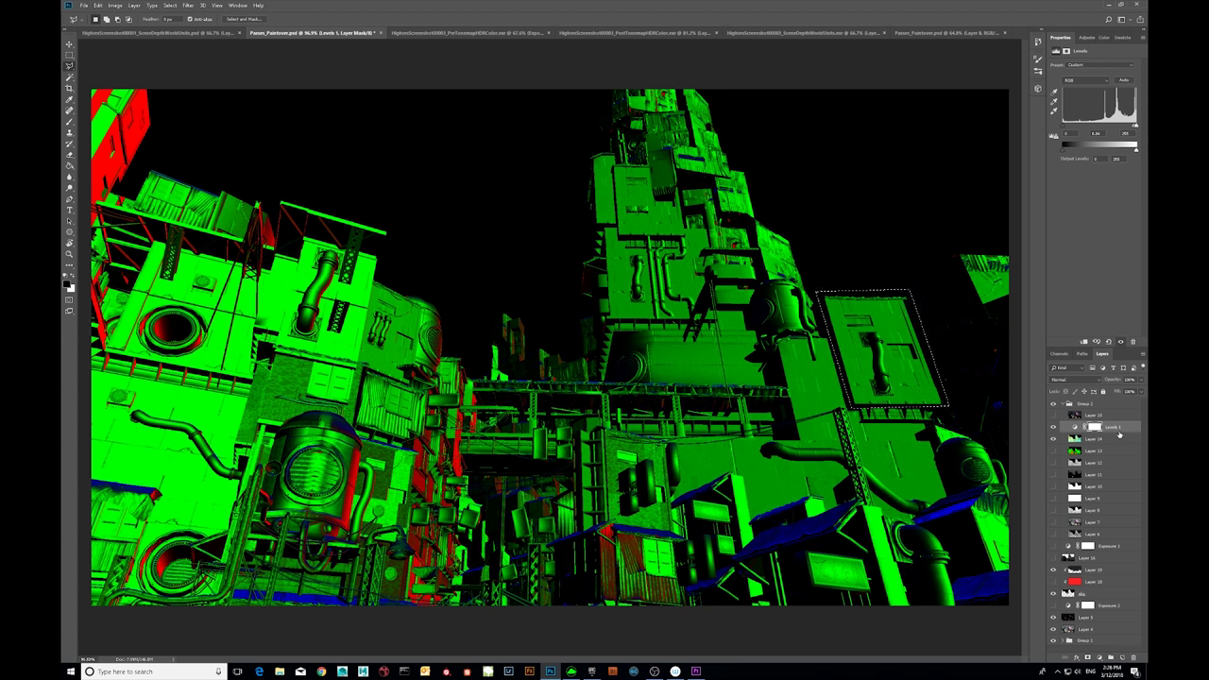
pyautogui.rightClick(1123, 429)
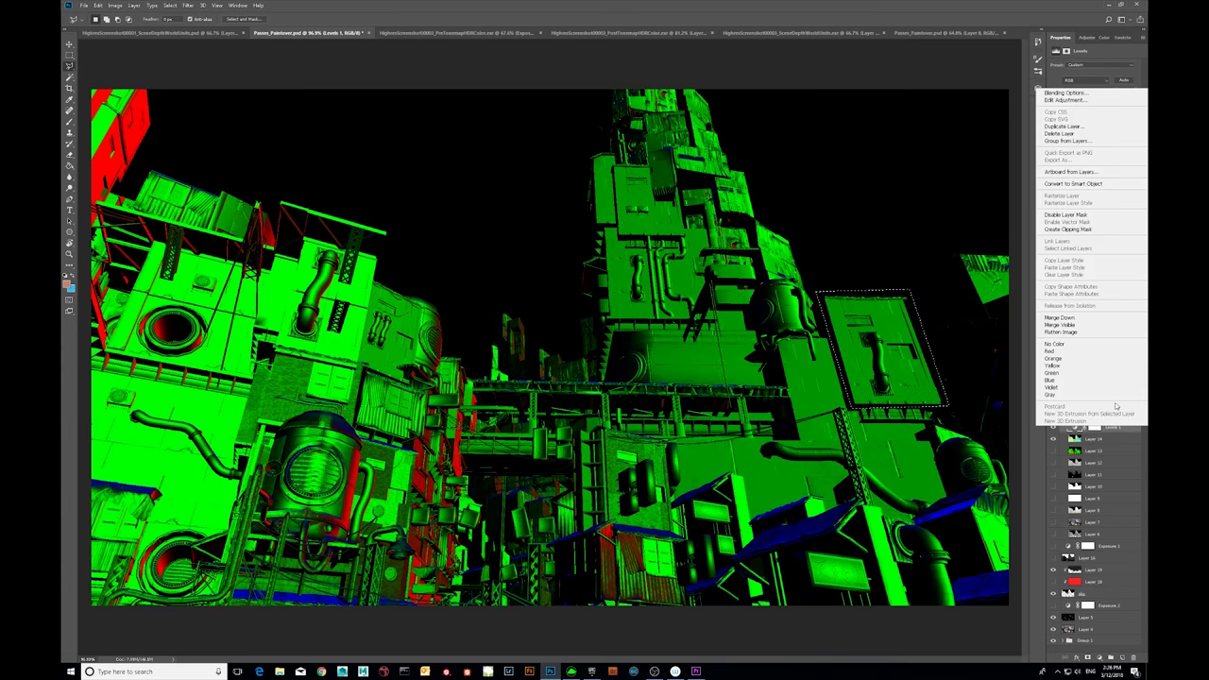
pyautogui.click(1083, 230)
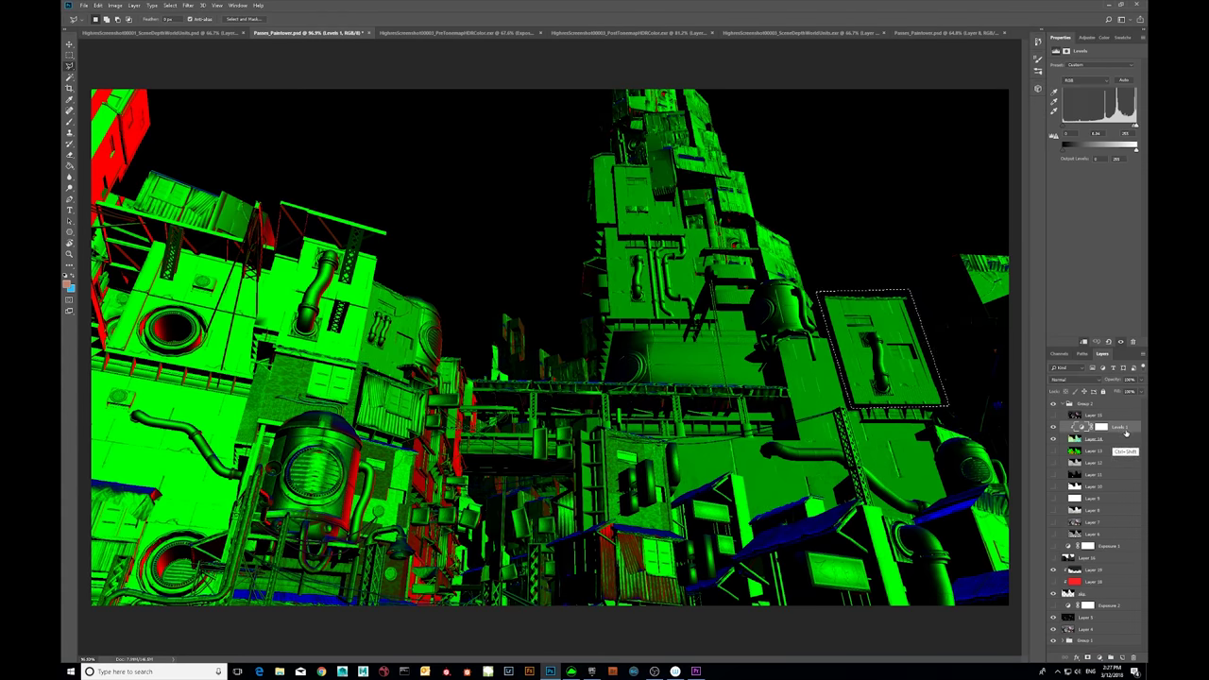
pyautogui.hotkey('ctrl', 'shift', 'alt', 'e')
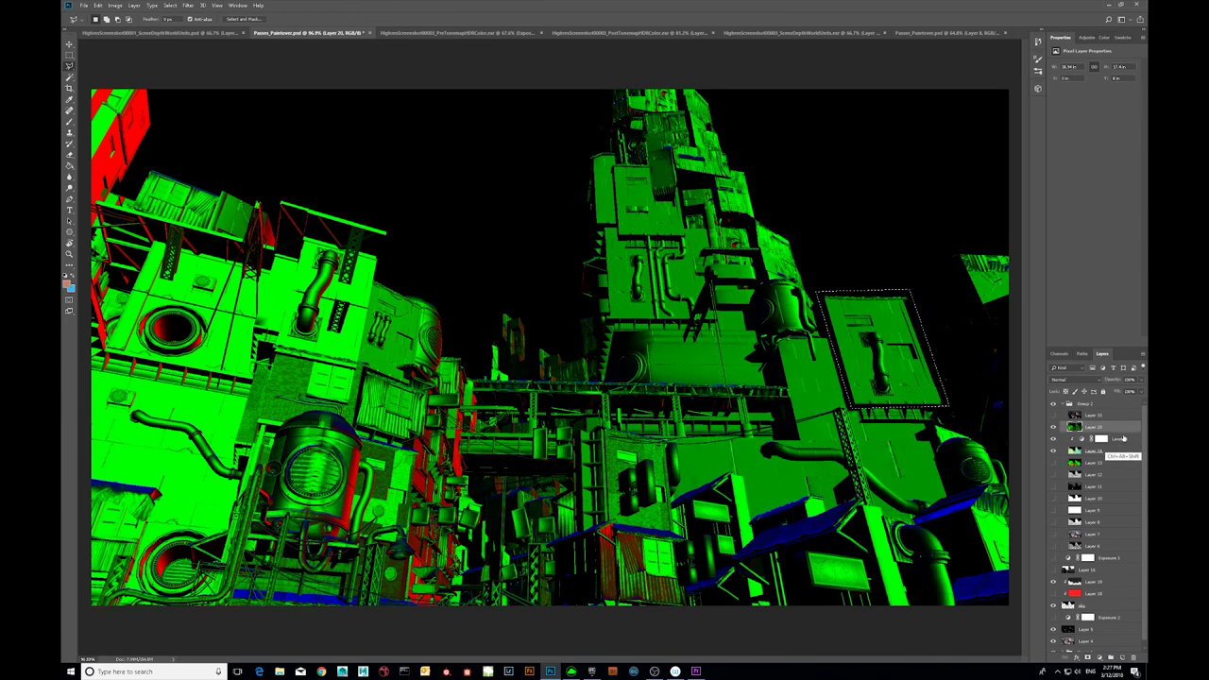
pyautogui.click(1054, 427)
# - Paste the copied green building face in place on its own layer above Layer 3 in the paintover document
pyautogui.click(564, 33)
pyautogui.click(426, 33)
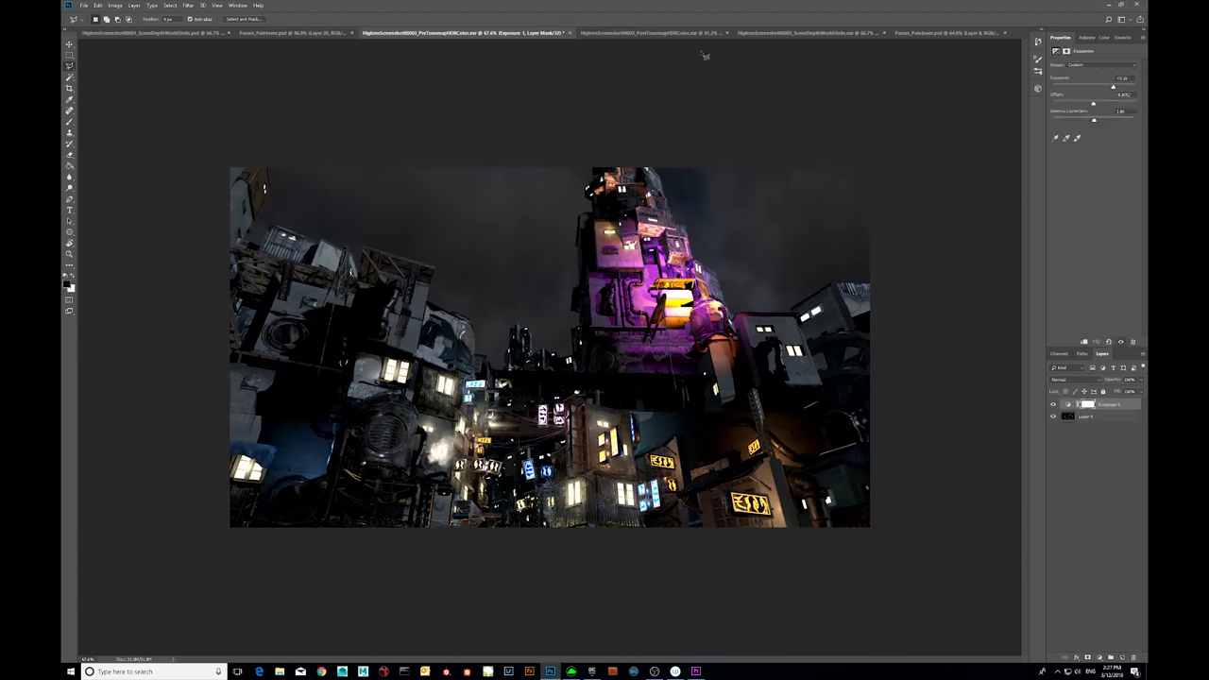
pyautogui.click(838, 34)
pyautogui.click(920, 33)
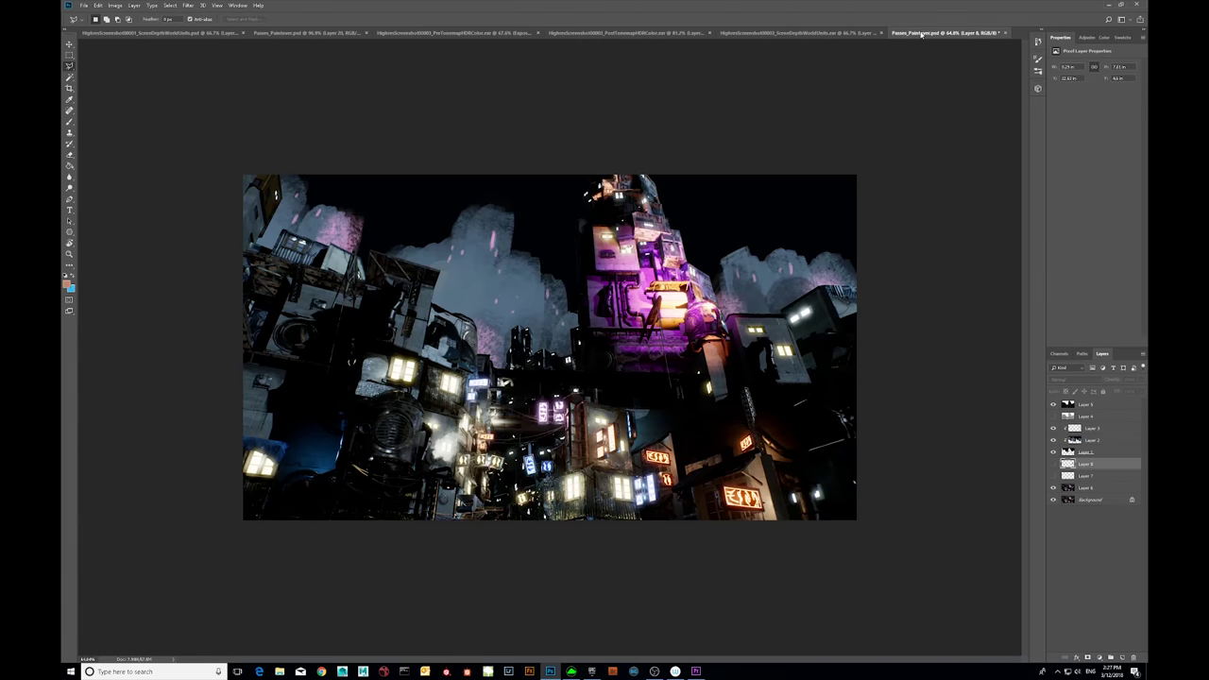
pyautogui.click(1109, 430)
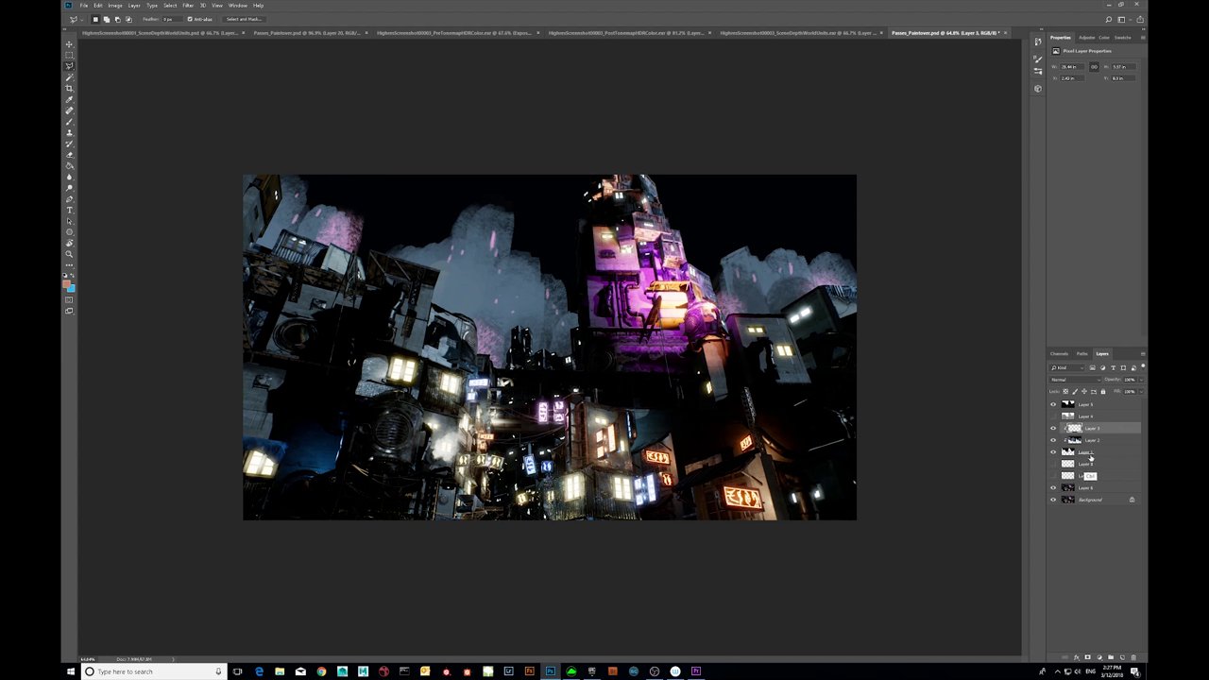
pyautogui.hotkey('ctrl', 'shift', 'v')
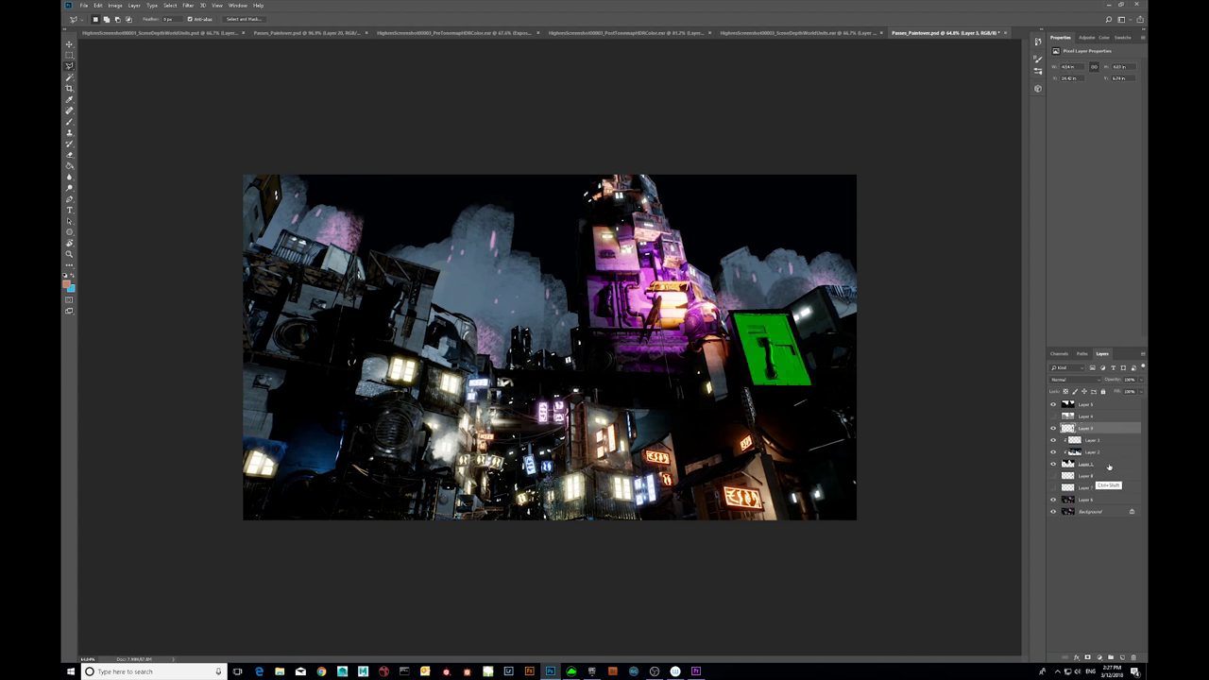
pyautogui.hotkey('ctrl', 'z')
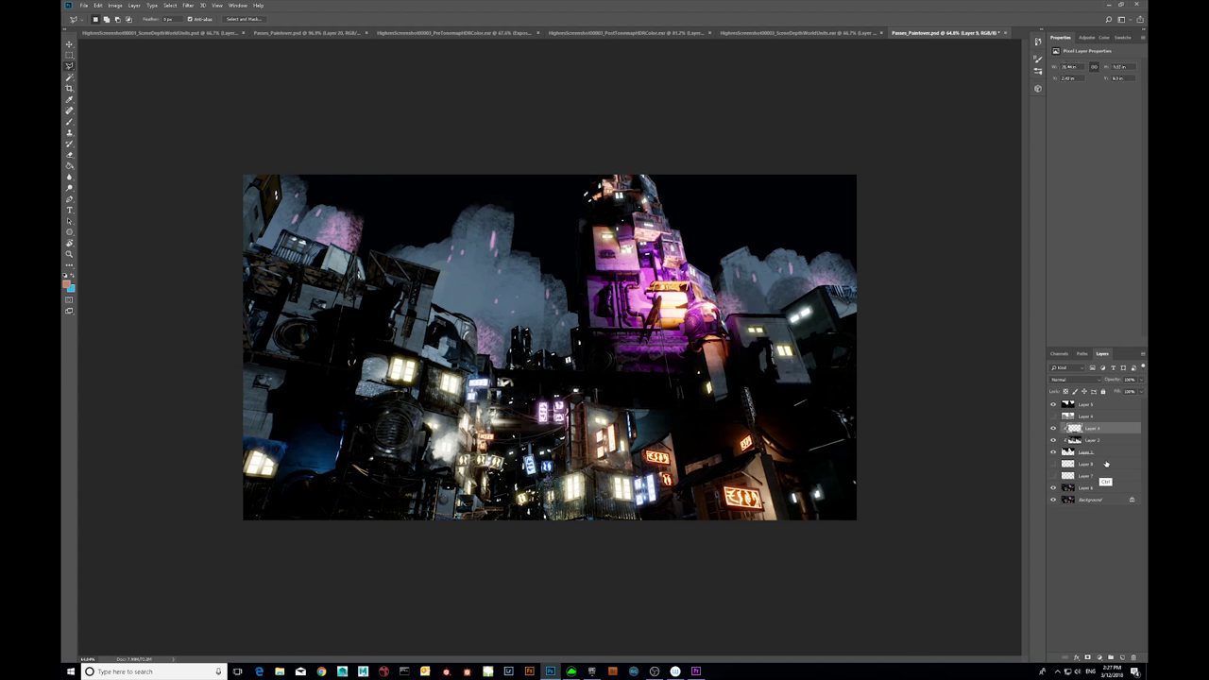
pyautogui.hotkey('ctrl', 'z')
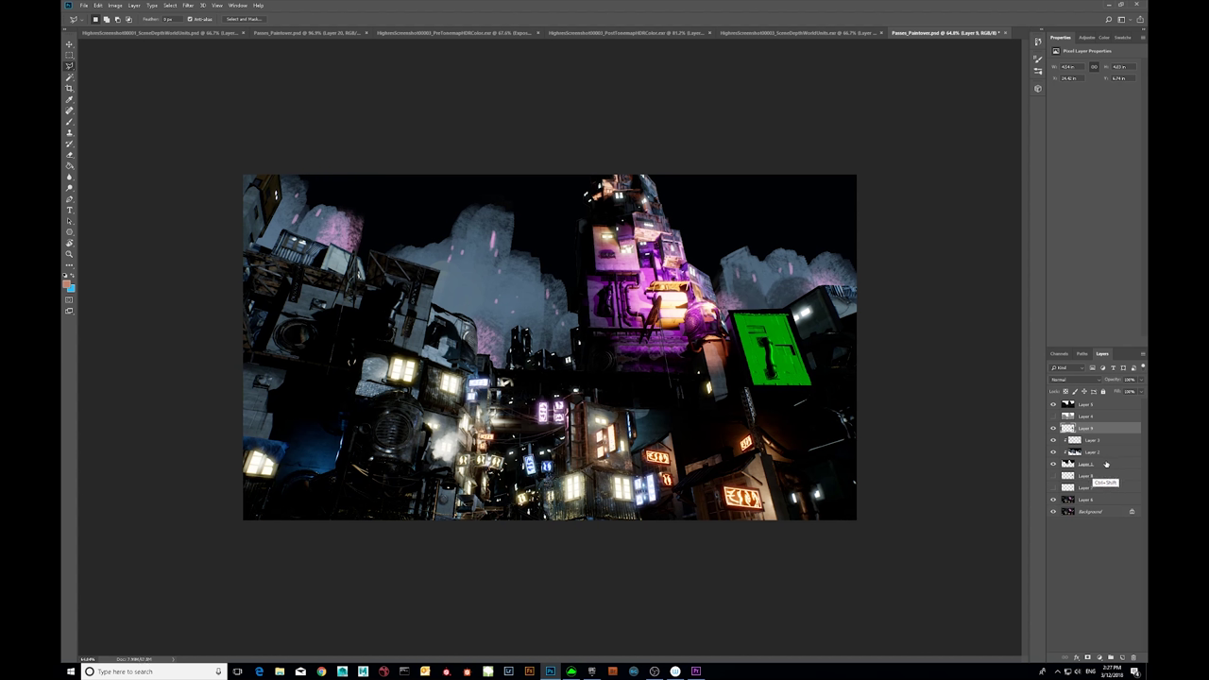
pyautogui.click(1052, 428)
pyautogui.click(1053, 428)
# - Remove the black border around the pasted green face using the Magic Wand at tolerance 1, and deselect
pyautogui.press('z')
pyautogui.click(784, 367)
pyautogui.click(828, 357)
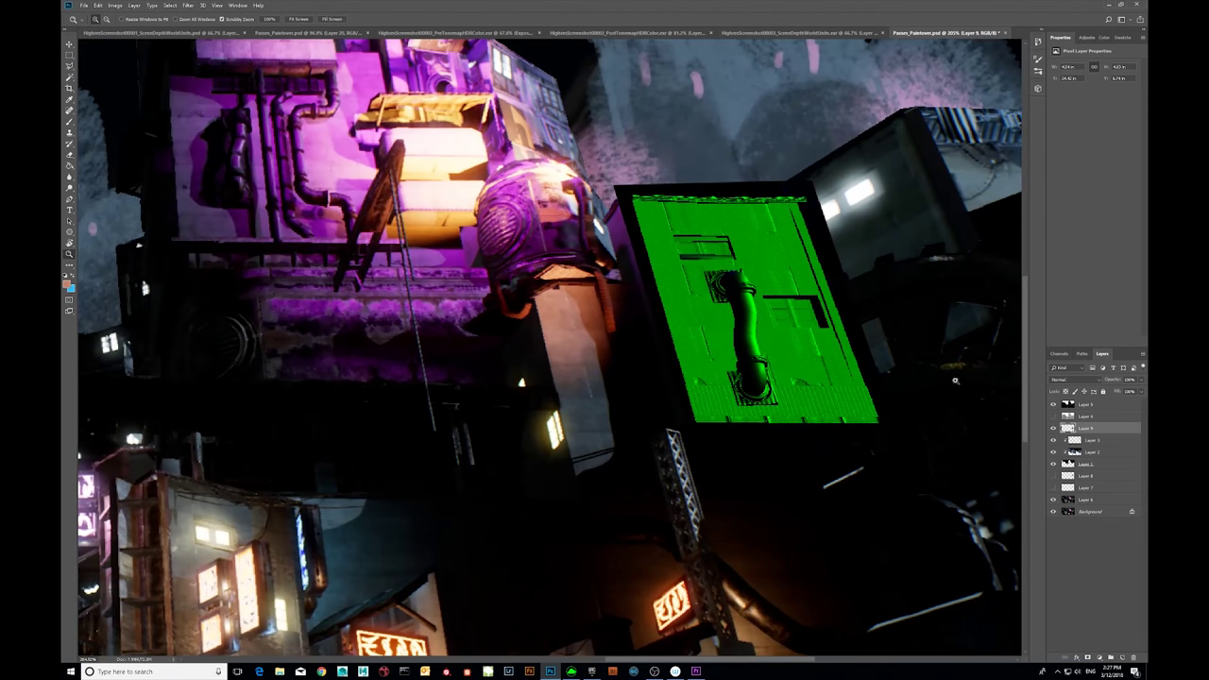
pyautogui.press('m')
pyautogui.click(75, 80)
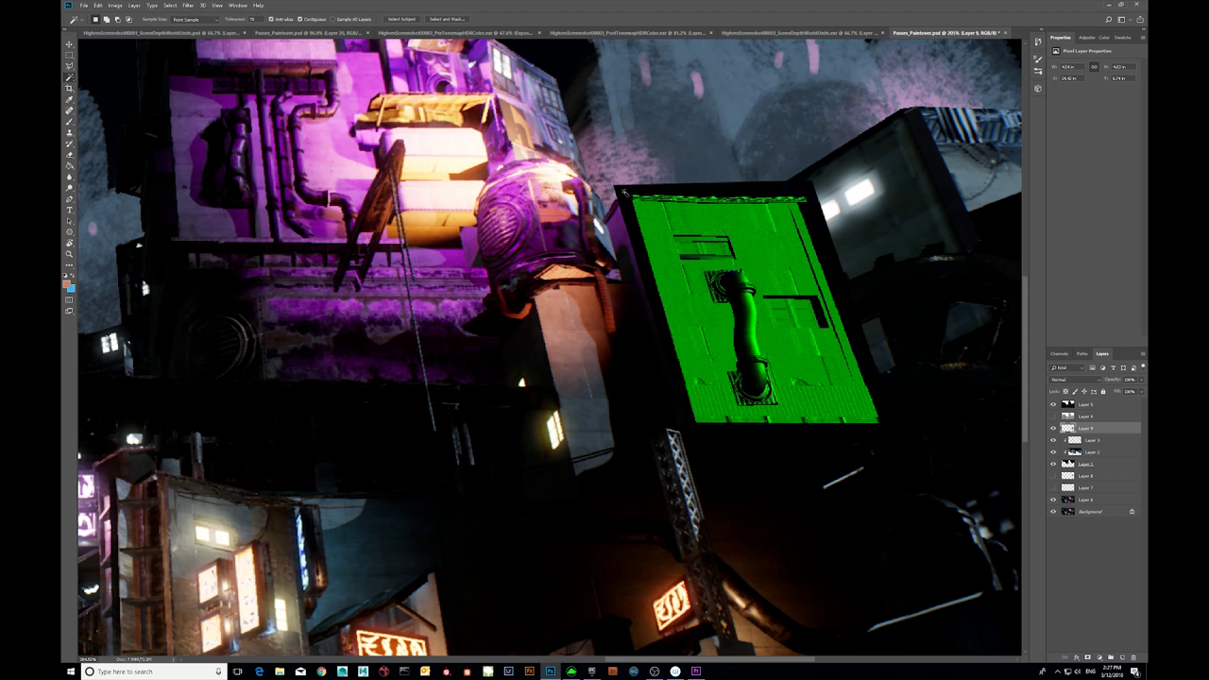
pyautogui.click(624, 195)
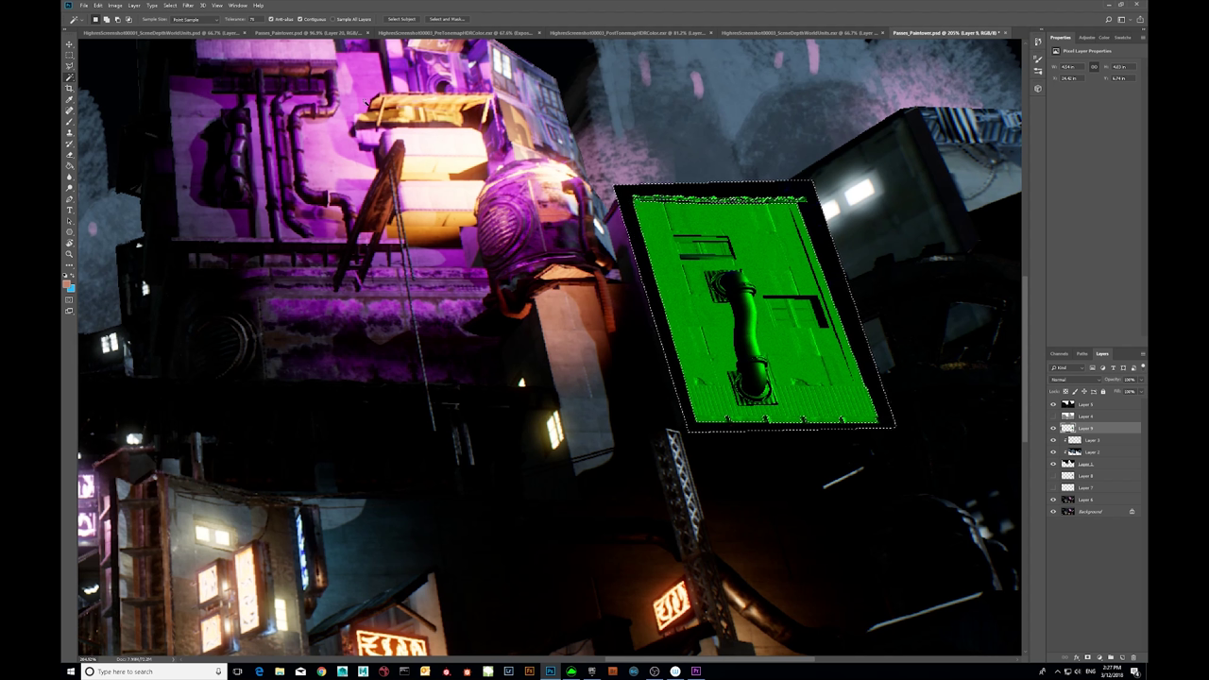
pyautogui.doubleClick(255, 19)
pyautogui.write('1')
pyautogui.click(627, 195)
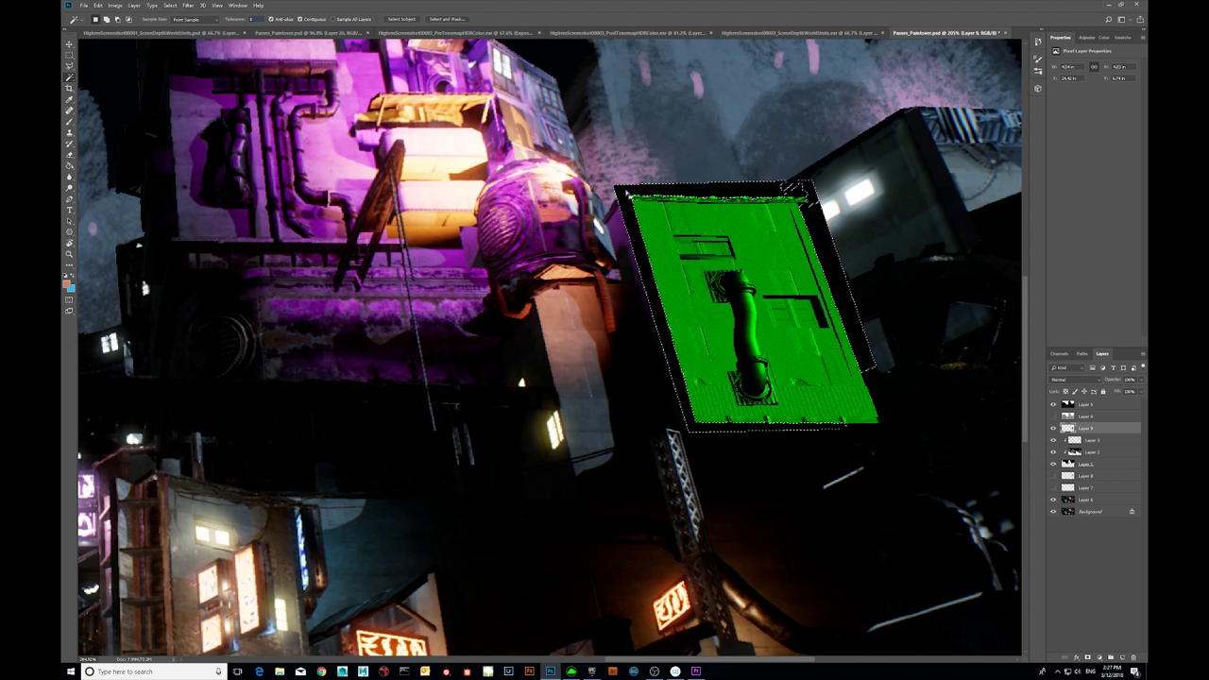
pyautogui.press('Delete')
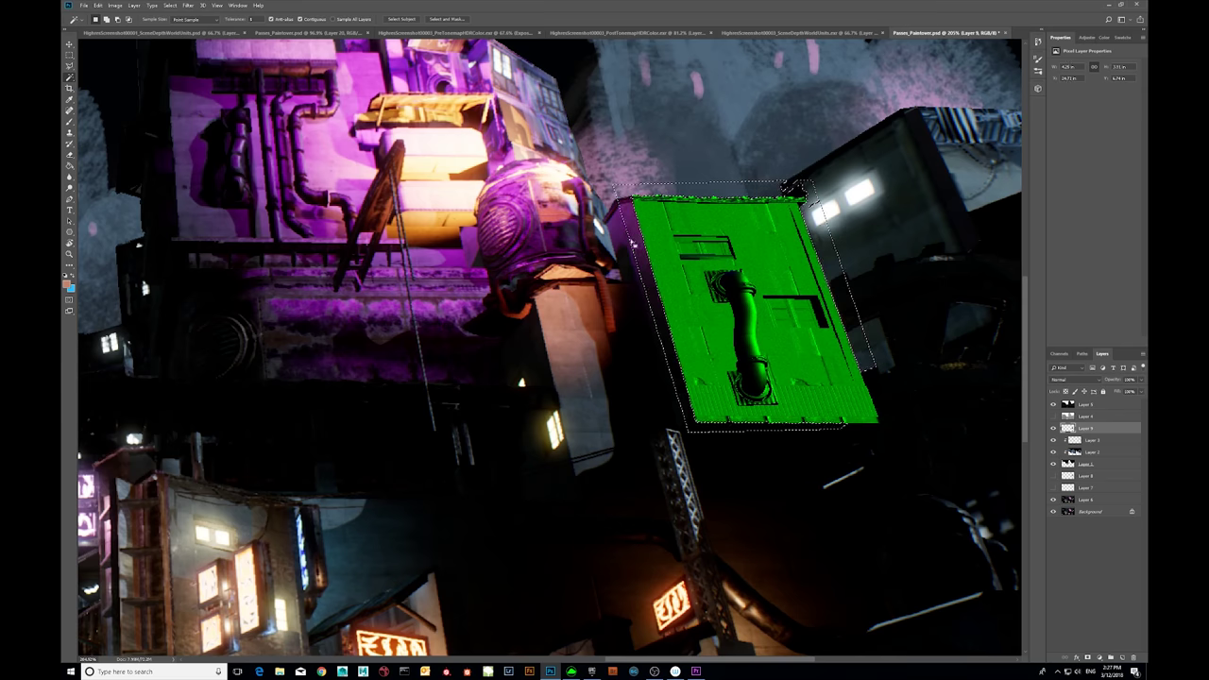
pyautogui.press('m')
pyautogui.click(625, 247)
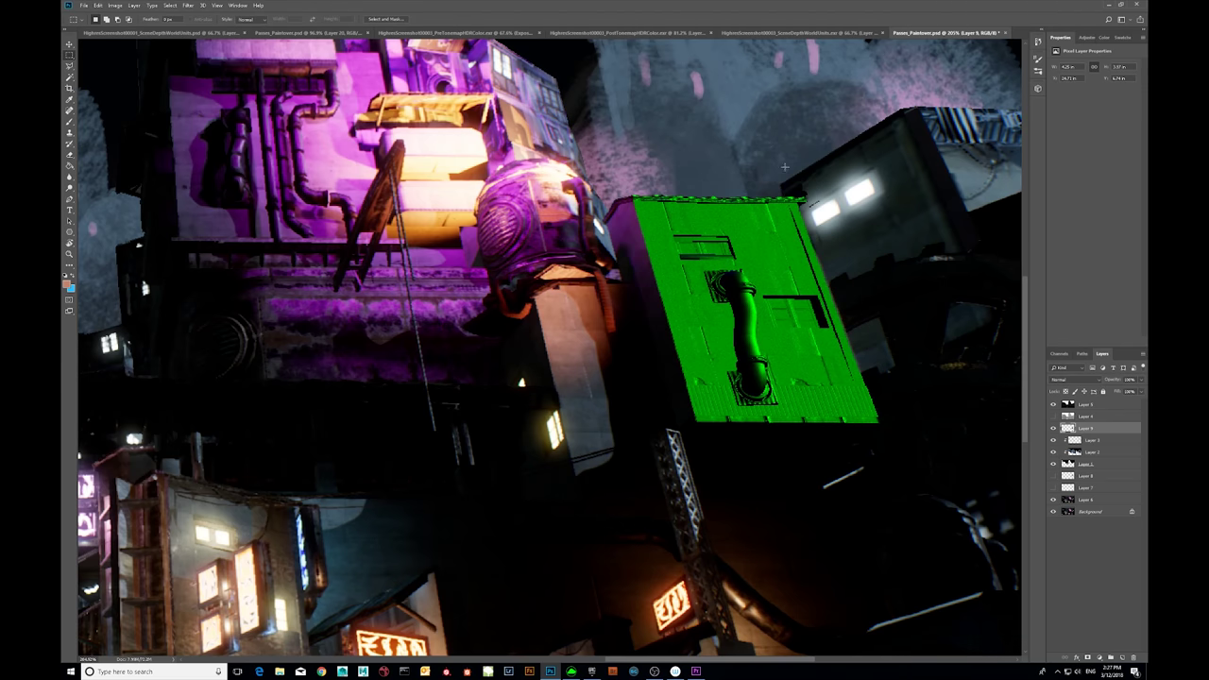
# - Select the green wall surface of the pasted face with Color Range, sampling the green and raising the fuzziness
pyautogui.press('e')
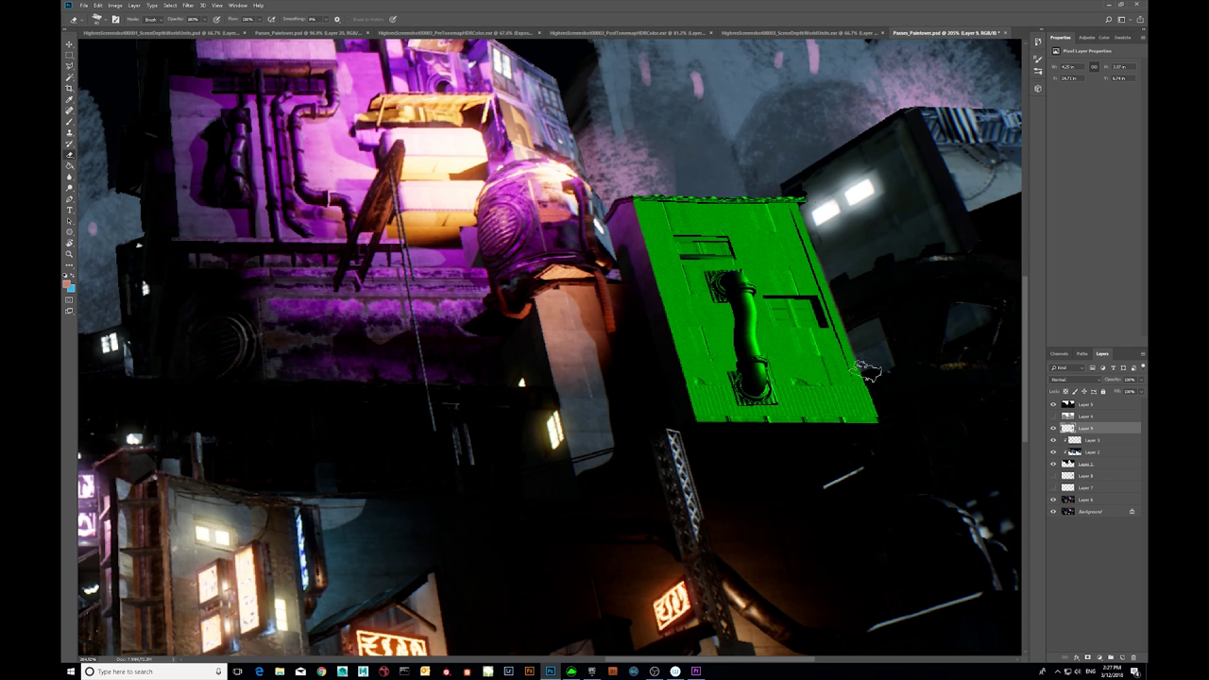
pyautogui.press('z')
pyautogui.moveTo(730, 342)
pyautogui.mouseDown()
pyautogui.moveTo(761, 329)
pyautogui.moveTo(732, 340)
pyautogui.mouseUp()
pyautogui.press('e')
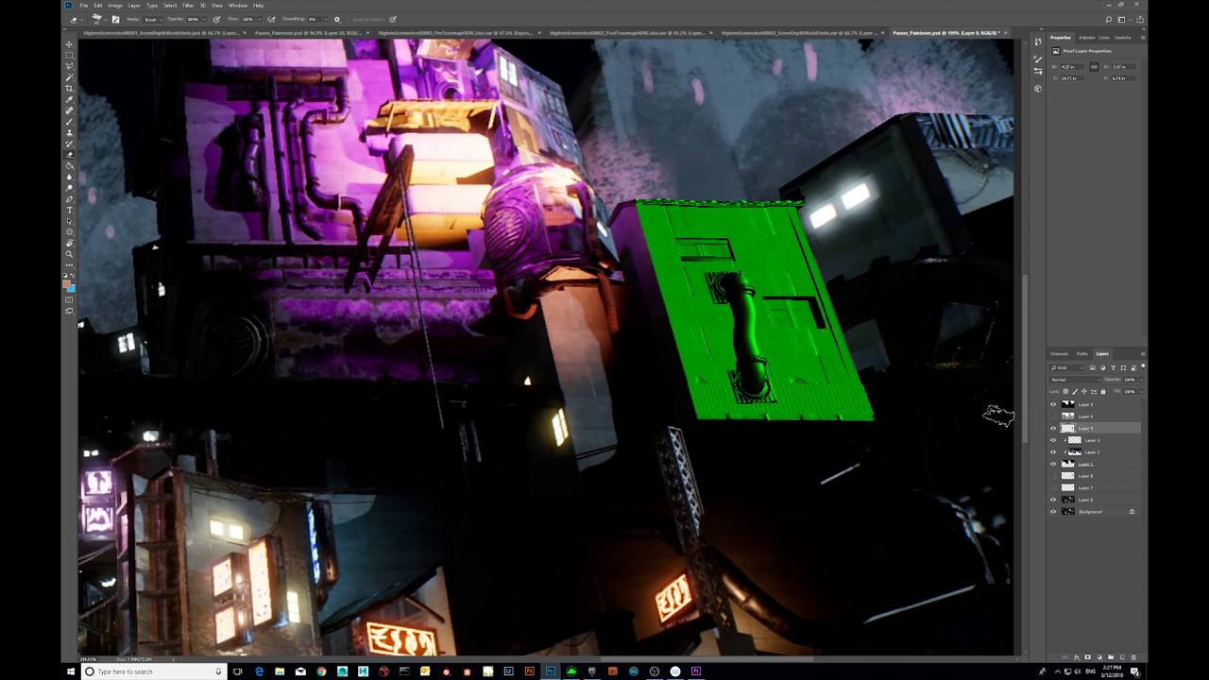
pyautogui.click(170, 5)
pyautogui.click(180, 90)
pyautogui.click(754, 253)
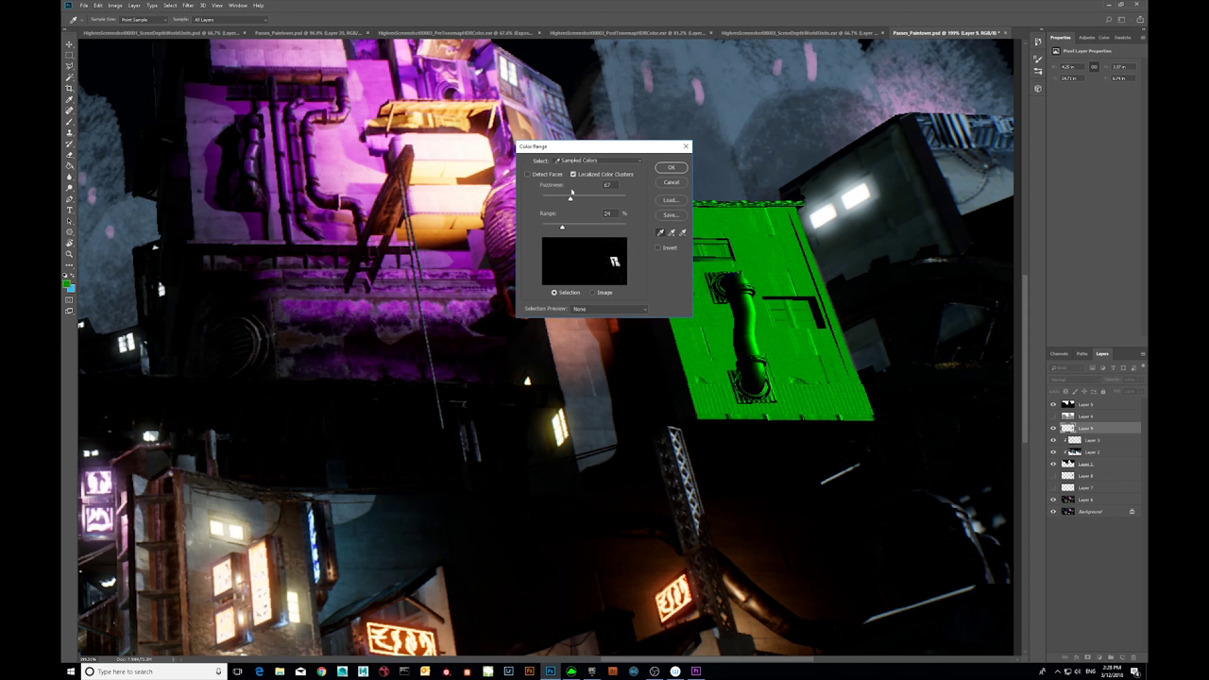
pyautogui.moveTo(575, 193); pyautogui.dragTo(596, 200)
pyautogui.click(660, 169)
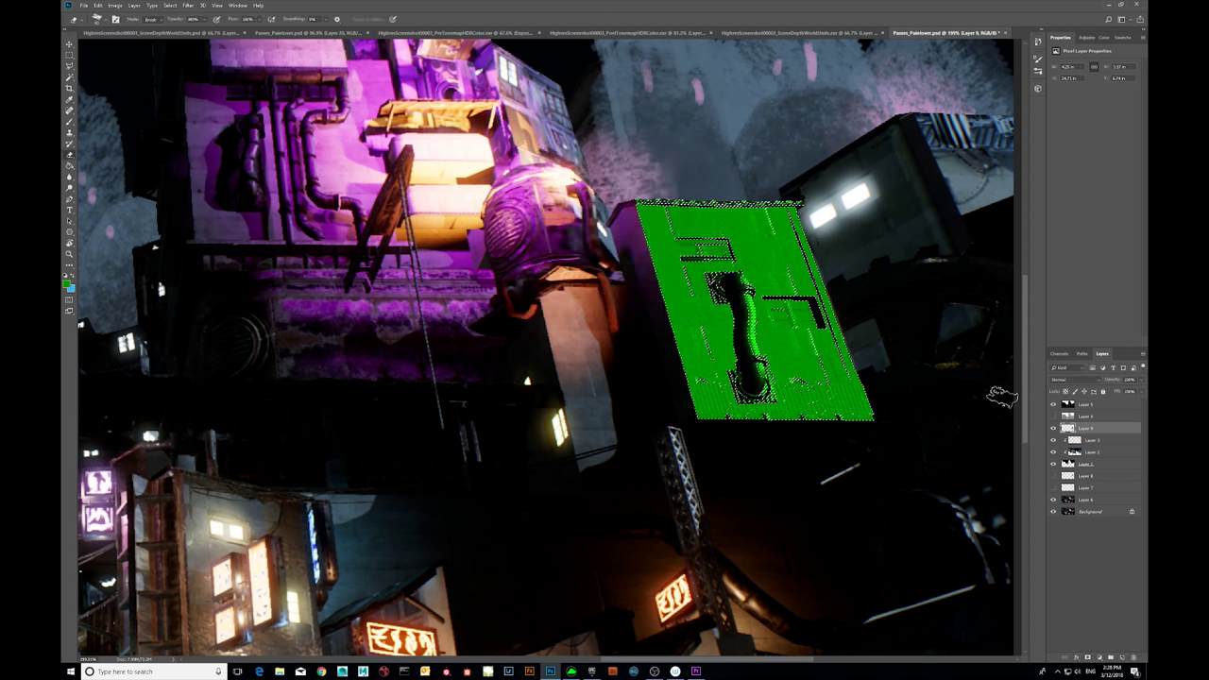
# - Hide the green face layer and add a new empty layer above Layer 3, keeping the wall selection active
pyautogui.click(1053, 428)
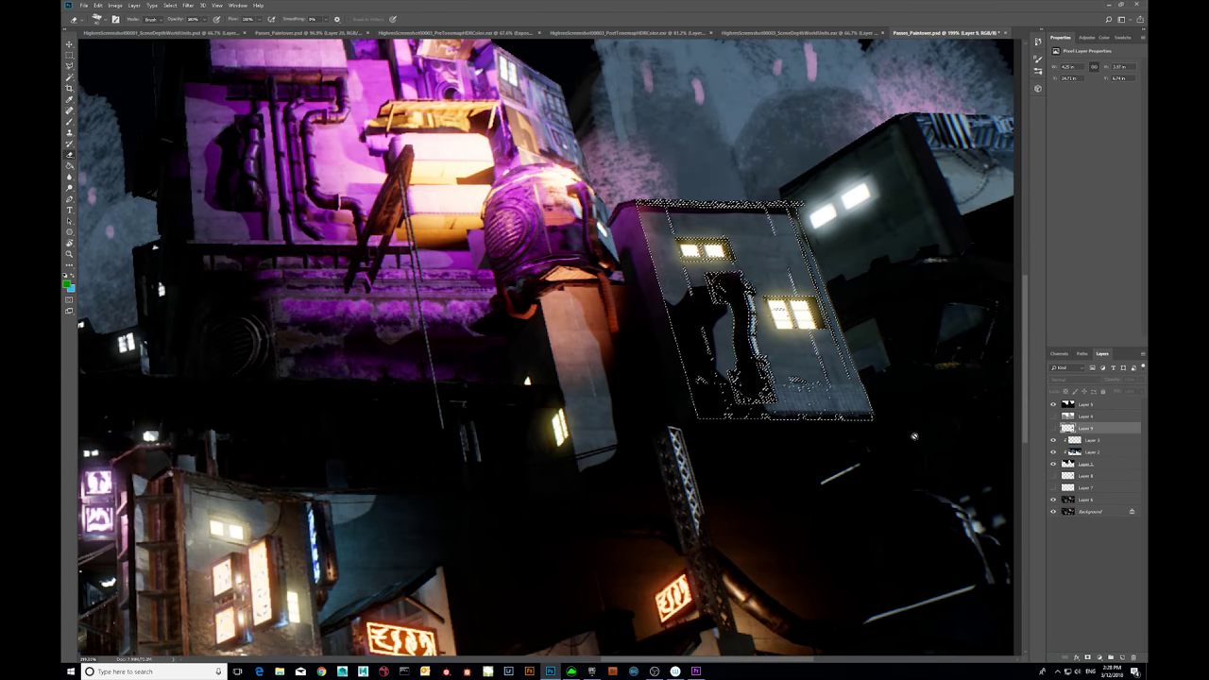
pyautogui.press('b')
pyautogui.click(1114, 444)
pyautogui.hotkey('ctrl', 'shift', 'alt', 'n')
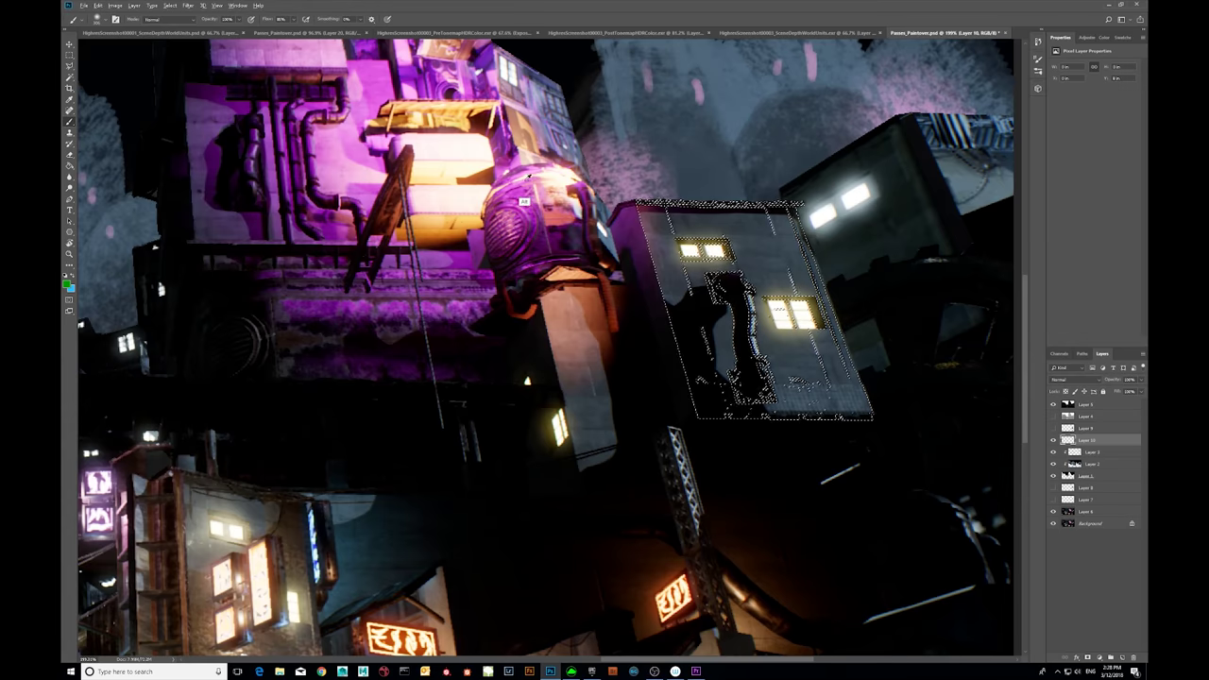
# - Paint the selected wall surface with purple sampled from the neighbouring tower using a large soft brush, and deselect
pyautogui.keyDown('alt'); pyautogui.click(592, 201); pyautogui.keyUp('alt')
pyautogui.moveTo(661, 236)
pyautogui.mouseDown()
pyautogui.moveTo(700, 364)
pyautogui.moveTo(809, 512)
pyautogui.moveTo(774, 324)
pyautogui.moveTo(849, 480)
pyautogui.moveTo(720, 425)
pyautogui.mouseUp()
pyautogui.hotkey('ctrl', 'alt', 'z')
pyautogui.hotkey('ctrl', 'alt', 'z')
pyautogui.hotkey('ctrl', 'alt', 'z')
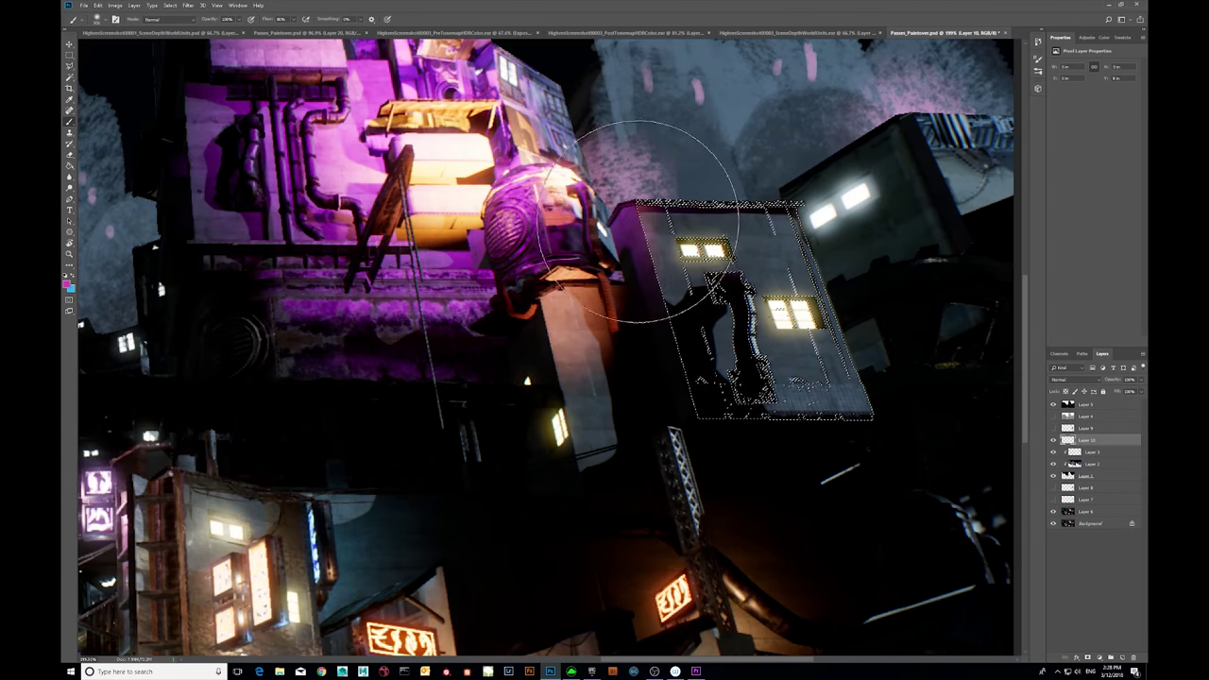
pyautogui.moveTo(631, 231); pyautogui.dragTo(807, 359)
pyautogui.press('m')
pyautogui.press('m')
pyautogui.hotkey('ctrl', 'd')
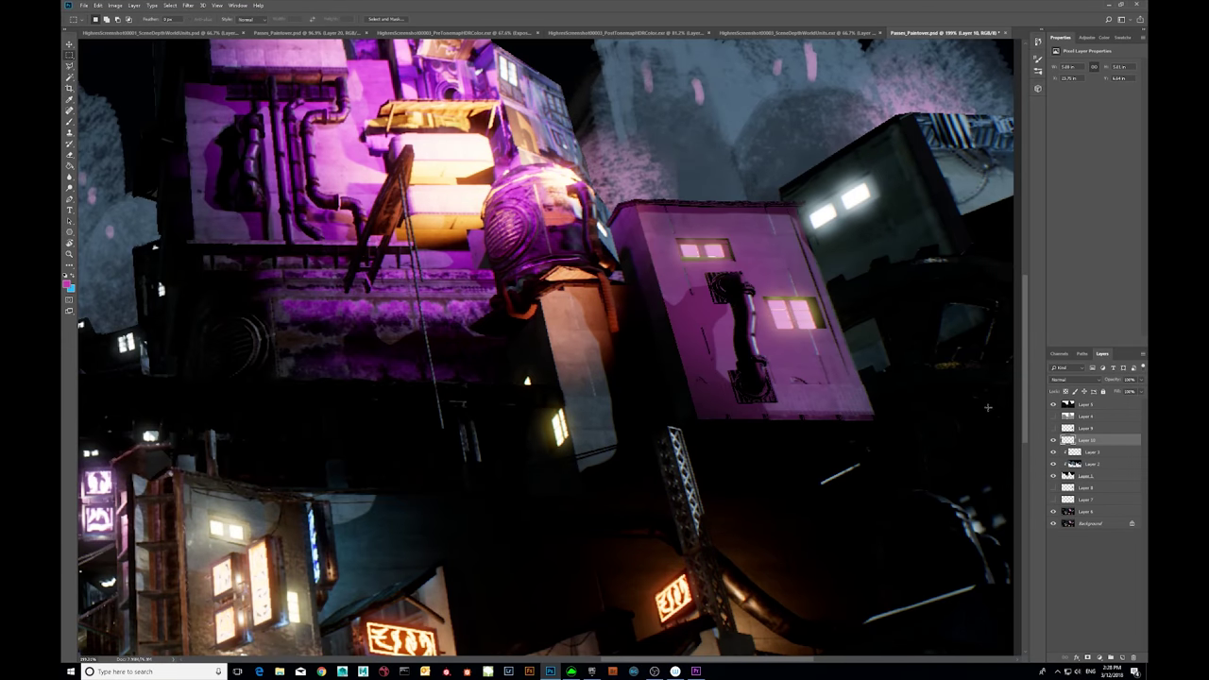
# - Hide the purple painted layer, and show and select the green face layer, Layer 9
pyautogui.click(1053, 440)
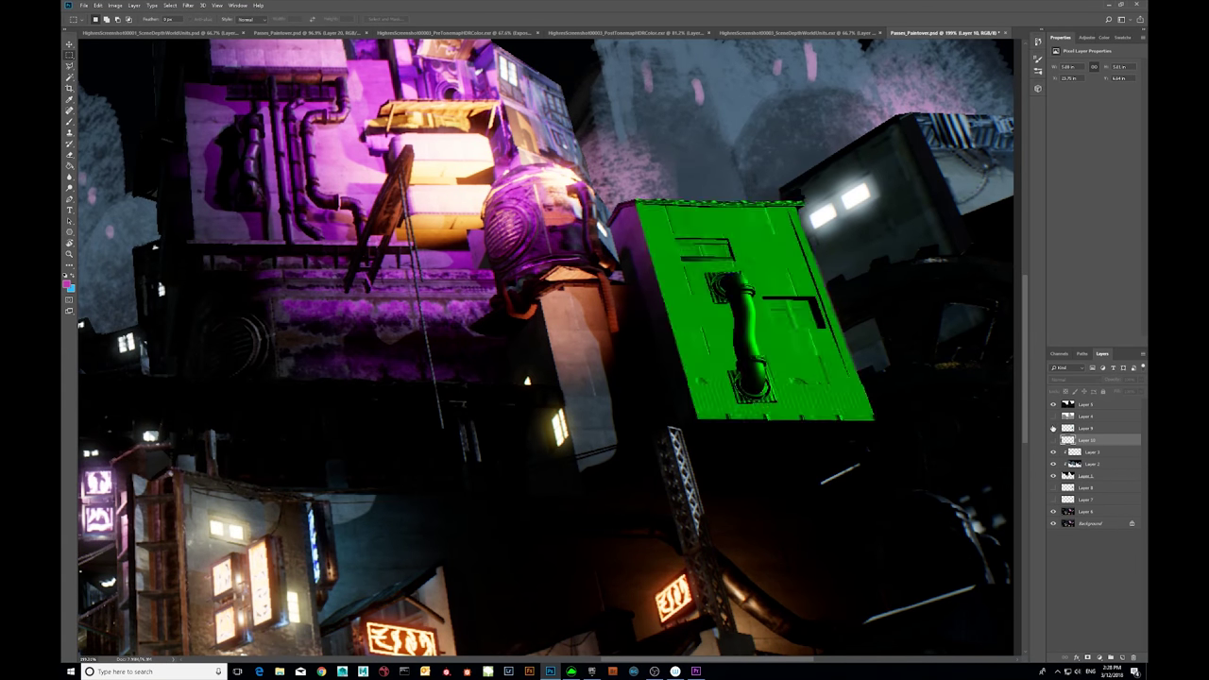
pyautogui.click(1101, 430)
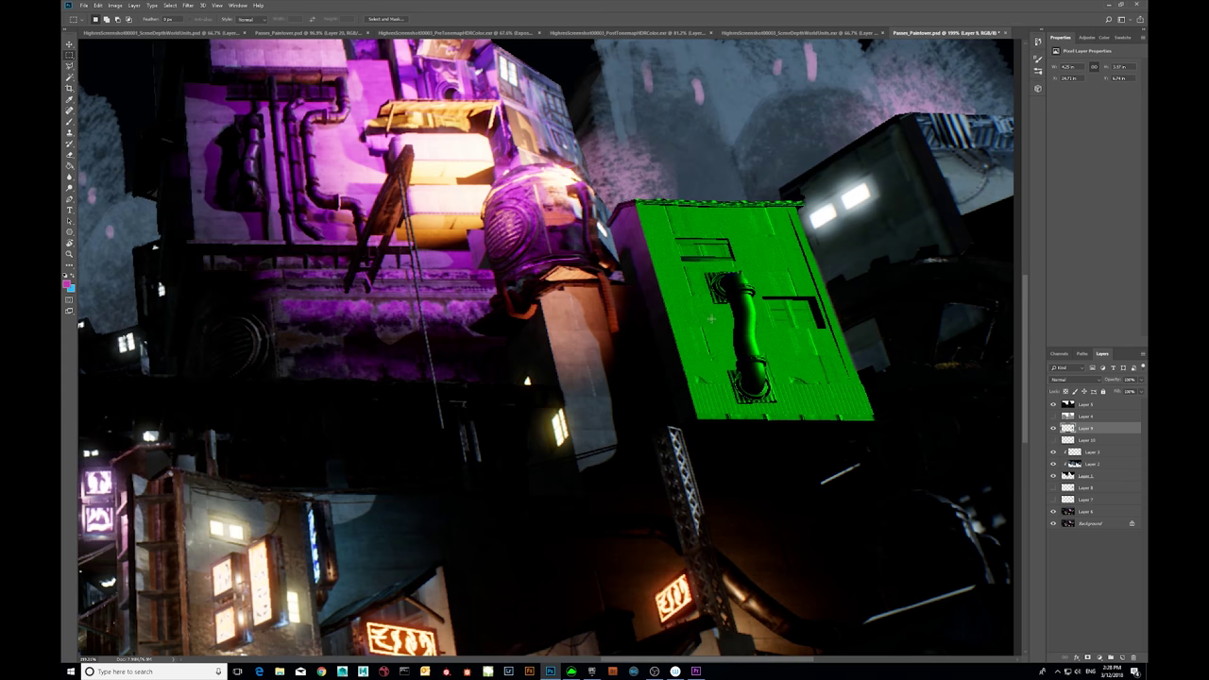
# - Try shifting the green face to orange-red with a Hue/Saturation adjustment
pyautogui.hotkey('ctrl', 'u')
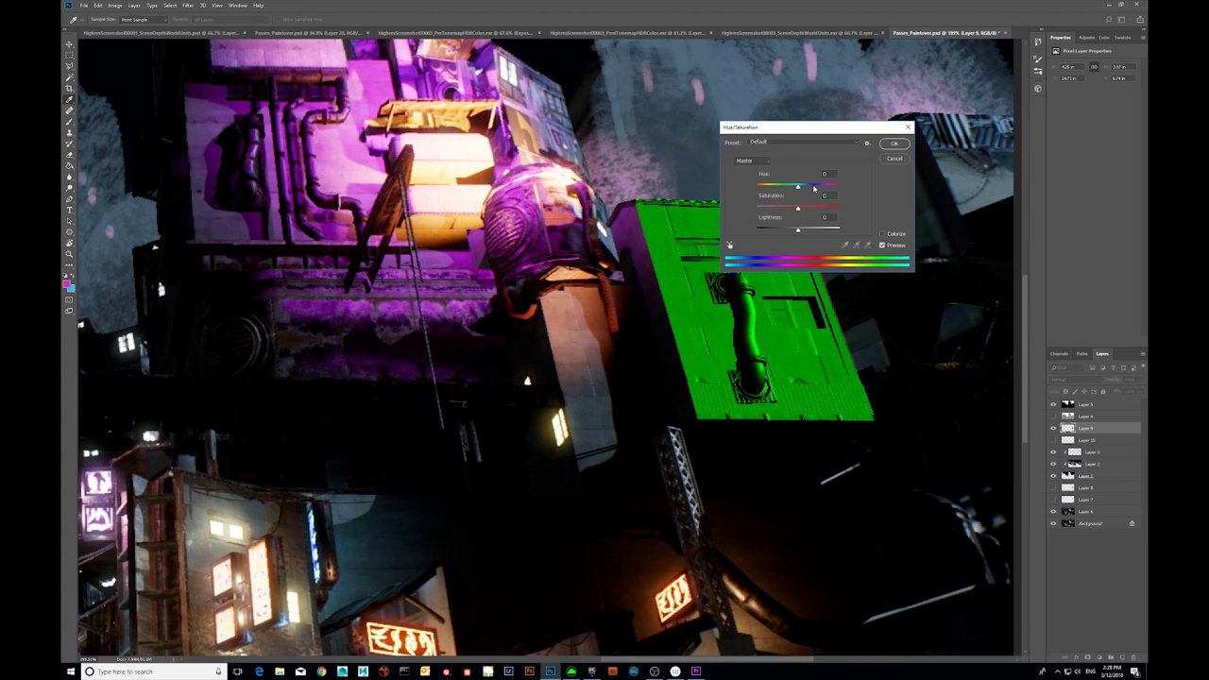
pyautogui.moveTo(812, 188); pyautogui.dragTo(766, 190)
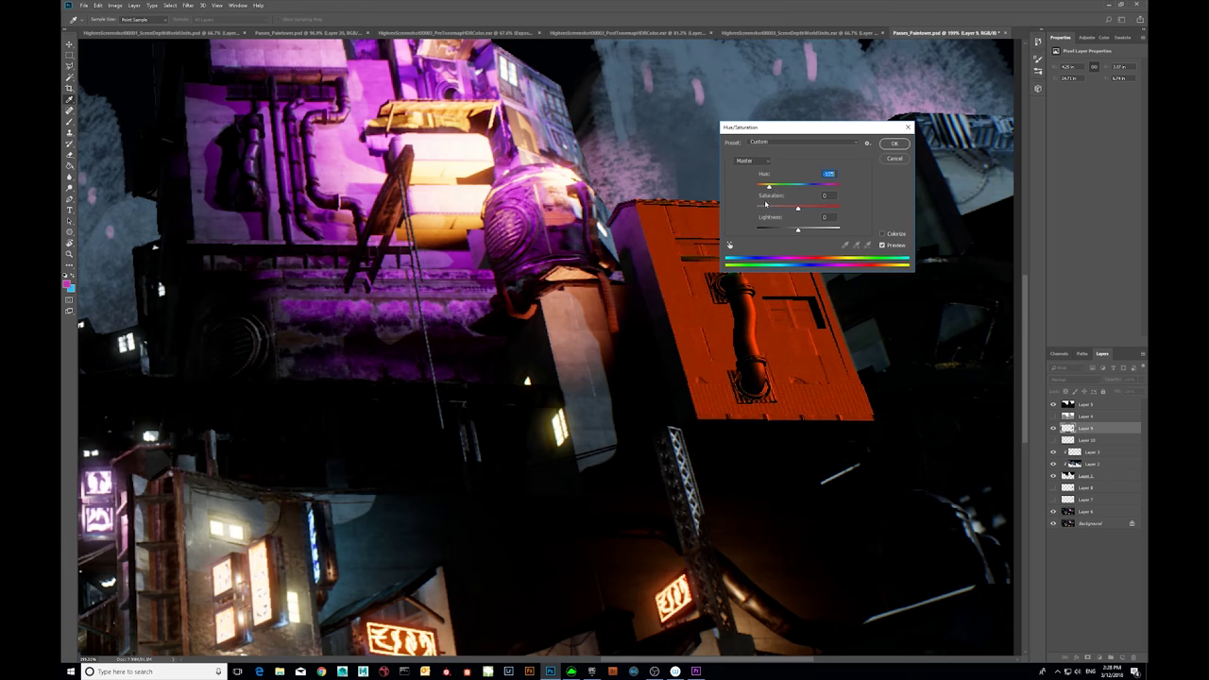
pyautogui.moveTo(794, 232)
pyautogui.mouseDown()
pyautogui.moveTo(778, 232)
pyautogui.moveTo(806, 232)
pyautogui.mouseUp()
pyautogui.click(884, 161)
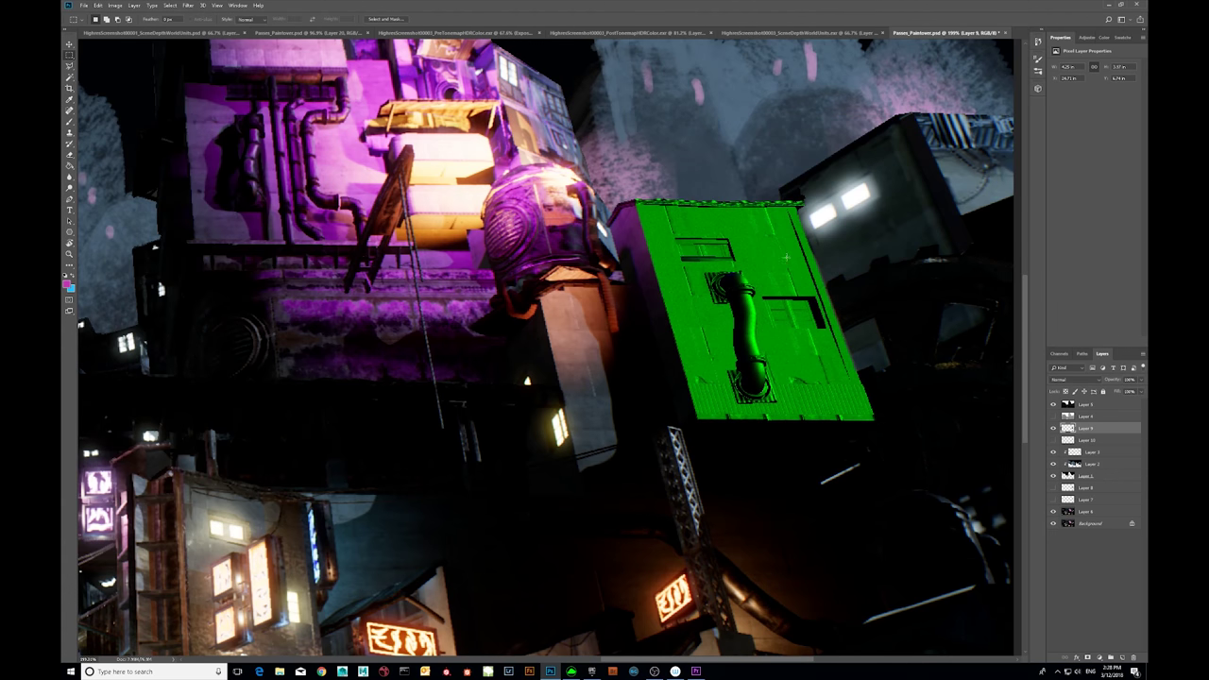
# - Compare the boxy building with and without the green face layer, both close up and within the wider scene
pyautogui.click(1054, 430)
pyautogui.click(1053, 429)
pyautogui.click(1054, 429)
pyautogui.press('z')
pyautogui.moveTo(893, 427)
pyautogui.mouseDown()
pyautogui.moveTo(824, 425)
pyautogui.moveTo(908, 422)
pyautogui.mouseUp()
pyautogui.press('m')
pyautogui.click(1054, 430)
pyautogui.click(1054, 430)
pyautogui.click(1054, 429)
pyautogui.click(1053, 430)
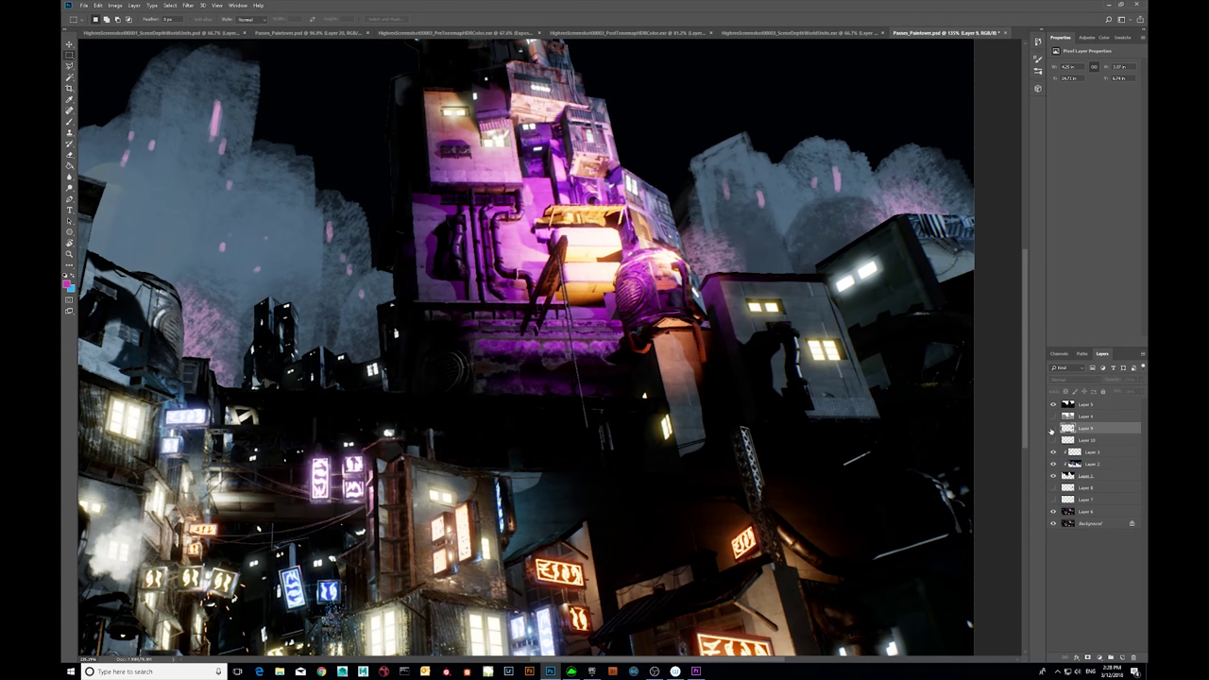
pyautogui.click(1053, 429)
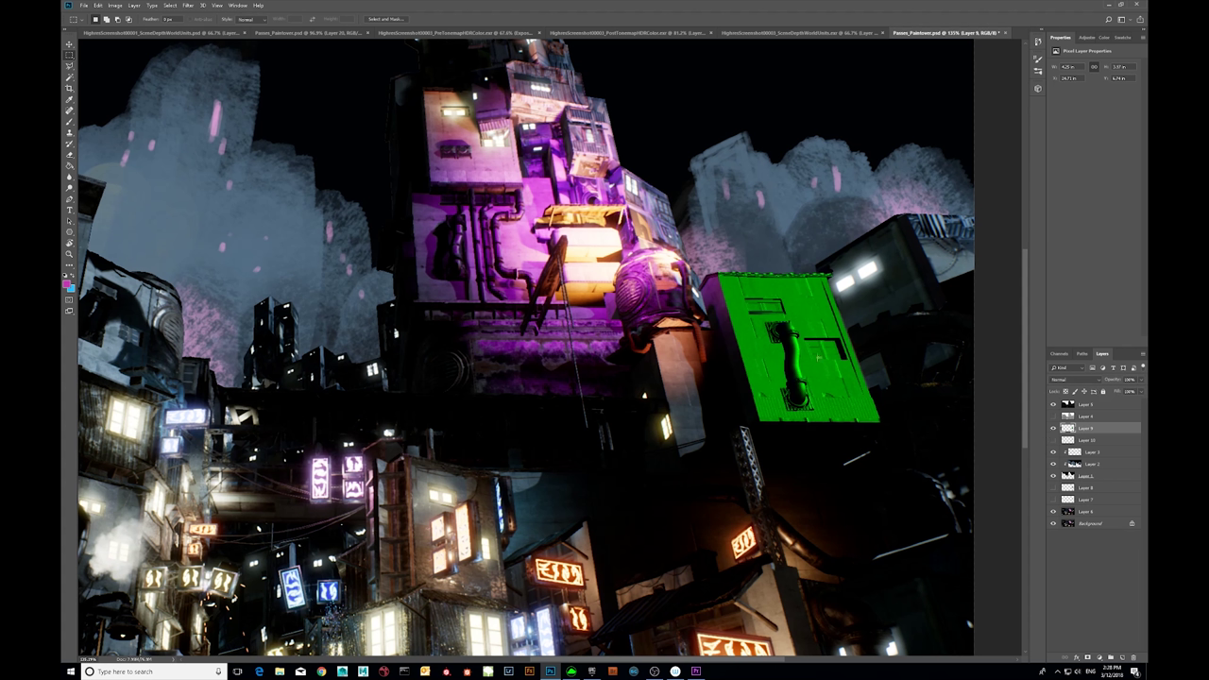
pyautogui.keyDown('alt'); pyautogui.scroll(3, 812, 370); pyautogui.keyUp('alt')
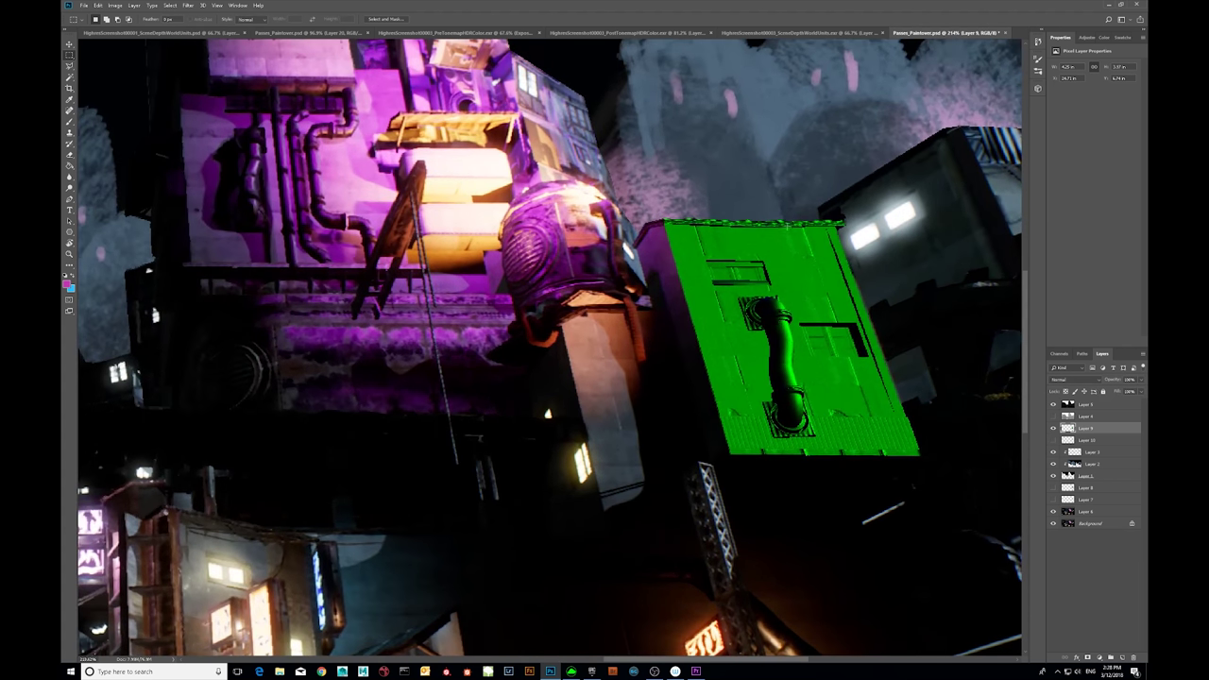
pyautogui.click(1053, 430)
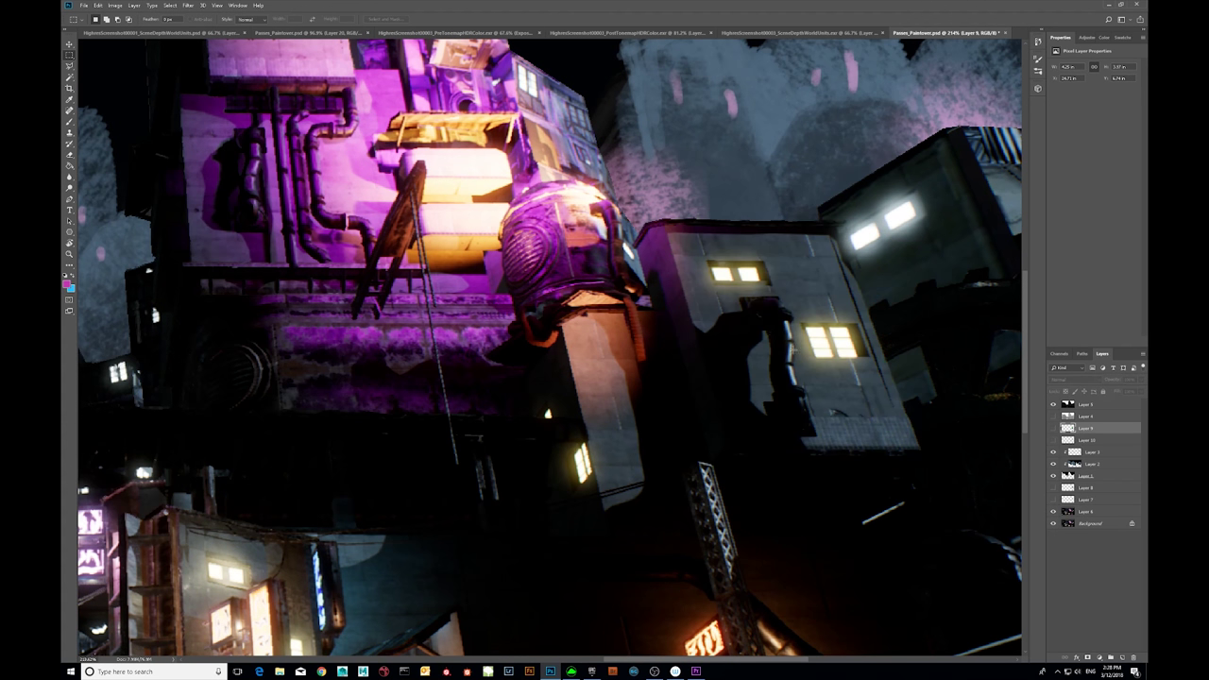
pyautogui.click(1052, 429)
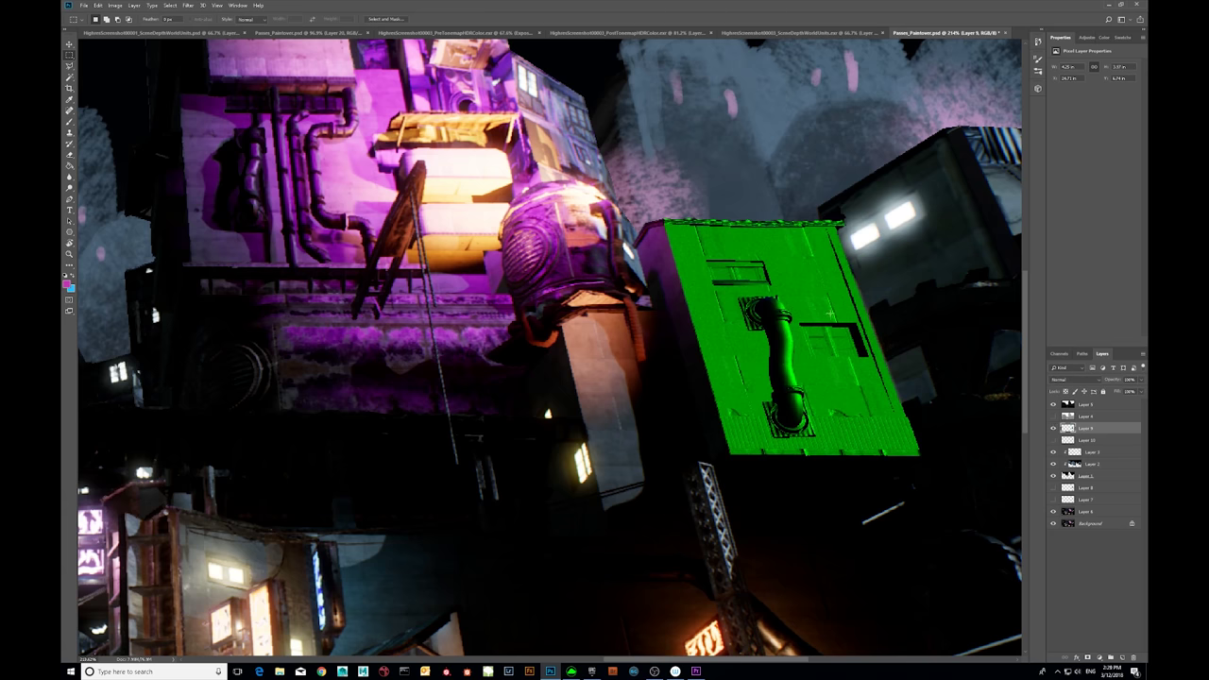
# - Outline the face's lower window with the Polygonal Lasso and cut it out of Layer 9 using an inverted layer mask
pyautogui.press('l')
pyautogui.keyDown('alt'); pyautogui.scroll(3, 801, 321); pyautogui.keyUp('alt')
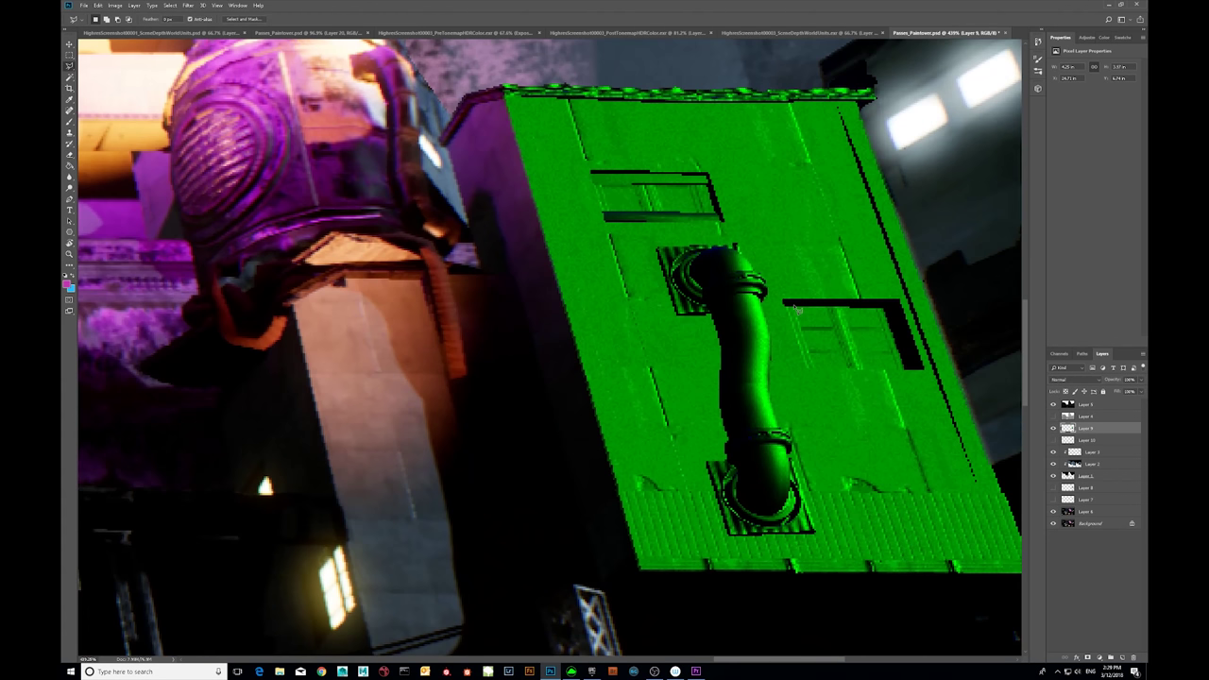
pyautogui.moveTo(784, 307)
pyautogui.mouseDown()
pyautogui.moveTo(808, 371)
pyautogui.moveTo(909, 376)
pyautogui.moveTo(889, 312)
pyautogui.moveTo(784, 306)
pyautogui.mouseUp()
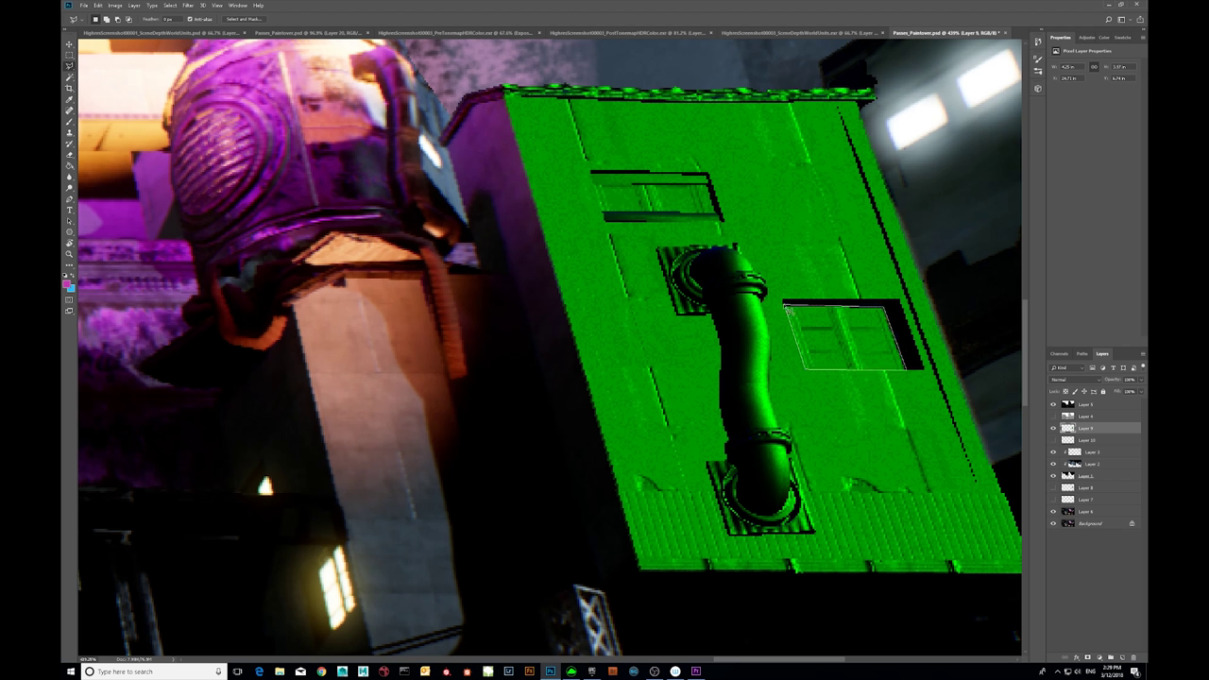
pyautogui.click(784, 306)
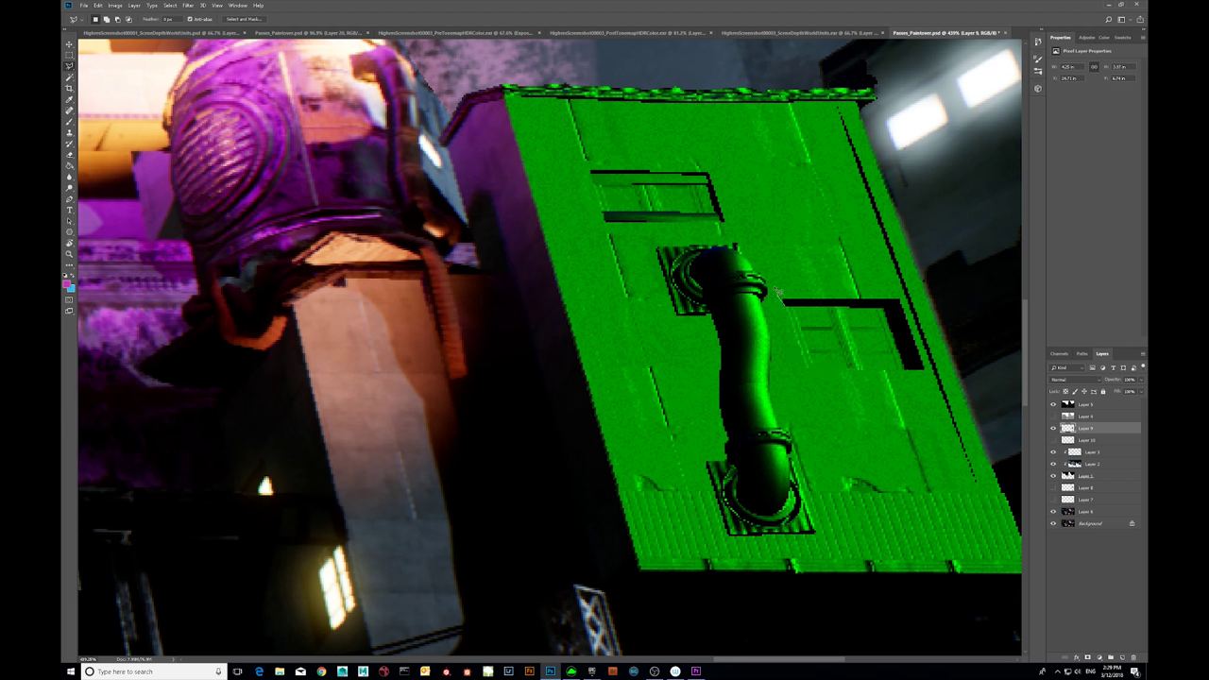
pyautogui.moveTo(786, 305)
pyautogui.mouseDown()
pyautogui.moveTo(901, 357)
pyautogui.moveTo(804, 368)
pyautogui.moveTo(786, 305)
pyautogui.mouseUp()
pyautogui.click(1087, 657)
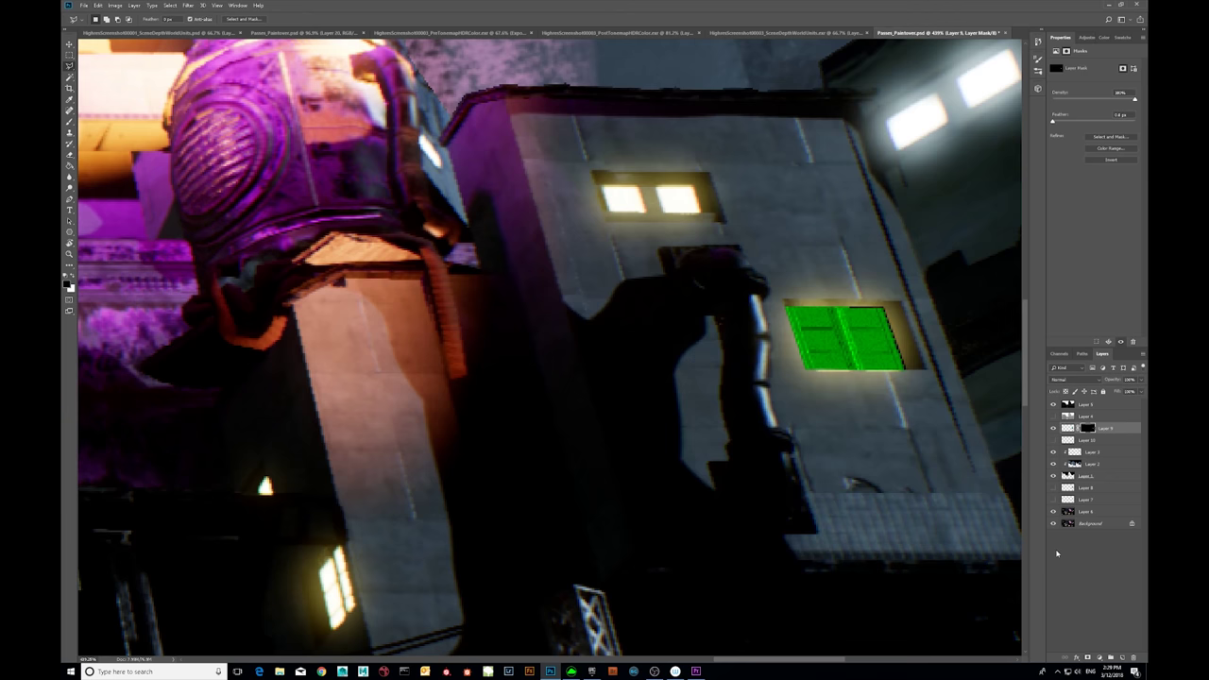
pyautogui.click(1114, 437)
pyautogui.click(1087, 429)
pyautogui.hotkey('ctrl', 'i')
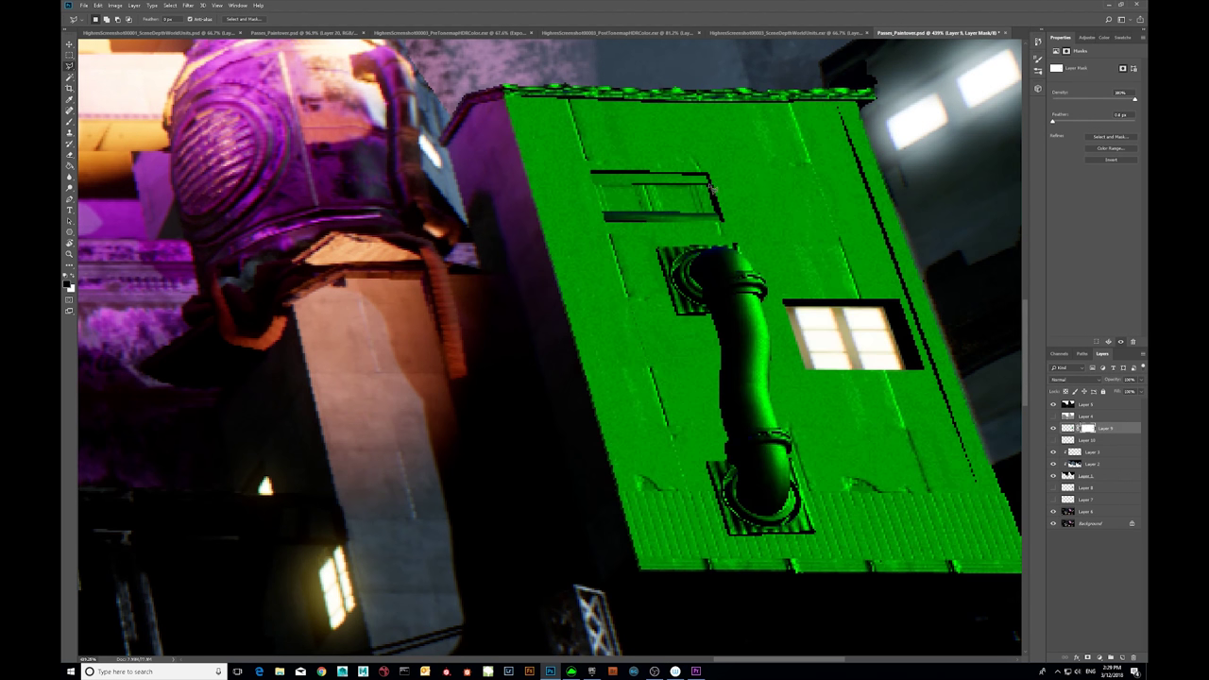
# - Outline the face's upper window with the Polygonal Lasso and erase it from Layer 9's mask so the lit panes show through
pyautogui.moveTo(721, 218)
pyautogui.mouseDown()
pyautogui.moveTo(605, 216)
pyautogui.moveTo(597, 189)
pyautogui.moveTo(706, 181)
pyautogui.moveTo(718, 195)
pyautogui.moveTo(666, 216)
pyautogui.moveTo(604, 215)
pyautogui.mouseUp()
pyautogui.press('e')
pyautogui.press('x')
pyautogui.moveTo(623, 188); pyautogui.dragTo(679, 200)
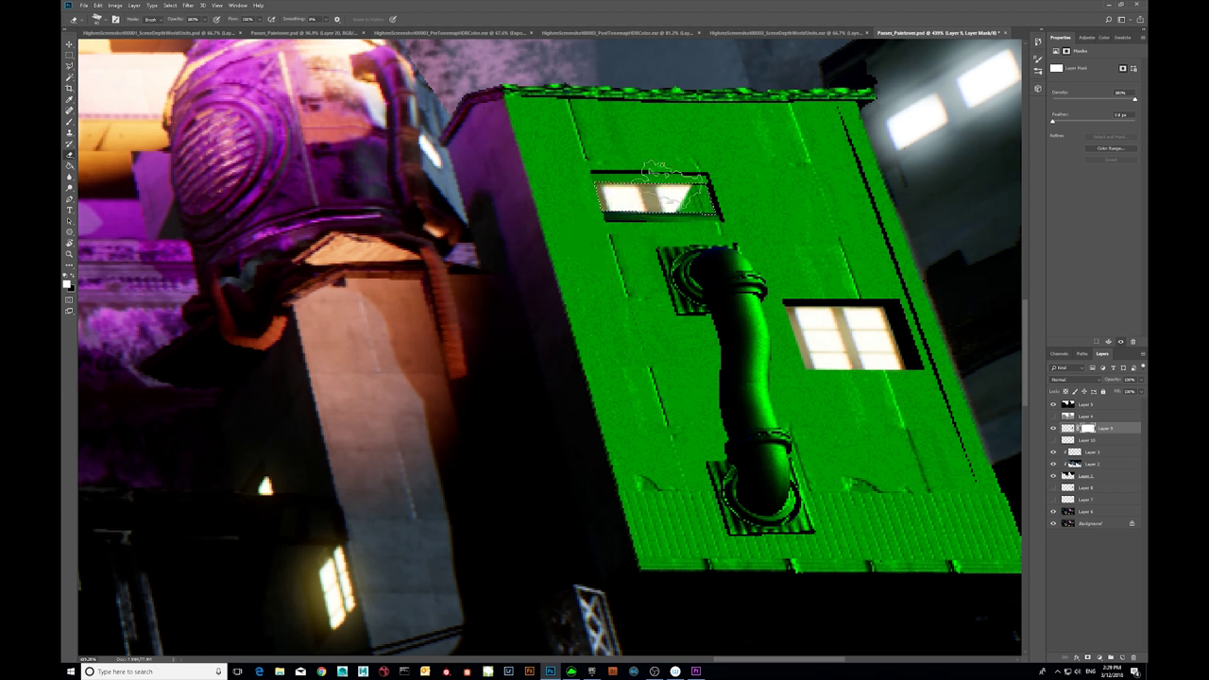
pyautogui.press('m')
pyautogui.click(1054, 429)
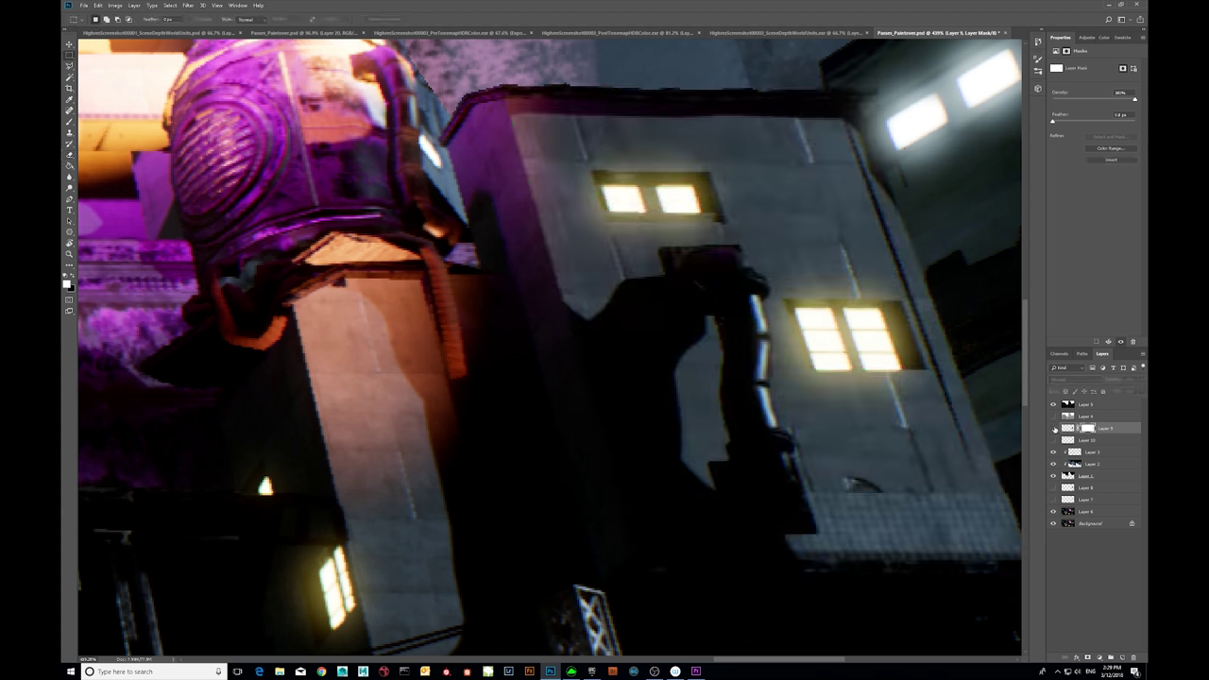
pyautogui.click(1054, 429)
# - Desaturate the green face on Layer 9, targeting the layer's image instead of its mask
pyautogui.click(1068, 429)
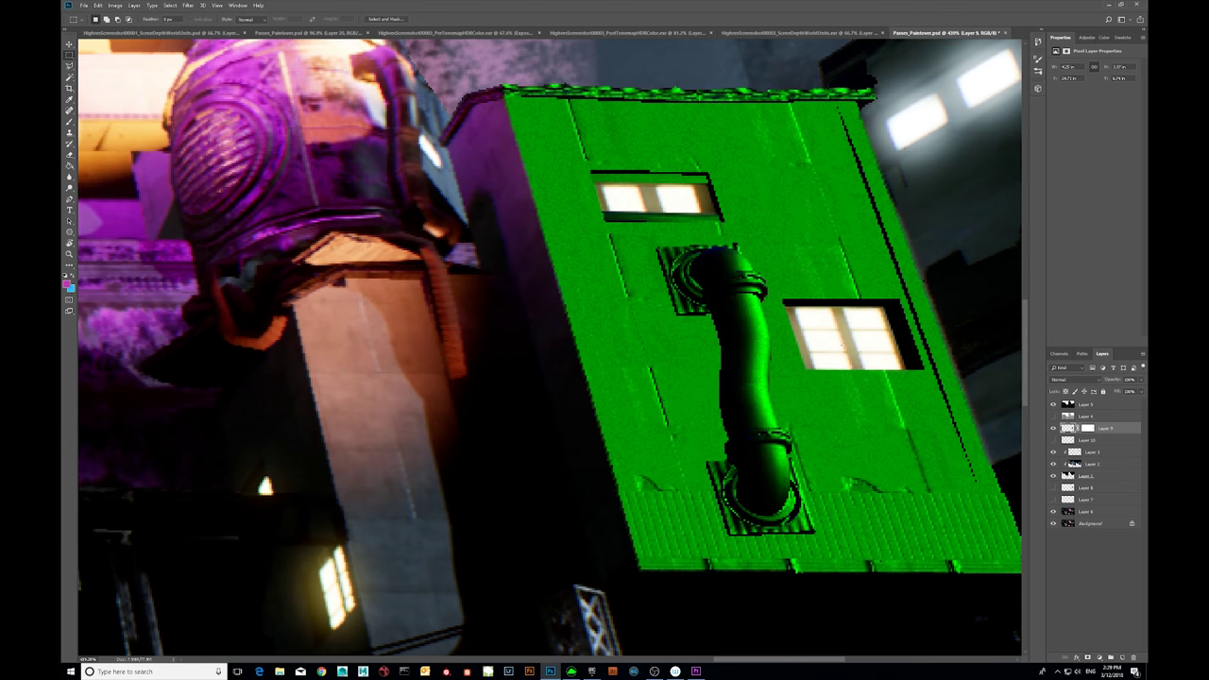
pyautogui.press('b')
pyautogui.keyDown('alt'); pyautogui.scroll(-5, 826, 327); pyautogui.keyUp('alt')
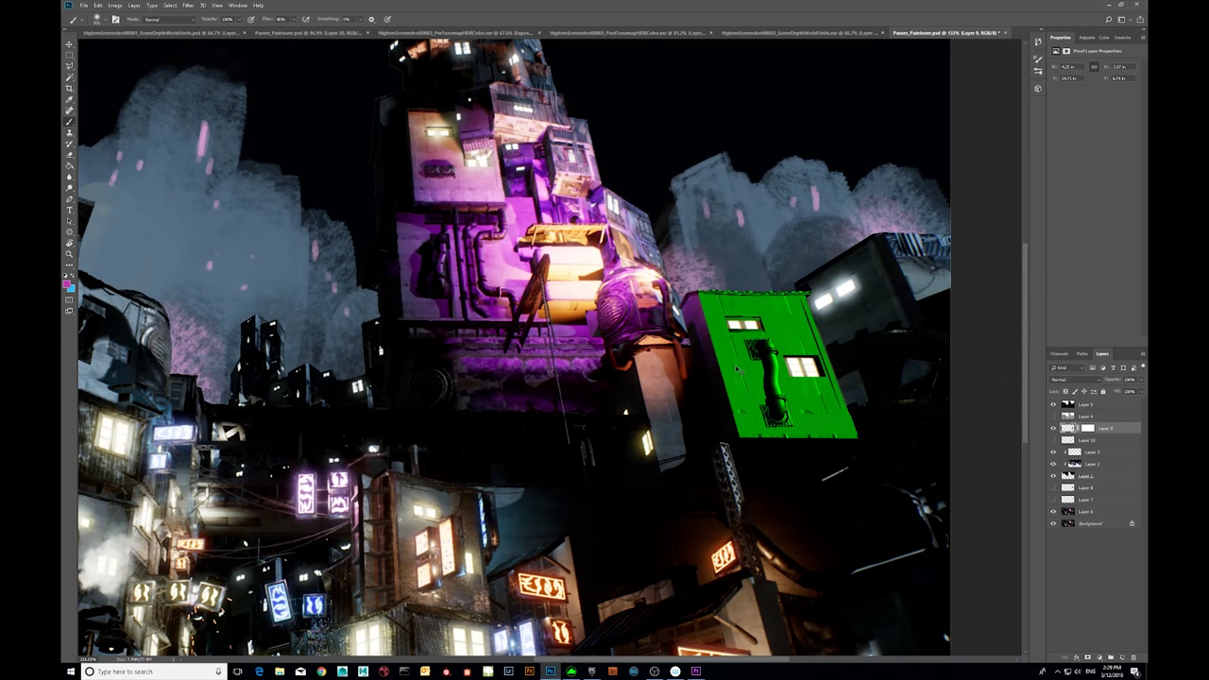
pyautogui.hotkey('ctrl', 'shift', 'u')
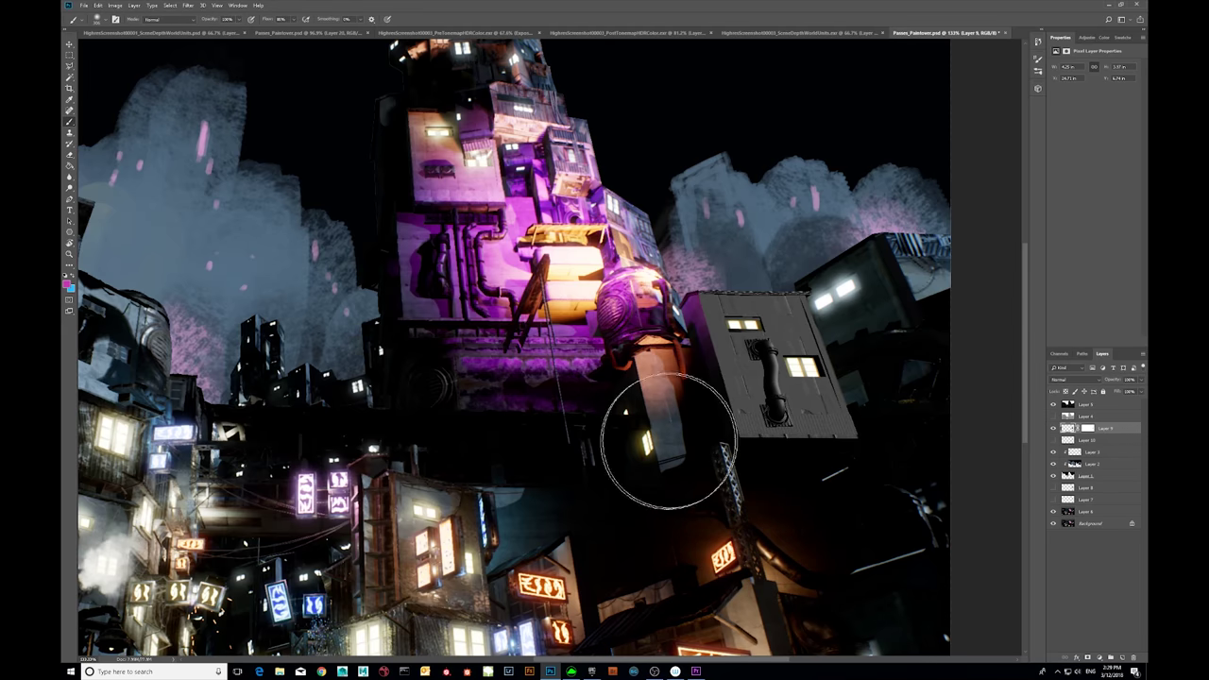
# - In the passes document, hide the normal pass and the other layers, leaving only the unlit base color pass visible and selected
pyautogui.click(160, 34)
pyautogui.click(330, 33)
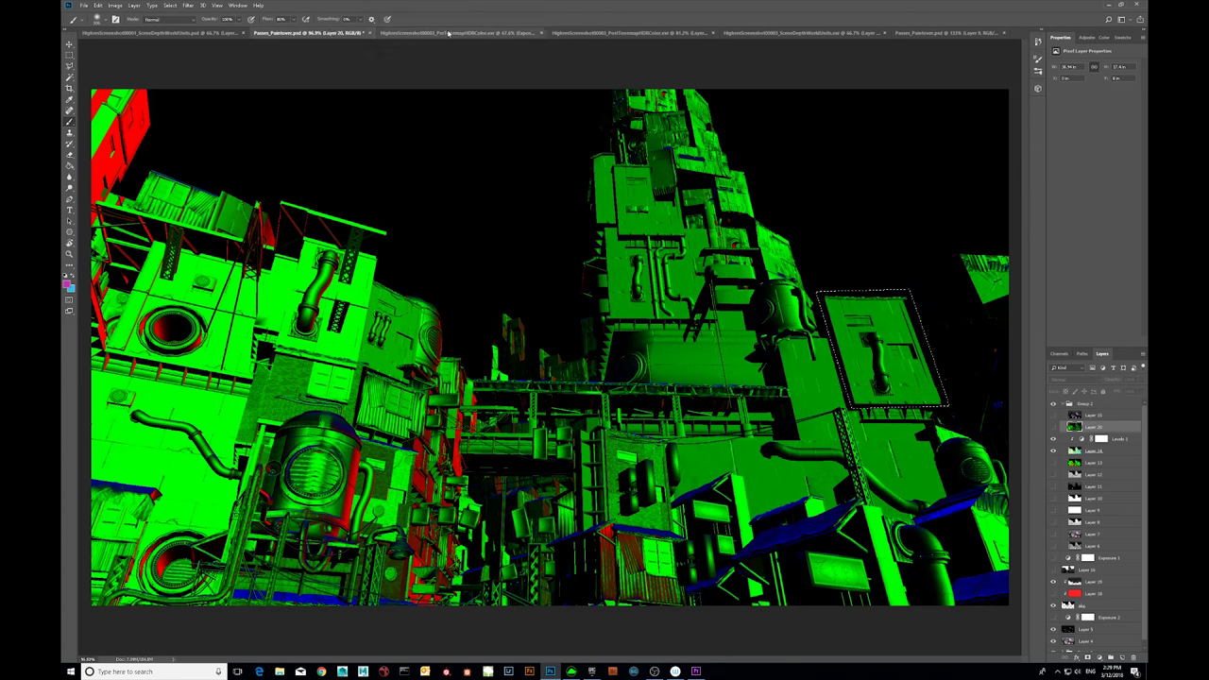
pyautogui.click(1053, 452)
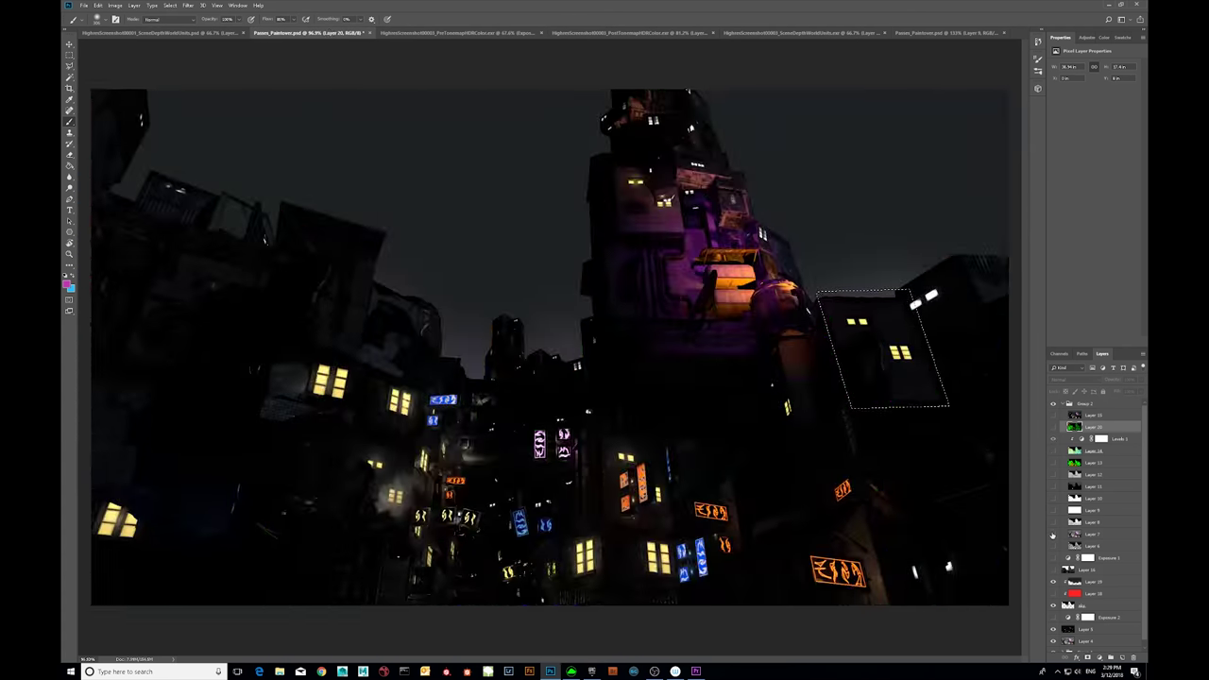
pyautogui.click(1052, 546)
pyautogui.click(1051, 547)
pyautogui.moveTo(1144, 462); pyautogui.dragTo(1141, 500)
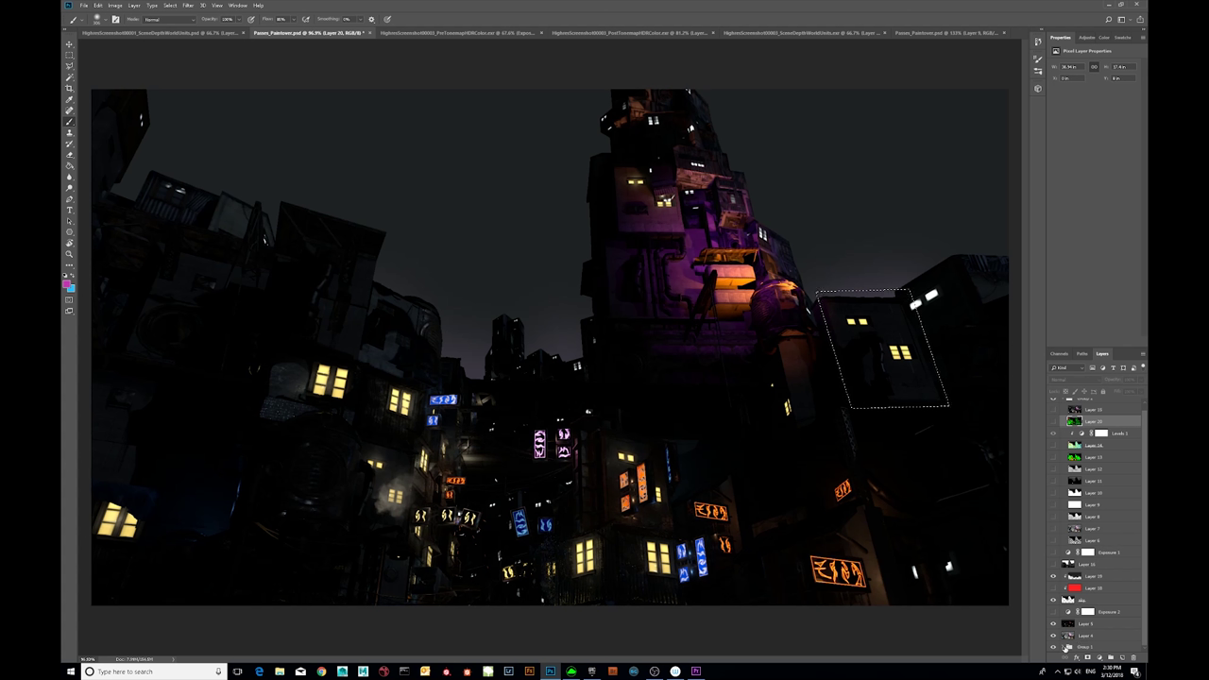
pyautogui.scroll(-2, 1136, 587)
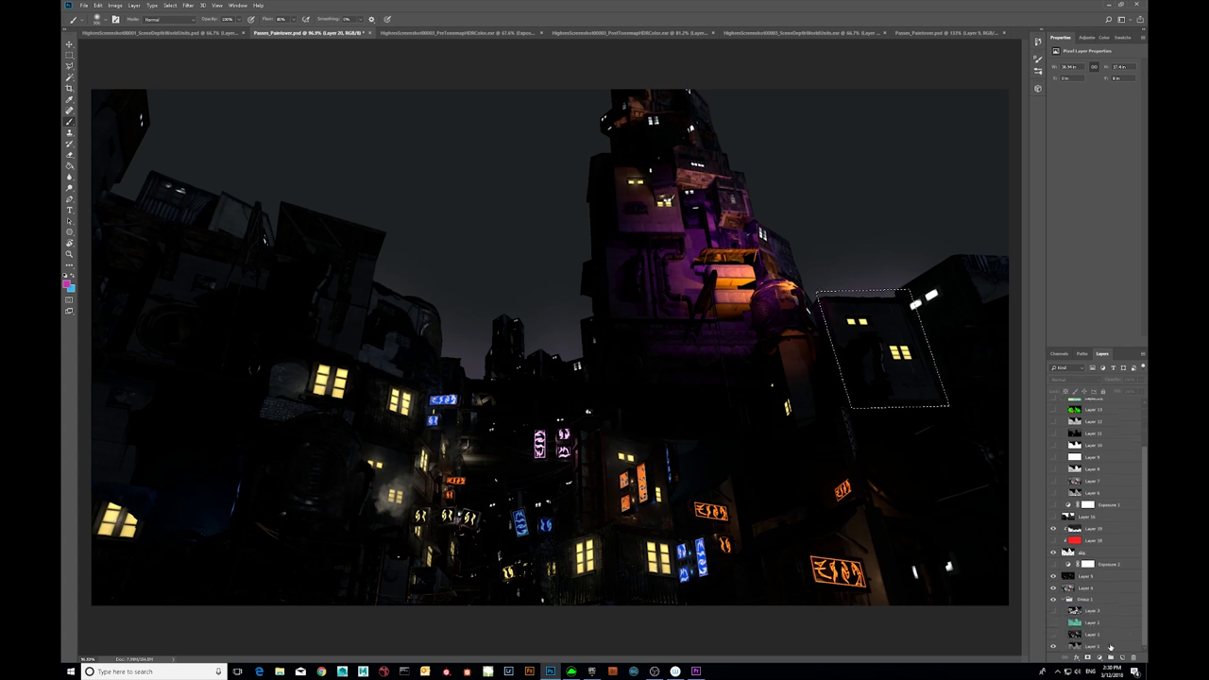
pyautogui.click(1078, 648)
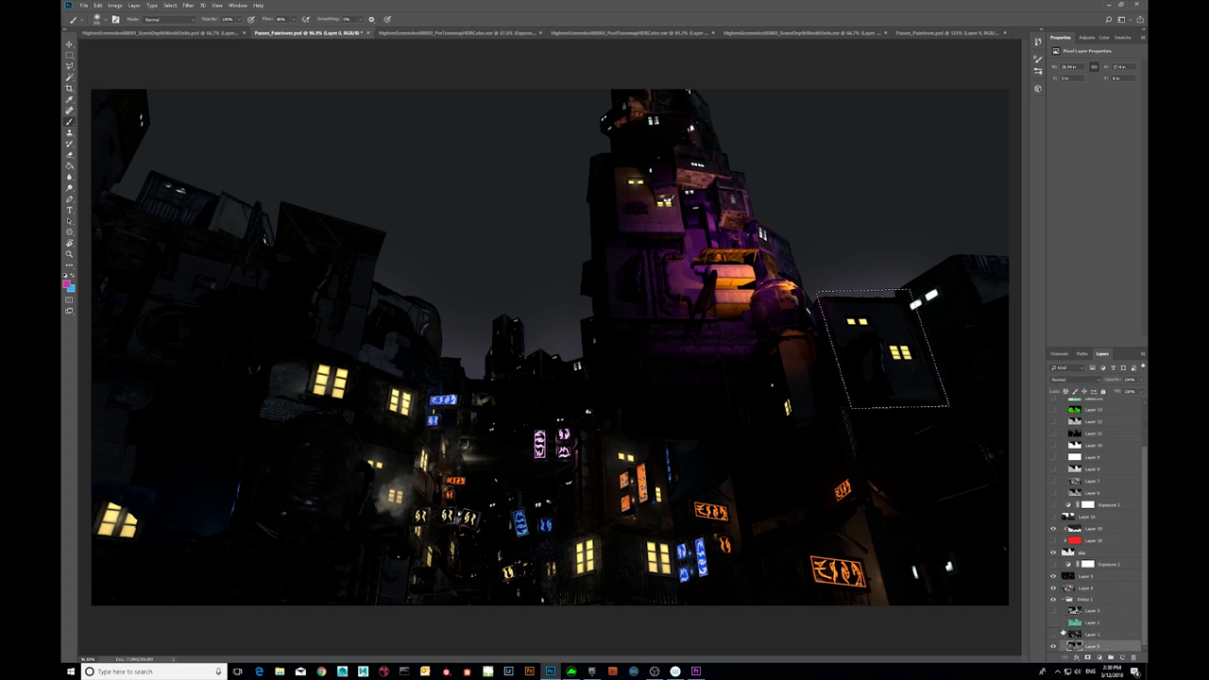
pyautogui.click(1052, 529)
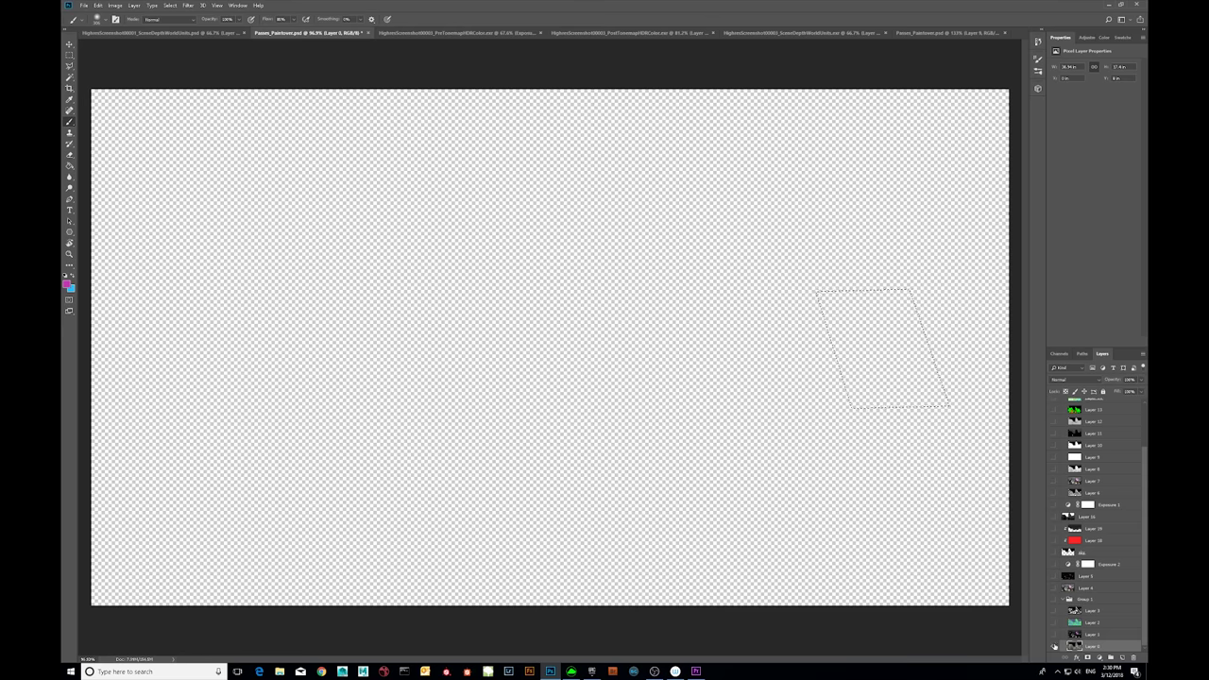
pyautogui.click(1053, 646)
# - Copy the selected building area from the base color pass and paste it in place above Layer 9 in the paintover document
pyautogui.hotkey('ctrl', 'space')
pyautogui.keyDown('ctrl'); pyautogui.moveTo(873, 348); pyautogui.dragTo(961, 348); pyautogui.keyUp('ctrl')
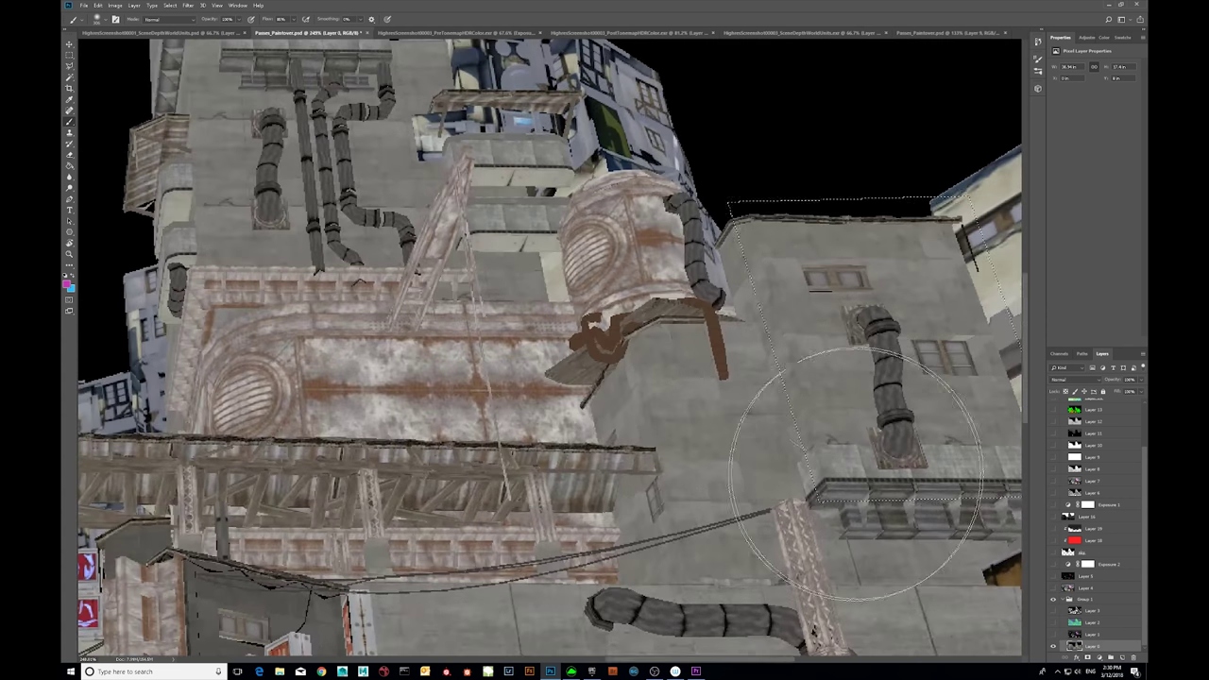
pyautogui.moveTo(820, 454); pyautogui.dragTo(761, 377)
pyautogui.hotkey('ctrl', 'z')
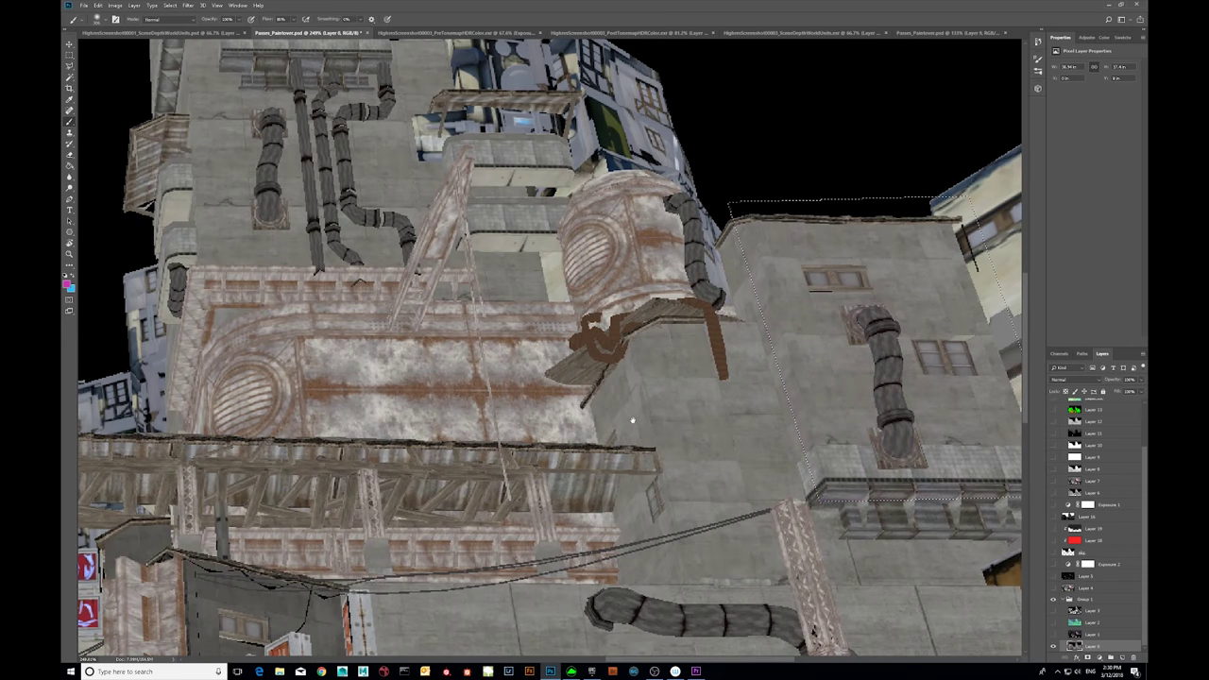
pyautogui.hscroll(5, 705, 408)
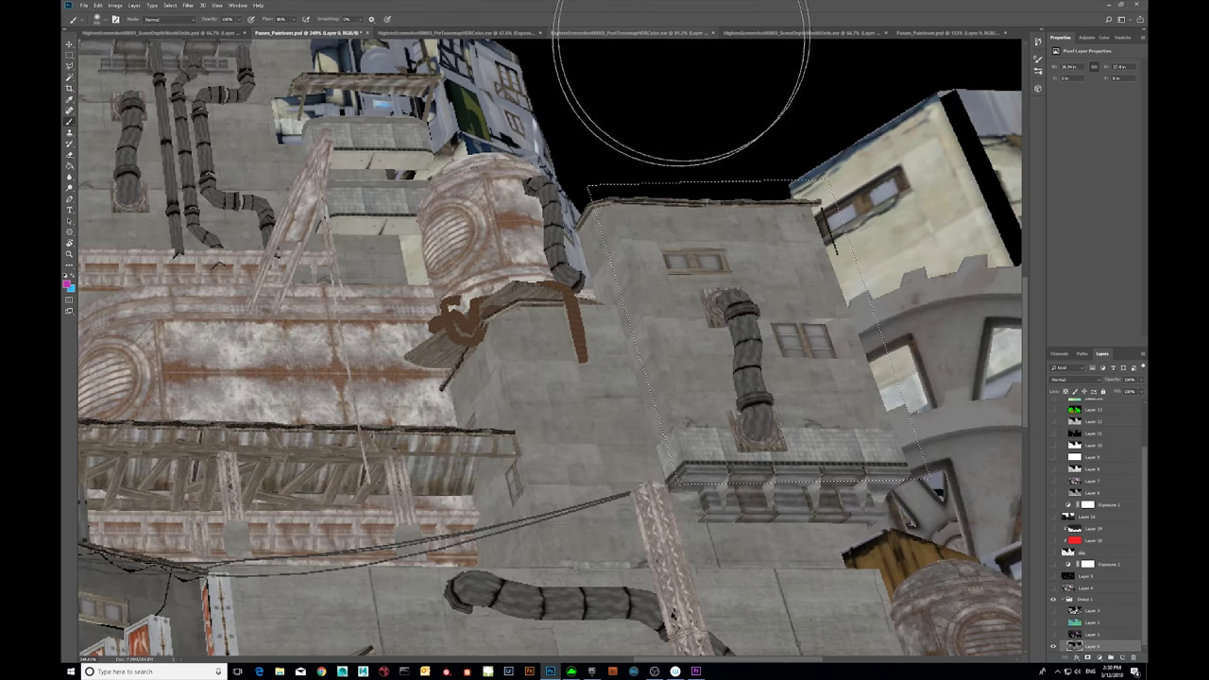
pyautogui.click(935, 33)
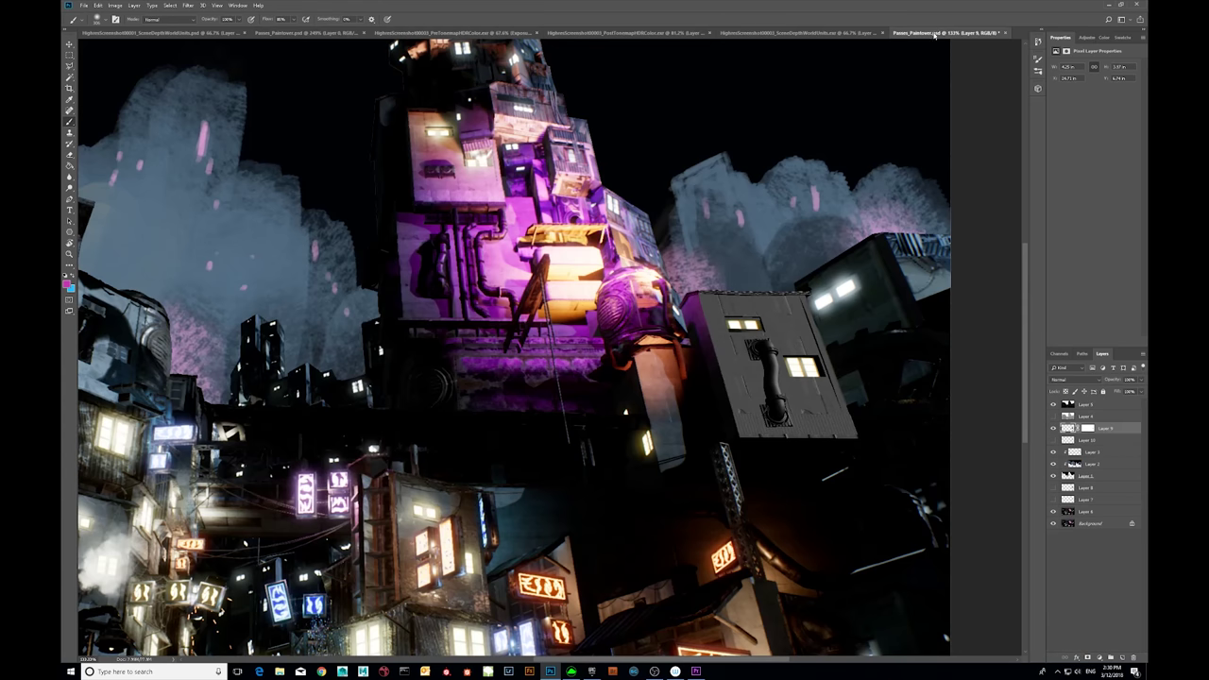
pyautogui.hotkey('ctrl', 'shift', 'v')
# - Clip the pasted base color texture to Layer 9 and check how it sits on the building face
pyautogui.rightClick(1116, 433)
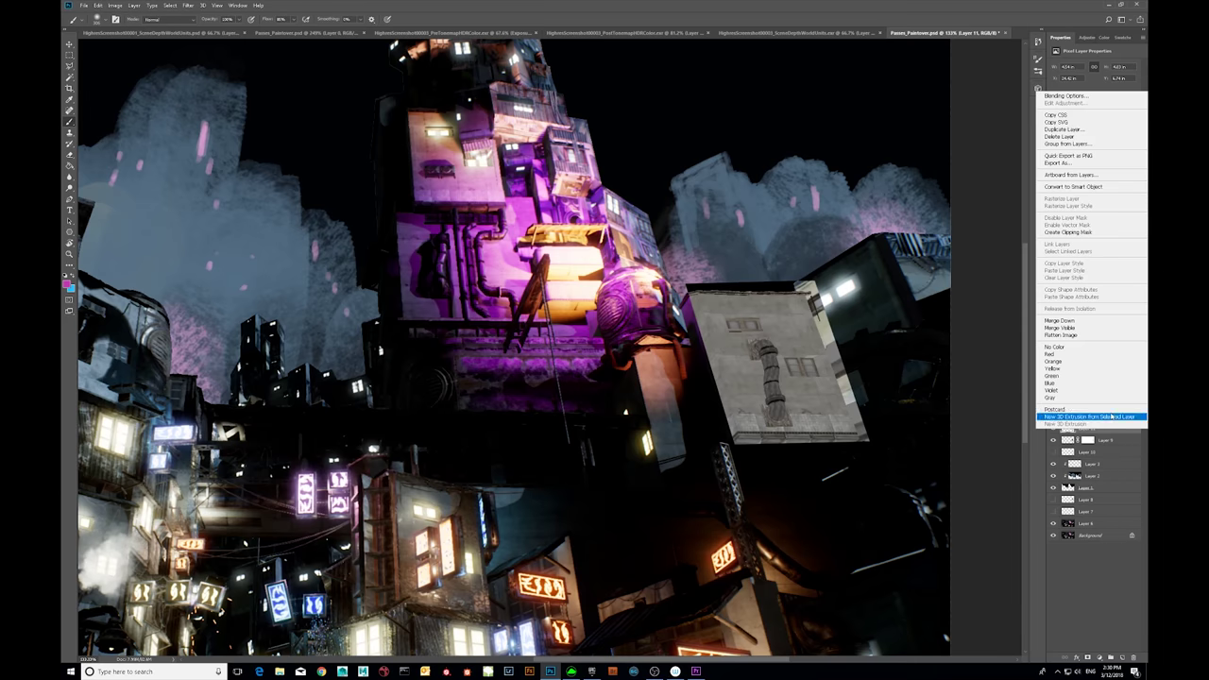
pyautogui.click(1091, 233)
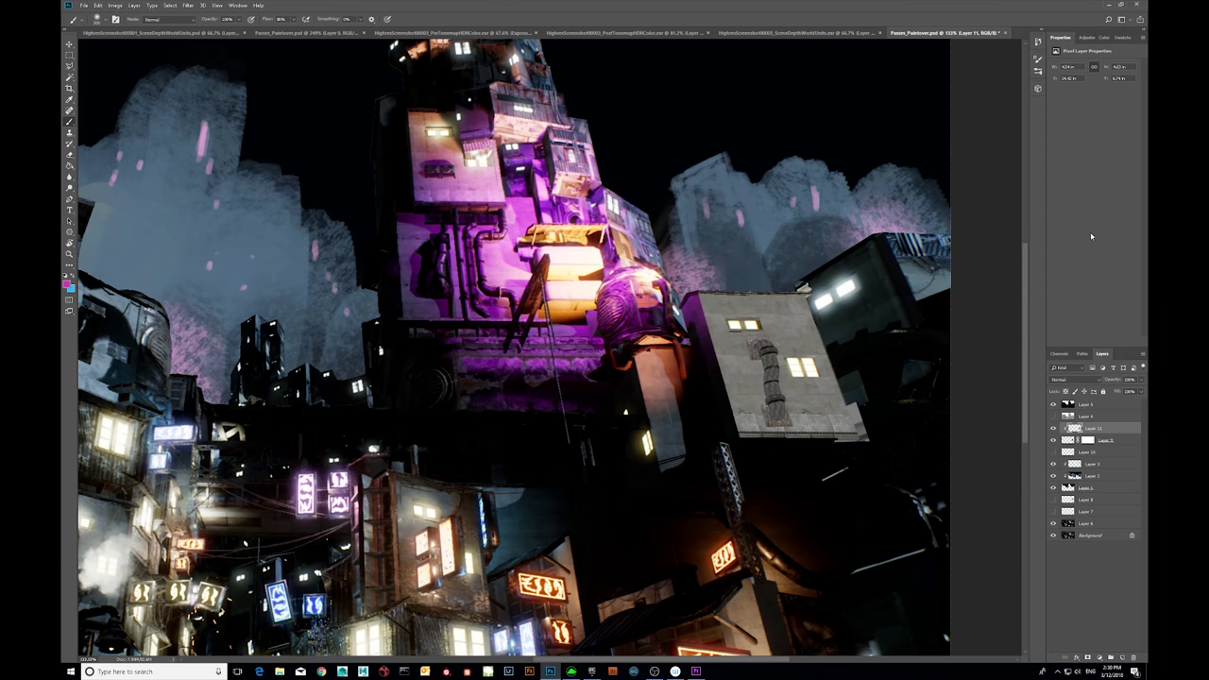
pyautogui.press('z')
pyautogui.moveTo(805, 385); pyautogui.dragTo(851, 370)
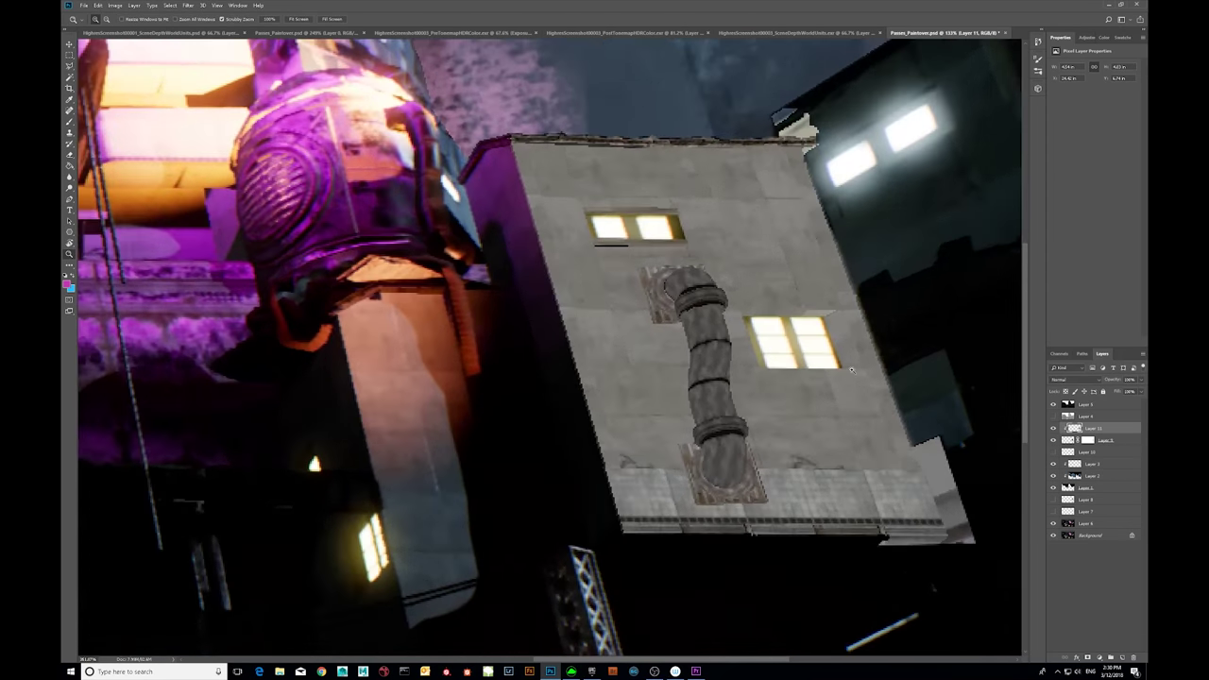
pyautogui.keyDown('alt'); pyautogui.click(851, 370); pyautogui.keyUp('alt')
pyautogui.click(811, 390)
pyautogui.keyDown('alt'); pyautogui.click(811, 390); pyautogui.keyUp('alt')
pyautogui.keyDown('alt'); pyautogui.click(812, 390); pyautogui.keyUp('alt')
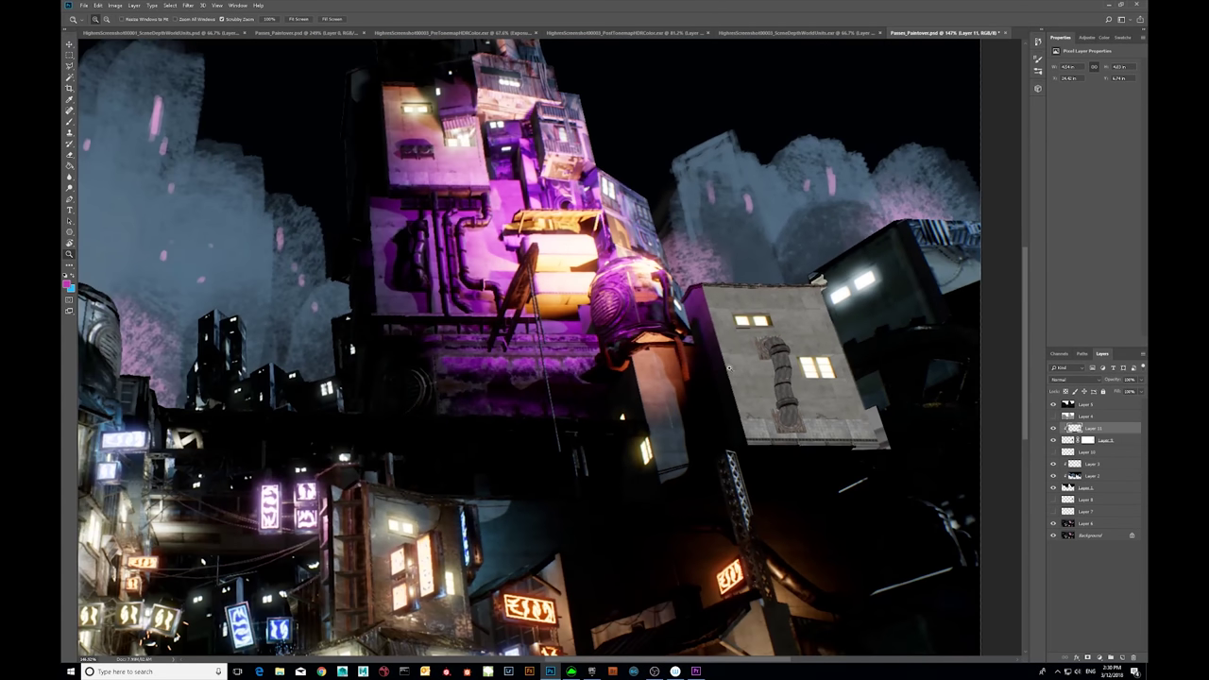
# - Add two new layers above the clipped texture and fill the upper one with mid grey 909090
pyautogui.click(1121, 656)
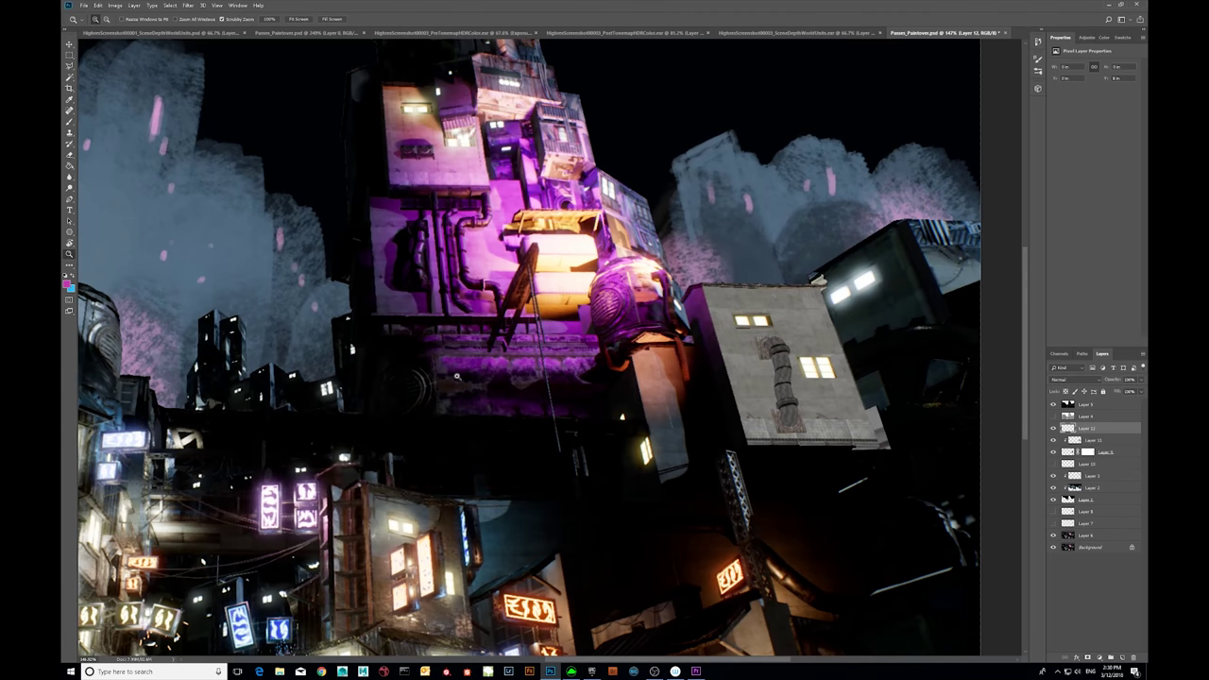
pyautogui.press('b')
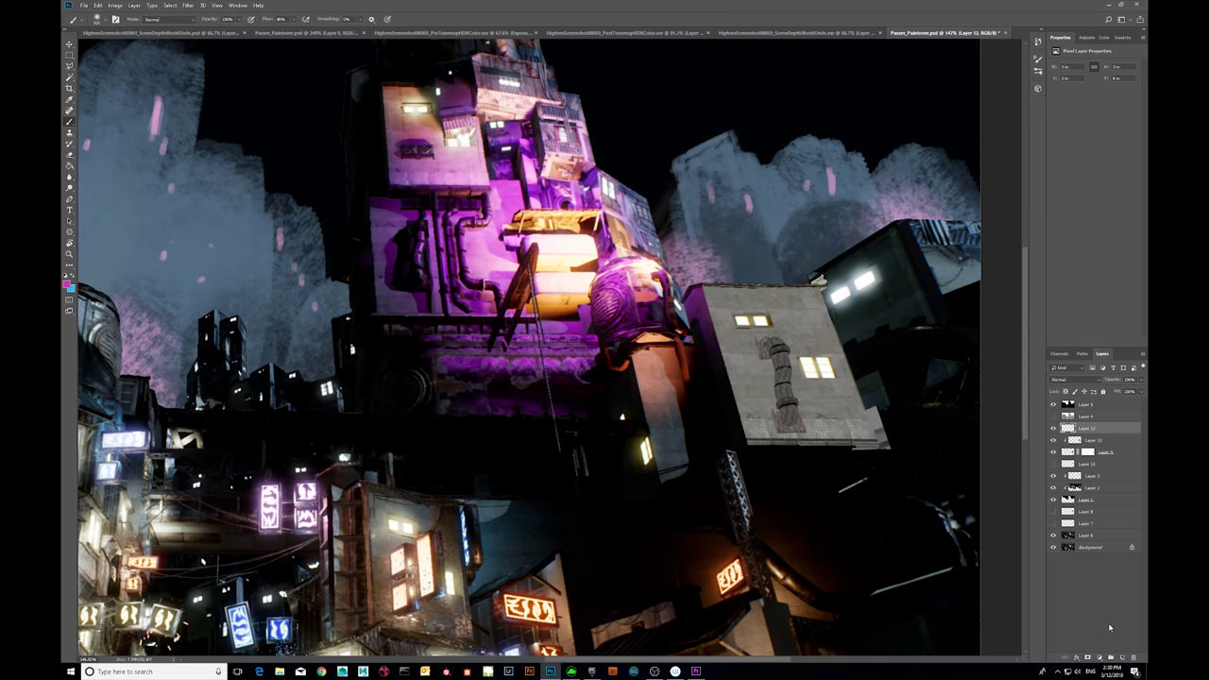
pyautogui.click(1119, 658)
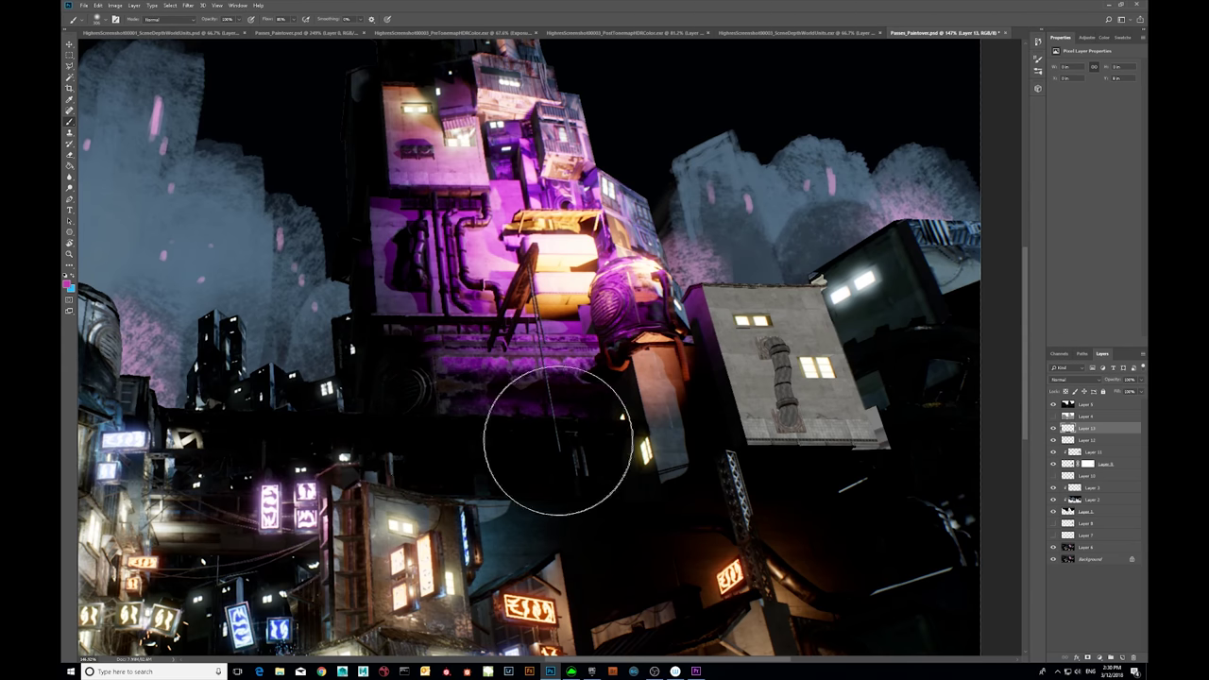
pyautogui.click(67, 281)
pyautogui.click(495, 238)
pyautogui.click(688, 189)
pyautogui.hotkey('alt', 'BackSpace')
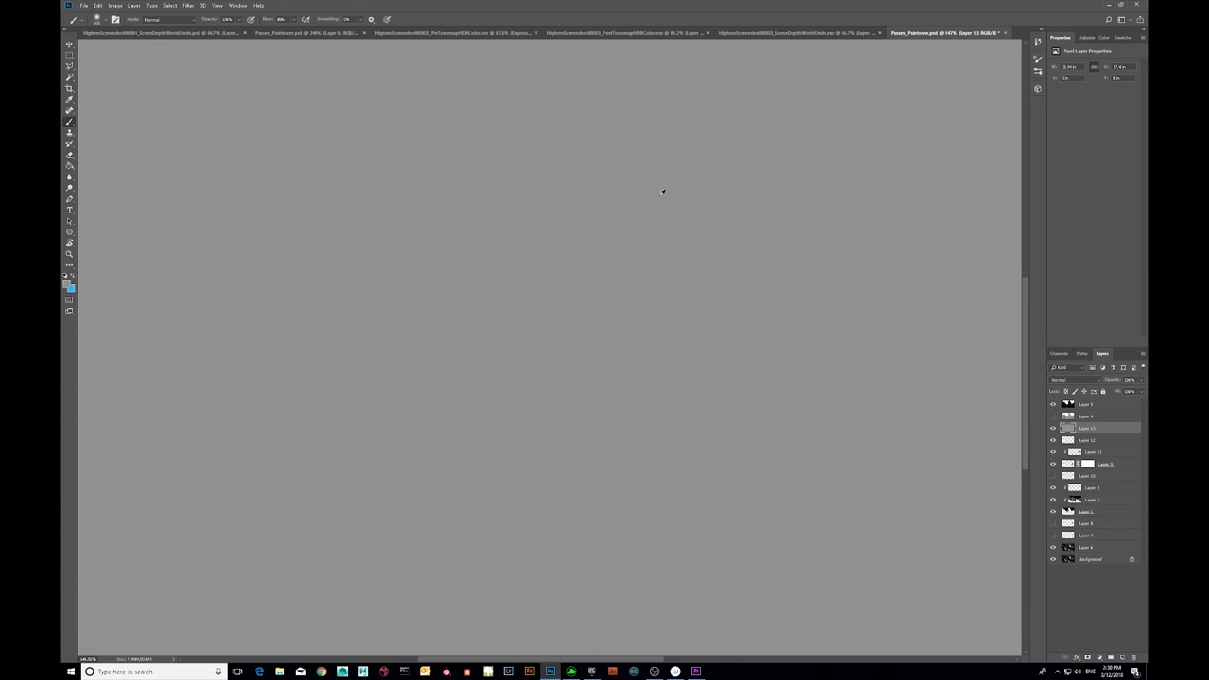
# - Add a new layer above the grey fill and set up the Soft Round brush with pure red ff0000
pyautogui.click(1122, 656)
pyautogui.rightClick(534, 306)
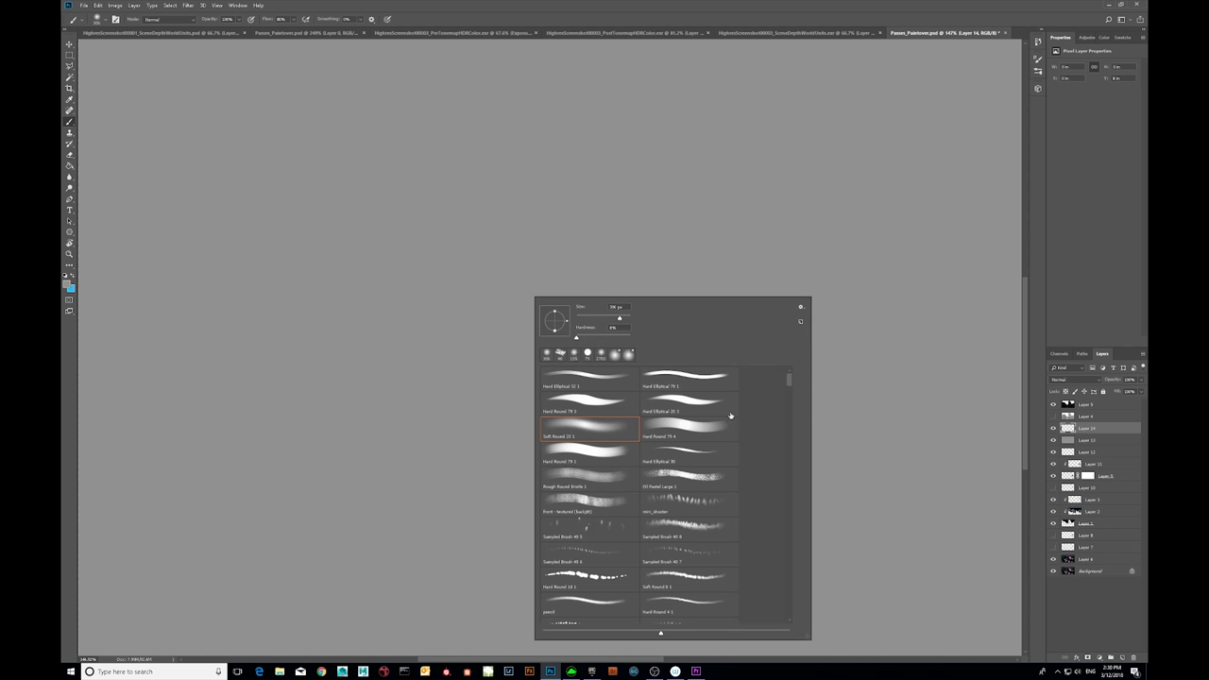
pyautogui.click(598, 496)
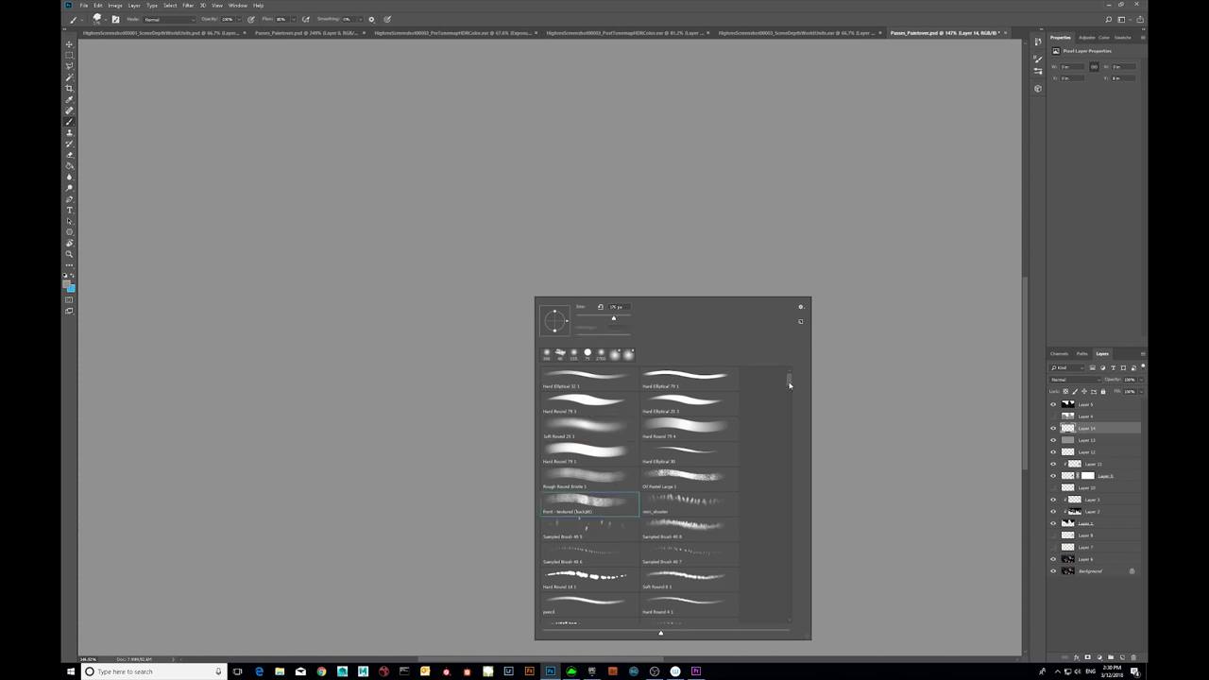
pyautogui.click(590, 427)
pyautogui.click(67, 286)
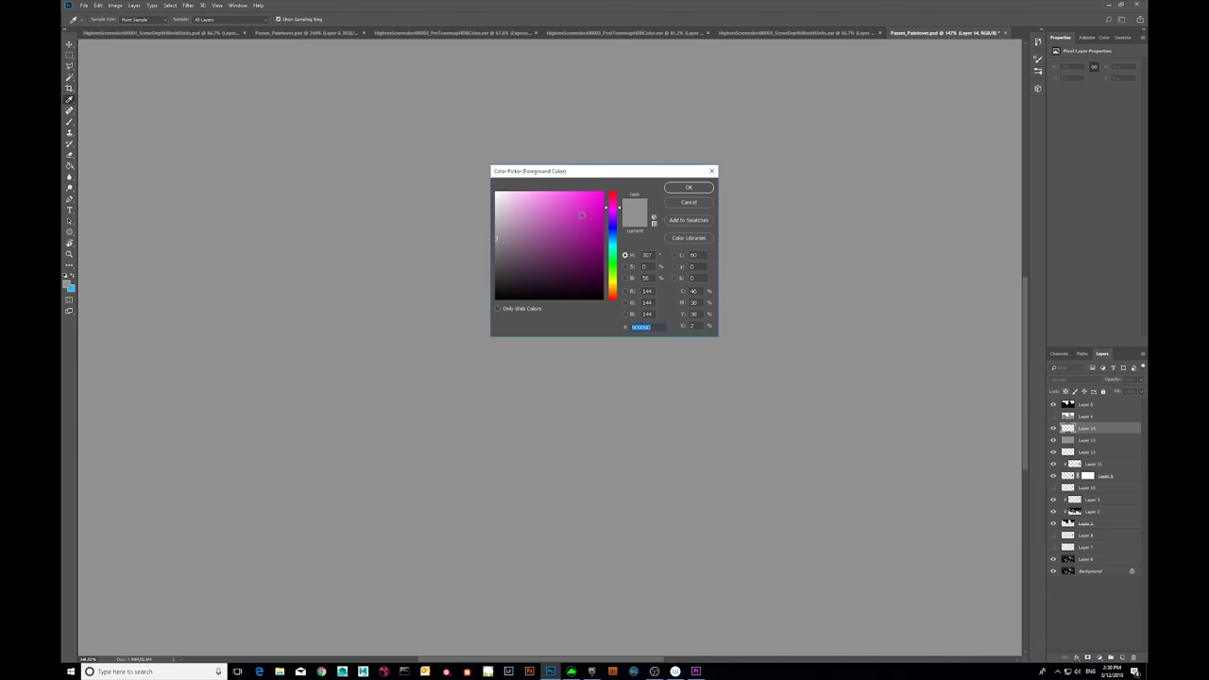
pyautogui.write('ff0000')
pyautogui.click(687, 187)
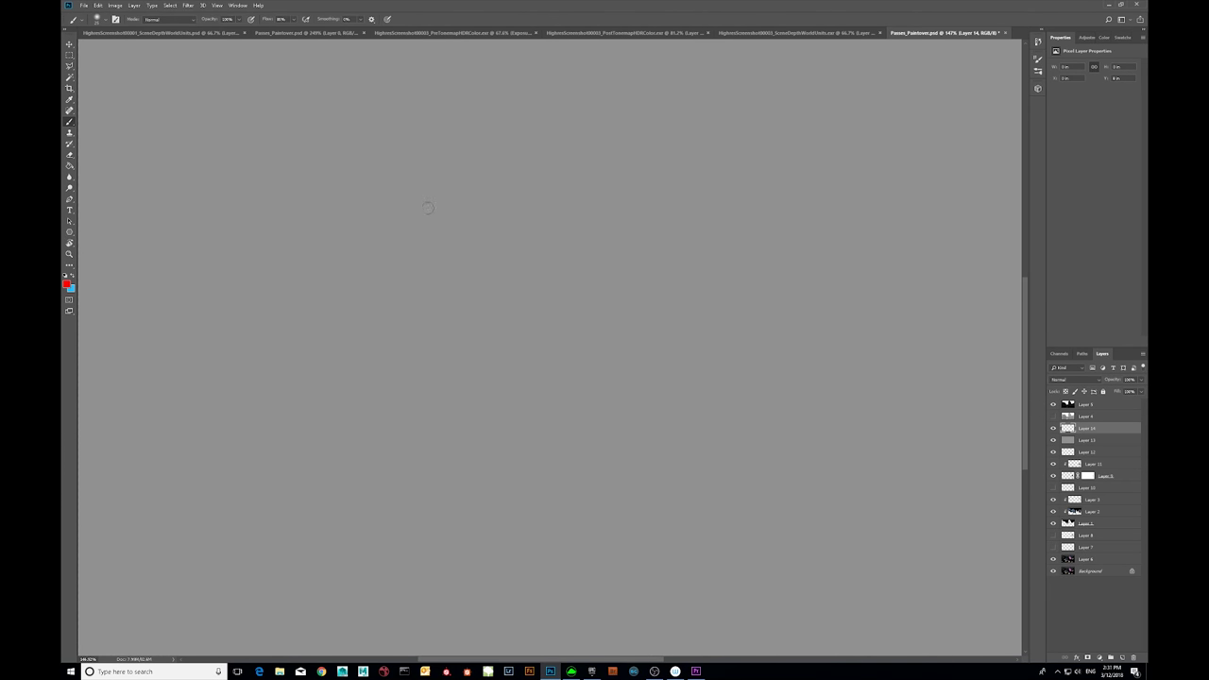
# - Hand-paint the Korean lettering "샹!" in red across the upper part of the grey canvas
pyautogui.moveTo(427, 209); pyautogui.dragTo(348, 332)
pyautogui.moveTo(420, 237); pyautogui.dragTo(454, 263)
pyautogui.moveTo(467, 161); pyautogui.dragTo(494, 334)
pyautogui.moveTo(472, 200); pyautogui.dragTo(536, 181)
pyautogui.moveTo(484, 252); pyautogui.dragTo(546, 224)
pyautogui.moveTo(452, 313)
pyautogui.mouseDown()
pyautogui.moveTo(434, 356)
pyautogui.moveTo(476, 321)
pyautogui.mouseUp()
pyautogui.moveTo(620, 114); pyautogui.dragTo(590, 272)
pyautogui.click(582, 294)
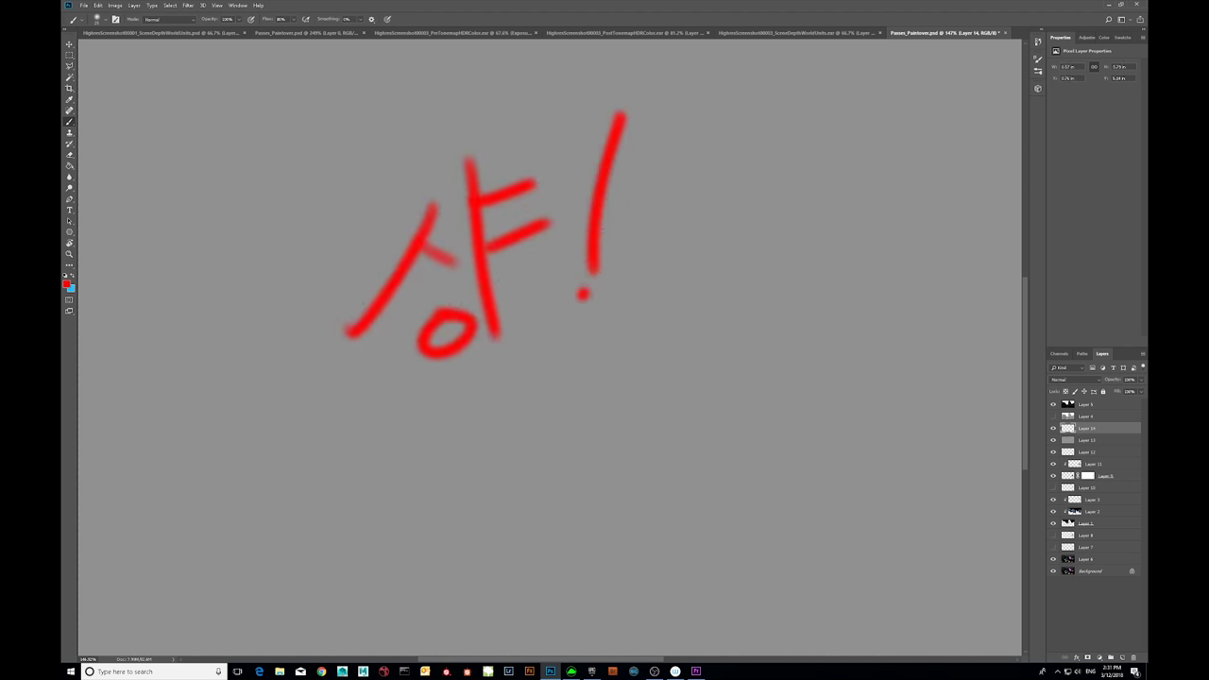
# - Copy the red lettering with a rectangular selection around it, and hide both the grey fill and the original lettering layer
pyautogui.press('m')
pyautogui.moveTo(243, 62)
pyautogui.mouseDown()
pyautogui.moveTo(475, 292)
pyautogui.moveTo(715, 386)
pyautogui.moveTo(713, 397)
pyautogui.mouseUp()
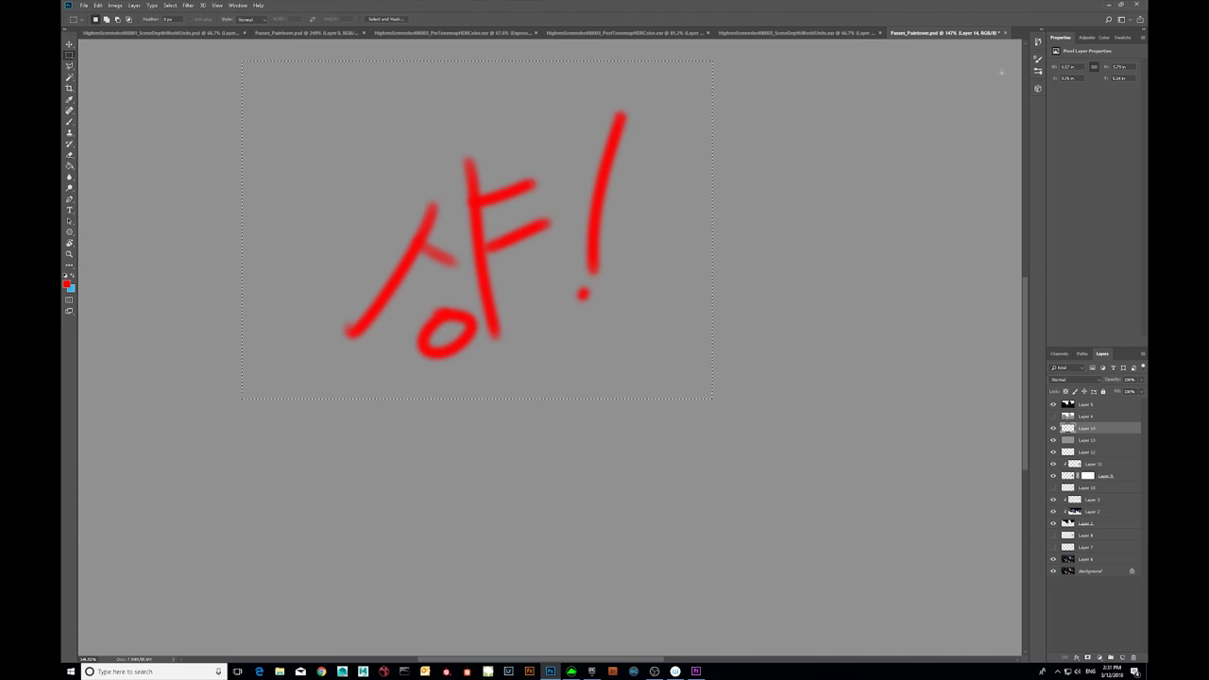
pyautogui.click(1054, 440)
pyautogui.click(1054, 428)
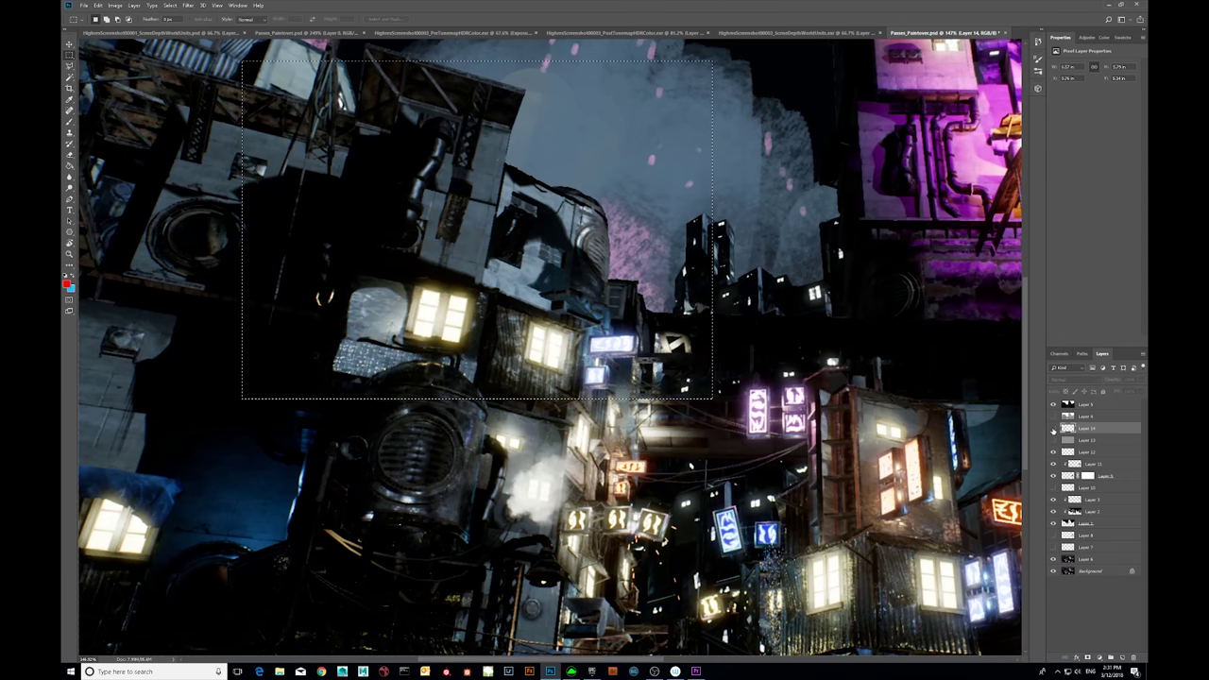
# - Paste the red lettering directly above Layer 11 and move it over the grey building face with Free Transform
pyautogui.click(1127, 465)
pyautogui.moveTo(981, 367); pyautogui.dragTo(585, 406)
pyautogui.moveTo(728, 425); pyautogui.dragTo(681, 492)
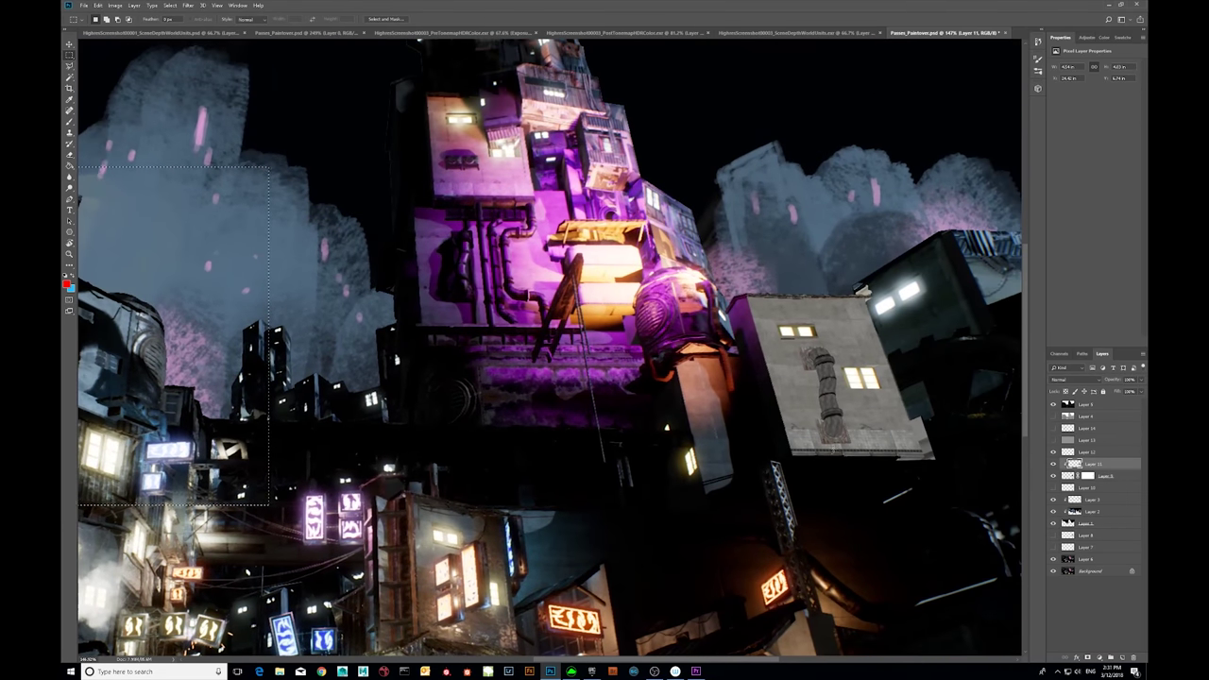
pyautogui.hotkey('ctrl', 'v')
pyautogui.hotkey('ctrl', 't')
pyautogui.moveTo(165, 283); pyautogui.dragTo(990, 349)
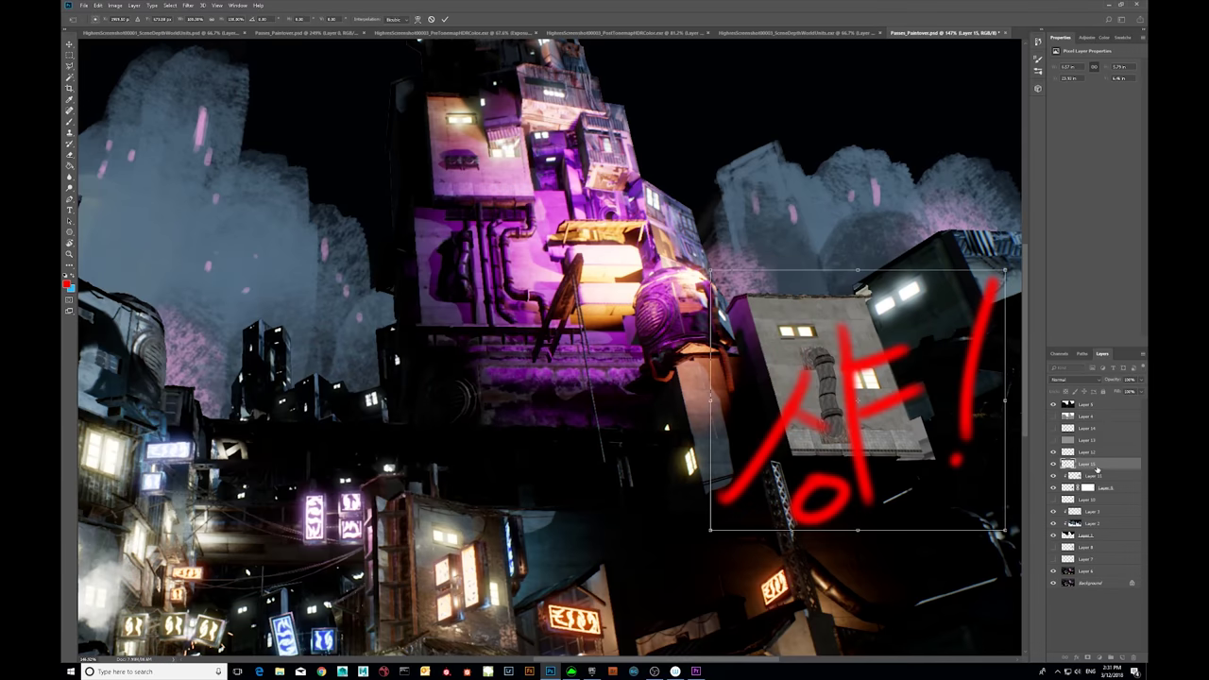
pyautogui.press('Return')
# - Clip the lettering to the building face, and transform it so it is rotated and fitted to the wall as graffiti
pyautogui.rightClick(1098, 467)
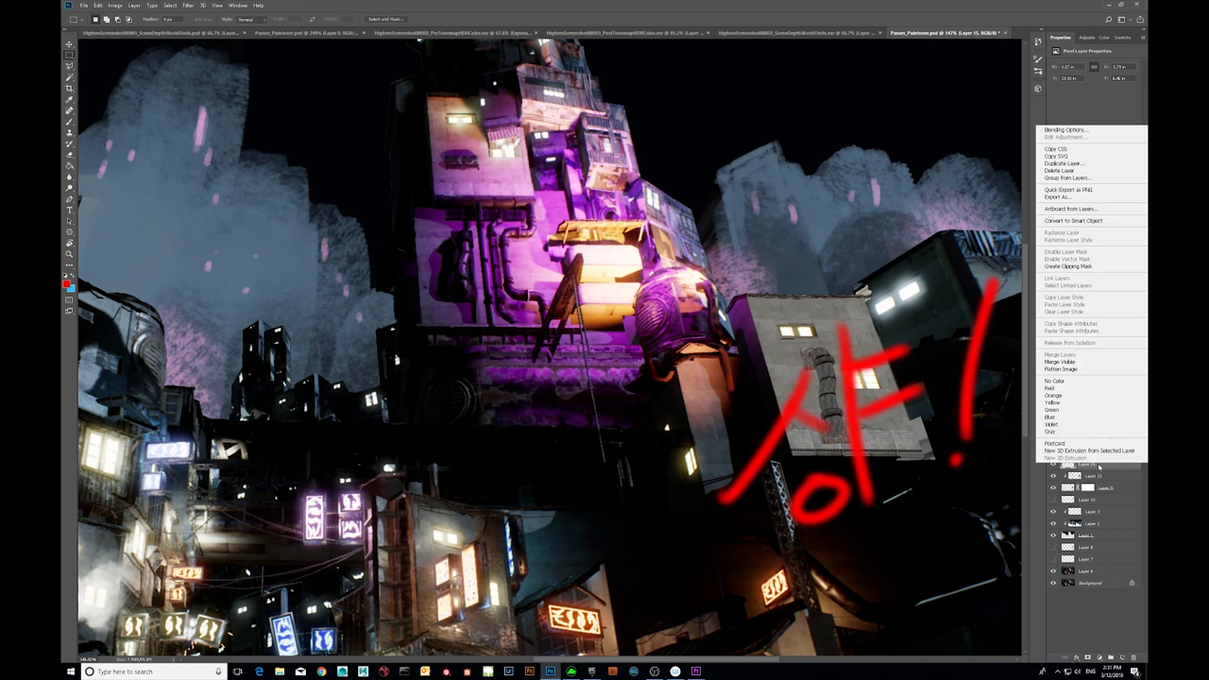
pyautogui.click(1091, 269)
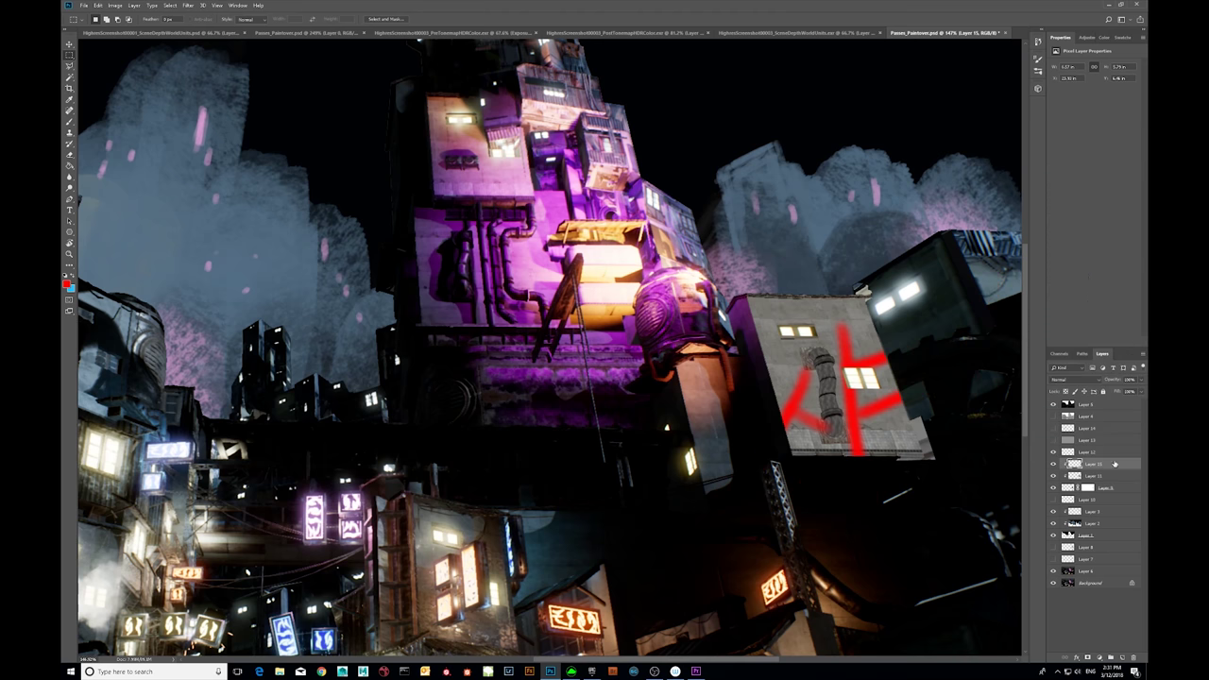
pyautogui.hotkey('ctrl', 't')
pyautogui.moveTo(991, 289)
pyautogui.mouseDown()
pyautogui.moveTo(990, 182)
pyautogui.moveTo(950, 202)
pyautogui.mouseUp()
pyautogui.moveTo(935, 274)
pyautogui.mouseDown()
pyautogui.moveTo(964, 310)
pyautogui.moveTo(991, 295)
pyautogui.moveTo(965, 241)
pyautogui.mouseUp()
pyautogui.press('Return')
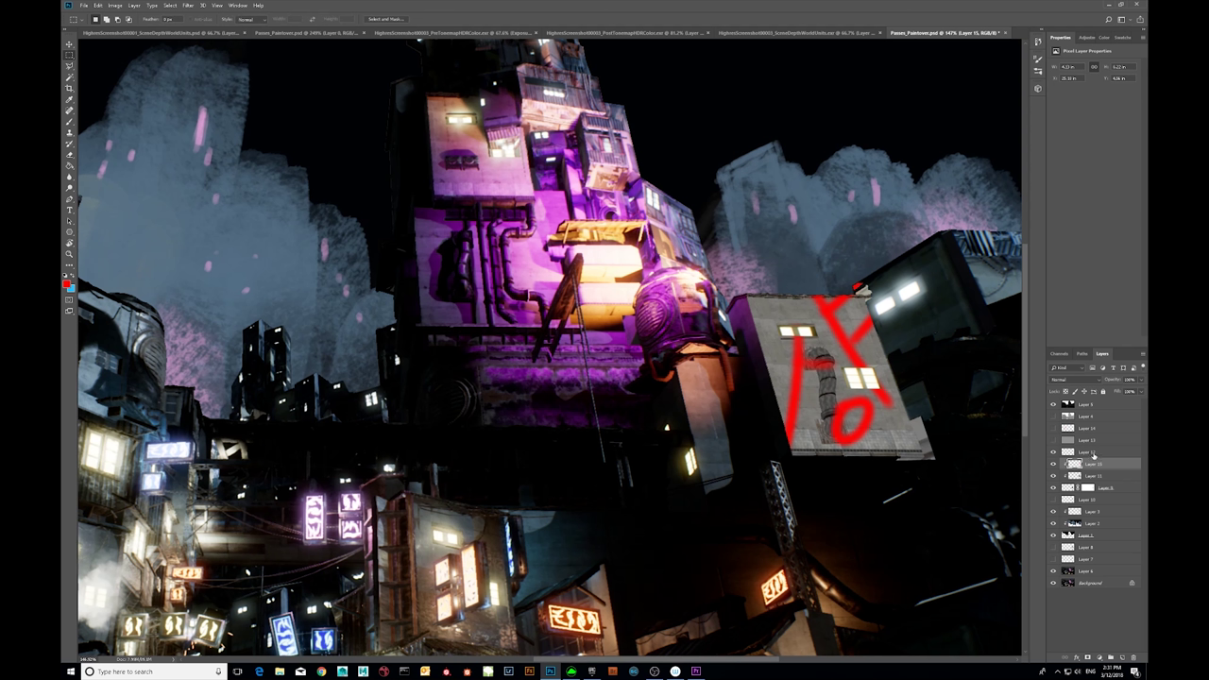
# - Set the graffiti layer's blend mode to Multiply and erase the red paint where it overlaps the wall's pipe
pyautogui.click(1085, 383)
pyautogui.click(1074, 416)
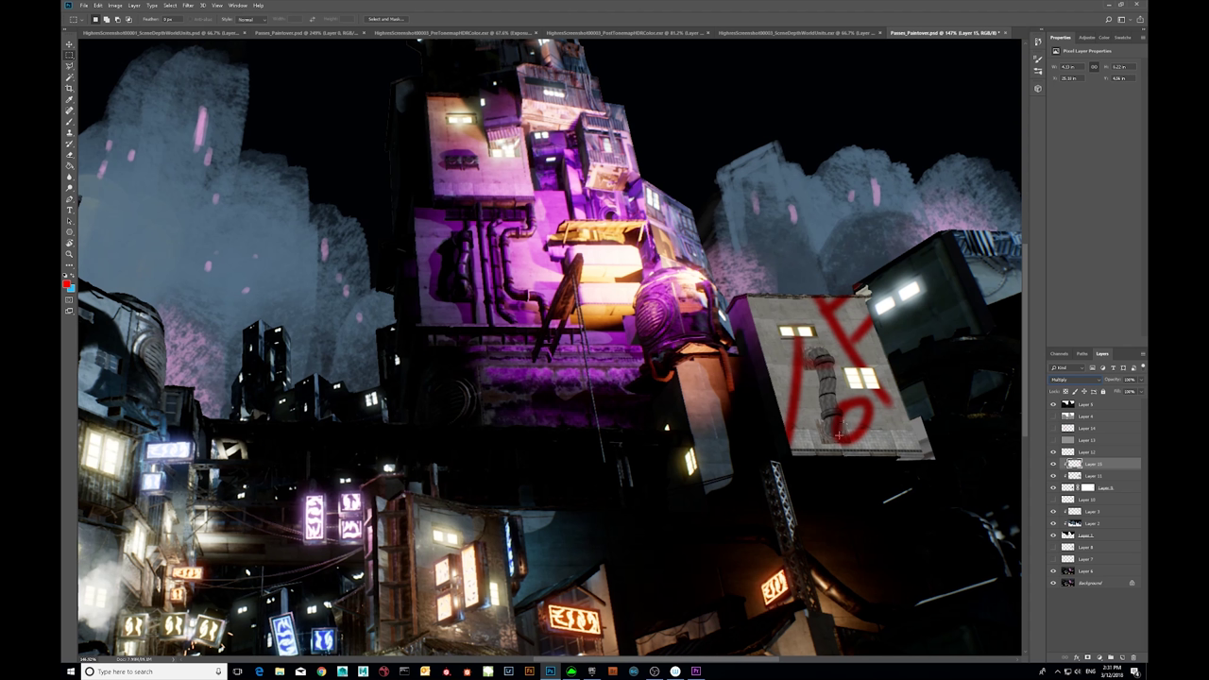
pyautogui.press('z')
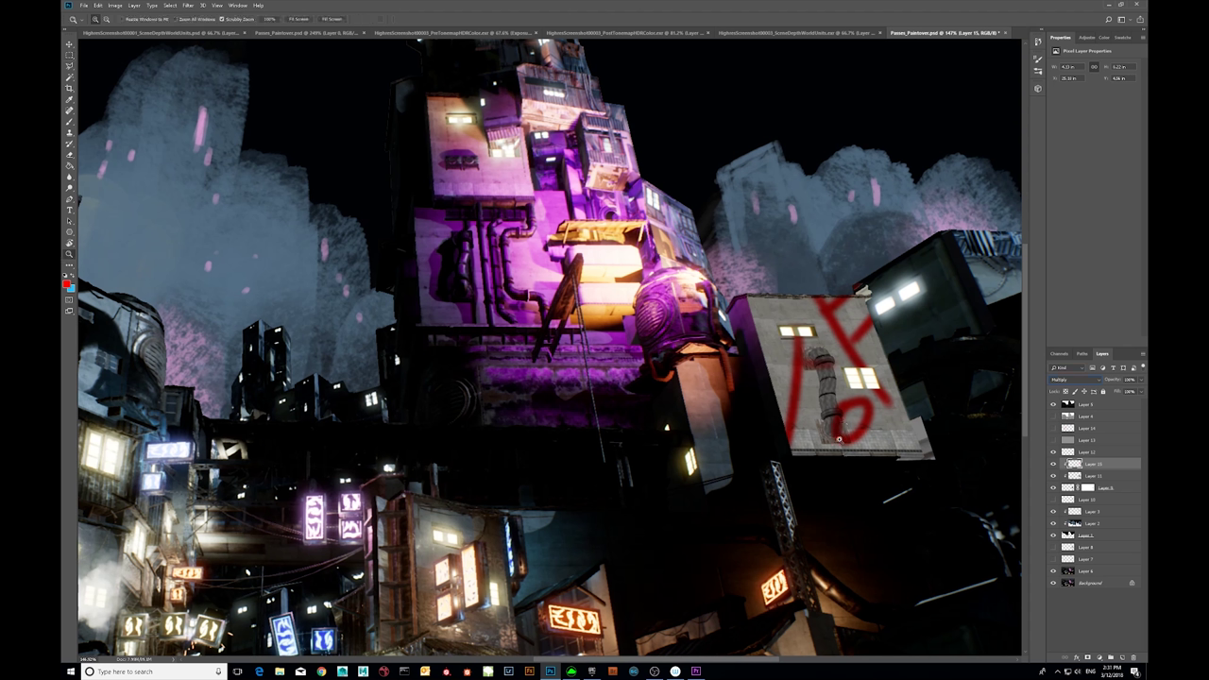
pyautogui.moveTo(839, 439); pyautogui.dragTo(873, 424)
pyautogui.press('e')
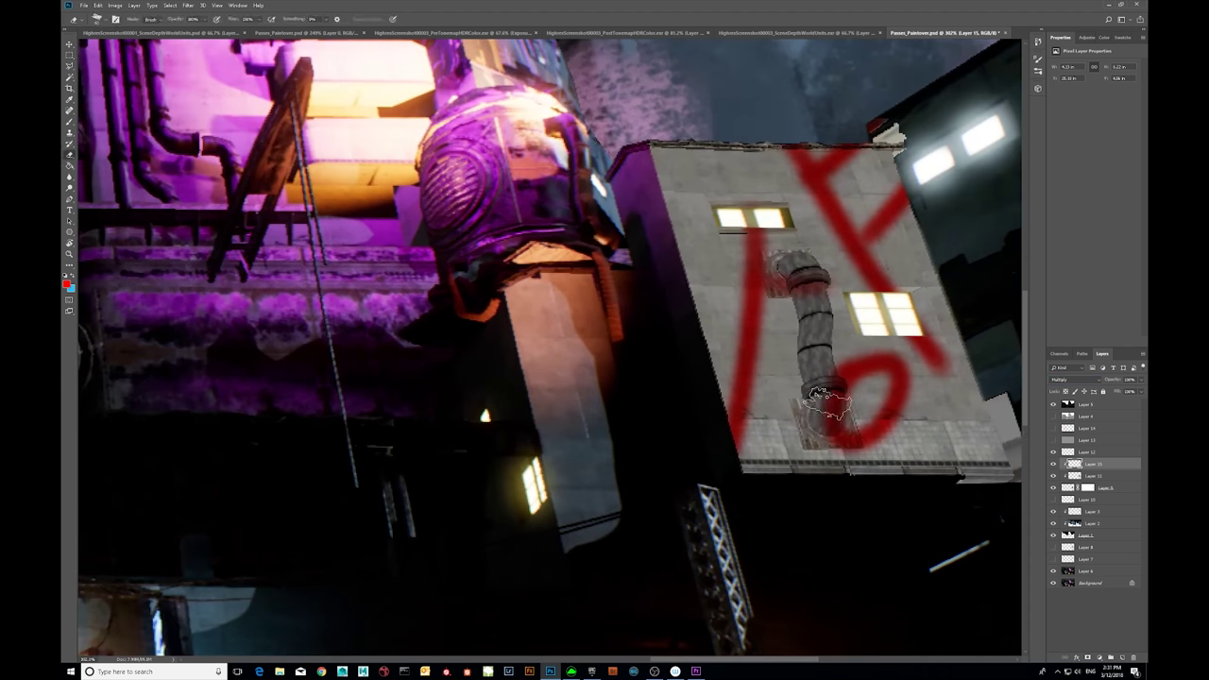
pyautogui.press('m')
pyautogui.press('e')
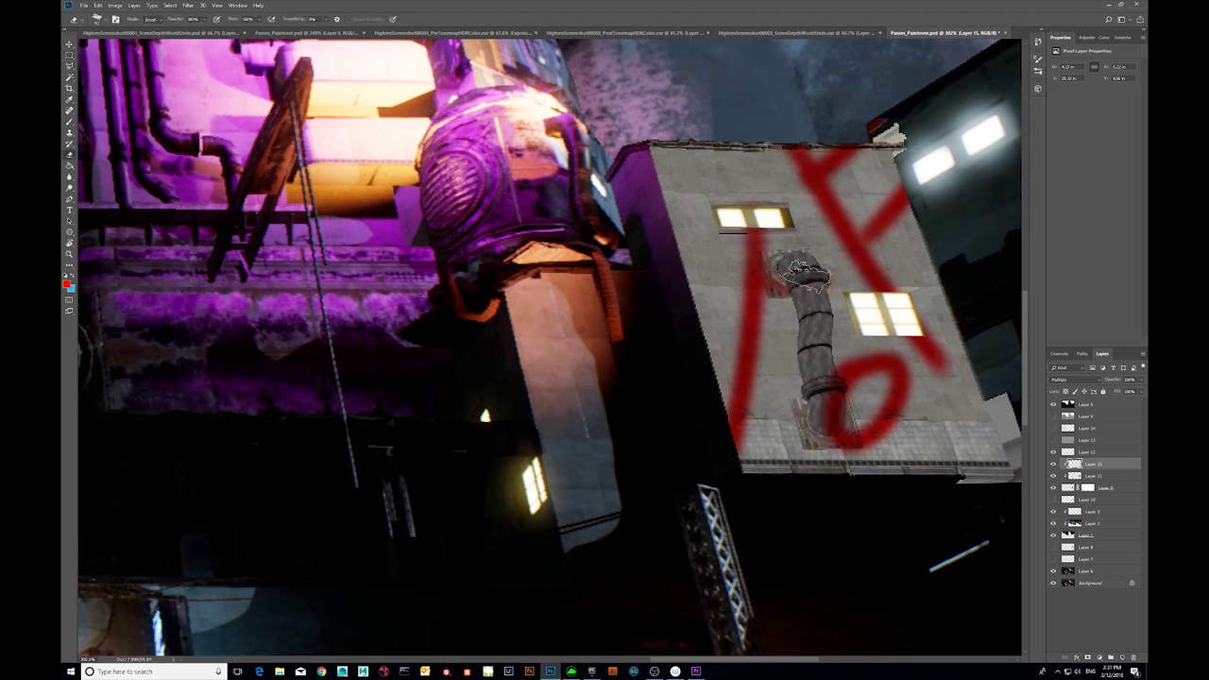
pyautogui.moveTo(814, 393)
pyautogui.mouseDown()
pyautogui.moveTo(814, 419)
pyautogui.moveTo(818, 385)
pyautogui.mouseUp()
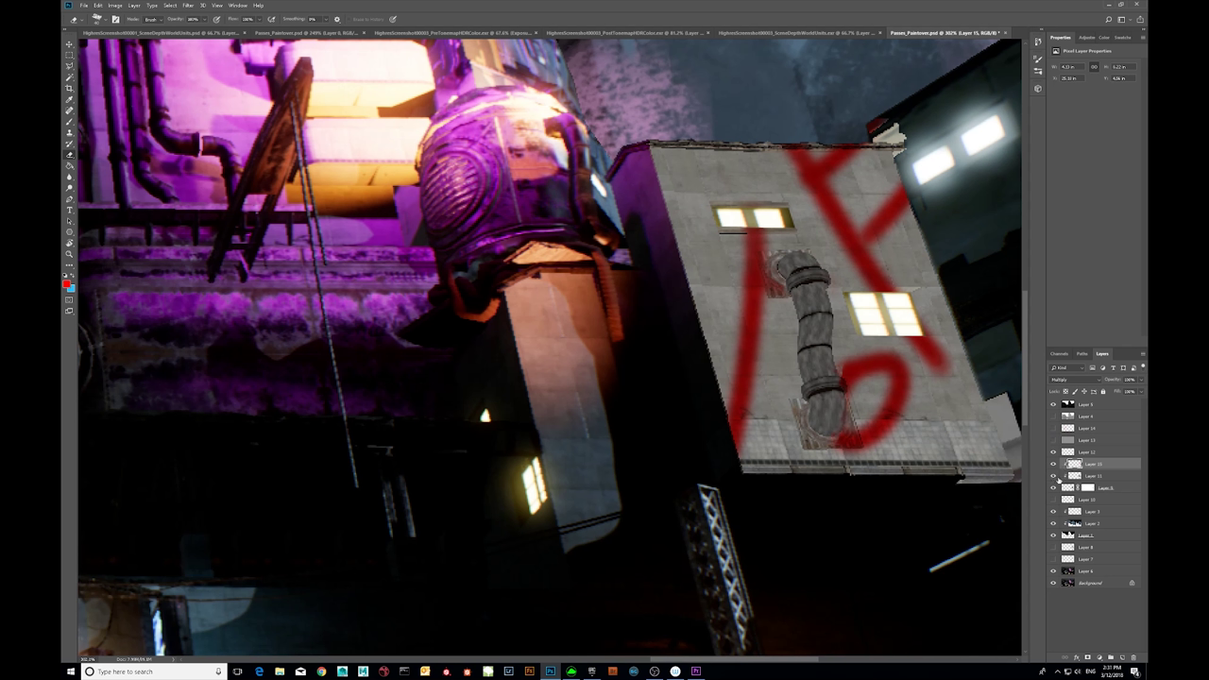
# - Try the Multiply blend mode on Layer 9, comparing the building face with the layer hidden and shown
pyautogui.hotkey('ctrl', '0')
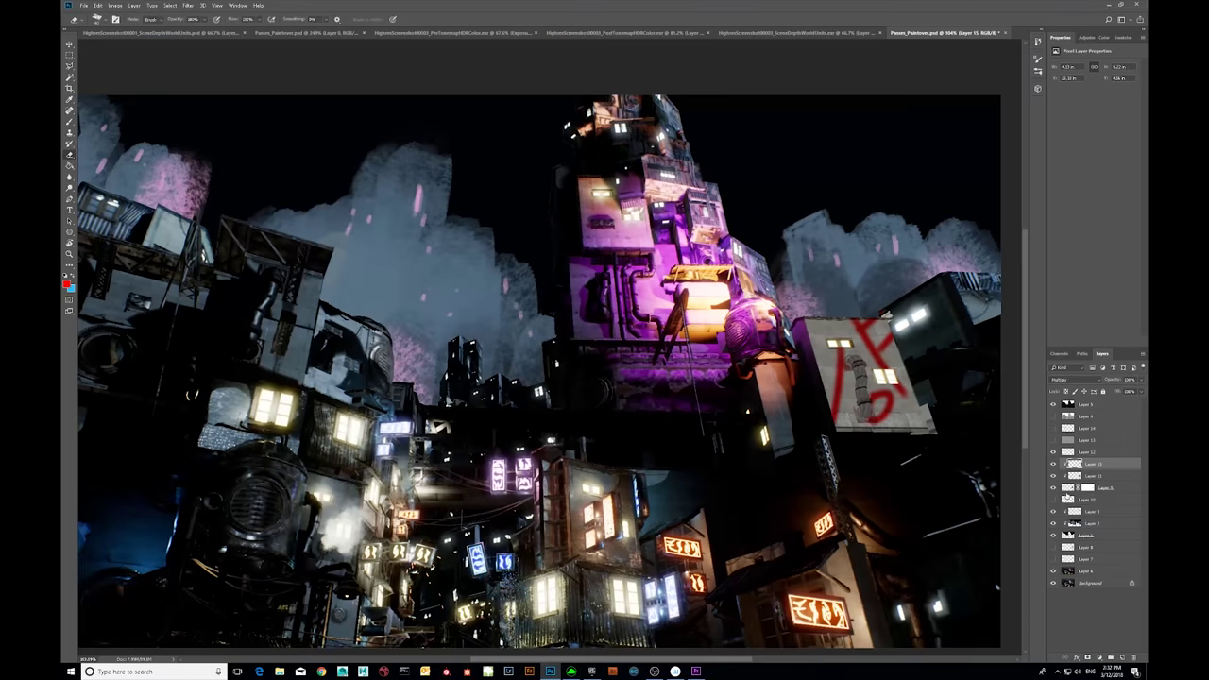
pyautogui.click(1070, 489)
pyautogui.click(1074, 379)
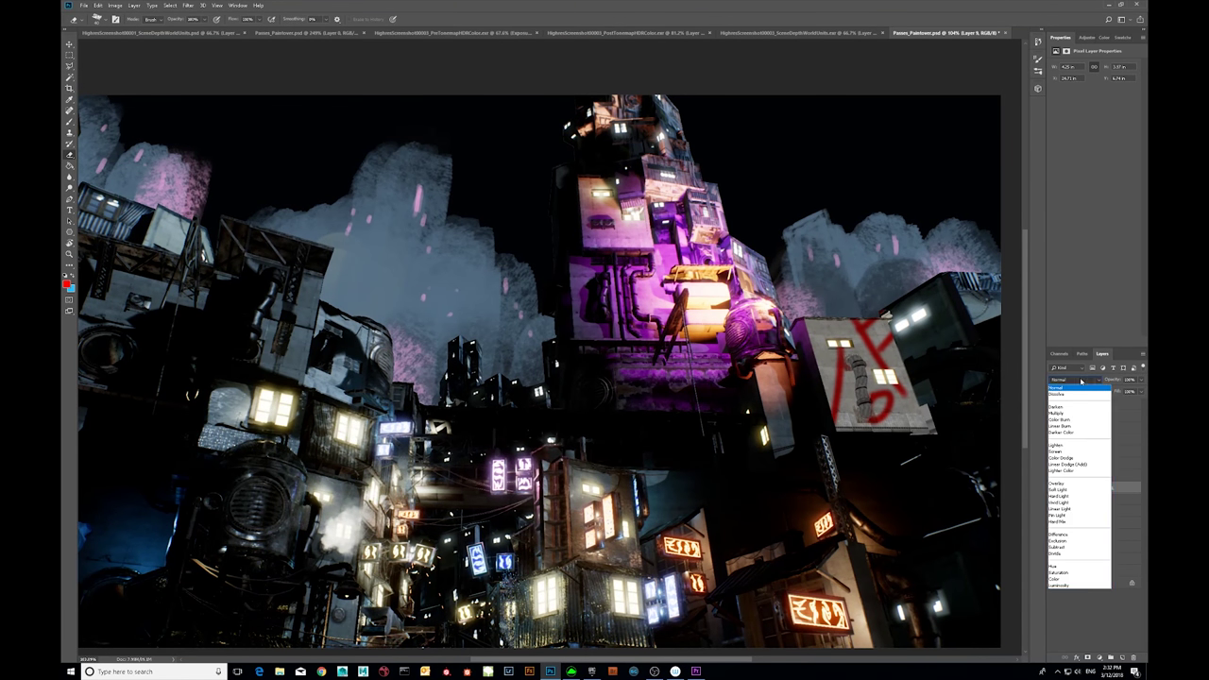
pyautogui.click(1074, 409)
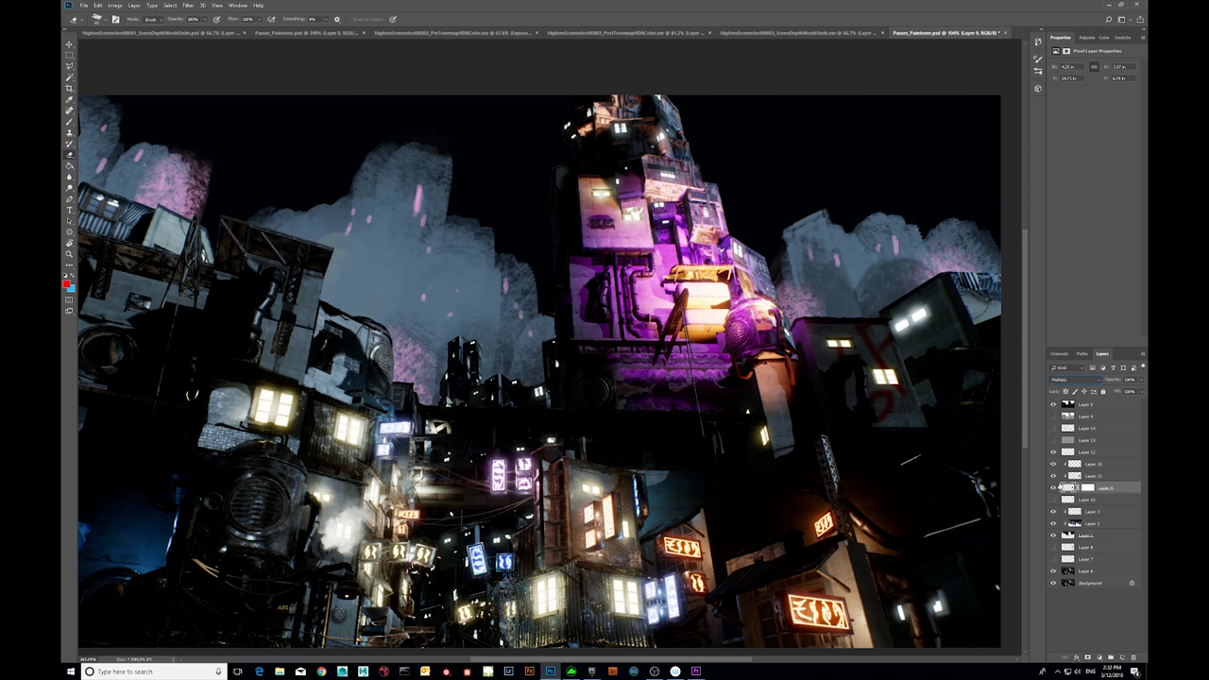
pyautogui.click(1054, 488)
pyautogui.click(1054, 489)
# - Try the Screen blend mode on Layer 9, and return the layer to Multiply
pyautogui.click(1093, 380)
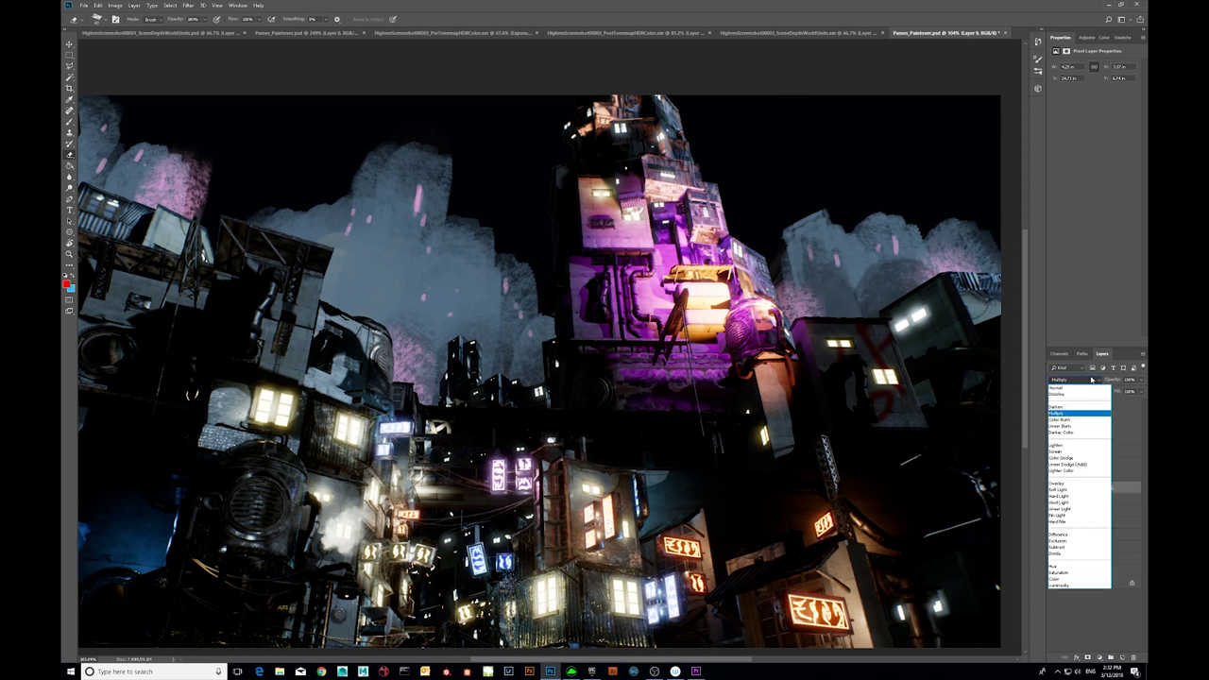
pyautogui.click(1077, 457)
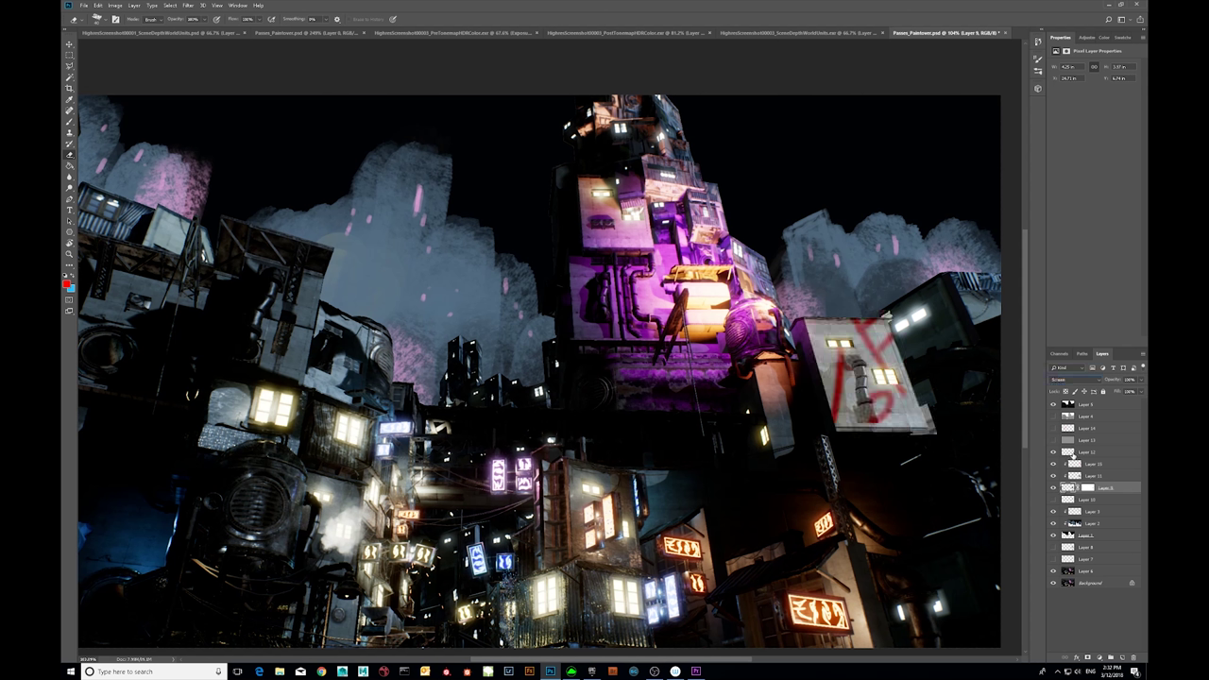
pyautogui.click(1085, 382)
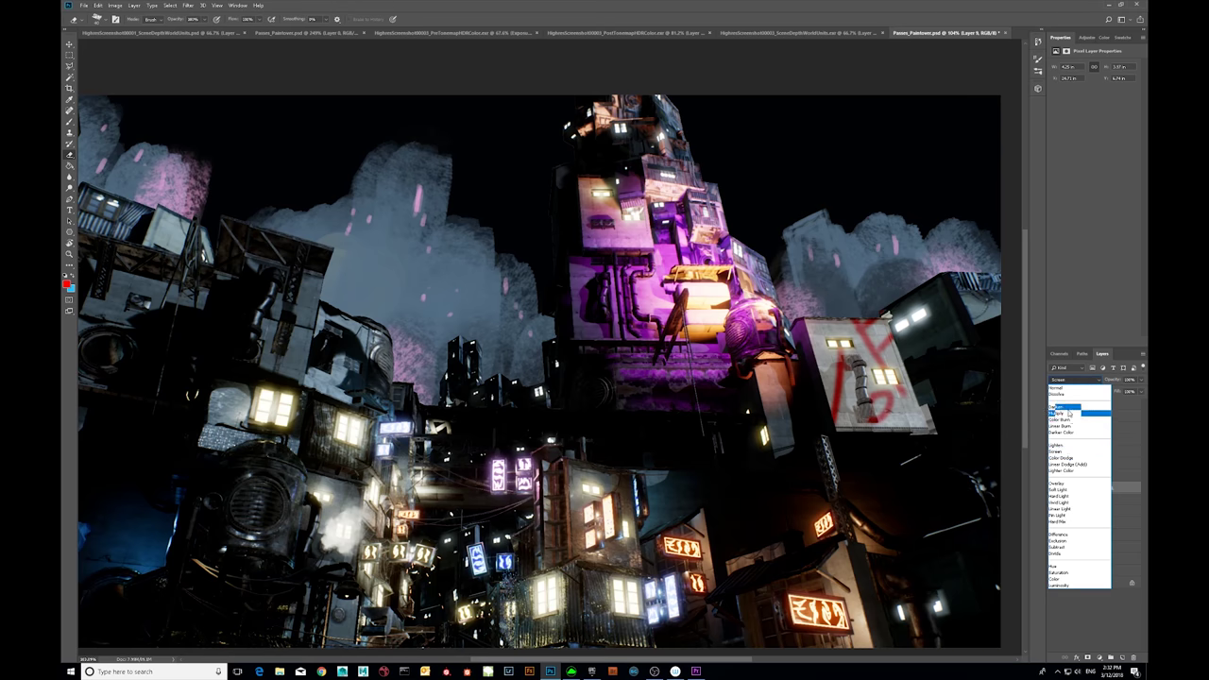
pyautogui.click(1066, 414)
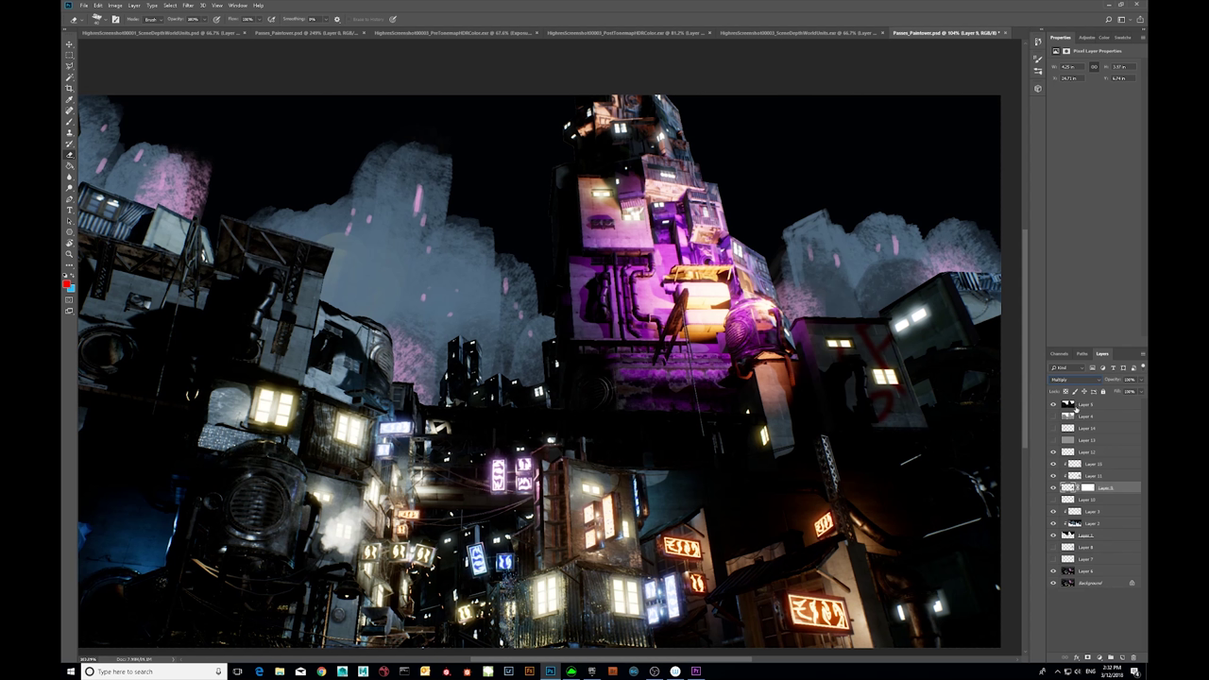
# - Lower the opacity of Layer 9, and compare the graffiti-covered building face with the layer hidden and shown
pyautogui.click(1139, 379)
pyautogui.moveTo(1129, 390); pyautogui.dragTo(1121, 390)
pyautogui.press('m')
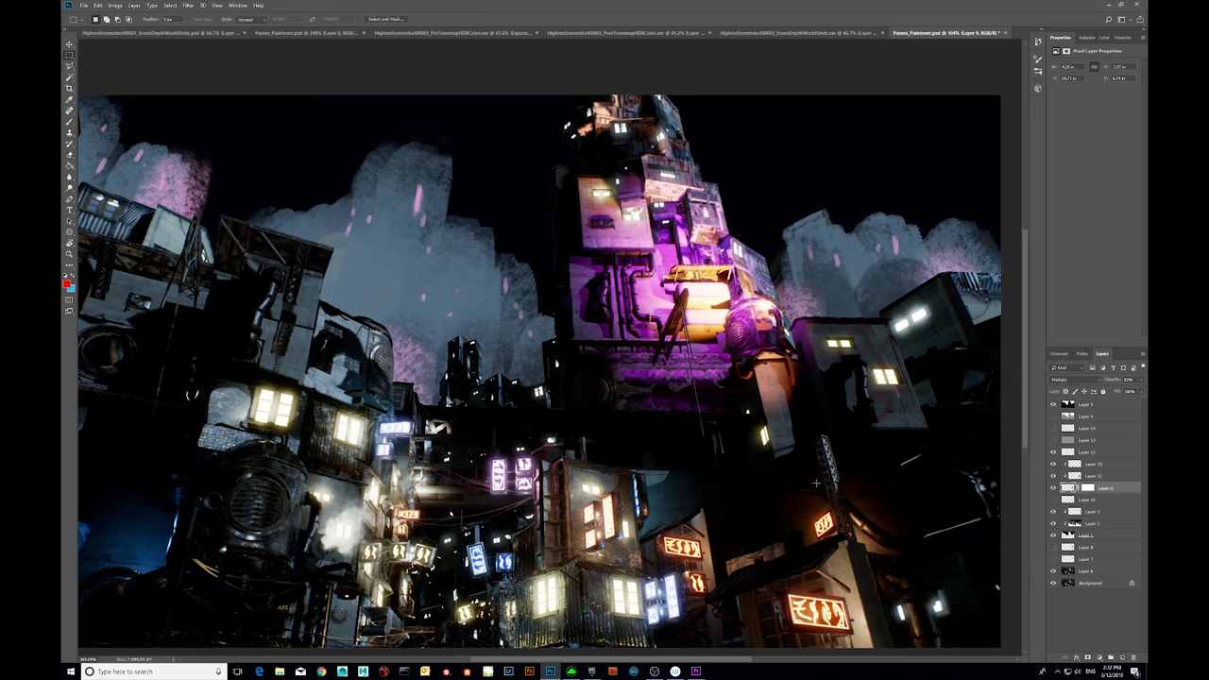
pyautogui.press('z')
pyautogui.moveTo(751, 477); pyautogui.dragTo(542, 642)
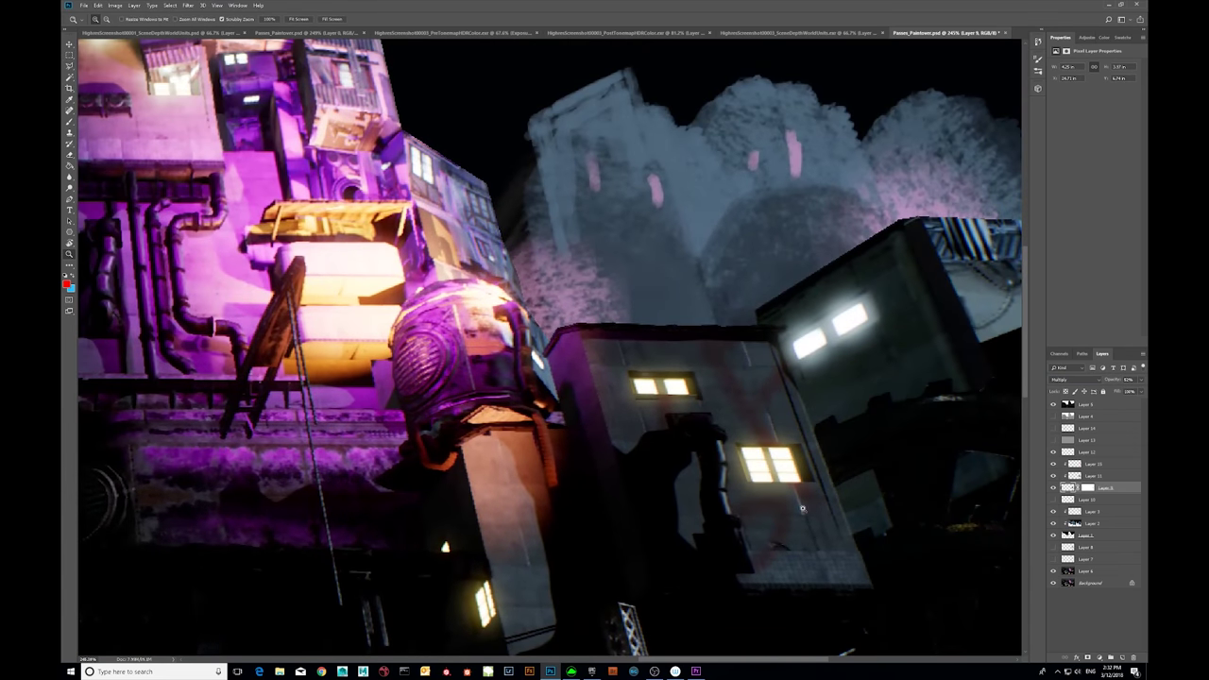
pyautogui.click(1053, 488)
pyautogui.click(1053, 488)
pyautogui.click(1052, 488)
pyautogui.click(1053, 489)
pyautogui.moveTo(831, 434); pyautogui.dragTo(789, 472)
pyautogui.moveTo(713, 475); pyautogui.dragTo(695, 490)
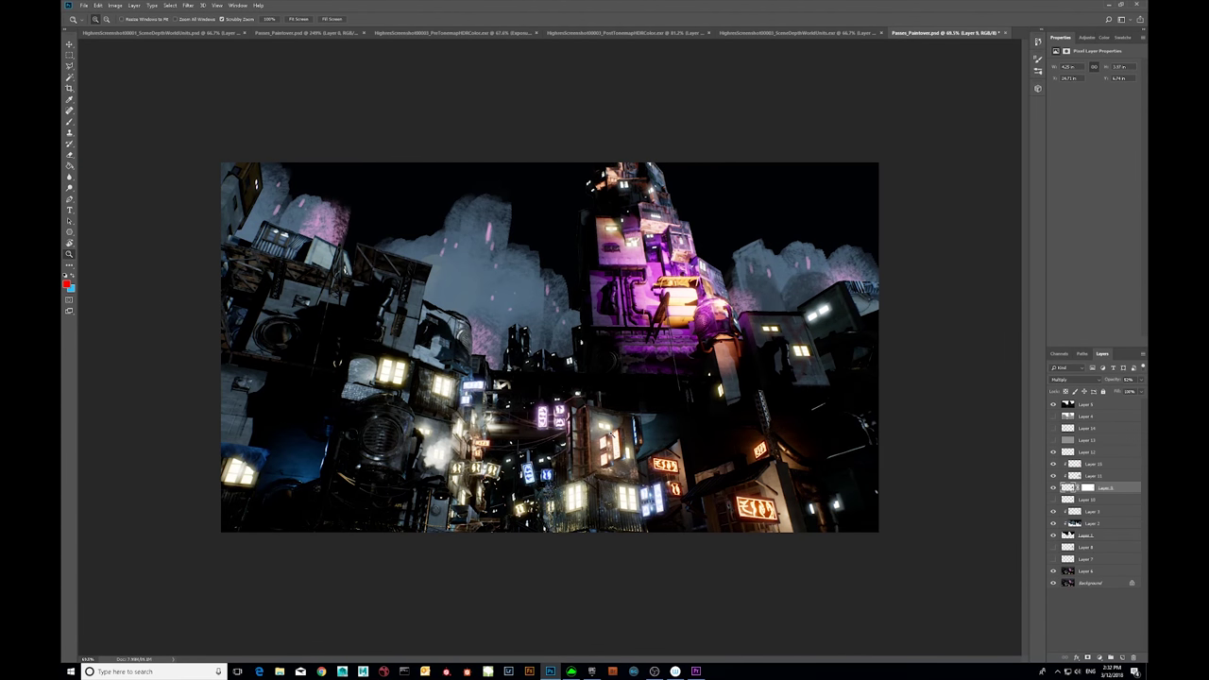
pyautogui.moveTo(610, 431)
pyautogui.mouseDown()
pyautogui.moveTo(661, 432)
pyautogui.moveTo(609, 432)
pyautogui.mouseUp()
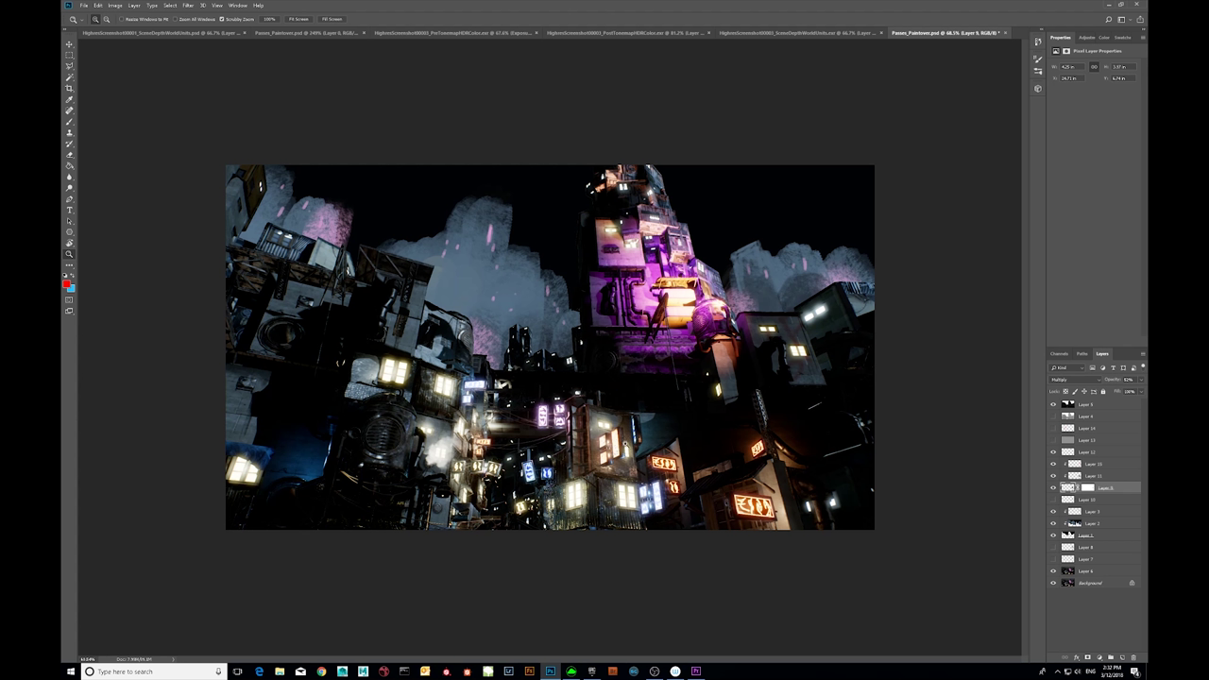
pyautogui.moveTo(494, 461)
pyautogui.mouseDown()
pyautogui.moveTo(575, 440)
pyautogui.moveTo(554, 481)
pyautogui.mouseUp()
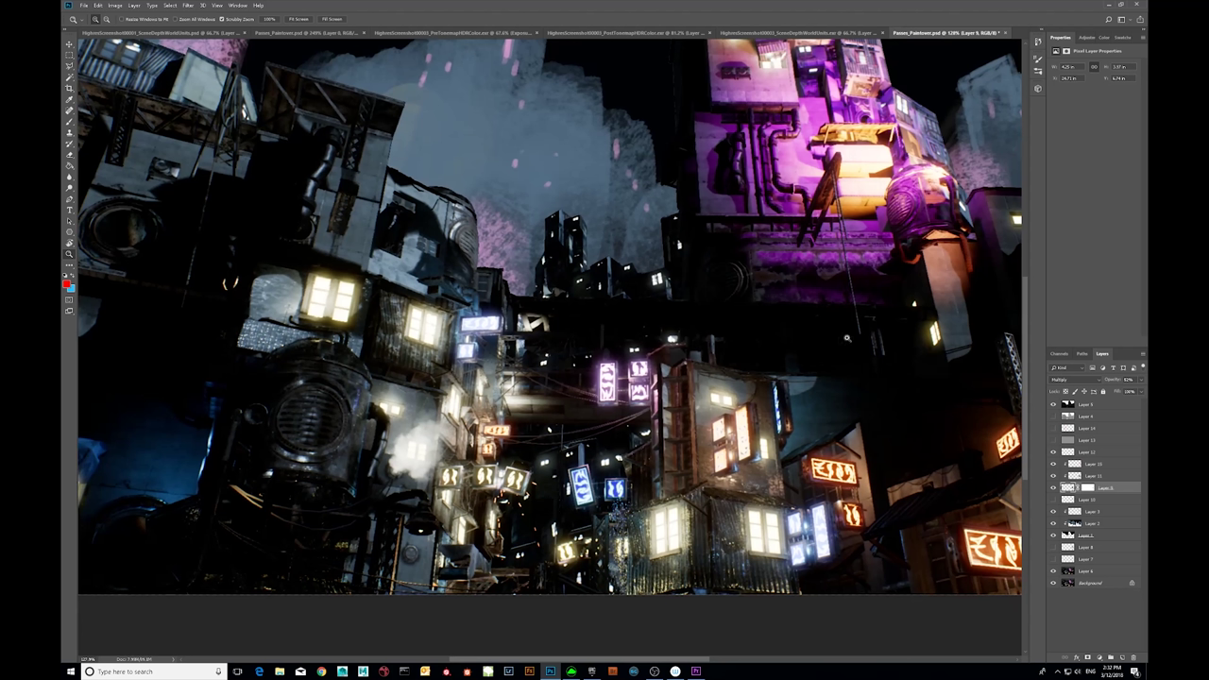
pyautogui.moveTo(841, 384); pyautogui.dragTo(704, 434)
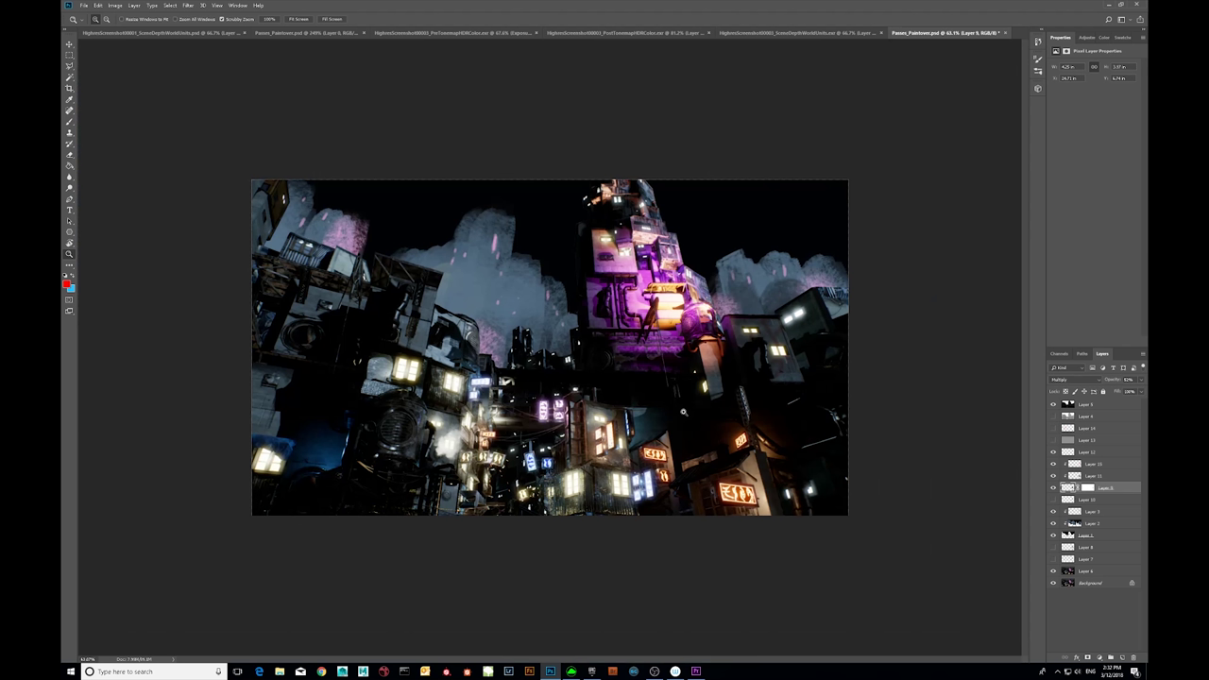